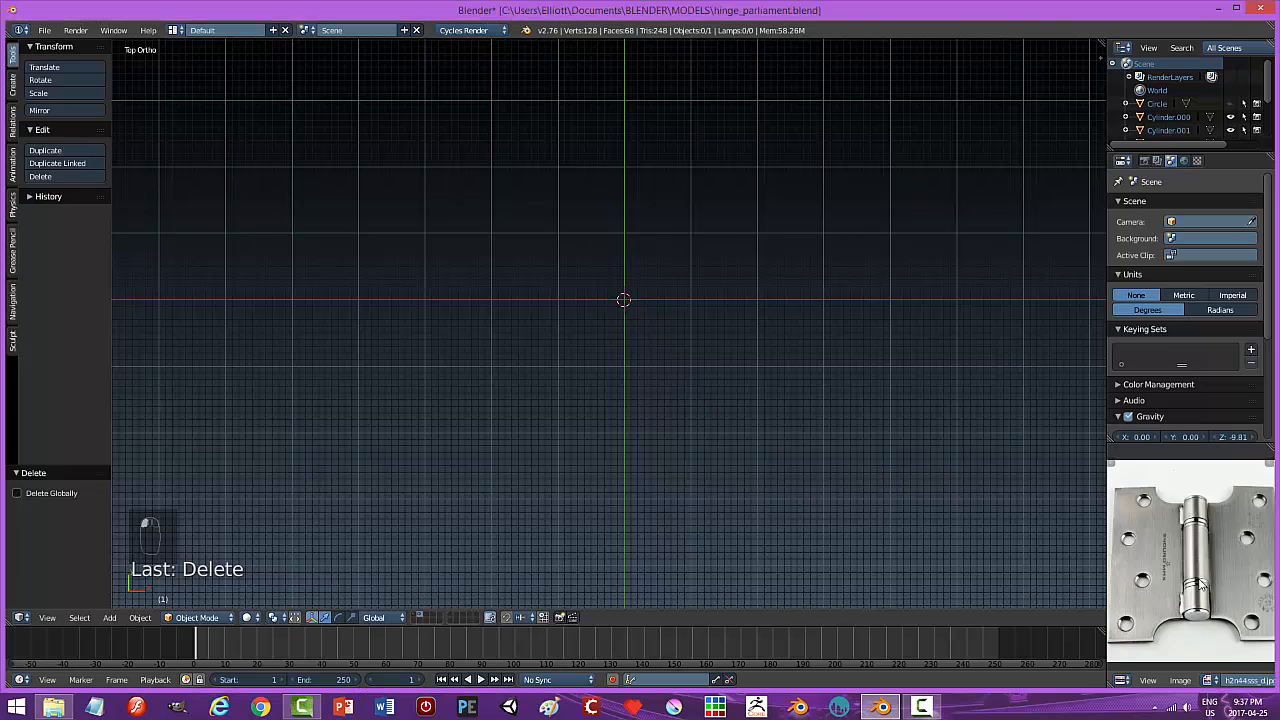
Add a mesh cylinder at the scene origin, using the zoomed-in hinge reference image as a guide.
{"action": "scroll", "coordinate": [1203, 588], "scroll_direction": "up", "scroll_amount": 1}
{"action": "scroll", "coordinate": [1202, 587], "scroll_direction": "down", "scroll_amount": 1}
{"action": "scroll", "coordinate": [1203, 588], "scroll_direction": "down", "scroll_amount": 1}
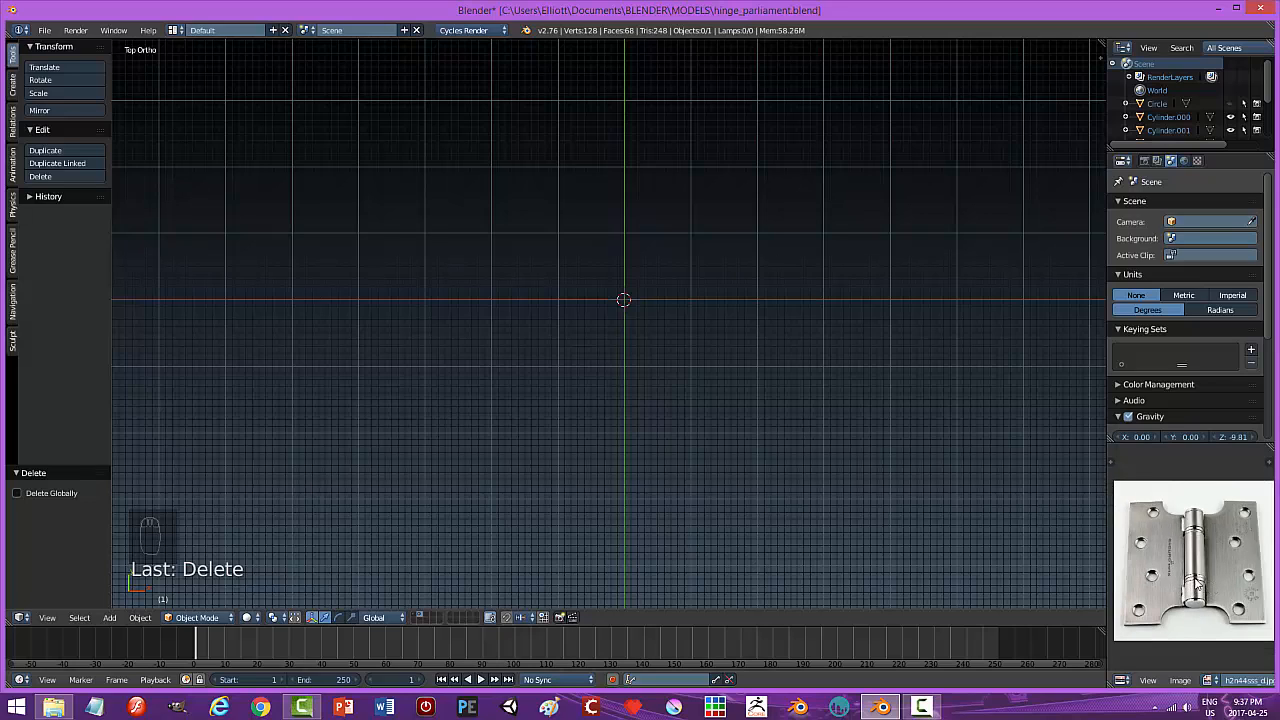
{"action": "scroll", "coordinate": [1200, 567], "scroll_direction": "up", "scroll_amount": 3}
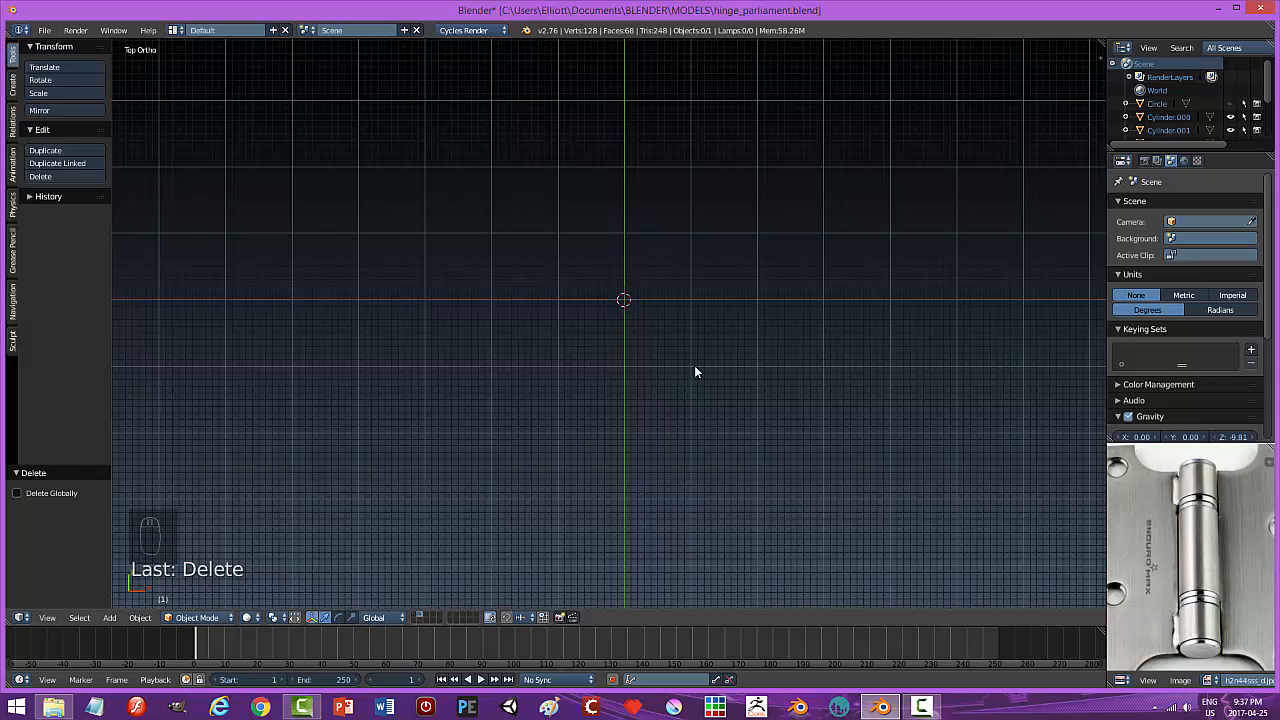
{"action": "key", "text": "shift+a"}
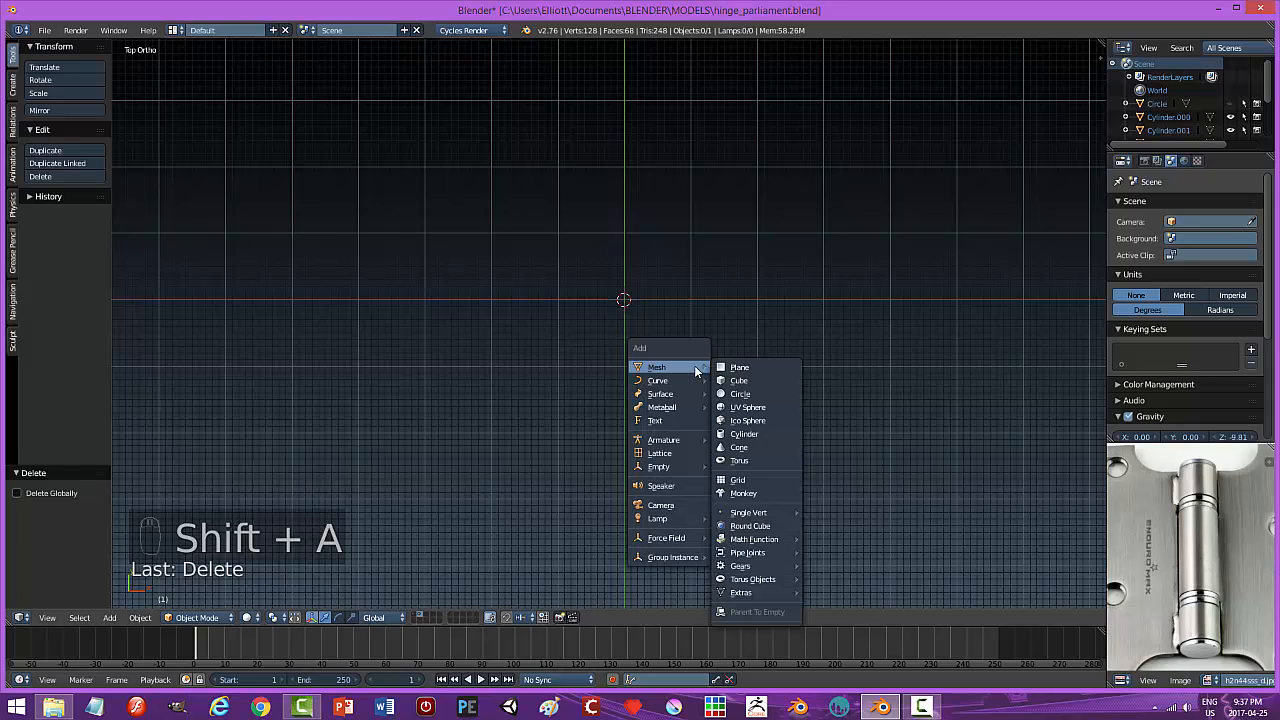
{"action": "left_click", "coordinate": [745, 434]}
Rotate the cylinder 90° about the Y axis.
{"action": "key", "text": "r"}
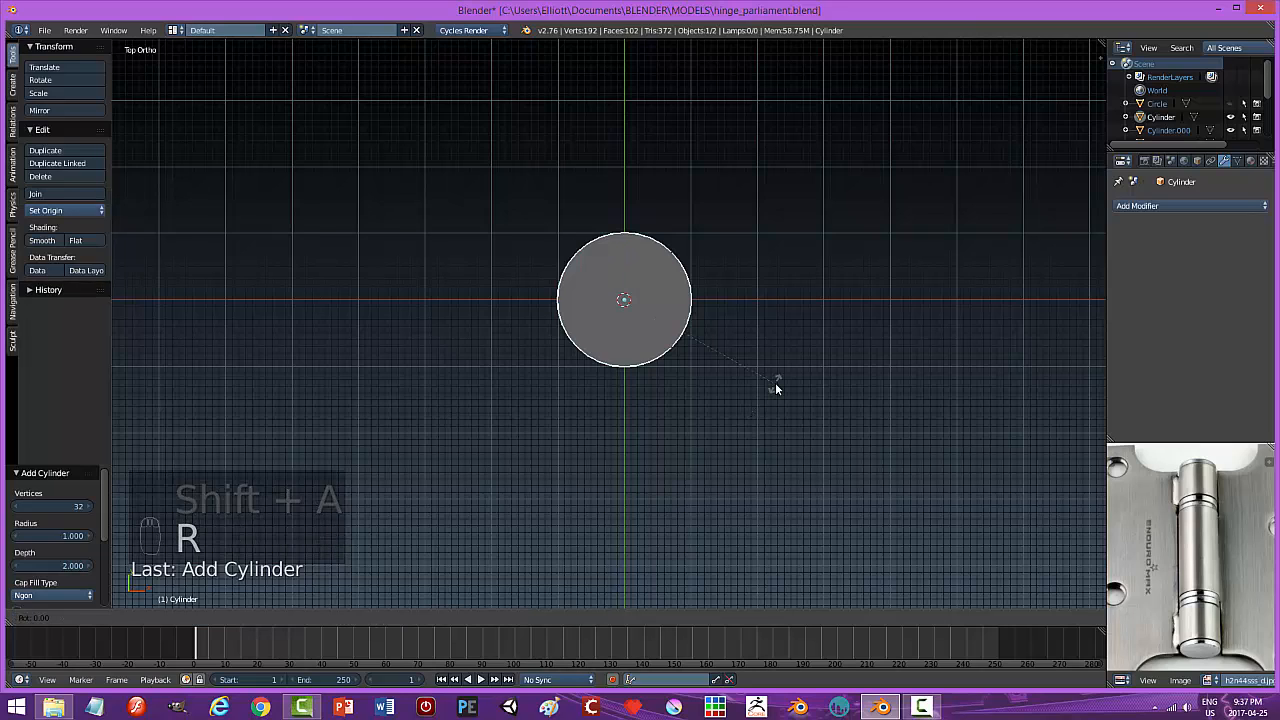
{"action": "key", "text": "y"}
{"action": "key", "text": "9"}
{"action": "key", "text": "0"}
{"action": "key", "text": "Return"}
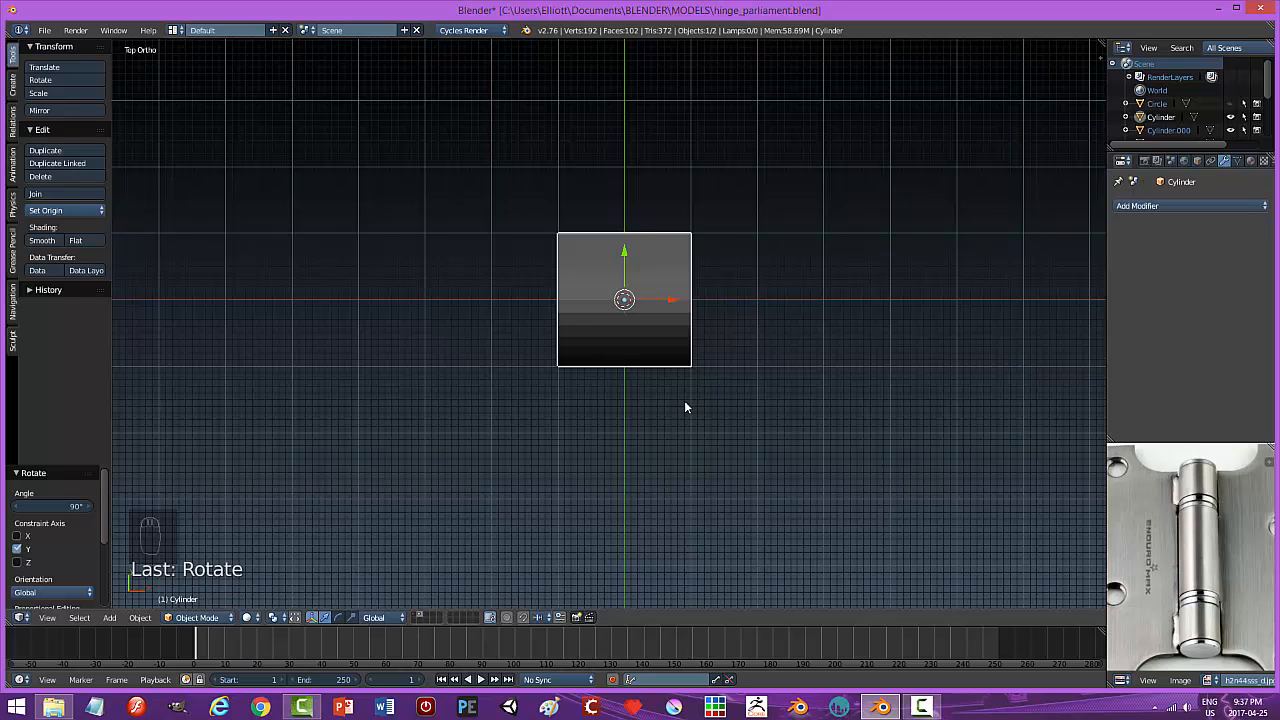
Enter Edit Mode on the cylinder and inset both end faces by about 0.149.
{"action": "middle_click_drag", "start_coordinate": [701, 406], "coordinate": [720, 326]}
{"action": "key", "text": "Tab"}
{"action": "left_click", "coordinate": [832, 358]}
{"action": "left_click", "coordinate": [694, 316]}
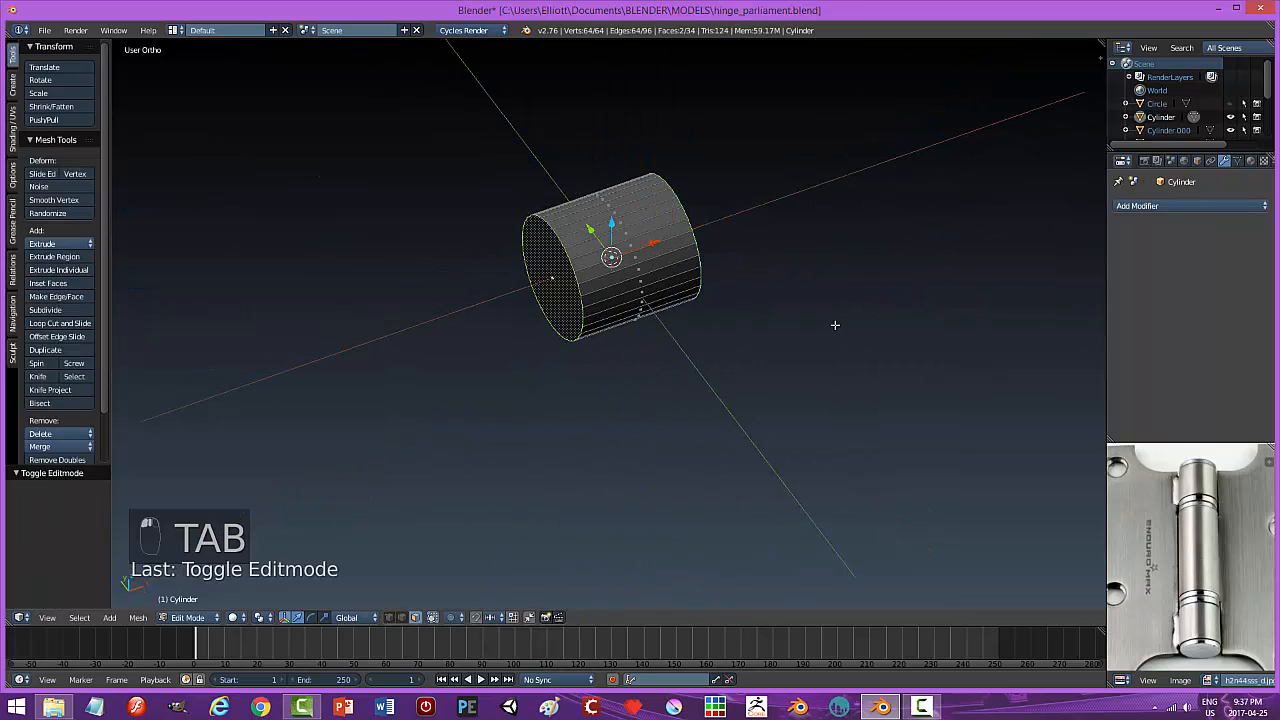
{"action": "middle_click_drag", "start_coordinate": [834, 323], "coordinate": [834, 331]}
{"action": "key", "text": "i"}
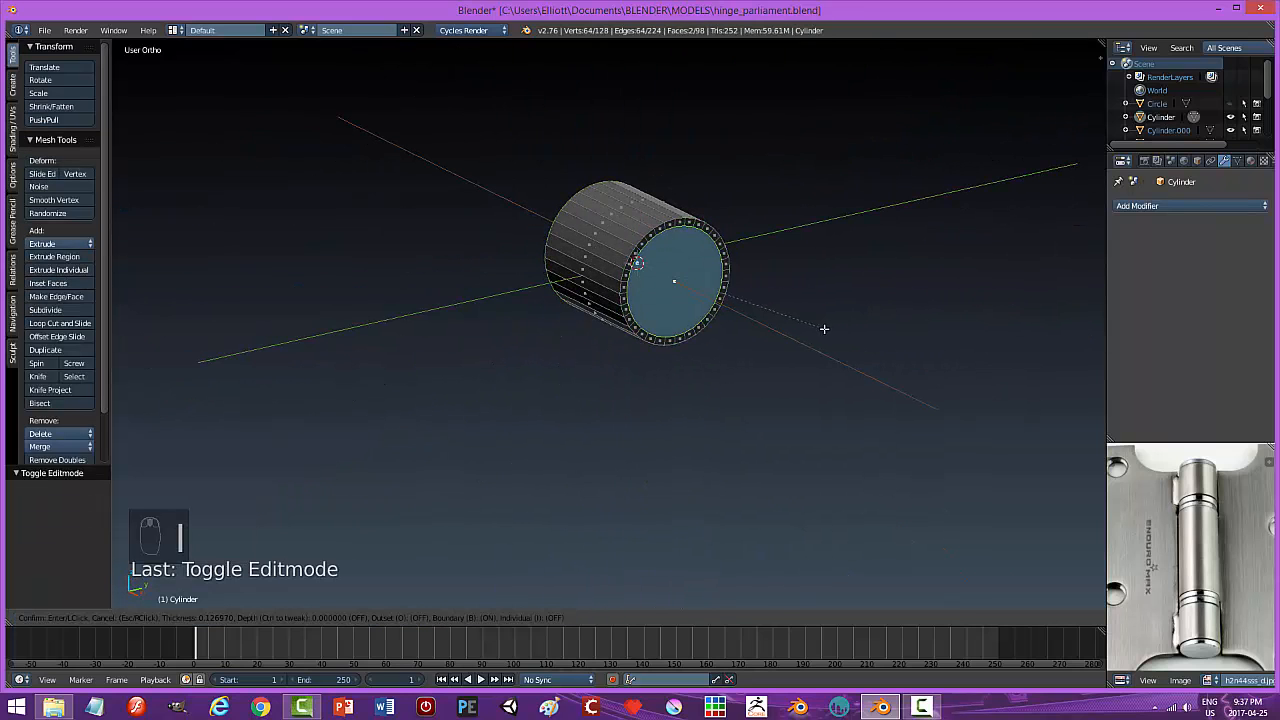
{"action": "left_click", "coordinate": [823, 329]}
Bridge the two inset end faces with Bridge Edge Loops to hollow the cylinder into a tube.
{"action": "middle_click_drag", "start_coordinate": [656, 377], "coordinate": [826, 357]}
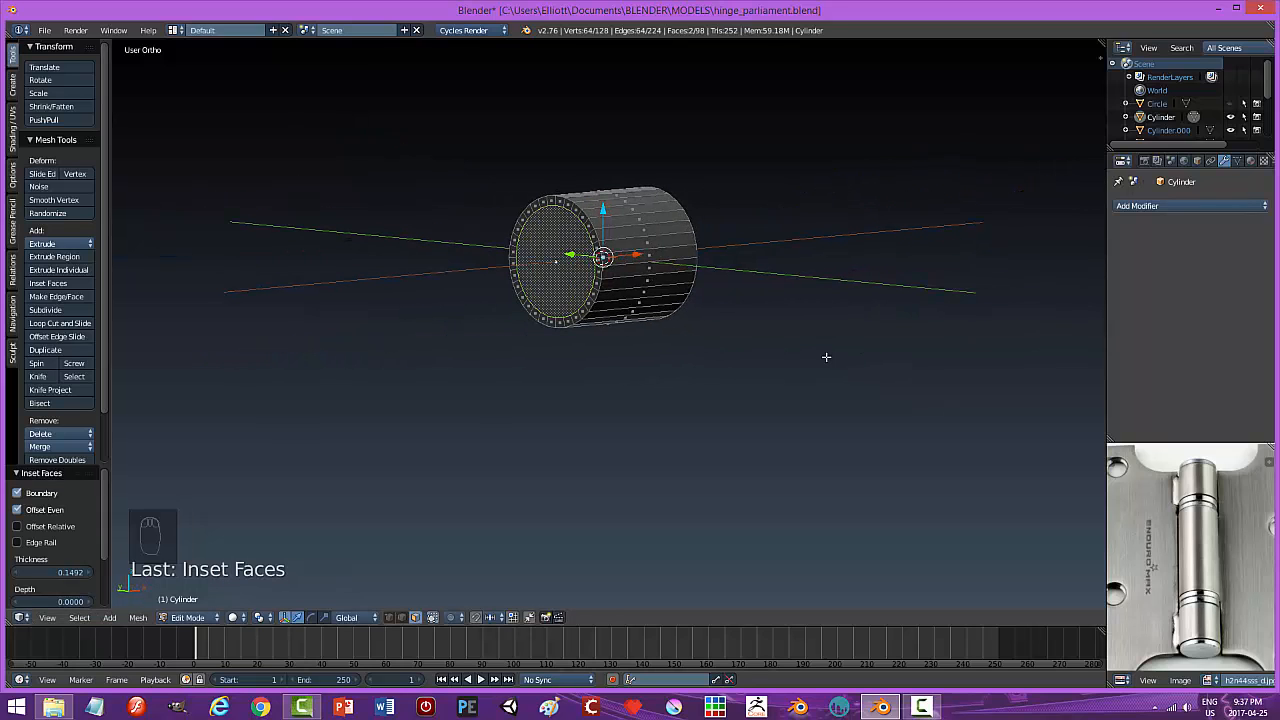
{"action": "key", "text": "ctrl+e"}
{"action": "left_click", "coordinate": [826, 357]}
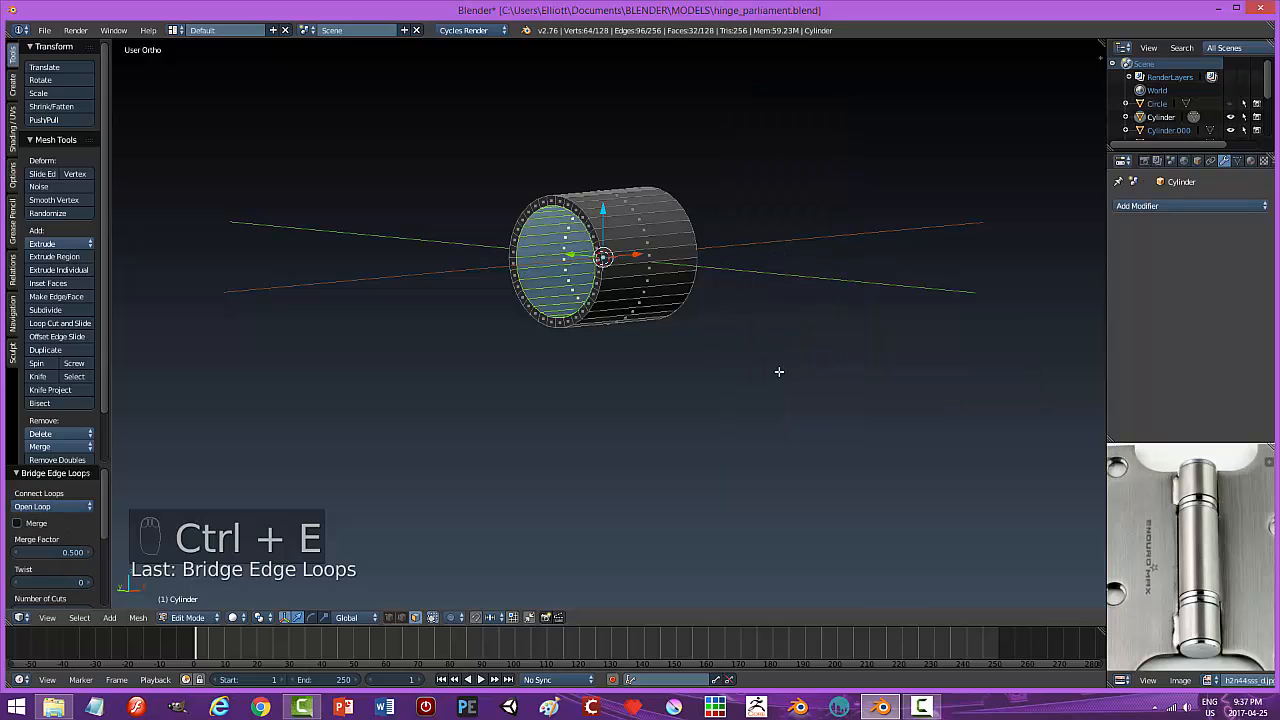
Recalculate the normals of the whole tube mesh to the outside and return to Object Mode.
{"action": "key", "text": "a"}
{"action": "key", "text": "a"}
{"action": "key", "text": "a"}
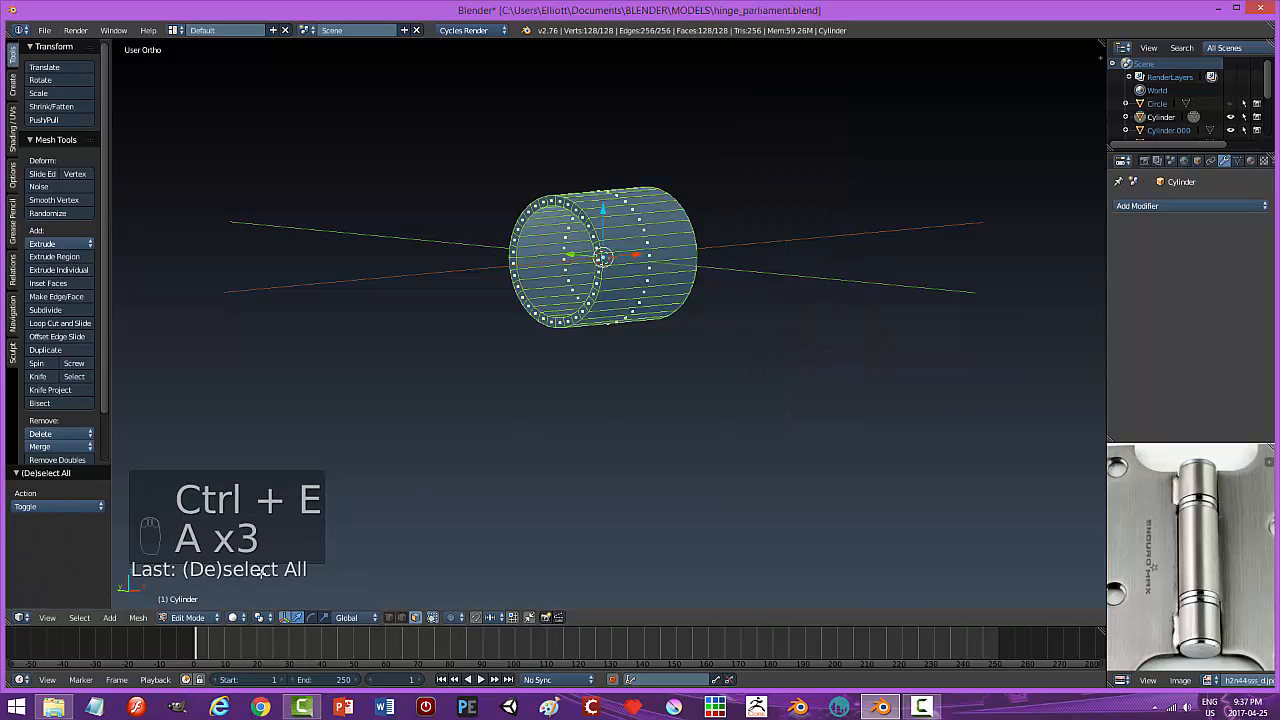
{"action": "left_click", "coordinate": [138, 617]}
{"action": "mouse_move", "coordinate": [187, 409]}
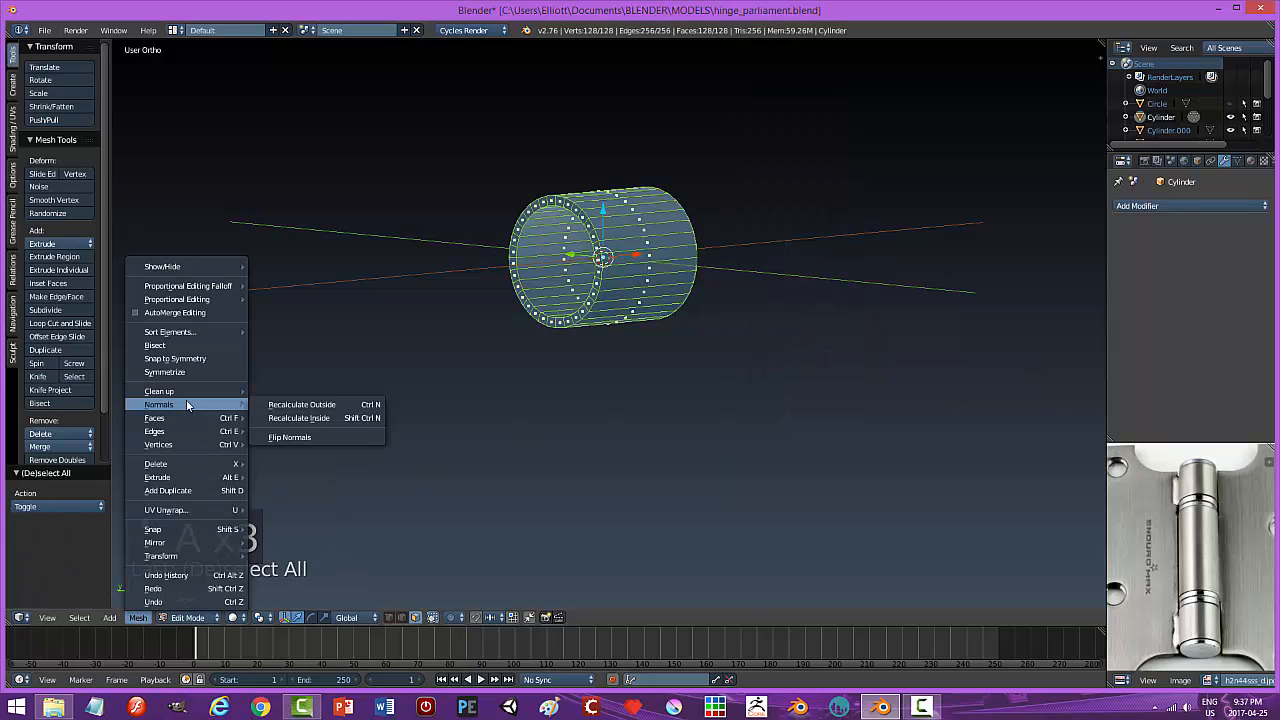
{"action": "left_click", "coordinate": [295, 404]}
{"action": "key", "text": "a"}
{"action": "key", "text": "Tab"}
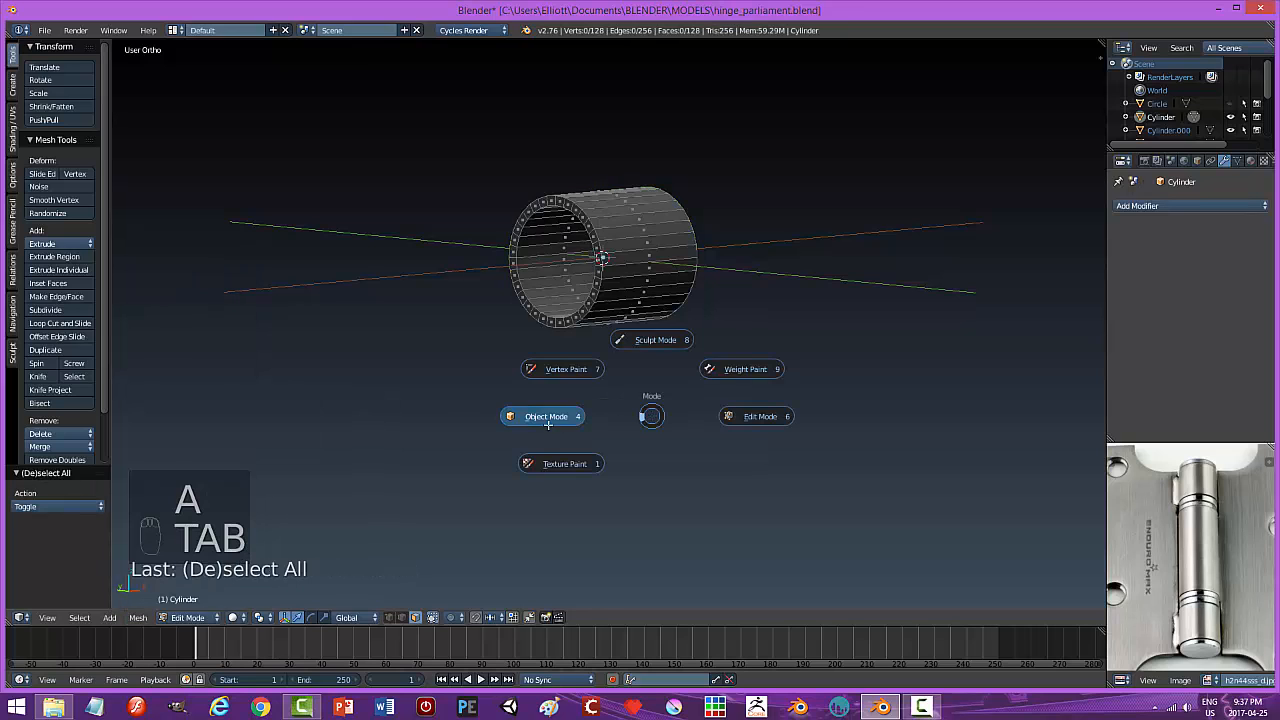
Bevel the outer edge loops at both ends of the tube by about 0.054 with 3 segments, then return to Object Mode.
{"action": "middle_click_drag", "start_coordinate": [731, 403], "coordinate": [651, 430]}
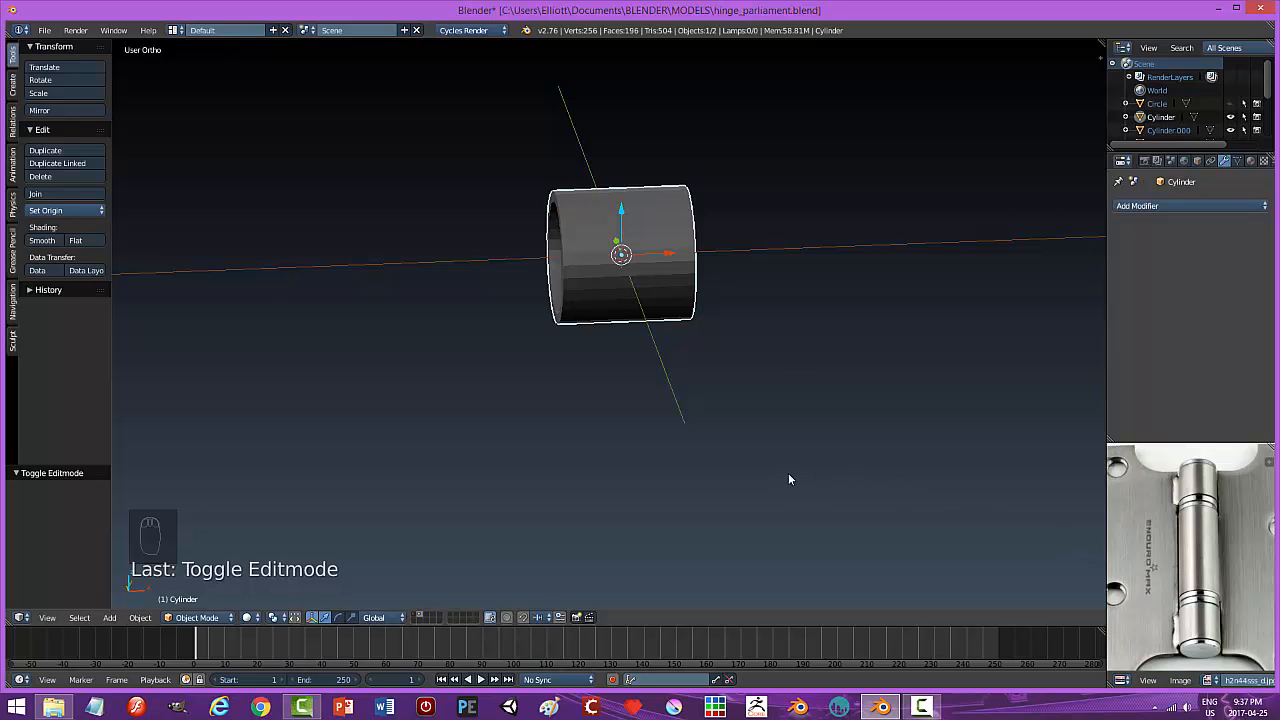
{"action": "middle_click_drag", "start_coordinate": [741, 447], "coordinate": [697, 227]}
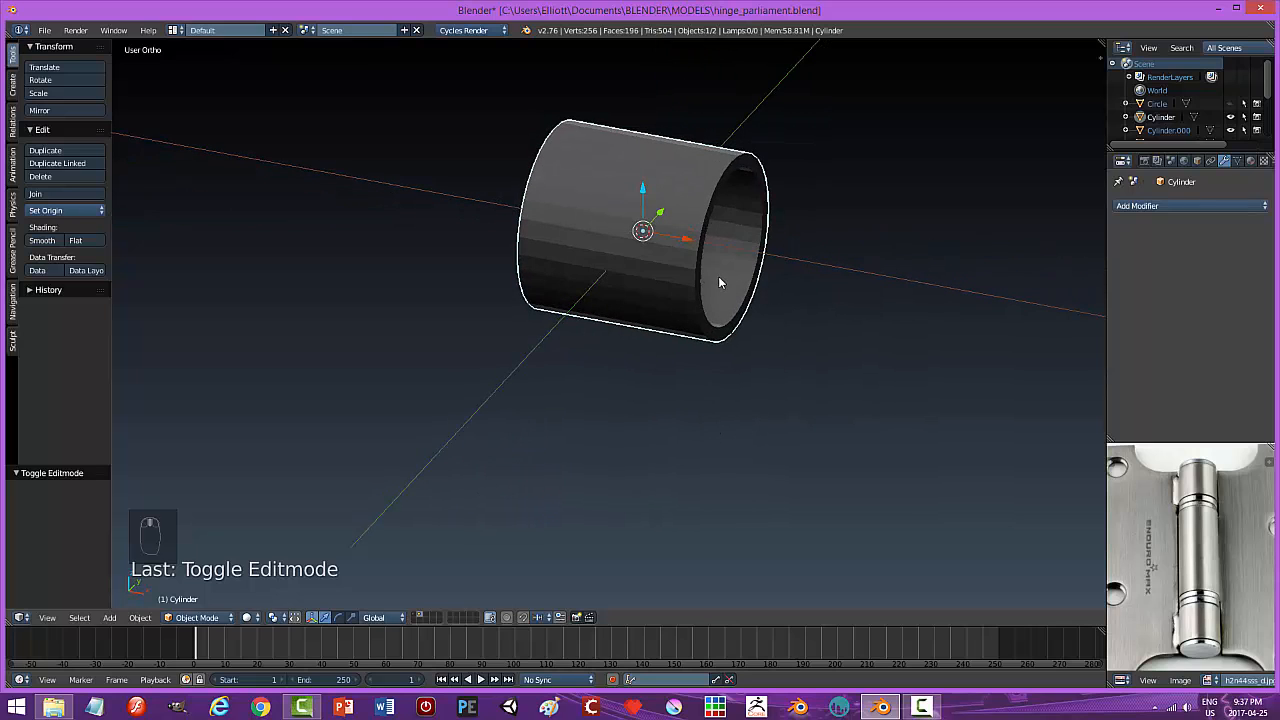
{"action": "key", "text": "Tab"}
{"action": "key", "text": "ctrl+Tab"}
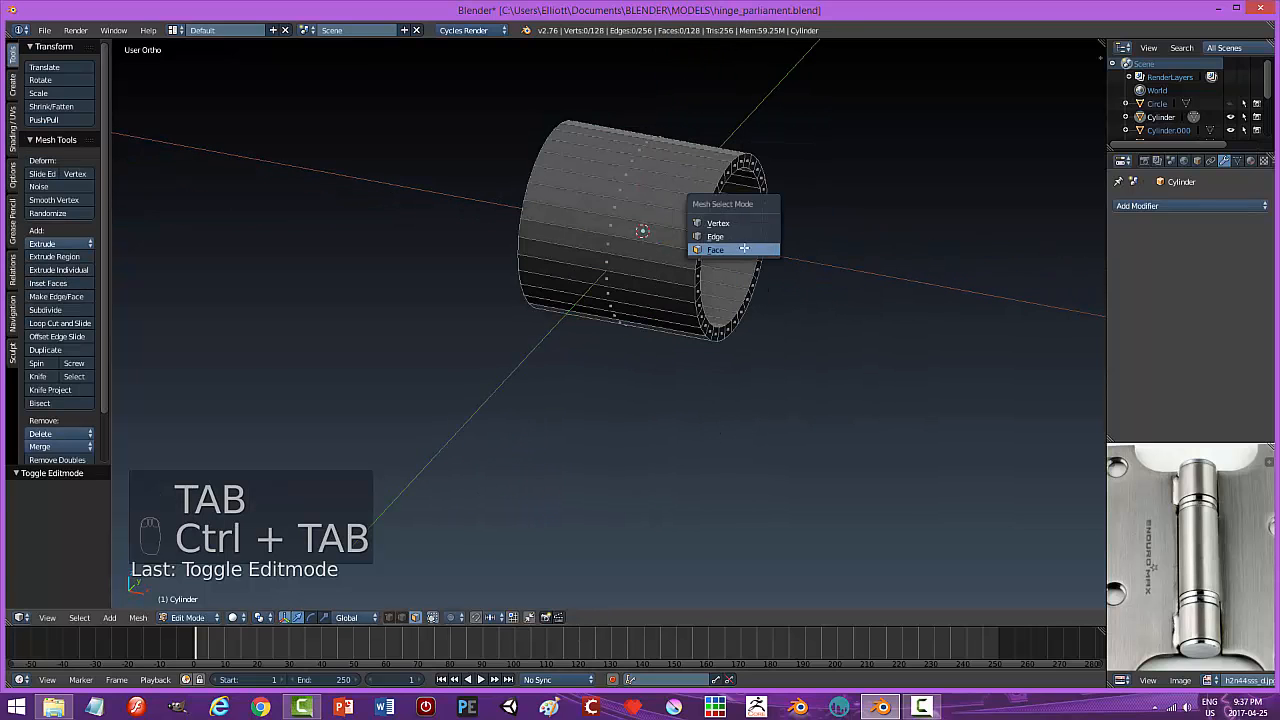
{"action": "left_click", "coordinate": [735, 236]}
{"action": "left_click", "coordinate": [711, 193], "text": "alt"}
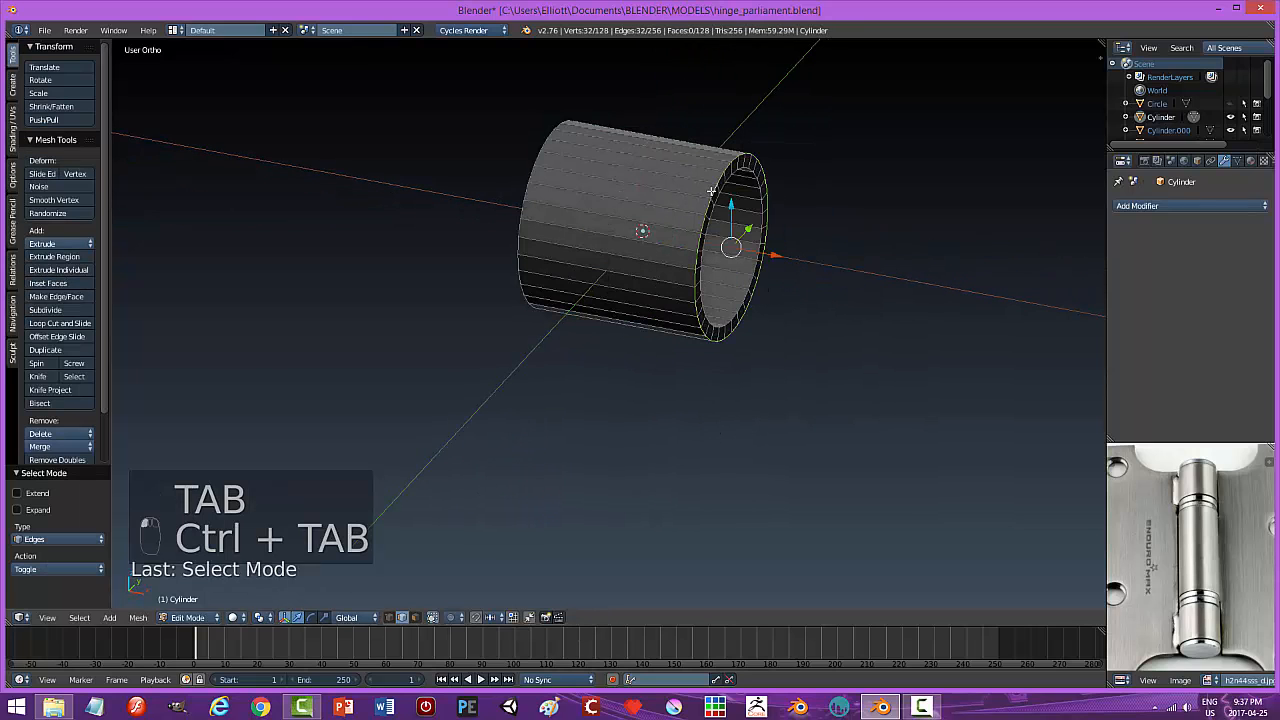
{"action": "left_click", "coordinate": [536, 164], "text": "alt+shift"}
{"action": "middle_click_drag", "start_coordinate": [577, 246], "coordinate": [604, 258]}
{"action": "key", "text": "ctrl+b"}
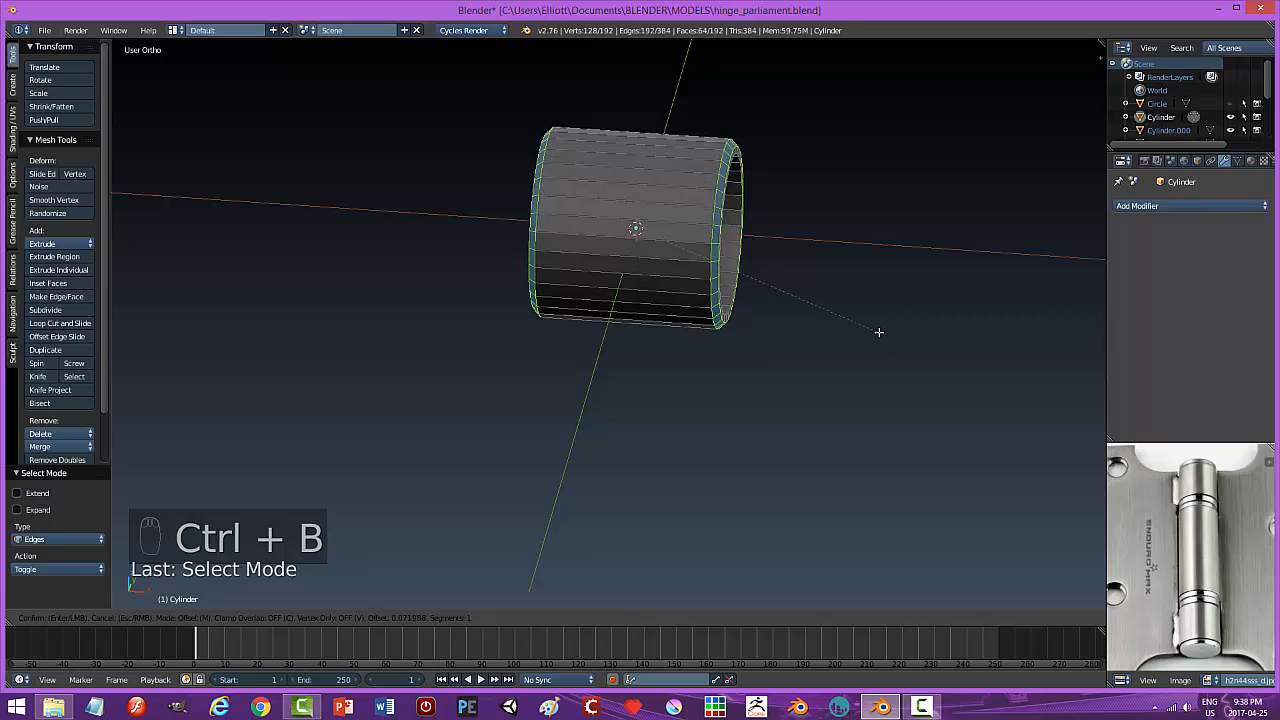
{"action": "scroll", "coordinate": [879, 334], "scroll_direction": "up", "scroll_amount": 2}
{"action": "left_click", "coordinate": [878, 331]}
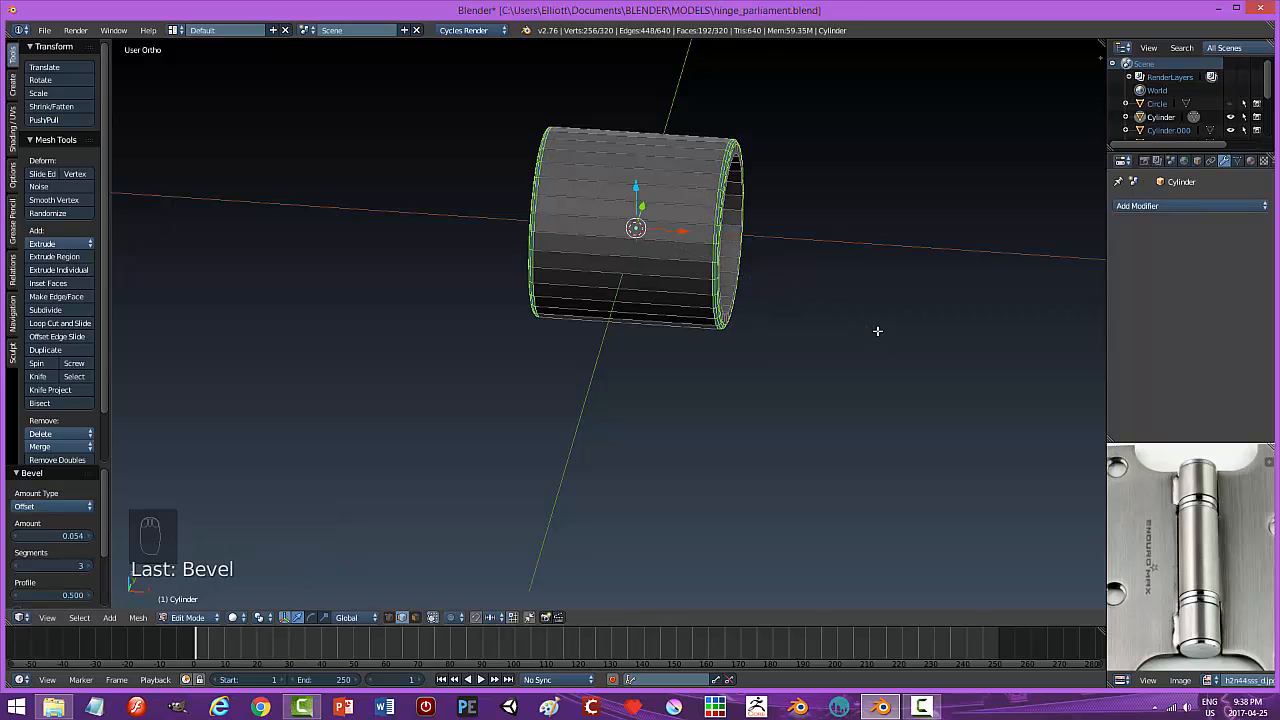
{"action": "key", "text": "a"}
{"action": "key", "text": "Tab"}
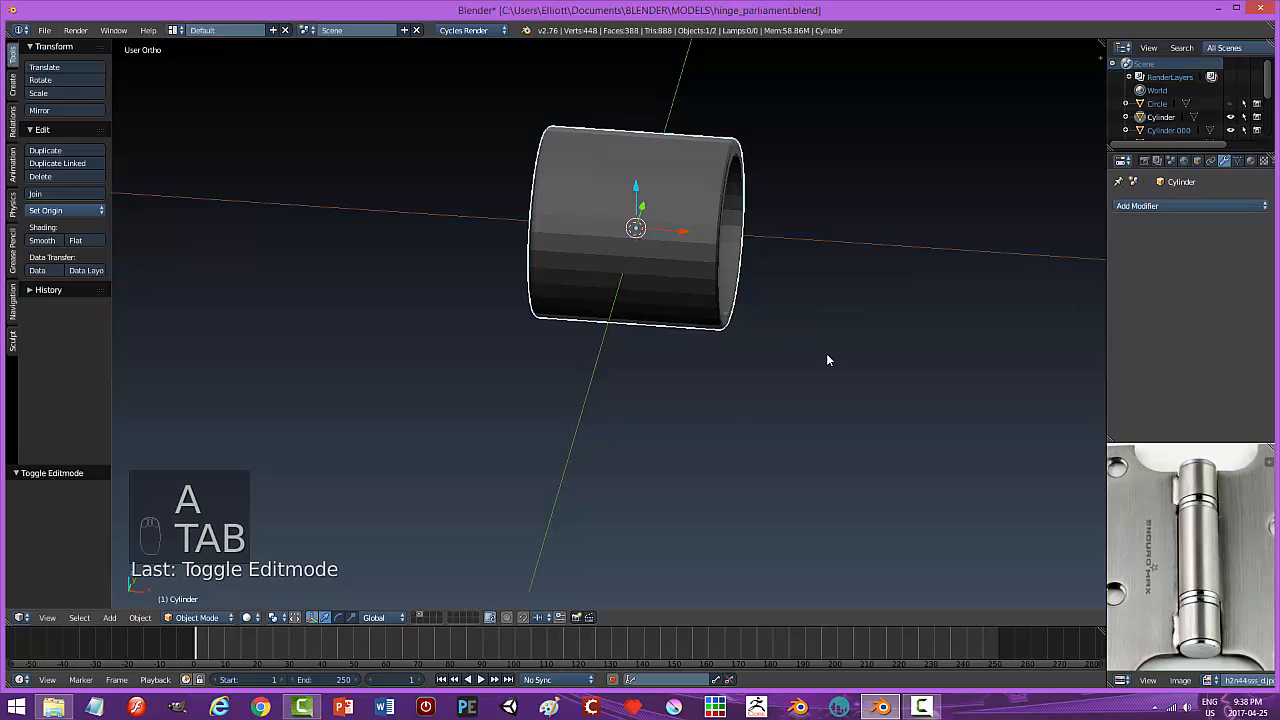
Duplicate the tube and move the copy about 1.96 units in the negative X direction.
{"action": "mouse_move", "coordinate": [828, 360]}
{"action": "middle_mouse_down"}
{"action": "mouse_move", "coordinate": [777, 340]}
{"action": "mouse_move", "coordinate": [737, 374]}
{"action": "mouse_move", "coordinate": [808, 383]}
{"action": "mouse_move", "coordinate": [829, 370]}
{"action": "middle_mouse_up"}
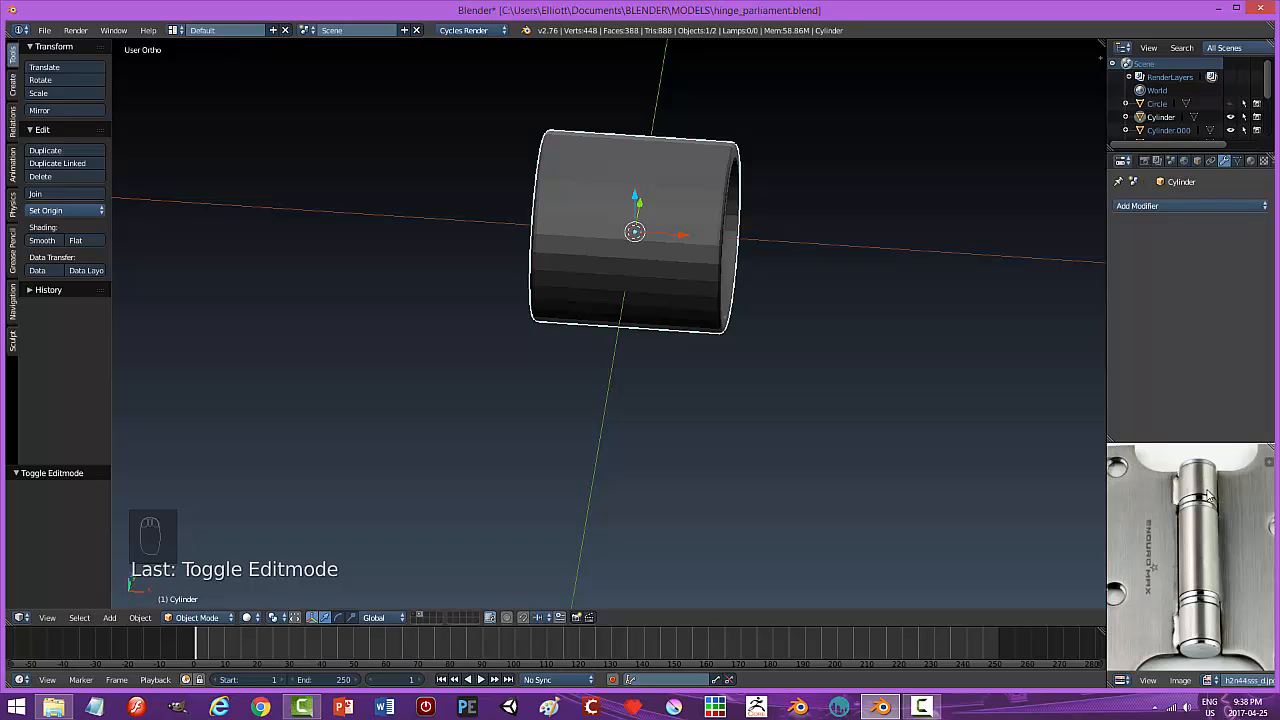
{"action": "middle_click_drag", "start_coordinate": [685, 305], "coordinate": [760, 331]}
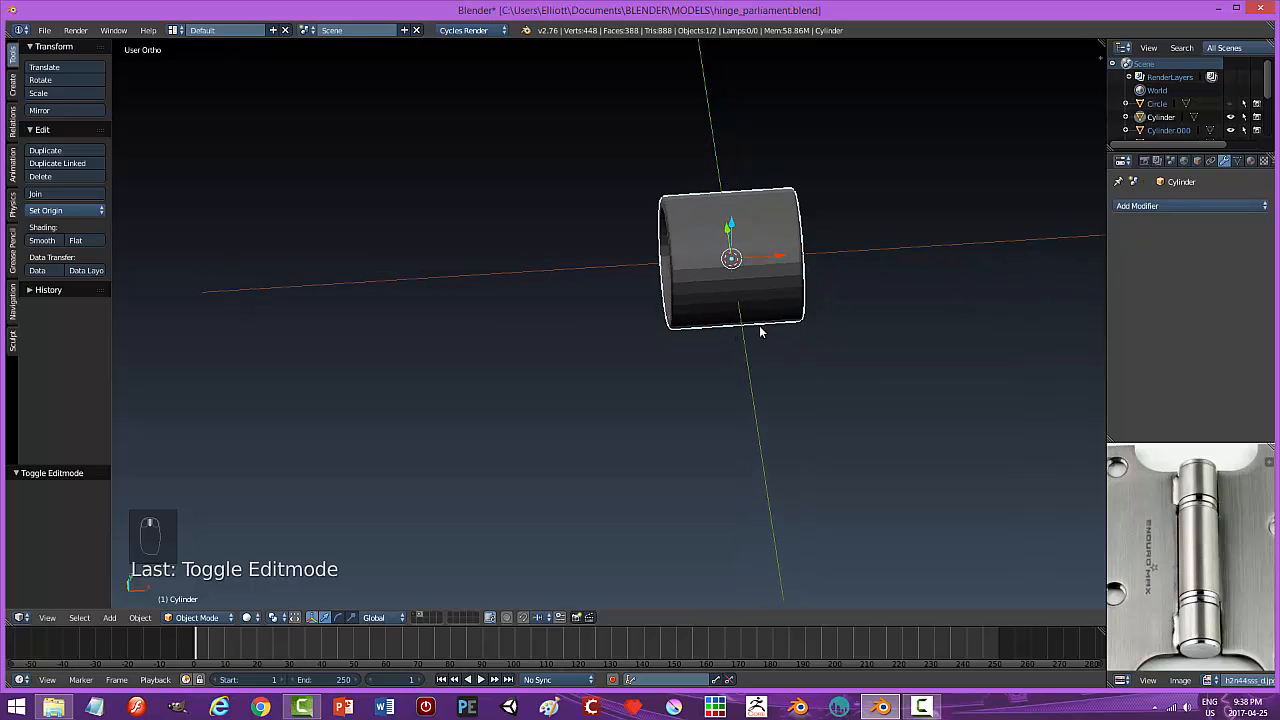
{"action": "key", "text": "shift+d"}
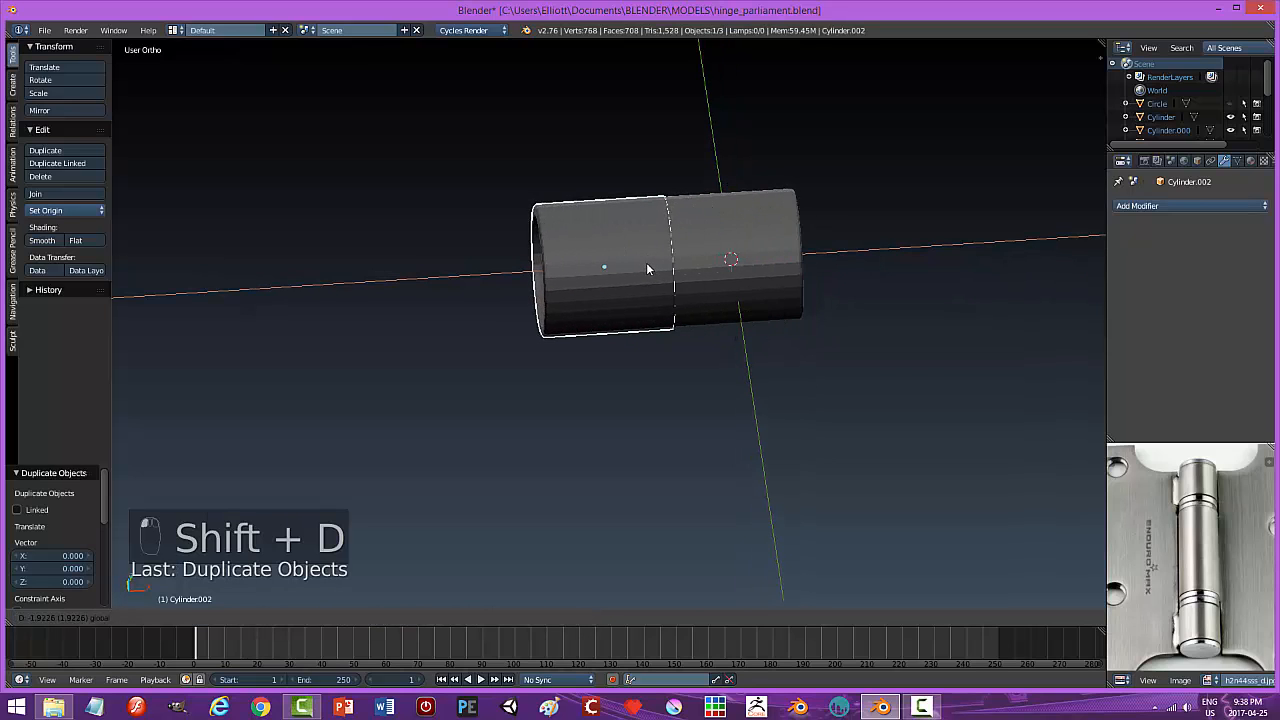
{"action": "left_click", "coordinate": [645, 263]}
Scale the duplicated tube along X to about 0.125 to make a thin ring.
{"action": "key", "text": "s"}
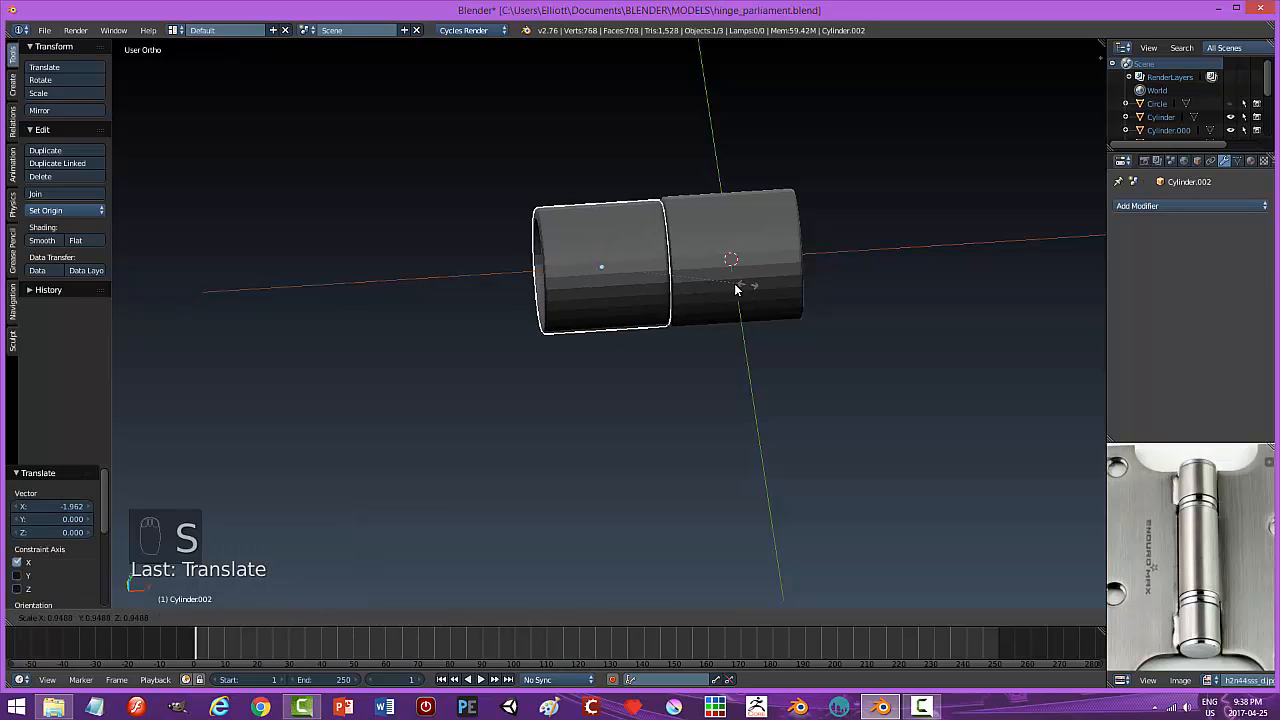
{"action": "key", "text": "Escape"}
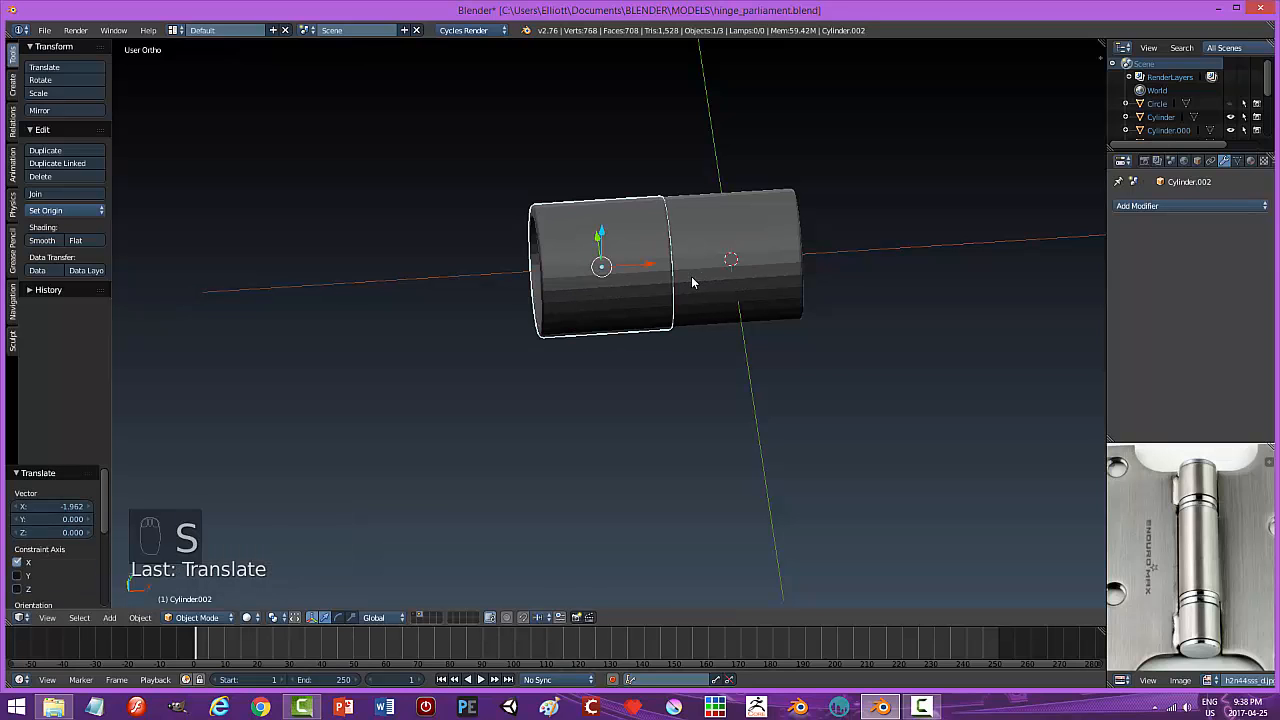
{"action": "key", "text": "s"}
{"action": "key", "text": "x"}
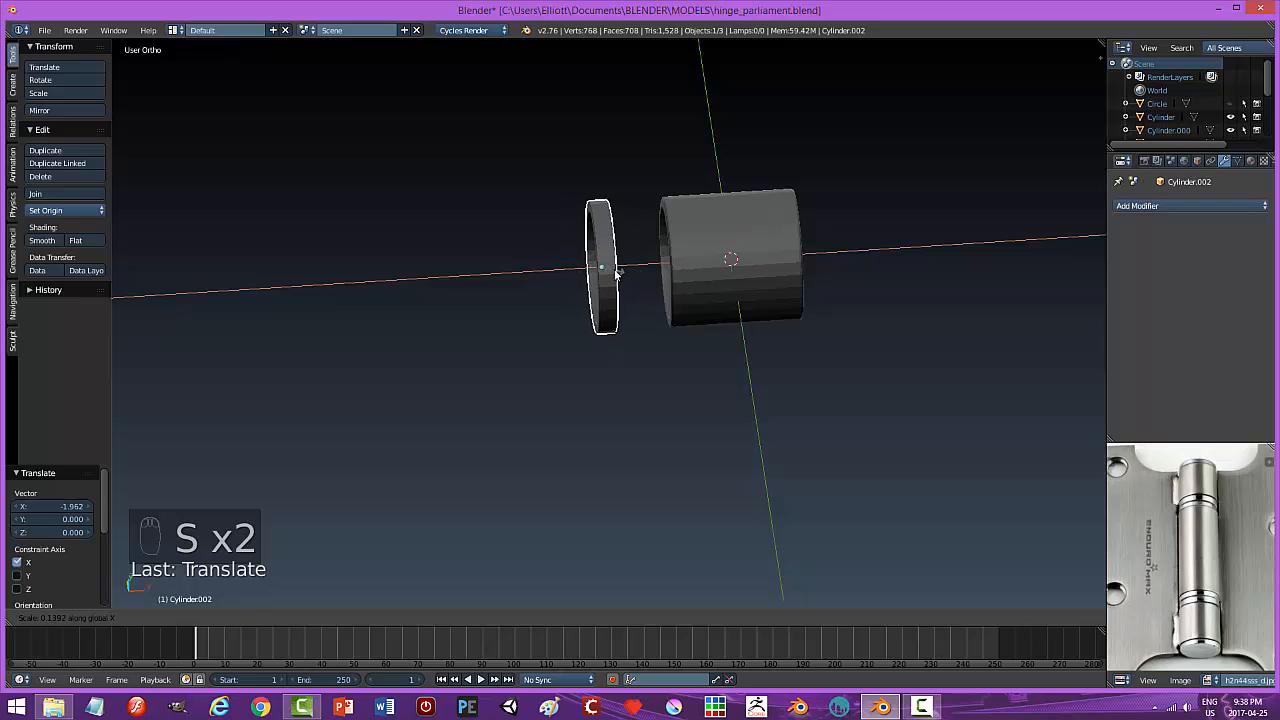
{"action": "left_click", "coordinate": [643, 268]}
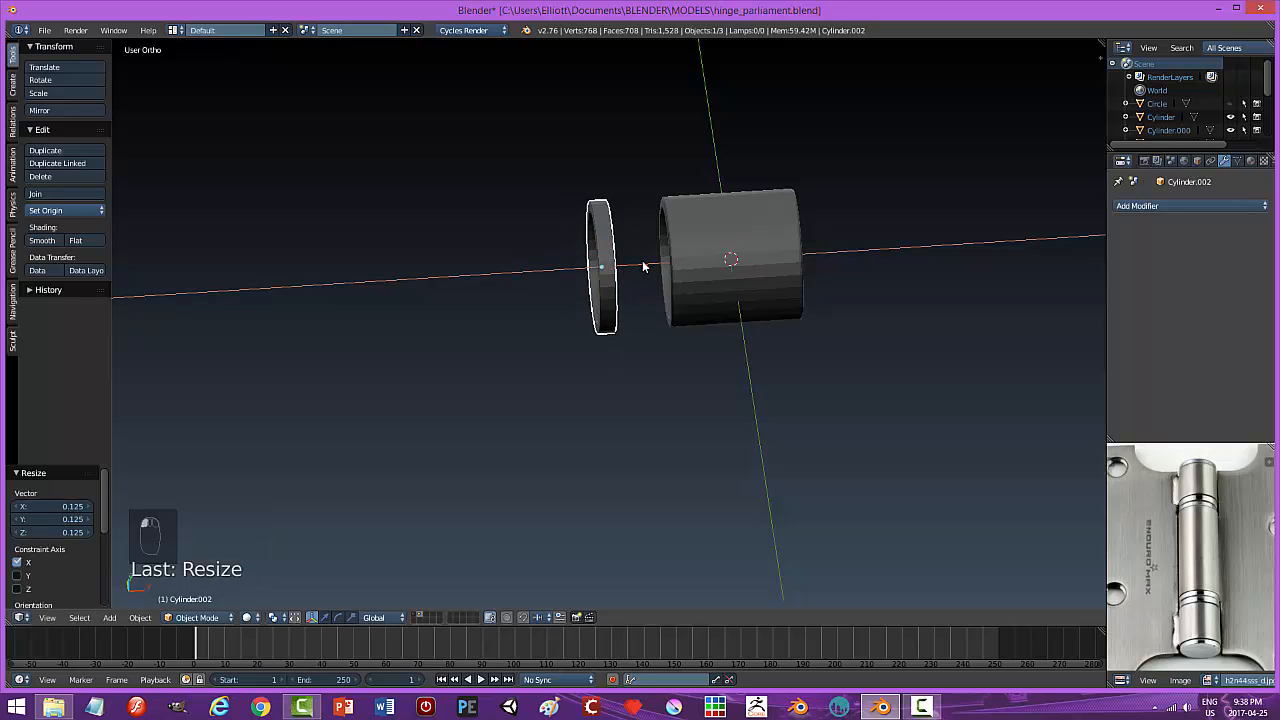
Move the thin ring along X until it sits against the open end of the tube.
{"action": "key", "text": "g"}
{"action": "key", "text": "x"}
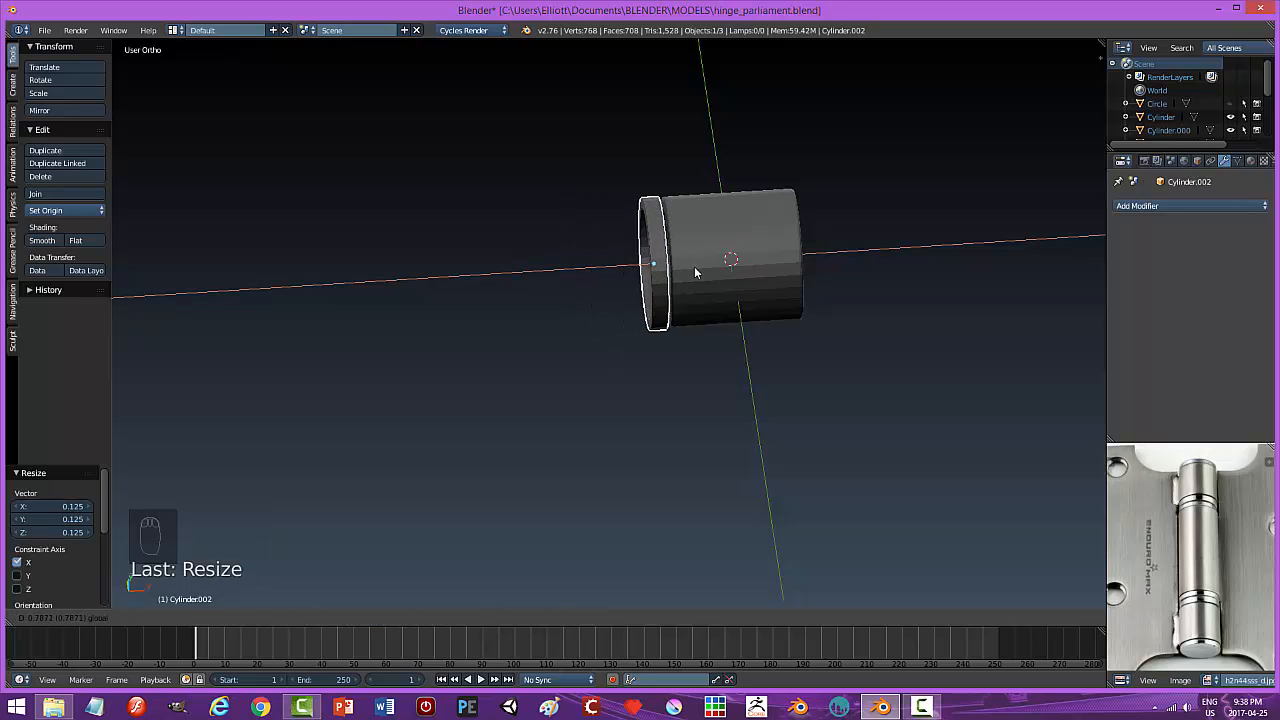
{"action": "left_click", "coordinate": [712, 275]}
{"action": "key", "text": "a"}
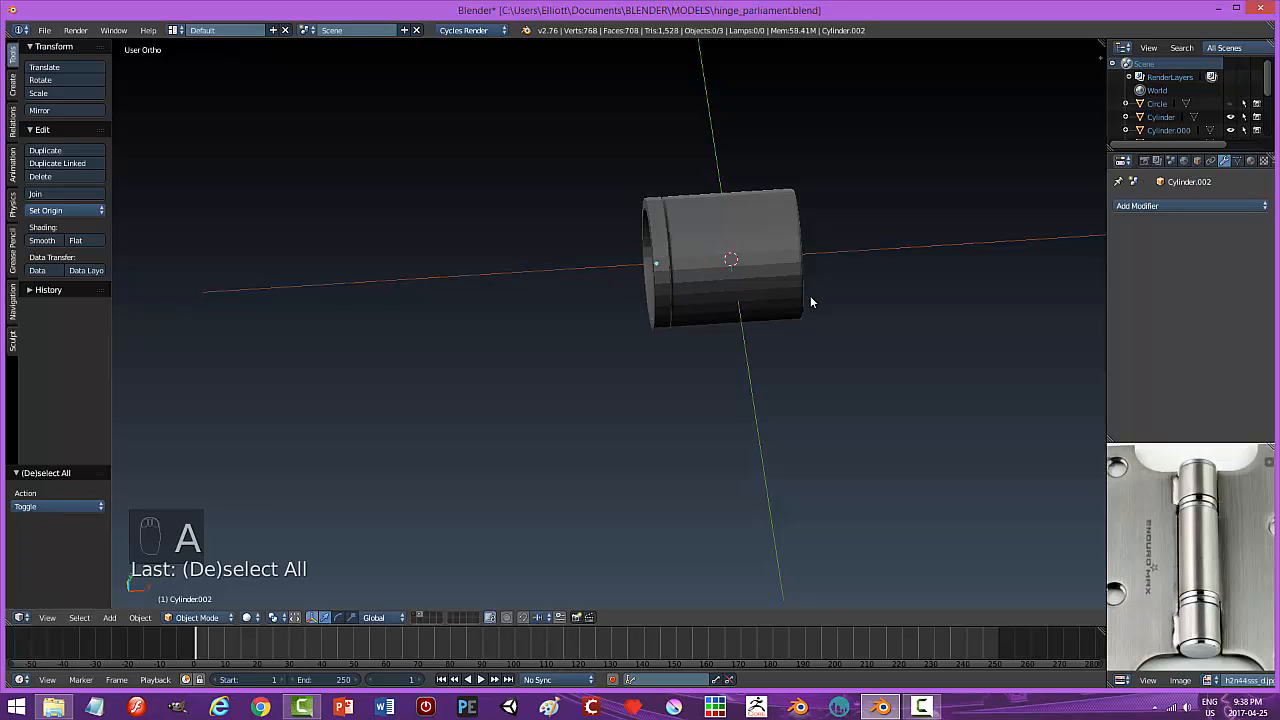
Apply smooth shading to both the tube and the thin ring.
{"action": "scroll", "coordinate": [740, 296], "scroll_direction": "up", "scroll_amount": 5}
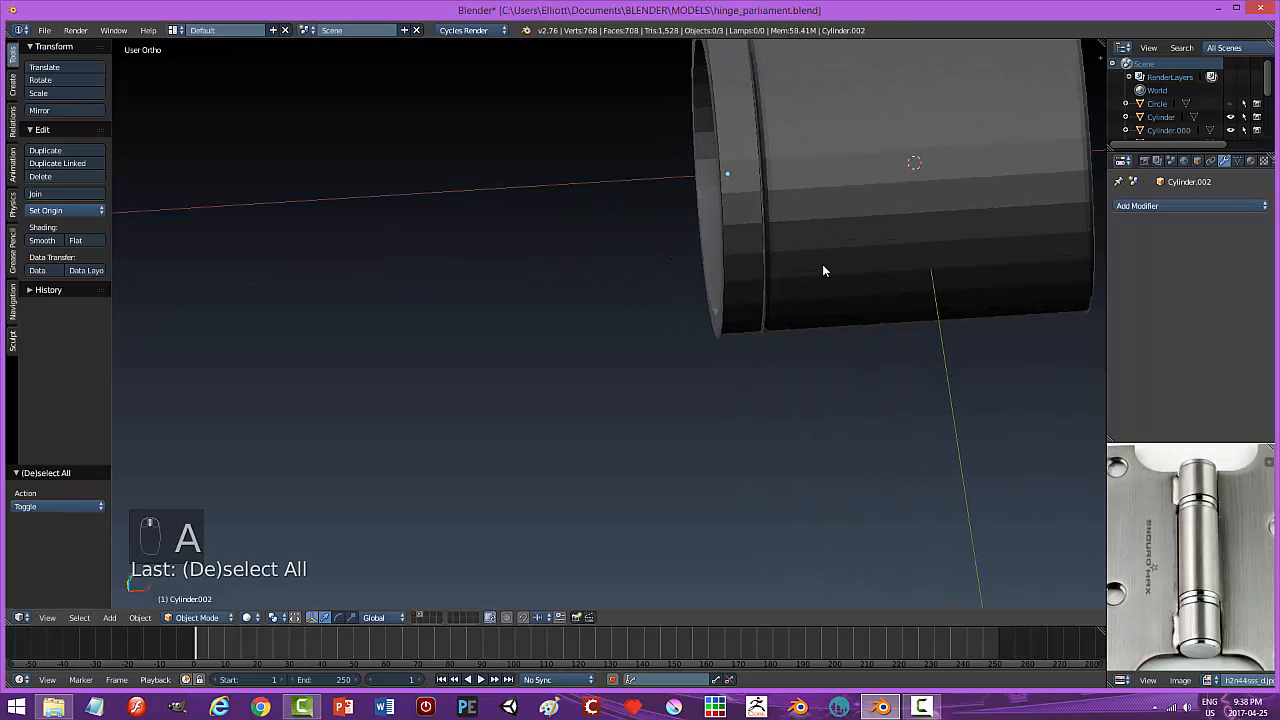
{"action": "right_click", "coordinate": [899, 221]}
{"action": "left_click", "coordinate": [42, 240]}
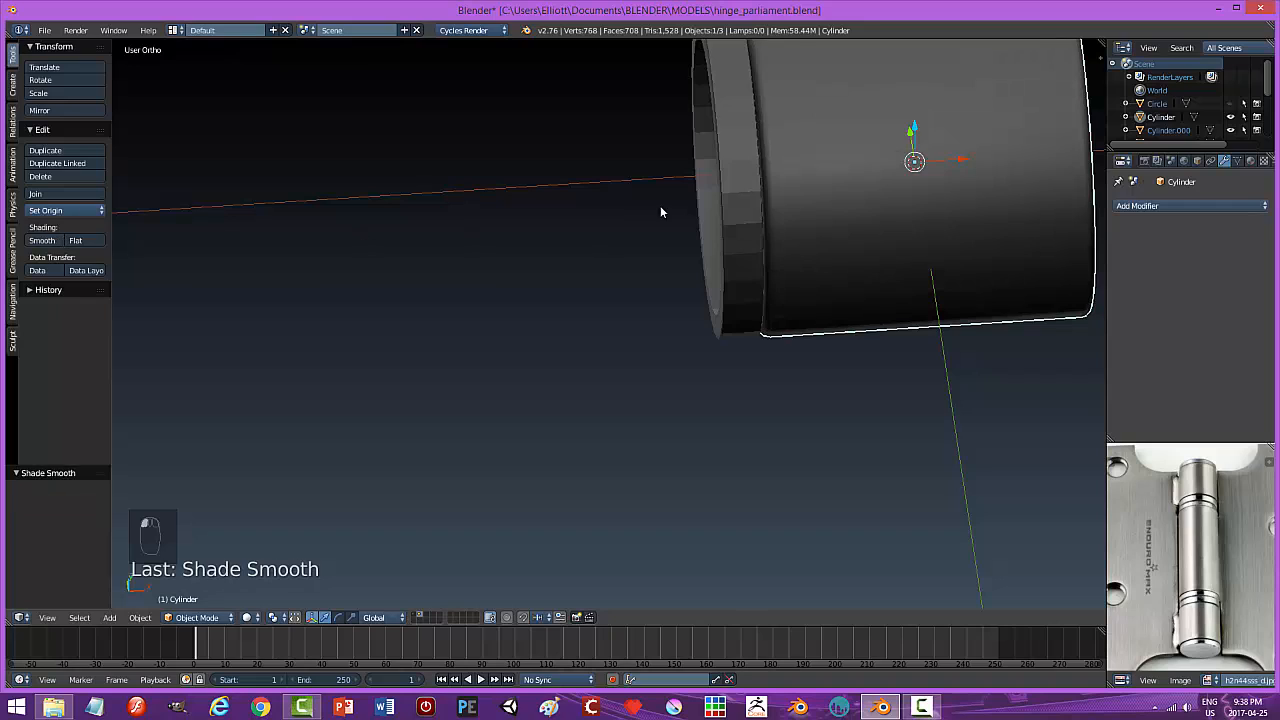
{"action": "right_click", "coordinate": [731, 163]}
{"action": "left_click", "coordinate": [42, 240]}
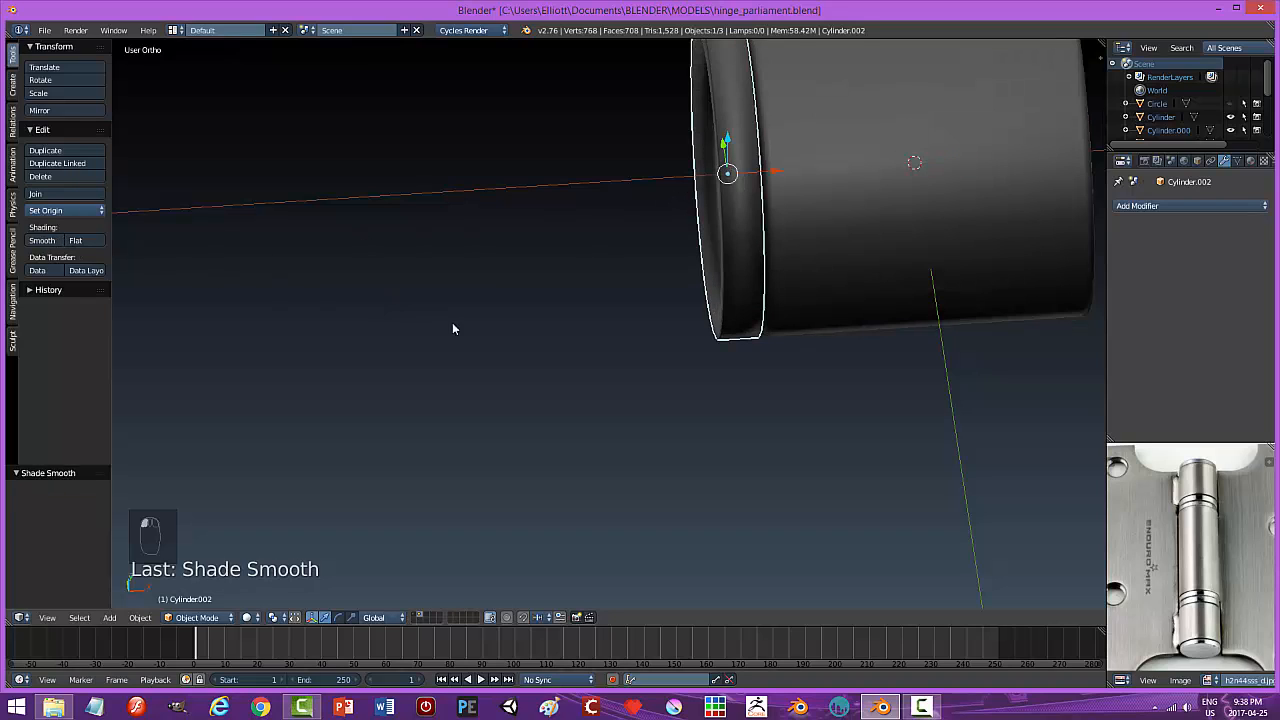
Enable Auto Smooth on the thin ring with an angle of 45°.
{"action": "key", "text": "a"}
{"action": "right_click", "coordinate": [727, 283]}
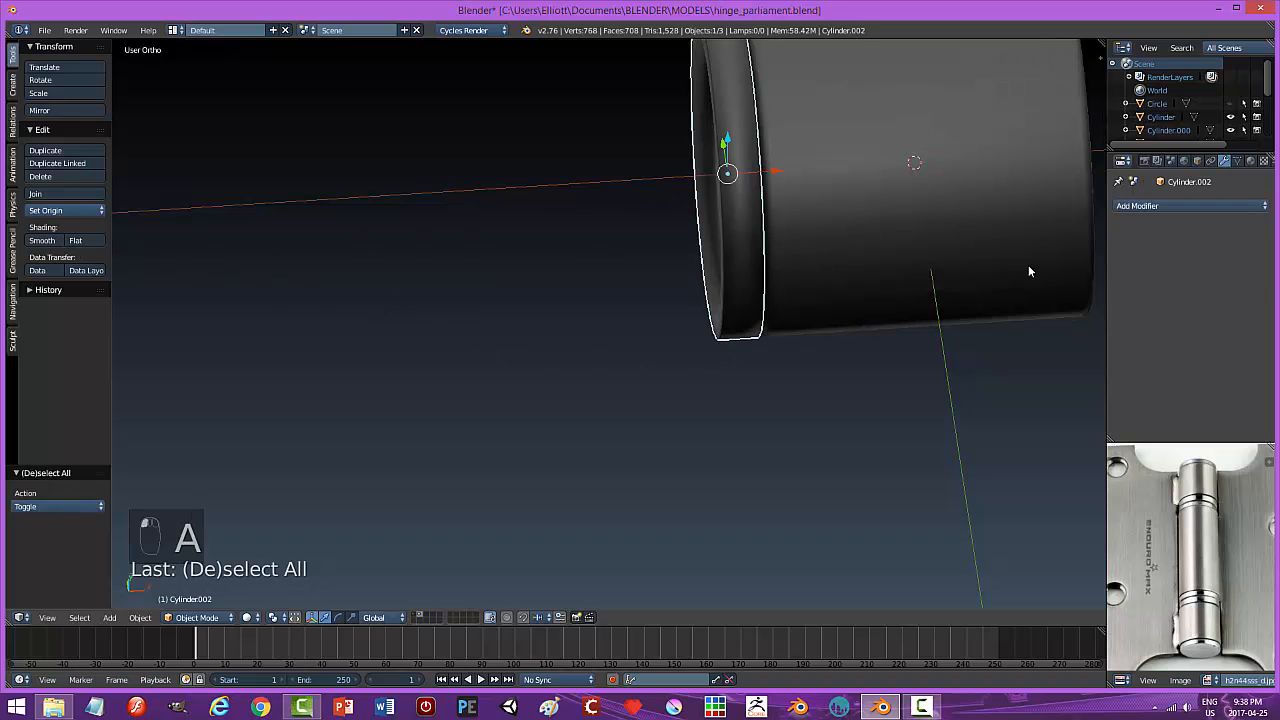
{"action": "left_click", "coordinate": [1238, 161]}
{"action": "left_click", "coordinate": [1119, 245]}
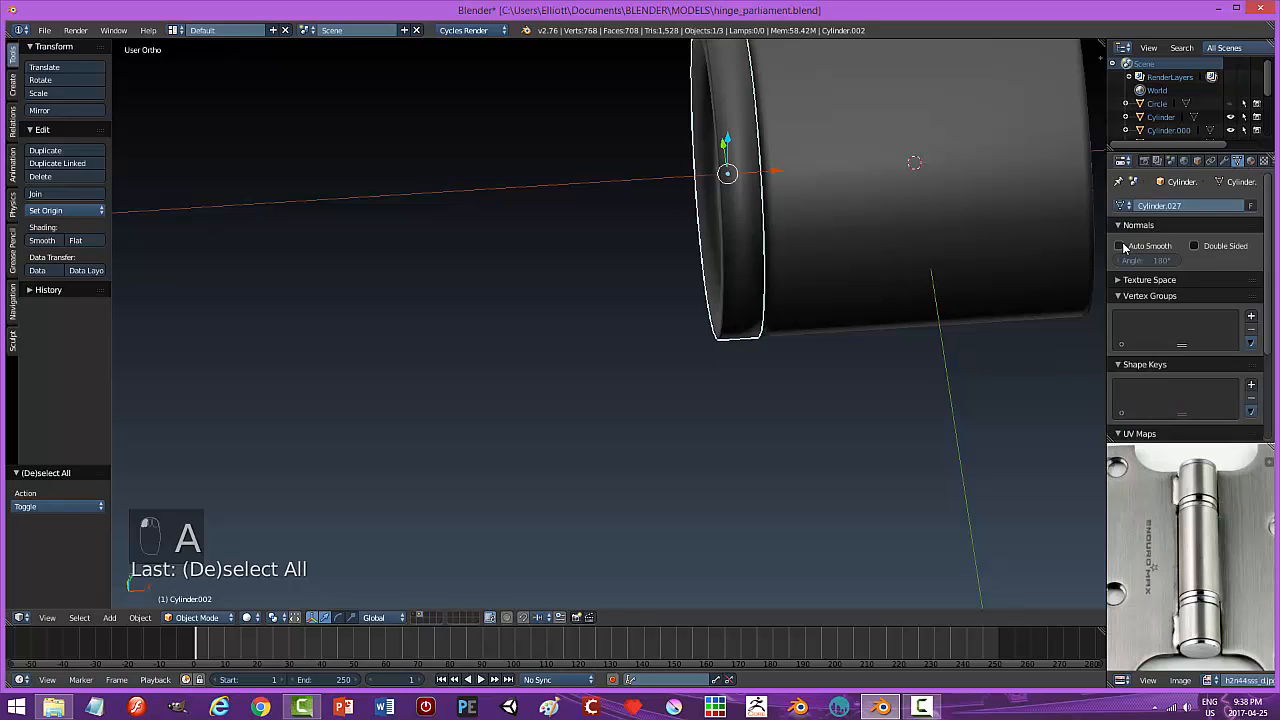
{"action": "left_click", "coordinate": [1140, 260]}
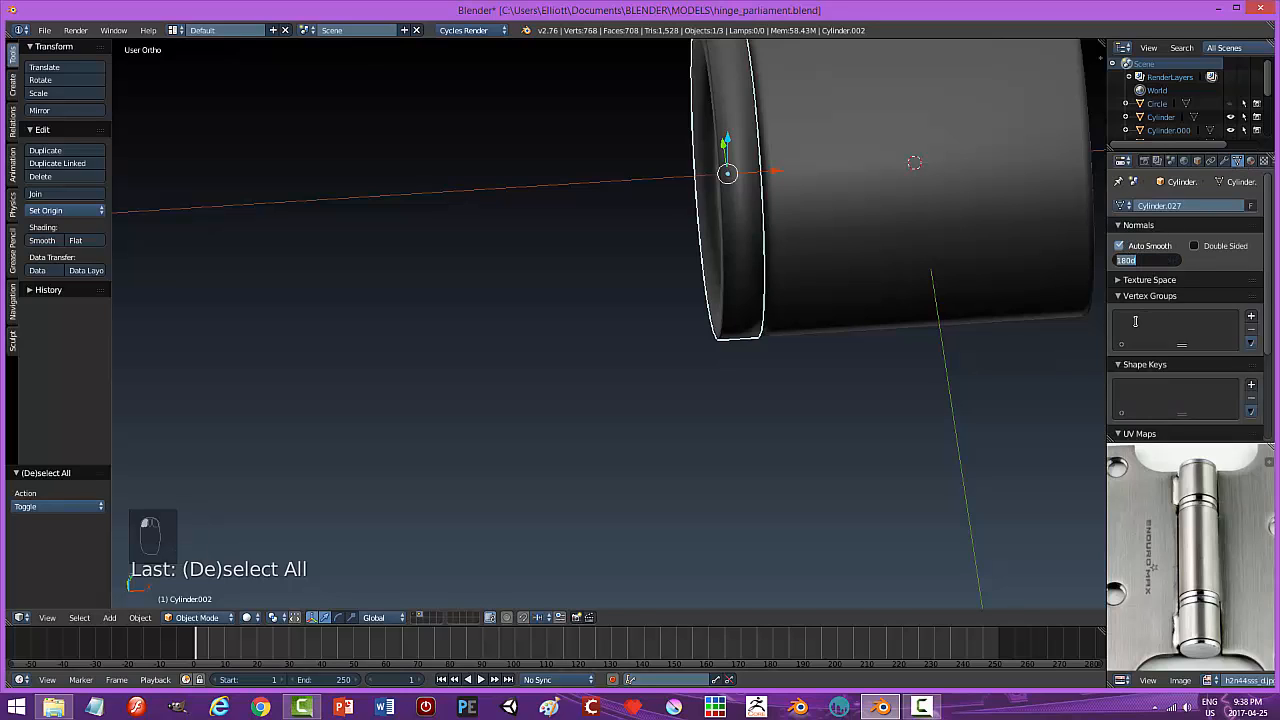
{"action": "type", "text": "45"}
{"action": "key", "text": "Return"}
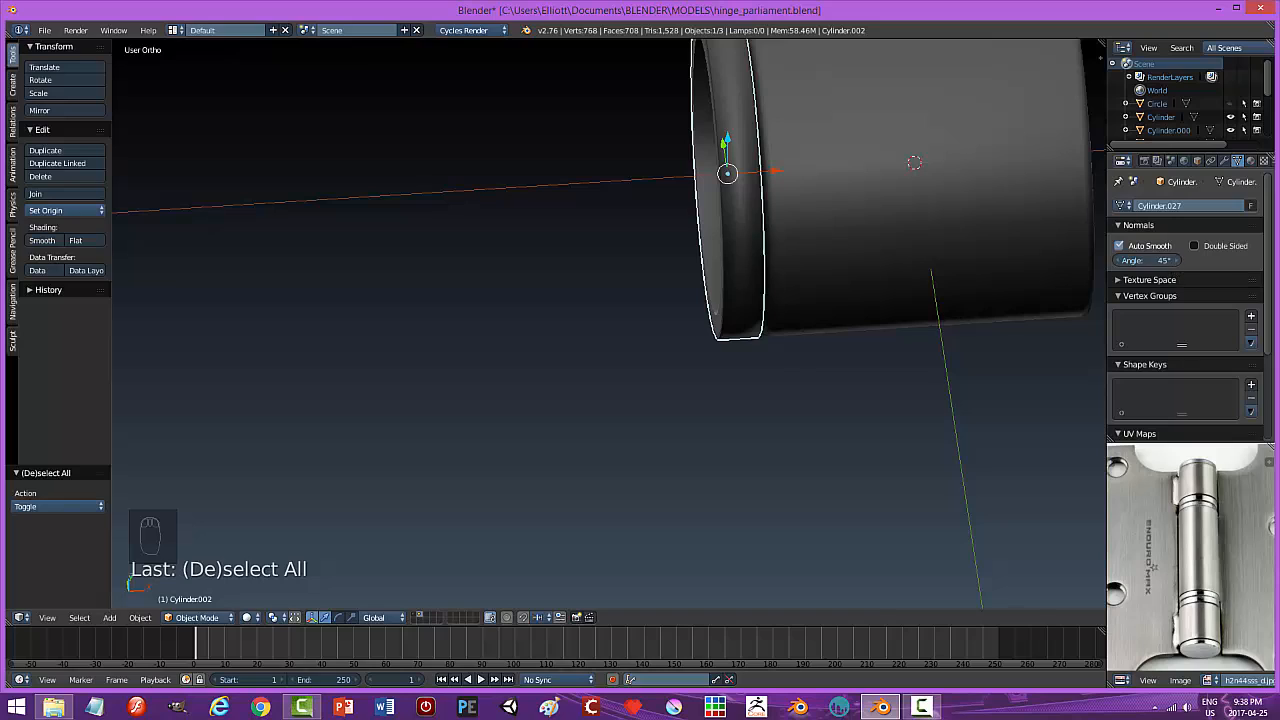
Set the thin ring's Auto Smooth angle to 12°.
{"action": "left_click", "coordinate": [1148, 260]}
{"action": "type", "text": "2"}
{"action": "key", "text": "Return"}
{"action": "left_click", "coordinate": [1162, 261]}
{"action": "type", "text": "12"}
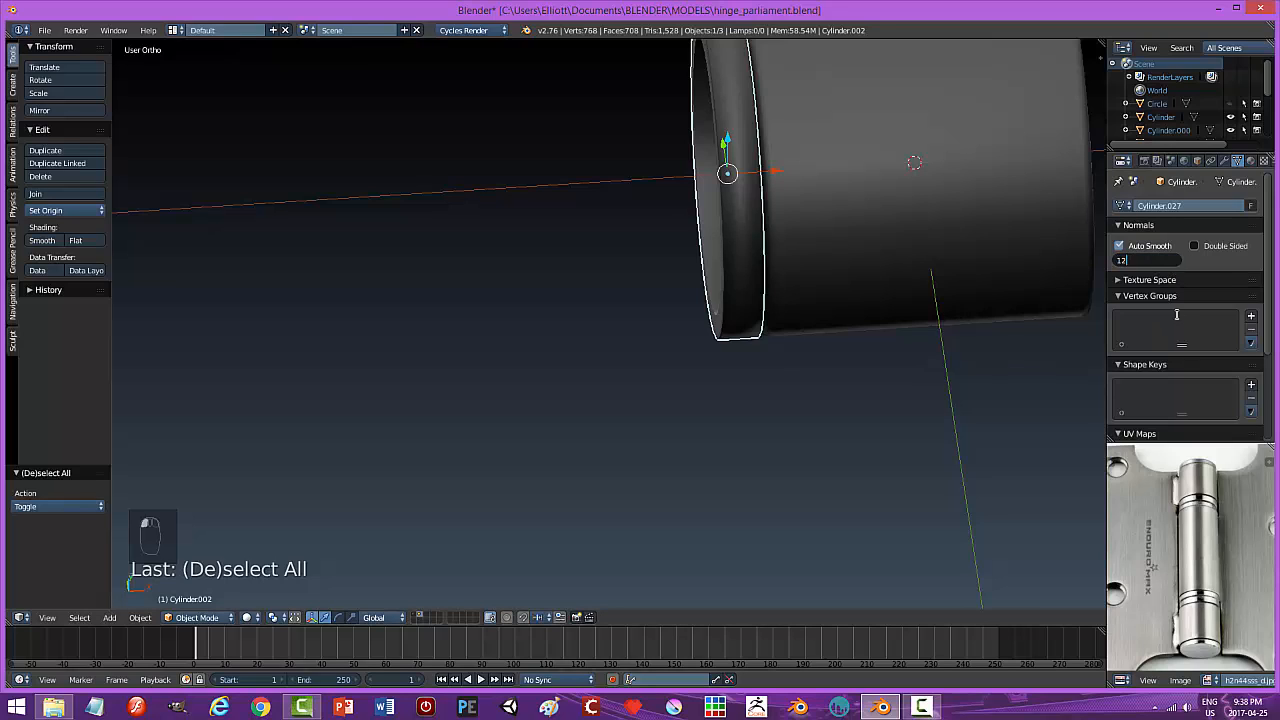
{"action": "key", "text": "Return"}
{"action": "key", "text": "a"}
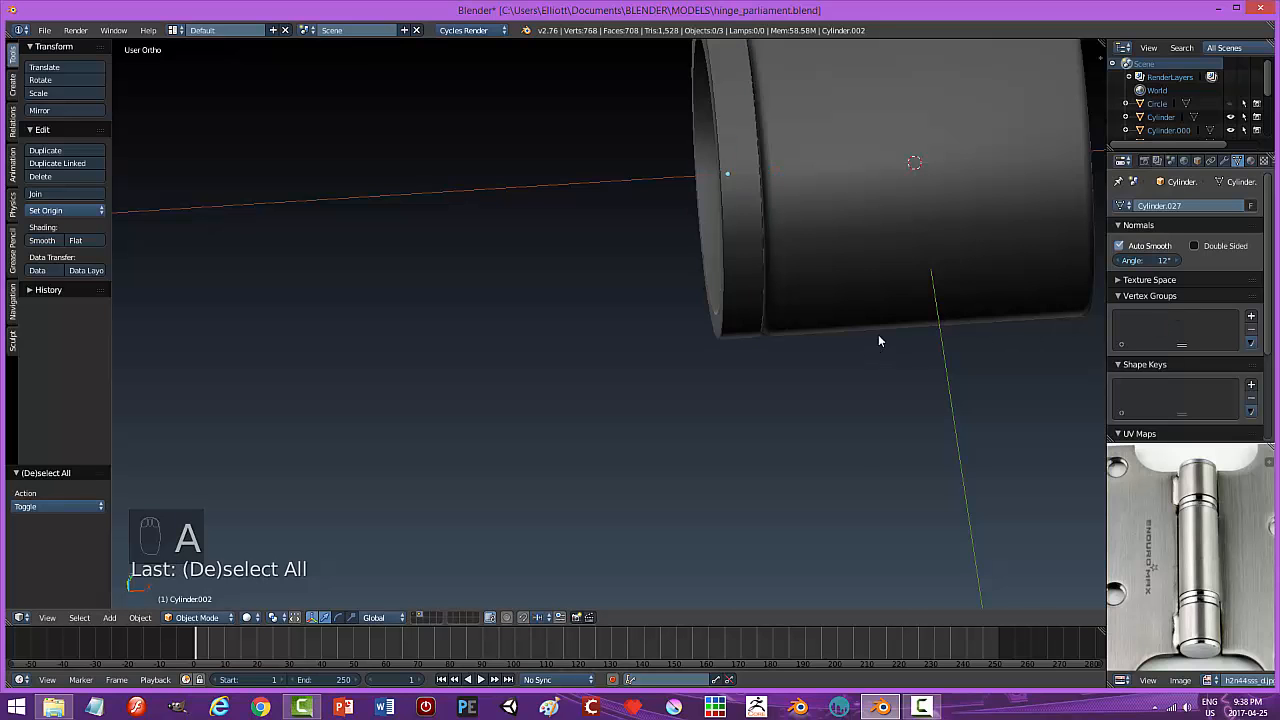
Duplicate the thin ring and place the copy along X directly against the first ring's outer side.
{"action": "middle_click_drag", "start_coordinate": [878, 334], "coordinate": [684, 291]}
{"action": "scroll", "coordinate": [752, 292], "scroll_direction": "down", "scroll_amount": 5}
{"action": "left_click", "coordinate": [684, 291]}
{"action": "key", "text": "shift+d"}
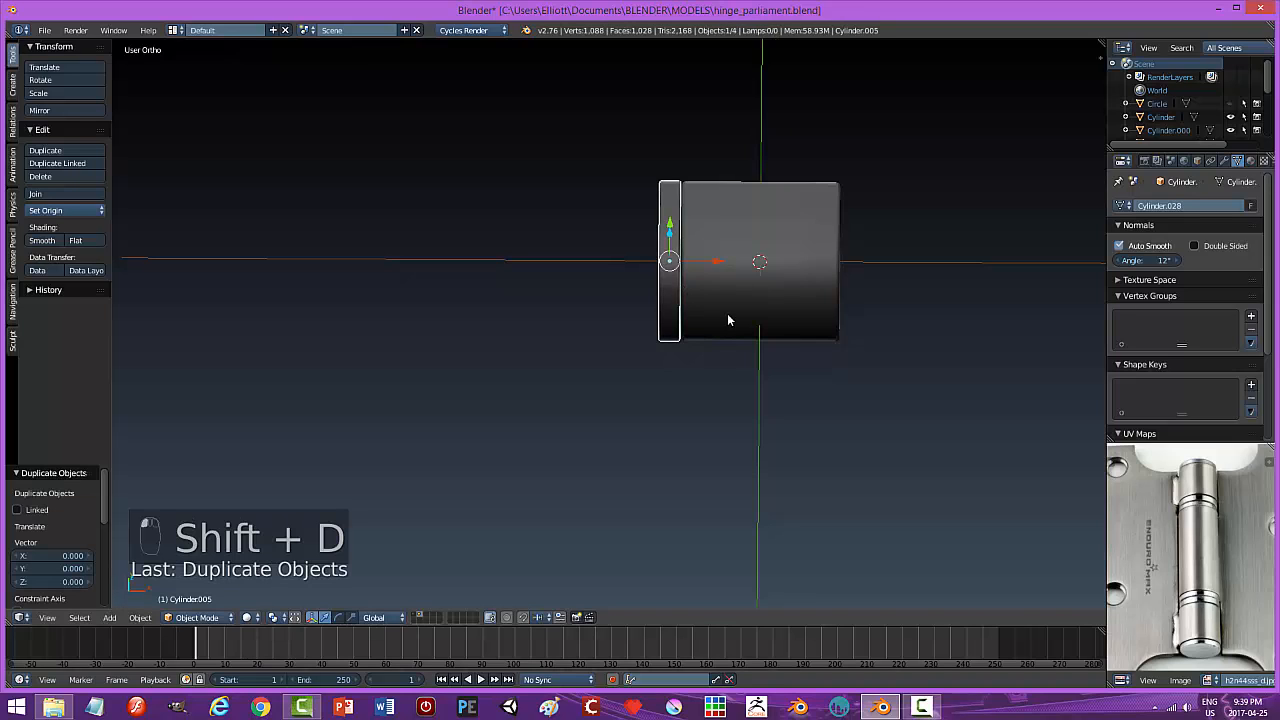
{"action": "left_click", "coordinate": [692, 258]}
{"action": "key", "text": "a"}
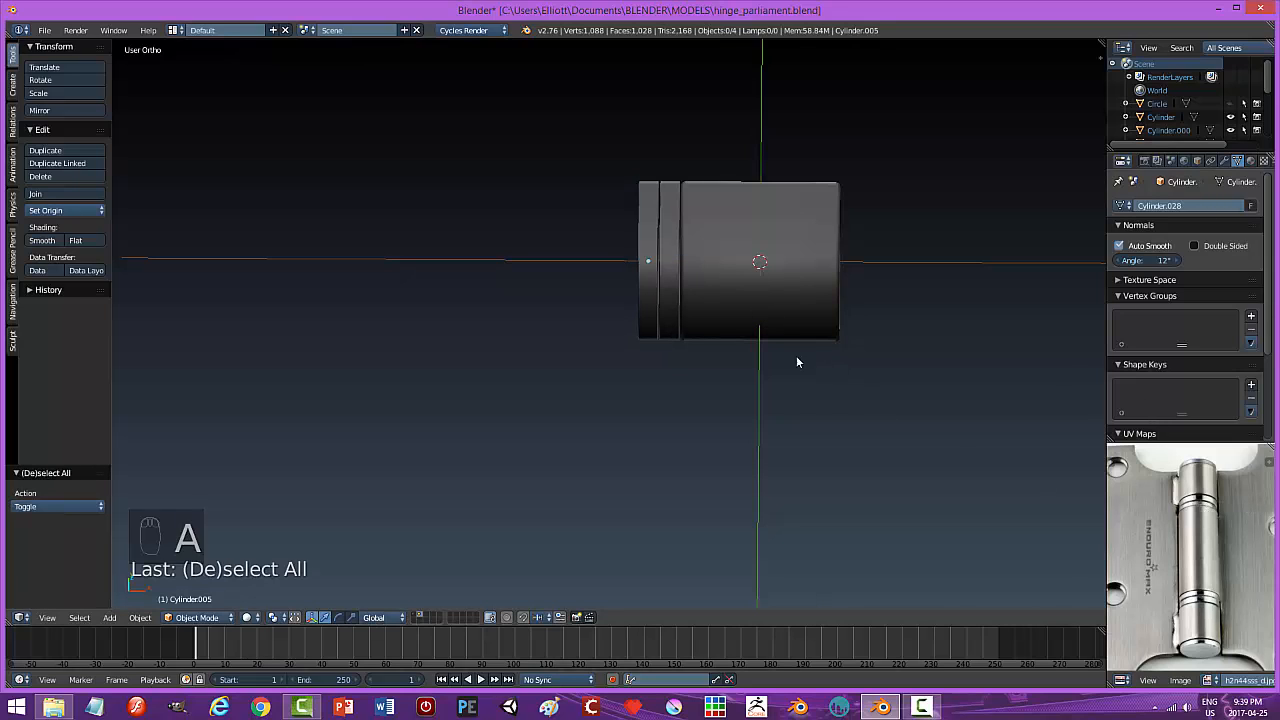
Duplicate the short tube and move the copy about -4.41 along X, beyond the two rings.
{"action": "middle_click_drag", "start_coordinate": [797, 357], "coordinate": [854, 393], "text": "shift"}
{"action": "right_click", "coordinate": [748, 287]}
{"action": "right_click", "coordinate": [830, 289]}
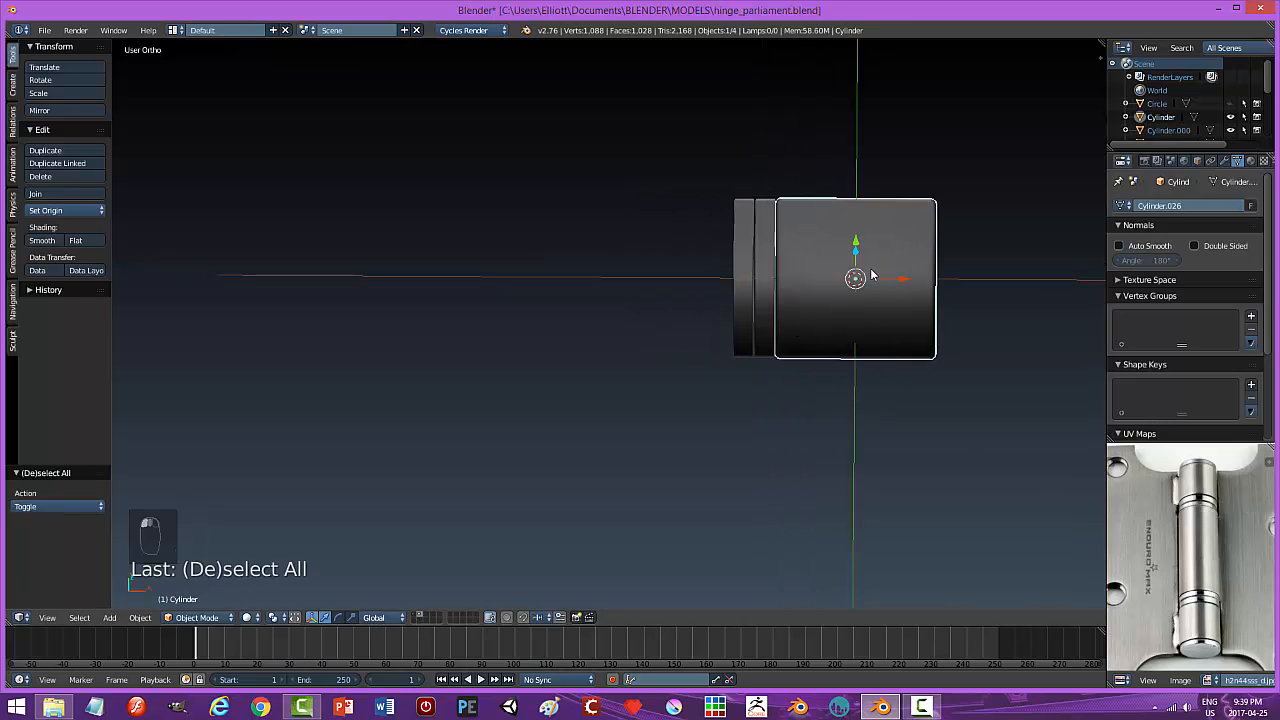
{"action": "key", "text": "shift+d"}
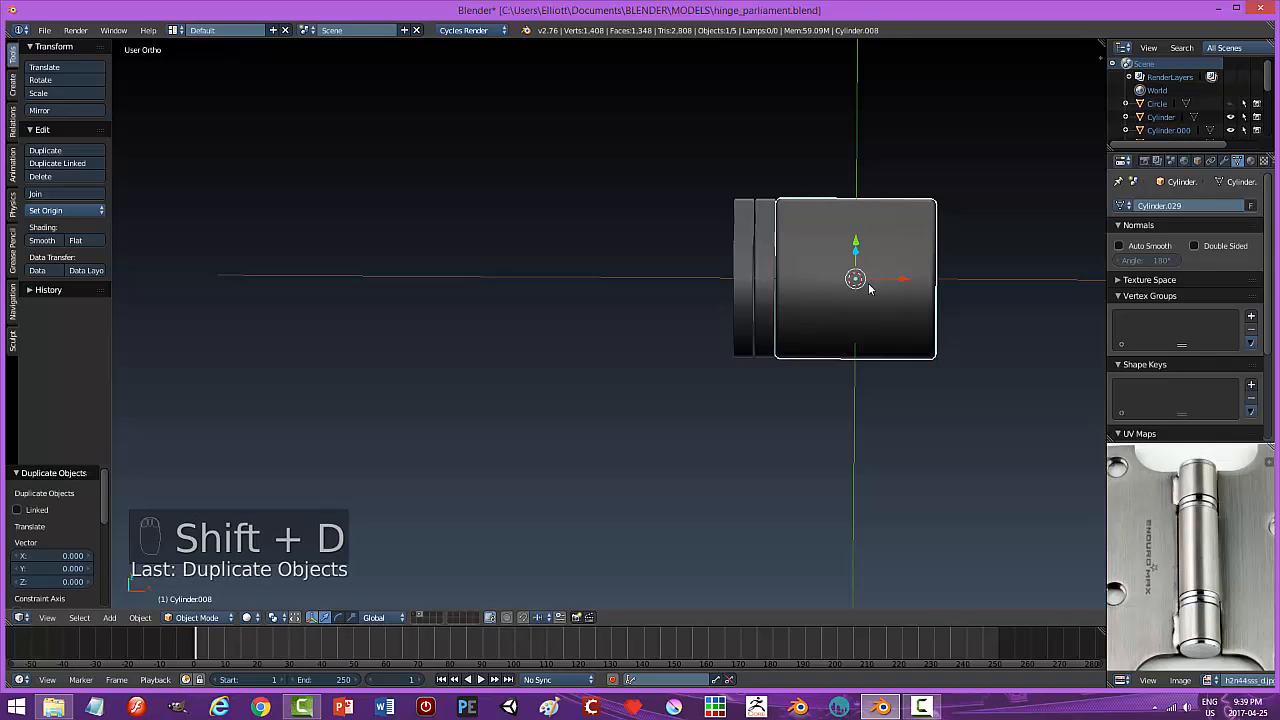
{"action": "key", "text": "x"}
{"action": "left_click", "coordinate": [571, 315]}
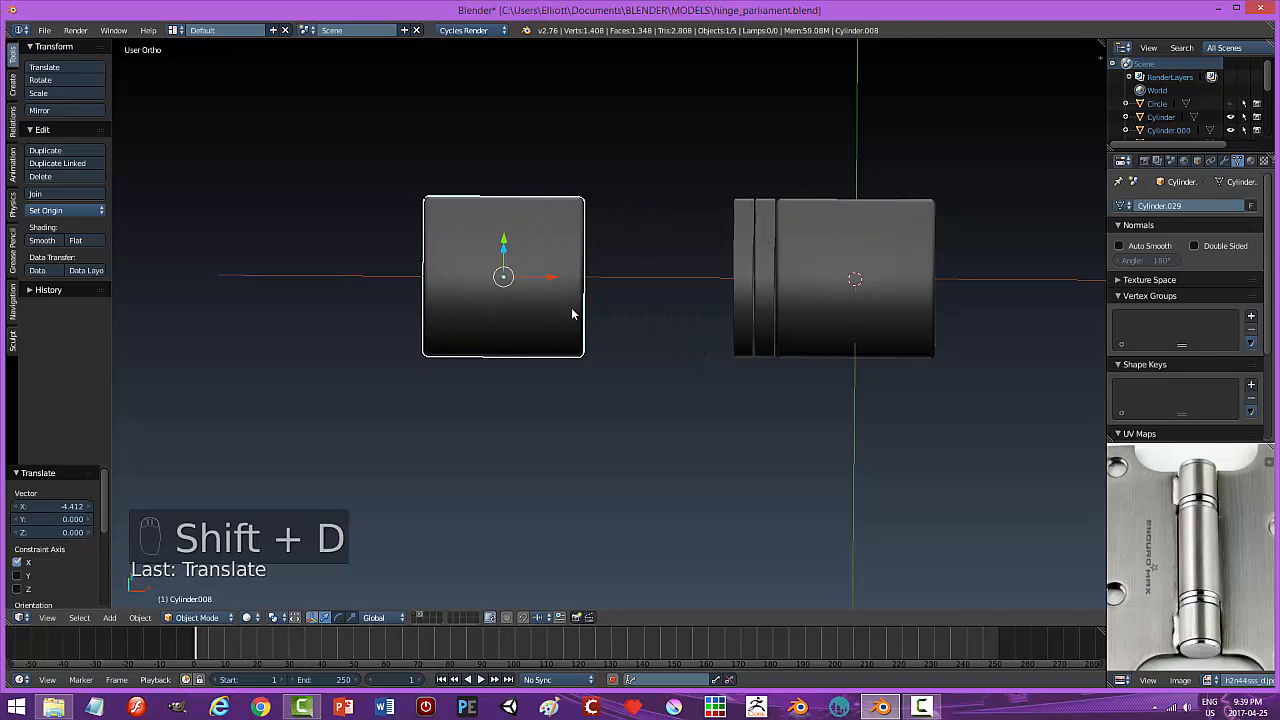
Scale the duplicated tube along X to about 2.84 to form the long middle section of the barrel.
{"action": "scroll", "coordinate": [654, 340], "scroll_direction": "down", "scroll_amount": 5}
{"action": "key", "text": "s"}
{"action": "key", "text": "x"}
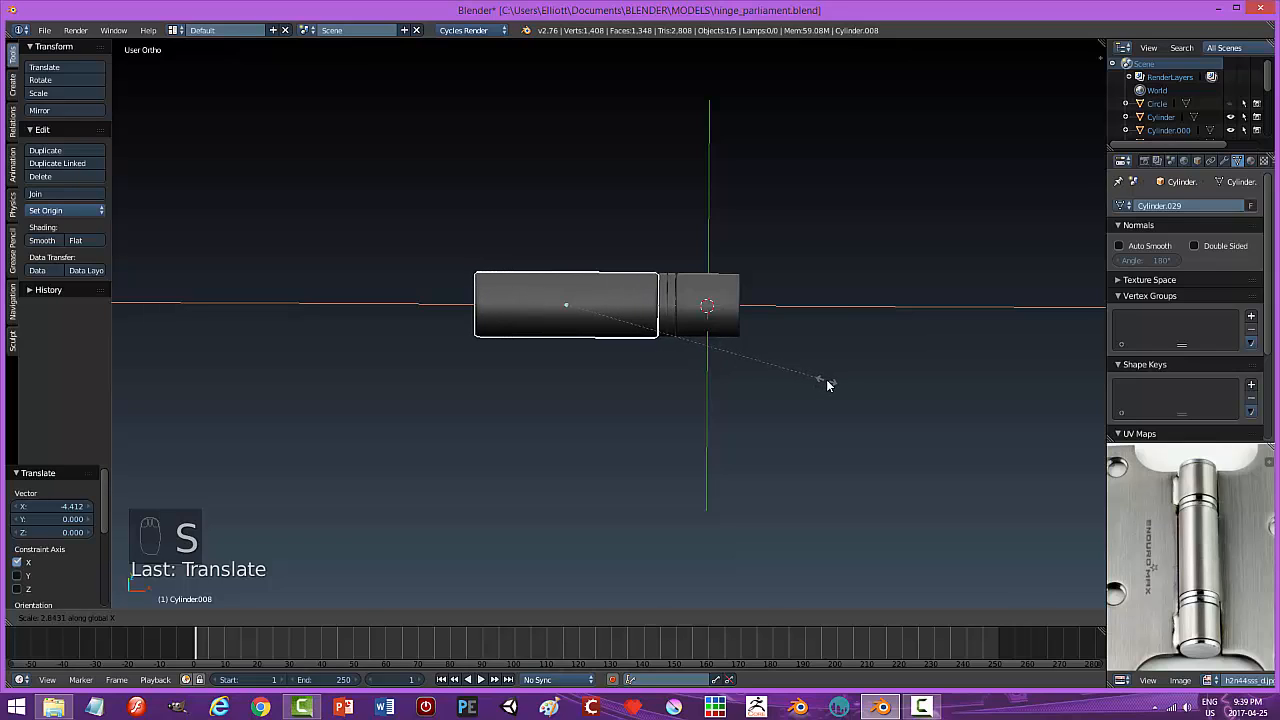
{"action": "left_click", "coordinate": [827, 385]}
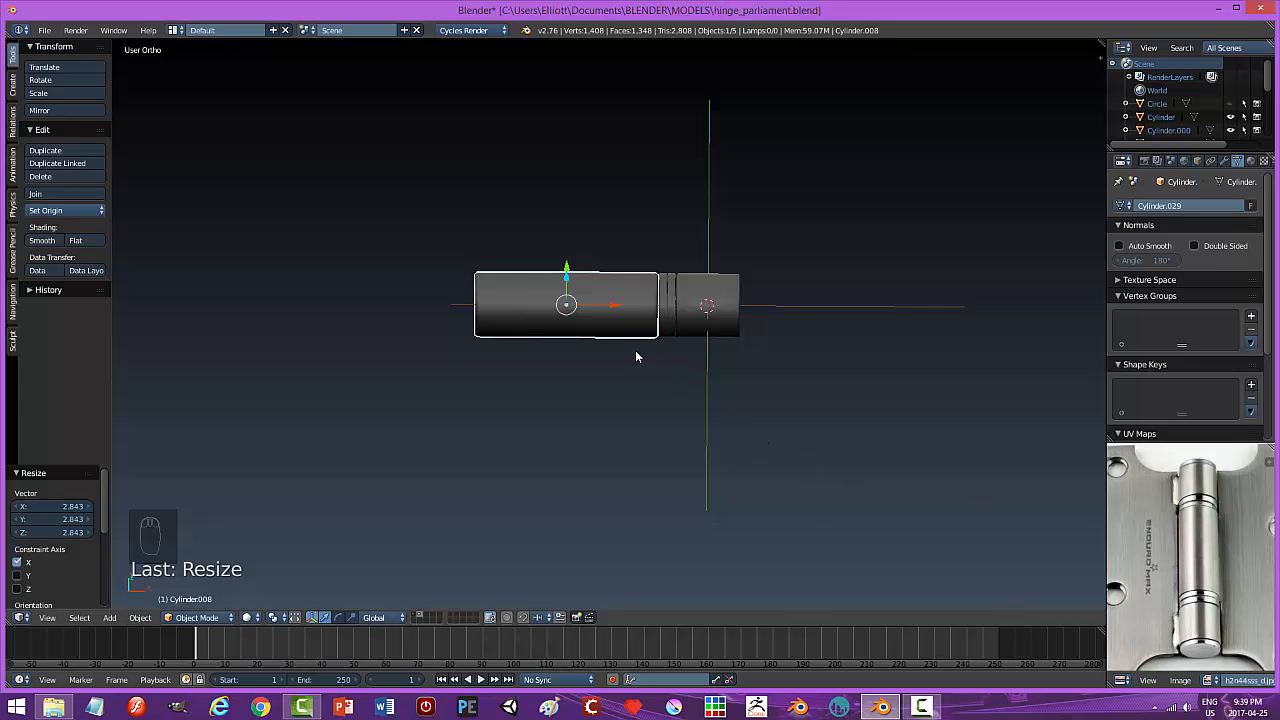
Nudge the long middle tube about 0.01 along X so it sits against the outer ring.
{"action": "scroll", "coordinate": [668, 355], "scroll_direction": "up", "scroll_amount": 4}
{"action": "key", "text": "a"}
{"action": "right_click", "coordinate": [669, 303]}
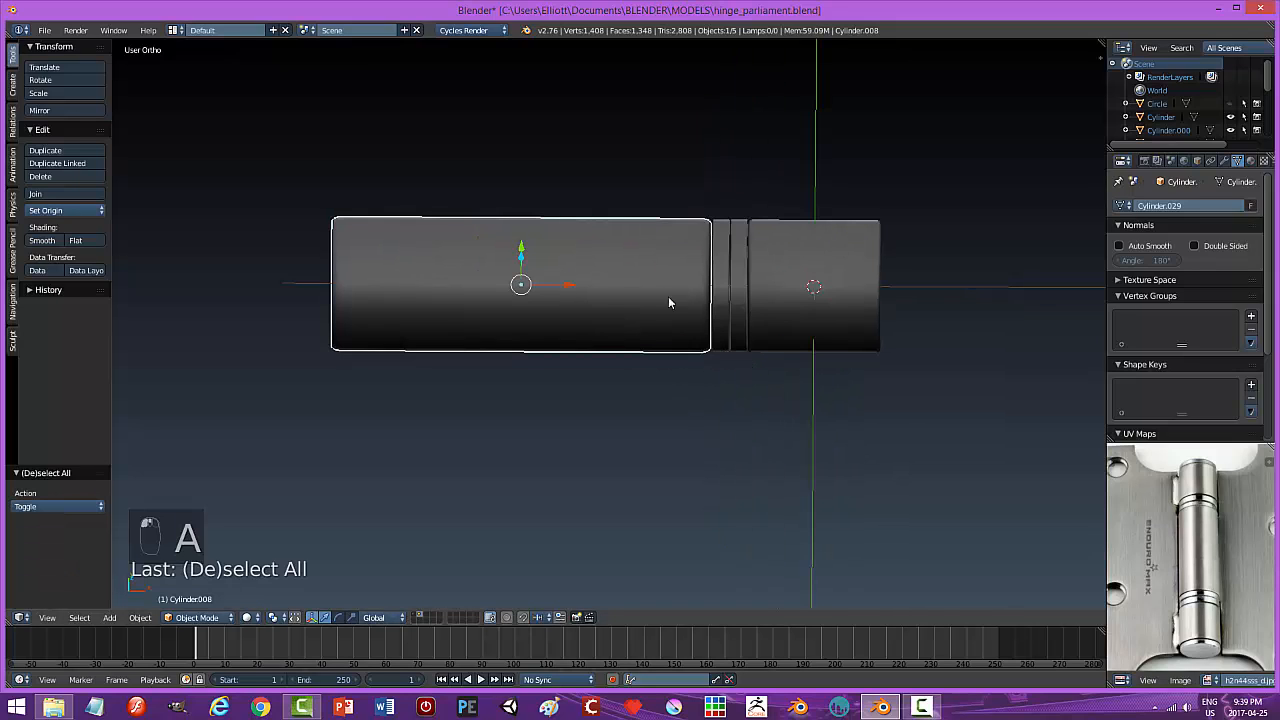
{"action": "left_click", "coordinate": [563, 287]}
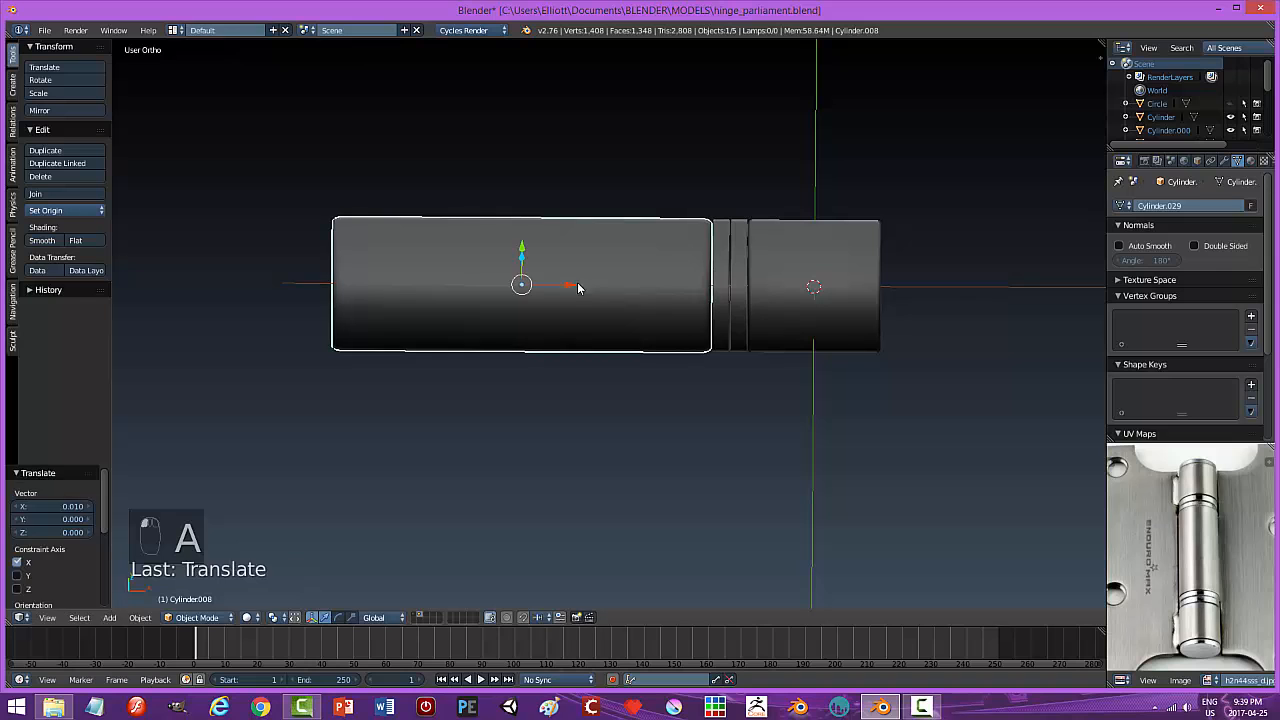
{"action": "key", "text": "a"}
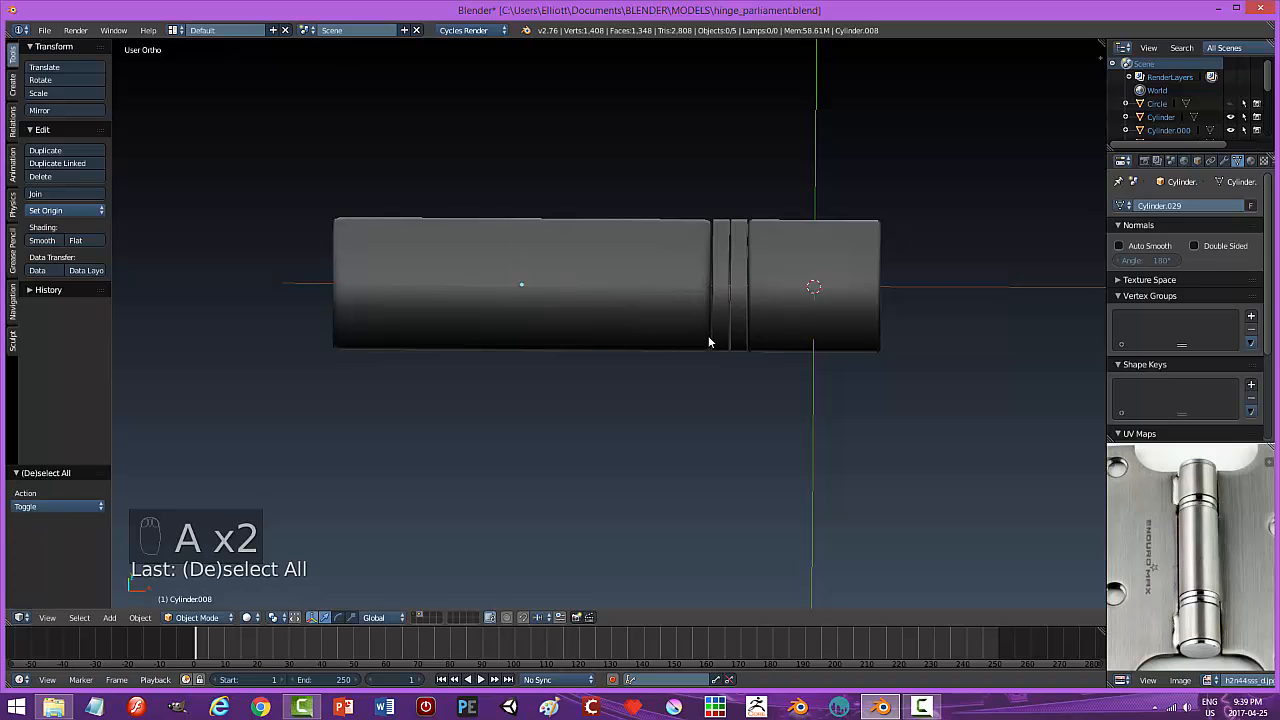
Duplicate the short tube with its two rings and move the copies about -8.43 along X to the barrel's other end.
{"action": "mouse_move", "coordinate": [710, 336]}
{"action": "middle_mouse_down"}
{"action": "mouse_move", "coordinate": [631, 312]}
{"action": "mouse_move", "coordinate": [634, 330]}
{"action": "mouse_move", "coordinate": [719, 328]}
{"action": "mouse_move", "coordinate": [794, 294]}
{"action": "mouse_move", "coordinate": [684, 330]}
{"action": "mouse_move", "coordinate": [686, 346]}
{"action": "mouse_move", "coordinate": [716, 347]}
{"action": "middle_mouse_up"}
{"action": "scroll", "coordinate": [684, 337], "scroll_direction": "down", "scroll_amount": 3}
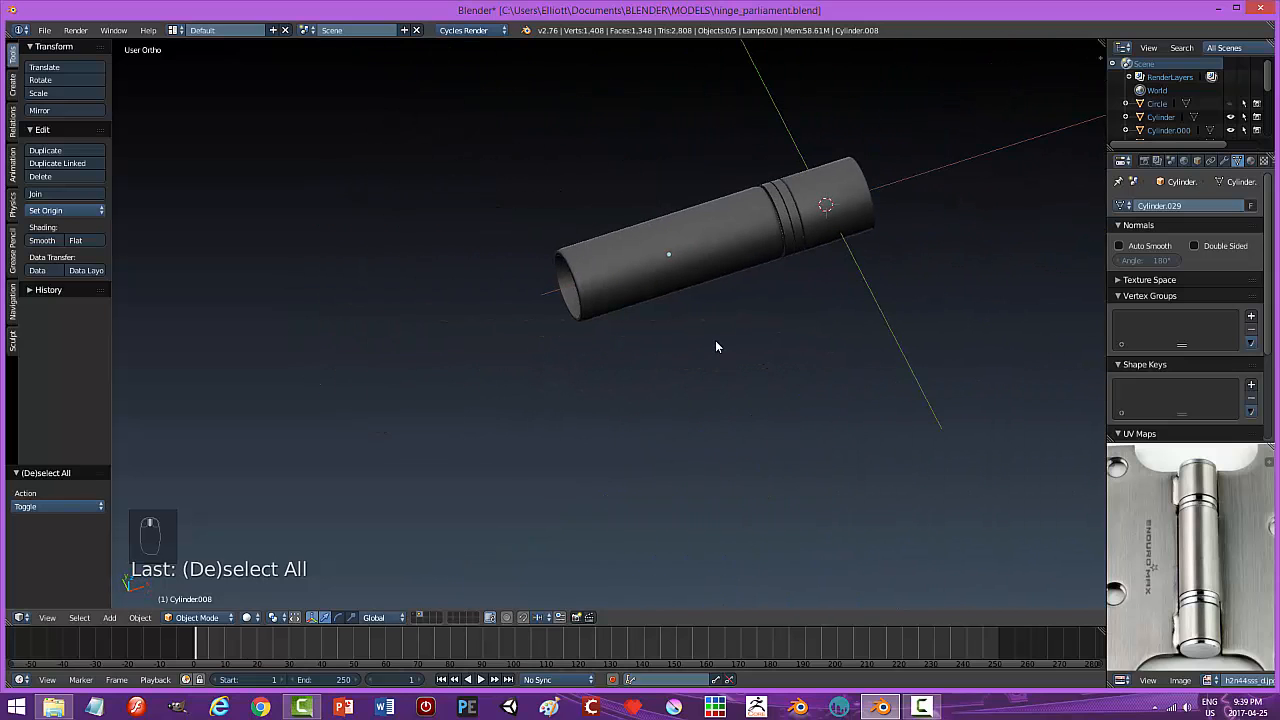
{"action": "right_click", "coordinate": [787, 220]}
{"action": "right_click", "coordinate": [796, 205], "text": "shift"}
{"action": "right_click", "coordinate": [821, 199], "text": "shift"}
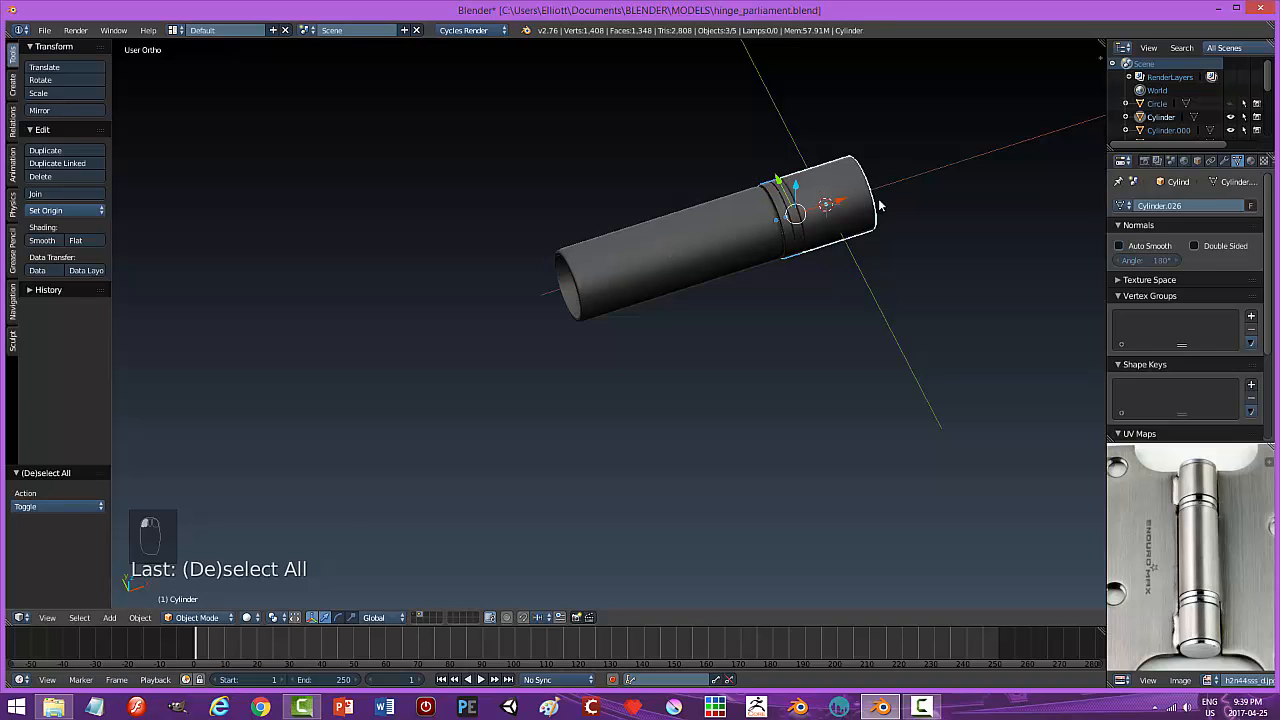
{"action": "key", "text": "shift+d"}
{"action": "key", "text": "x"}
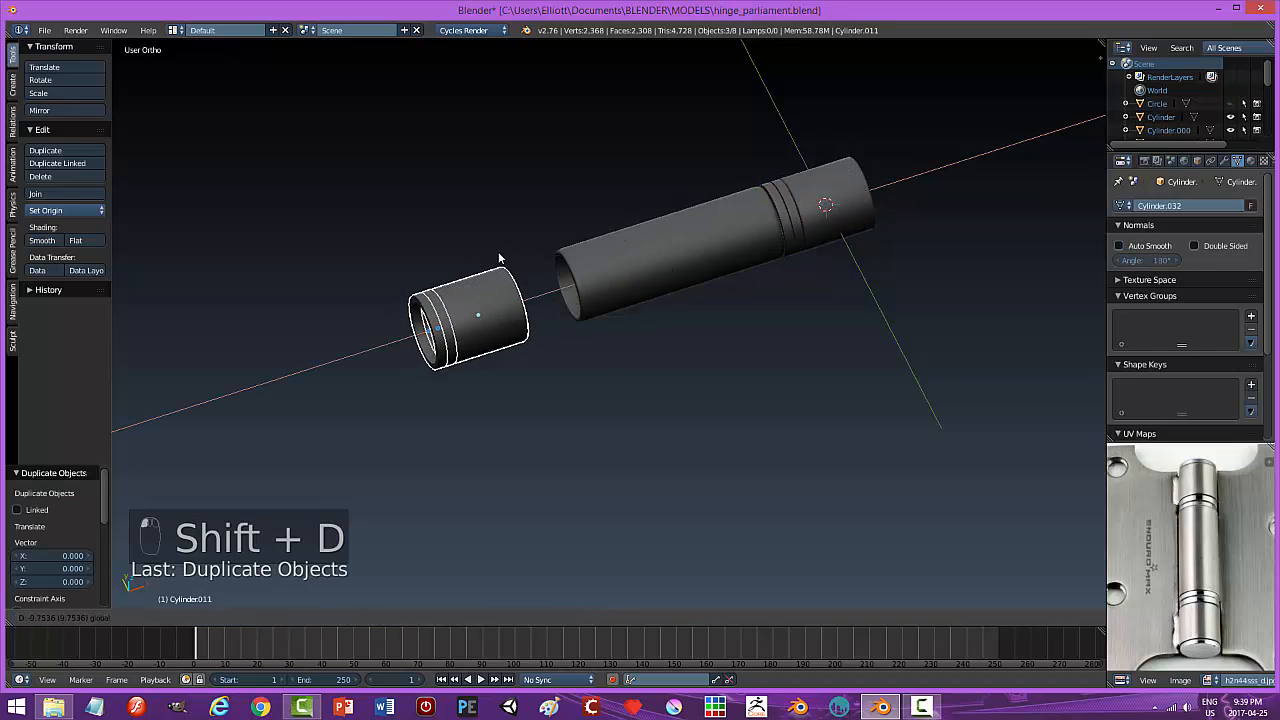
{"action": "left_click", "coordinate": [558, 335]}
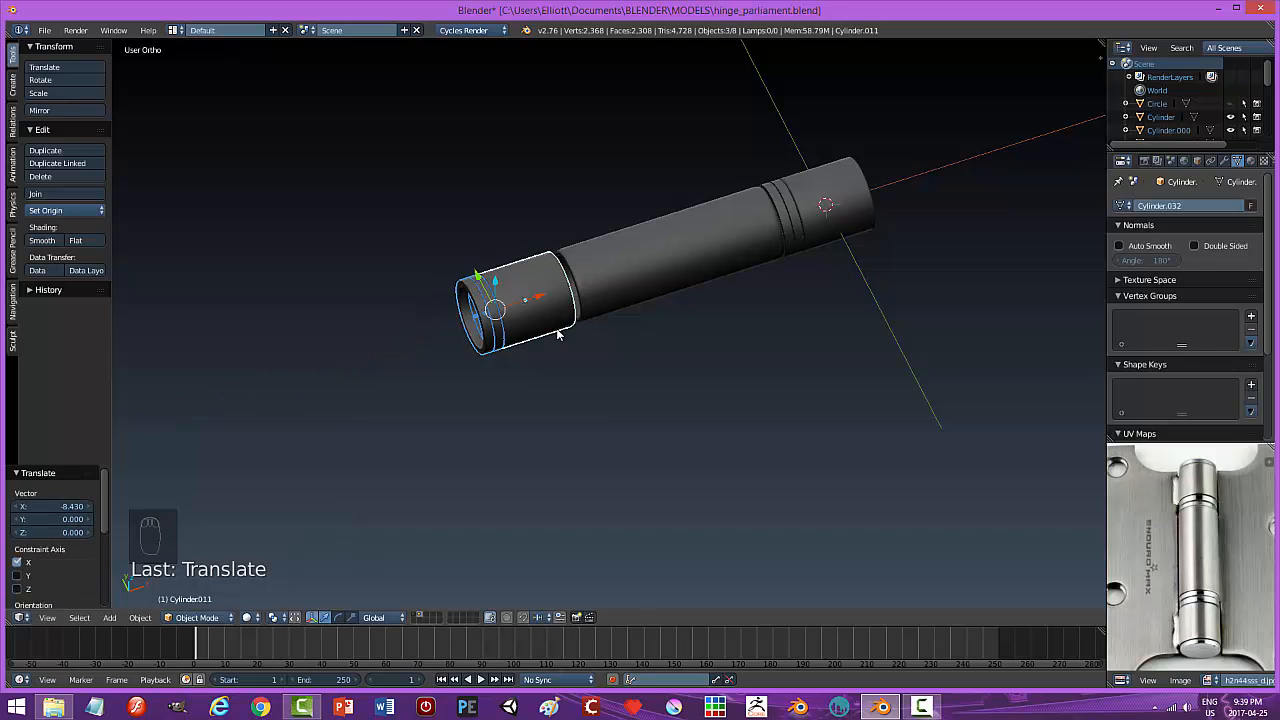
Rotate the duplicated end section 180° about Z so its rings face the long middle tube.
{"action": "middle_click_drag", "start_coordinate": [564, 337], "coordinate": [556, 335]}
{"action": "type", "text": "rz"}
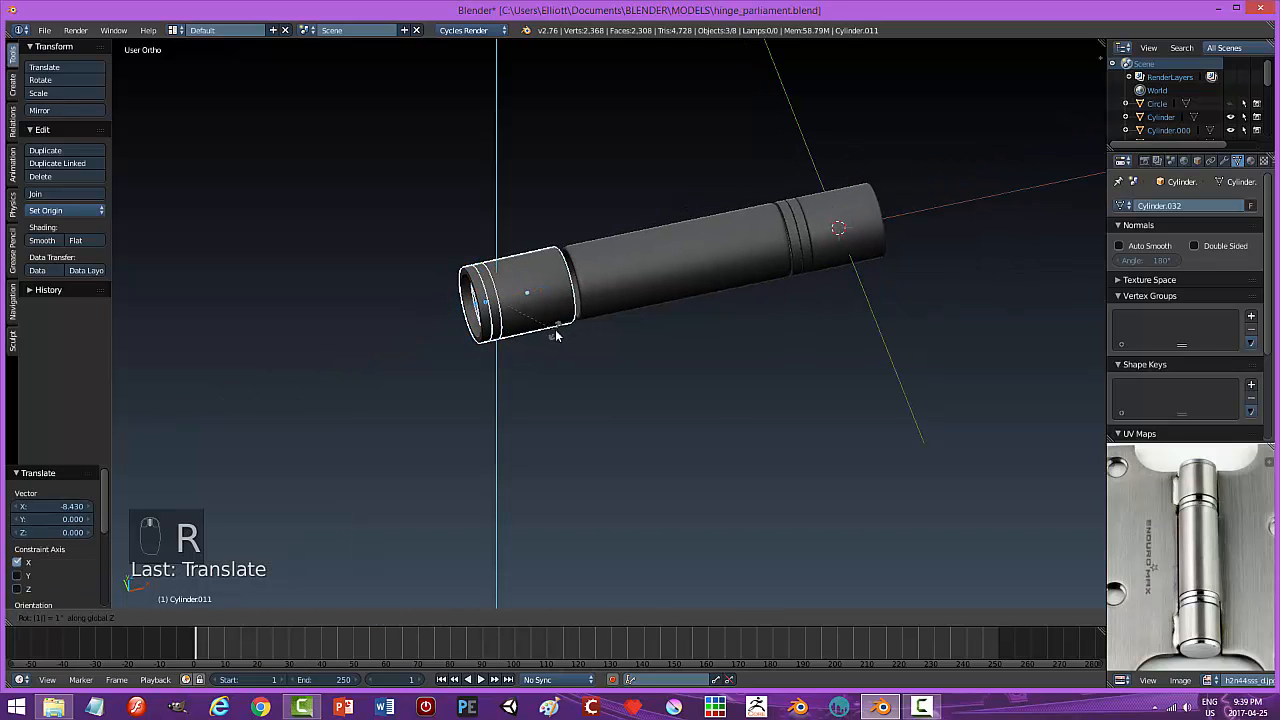
{"action": "type", "text": "180"}
{"action": "key", "text": "Return"}
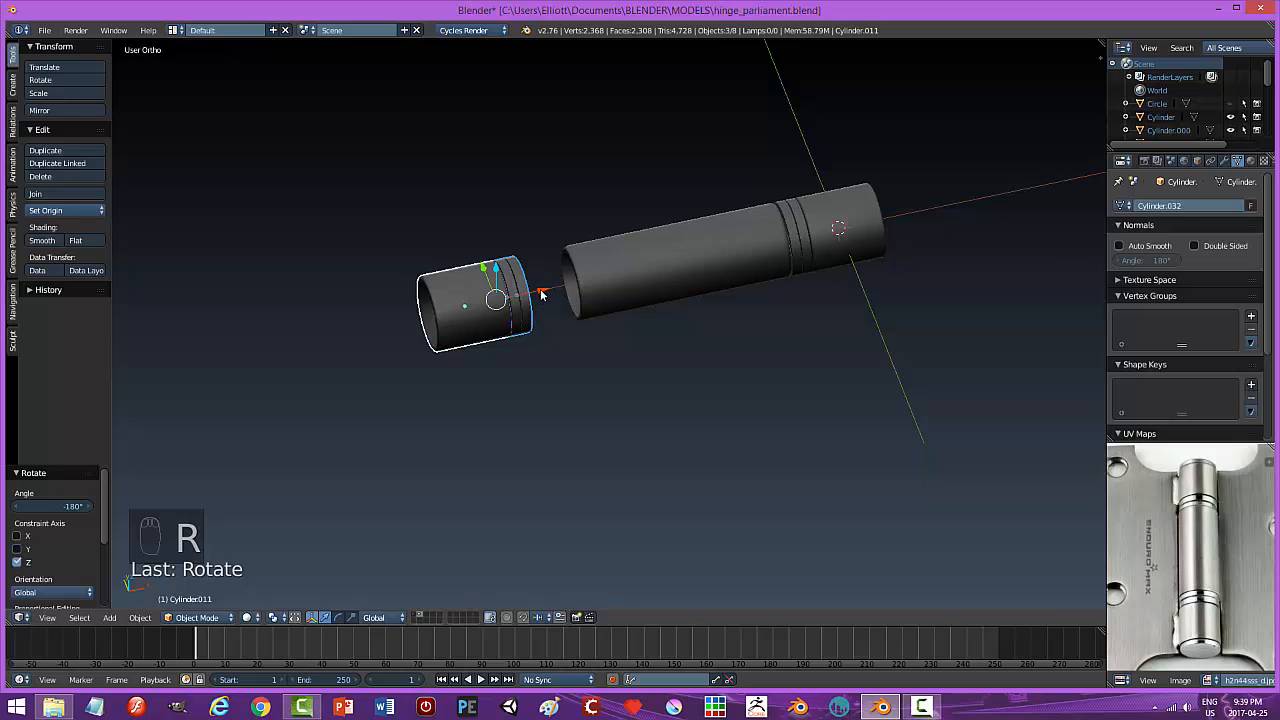
Move the rotated end section along X until its rings meet the open end of the long tube.
{"action": "key", "text": "g"}
{"action": "key", "text": "x"}
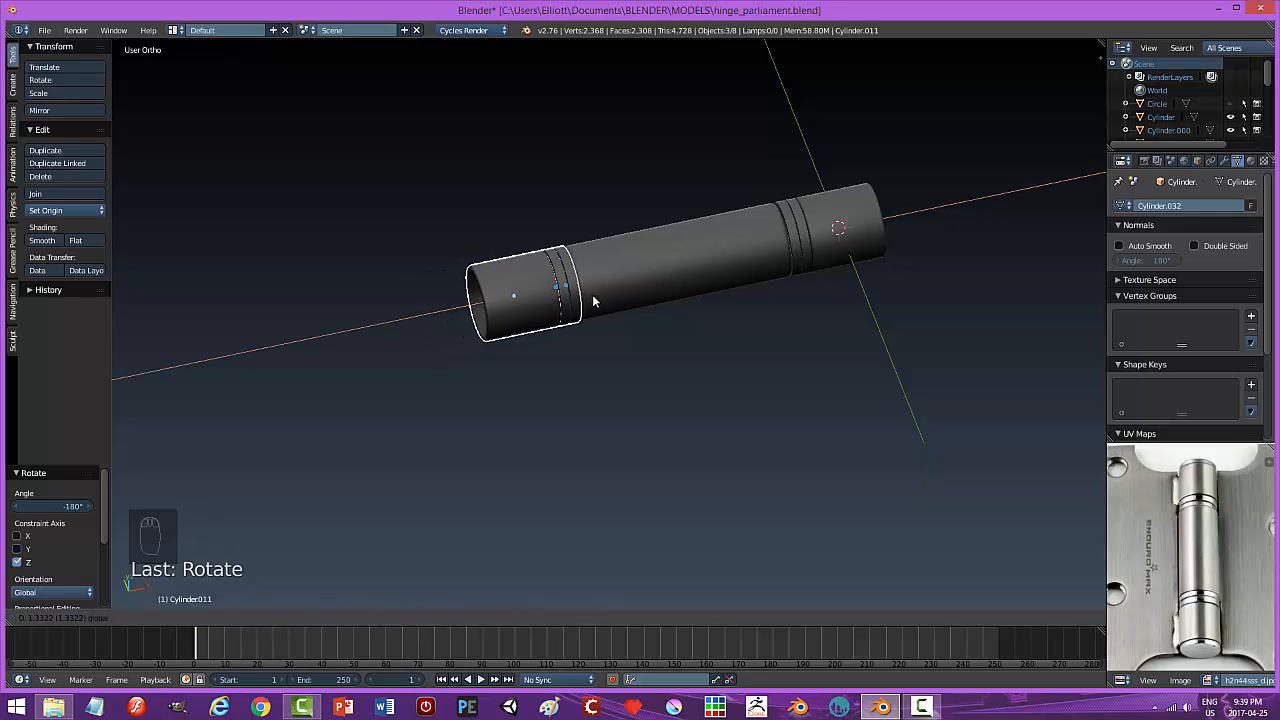
{"action": "left_click", "coordinate": [592, 294]}
{"action": "middle_click_drag", "start_coordinate": [705, 340], "coordinate": [686, 351]}
{"action": "key", "text": "a"}
{"action": "scroll", "coordinate": [672, 349], "scroll_direction": "up", "scroll_amount": 4}
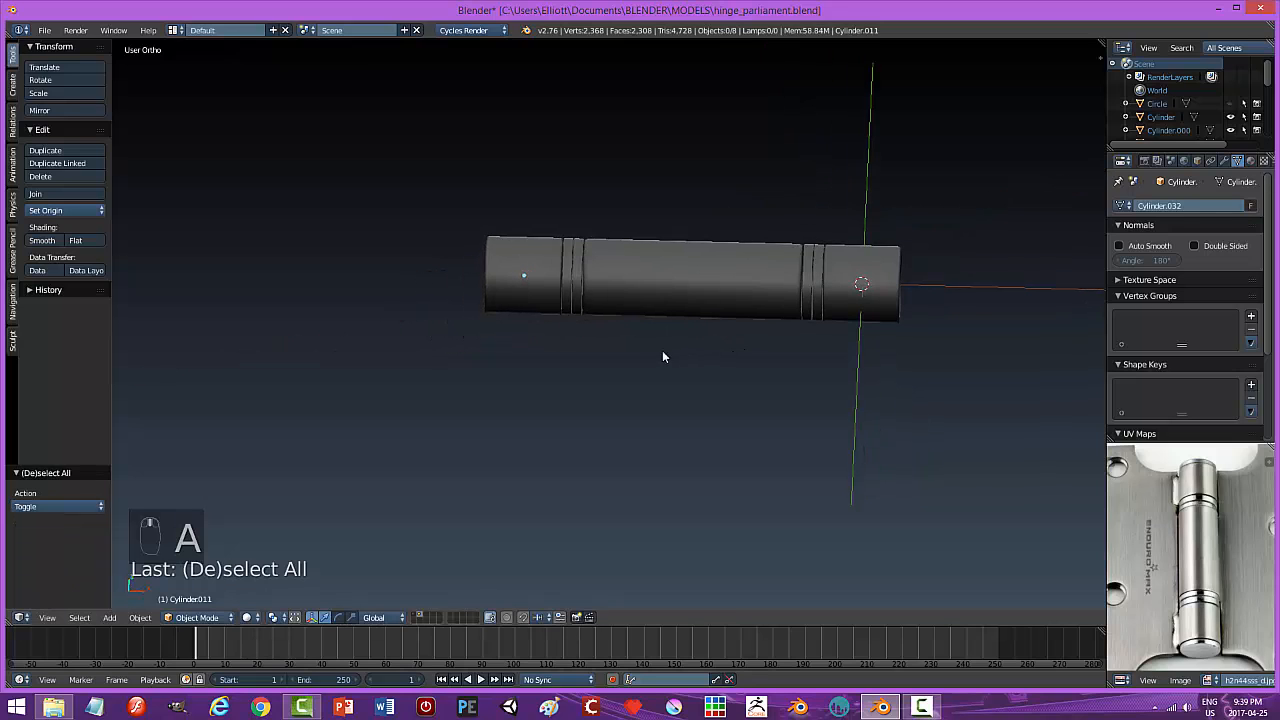
Select the far short tube with its two rings and fine-tune their position along X against the long tube.
{"action": "right_click", "coordinate": [508, 218]}
{"action": "right_click", "coordinate": [521, 208], "text": "shift"}
{"action": "right_click", "coordinate": [545, 207], "text": "shift"}
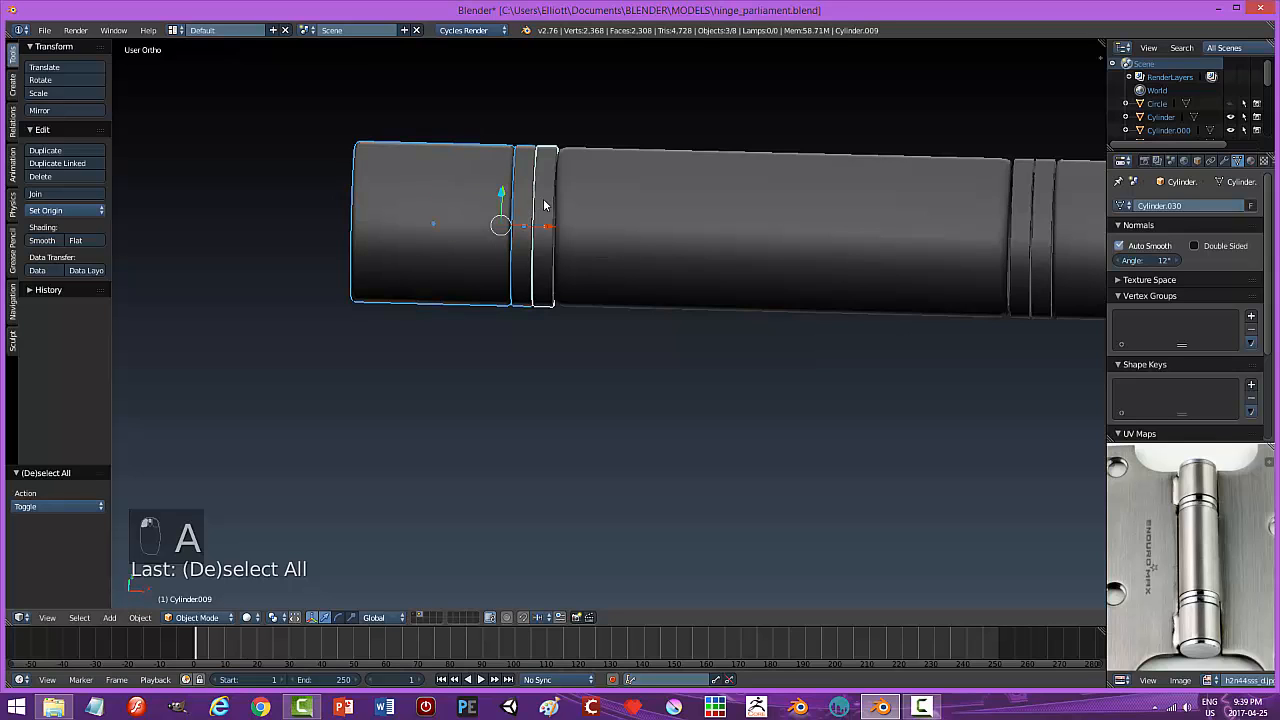
{"action": "key", "text": "g"}
{"action": "key", "text": "x"}
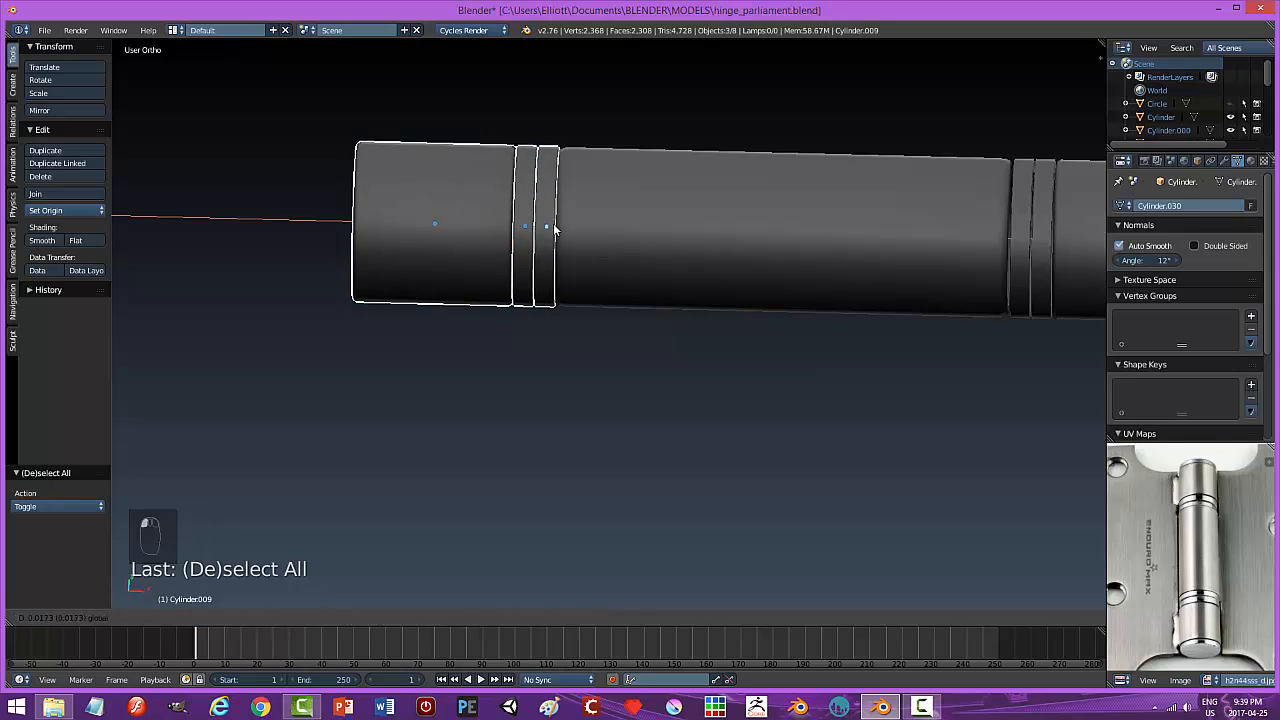
{"action": "left_click", "coordinate": [612, 245]}
{"action": "key", "text": "a"}
In the long tube's mesh, scale the two inner bevel edge loops at each end along X to about 1.013.
{"action": "middle_click_drag", "start_coordinate": [686, 321], "coordinate": [697, 252]}
{"action": "right_click", "coordinate": [697, 252]}
{"action": "key", "text": "Tab"}
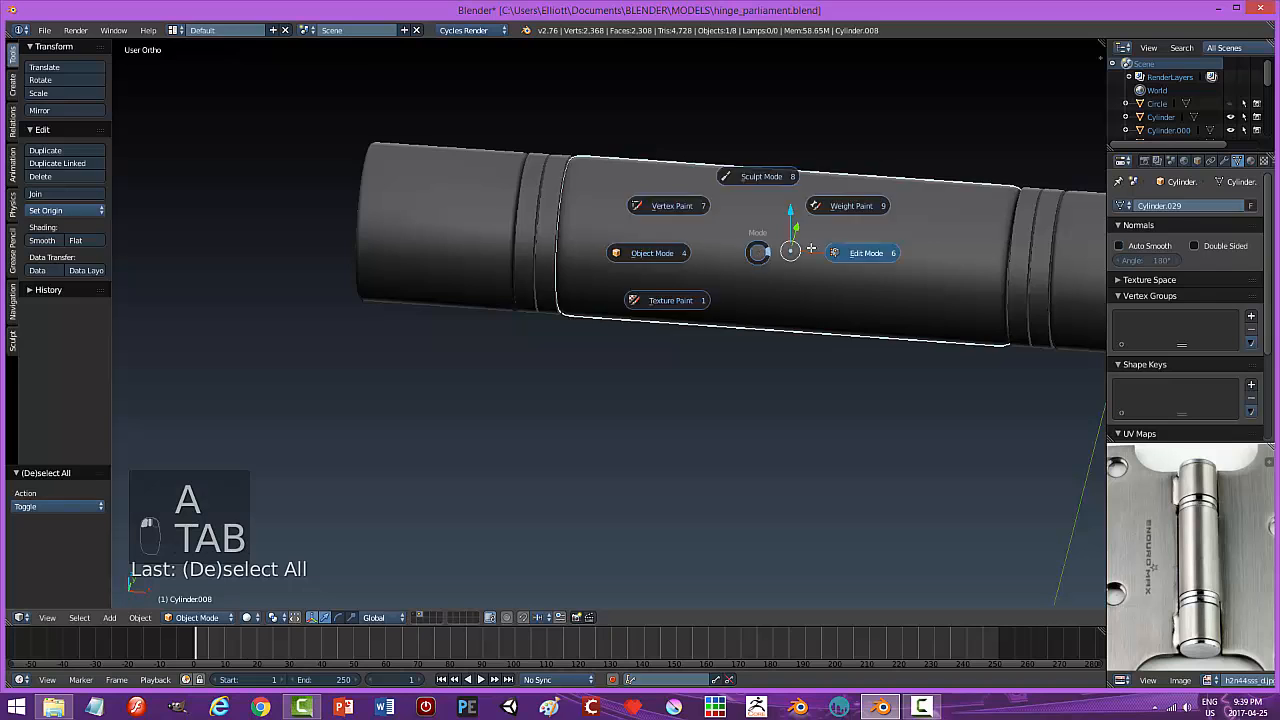
{"action": "scroll", "coordinate": [878, 287], "scroll_direction": "up", "scroll_amount": 5}
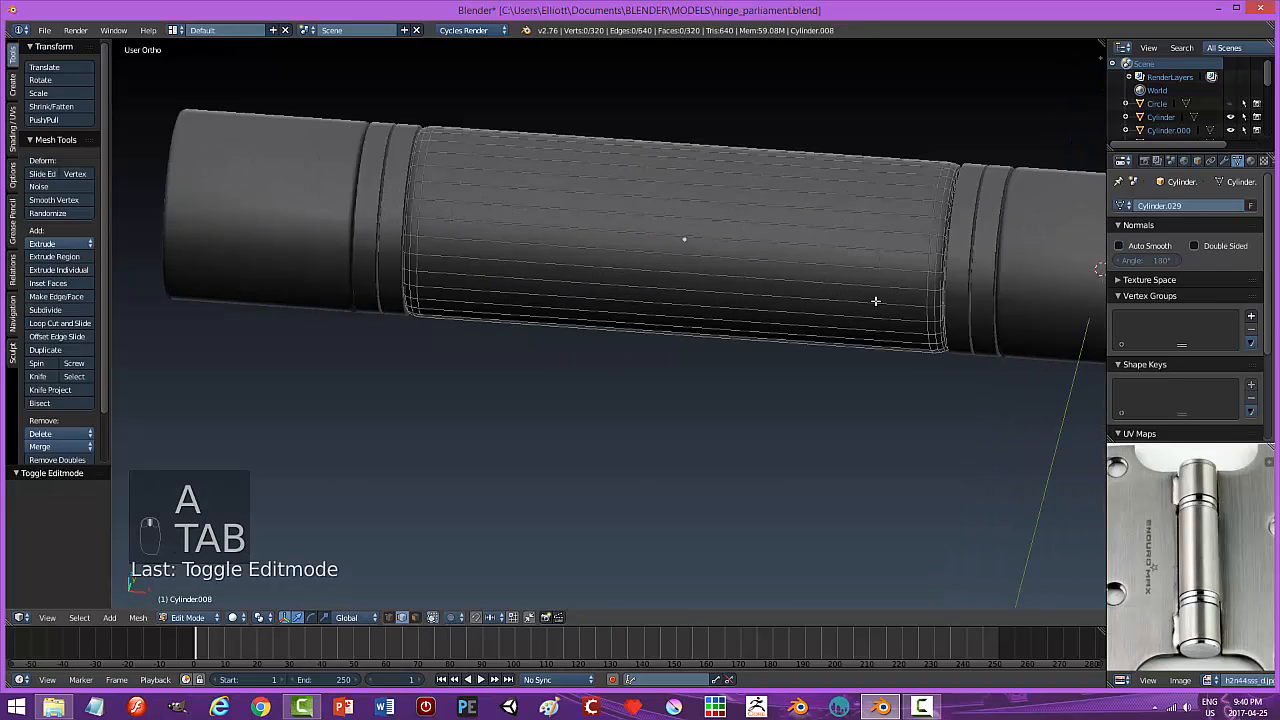
{"action": "right_click", "coordinate": [934, 197], "text": "alt"}
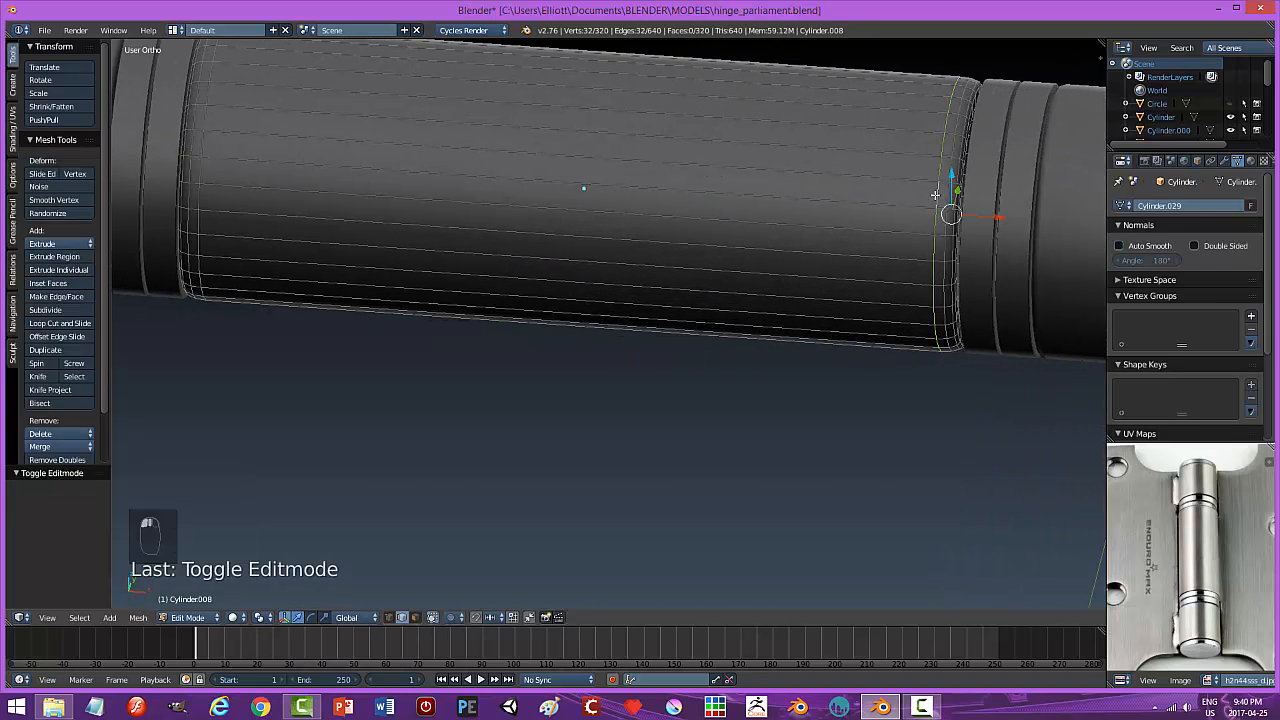
{"action": "right_click", "coordinate": [201, 149], "text": "alt+shift"}
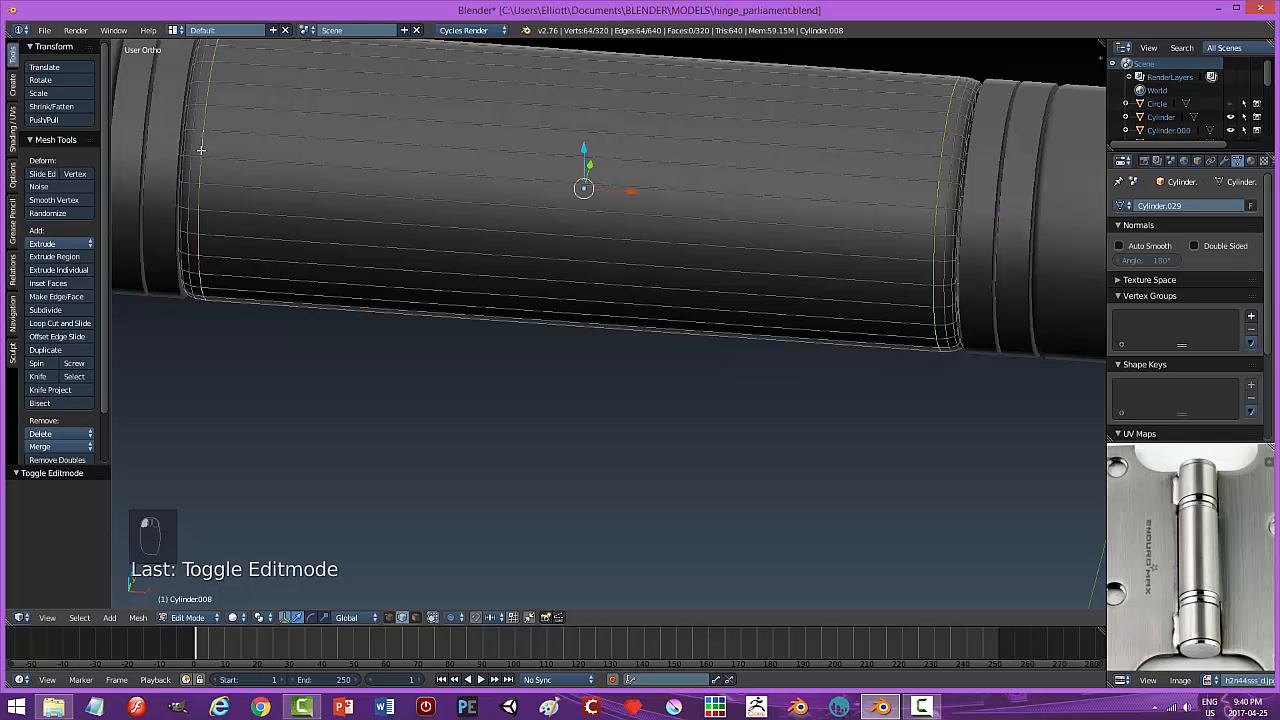
{"action": "right_click", "coordinate": [191, 143], "text": "alt+shift"}
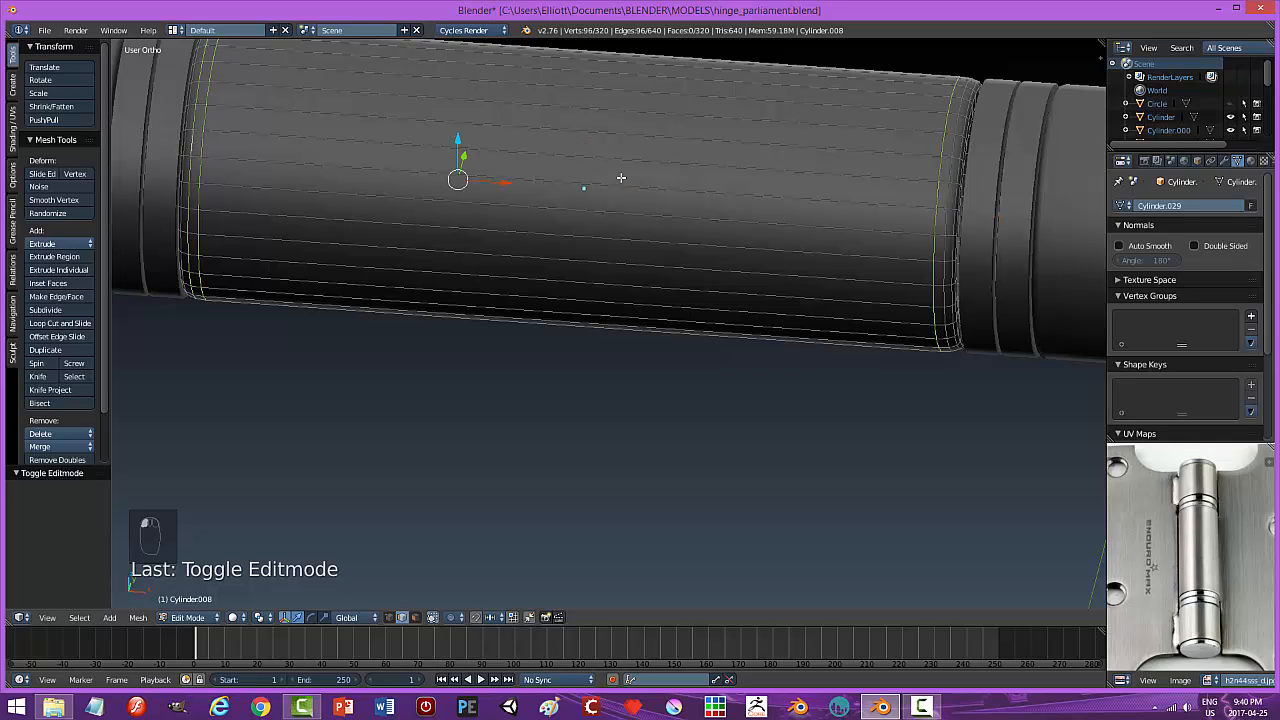
{"action": "right_click", "coordinate": [950, 193], "text": "alt+shift"}
{"action": "key", "text": "s"}
{"action": "key", "text": "x"}
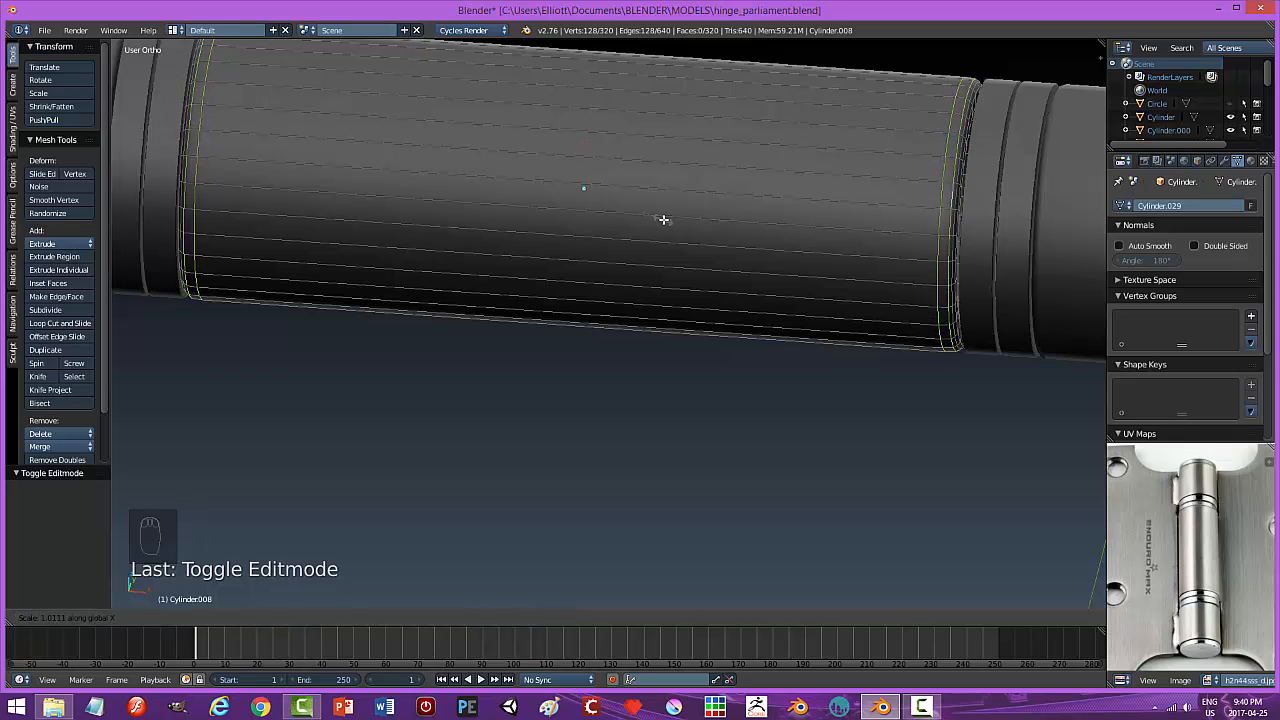
{"action": "left_click", "coordinate": [663, 221]}
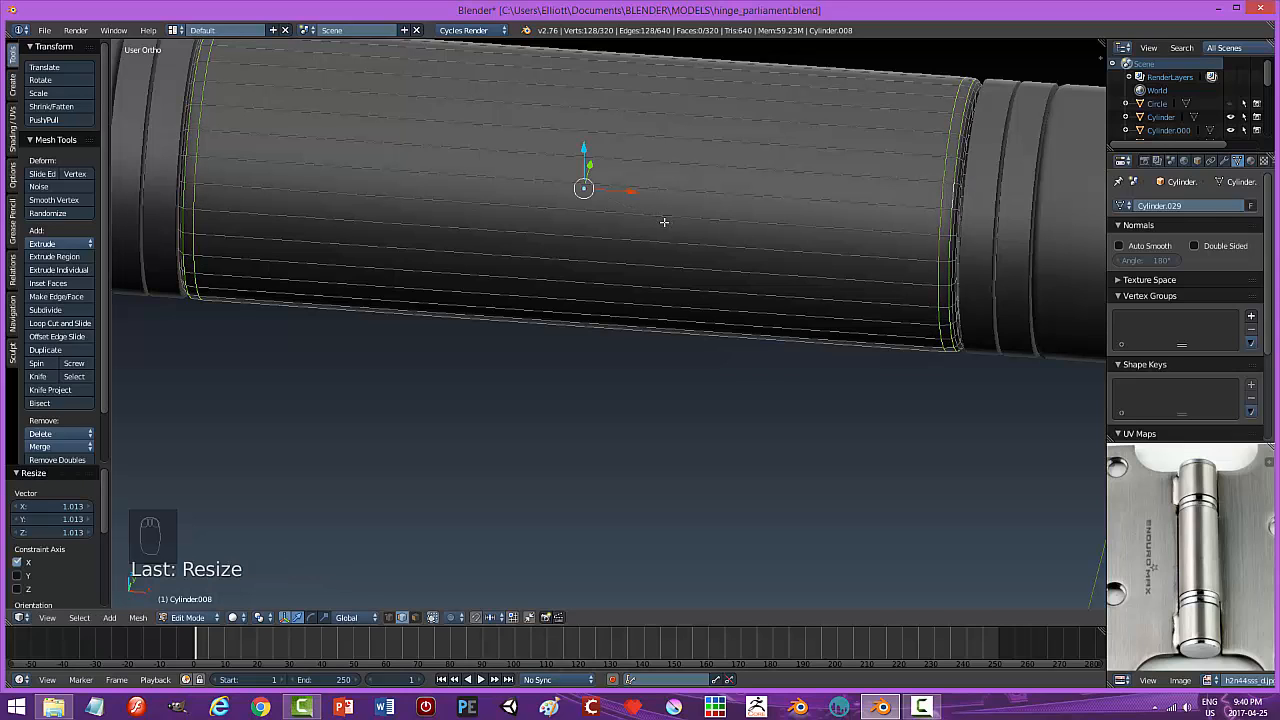
{"action": "key", "text": "a"}
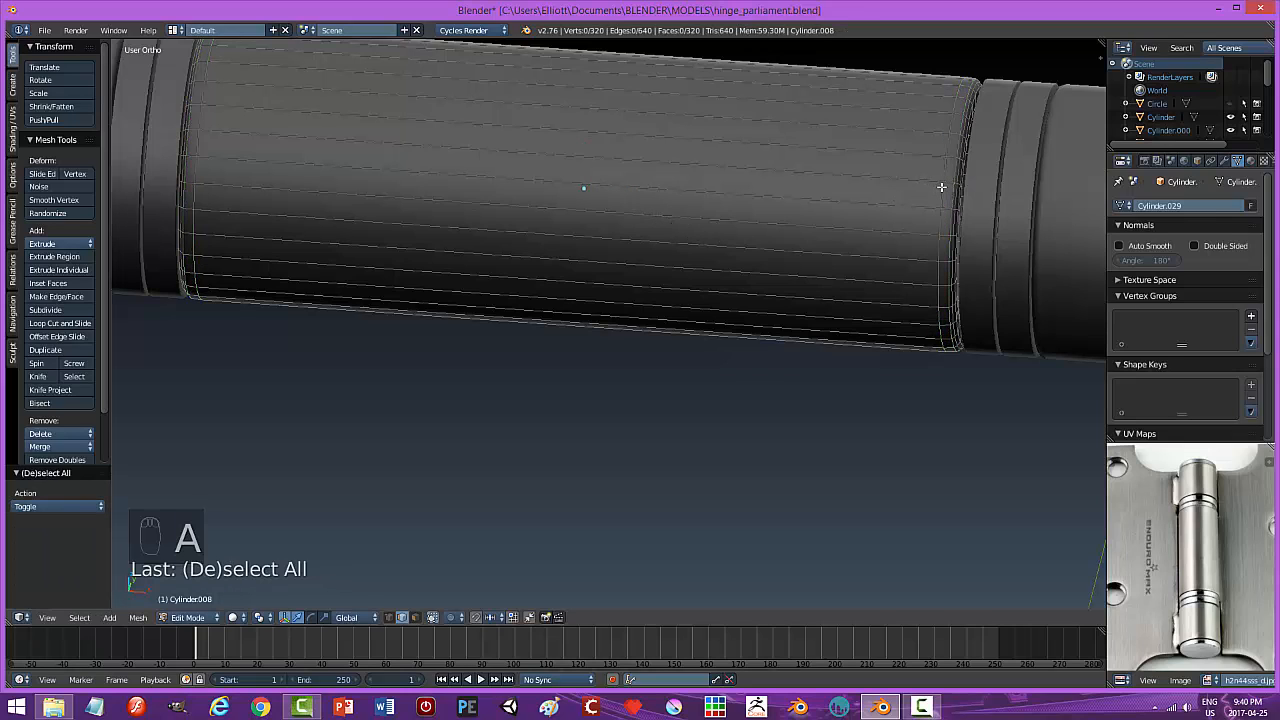
Scale the innermost bevel edge loop at each end of the long tube along X to about 1.02, and return to Object Mode.
{"action": "right_click", "coordinate": [932, 191], "text": "alt"}
{"action": "right_click", "coordinate": [202, 150], "text": "alt+shift"}
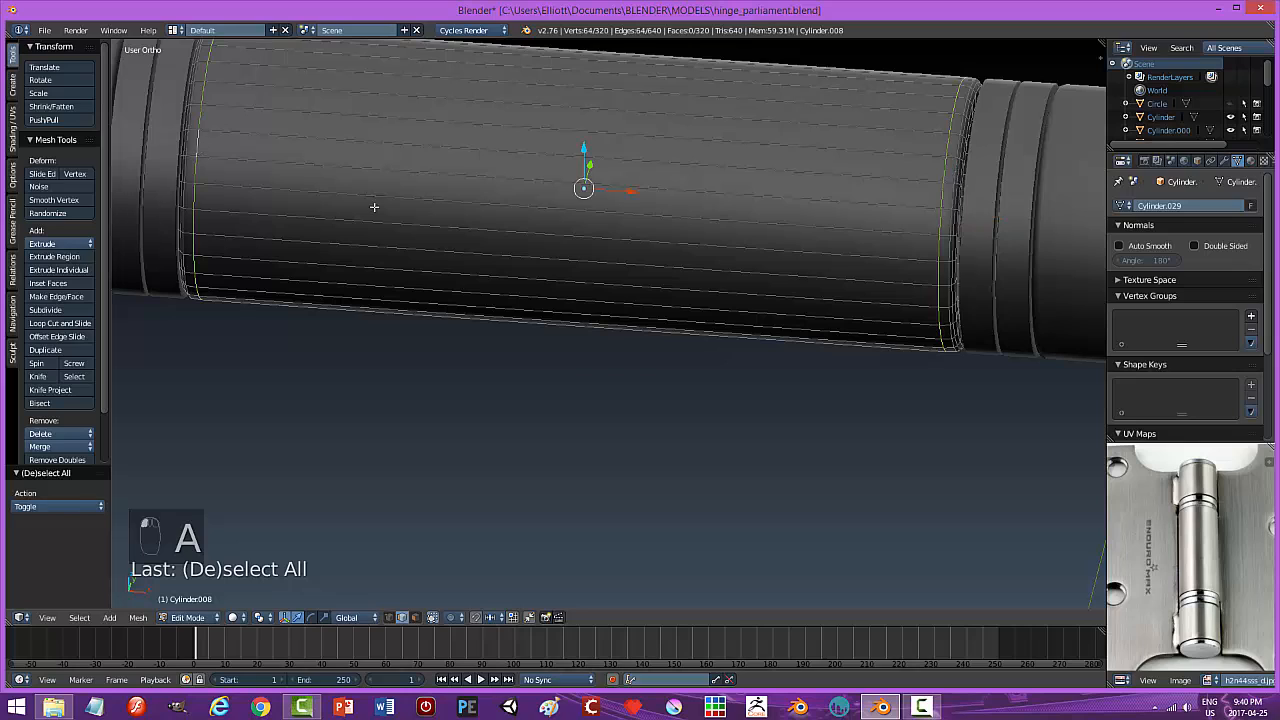
{"action": "key", "text": "s"}
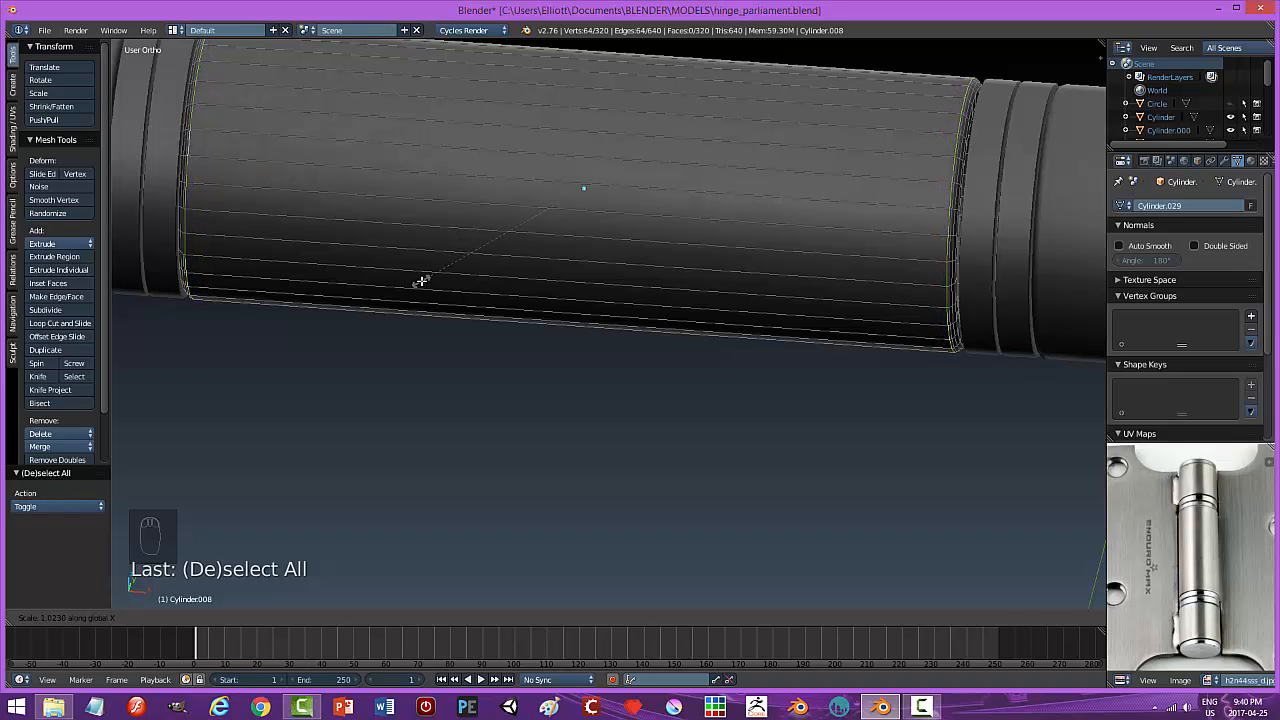
{"action": "left_click", "coordinate": [426, 279]}
{"action": "key", "text": "a"}
{"action": "key", "text": "Tab"}
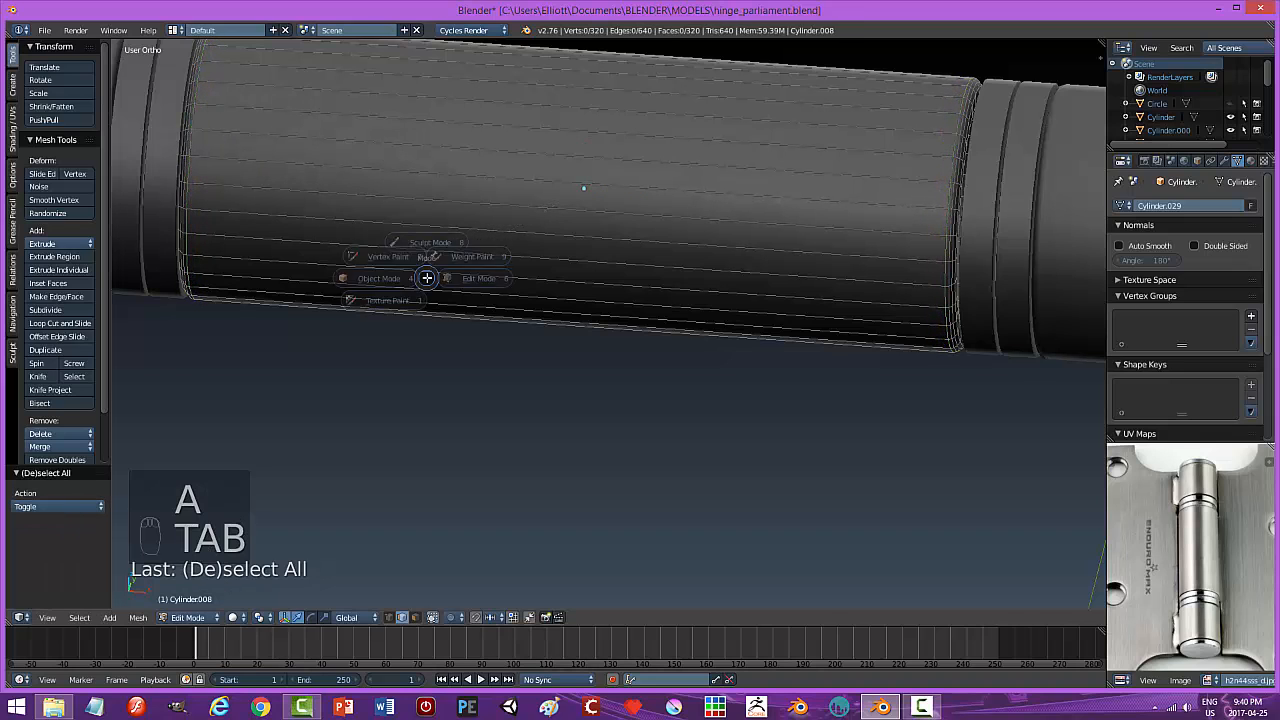
{"action": "key", "text": "a"}
{"action": "key", "text": "a"}
{"action": "scroll", "coordinate": [538, 298], "scroll_direction": "down", "scroll_amount": 5}
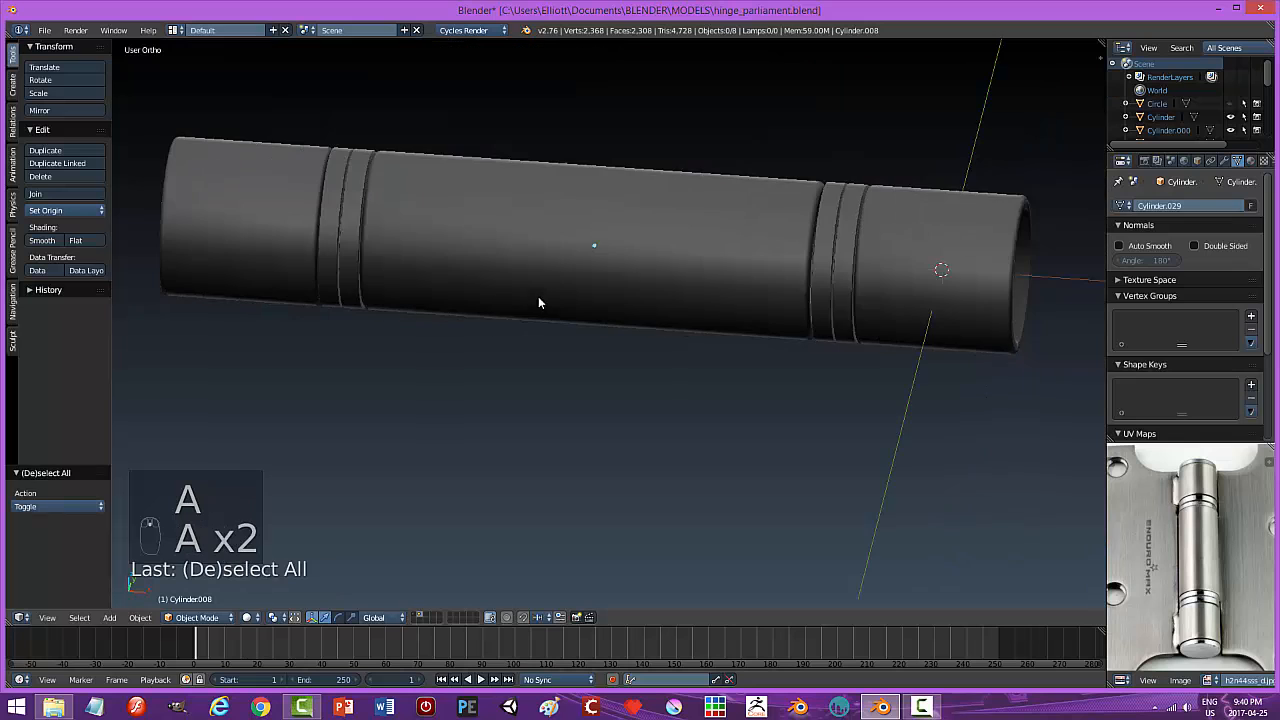
{"action": "middle_click_drag", "start_coordinate": [538, 298], "coordinate": [616, 290]}
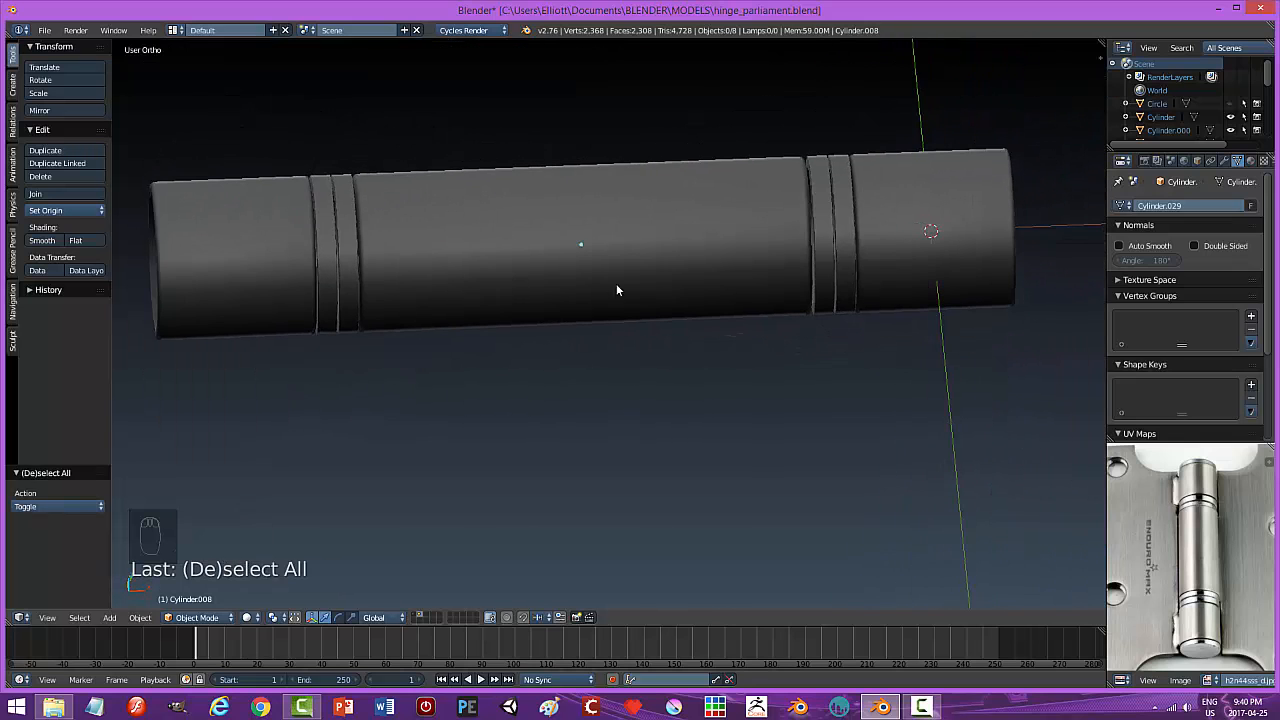
Move the near short tube and its two rings about -0.017 along X against the long tube, deselect everything, and save the file.
{"action": "right_click", "coordinate": [816, 220]}
{"action": "right_click", "coordinate": [848, 215], "text": "shift"}
{"action": "right_click", "coordinate": [897, 200], "text": "shift"}
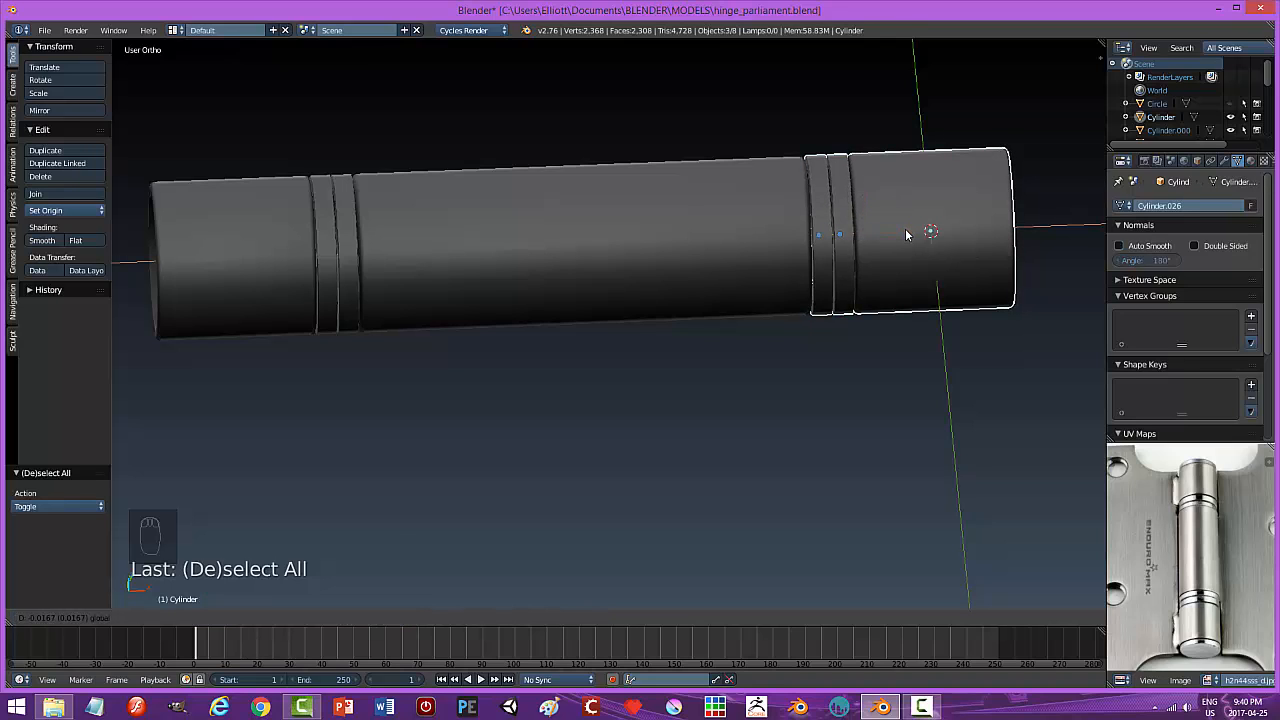
{"action": "left_click", "coordinate": [907, 234]}
{"action": "key", "text": "a"}
{"action": "scroll", "coordinate": [836, 311], "scroll_direction": "down", "scroll_amount": 3}
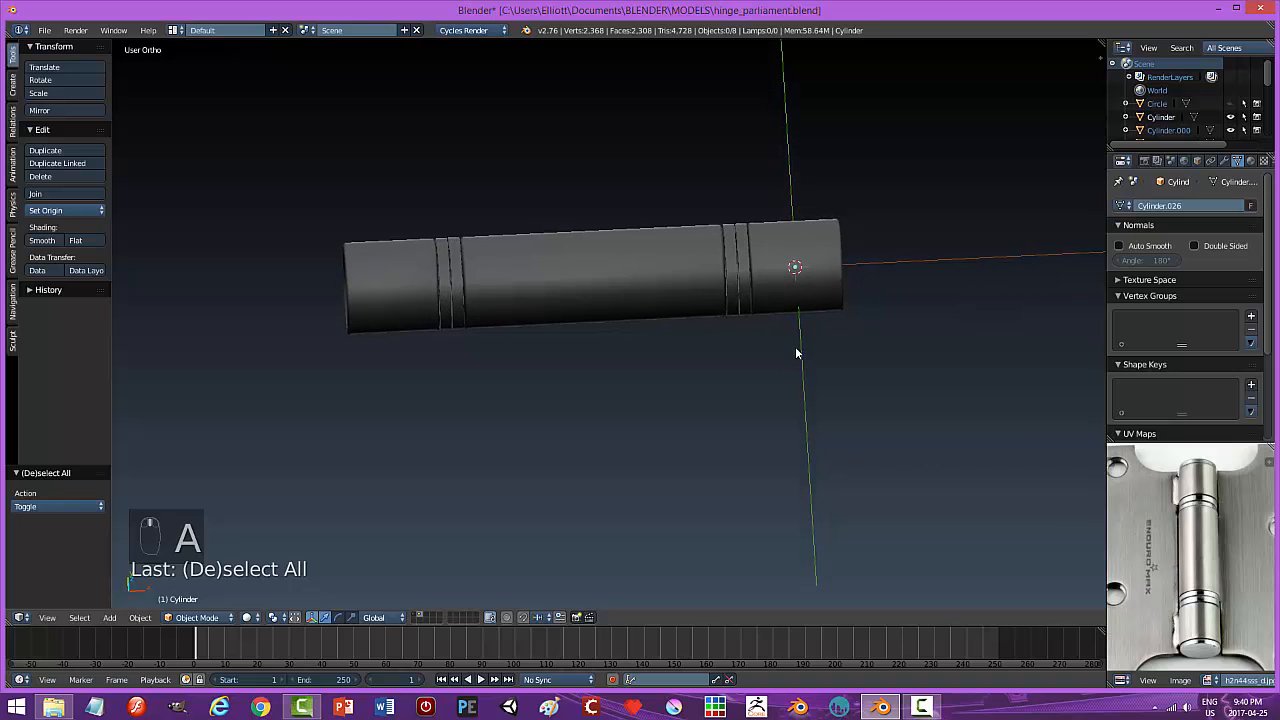
{"action": "key", "text": "ctrl+s"}
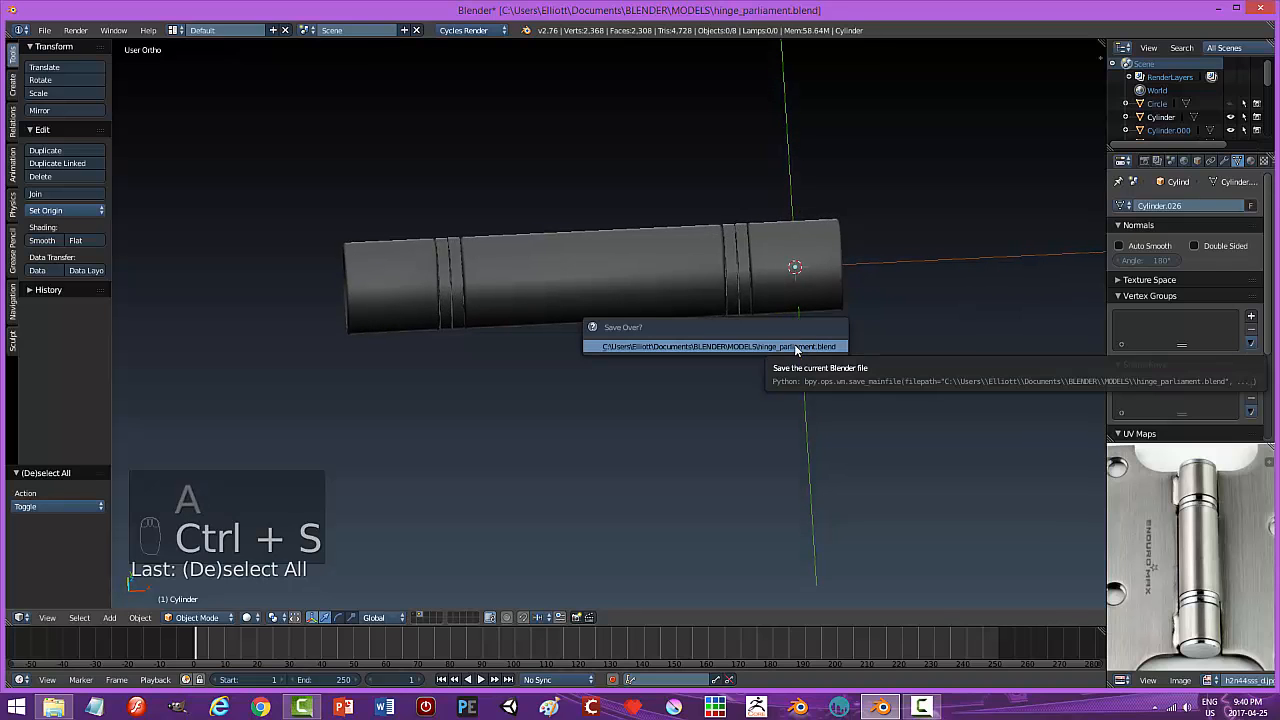
{"action": "left_click", "coordinate": [794, 344]}
Duplicate the inner rim edge loop at the near short tube's open end, separate it into its own object, and return to Object Mode.
{"action": "middle_click_drag", "start_coordinate": [794, 344], "coordinate": [699, 281]}
{"action": "right_click", "coordinate": [718, 249]}
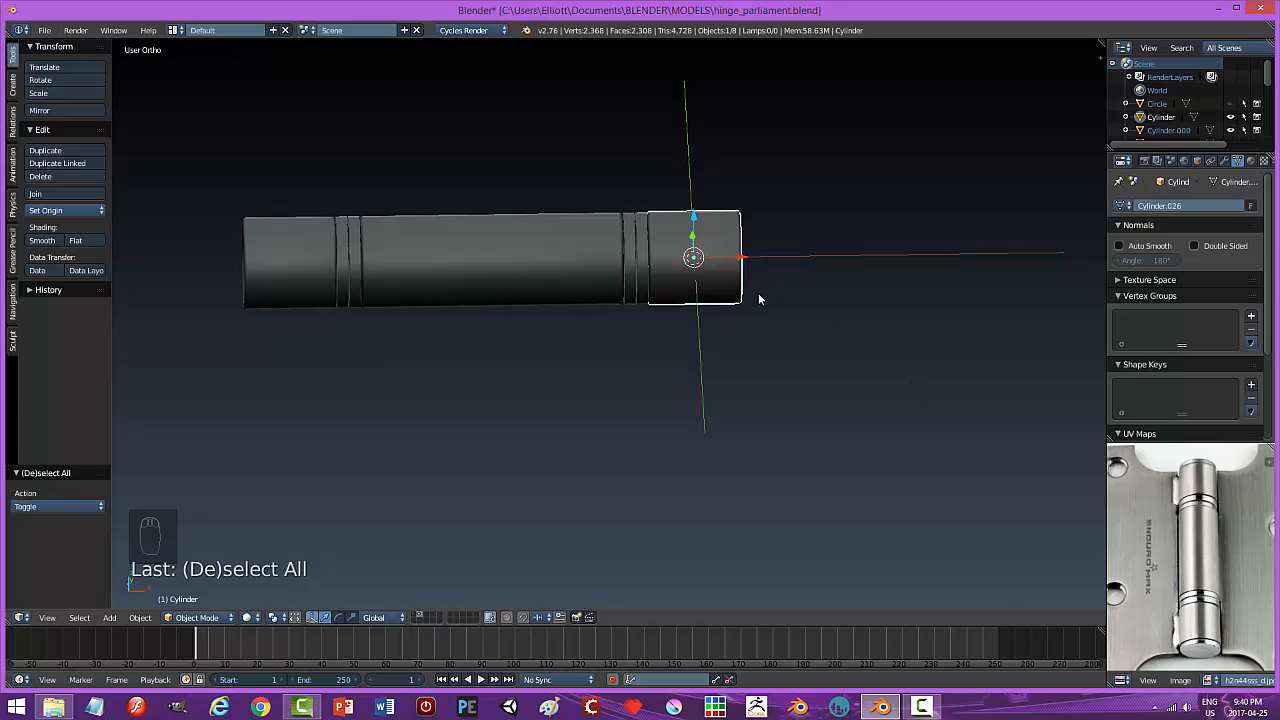
{"action": "middle_click_drag", "start_coordinate": [825, 346], "coordinate": [774, 325]}
{"action": "key", "text": "Tab"}
{"action": "left_click", "coordinate": [925, 322]}
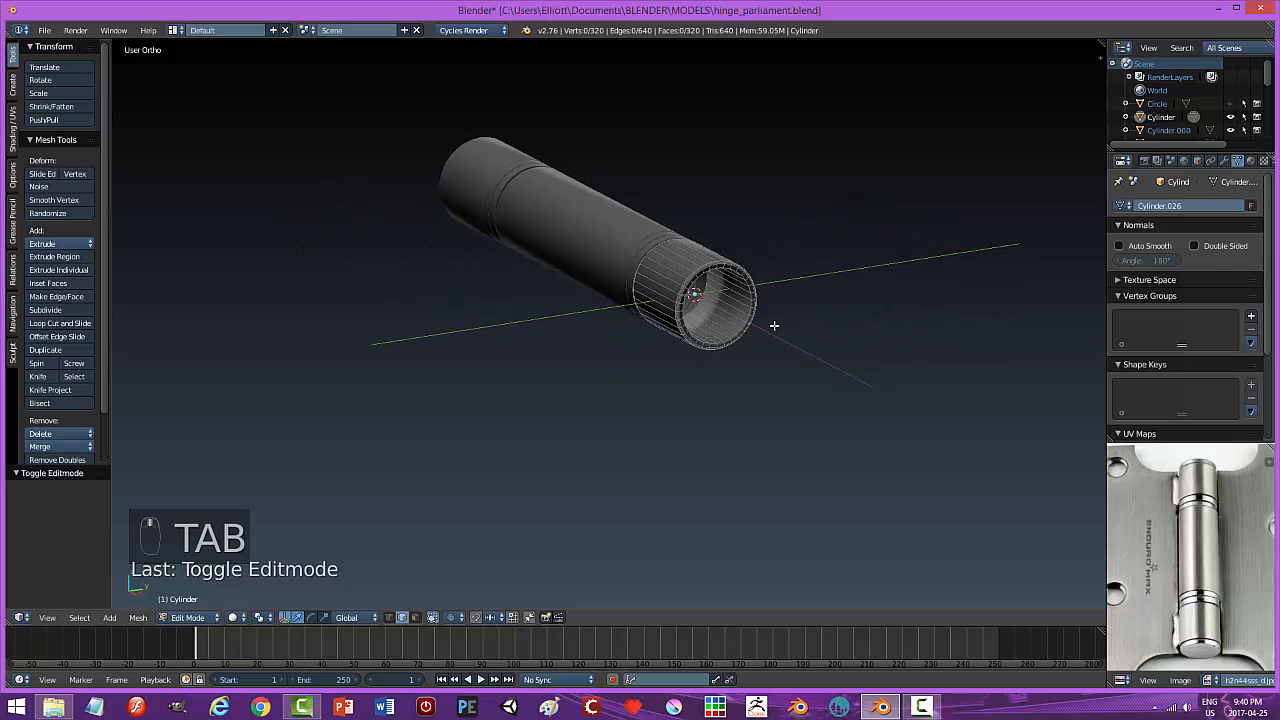
{"action": "scroll", "coordinate": [760, 316], "scroll_direction": "up", "scroll_amount": 3}
{"action": "right_click", "coordinate": [761, 245], "text": "alt"}
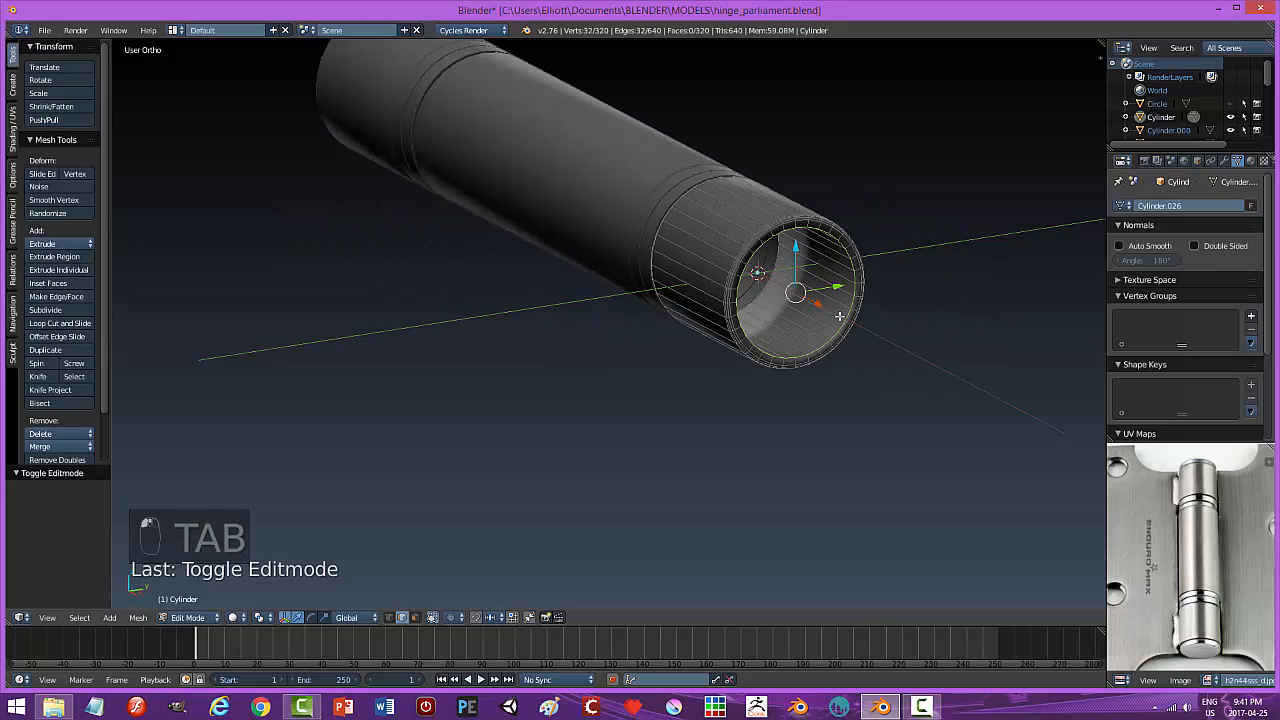
{"action": "key", "text": "shift+d"}
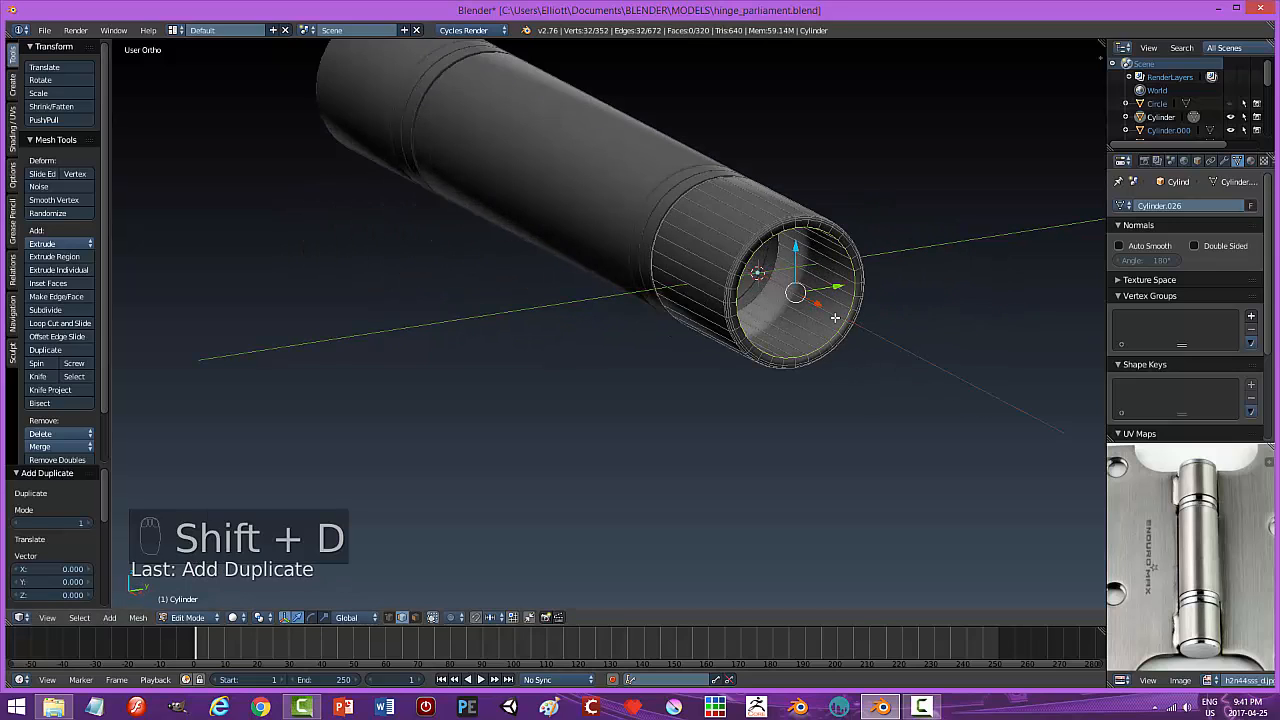
{"action": "key", "text": "p"}
{"action": "left_click", "coordinate": [835, 317]}
{"action": "key", "text": "Tab"}
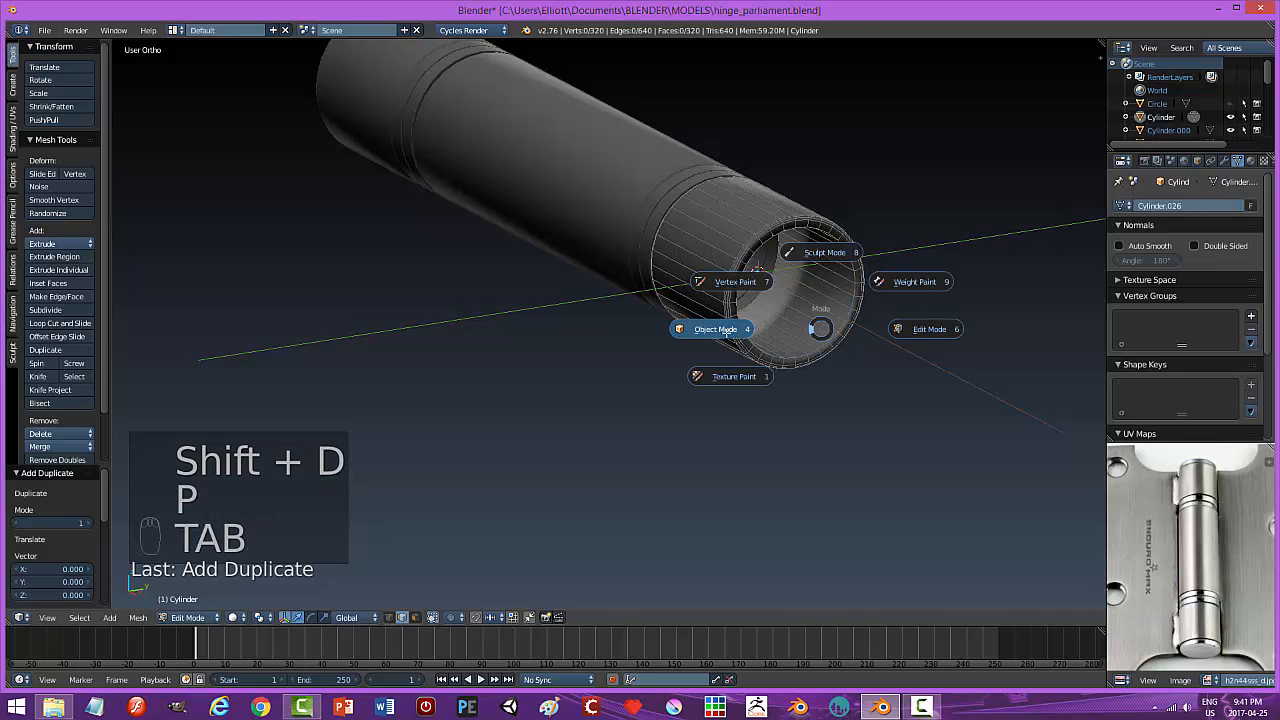
Move the separated edge loop about 1.29 along X out of the tube and set its origin to its geometry.
{"action": "left_click_drag", "start_coordinate": [779, 284], "coordinate": [831, 310]}
{"action": "middle_click_drag", "start_coordinate": [686, 339], "coordinate": [776, 353]}
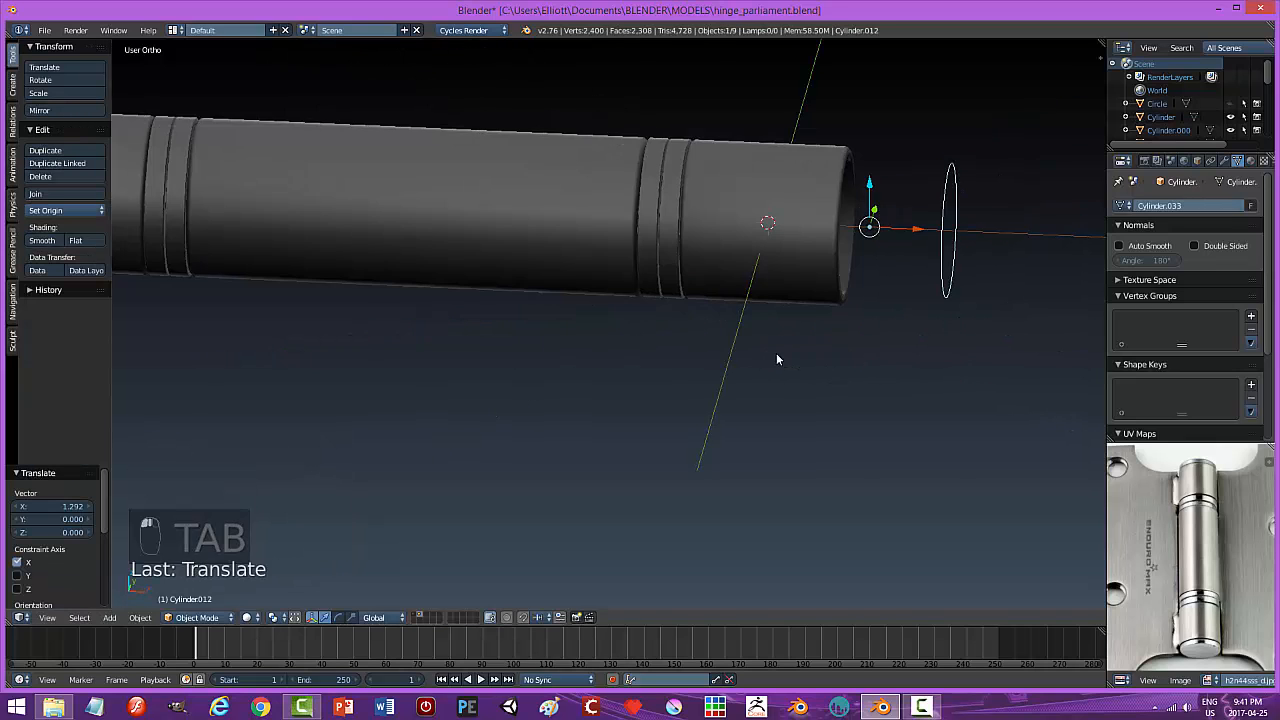
{"action": "left_click", "coordinate": [52, 212]}
{"action": "left_click", "coordinate": [82, 238]}
Fill the separated loop with a face, extrude it about -7.78 along X through the barrel, and return to Object Mode.
{"action": "key", "text": "Tab"}
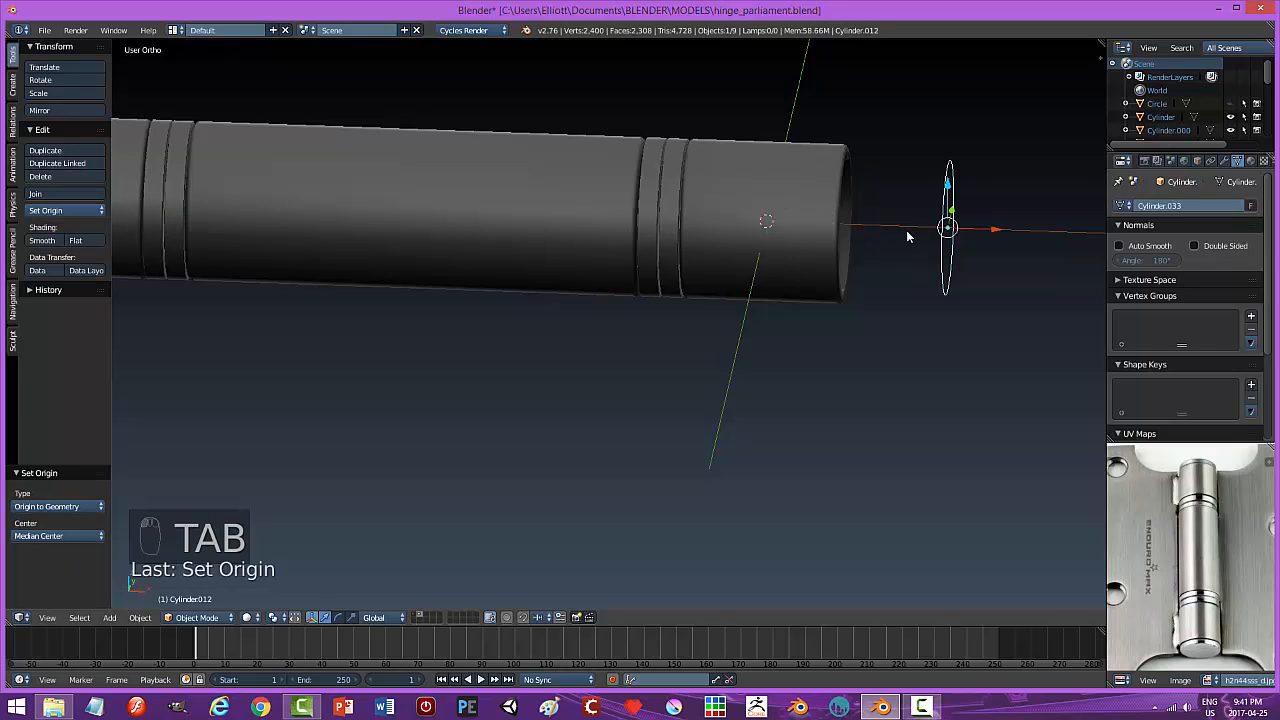
{"action": "key", "text": "Tab"}
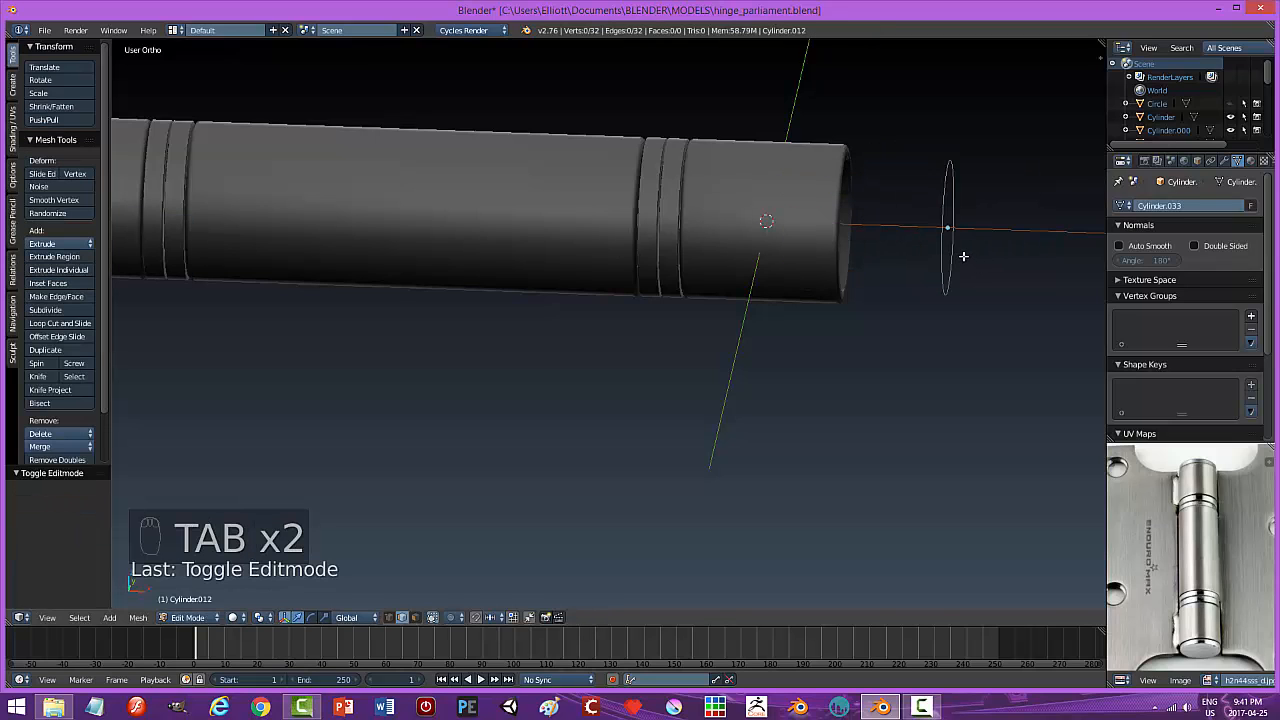
{"action": "key", "text": "a"}
{"action": "key", "text": "a"}
{"action": "key", "text": "a"}
{"action": "key", "text": "f"}
{"action": "key", "text": "e"}
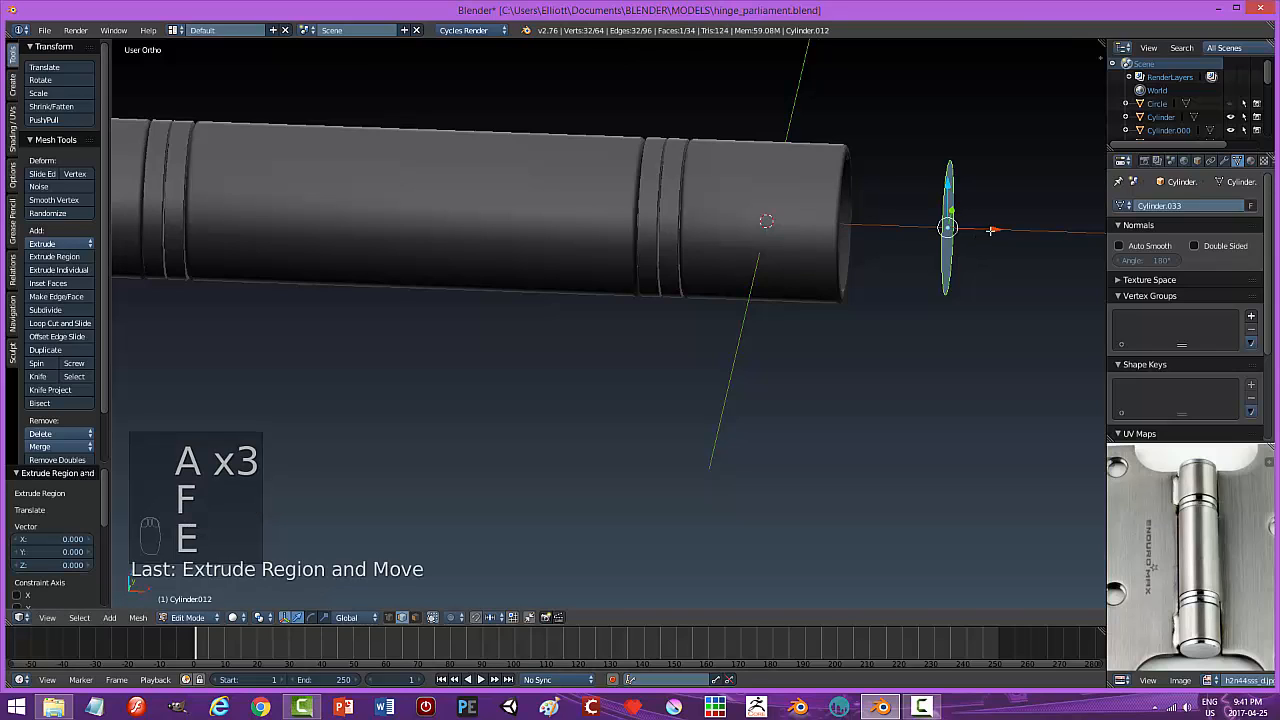
{"action": "left_click", "coordinate": [850, 235]}
{"action": "scroll", "coordinate": [492, 270], "scroll_direction": "down", "scroll_amount": 3}
{"action": "scroll", "coordinate": [492, 270], "scroll_direction": "down", "scroll_amount": 1}
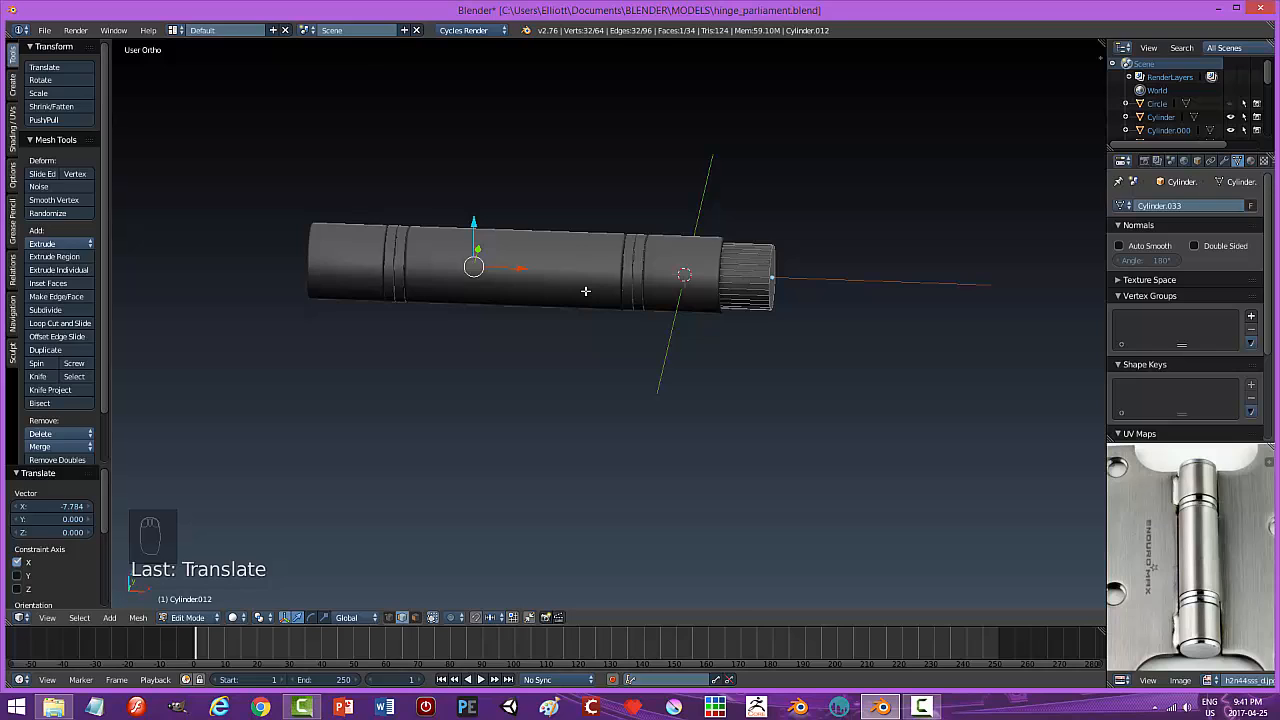
{"action": "key", "text": "a"}
{"action": "key", "text": "Tab"}
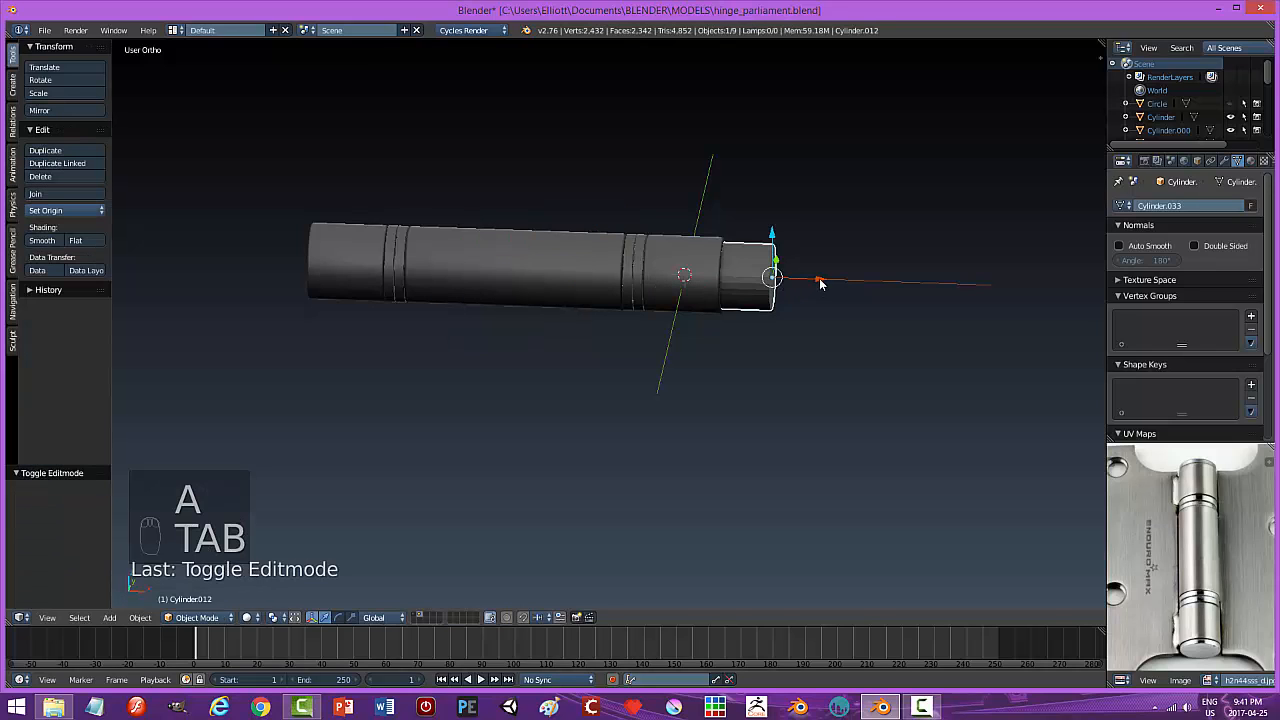
Move the new inner pin about -2.07 along X, scale it to about 1.295 along X, and reposition it along the barrel.
{"action": "left_click_drag", "start_coordinate": [820, 285], "coordinate": [738, 283]}
{"action": "key", "text": "s"}
{"action": "key", "text": "x"}
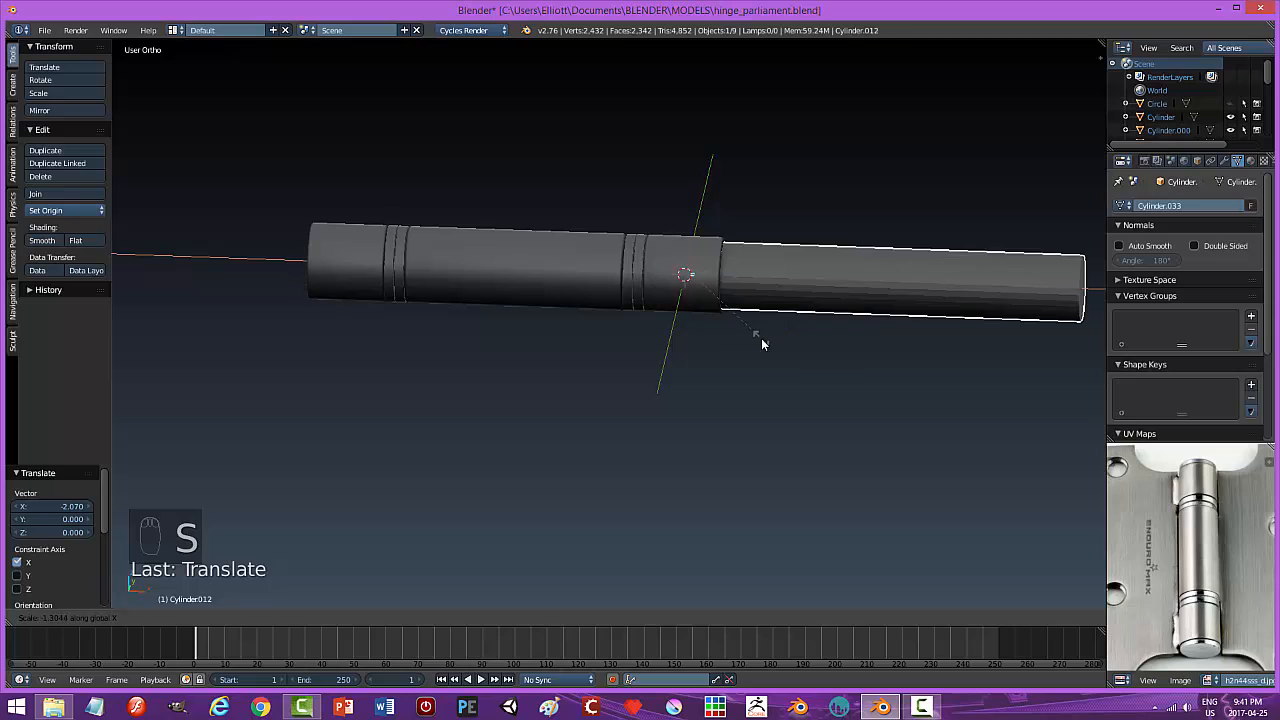
{"action": "left_click", "coordinate": [754, 336]}
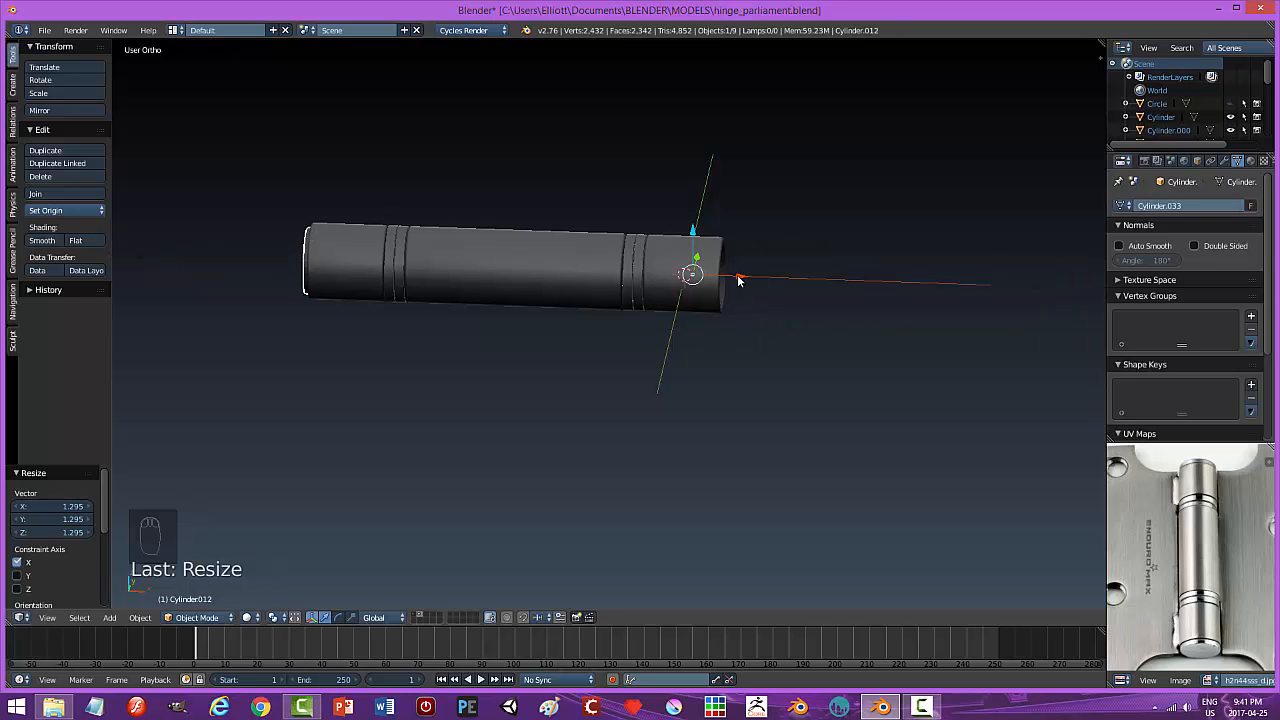
{"action": "left_click_drag", "start_coordinate": [738, 280], "coordinate": [750, 285]}
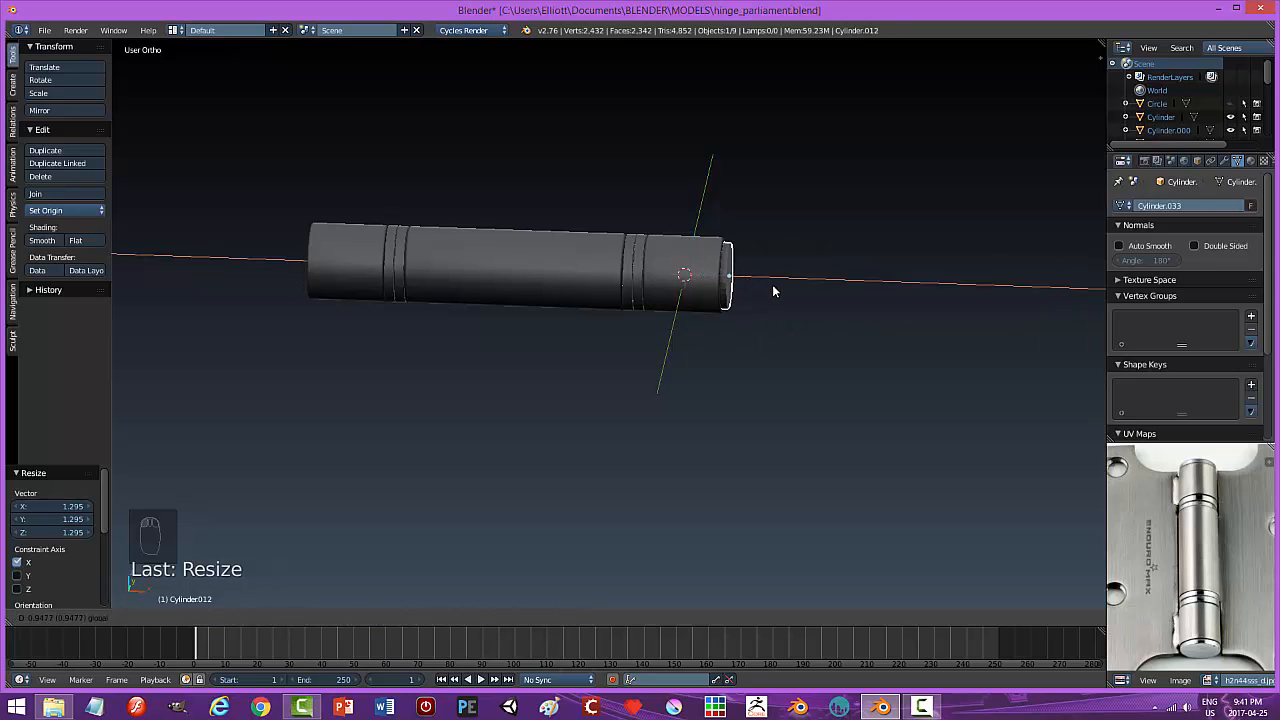
{"action": "left_click_drag", "start_coordinate": [772, 290], "coordinate": [700, 285]}
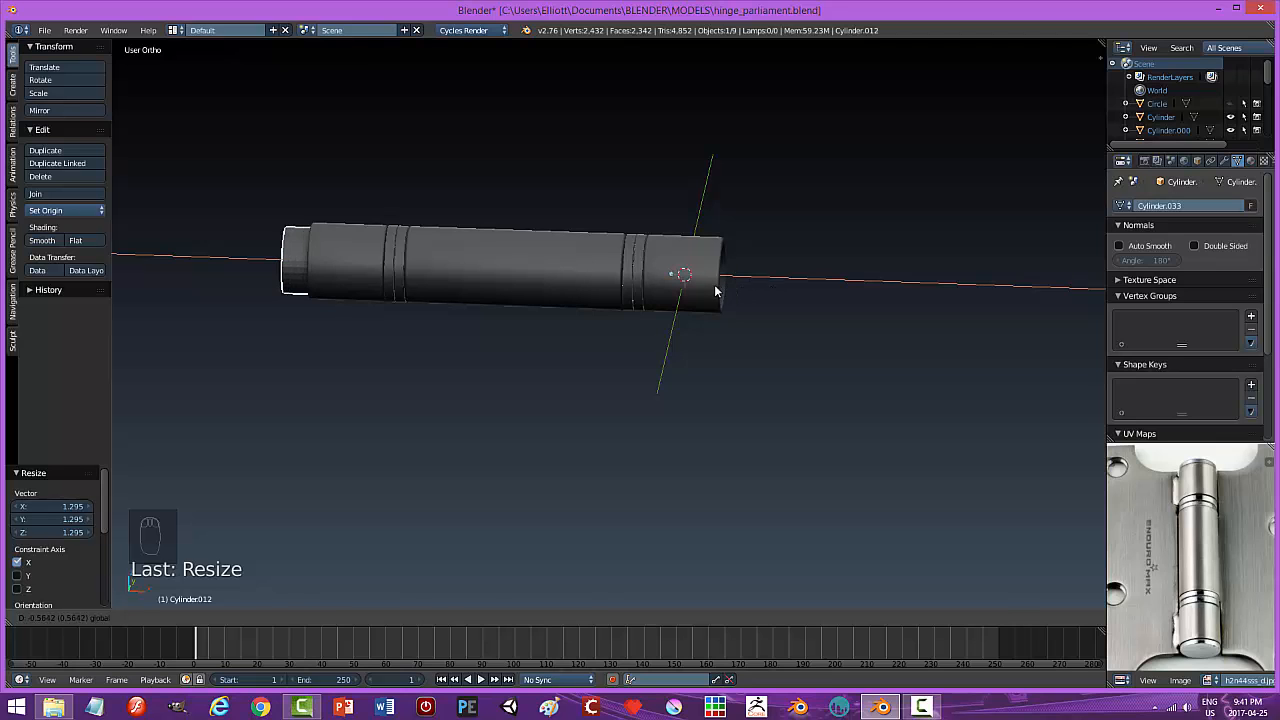
In face select mode, move the pin's far end cap about -1.59 along X, and return to Object Mode.
{"action": "key", "text": "Tab"}
{"action": "left_click", "coordinate": [605, 308]}
{"action": "middle_click_drag", "start_coordinate": [605, 308], "coordinate": [283, 321]}
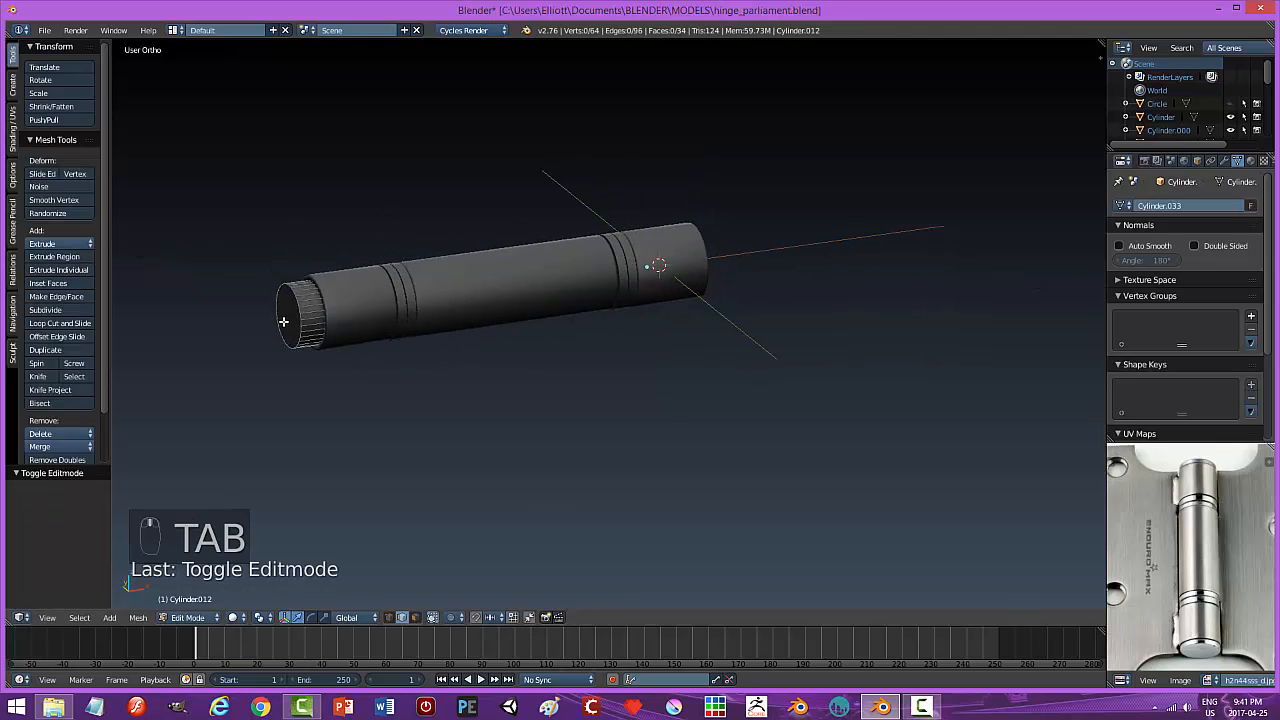
{"action": "key", "text": "a"}
{"action": "key", "text": "a"}
{"action": "key", "text": "ctrl+Tab"}
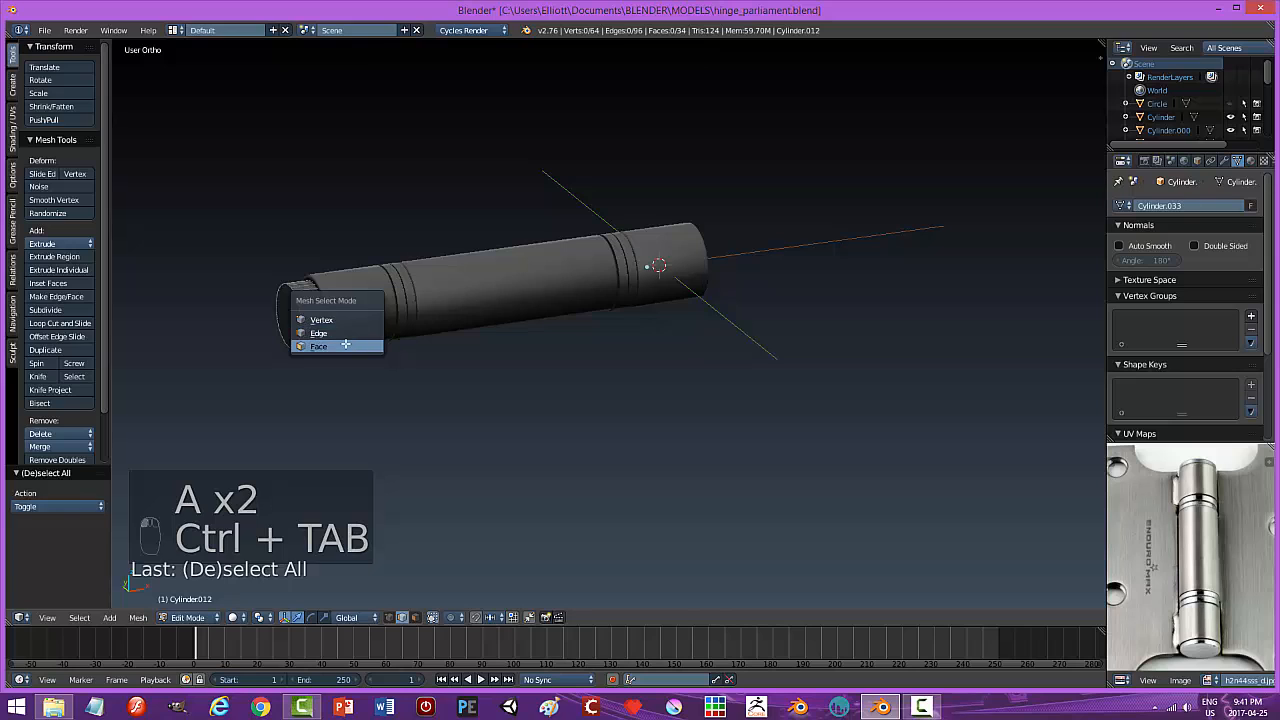
{"action": "left_click", "coordinate": [296, 345]}
{"action": "right_click", "coordinate": [294, 316]}
{"action": "left_click_drag", "start_coordinate": [335, 313], "coordinate": [278, 316]}
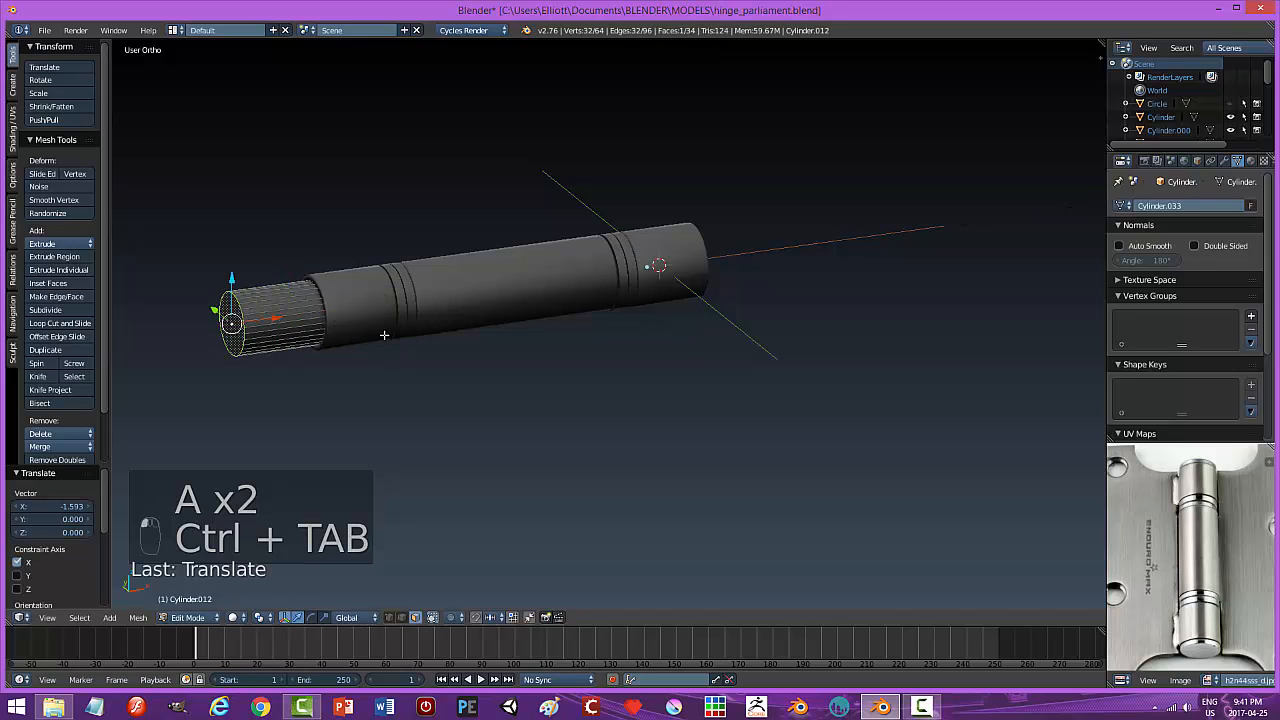
{"action": "key", "text": "a"}
{"action": "key", "text": "Tab"}
{"action": "left_click", "coordinate": [280, 335]}
Set the pin's origin to its geometry and move it along X until both ends protrude equally from the barrel.
{"action": "left_click", "coordinate": [65, 210]}
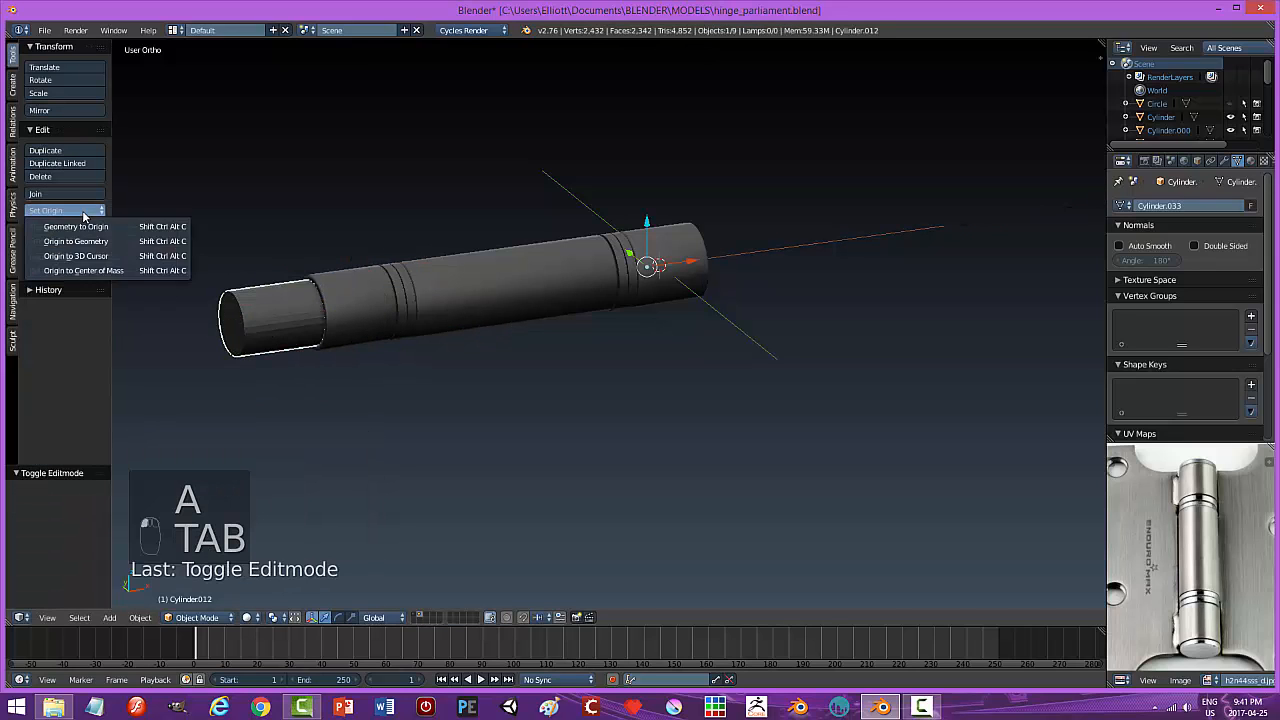
{"action": "left_click", "coordinate": [93, 241]}
{"action": "middle_click_drag", "start_coordinate": [577, 380], "coordinate": [557, 286]}
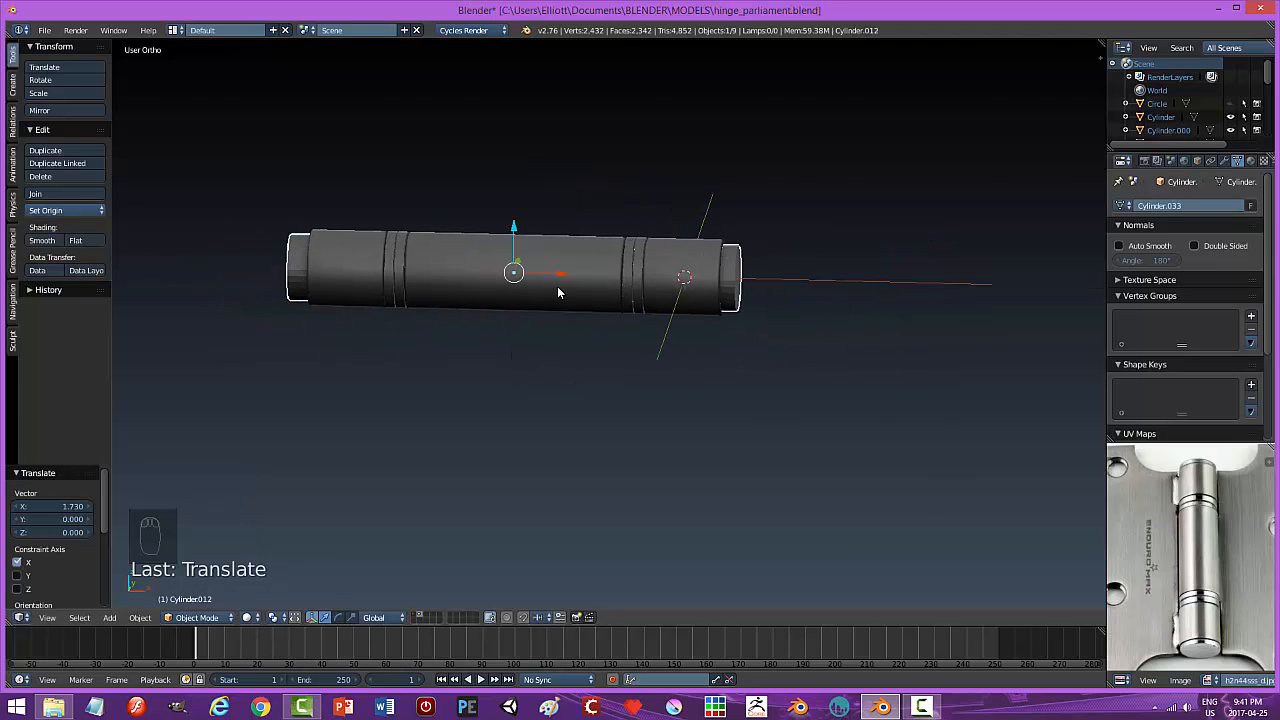
{"action": "key", "text": "KP_1"}
{"action": "left_click_drag", "start_coordinate": [557, 285], "coordinate": [559, 282]}
Select both end cap faces of the pin and scale them along X to about 0.923, almost flush with the barrel ends.
{"action": "middle_click_drag", "start_coordinate": [725, 331], "coordinate": [785, 300]}
{"action": "key", "text": "Tab"}
{"action": "left_click", "coordinate": [845, 300]}
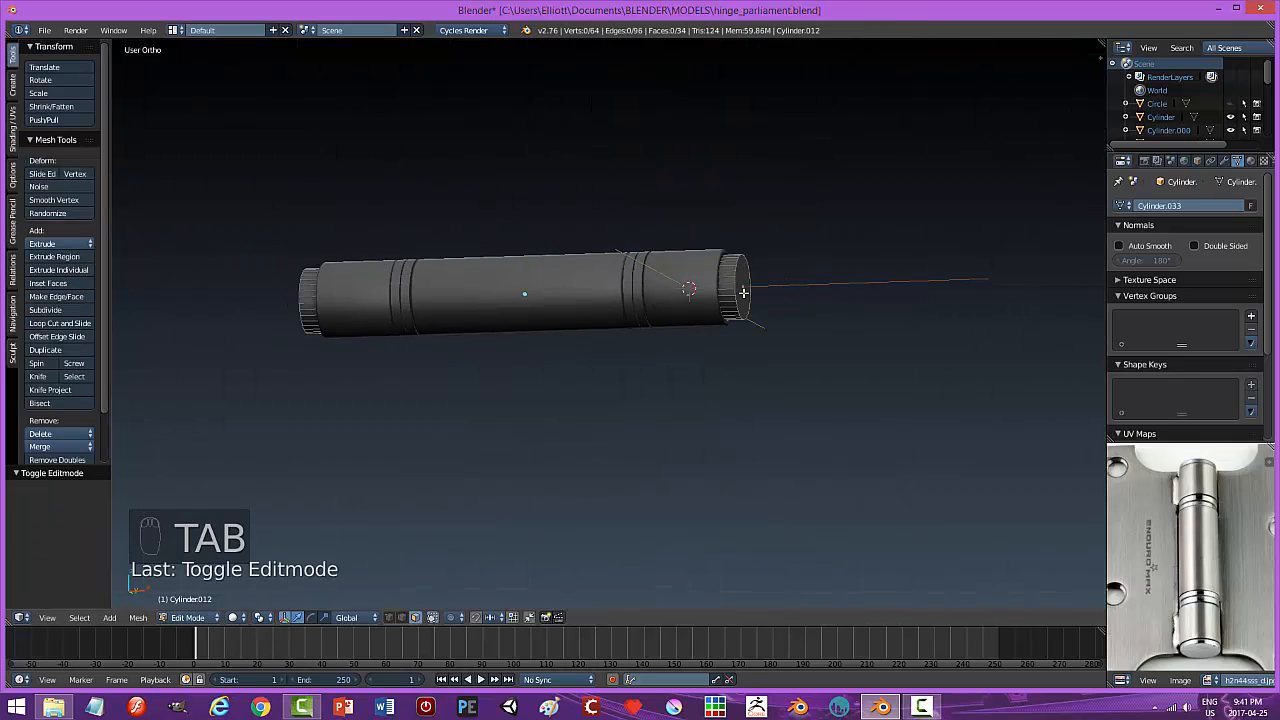
{"action": "middle_click_drag", "start_coordinate": [412, 368], "coordinate": [484, 369]}
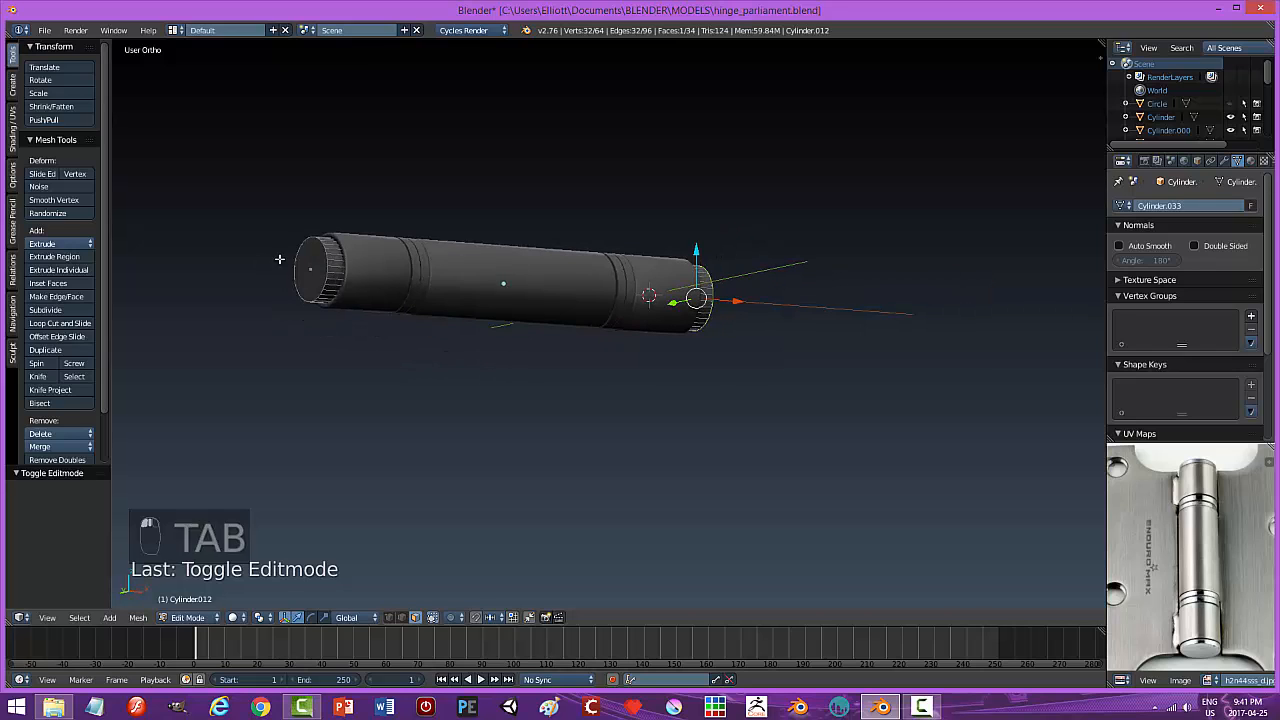
{"action": "right_click", "coordinate": [308, 268], "text": "shift"}
{"action": "key", "text": "KP_1"}
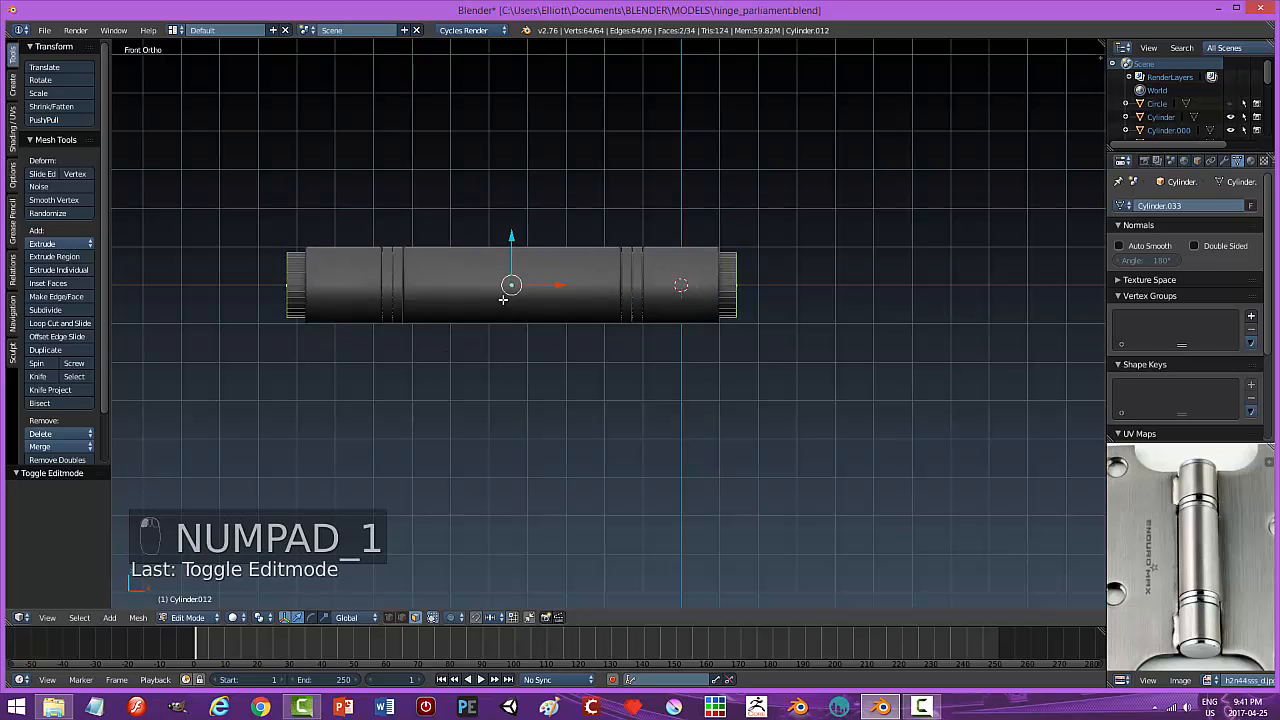
{"action": "key", "text": "s"}
{"action": "key", "text": "x"}
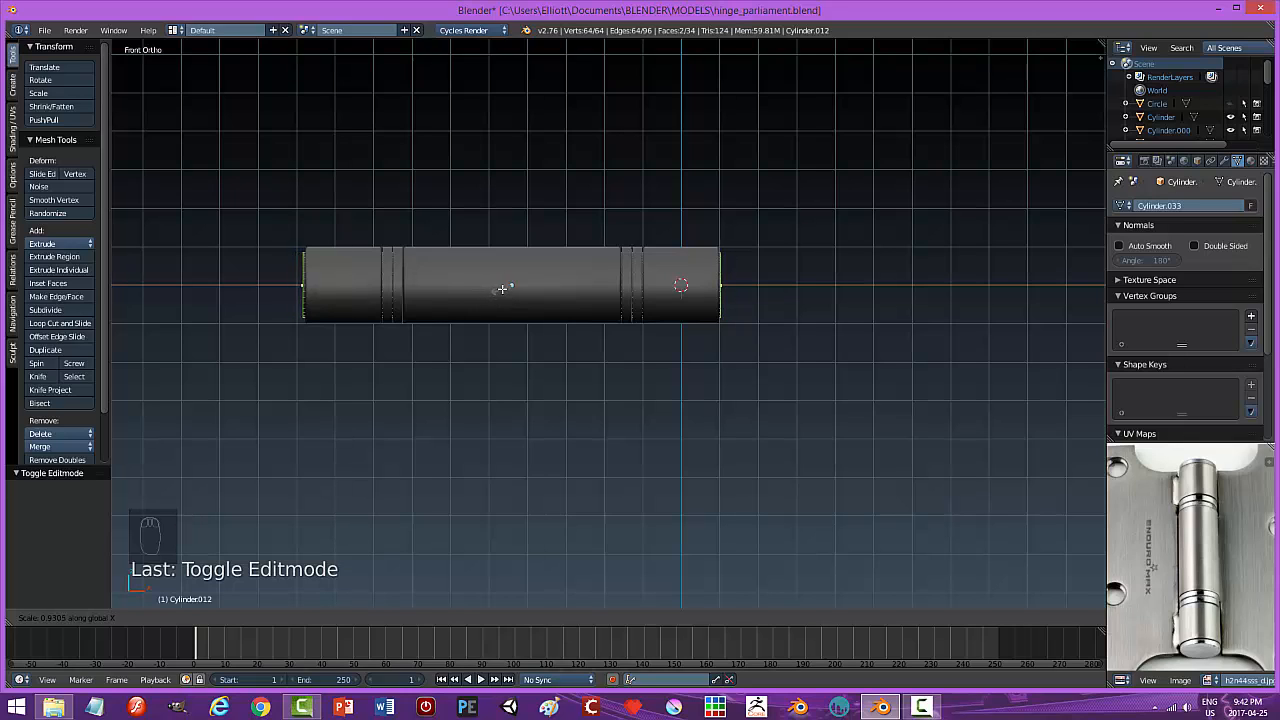
{"action": "left_click", "coordinate": [505, 289]}
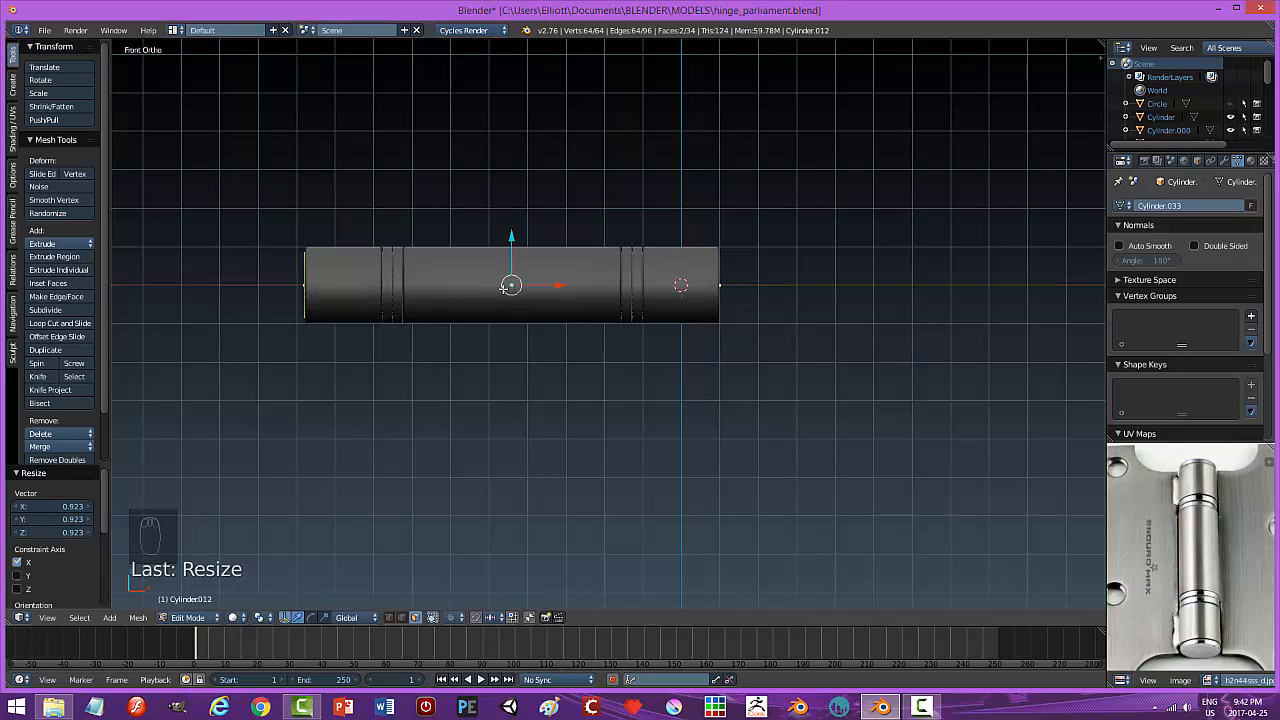
Extrude both cap faces in place and scale them along X to about 1.027 so they protrude slightly.
{"action": "mouse_move", "coordinate": [724, 318]}
{"action": "middle_mouse_down"}
{"action": "mouse_move", "coordinate": [744, 320]}
{"action": "mouse_move", "coordinate": [722, 316]}
{"action": "mouse_move", "coordinate": [734, 341]}
{"action": "middle_mouse_up"}
{"action": "key", "text": "e"}
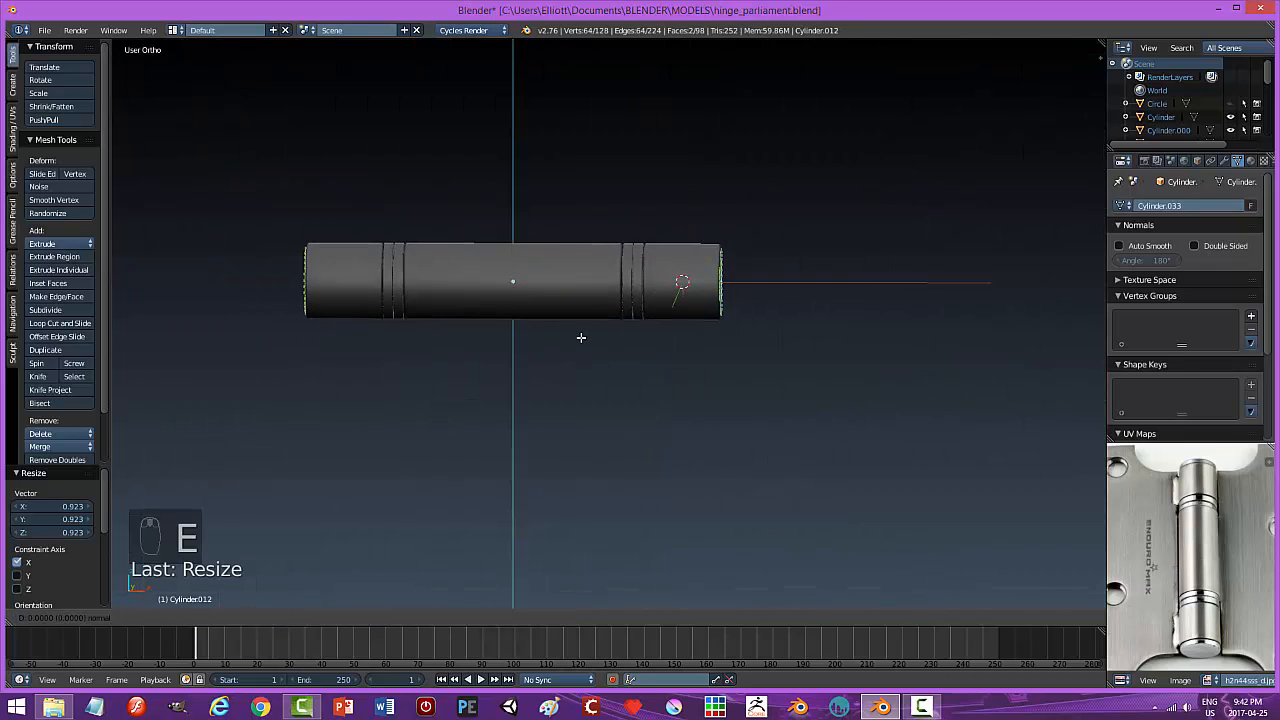
{"action": "right_click", "coordinate": [581, 337]}
{"action": "key", "text": "s"}
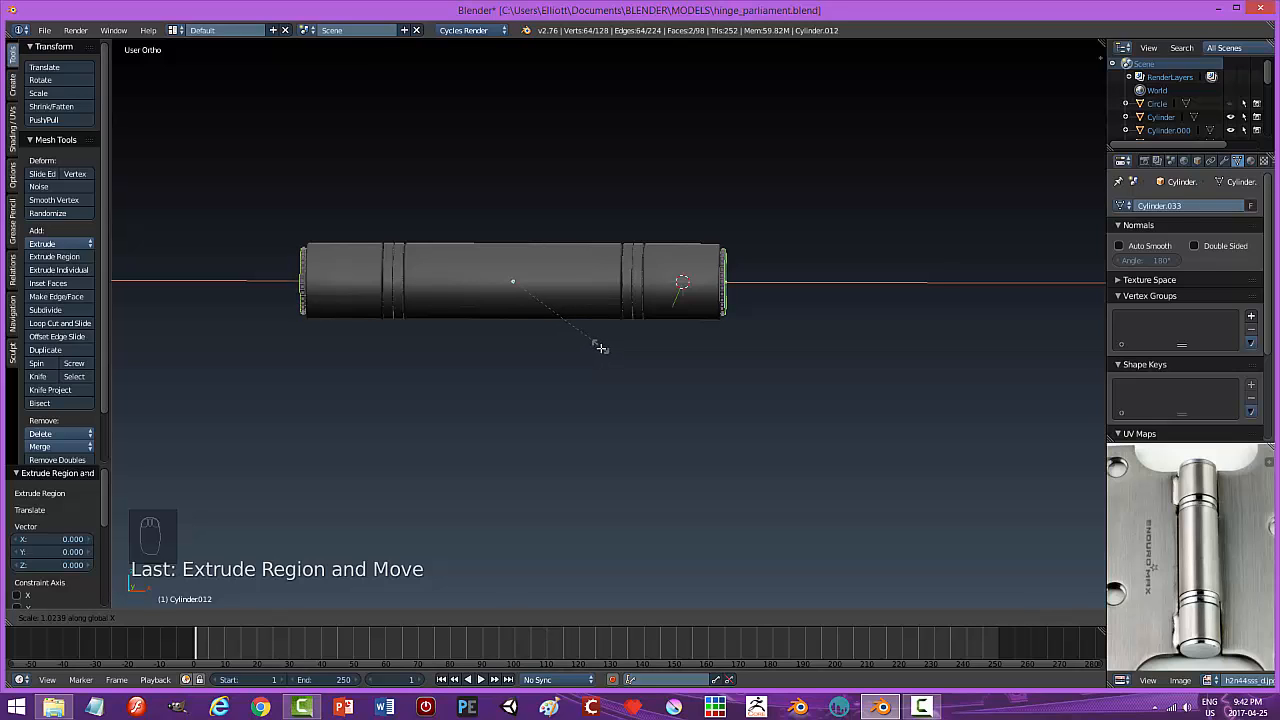
{"action": "left_click", "coordinate": [601, 349]}
Bevel the edges of the pin's protruding end caps with 4 segments and an offset of about 0.113, and return to Object Mode.
{"action": "middle_click_drag", "start_coordinate": [770, 360], "coordinate": [817, 363]}
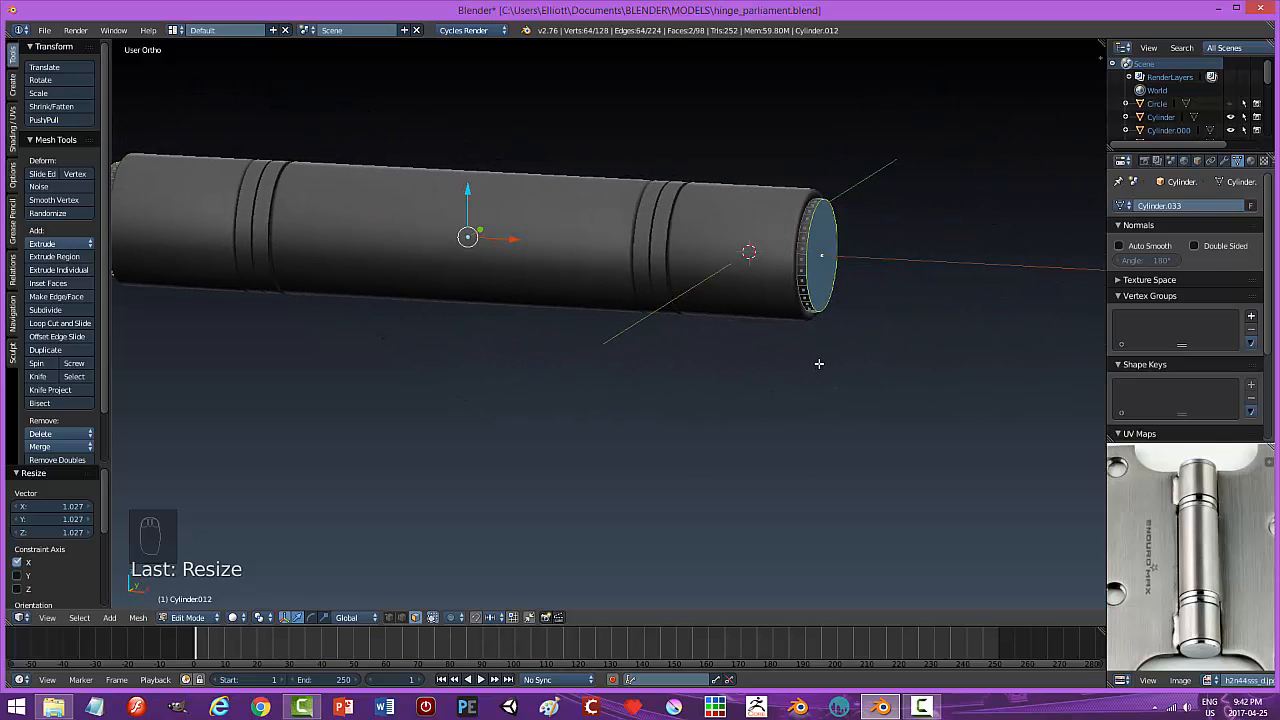
{"action": "scroll", "coordinate": [816, 362], "scroll_direction": "up", "scroll_amount": 2}
{"action": "key", "text": "ctrl+b"}
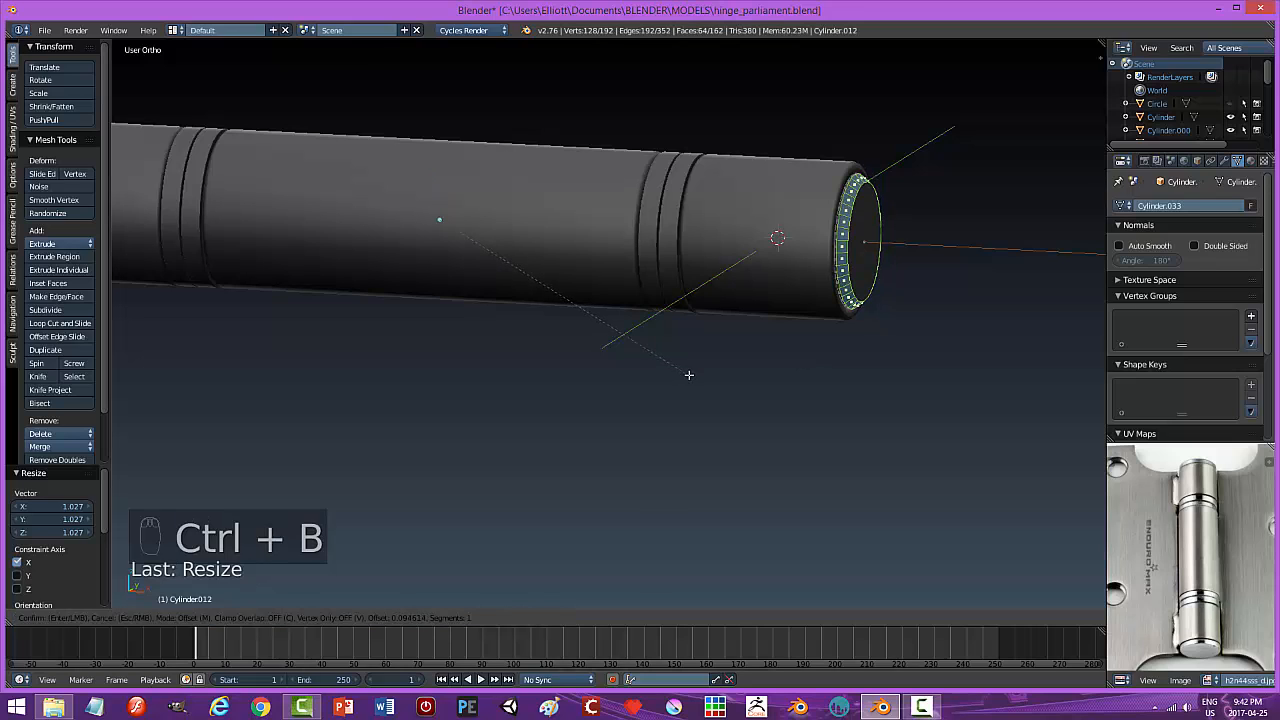
{"action": "scroll", "coordinate": [689, 374], "scroll_direction": "up", "scroll_amount": 1}
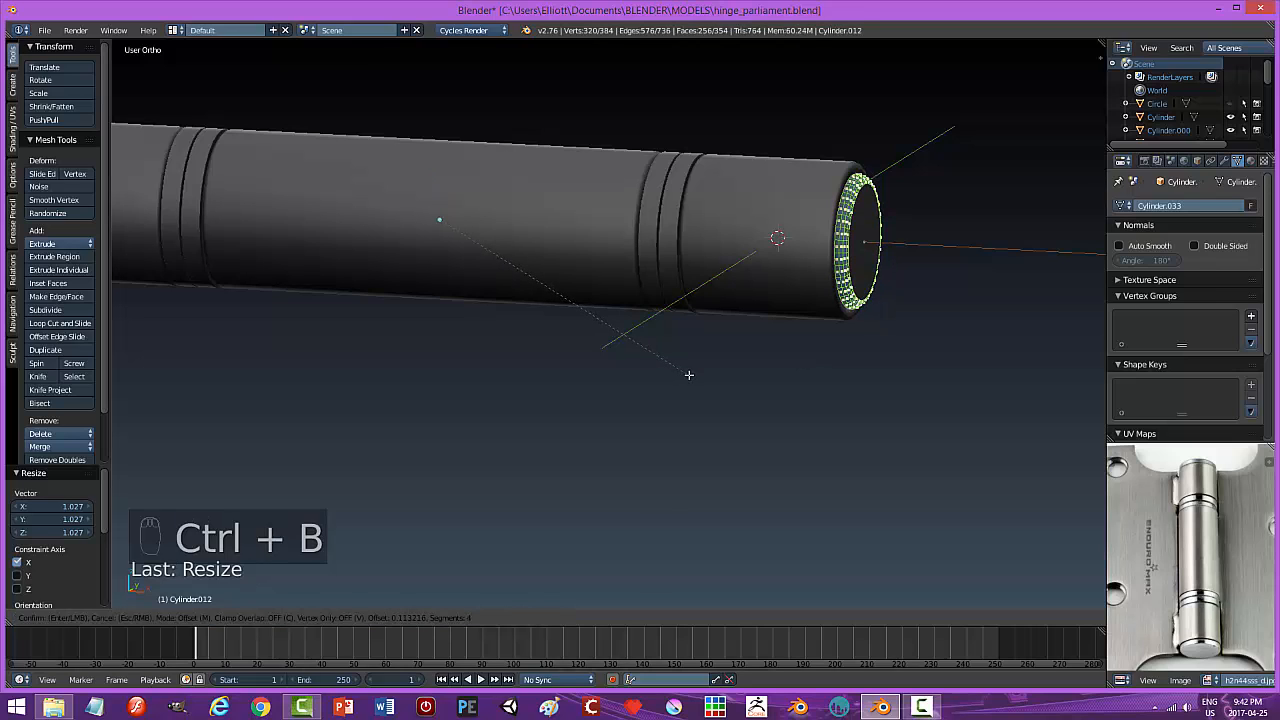
{"action": "left_click", "coordinate": [689, 374]}
{"action": "key", "text": "a"}
{"action": "key", "text": "Tab"}
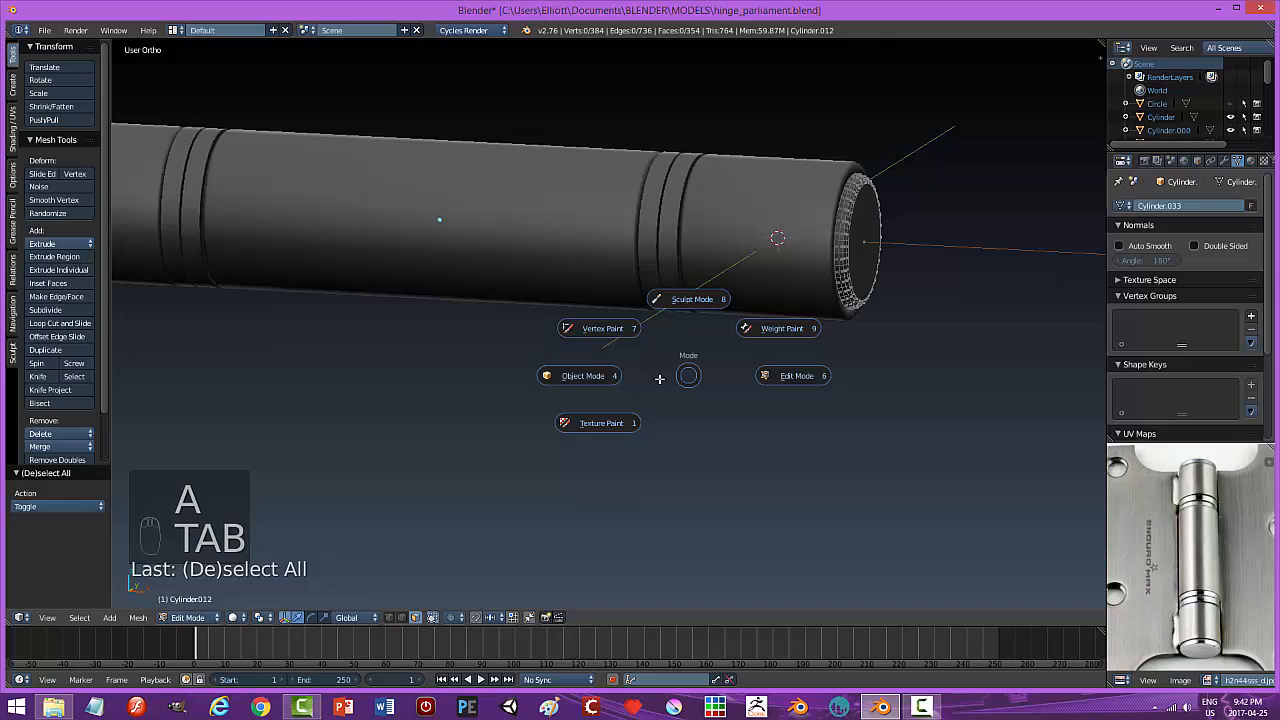
{"action": "left_click", "coordinate": [605, 387]}
{"action": "key", "text": "a"}
{"action": "key", "text": "a"}
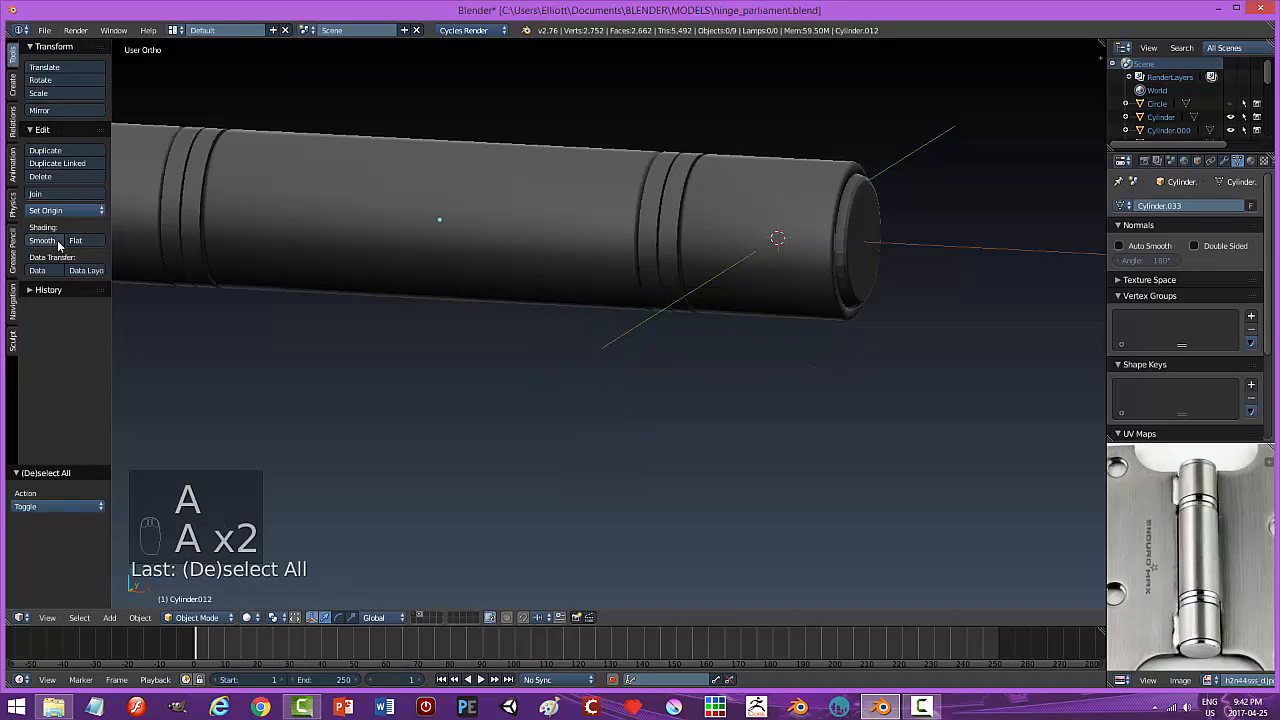
Shade the inner pin smooth with Auto Smooth at a 45° angle, then save the file over the existing one.
{"action": "left_click", "coordinate": [862, 270]}
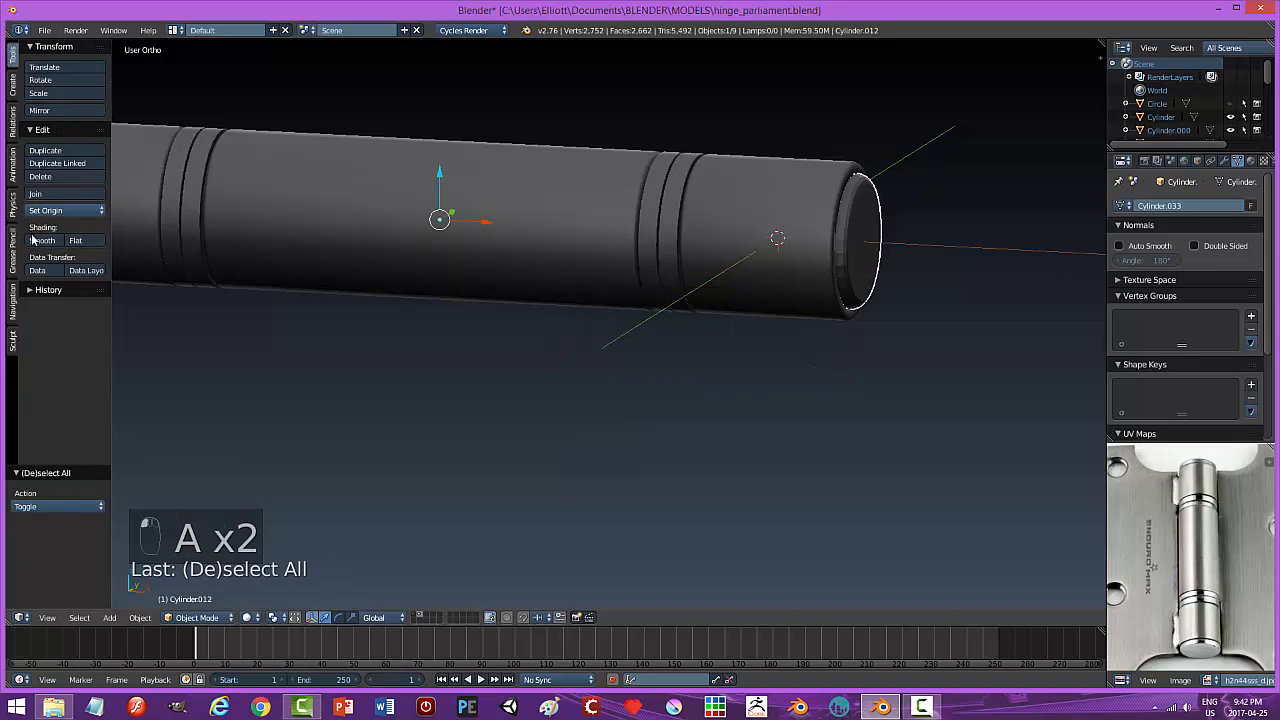
{"action": "left_click", "coordinate": [42, 240]}
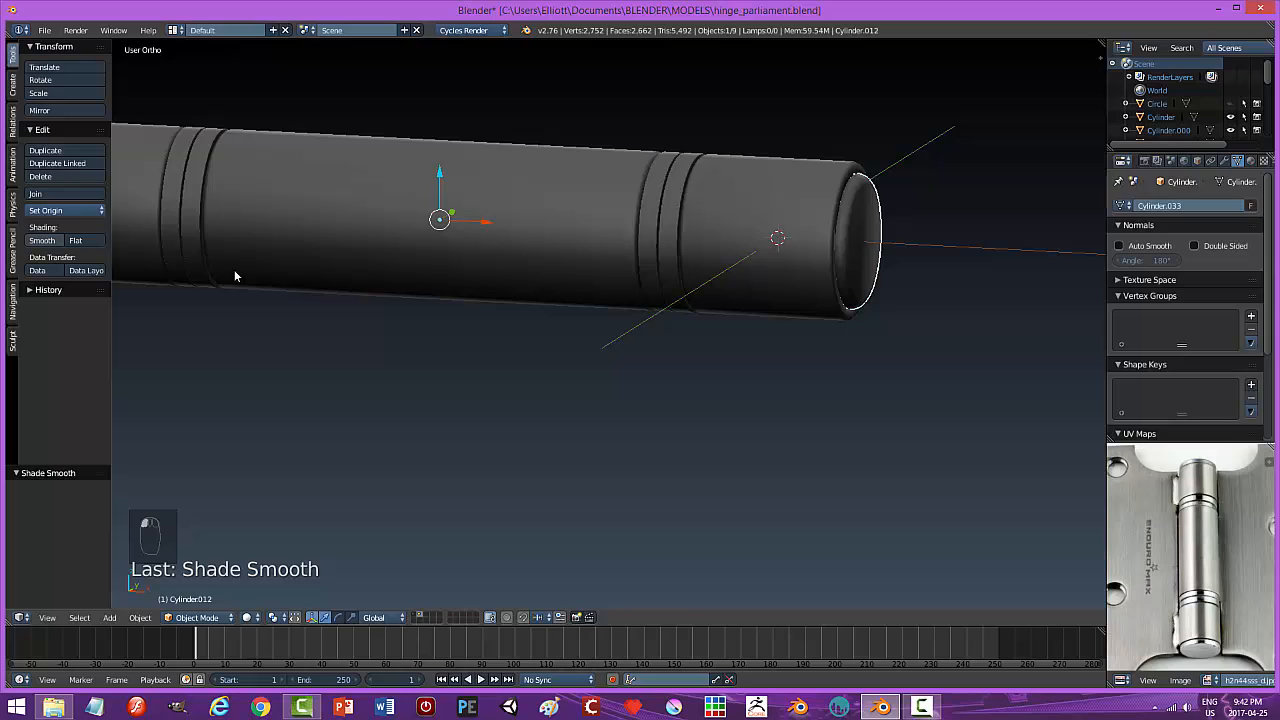
{"action": "left_click", "coordinate": [1129, 261]}
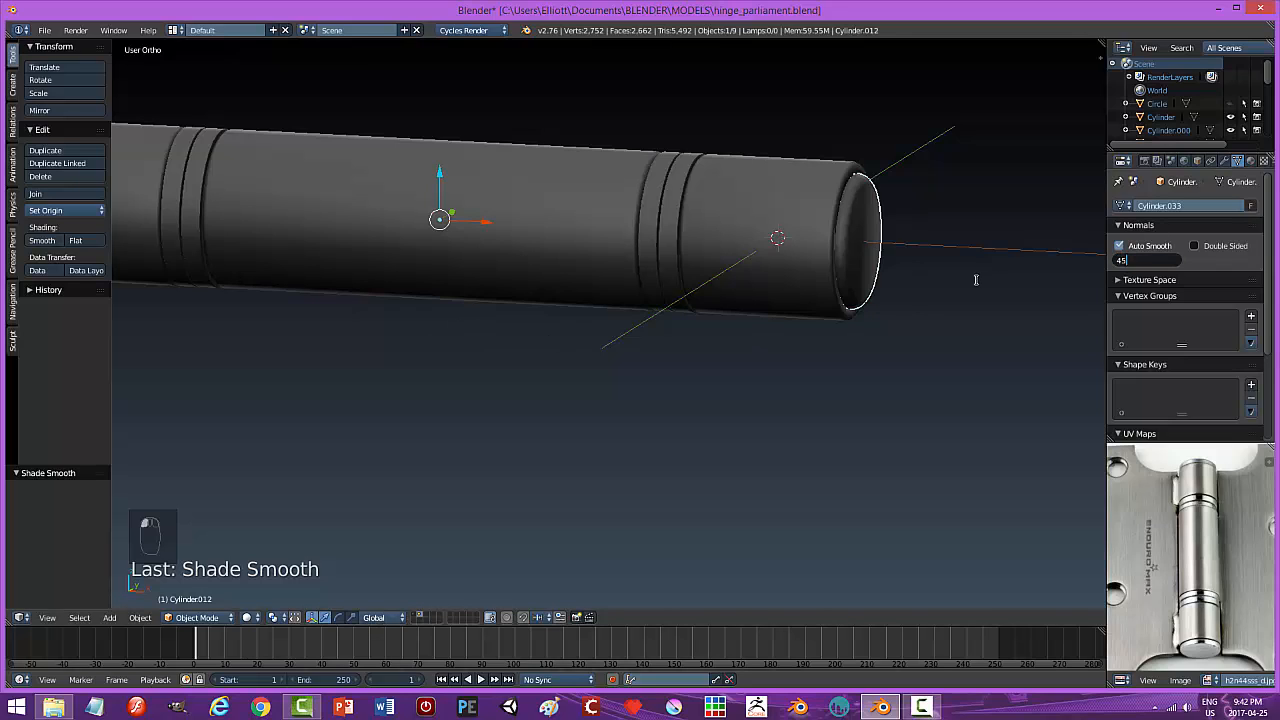
{"action": "key", "text": "Return"}
{"action": "key", "text": "a"}
{"action": "middle_click_drag", "start_coordinate": [814, 346], "coordinate": [757, 354]}
{"action": "scroll", "coordinate": [708, 350], "scroll_direction": "down", "scroll_amount": 3}
{"action": "middle_click_drag", "start_coordinate": [657, 346], "coordinate": [690, 360]}
{"action": "key", "text": "ctrl+s"}
{"action": "left_click", "coordinate": [690, 357]}
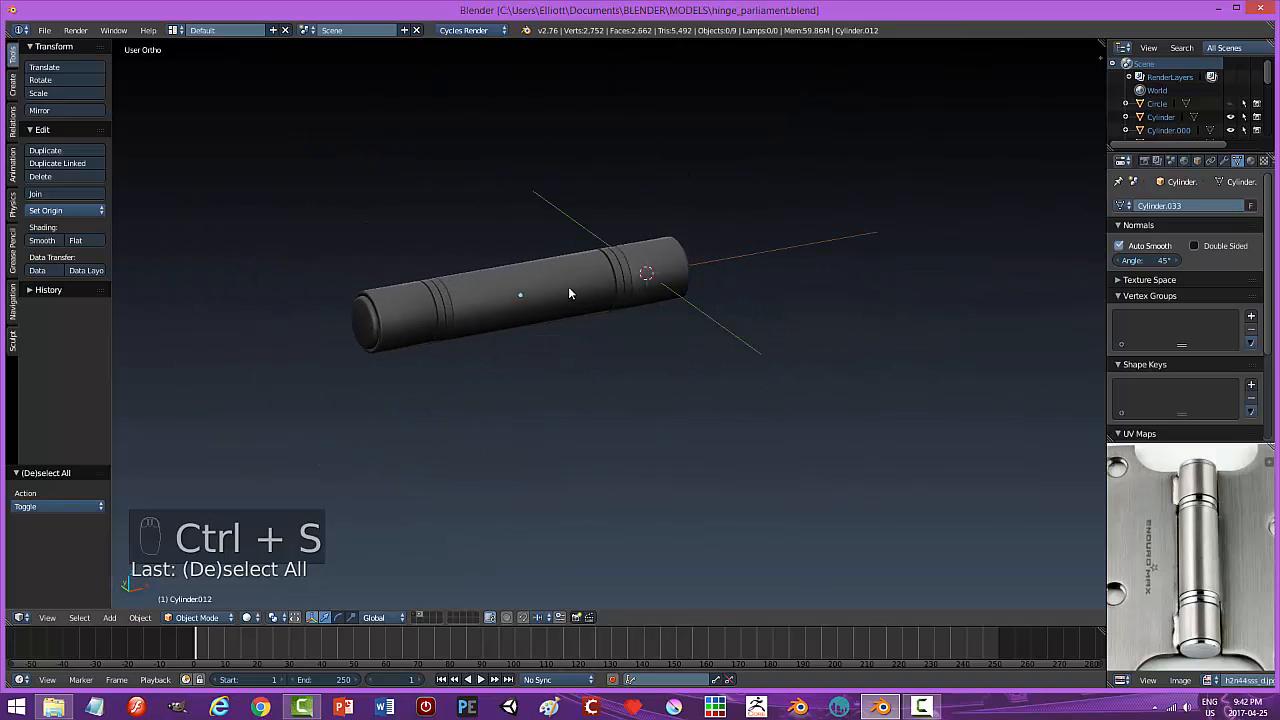
Snap the 3D cursor to the middle tube of the barrel and clear the selection.
{"action": "right_click", "coordinate": [568, 286]}
{"action": "key", "text": "shift+s"}
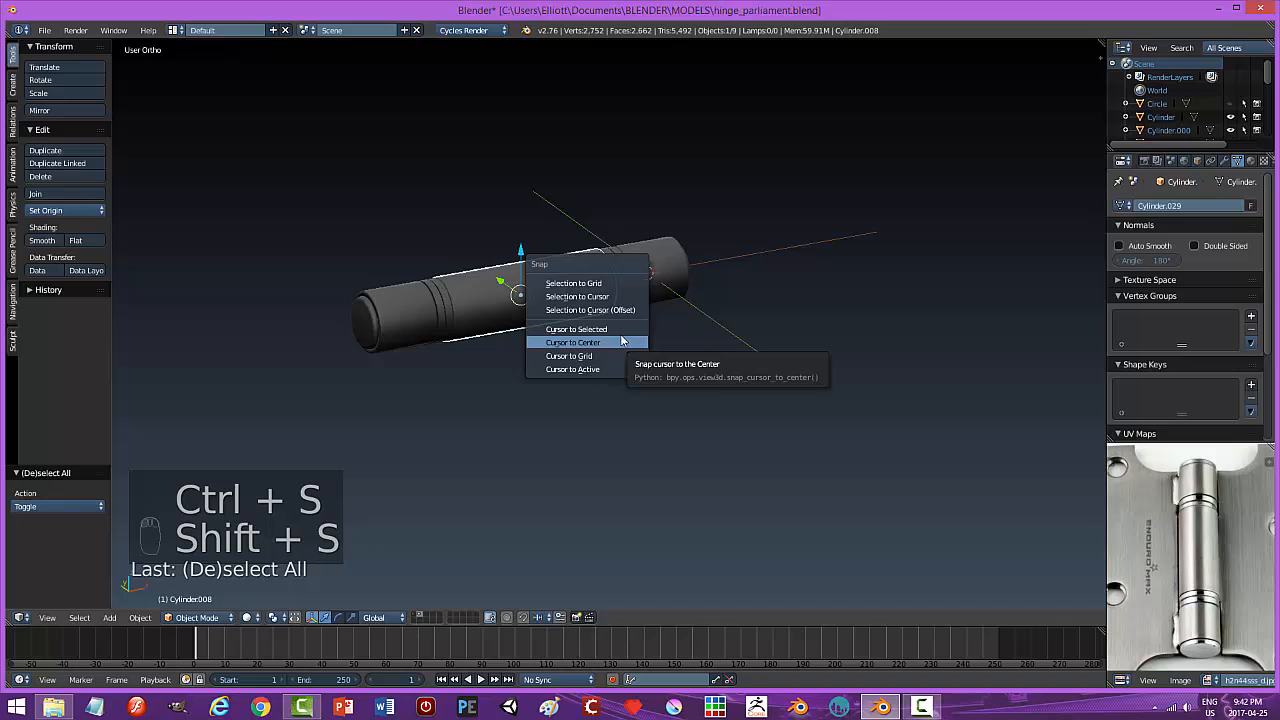
{"action": "left_click", "coordinate": [622, 330]}
{"action": "key", "text": "a"}
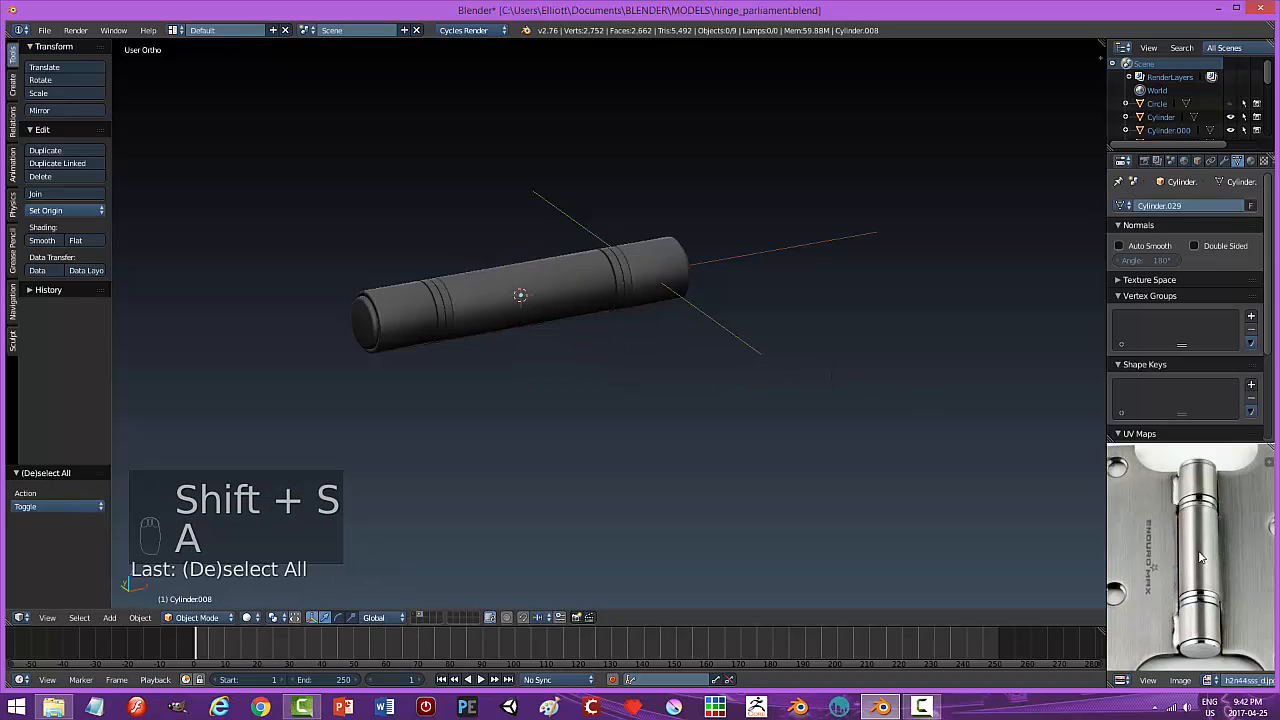
Add a plane at the 3D cursor and move it -2.1 along Y so it sits beside the barrel.
{"action": "scroll", "coordinate": [1185, 513], "scroll_direction": "down", "scroll_amount": 2}
{"action": "scroll", "coordinate": [1185, 513], "scroll_direction": "down", "scroll_amount": 2}
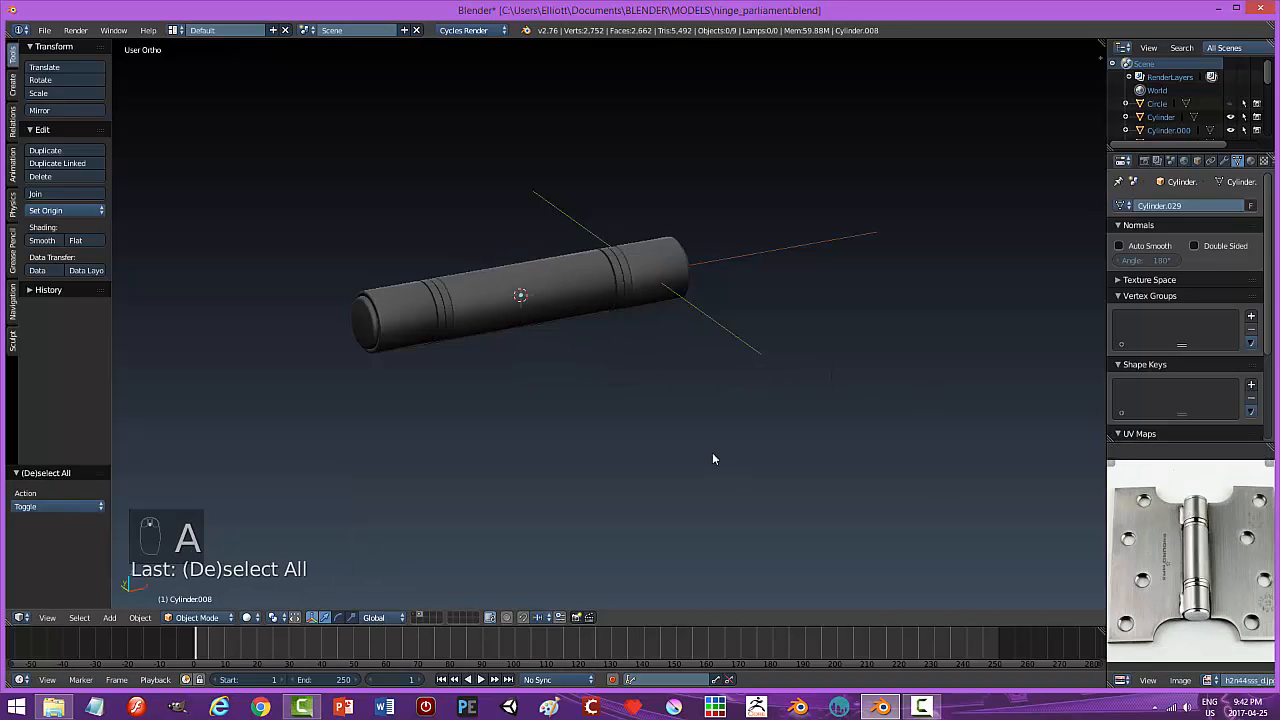
{"action": "middle_click_drag", "start_coordinate": [712, 452], "coordinate": [795, 450]}
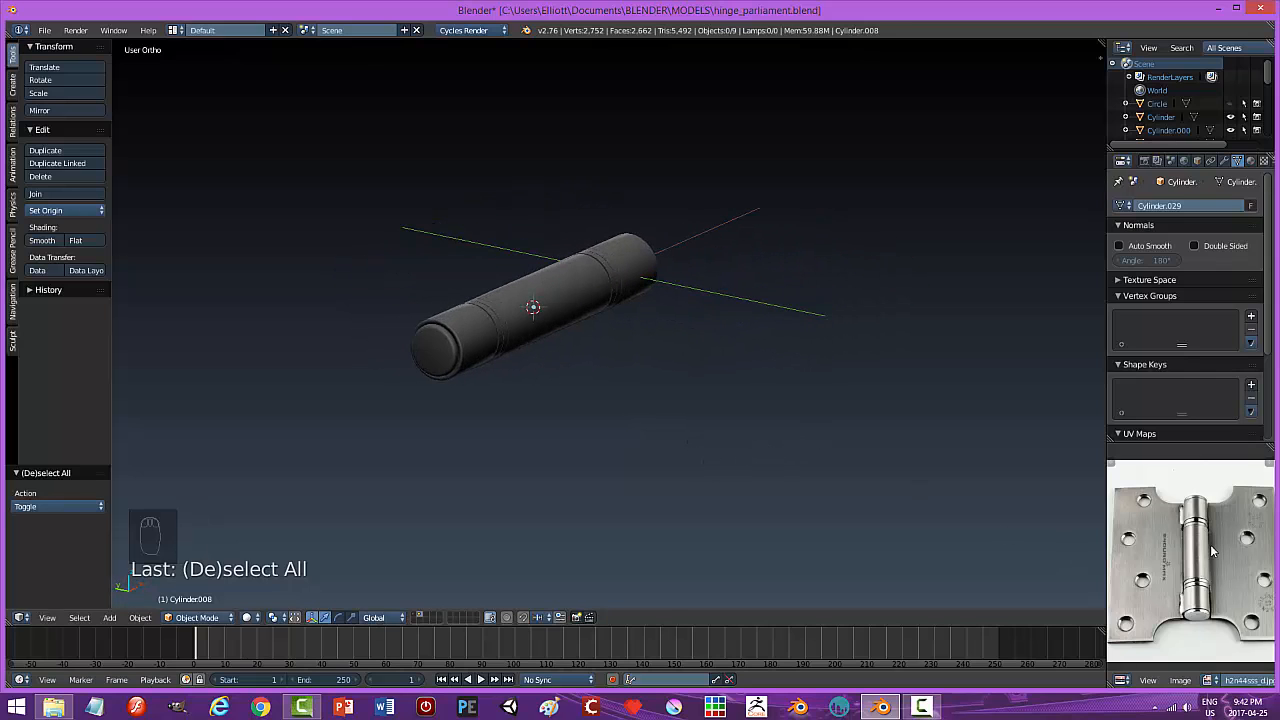
{"action": "middle_click_drag", "start_coordinate": [1037, 521], "coordinate": [726, 471]}
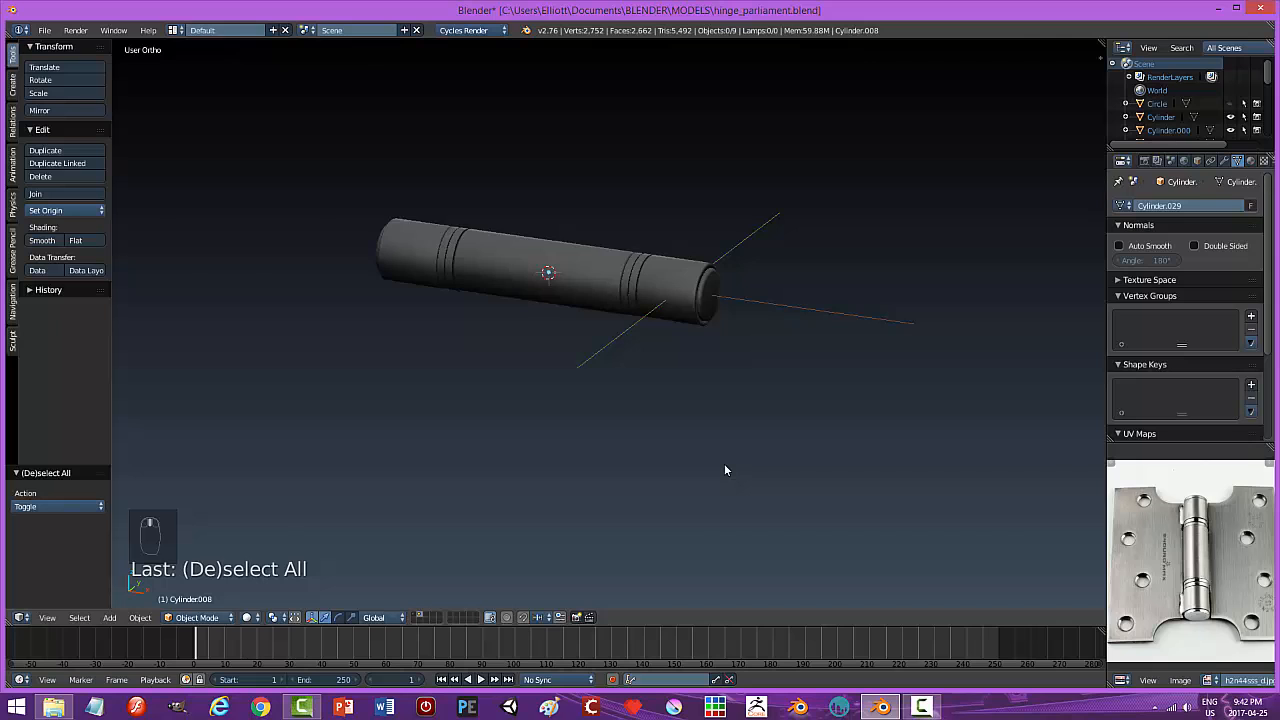
{"action": "key", "text": "KP_1"}
{"action": "middle_click_drag", "start_coordinate": [564, 414], "coordinate": [625, 406], "text": "shift"}
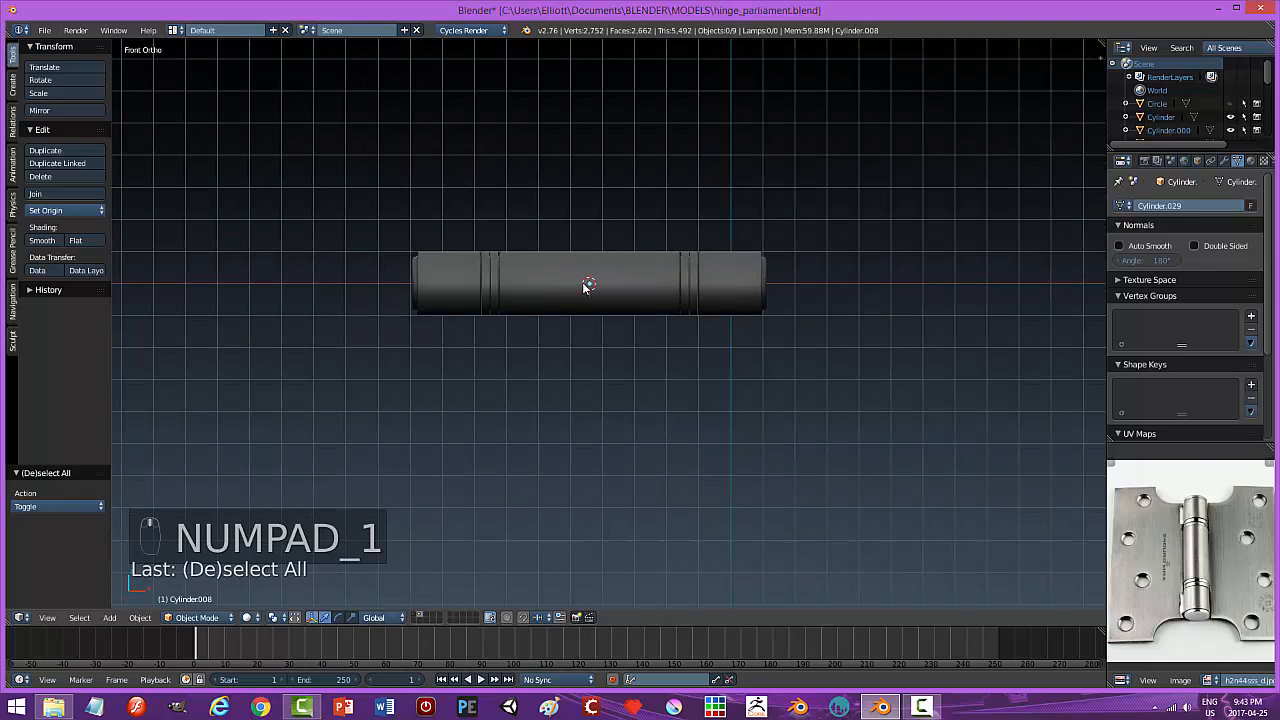
{"action": "key", "text": "shift+a"}
{"action": "mouse_move", "coordinate": [665, 391]}
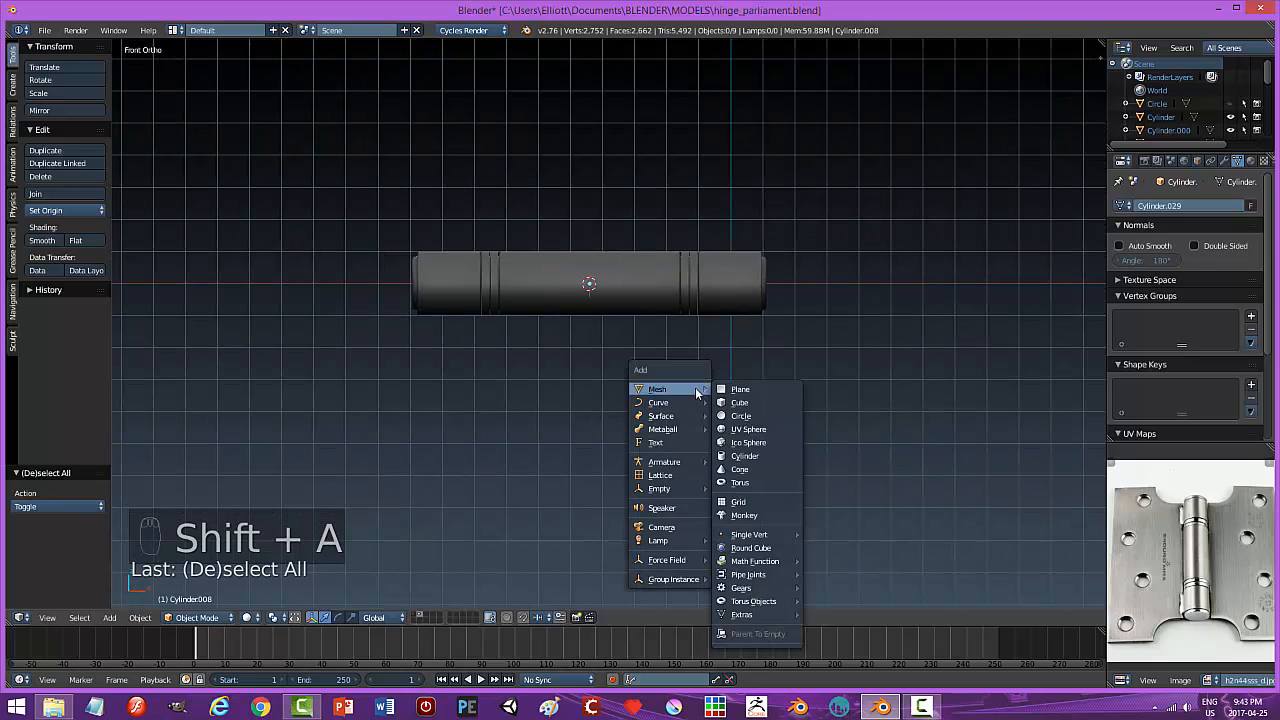
{"action": "left_click", "coordinate": [745, 391]}
{"action": "middle_click_drag", "start_coordinate": [687, 363], "coordinate": [694, 380]}
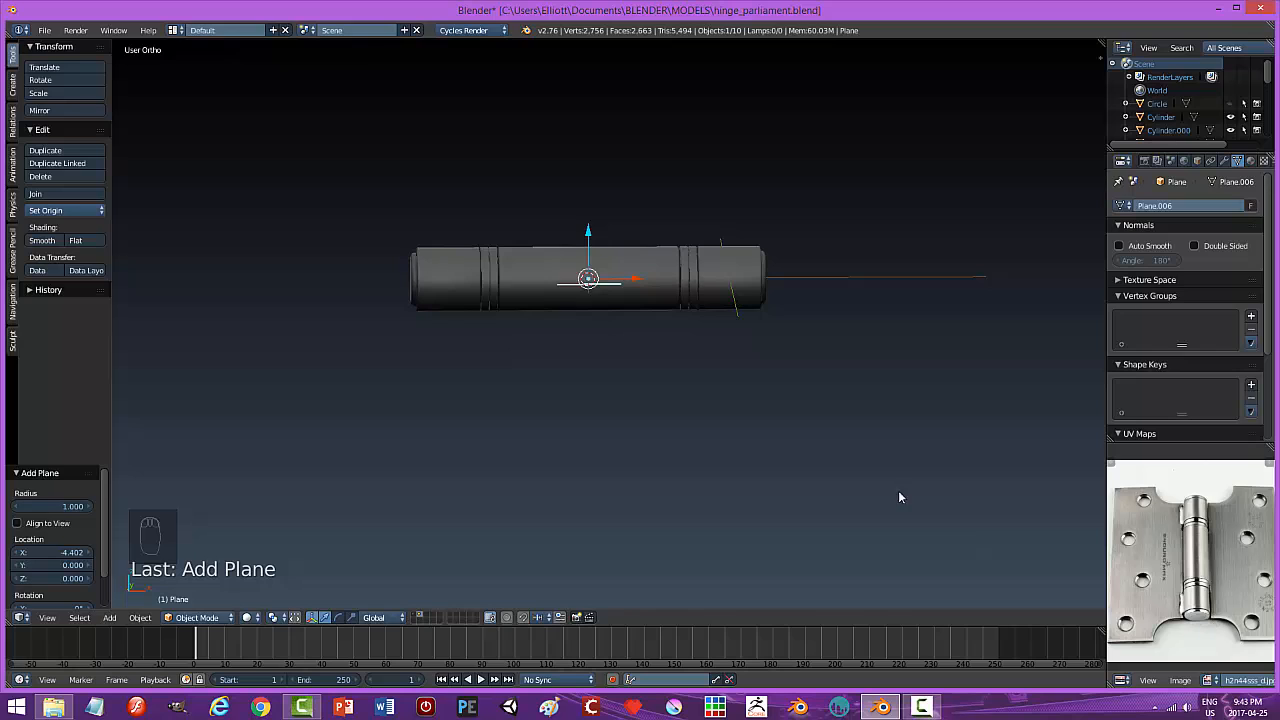
{"action": "middle_click_drag", "start_coordinate": [646, 380], "coordinate": [600, 327]}
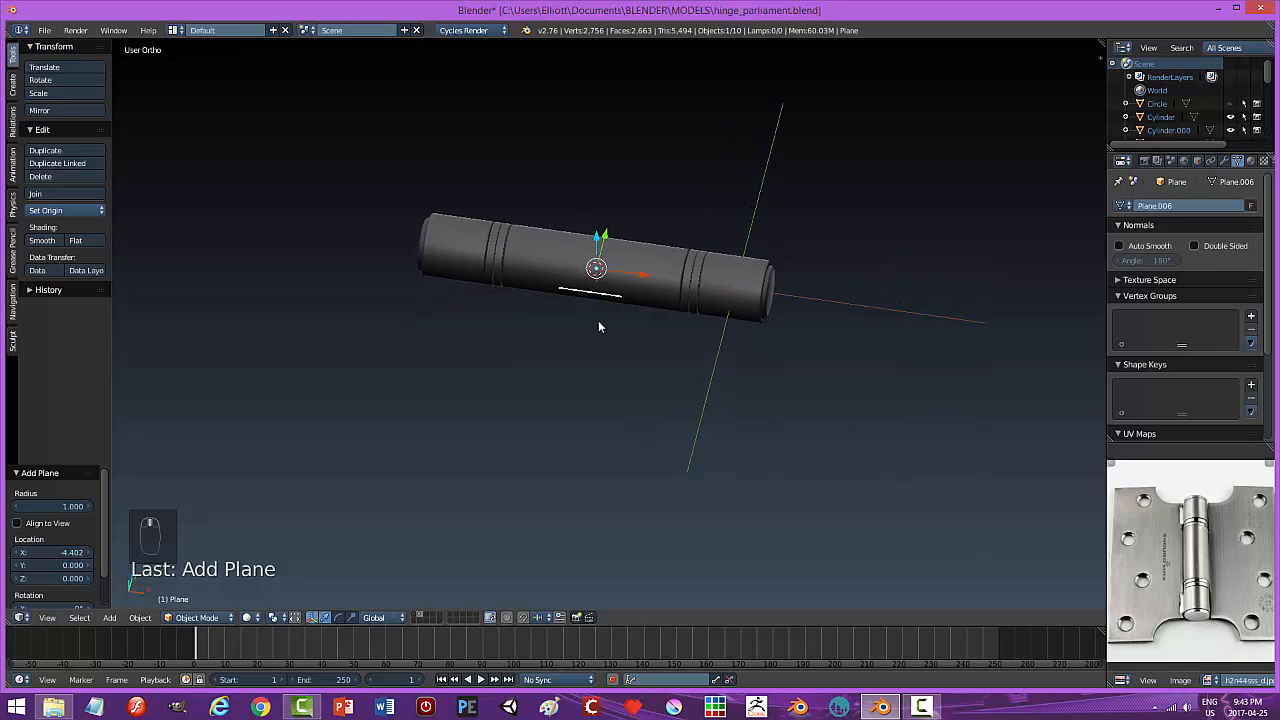
{"action": "left_click_drag", "start_coordinate": [604, 234], "coordinate": [589, 283]}
{"action": "middle_click_drag", "start_coordinate": [640, 354], "coordinate": [658, 331]}
Scale the plane along X until it spans the length of the barrel.
{"action": "key", "text": "s"}
{"action": "key", "text": "x"}
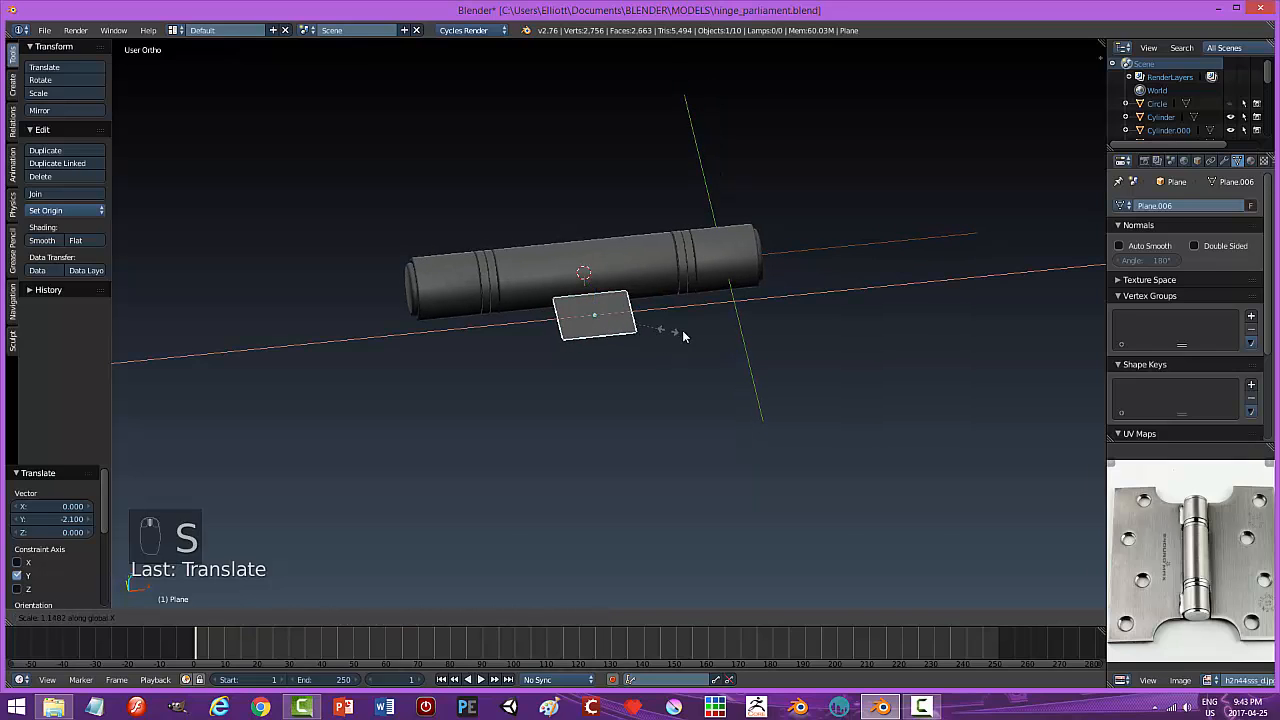
{"action": "left_click", "coordinate": [942, 327]}
{"action": "middle_click_drag", "start_coordinate": [964, 300], "coordinate": [809, 400]}
In Edit Mode, select the plane's outer long edge and move it -3.285 along Y to widen the leaf.
{"action": "key", "text": "Tab"}
{"action": "key", "text": "Tab"}
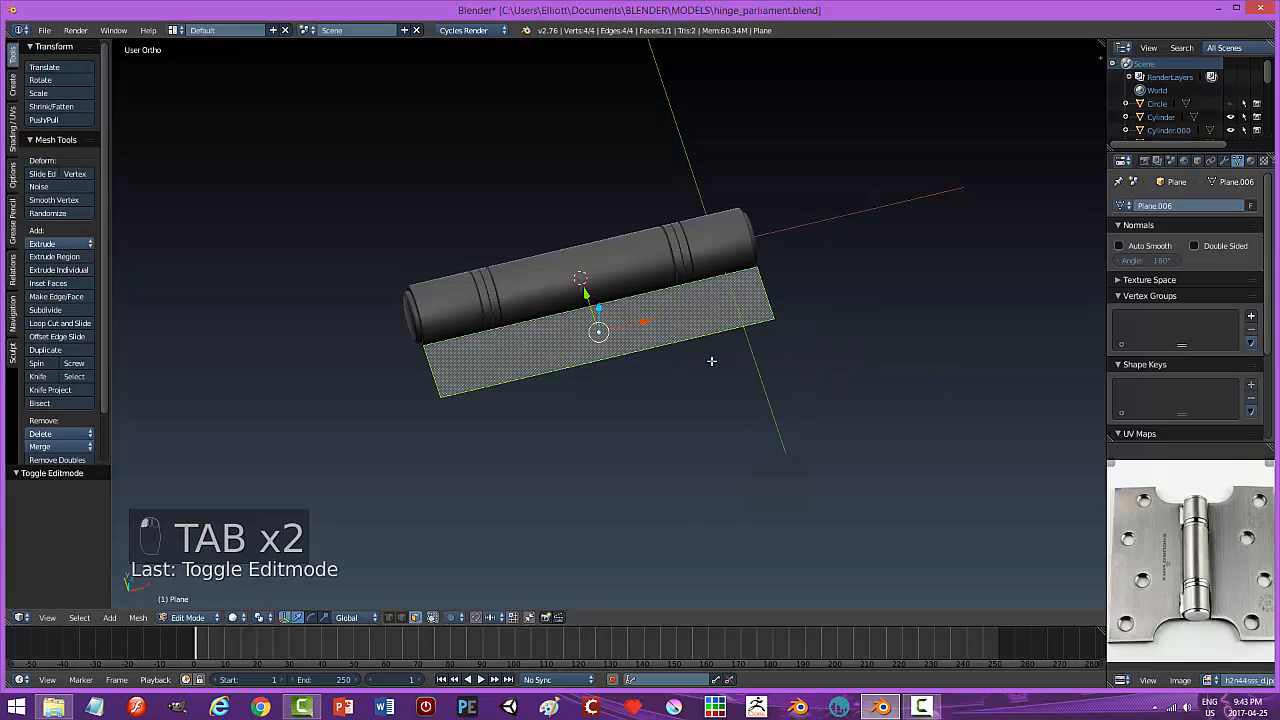
{"action": "key", "text": "a"}
{"action": "key", "text": "a"}
{"action": "key", "text": "a"}
{"action": "key", "text": "ctrl+Tab"}
{"action": "left_click", "coordinate": [695, 345]}
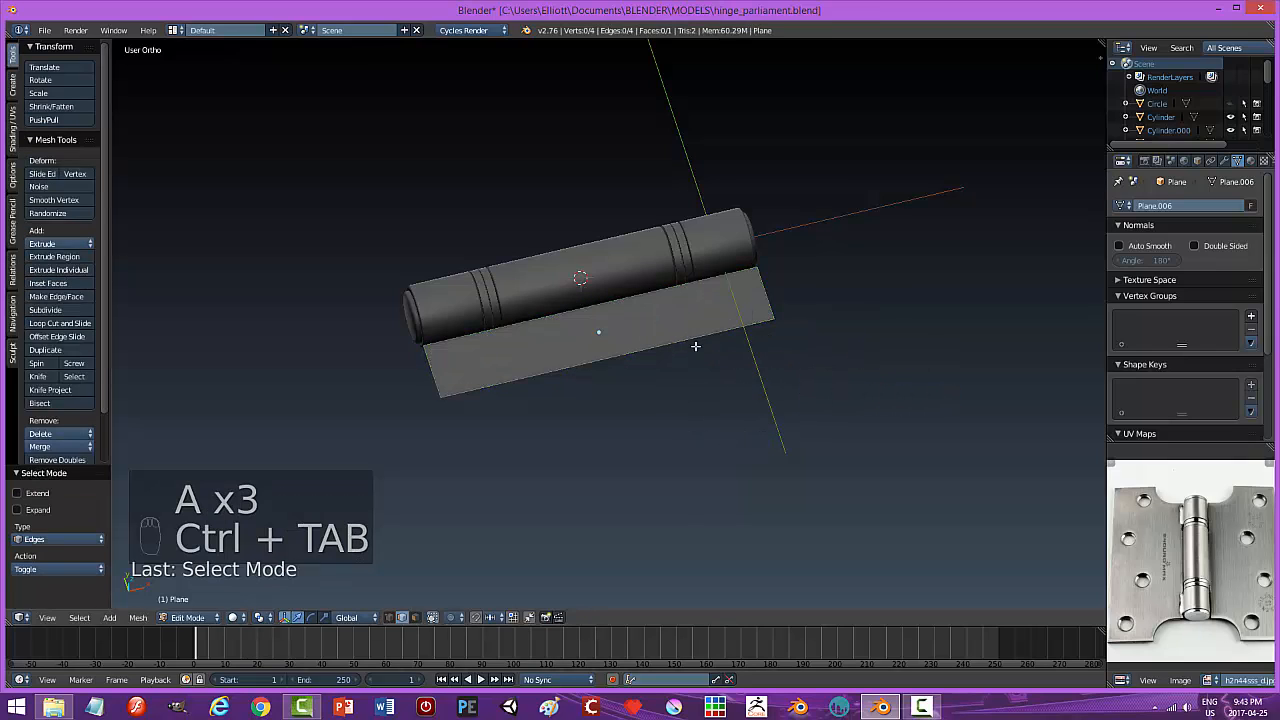
{"action": "right_click", "coordinate": [669, 345]}
{"action": "middle_click_drag", "start_coordinate": [669, 345], "coordinate": [600, 320]}
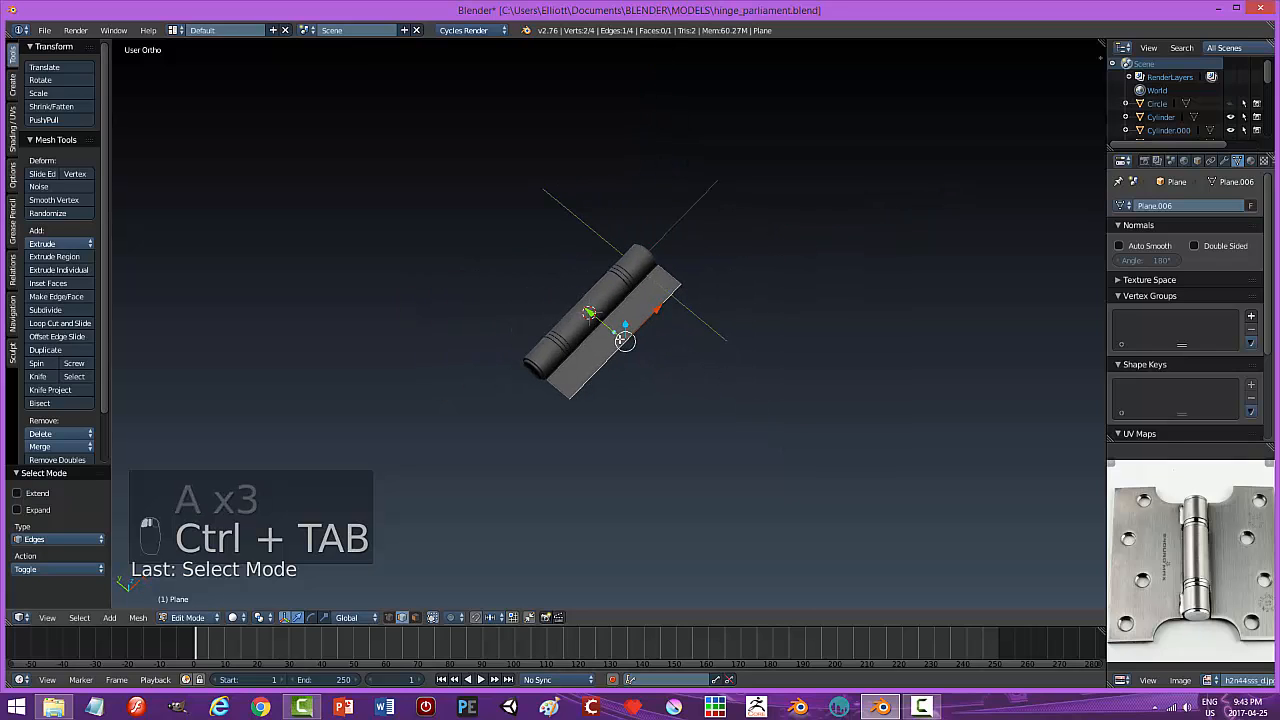
{"action": "left_click_drag", "start_coordinate": [591, 316], "coordinate": [634, 349]}
{"action": "left_click_drag", "start_coordinate": [632, 346], "coordinate": [632, 346]}
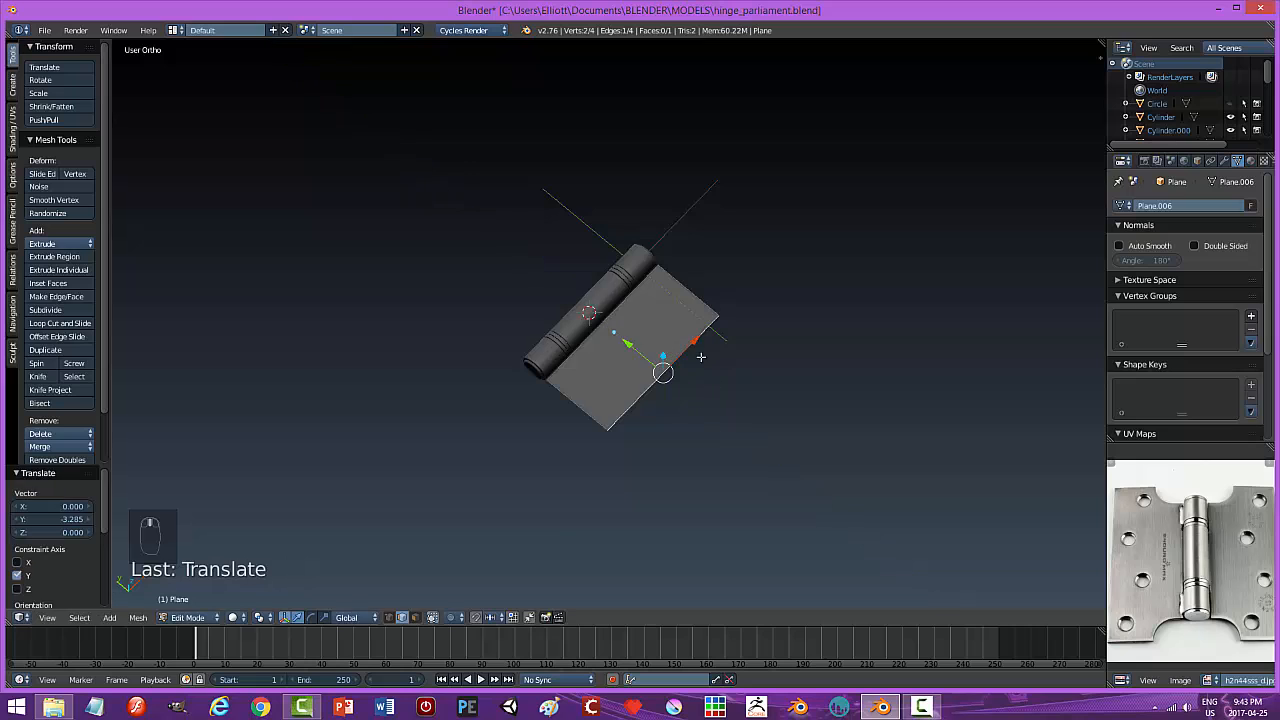
Pull the leaf's outer edge back toward the barrel by about 0.33 along Y.
{"action": "middle_click_drag", "start_coordinate": [700, 361], "coordinate": [606, 368]}
{"action": "scroll", "coordinate": [640, 370], "scroll_direction": "up", "scroll_amount": 3}
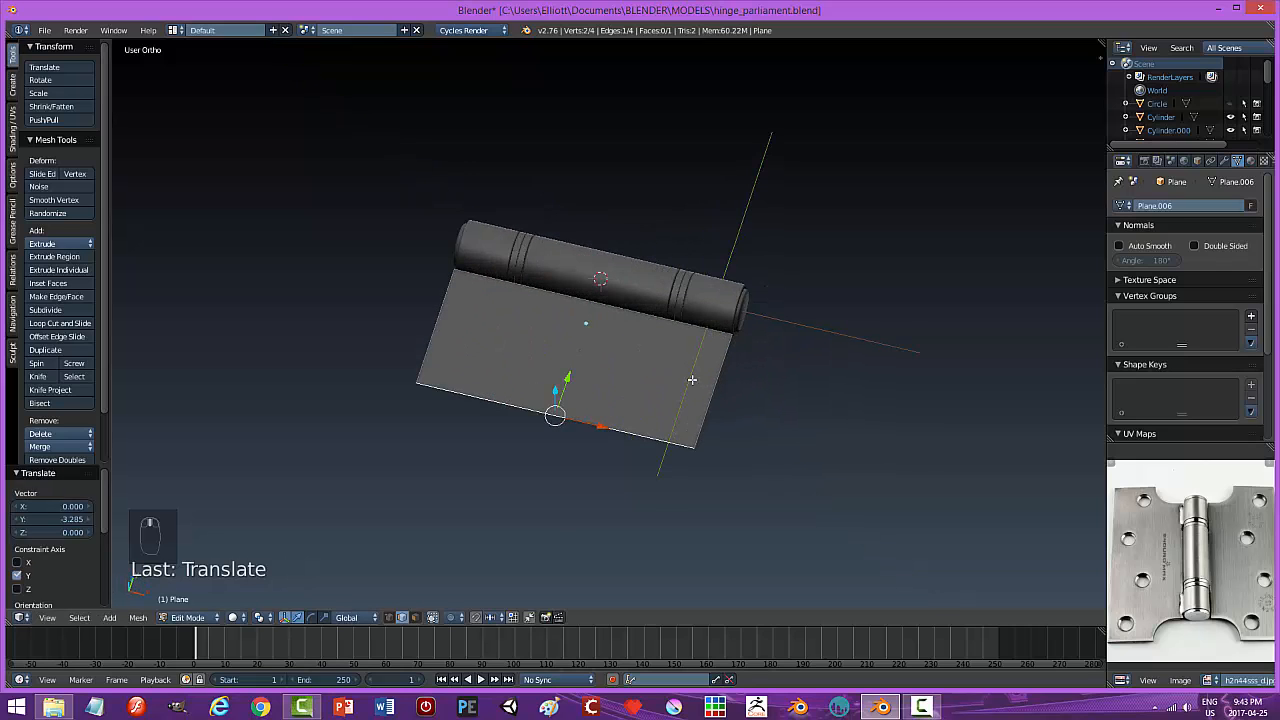
{"action": "middle_click_drag", "start_coordinate": [692, 379], "coordinate": [658, 372]}
{"action": "left_click_drag", "start_coordinate": [542, 363], "coordinate": [546, 356]}
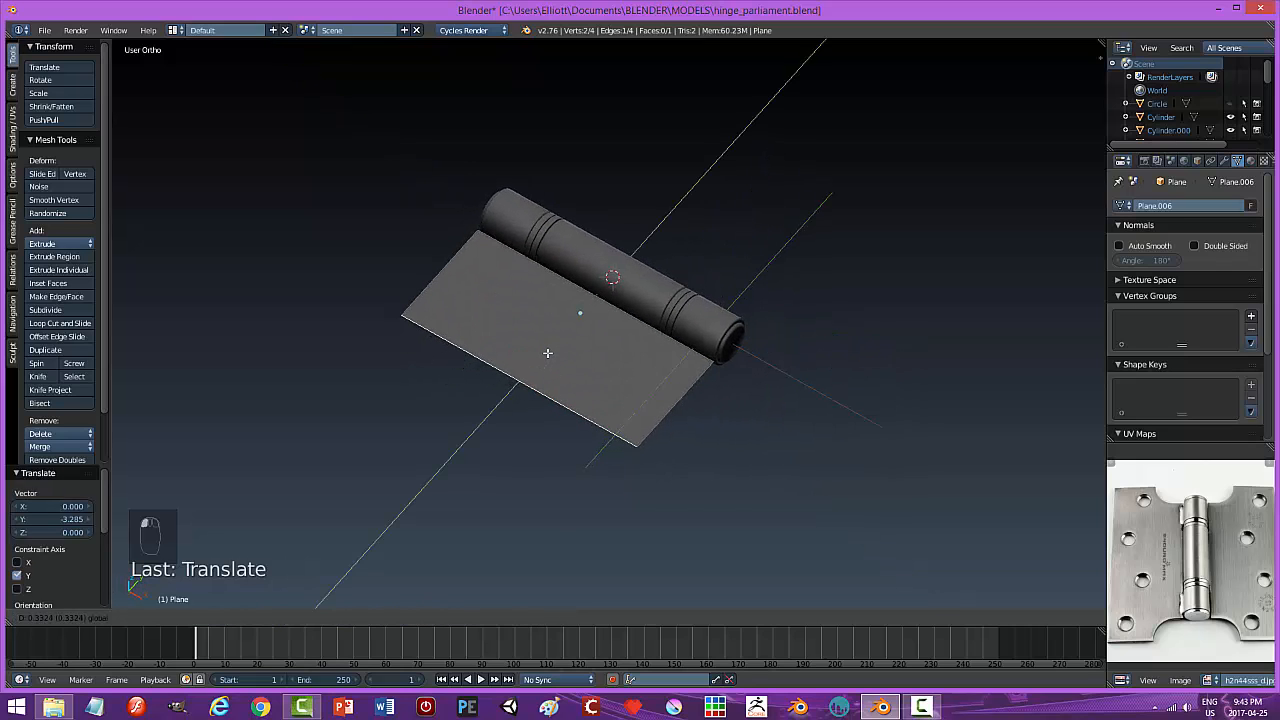
{"action": "middle_click_drag", "start_coordinate": [546, 356], "coordinate": [659, 355]}
Extrude the leaf's face and raise it 0.21 along Z for thickness, then return to Object Mode and deselect everything.
{"action": "key", "text": "a"}
{"action": "key", "text": "ctrl+Tab"}
{"action": "left_click", "coordinate": [590, 366]}
{"action": "right_click", "coordinate": [596, 344]}
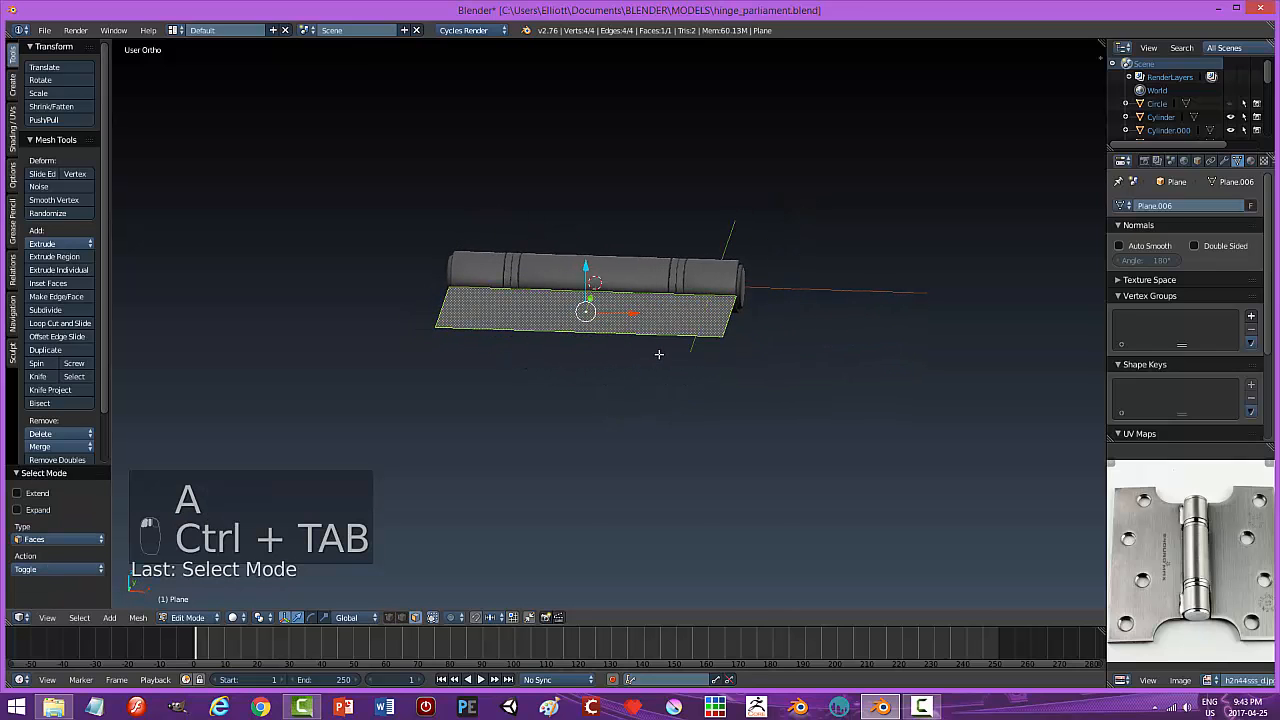
{"action": "key", "text": "e"}
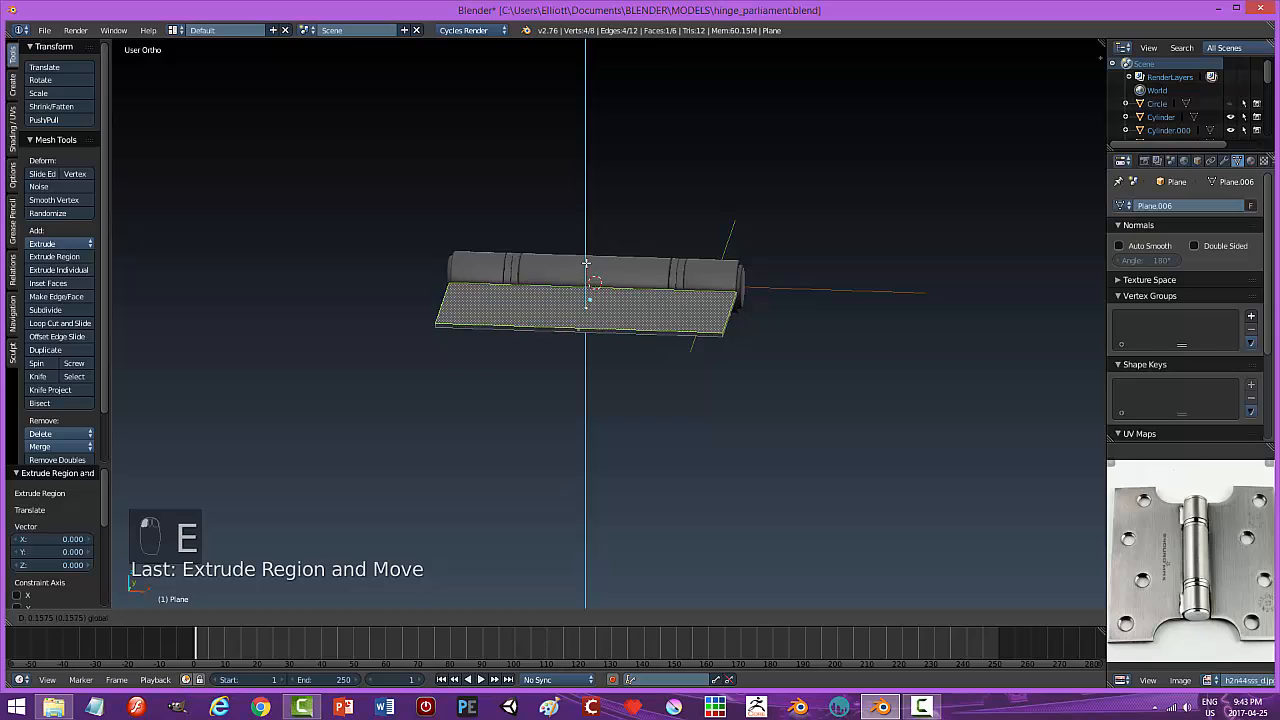
{"action": "left_click", "coordinate": [668, 350]}
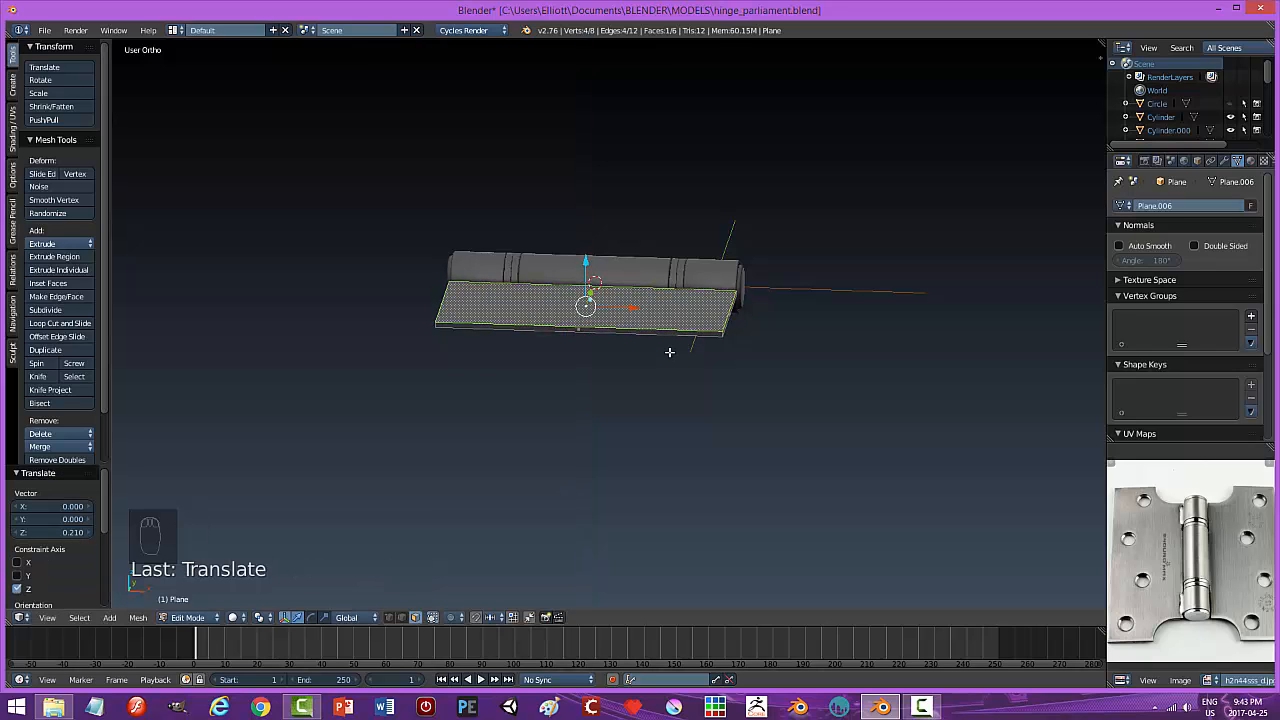
{"action": "key", "text": "a"}
{"action": "key", "text": "Tab"}
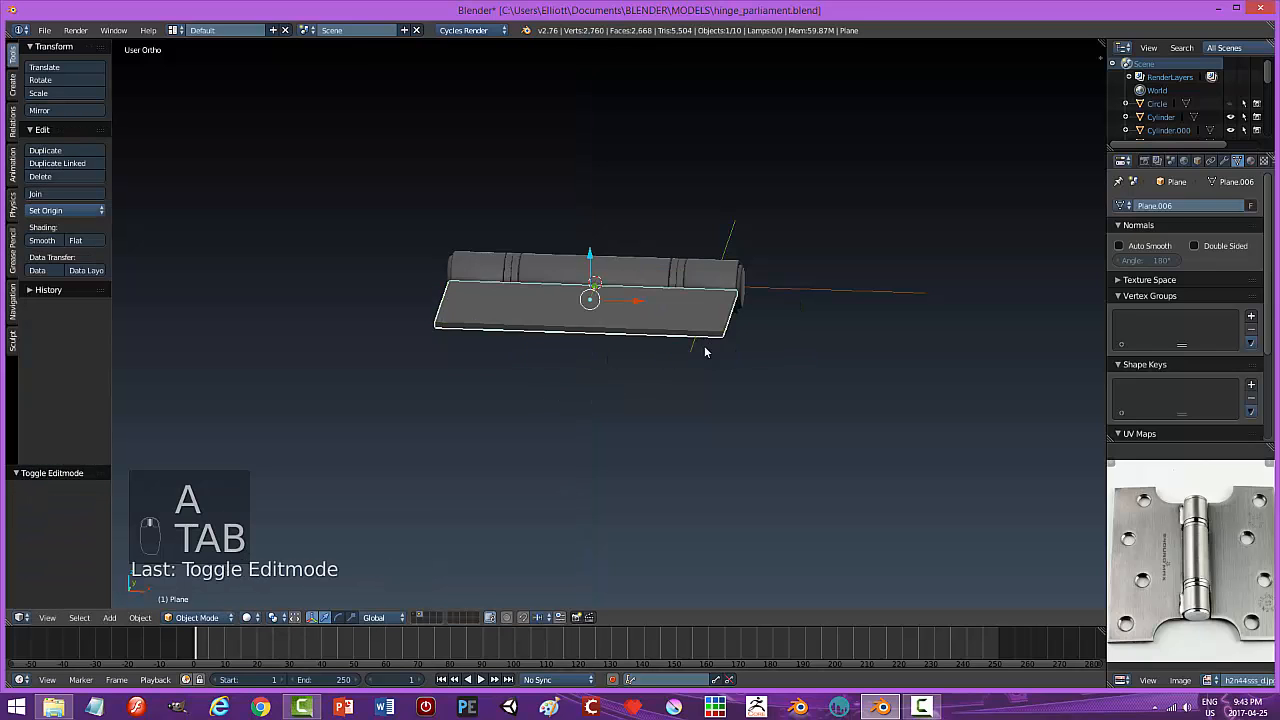
{"action": "middle_click_drag", "start_coordinate": [705, 348], "coordinate": [712, 384]}
{"action": "key", "text": "a"}
{"action": "key", "text": "a"}
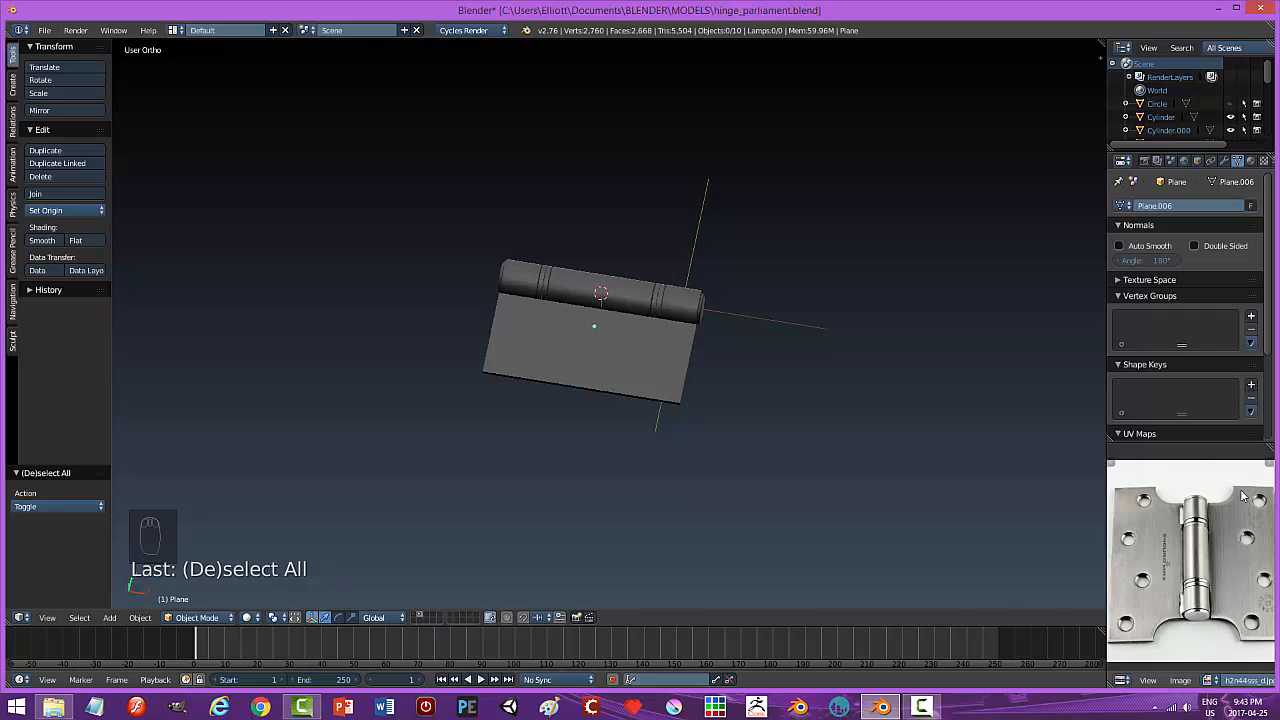
Add a 32-vertex circle of radius 1 at the 3D cursor and move it -2.354 along Y and 1.093 along Z, above the leaf.
{"action": "mouse_move", "coordinate": [740, 461]}
{"action": "middle_mouse_down"}
{"action": "mouse_move", "coordinate": [675, 453]}
{"action": "mouse_move", "coordinate": [749, 468]}
{"action": "middle_mouse_up"}
{"action": "scroll", "coordinate": [735, 440], "scroll_direction": "up", "scroll_amount": 3}
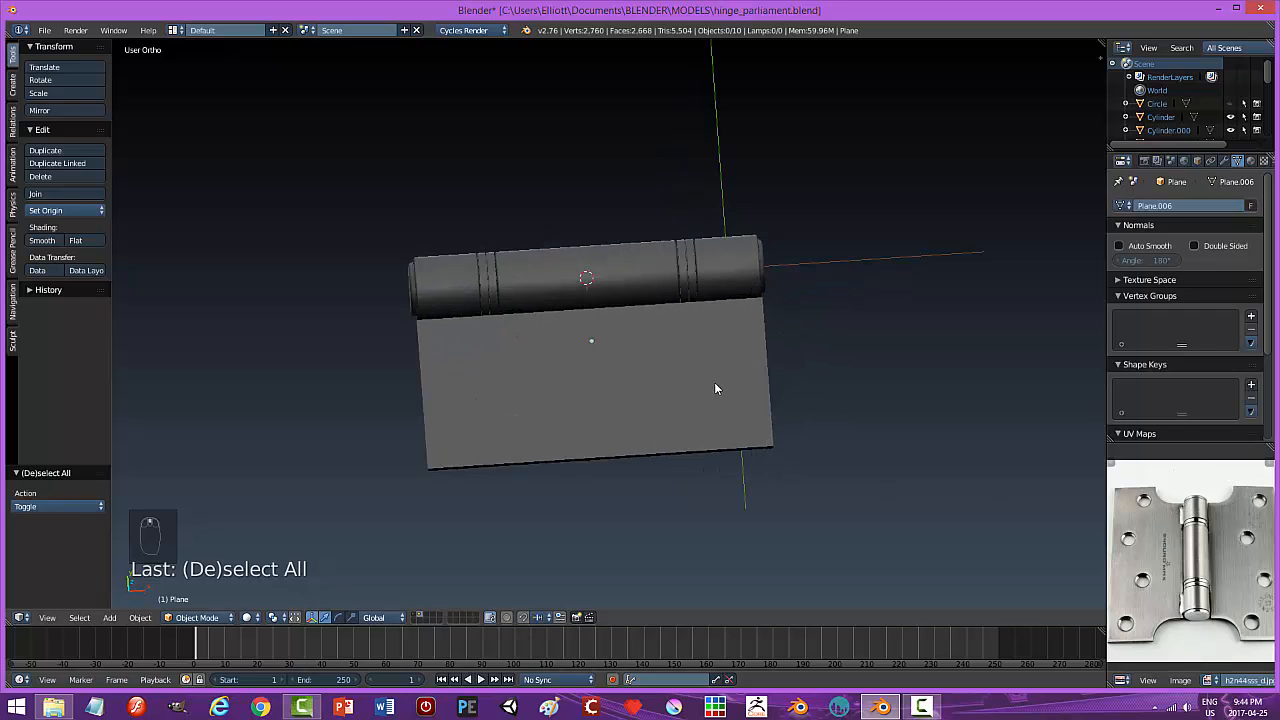
{"action": "key", "text": "KP_7"}
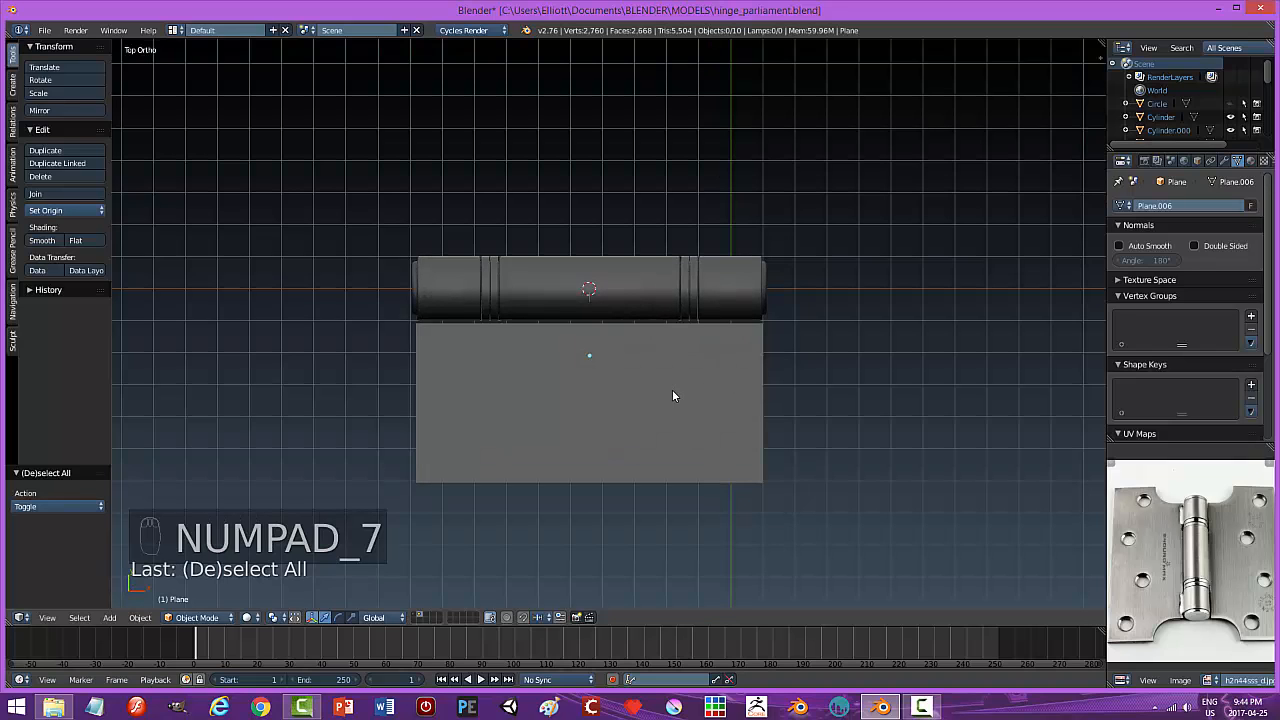
{"action": "key", "text": "shift+a"}
{"action": "mouse_move", "coordinate": [672, 391]}
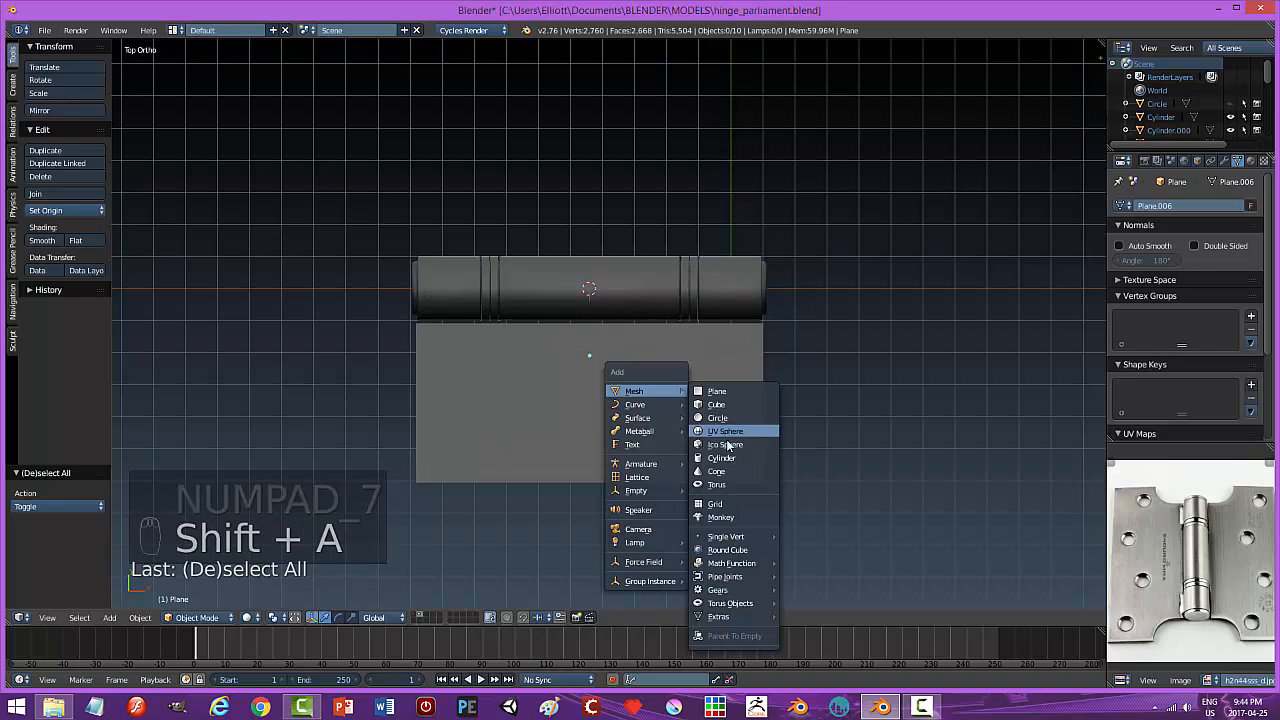
{"action": "left_click", "coordinate": [724, 417]}
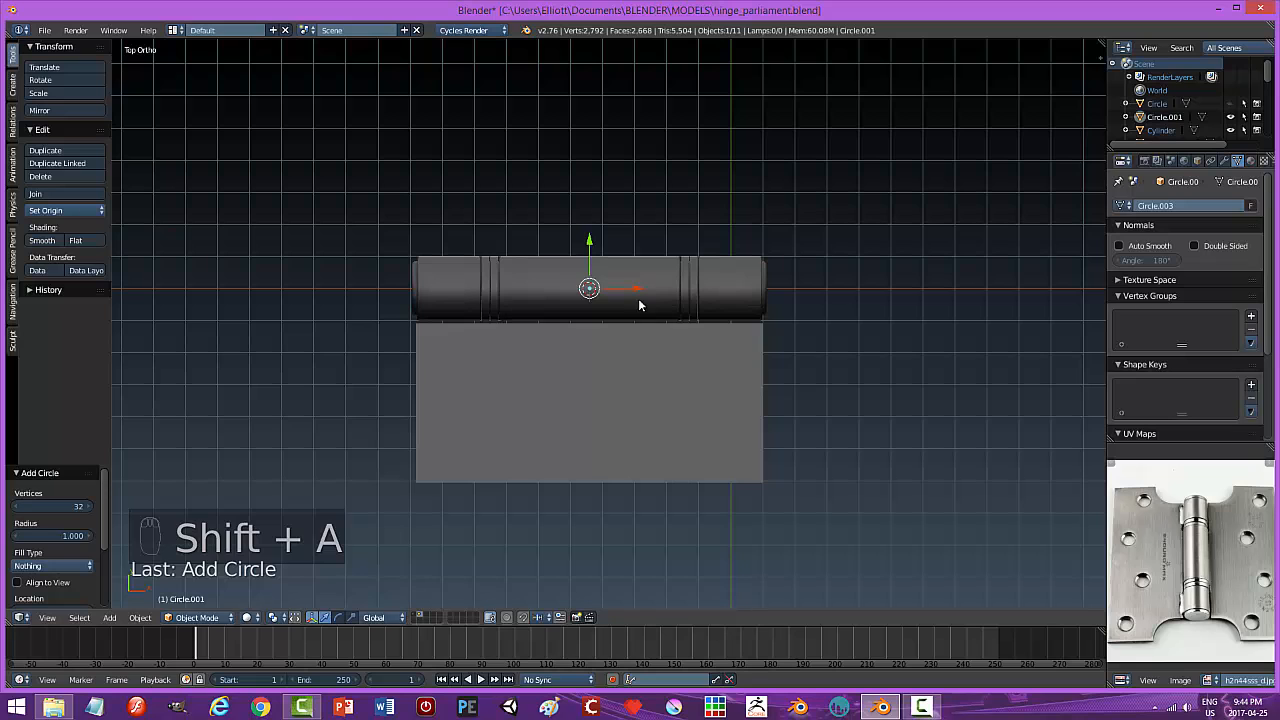
{"action": "middle_click_drag", "start_coordinate": [657, 309], "coordinate": [614, 306]}
{"action": "left_click_drag", "start_coordinate": [646, 243], "coordinate": [600, 304]}
{"action": "middle_click_drag", "start_coordinate": [589, 389], "coordinate": [626, 286]}
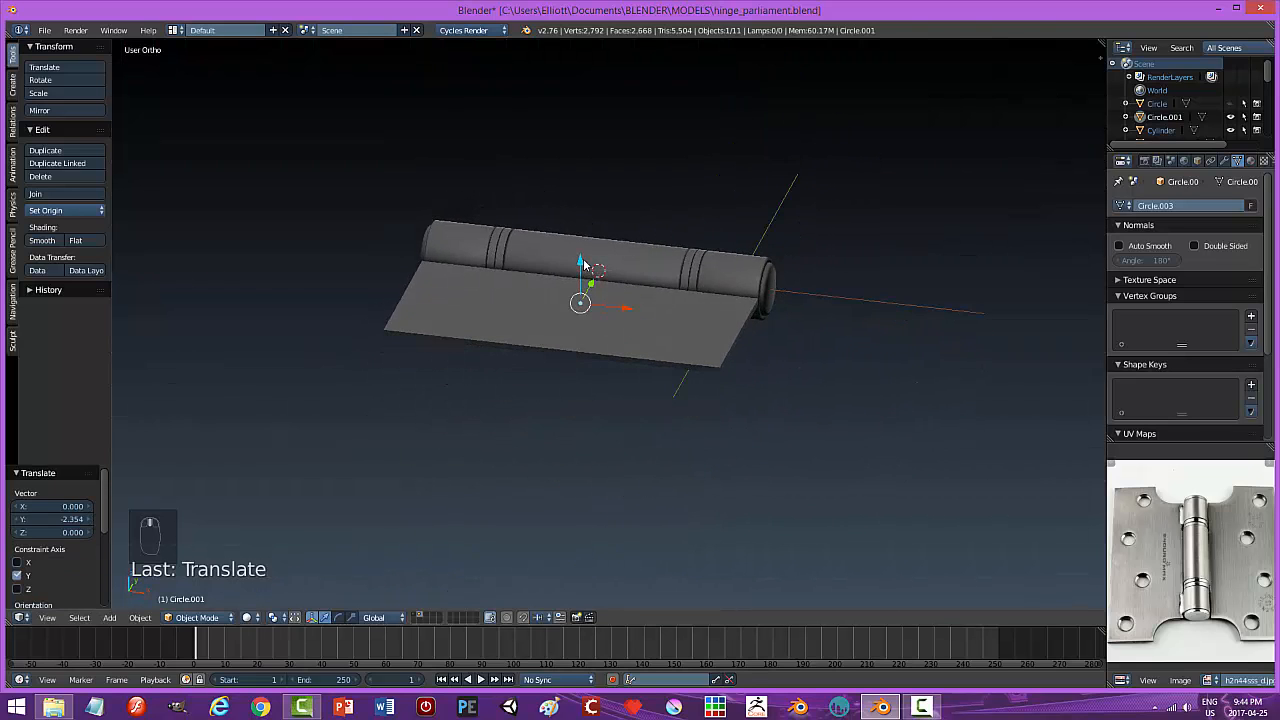
{"action": "left_click_drag", "start_coordinate": [582, 265], "coordinate": [588, 234]}
{"action": "middle_click_drag", "start_coordinate": [588, 234], "coordinate": [644, 393]}
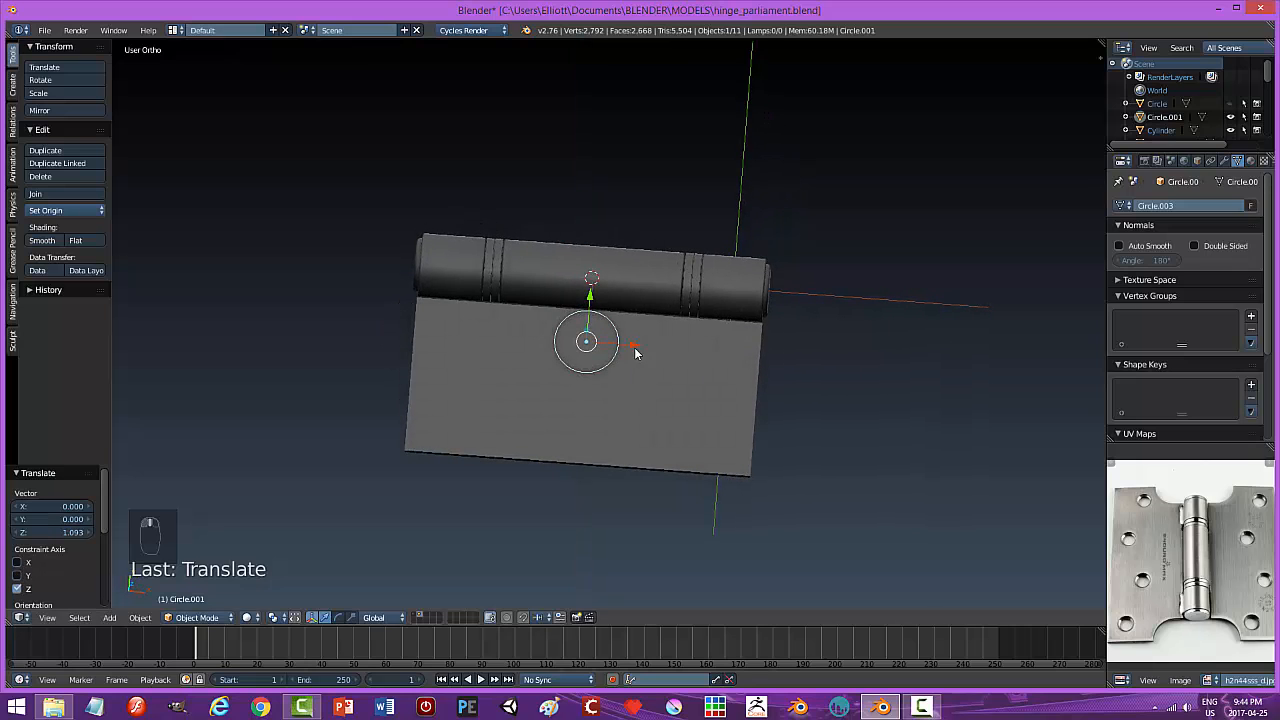
Move the circle 5.359 and a further 0.062 along X to centre it on the leaf's short edge, and enter Edit Mode.
{"action": "left_click_drag", "start_coordinate": [637, 352], "coordinate": [808, 375]}
{"action": "middle_click_drag", "start_coordinate": [808, 375], "coordinate": [831, 387]}
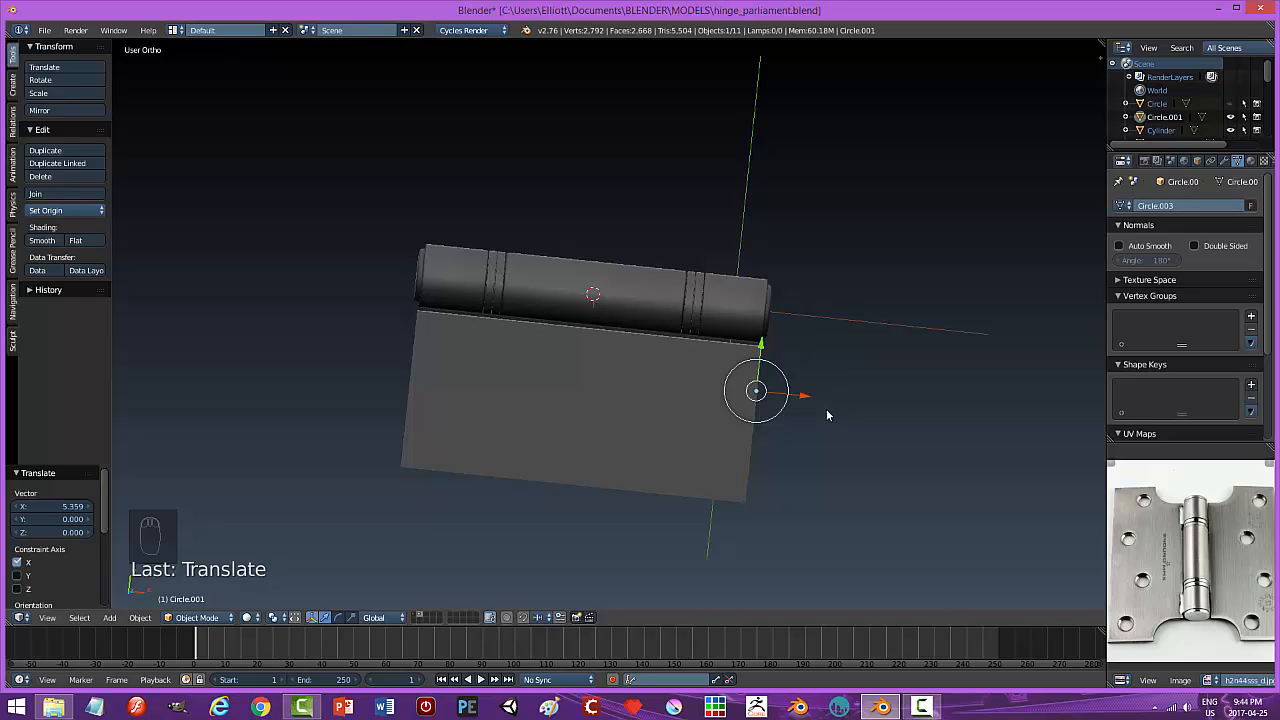
{"action": "key", "text": "KP_7"}
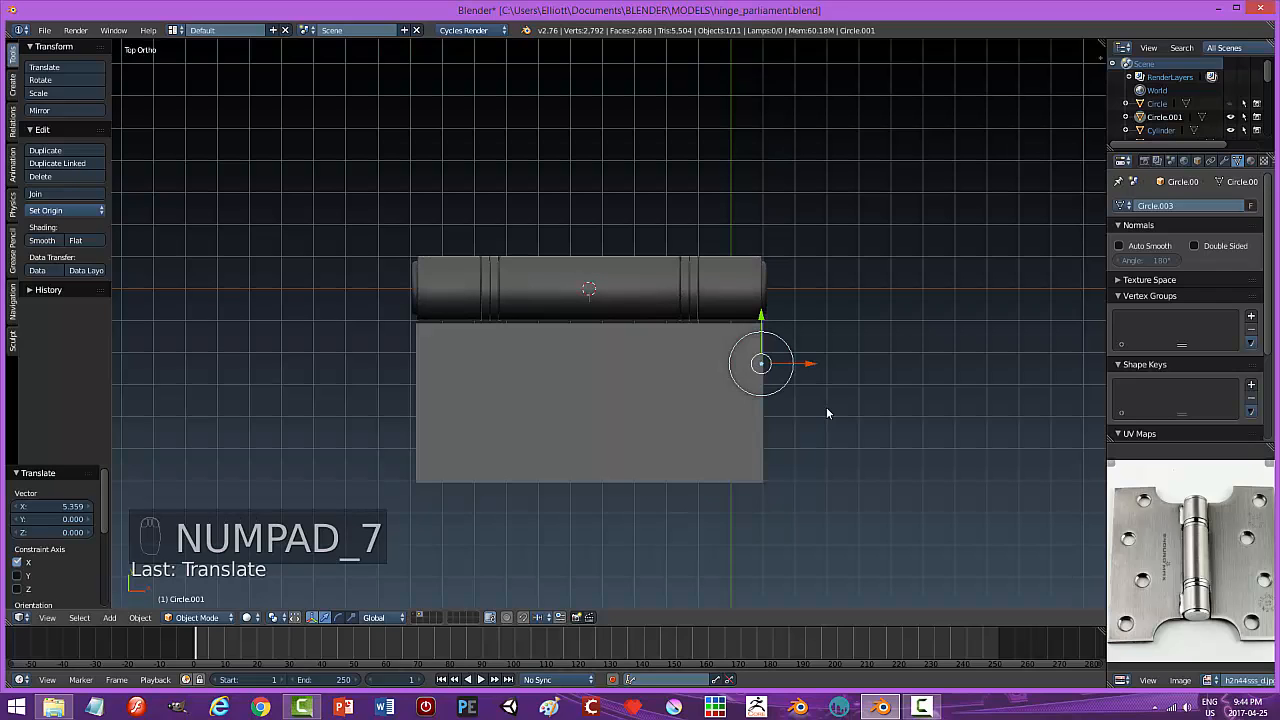
{"action": "left_click_drag", "start_coordinate": [808, 368], "coordinate": [810, 369]}
{"action": "key", "text": "Tab"}
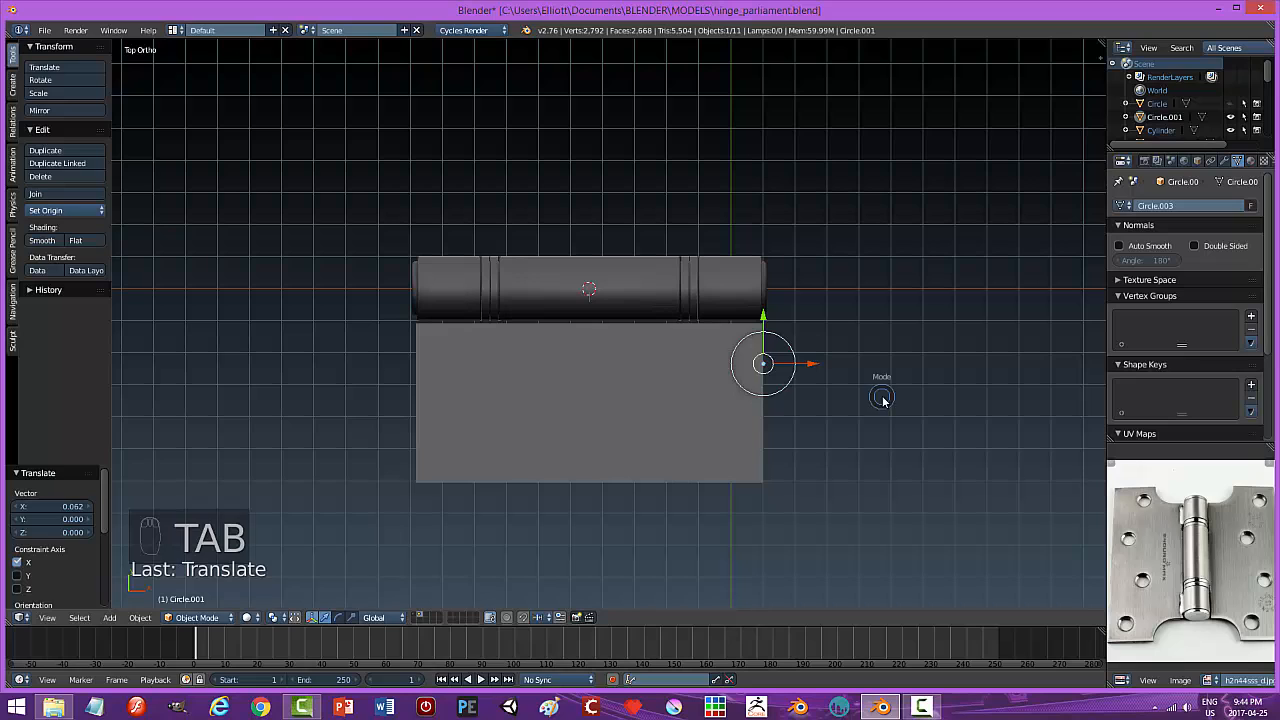
{"action": "left_click", "coordinate": [975, 398]}
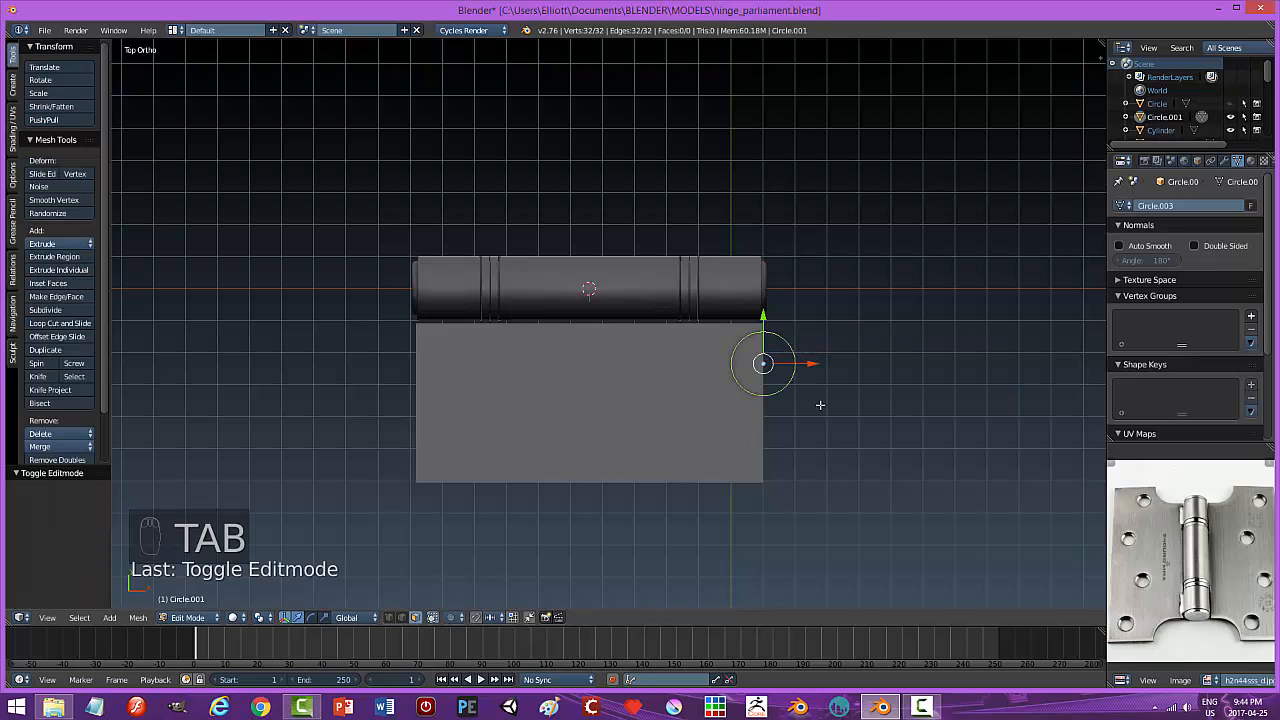
Delete the vertices of the circle's half nearest the barrel, leaving an open arc over the leaf's short edge.
{"action": "key", "text": "ctrl+Tab"}
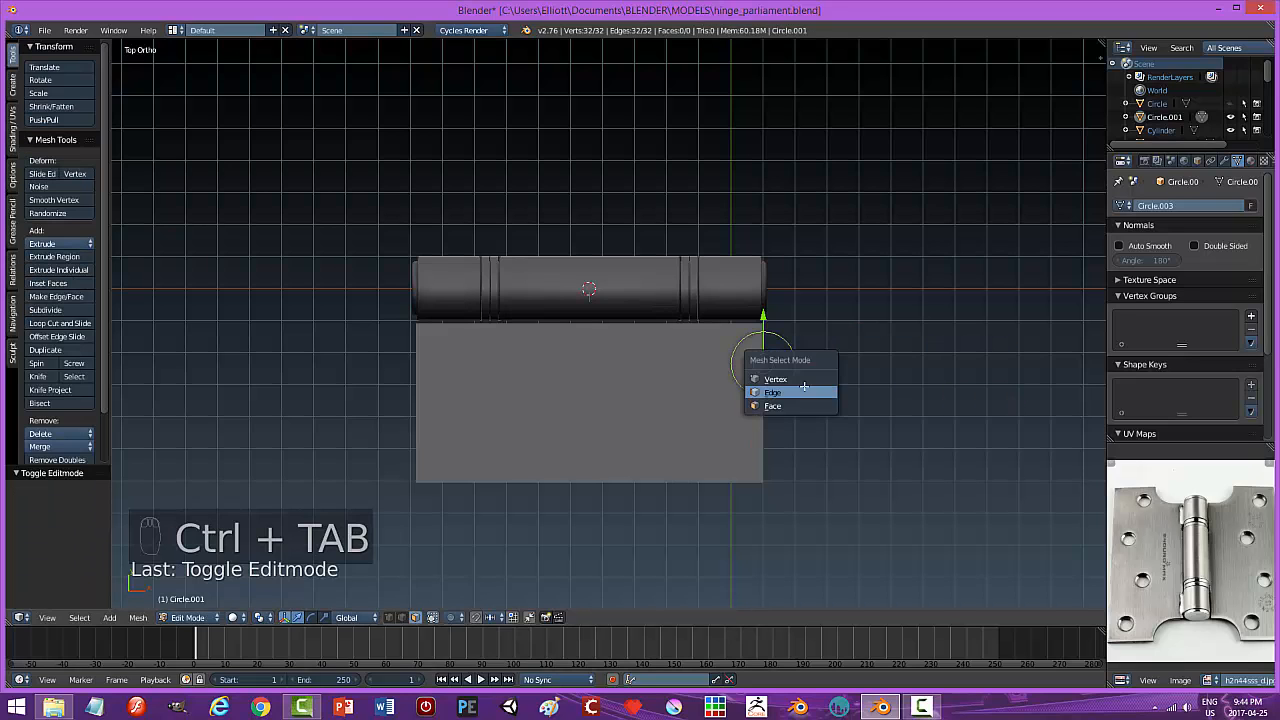
{"action": "left_click", "coordinate": [845, 382]}
{"action": "key", "text": "a"}
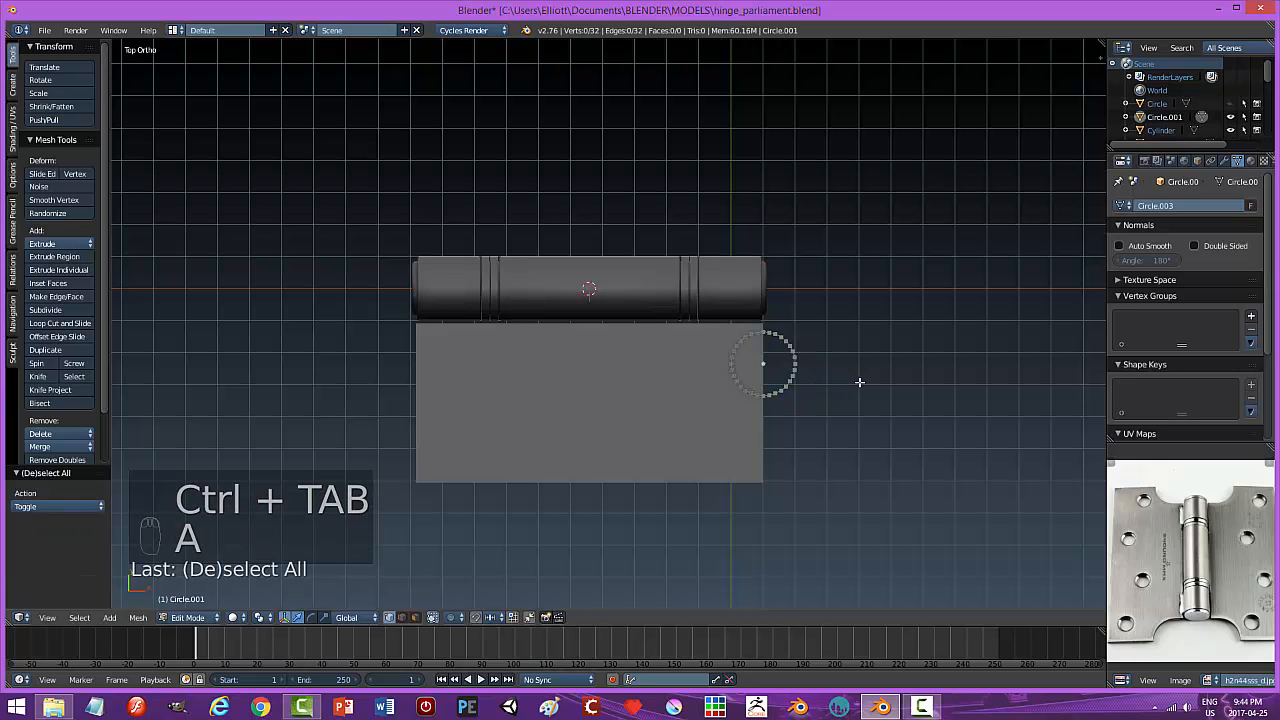
{"action": "scroll", "coordinate": [859, 382], "scroll_direction": "up", "scroll_amount": 3}
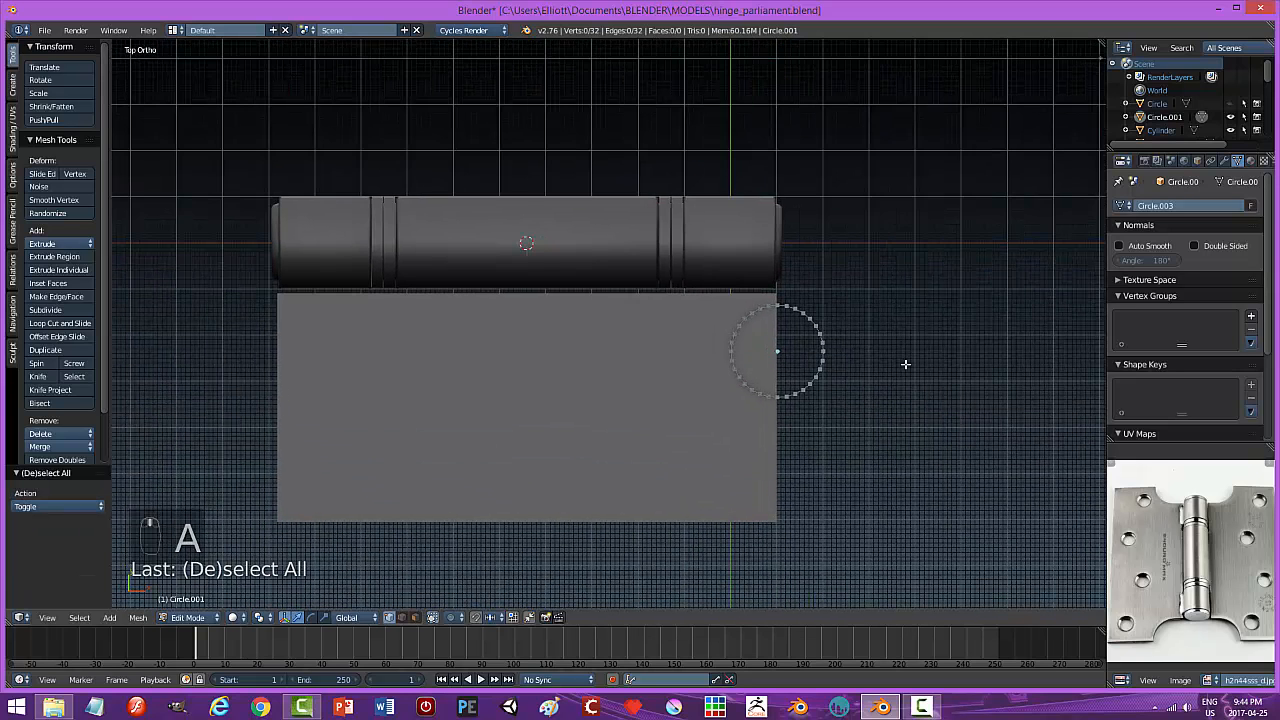
{"action": "key", "text": "b"}
{"action": "left_click_drag", "start_coordinate": [657, 251], "coordinate": [887, 350]}
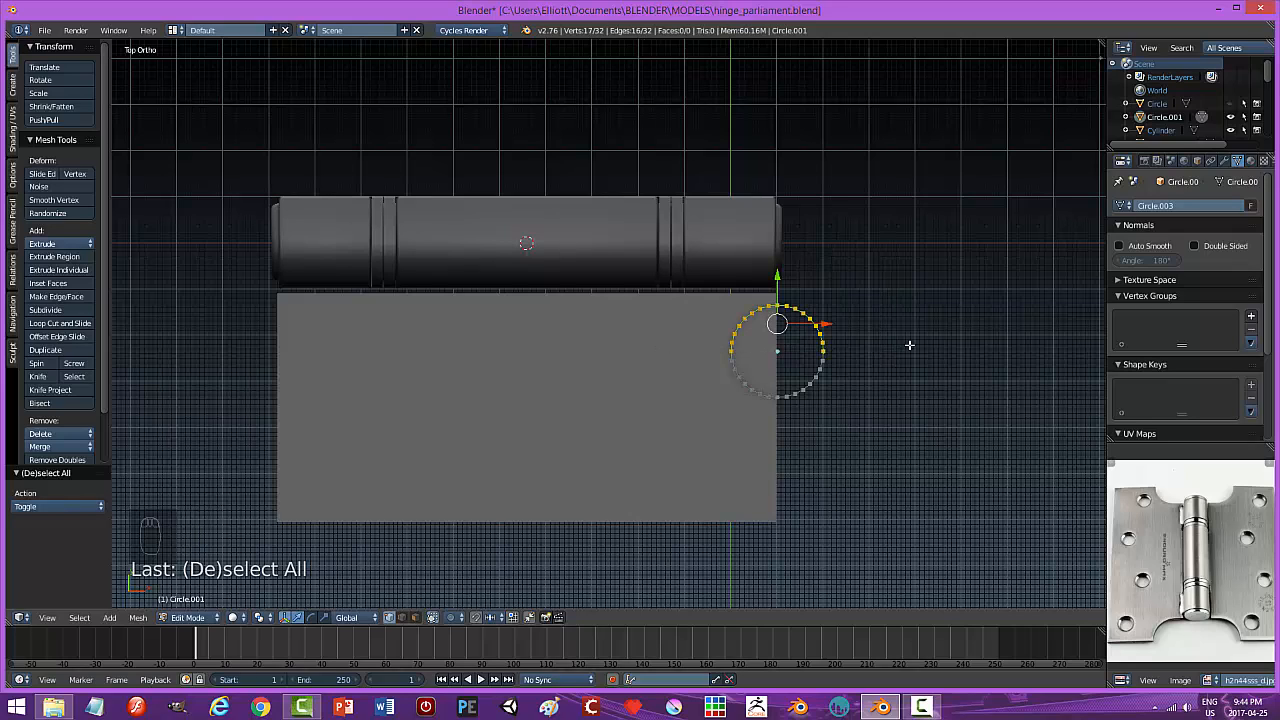
{"action": "key", "text": "x"}
{"action": "left_click", "coordinate": [884, 317]}
Extrude the arc's two end vertices along Y to the barrel's centreline and join them with an edge.
{"action": "right_click", "coordinate": [729, 360]}
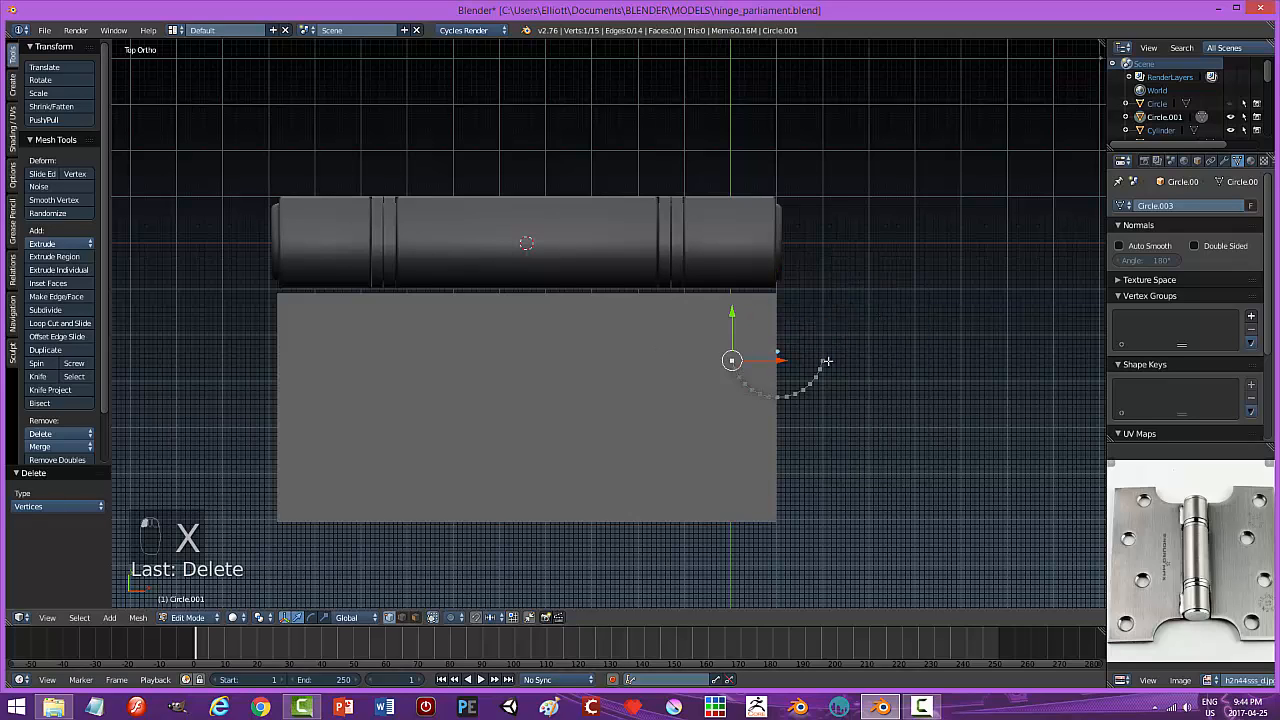
{"action": "right_click", "coordinate": [832, 359], "text": "shift"}
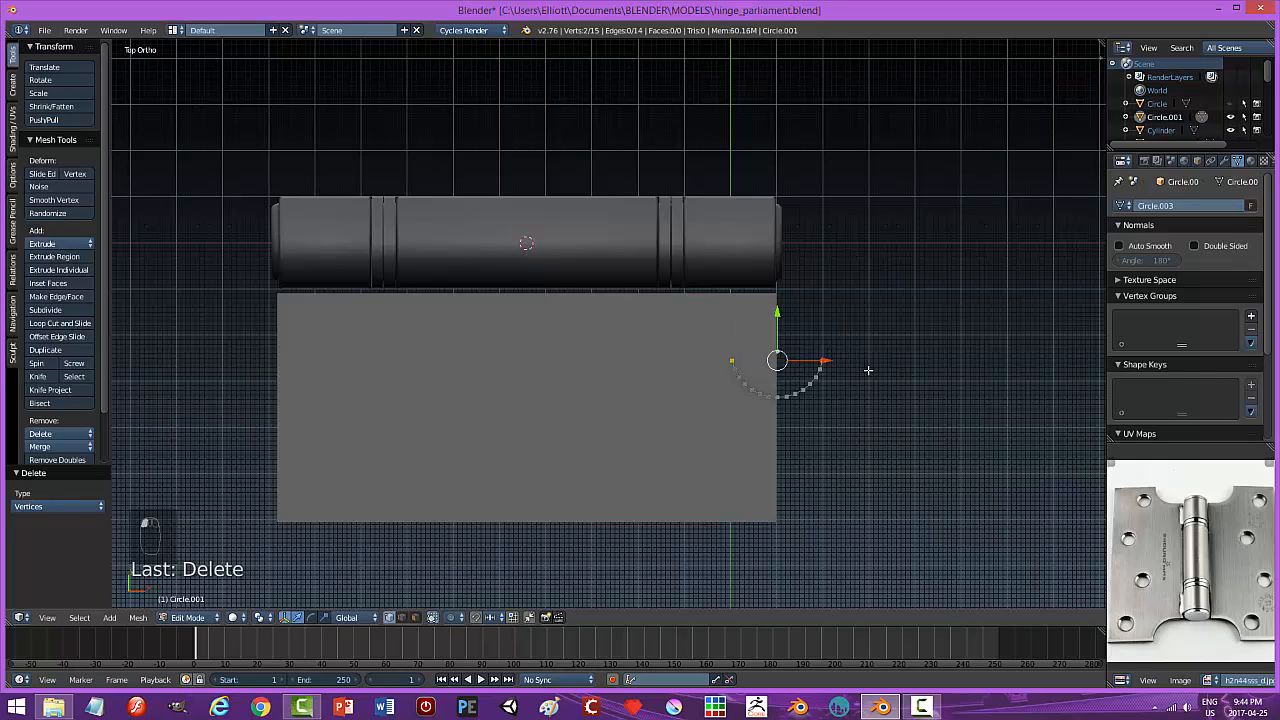
{"action": "key", "text": "e"}
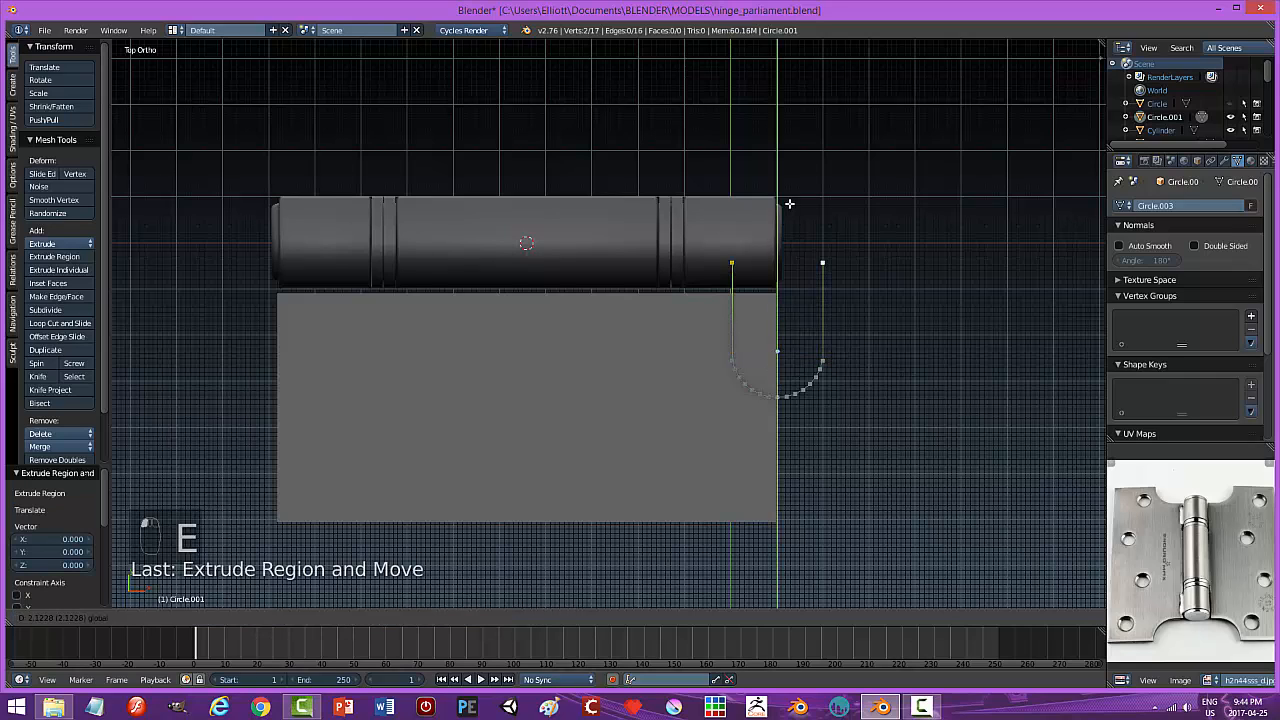
{"action": "left_click", "coordinate": [843, 231]}
{"action": "key", "text": "f"}
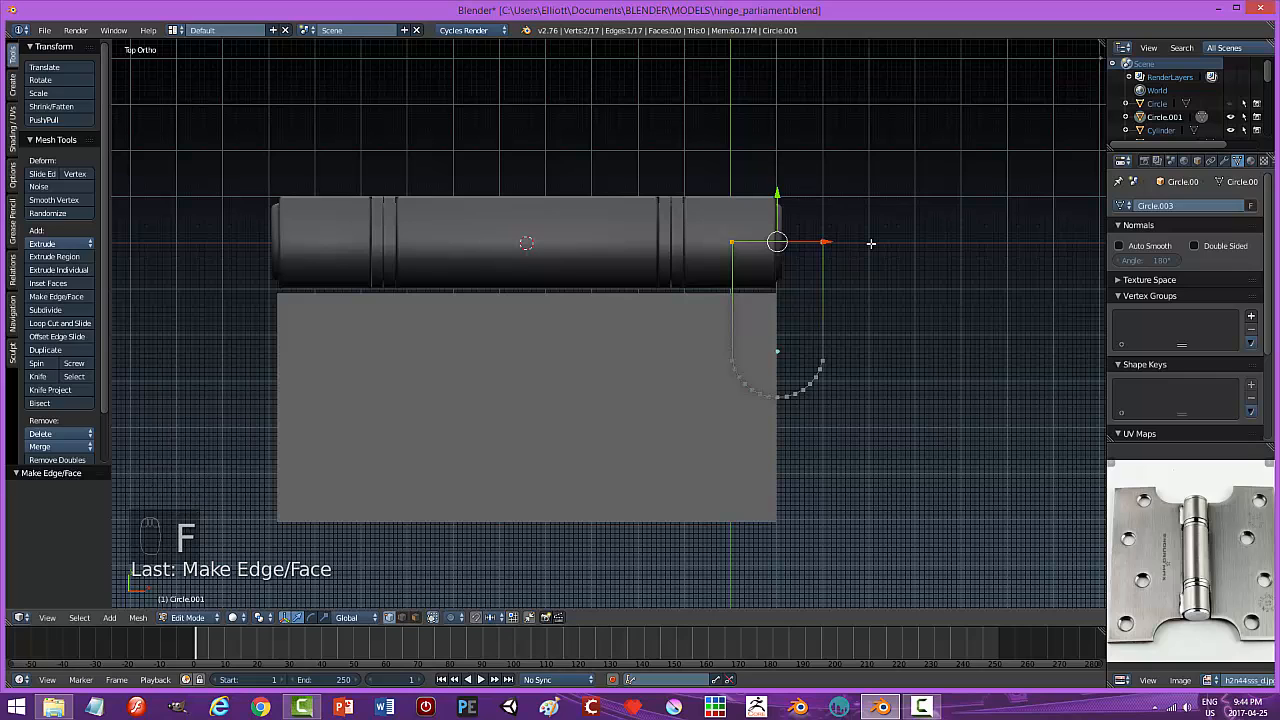
Fill the closed U-shaped outline with a face and extrude it upward into a solid cutter block.
{"action": "key", "text": "a"}
{"action": "key", "text": "a"}
{"action": "key", "text": "a"}
{"action": "middle_click_drag", "start_coordinate": [912, 406], "coordinate": [906, 363]}
{"action": "key", "text": "f"}
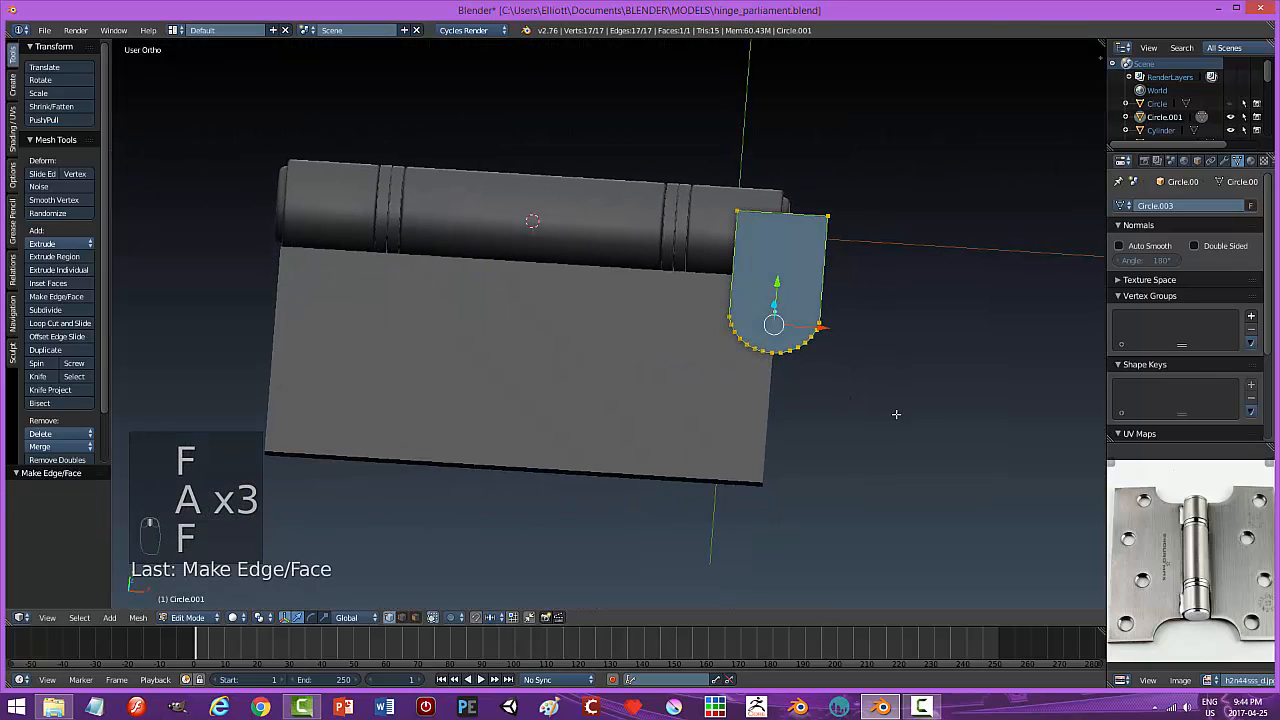
{"action": "middle_click_drag", "start_coordinate": [894, 417], "coordinate": [886, 346]}
{"action": "key", "text": "e"}
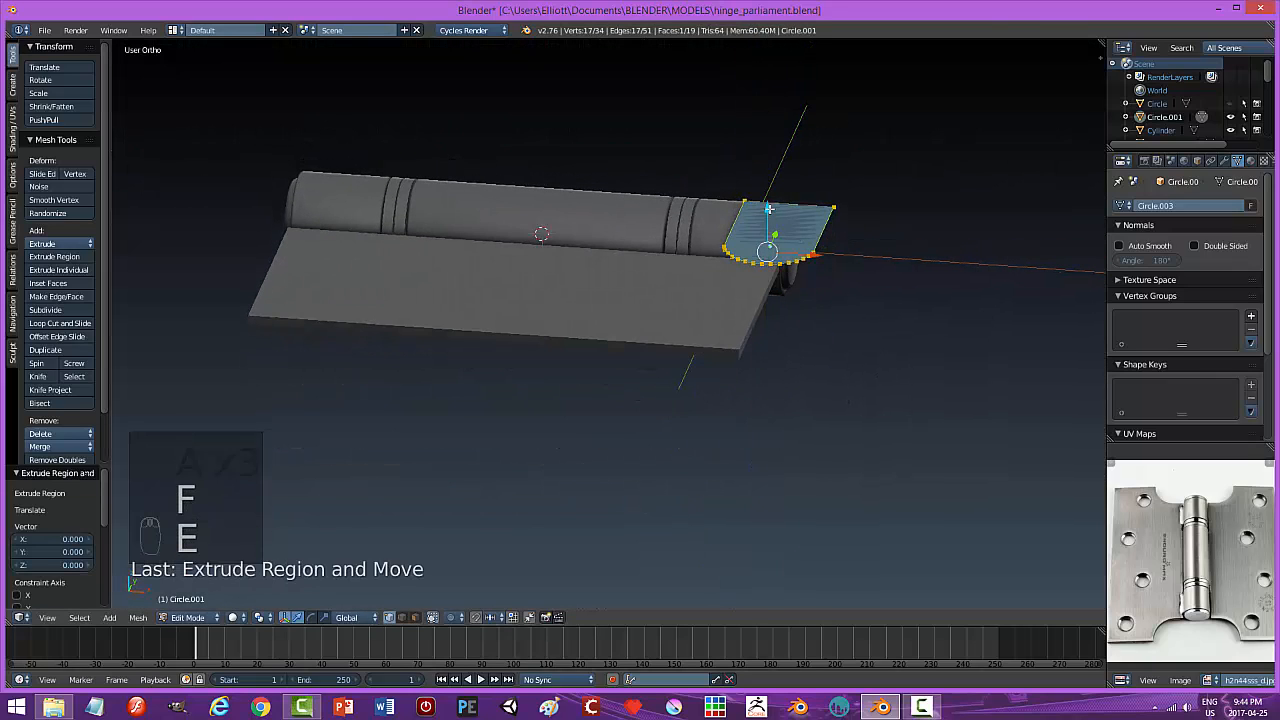
{"action": "left_click", "coordinate": [768, 148]}
Recalculate the normals of the whole cutter to face outside and return to Object Mode.
{"action": "key", "text": "a"}
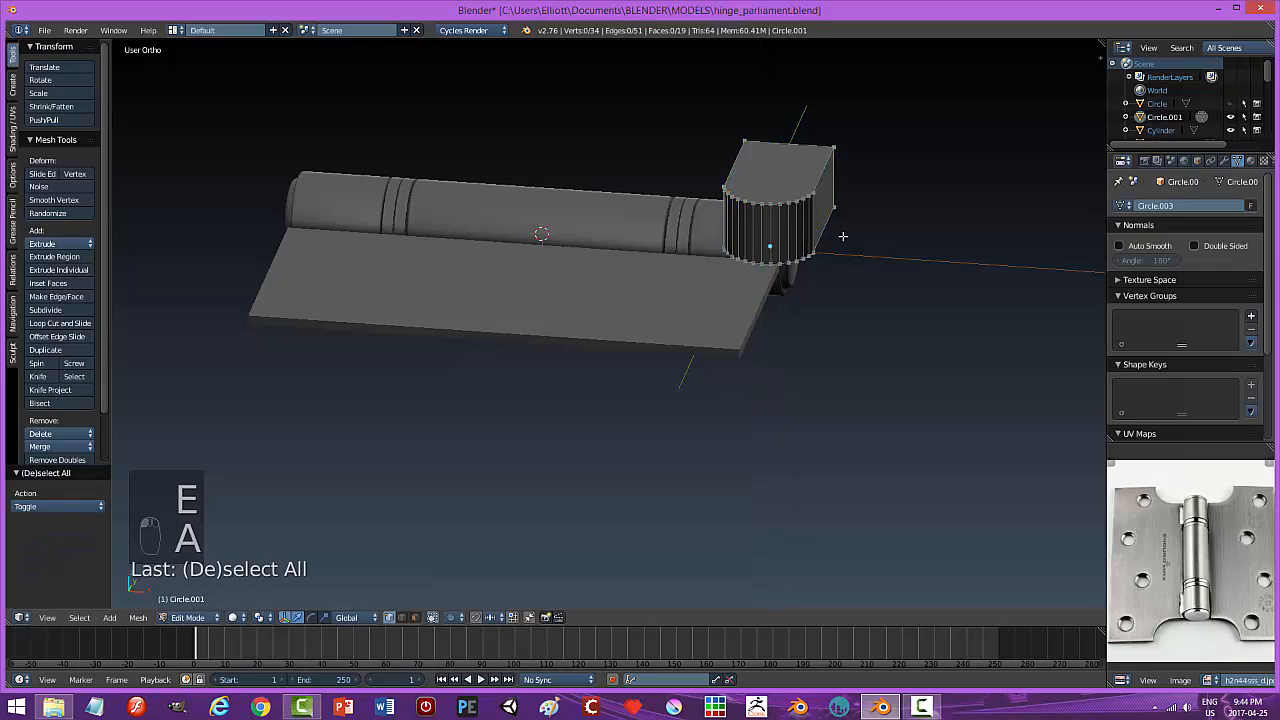
{"action": "key", "text": "a"}
{"action": "left_click", "coordinate": [137, 617]}
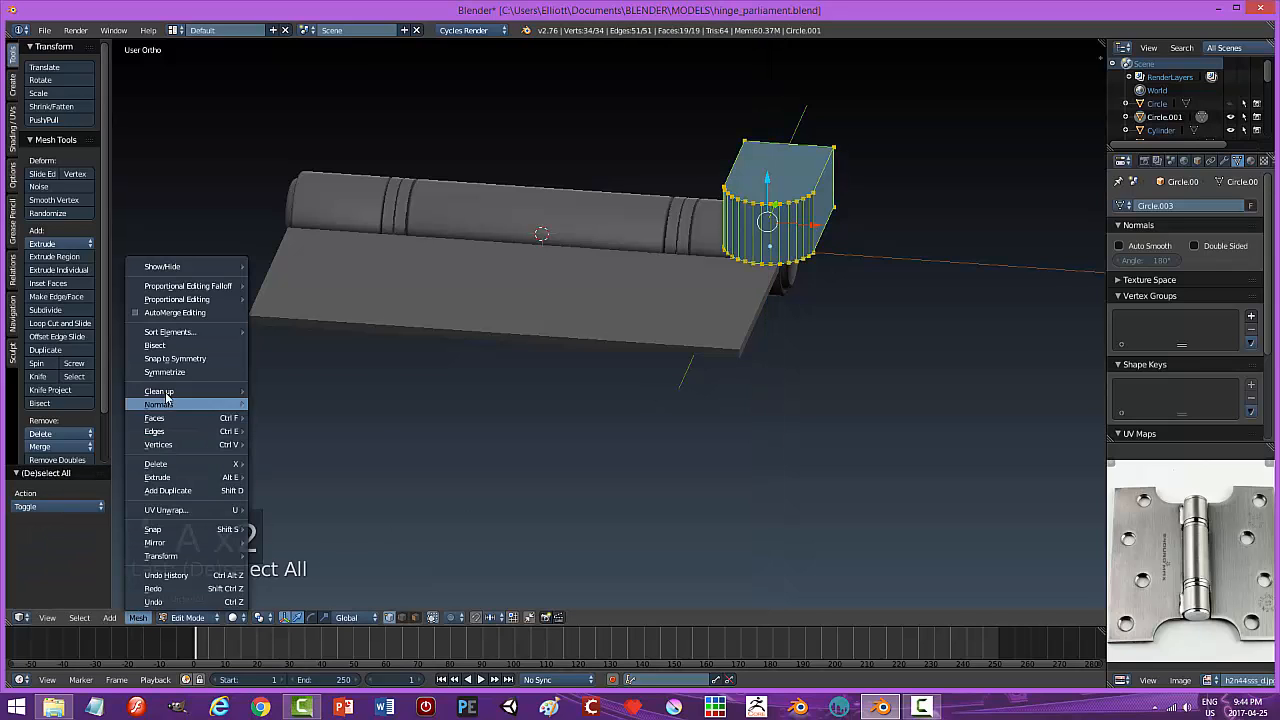
{"action": "mouse_move", "coordinate": [220, 405]}
{"action": "left_click", "coordinate": [262, 408]}
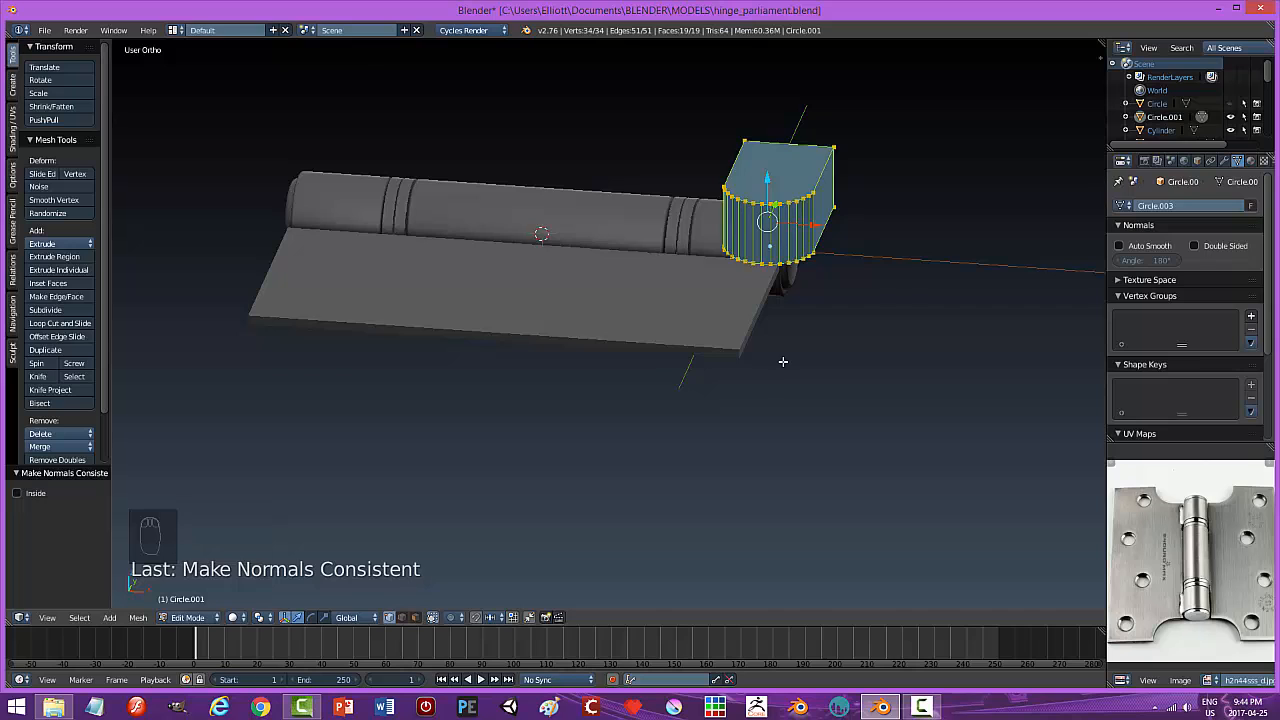
{"action": "key", "text": "a"}
{"action": "key", "text": "Tab"}
Lower the cutter 1.24 along Z through the leaf and shift it along Y away from the barrel.
{"action": "left_click", "coordinate": [683, 362]}
{"action": "left_click_drag", "start_coordinate": [772, 207], "coordinate": [770, 258]}
{"action": "key", "text": "KP_7"}
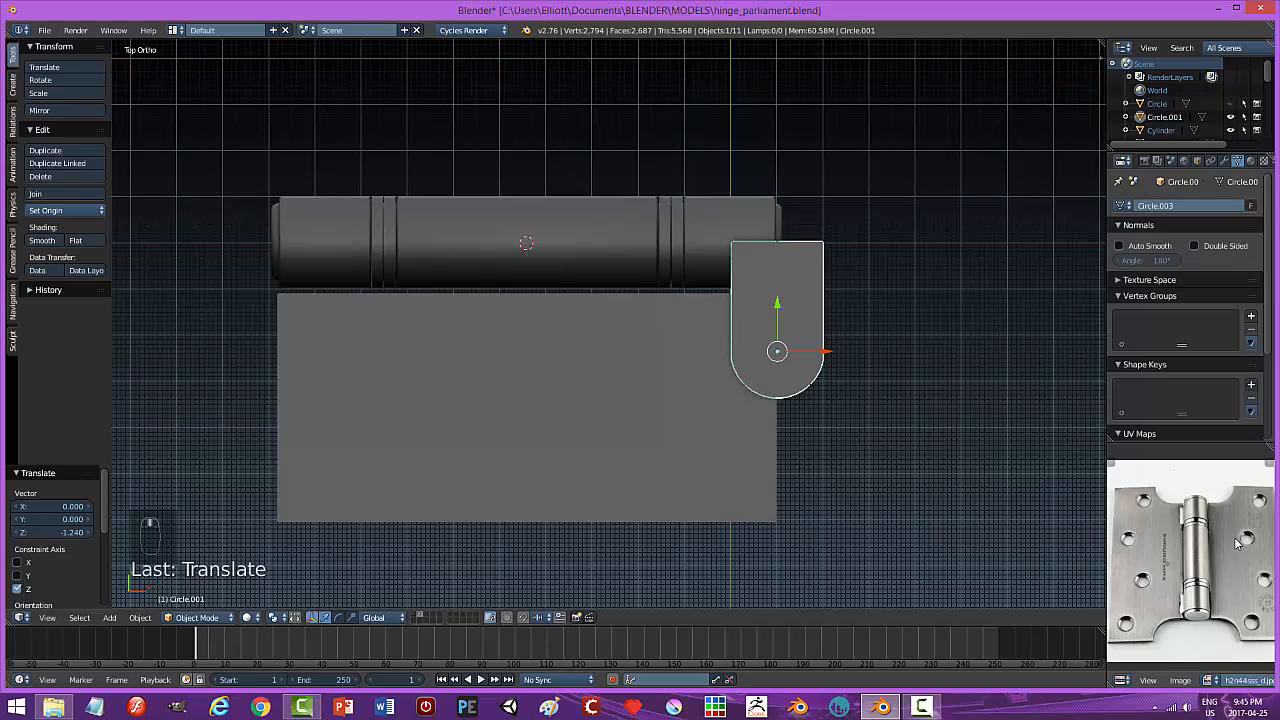
{"action": "middle_click_drag", "start_coordinate": [1237, 543], "coordinate": [1223, 541]}
{"action": "mouse_move", "coordinate": [776, 310]}
{"action": "left_mouse_down"}
{"action": "mouse_move", "coordinate": [779, 354]}
{"action": "mouse_move", "coordinate": [777, 329]}
{"action": "left_mouse_up"}
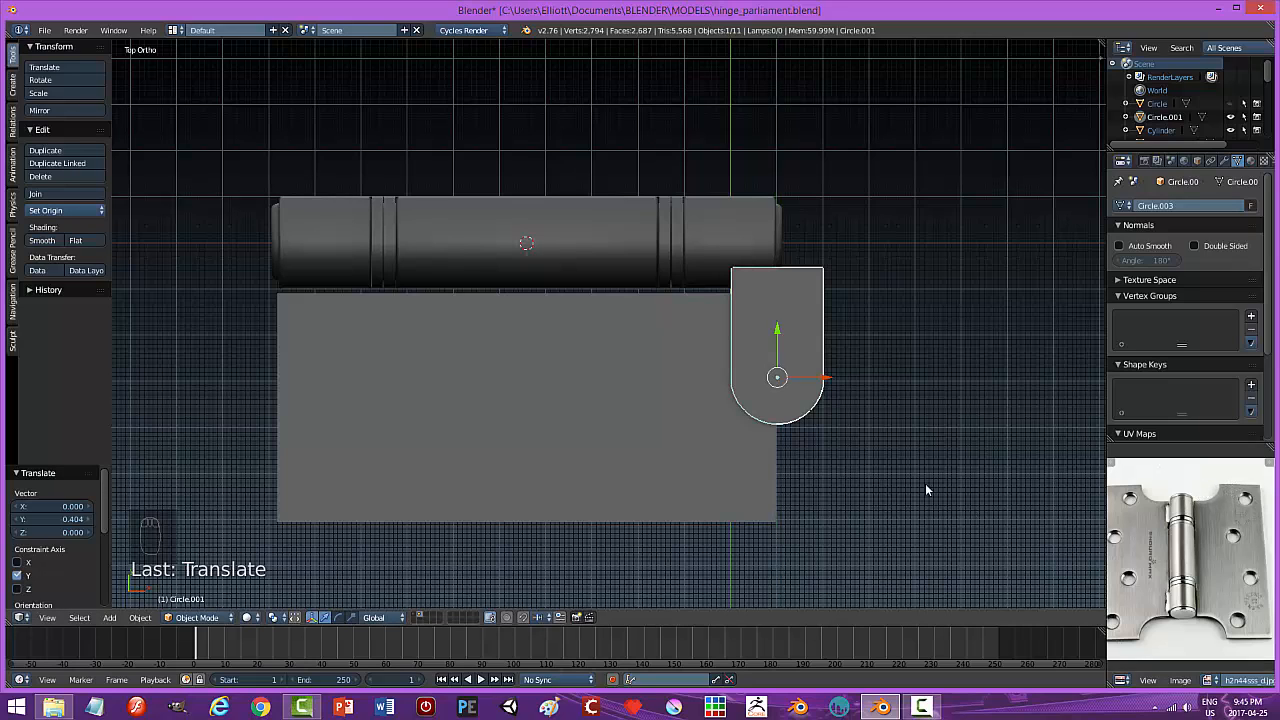
Pull the leaf plate's long outer edge face along Y toward the barrel, and return to Object Mode.
{"action": "middle_click_drag", "start_coordinate": [892, 466], "coordinate": [676, 478]}
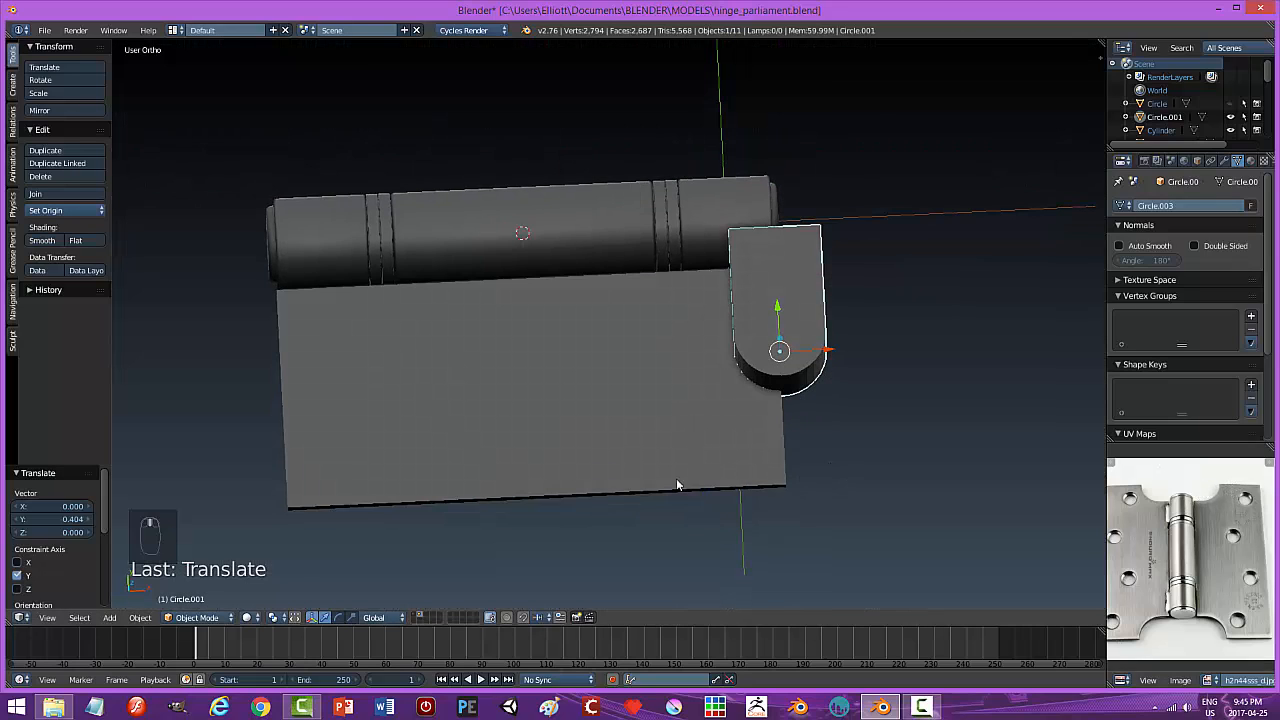
{"action": "right_click", "coordinate": [676, 480]}
{"action": "key", "text": "Tab"}
{"action": "middle_click_drag", "start_coordinate": [789, 509], "coordinate": [794, 460]}
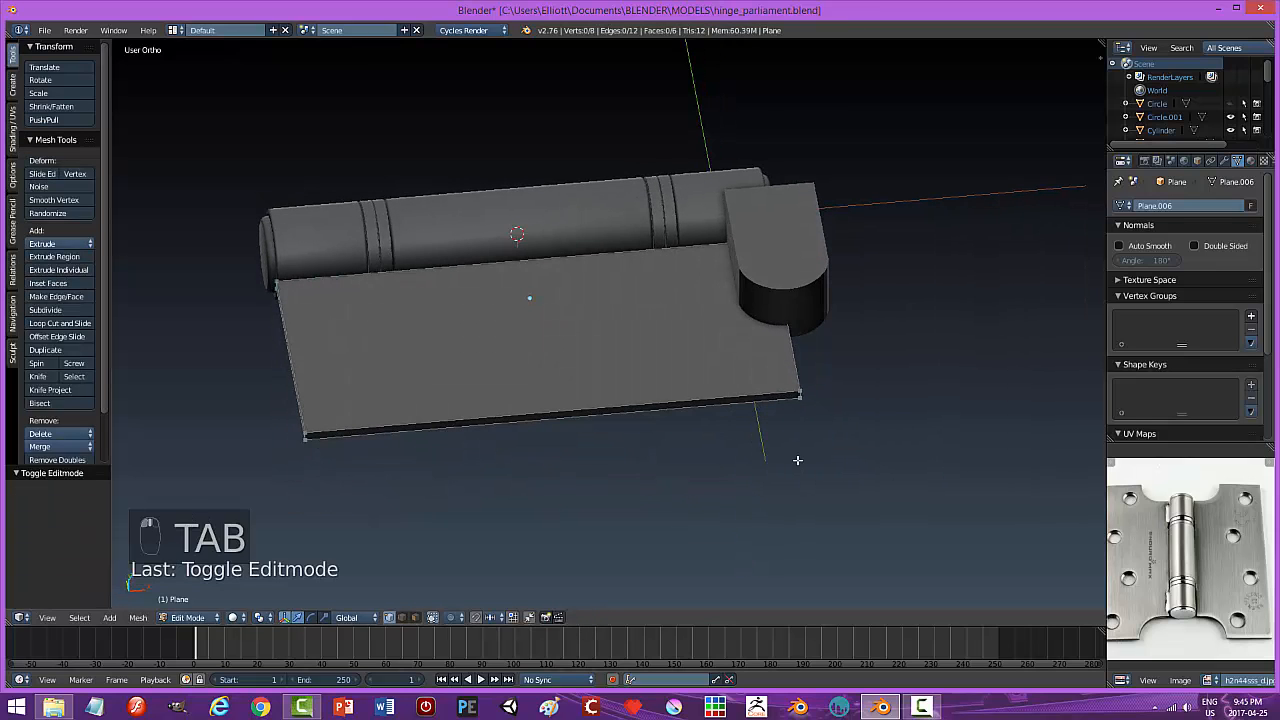
{"action": "key", "text": "ctrl+Tab"}
{"action": "left_click", "coordinate": [760, 488]}
{"action": "right_click", "coordinate": [672, 408]}
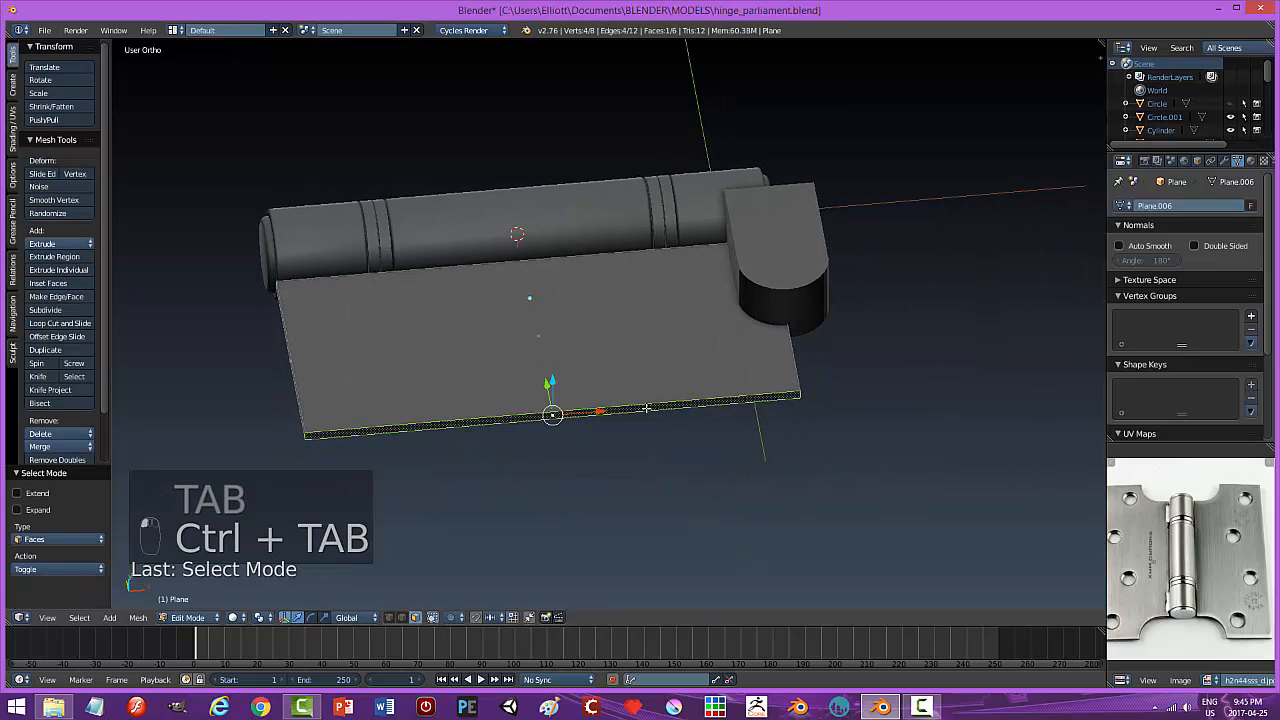
{"action": "middle_click_drag", "start_coordinate": [631, 399], "coordinate": [606, 440]}
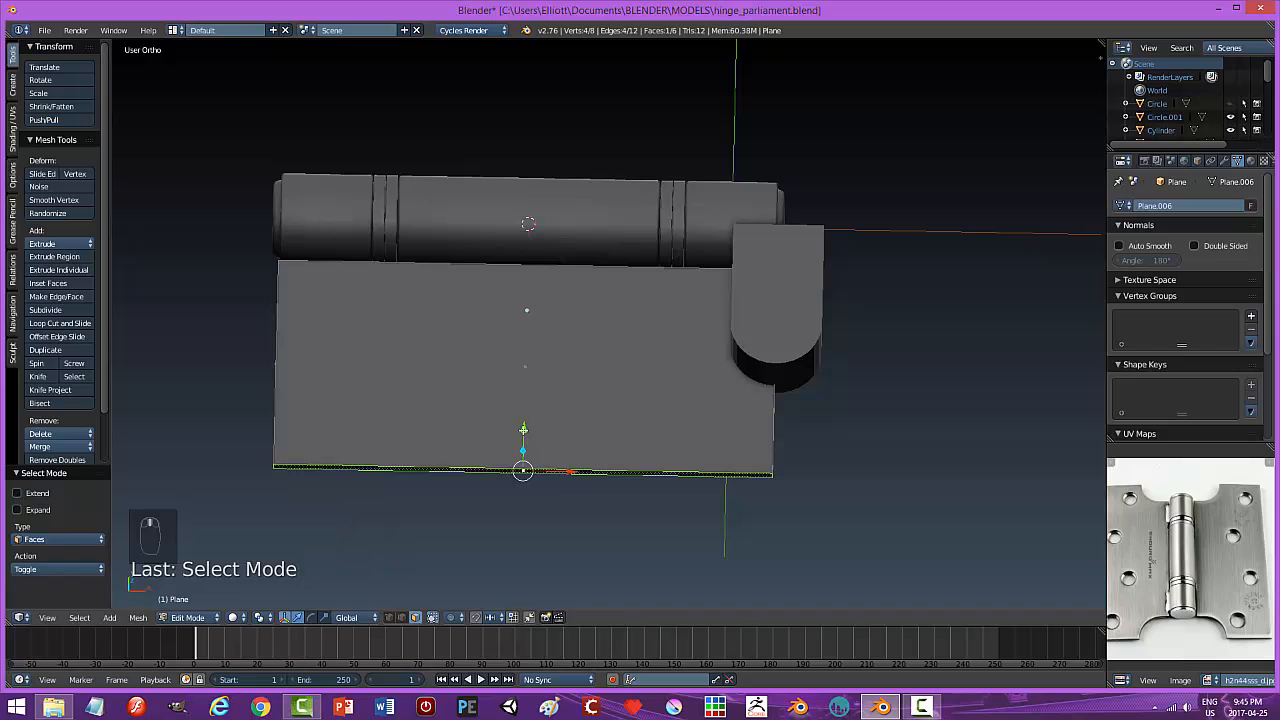
{"action": "middle_click_drag", "start_coordinate": [524, 430], "coordinate": [470, 373]}
{"action": "left_click_drag", "start_coordinate": [453, 344], "coordinate": [470, 330]}
{"action": "key", "text": "a"}
{"action": "key", "text": "Tab"}
{"action": "left_click", "coordinate": [564, 366]}
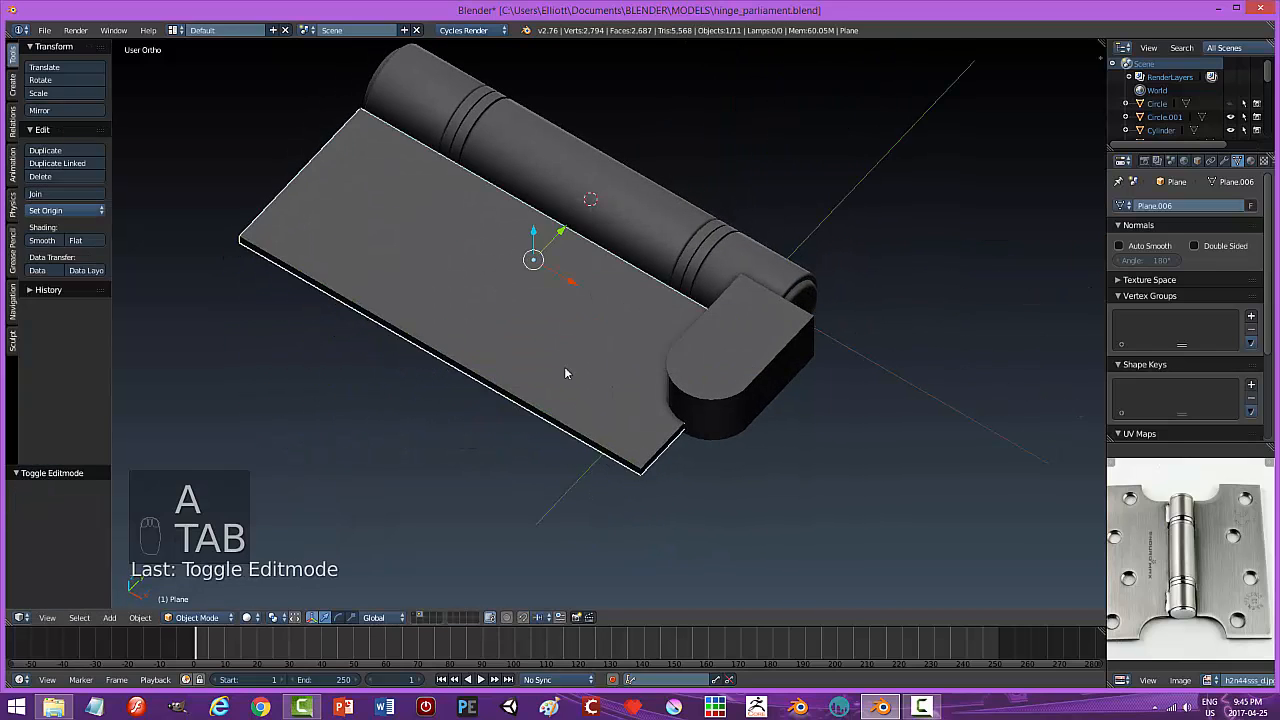
Move the cutter 0.347 along Y toward the barrel in top view.
{"action": "middle_click_drag", "start_coordinate": [564, 366], "coordinate": [816, 442]}
{"action": "key", "text": "KP_7"}
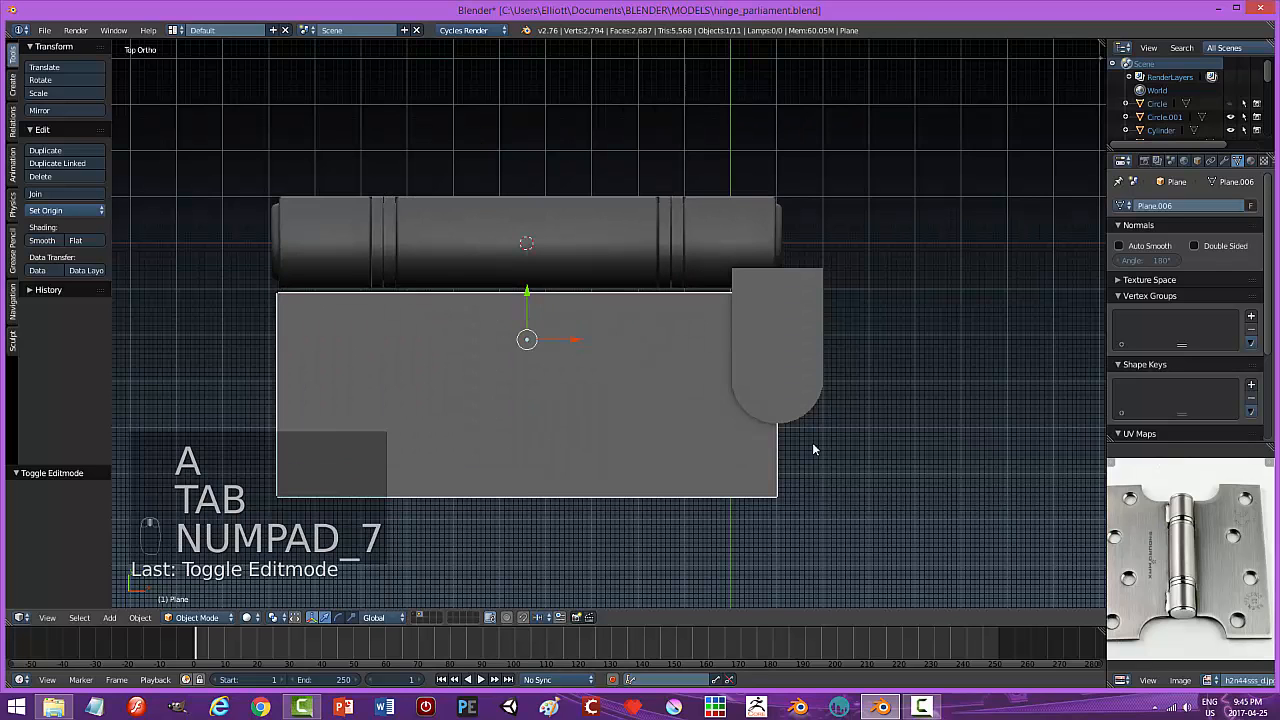
{"action": "right_click", "coordinate": [780, 367]}
{"action": "left_click_drag", "start_coordinate": [780, 335], "coordinate": [783, 319]}
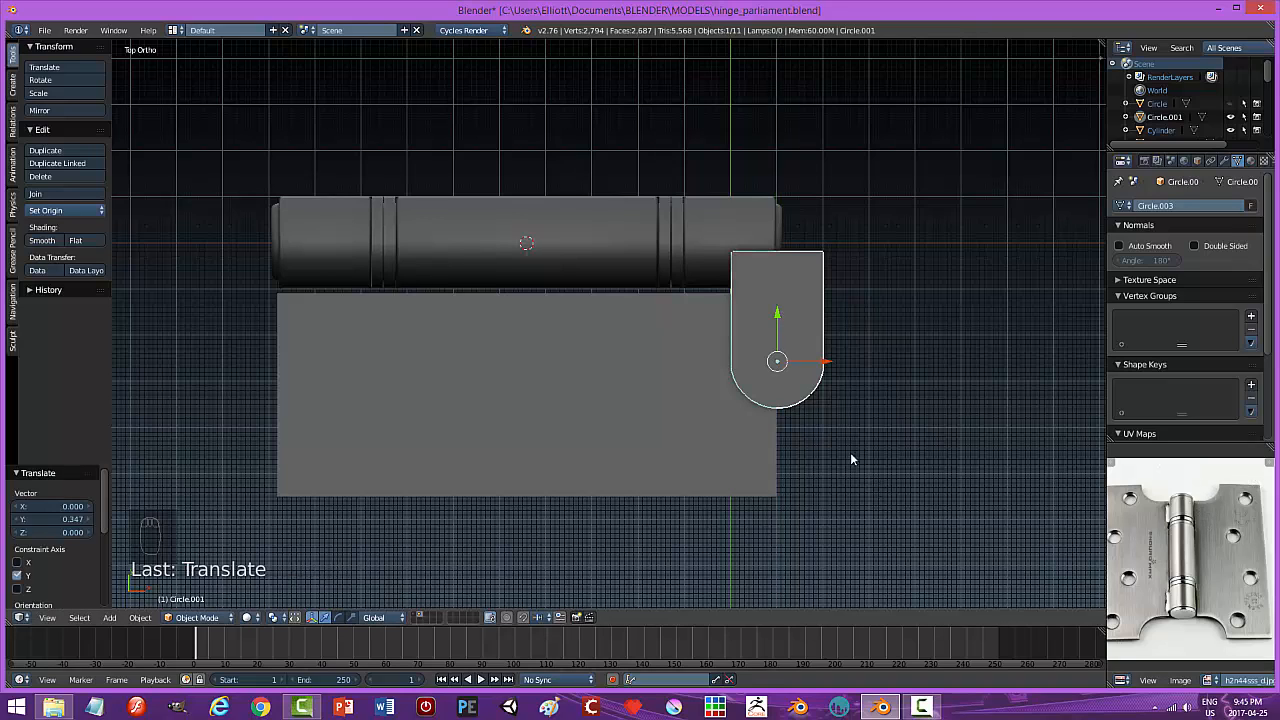
{"action": "key", "text": "shift+d"}
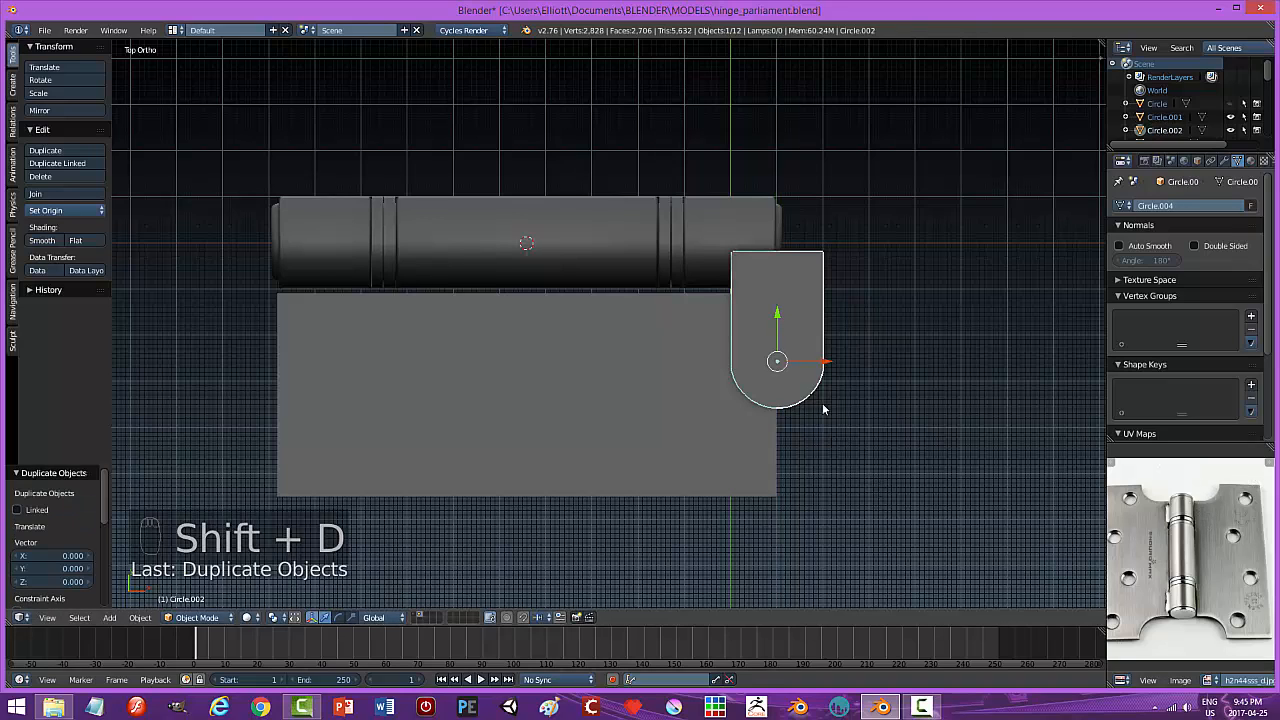
{"action": "key", "text": "x"}
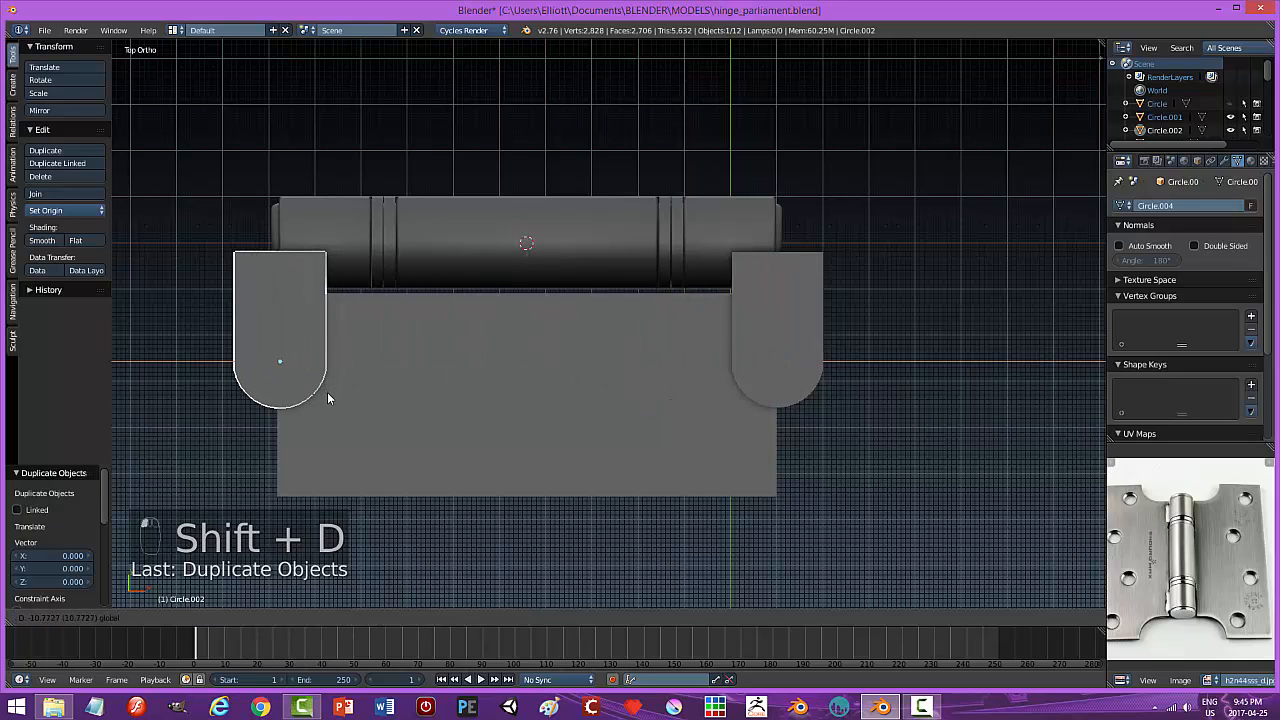
{"action": "left_click", "coordinate": [326, 393]}
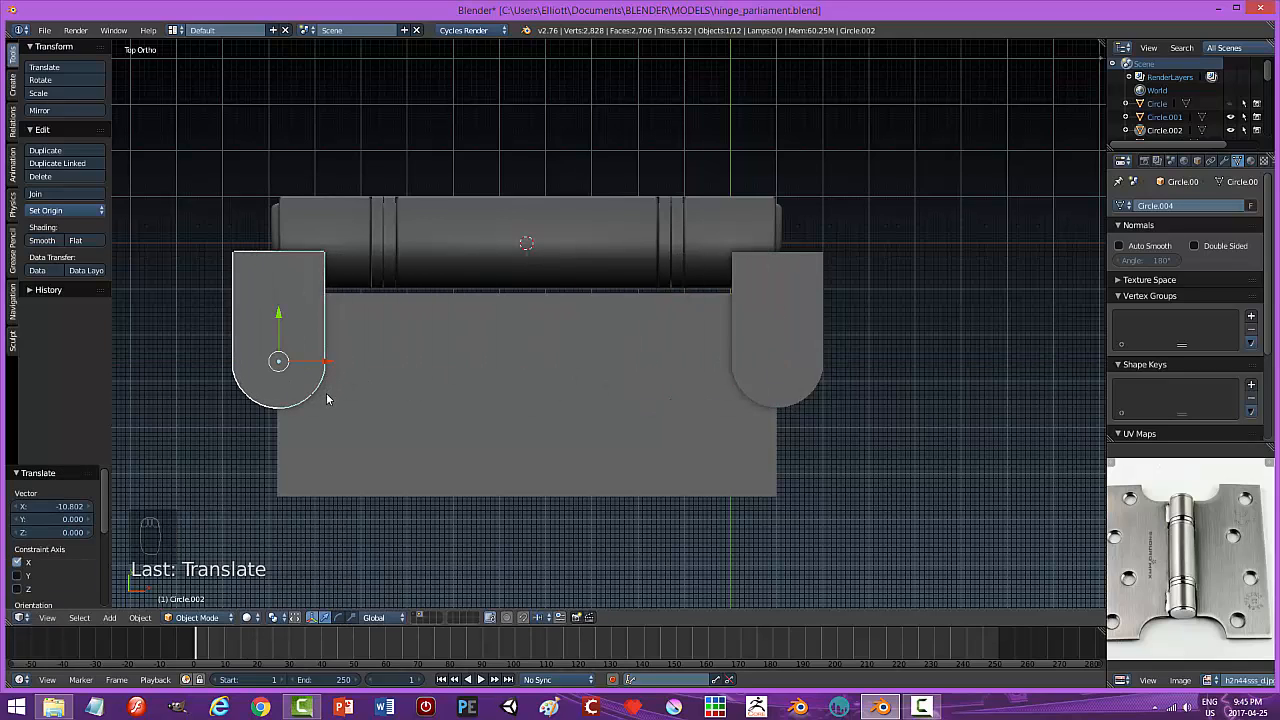
{"action": "key", "text": "x"}
{"action": "left_click", "coordinate": [445, 396]}
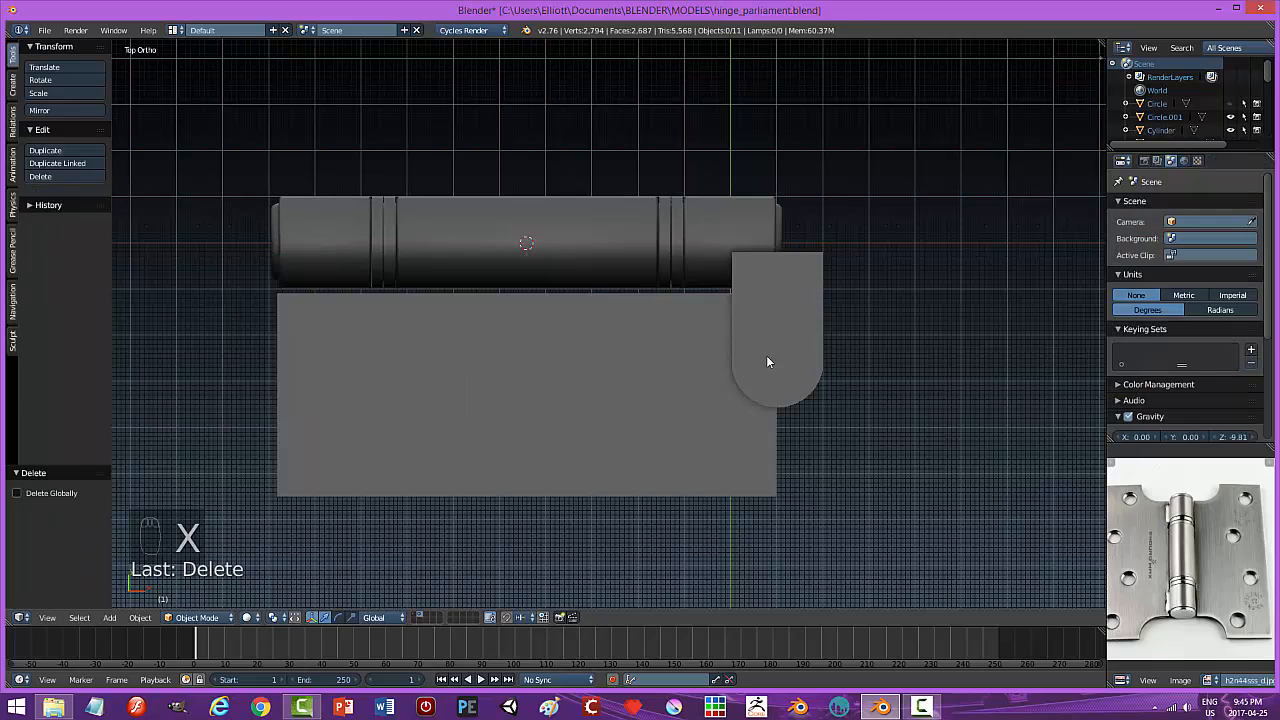
Add a Mirror modifier to the cutter block.
{"action": "left_click", "coordinate": [768, 360]}
{"action": "left_click", "coordinate": [1223, 161]}
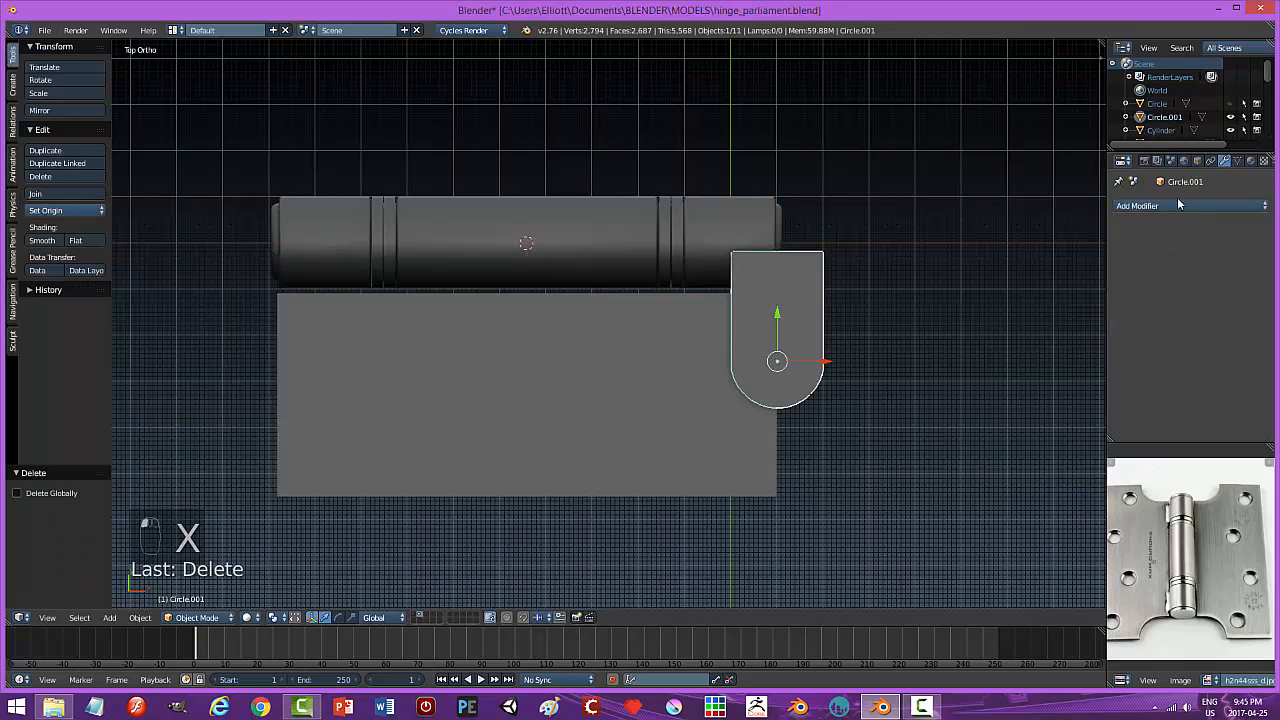
{"action": "left_click", "coordinate": [1150, 205]}
{"action": "left_click", "coordinate": [1016, 340]}
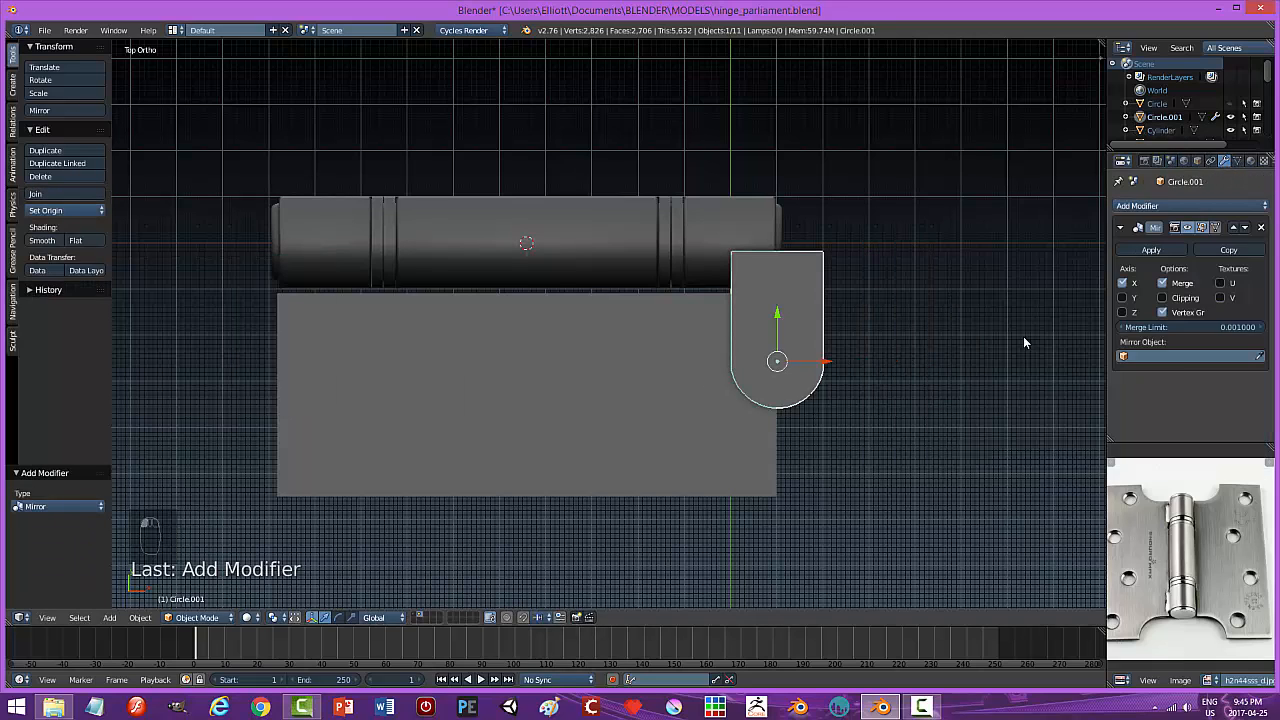
Mirror the cutter across X only, using the leaf plate (Plane) as the mirror object, and apply the modifier.
{"action": "right_click", "coordinate": [545, 380]}
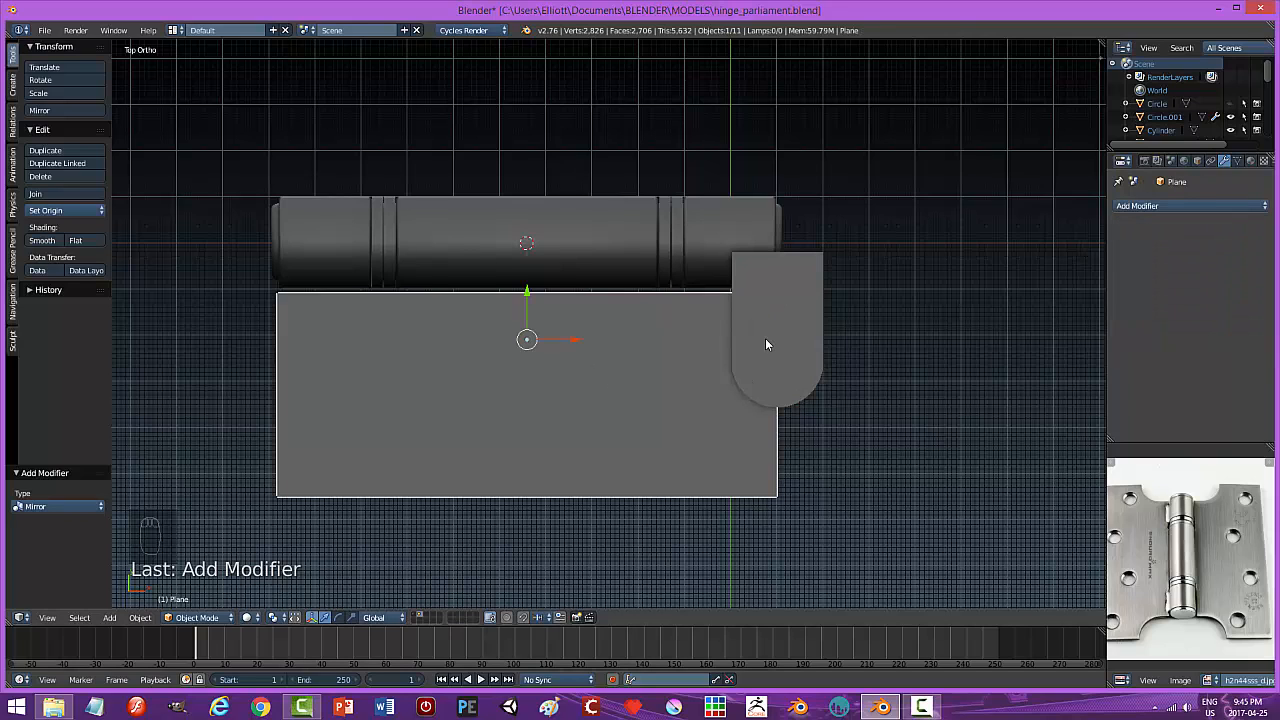
{"action": "key", "text": "ctrl+z"}
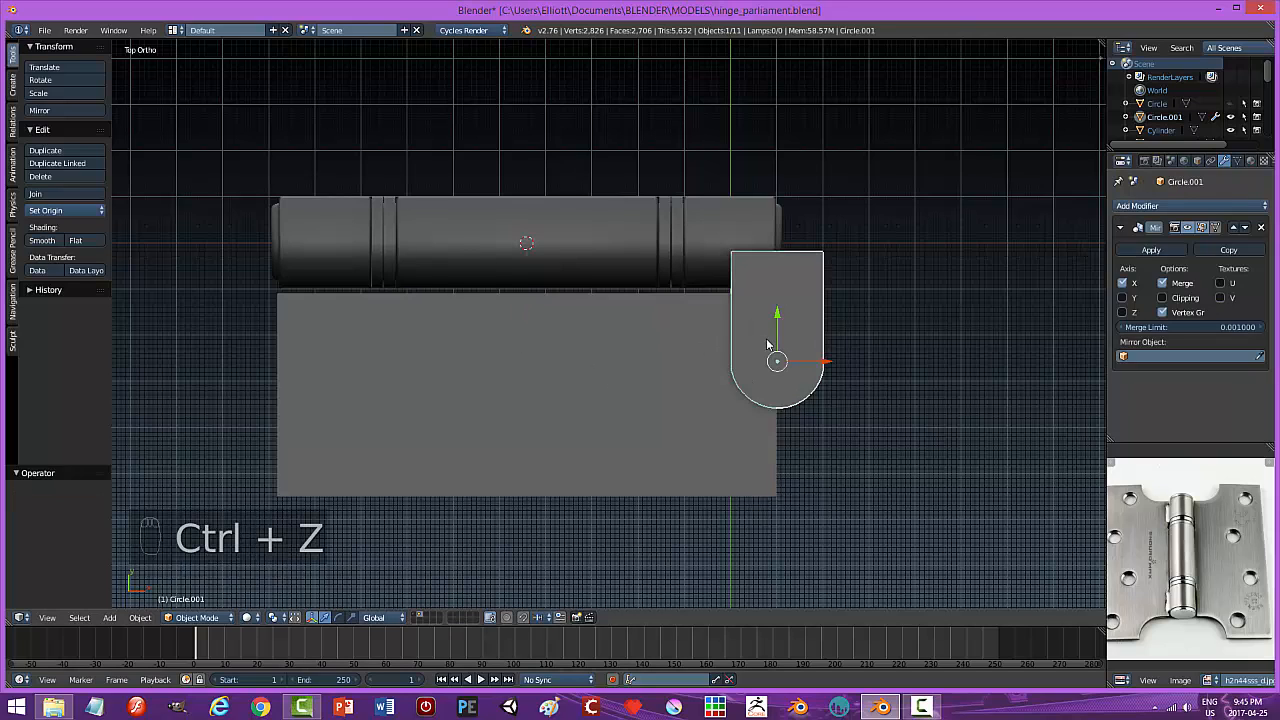
{"action": "left_click", "coordinate": [1123, 298]}
{"action": "left_click", "coordinate": [1123, 298]}
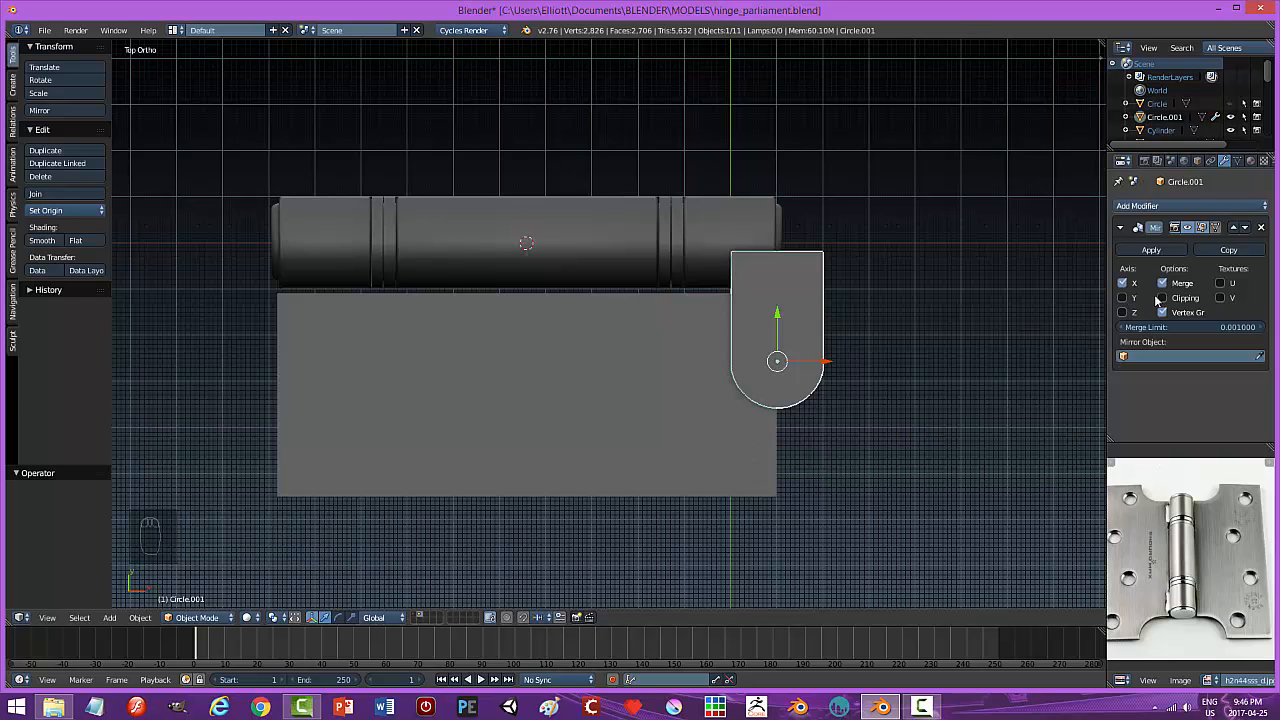
{"action": "left_click", "coordinate": [633, 347]}
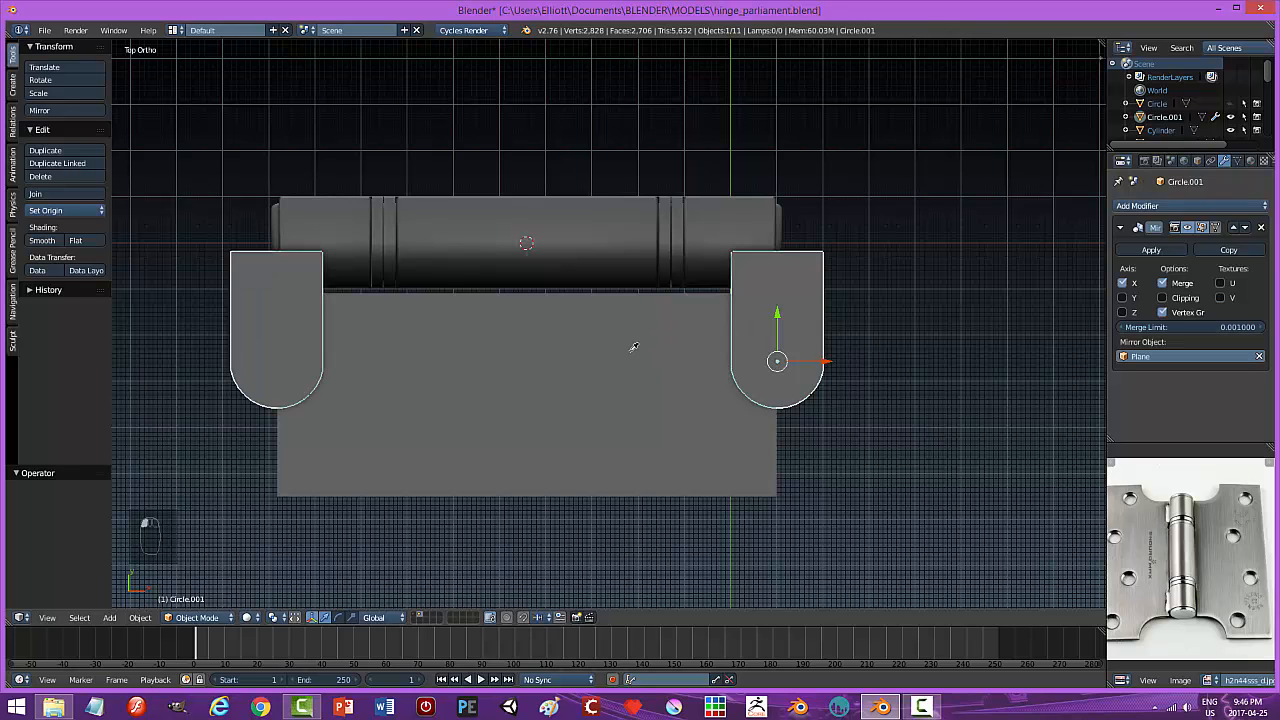
{"action": "left_click", "coordinate": [1158, 250]}
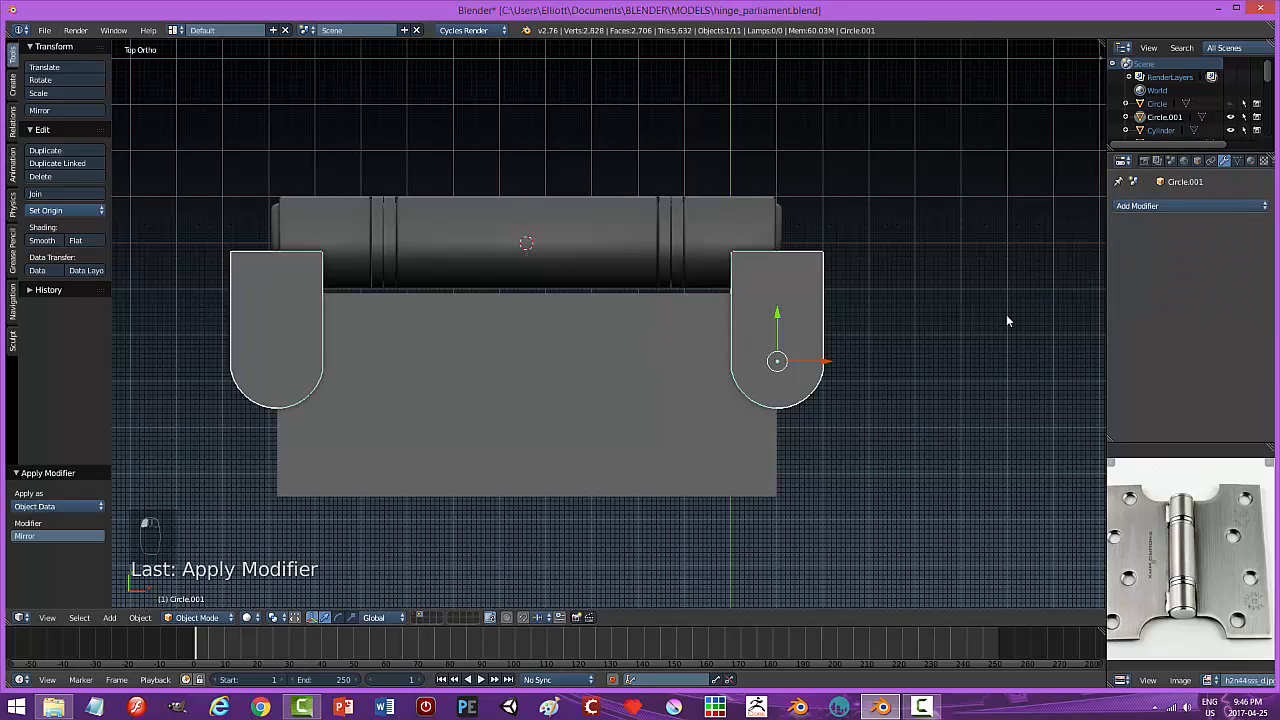
Cut the notches into the leaf plate with a Boolean Difference modifier using Circle.001, and apply it.
{"action": "middle_click_drag", "start_coordinate": [1006, 320], "coordinate": [846, 459]}
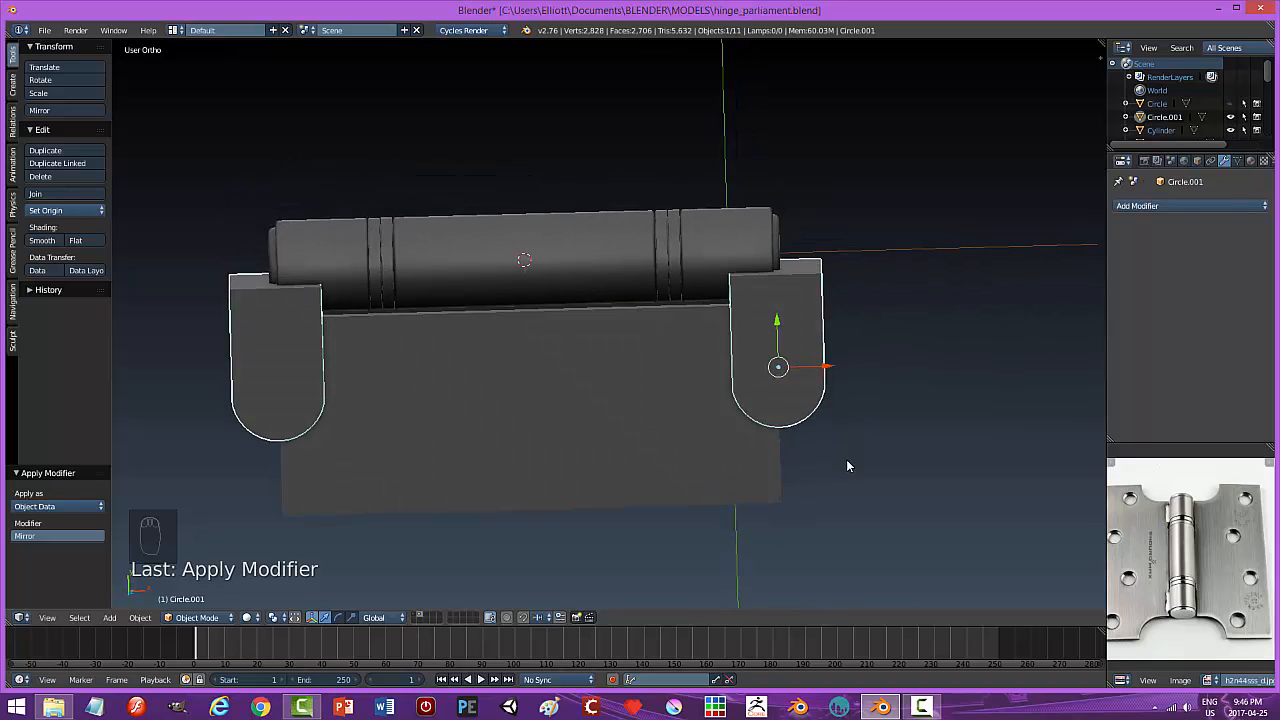
{"action": "right_click", "coordinate": [764, 430]}
{"action": "middle_click_drag", "start_coordinate": [764, 430], "coordinate": [958, 356]}
{"action": "left_click", "coordinate": [1166, 205]}
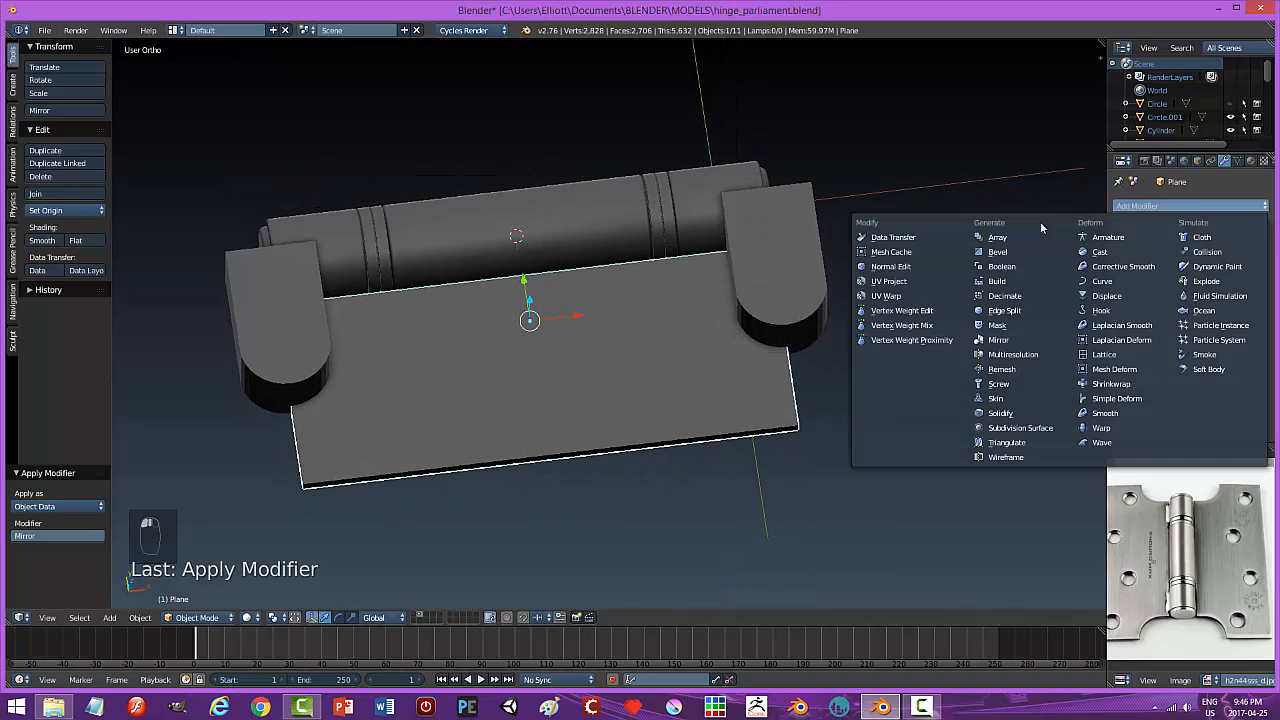
{"action": "left_click", "coordinate": [1013, 266]}
{"action": "left_click", "coordinate": [1155, 283]}
{"action": "left_click", "coordinate": [1154, 240]}
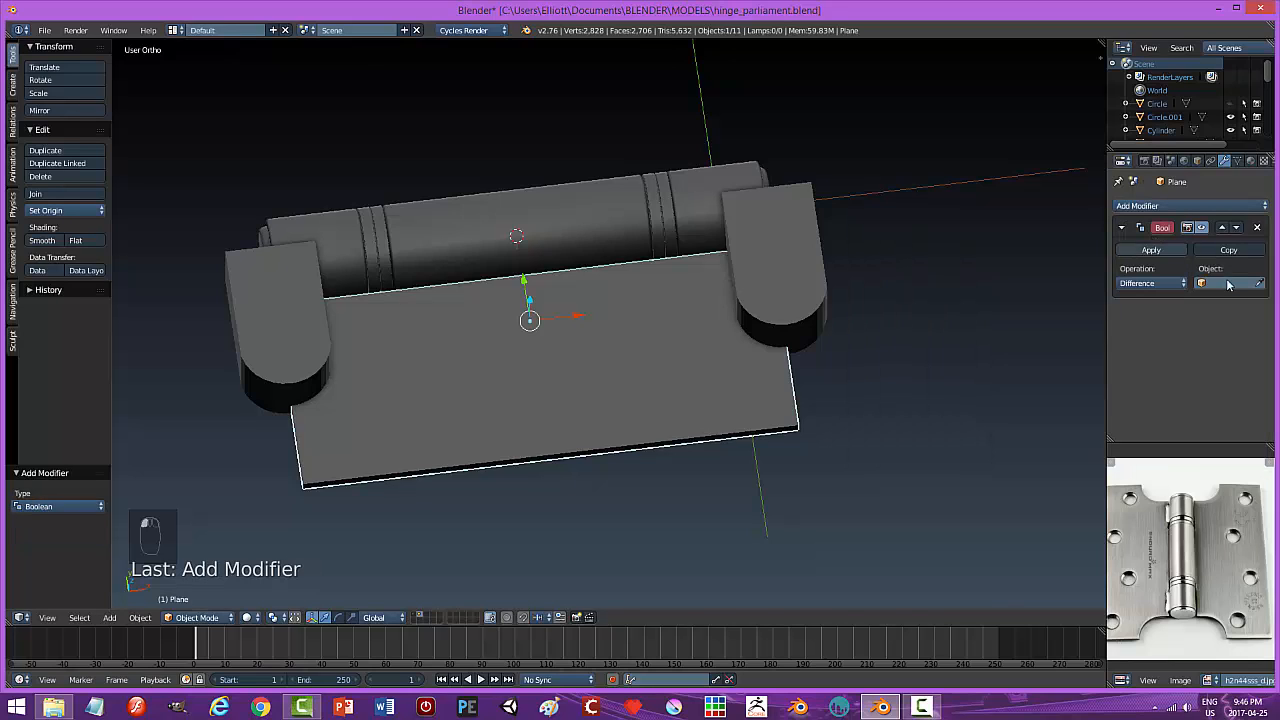
{"action": "left_click", "coordinate": [790, 265]}
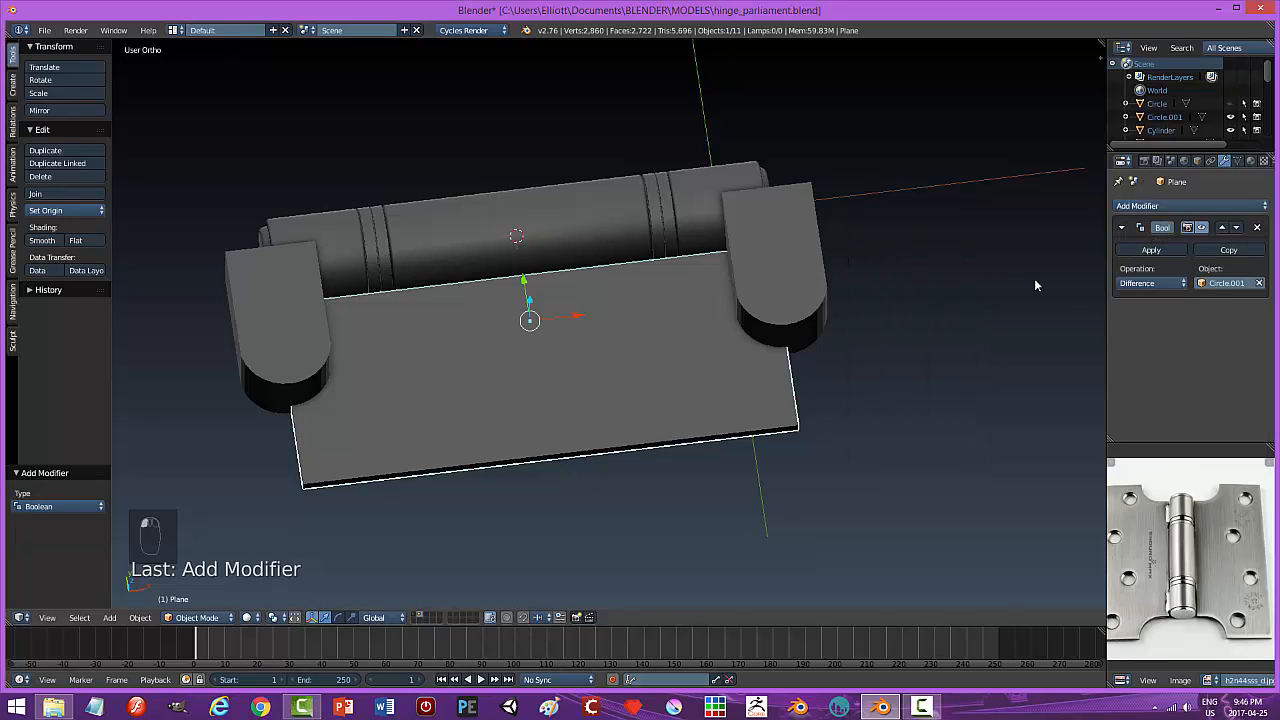
{"action": "left_click", "coordinate": [1151, 249]}
Unhide all hidden objects and delete the mirrored notch cutter together with the other hidden circle cutter.
{"action": "right_click", "coordinate": [798, 274]}
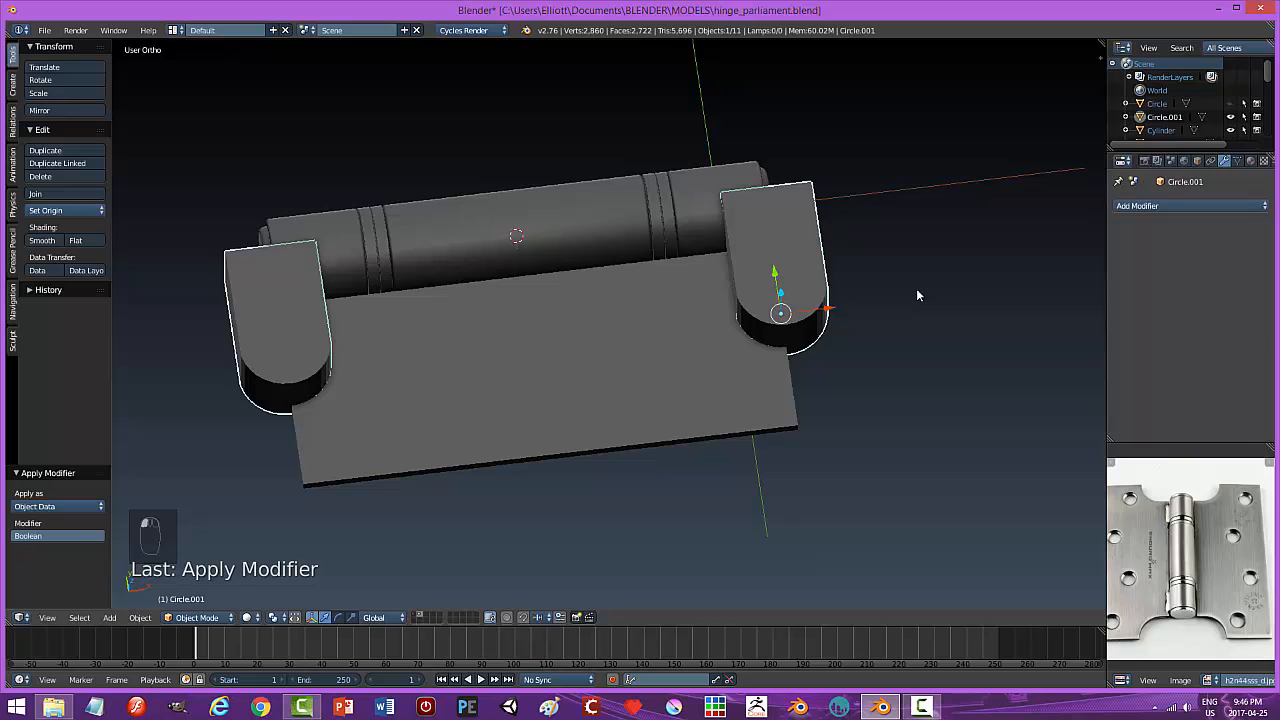
{"action": "key", "text": "h"}
{"action": "middle_click_drag", "start_coordinate": [916, 288], "coordinate": [781, 297]}
{"action": "key", "text": "alt+h"}
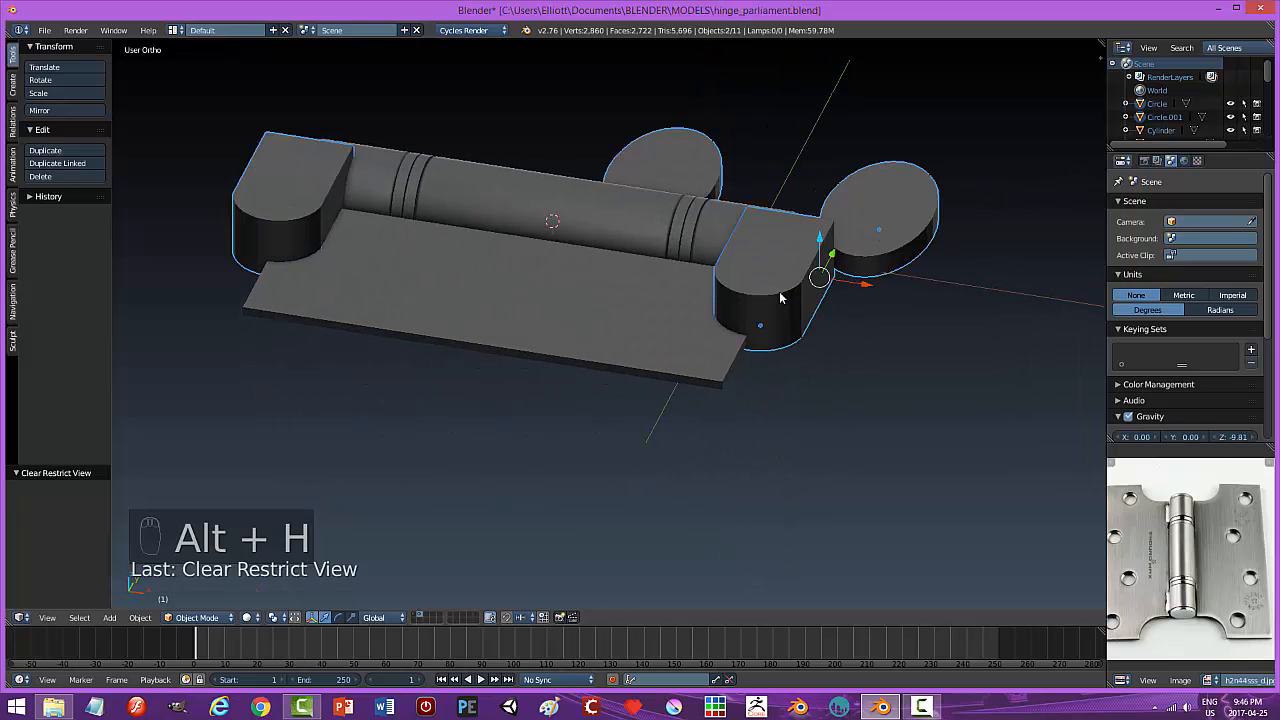
{"action": "key", "text": "x"}
{"action": "left_click", "coordinate": [775, 292]}
{"action": "middle_click_drag", "start_coordinate": [775, 292], "coordinate": [790, 410]}
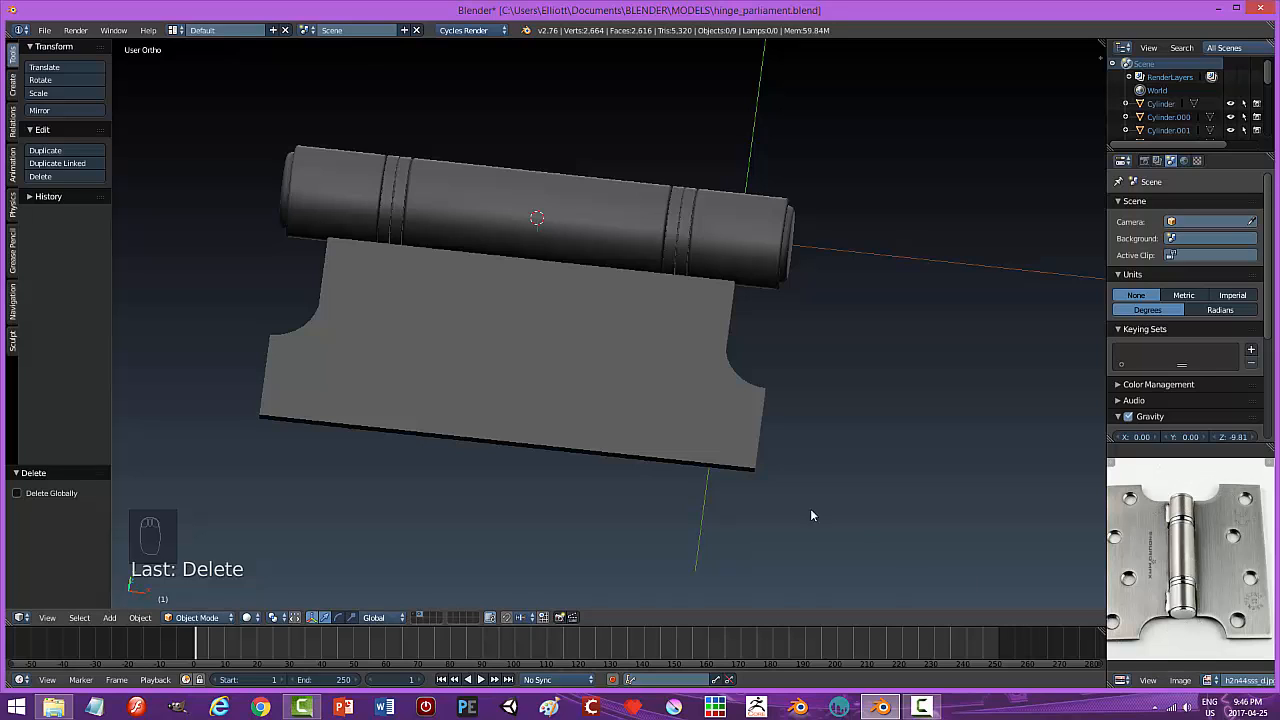
Scale the notched leaf plate by about 1.183 along X to lengthen it along the barrel.
{"action": "right_click", "coordinate": [724, 418]}
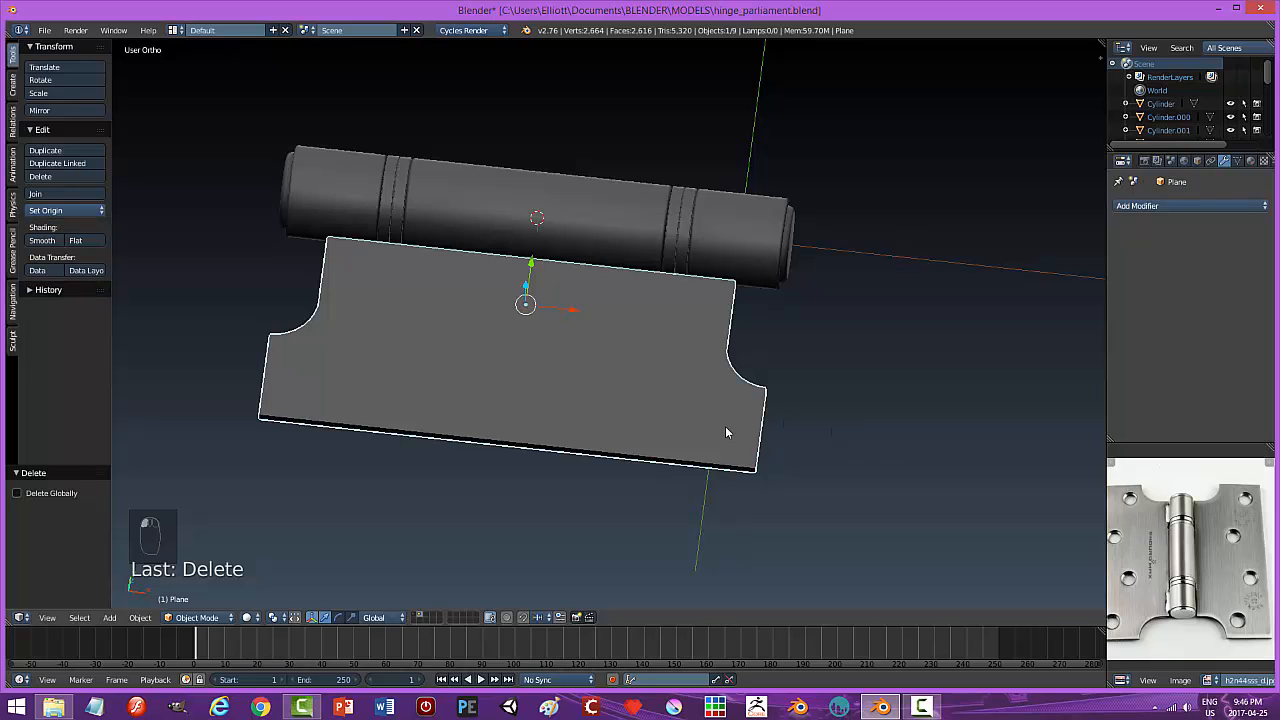
{"action": "key", "text": "s"}
{"action": "key", "text": "x"}
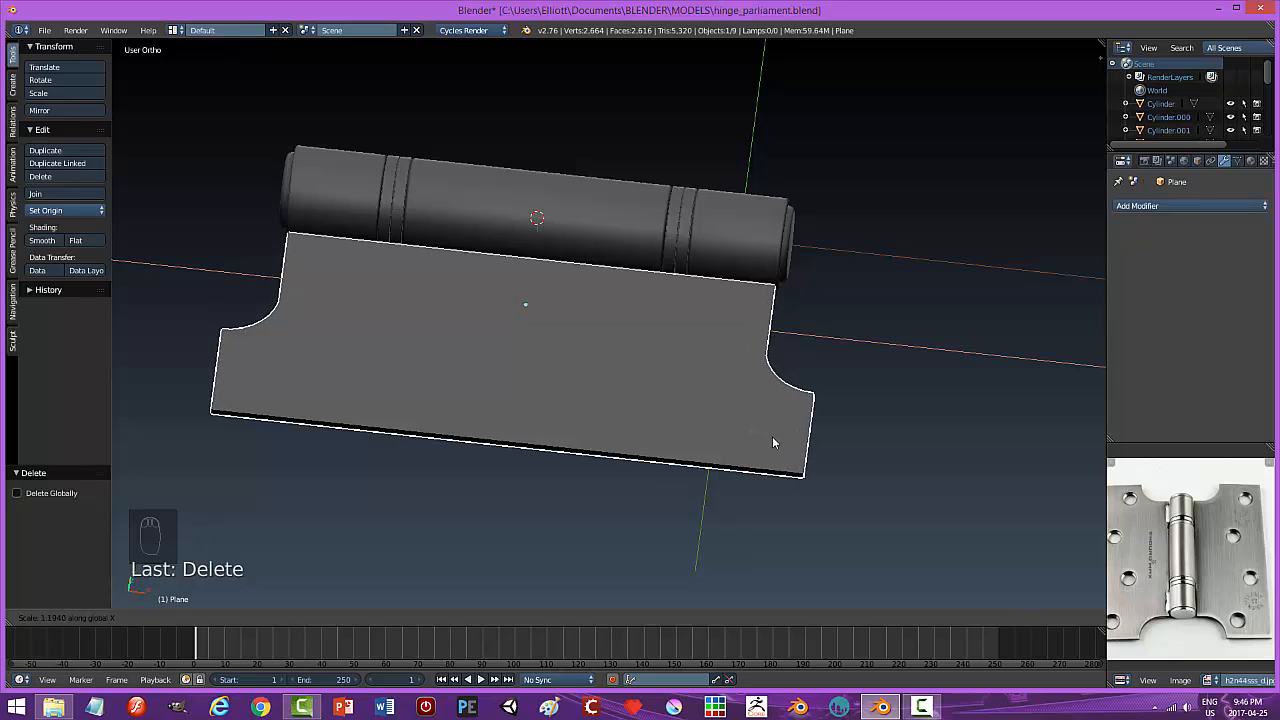
{"action": "left_click", "coordinate": [769, 442]}
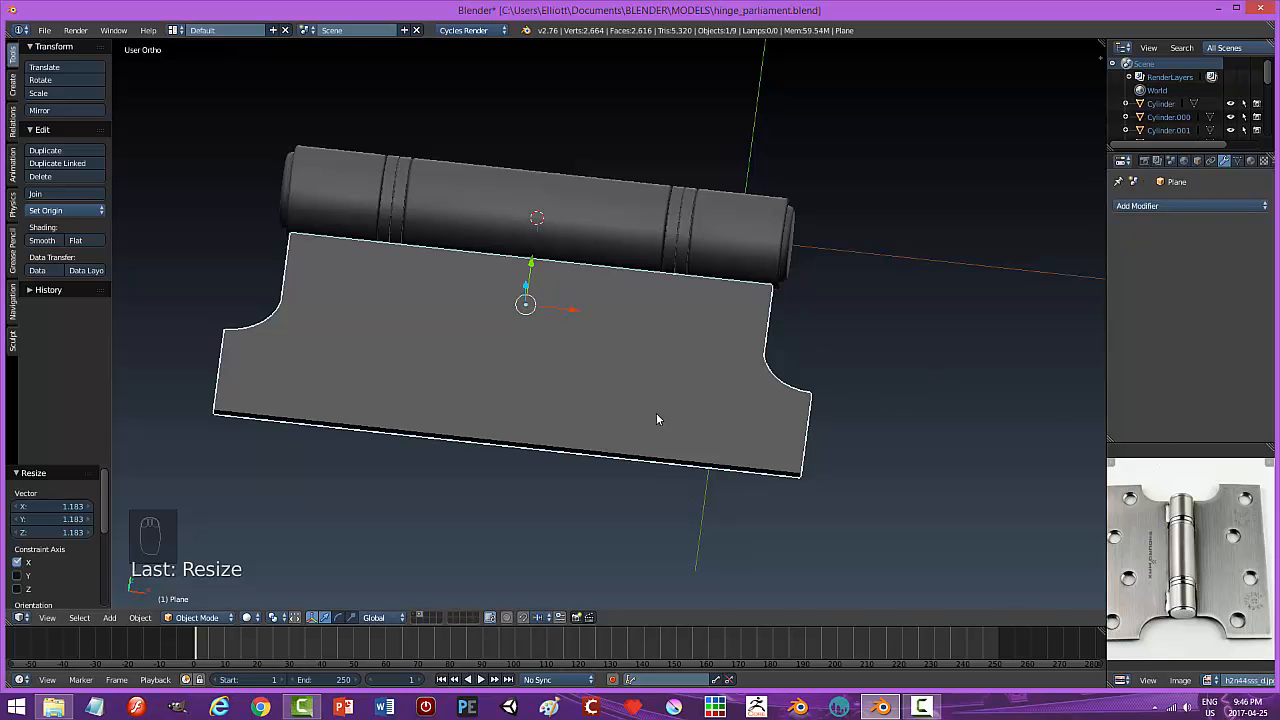
{"action": "middle_click_drag", "start_coordinate": [656, 419], "coordinate": [615, 378]}
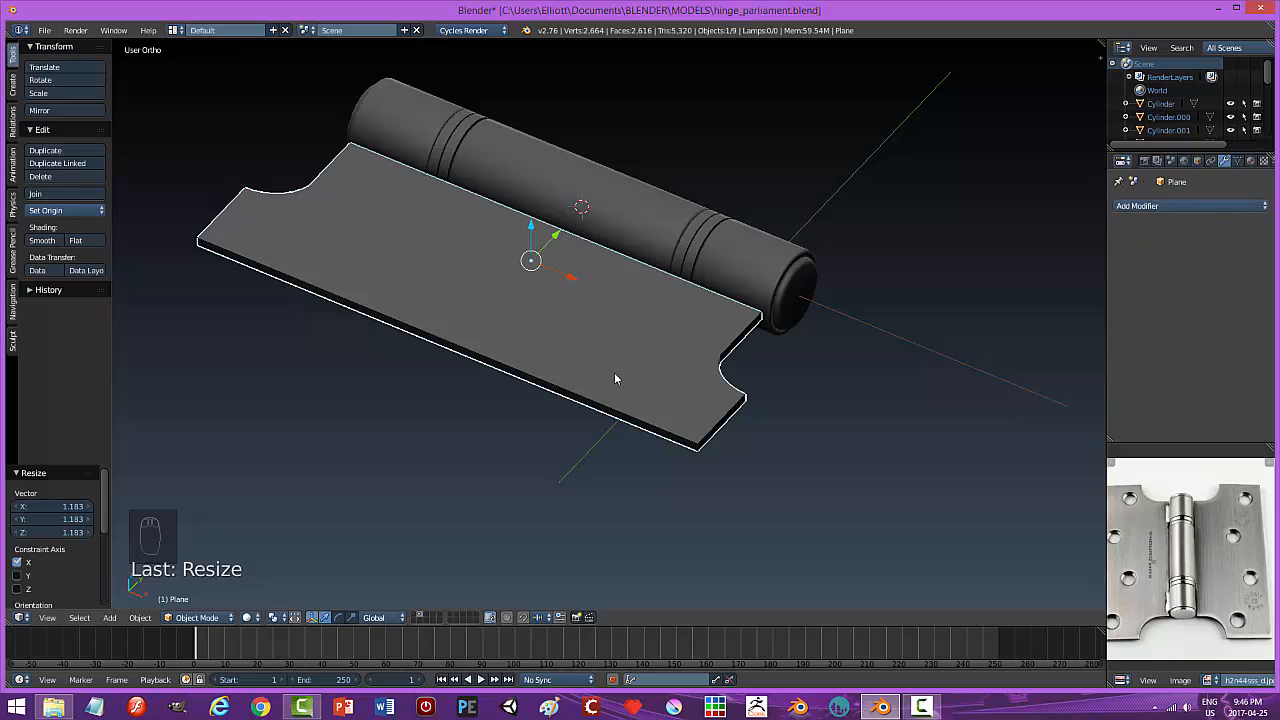
Move the leaf plate about -0.680 along Y, away from the barrel.
{"action": "key", "text": "a"}
{"action": "middle_click_drag", "start_coordinate": [714, 409], "coordinate": [619, 267]}
{"action": "left_click", "coordinate": [540, 281]}
{"action": "left_click_drag", "start_coordinate": [649, 231], "coordinate": [618, 228]}
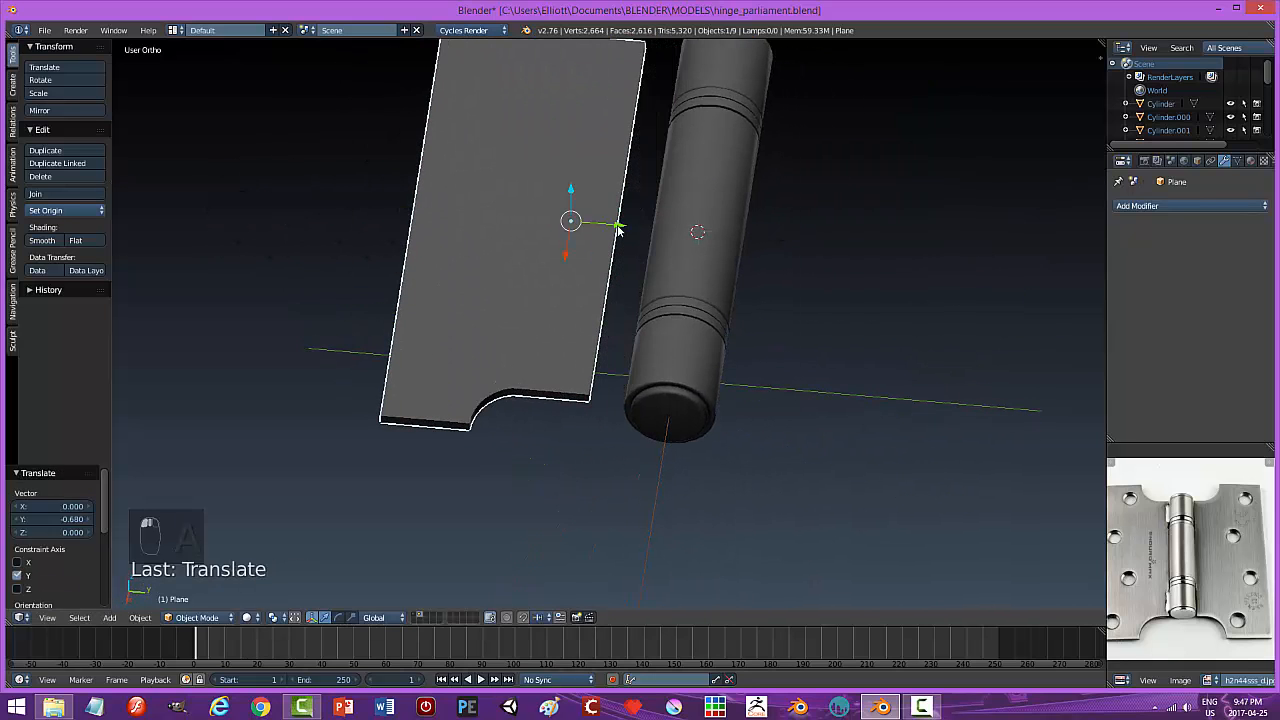
{"action": "middle_click_drag", "start_coordinate": [618, 228], "coordinate": [610, 327]}
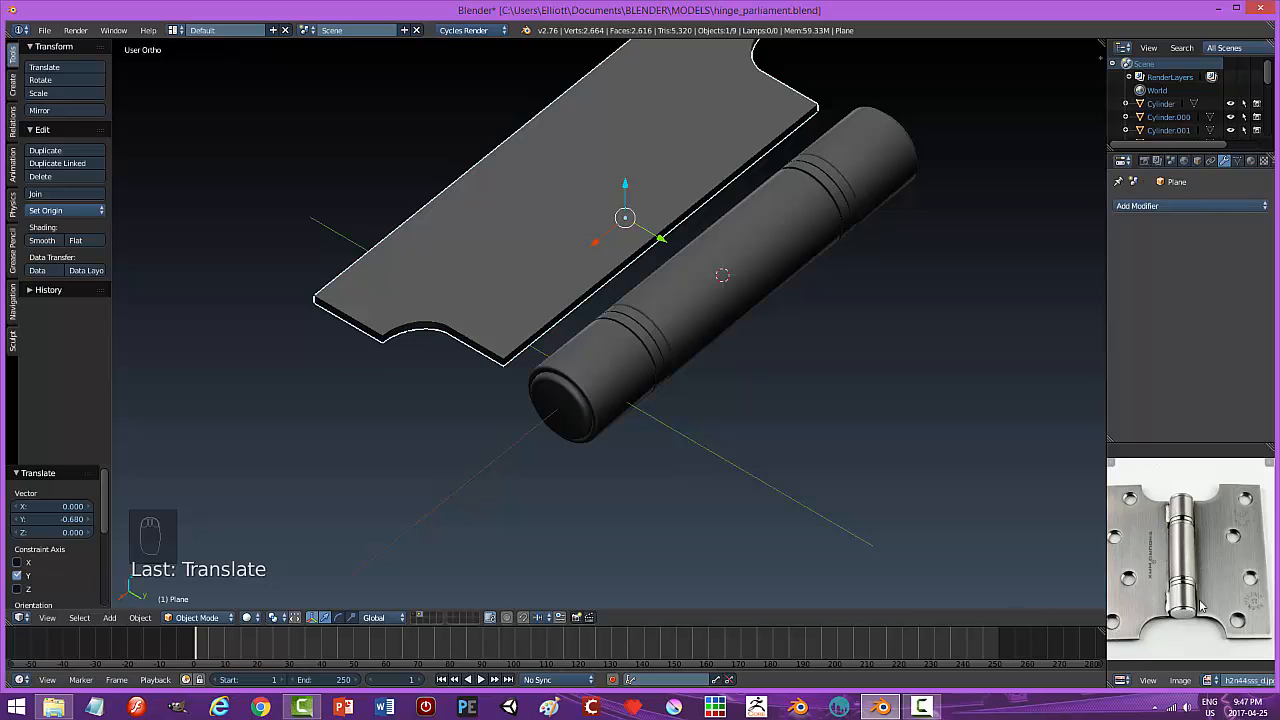
{"action": "mouse_move", "coordinate": [815, 482]}
{"action": "middle_mouse_down"}
{"action": "mouse_move", "coordinate": [766, 476]}
{"action": "mouse_move", "coordinate": [820, 459]}
{"action": "middle_mouse_up"}
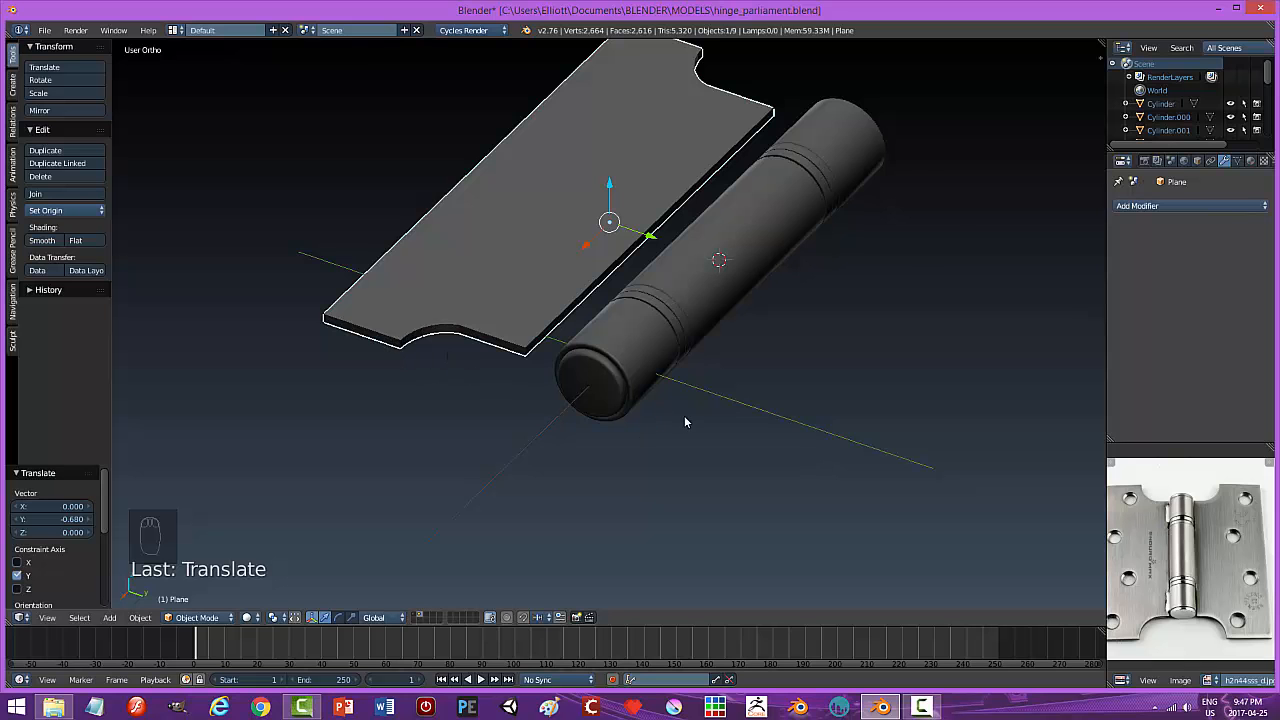
{"action": "middle_click_drag", "start_coordinate": [684, 421], "coordinate": [631, 385]}
{"action": "key", "text": "Tab"}
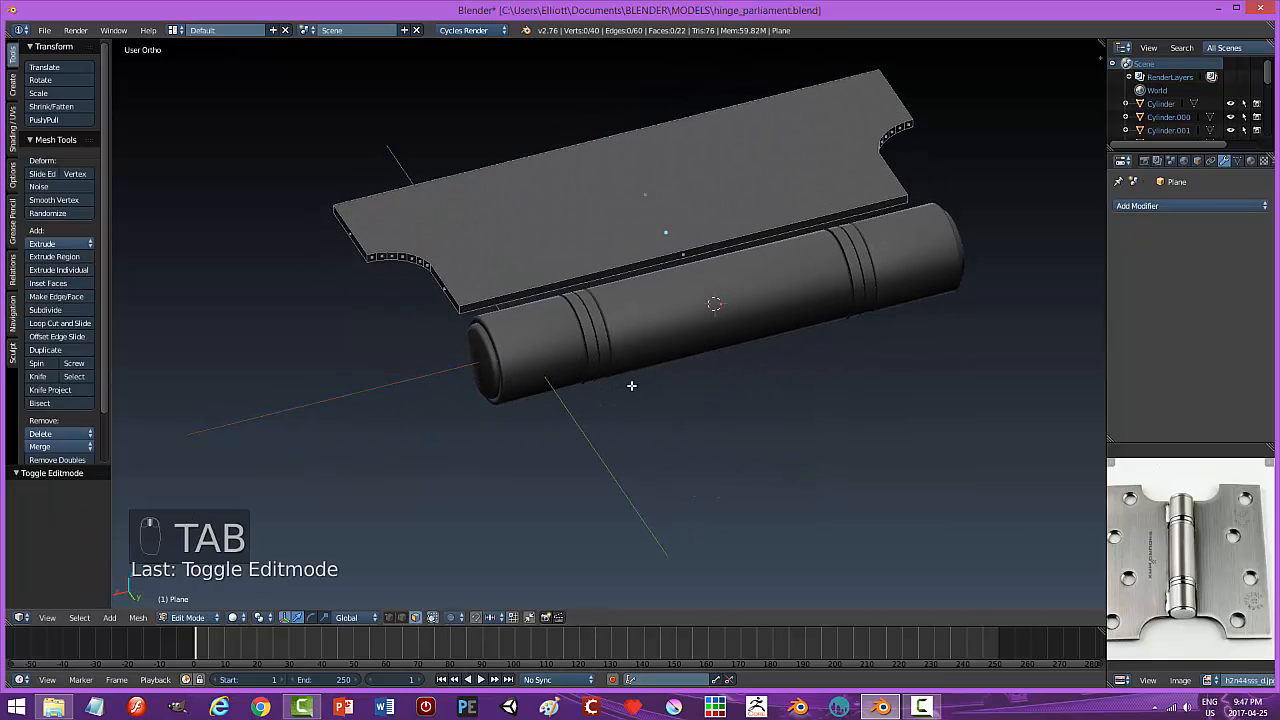
{"action": "right_click", "coordinate": [665, 258]}
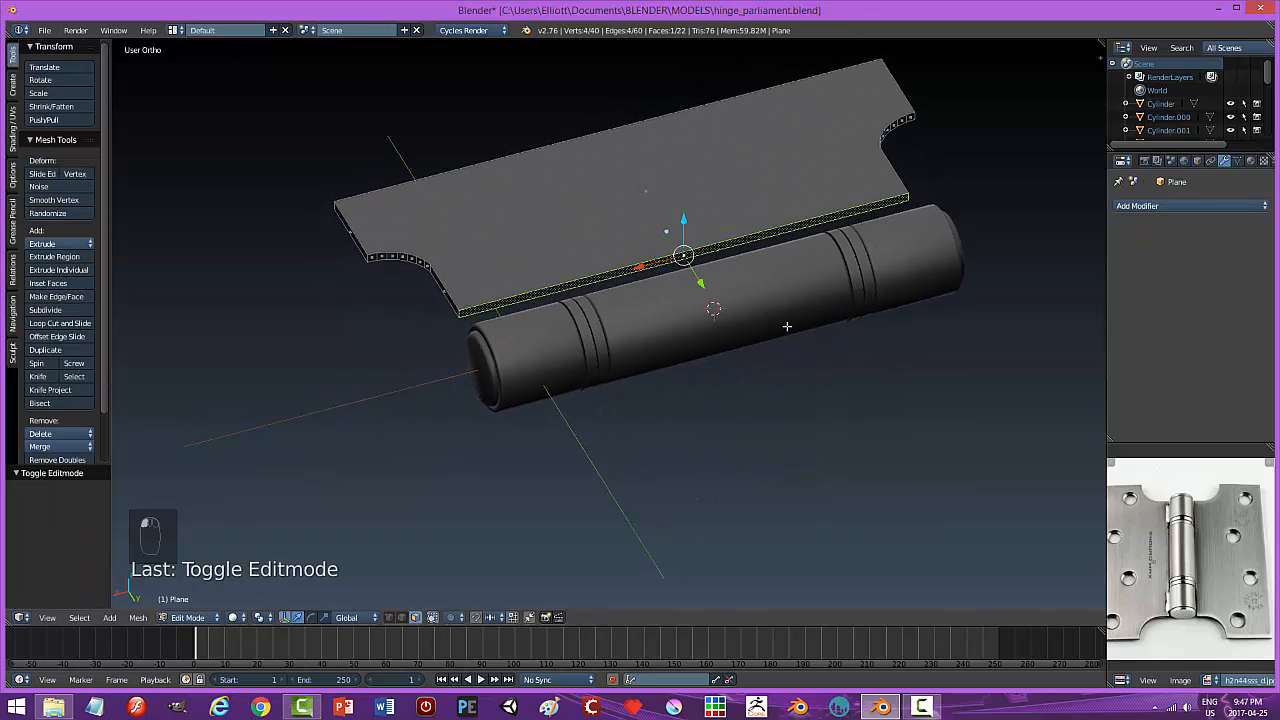
{"action": "middle_click_drag", "start_coordinate": [787, 326], "coordinate": [726, 327]}
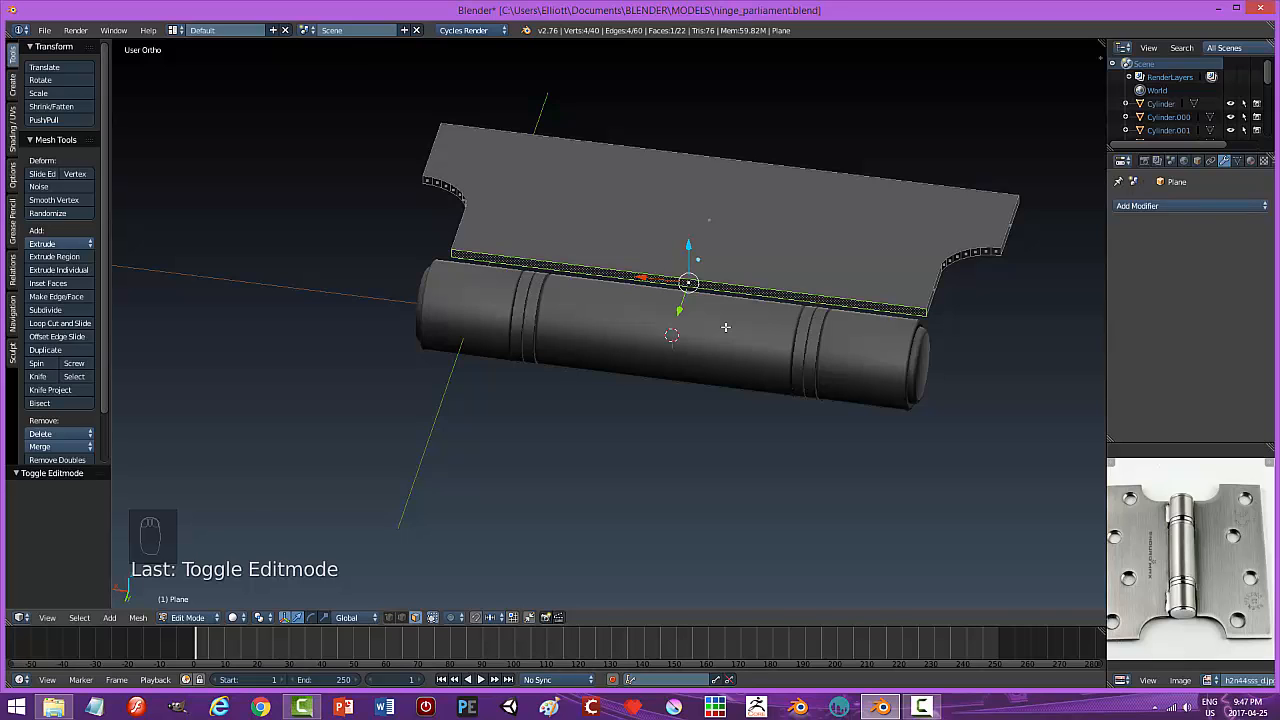
{"action": "key", "text": "a"}
{"action": "key", "text": "Tab"}
Move the leaf plate about 0.657 along Y, back toward the barrel.
{"action": "middle_click_drag", "start_coordinate": [725, 327], "coordinate": [754, 269]}
{"action": "middle_click_drag", "start_coordinate": [777, 317], "coordinate": [686, 327]}
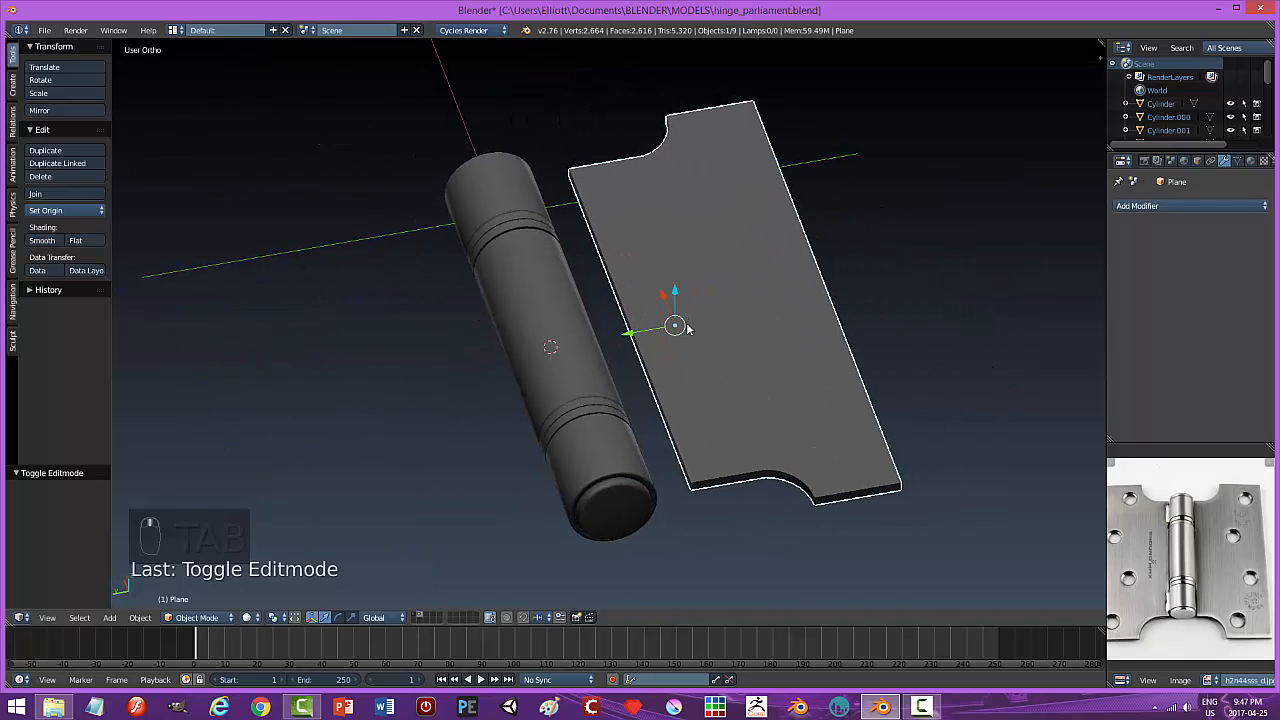
{"action": "left_click_drag", "start_coordinate": [630, 334], "coordinate": [600, 338]}
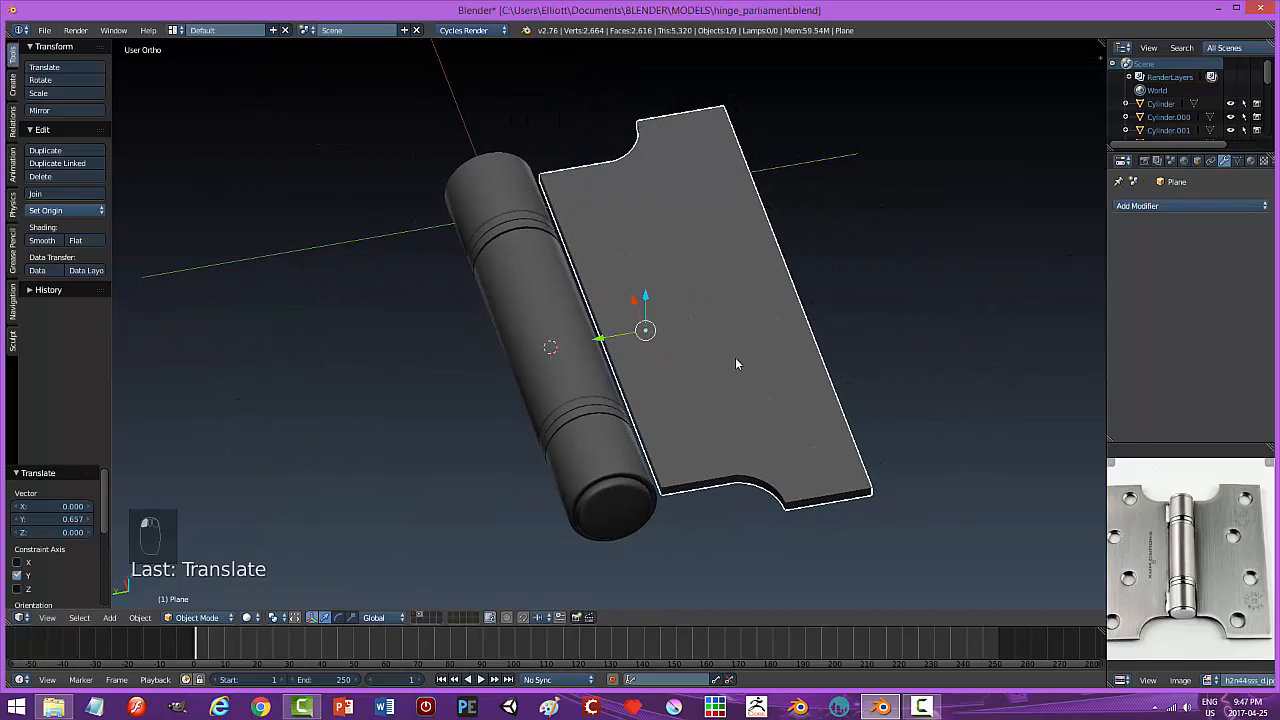
{"action": "middle_click_drag", "start_coordinate": [735, 357], "coordinate": [710, 346]}
{"action": "key", "text": "shift+d"}
{"action": "right_click", "coordinate": [710, 346]}
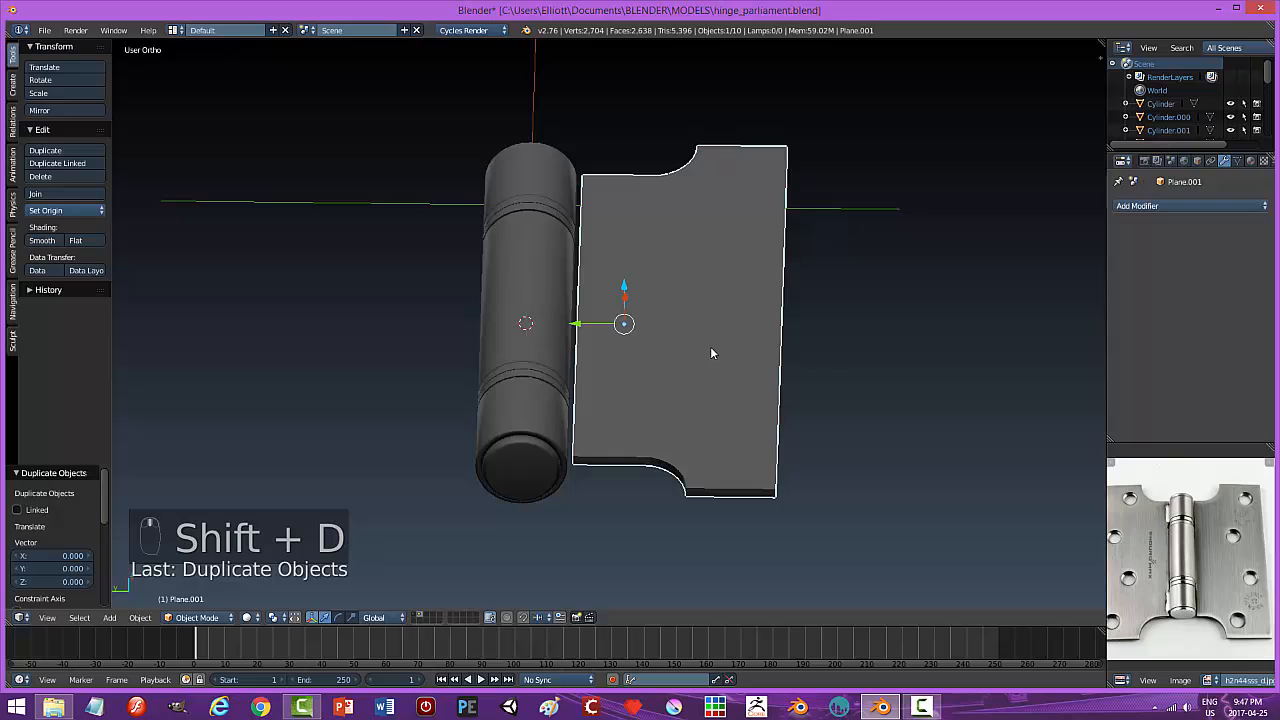
{"action": "key", "text": "x"}
{"action": "left_click", "coordinate": [610, 340]}
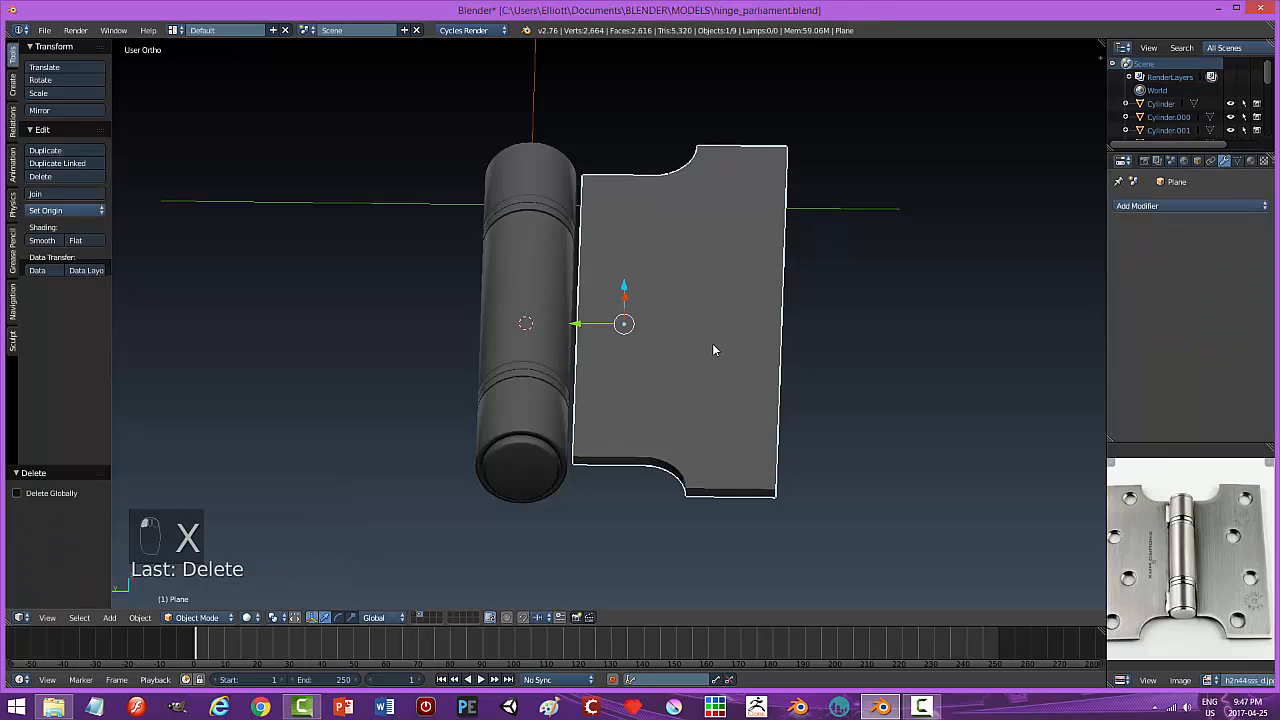
Add a 32-vertex cylinder in top view, move it about -2.96 along Y onto the plate, and scale it to about 0.549.
{"action": "middle_click_drag", "start_coordinate": [713, 350], "coordinate": [668, 418]}
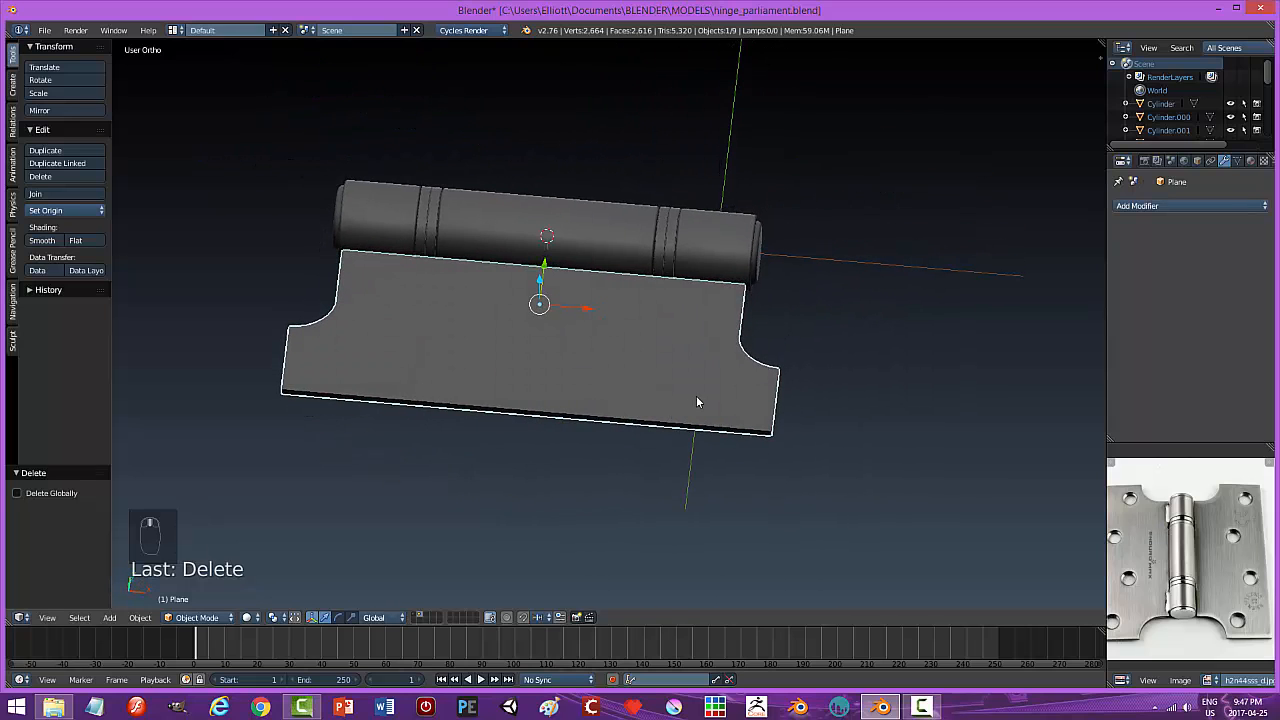
{"action": "key", "text": "KP_7"}
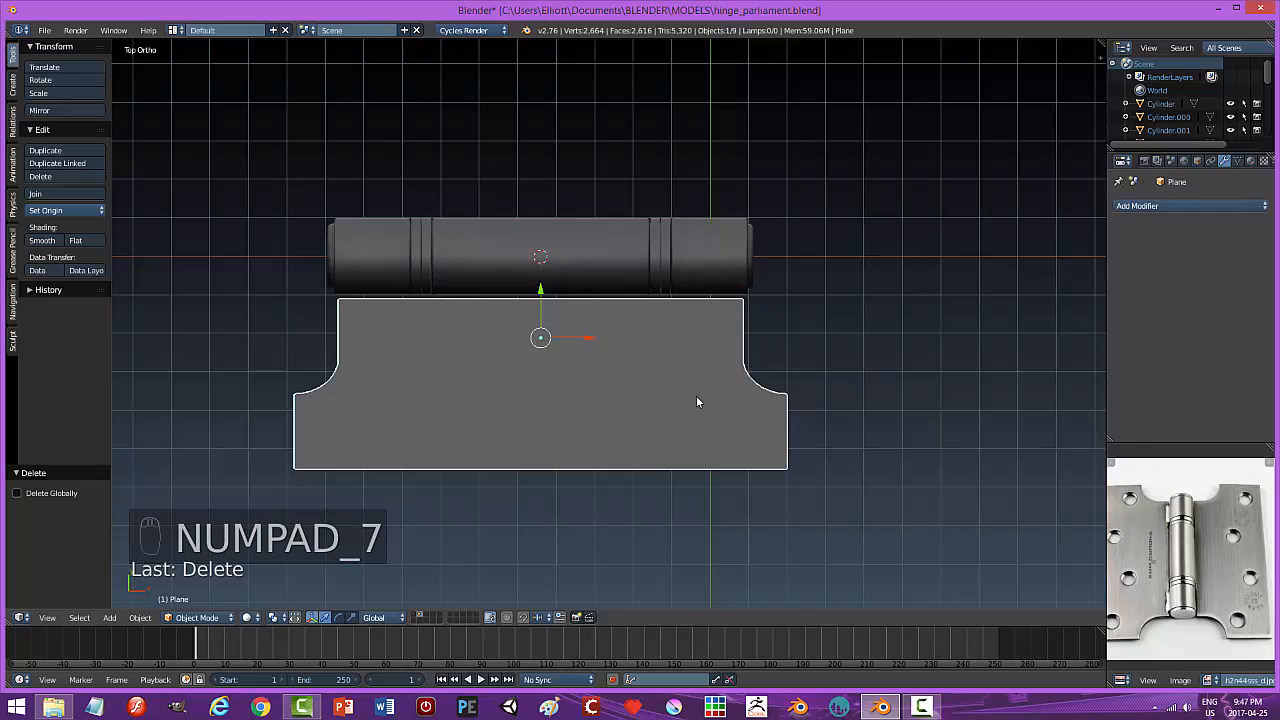
{"action": "middle_click_drag", "start_coordinate": [601, 400], "coordinate": [635, 355], "text": "shift"}
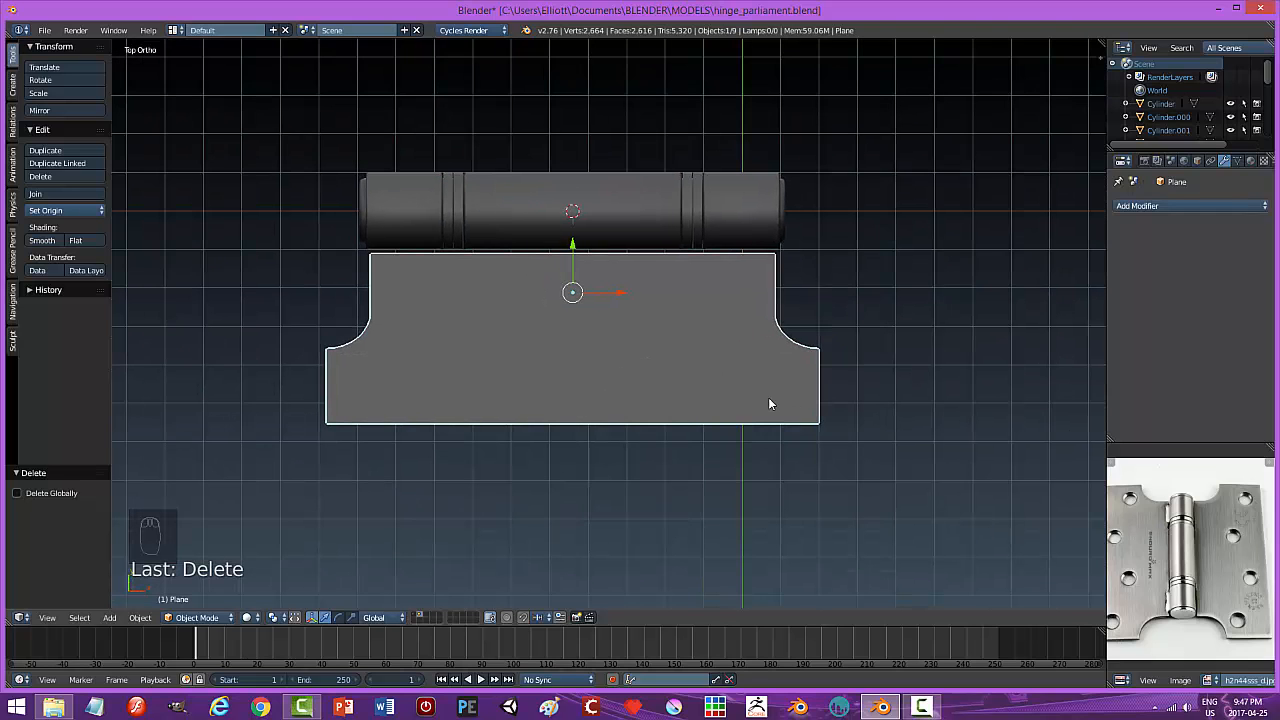
{"action": "key", "text": "shift+a"}
{"action": "left_click", "coordinate": [818, 466]}
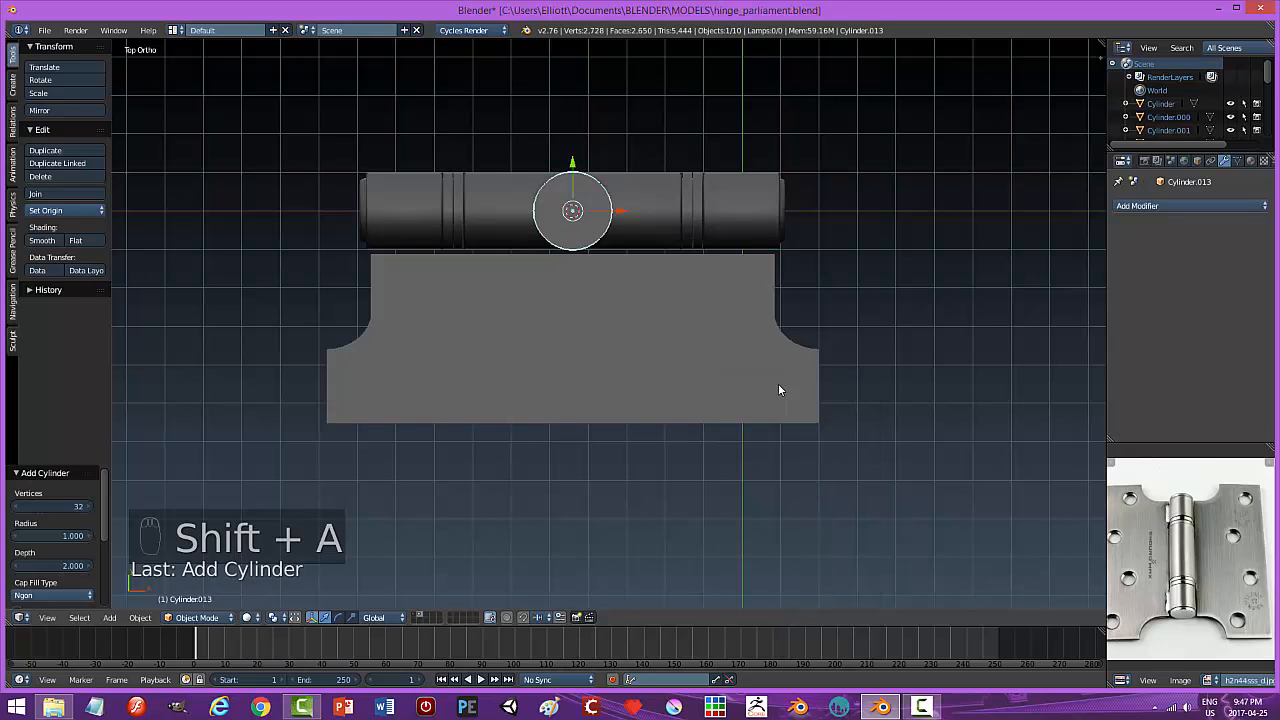
{"action": "left_click_drag", "start_coordinate": [573, 167], "coordinate": [573, 283]}
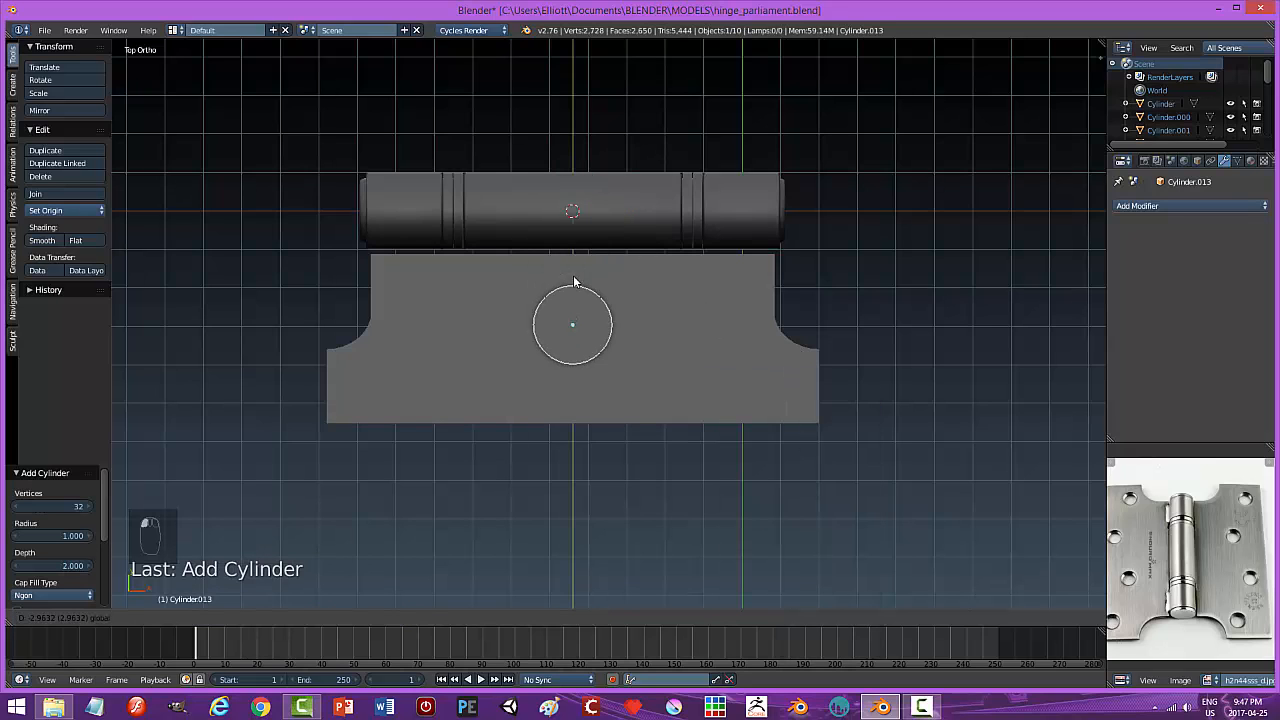
{"action": "key", "text": "s"}
{"action": "left_click", "coordinate": [678, 319]}
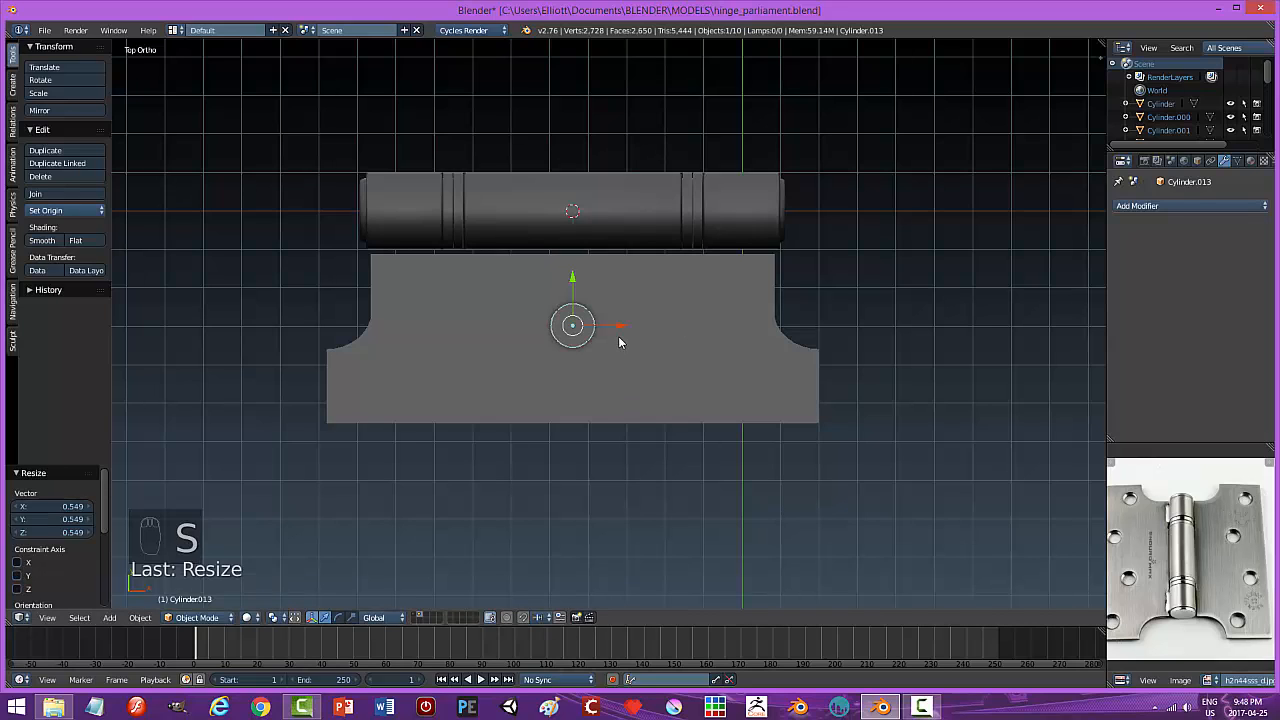
Position the cylinder at the plate's outer -X corner beside the rounded notch, scaling it by about 0.839.
{"action": "left_click_drag", "start_coordinate": [618, 330], "coordinate": [452, 338]}
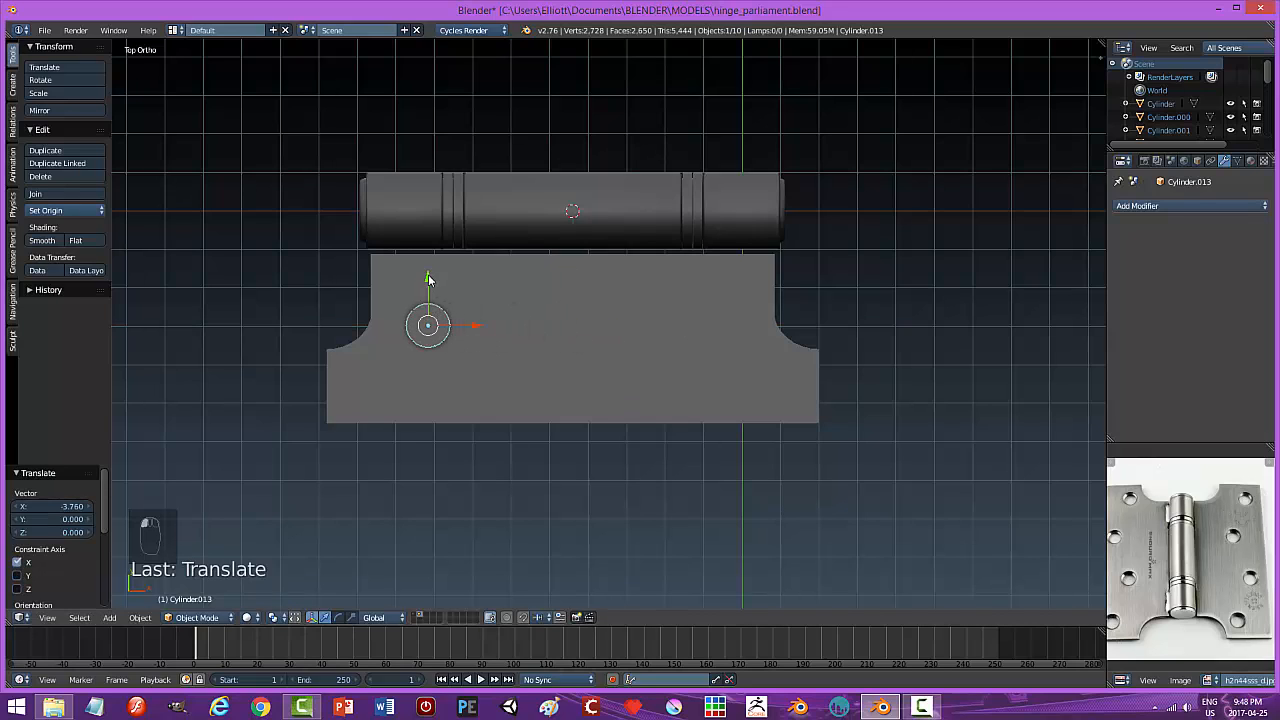
{"action": "left_click_drag", "start_coordinate": [427, 280], "coordinate": [418, 324]}
{"action": "left_click_drag", "start_coordinate": [475, 366], "coordinate": [371, 342]}
{"action": "key", "text": "s"}
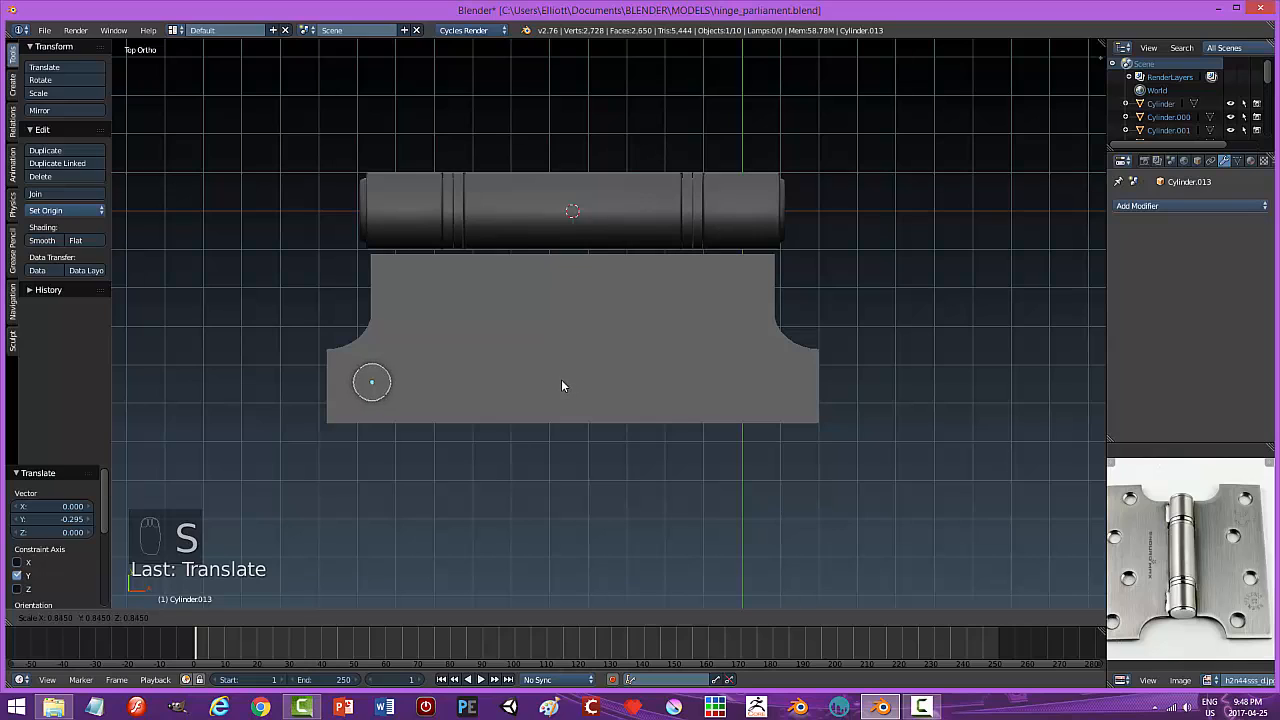
{"action": "left_click", "coordinate": [561, 385]}
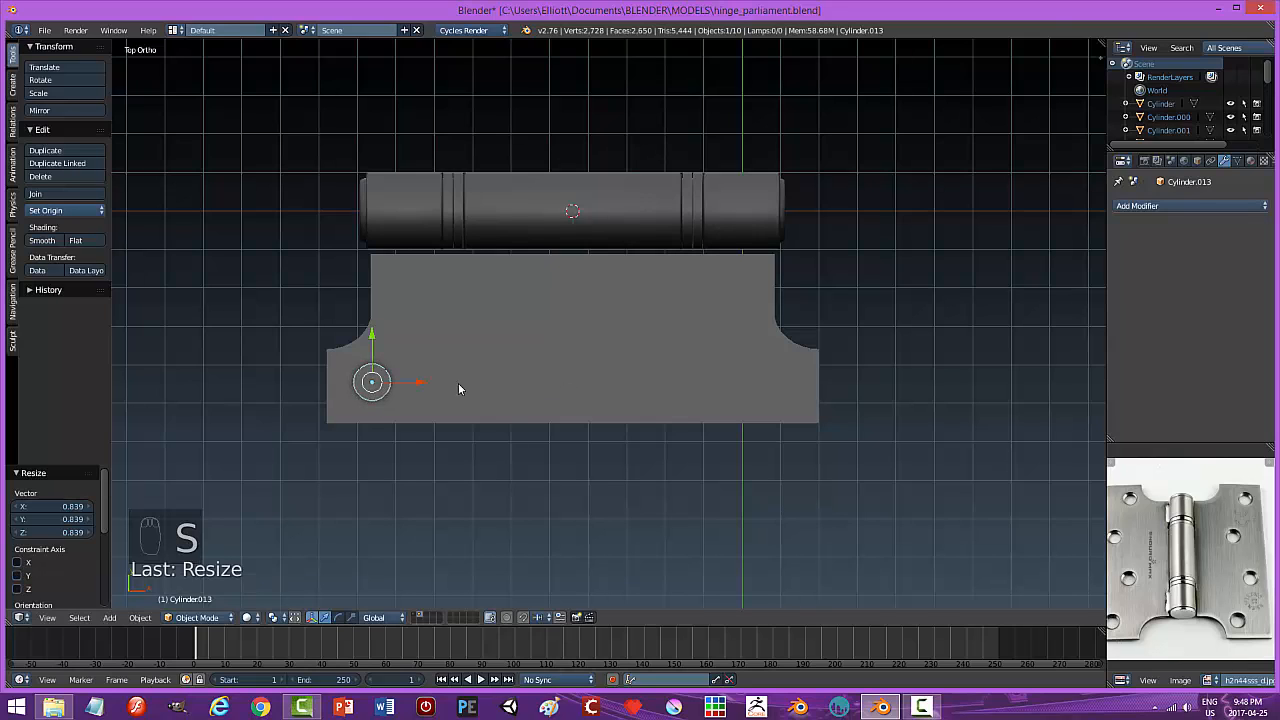
{"action": "left_click_drag", "start_coordinate": [424, 384], "coordinate": [386, 380]}
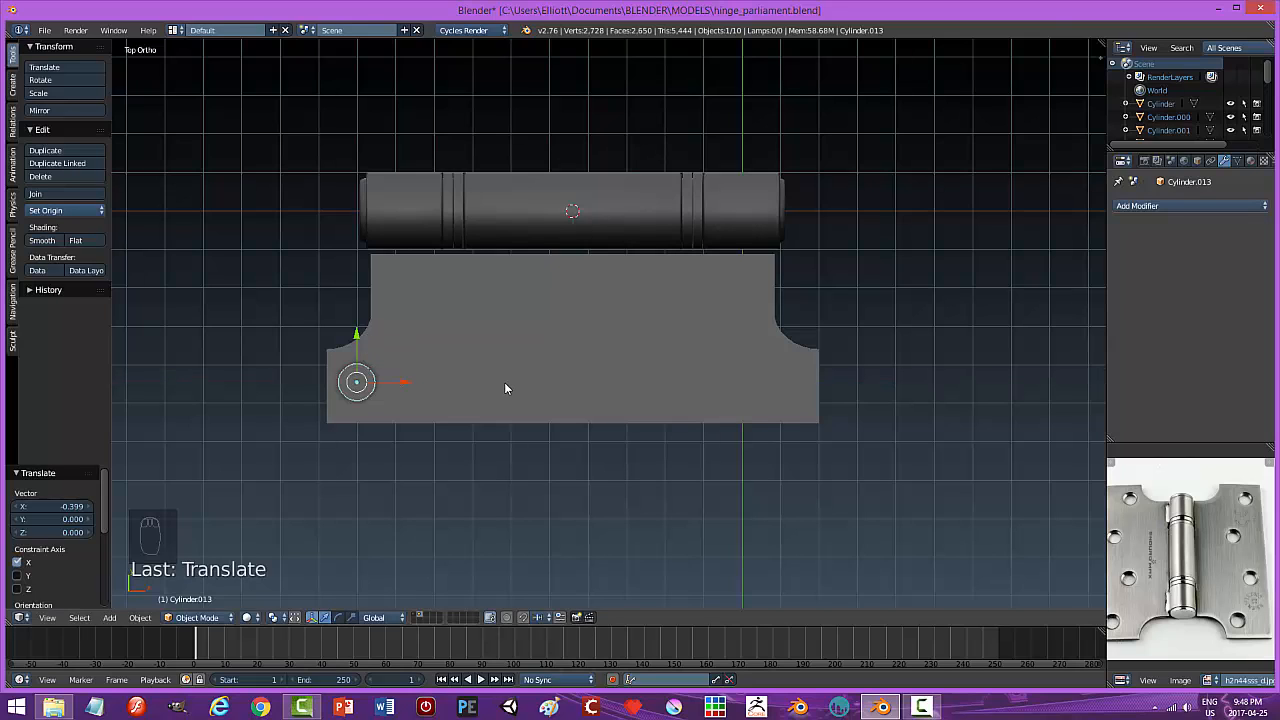
Duplicate the hole cylinder and move the copy about 3.1 along X and 1.178 along Y.
{"action": "key", "text": "shift+d"}
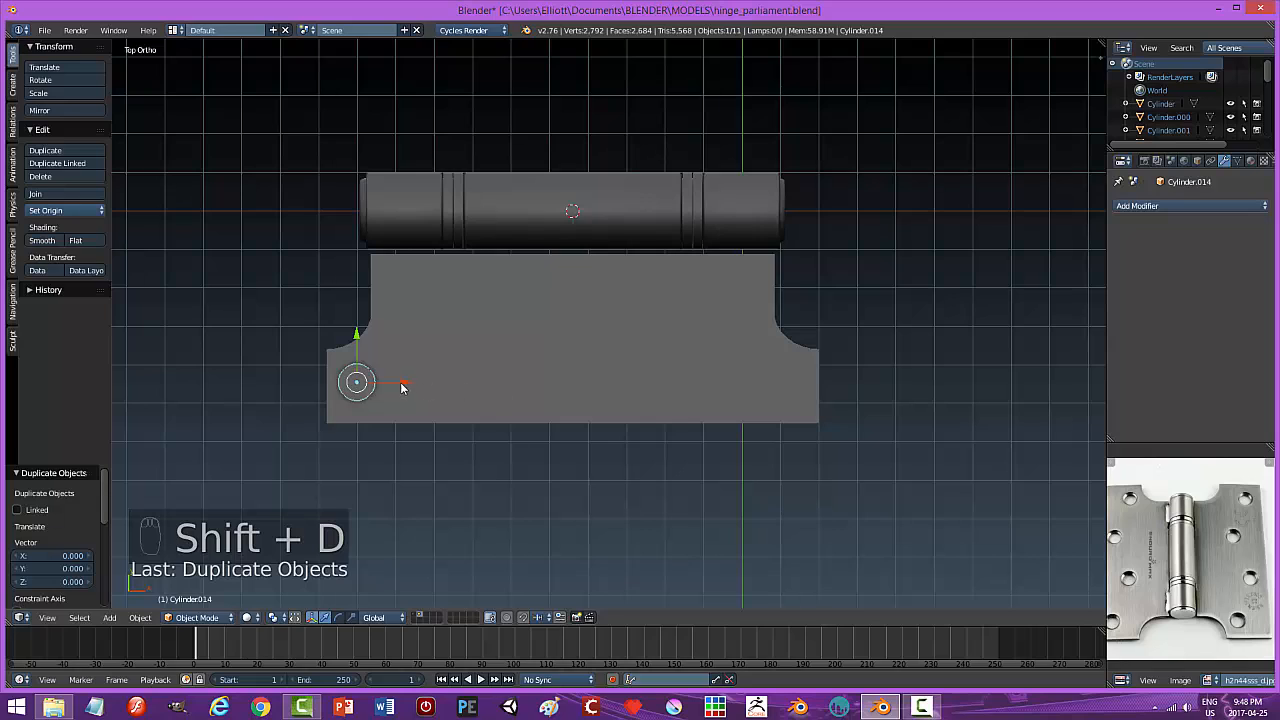
{"action": "key", "text": "x"}
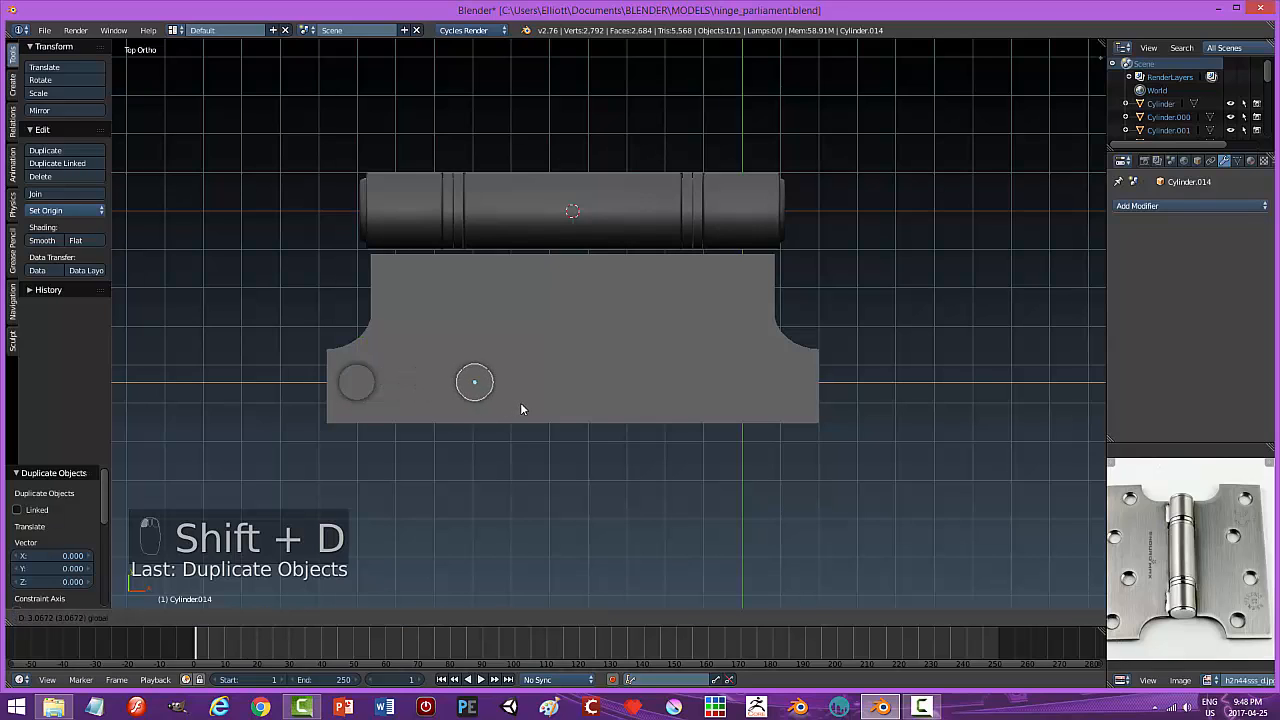
{"action": "left_click", "coordinate": [520, 402]}
{"action": "left_click_drag", "start_coordinate": [477, 336], "coordinate": [487, 299]}
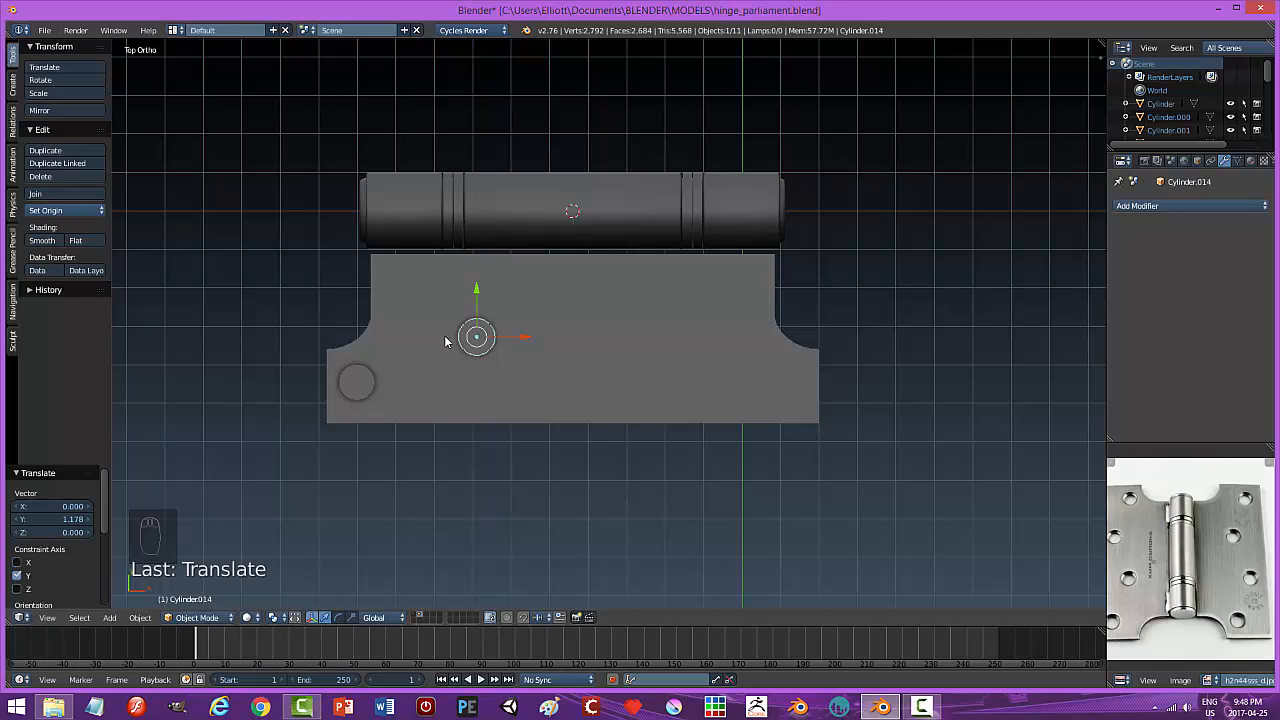
Duplicate both screw-hole cylinders together and move the copies about 6.983 along X across the leaf plate.
{"action": "right_click", "coordinate": [357, 382], "text": "shift"}
{"action": "right_click", "coordinate": [474, 339], "text": "shift"}
{"action": "key", "text": "ctrl+d"}
{"action": "right_click", "coordinate": [463, 370]}
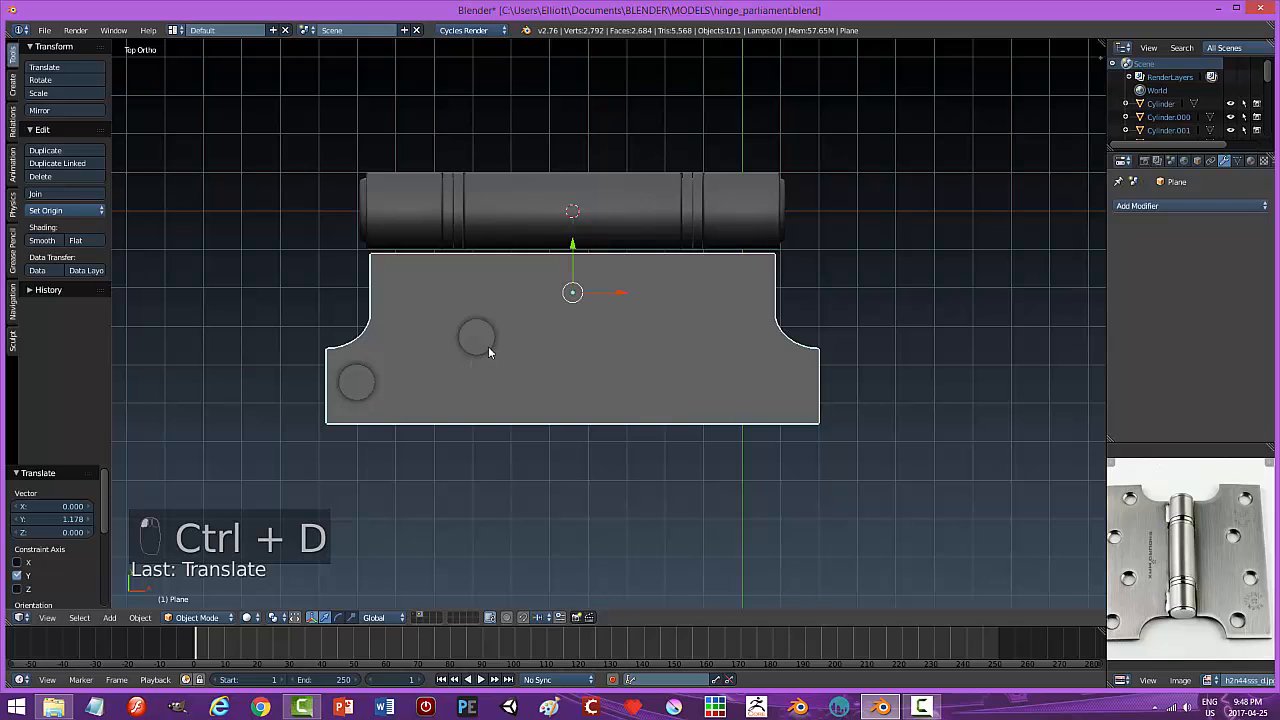
{"action": "right_click", "coordinate": [478, 340]}
{"action": "right_click", "coordinate": [366, 384], "text": "shift"}
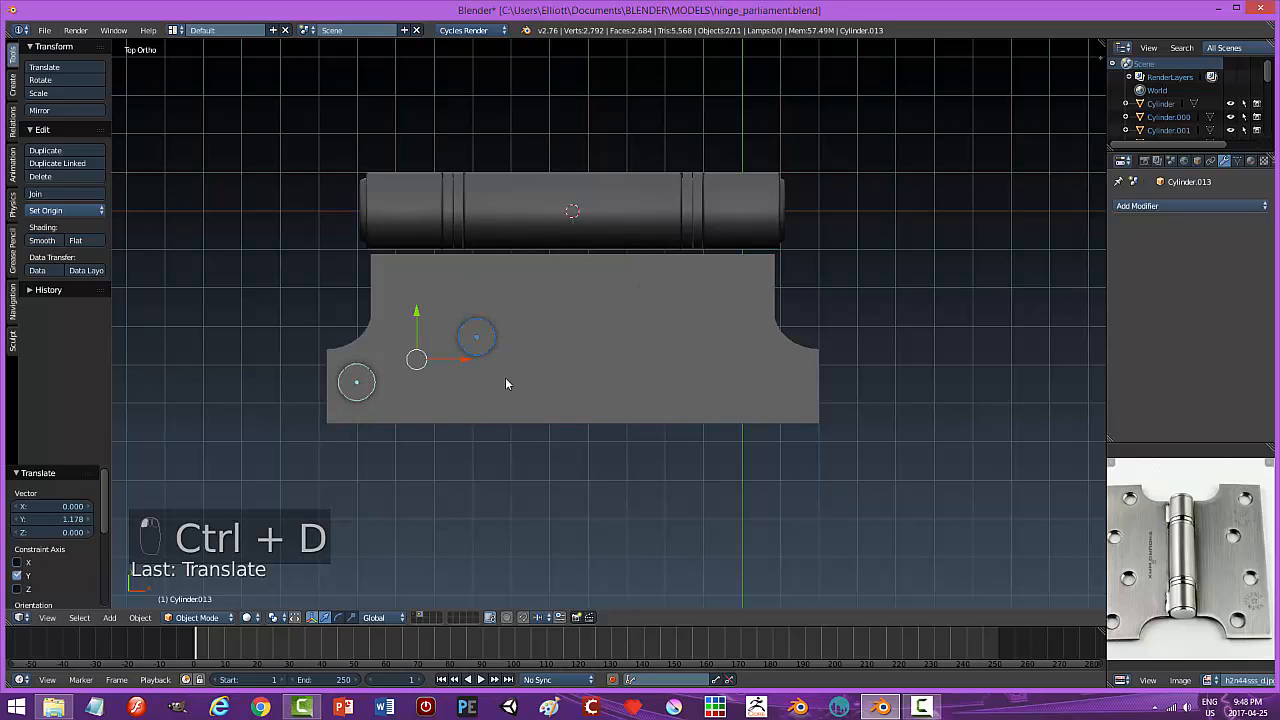
{"action": "key", "text": "shift+d"}
{"action": "key", "text": "x"}
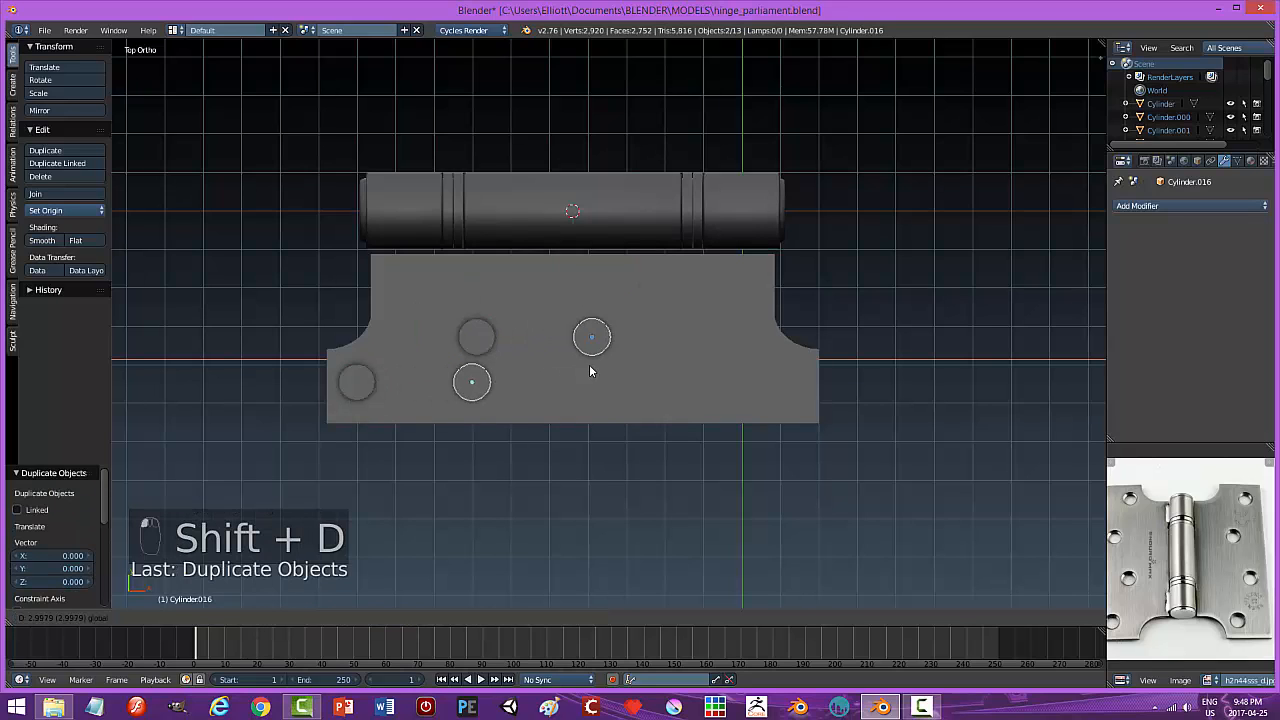
{"action": "left_click", "coordinate": [734, 383]}
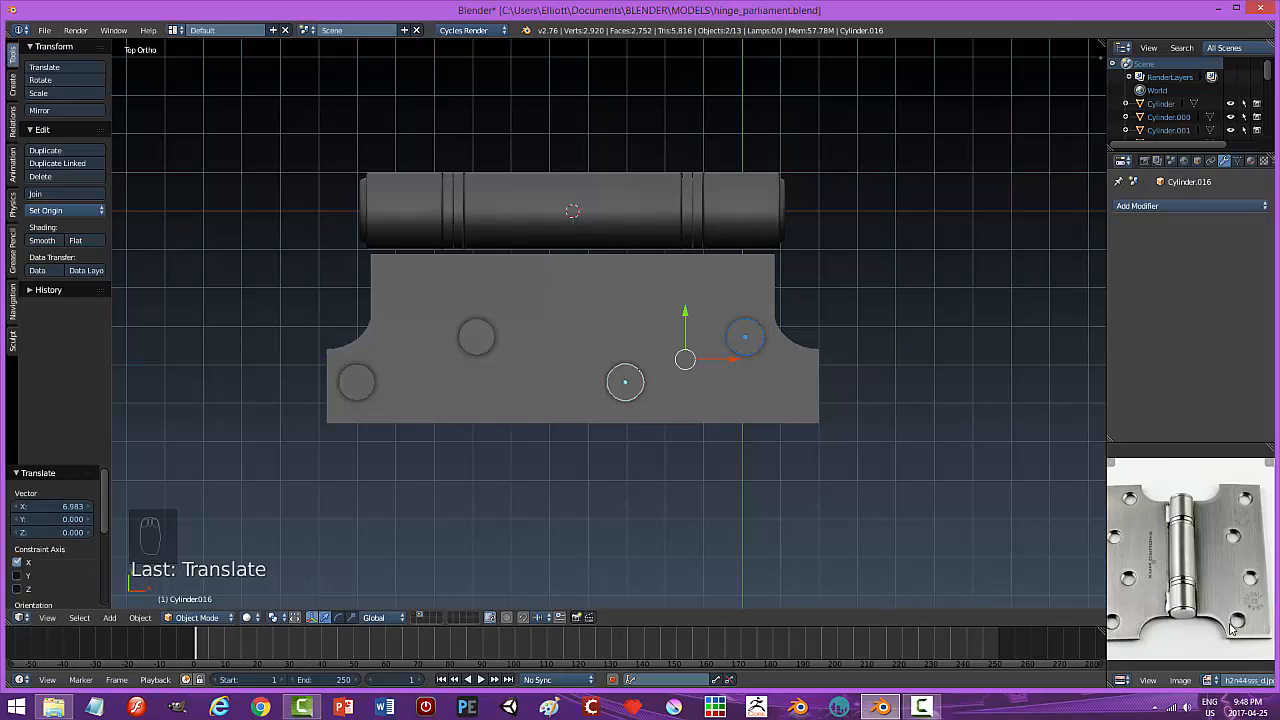
Join the four screw-hole cylinders on the leaf plate into a single cutter object.
{"action": "mouse_move", "coordinate": [769, 454]}
{"action": "middle_mouse_down"}
{"action": "mouse_move", "coordinate": [791, 451]}
{"action": "mouse_move", "coordinate": [732, 383]}
{"action": "mouse_move", "coordinate": [770, 327]}
{"action": "mouse_move", "coordinate": [748, 345]}
{"action": "mouse_move", "coordinate": [763, 449]}
{"action": "middle_mouse_up"}
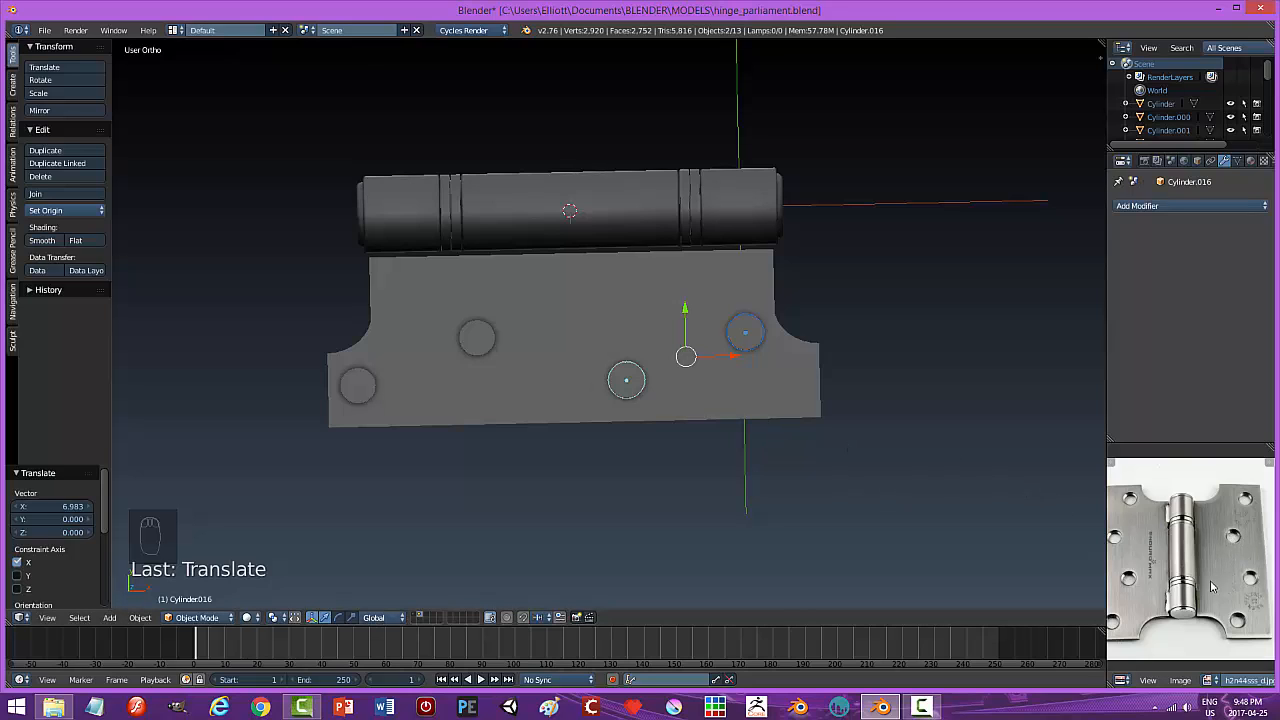
{"action": "right_click", "coordinate": [475, 339], "text": "shift"}
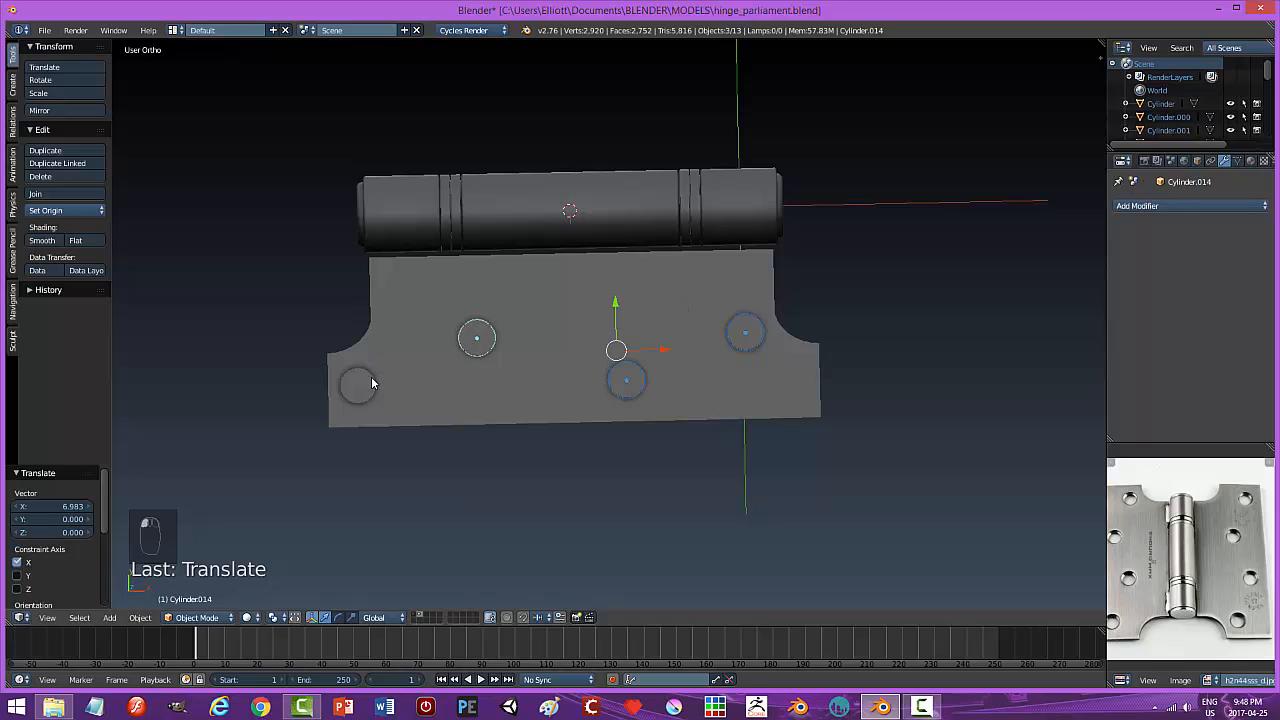
{"action": "right_click", "coordinate": [358, 384], "text": "shift"}
{"action": "key", "text": "ctrl+j"}
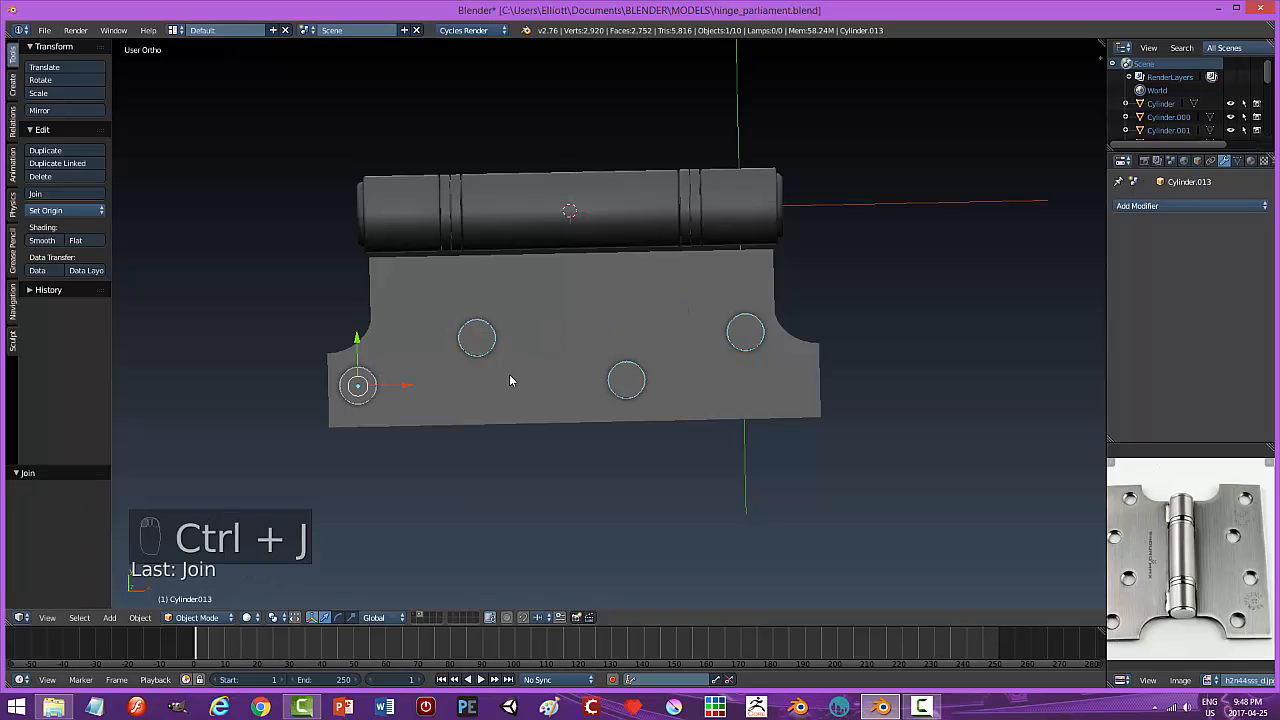
Cut the four screw holes in the leaf plate with an applied Boolean Difference modifier using the joined cylinders, Cylinder.013.
{"action": "right_click", "coordinate": [509, 379]}
{"action": "middle_click_drag", "start_coordinate": [822, 424], "coordinate": [1100, 260]}
{"action": "left_click", "coordinate": [1164, 205]}
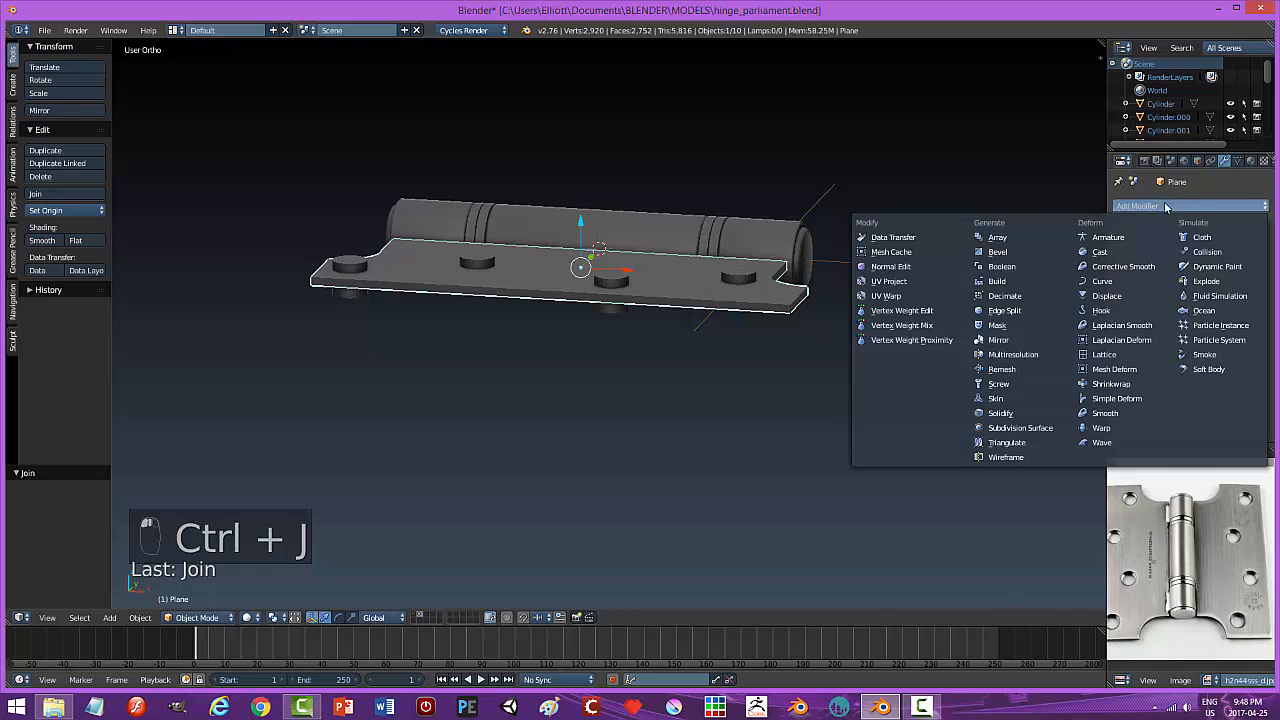
{"action": "left_click", "coordinate": [1001, 266]}
{"action": "left_click", "coordinate": [1152, 284]}
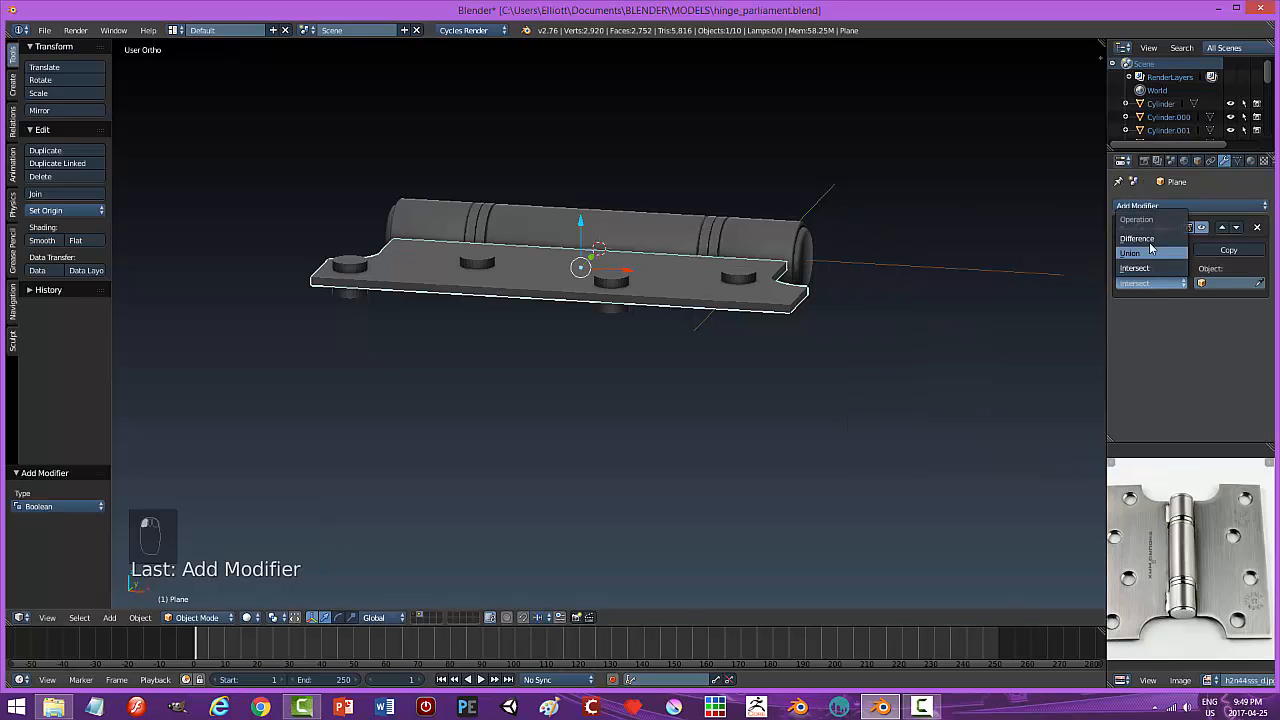
{"action": "left_click", "coordinate": [1151, 240]}
{"action": "left_click", "coordinate": [1259, 284]}
{"action": "left_click", "coordinate": [744, 277]}
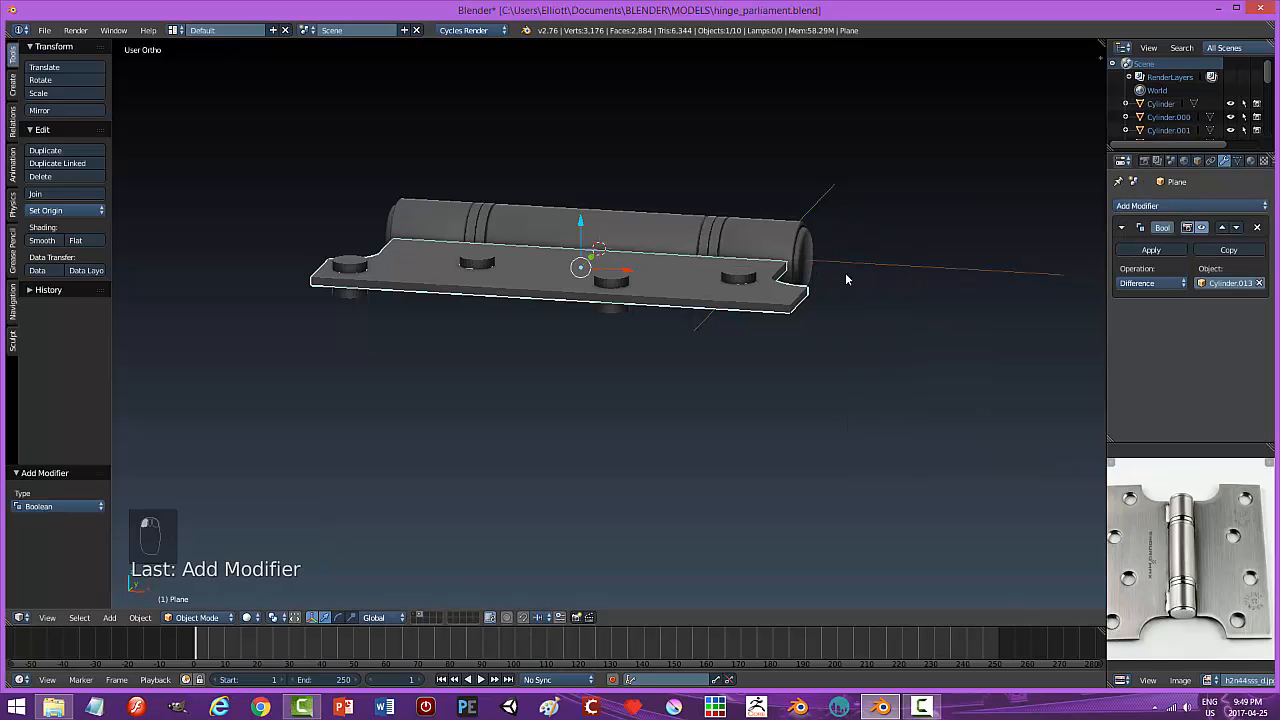
{"action": "left_click", "coordinate": [1151, 249]}
Hide the joined cutter cylinders to check the holes cut in the plate, and unhide them again.
{"action": "right_click", "coordinate": [740, 280]}
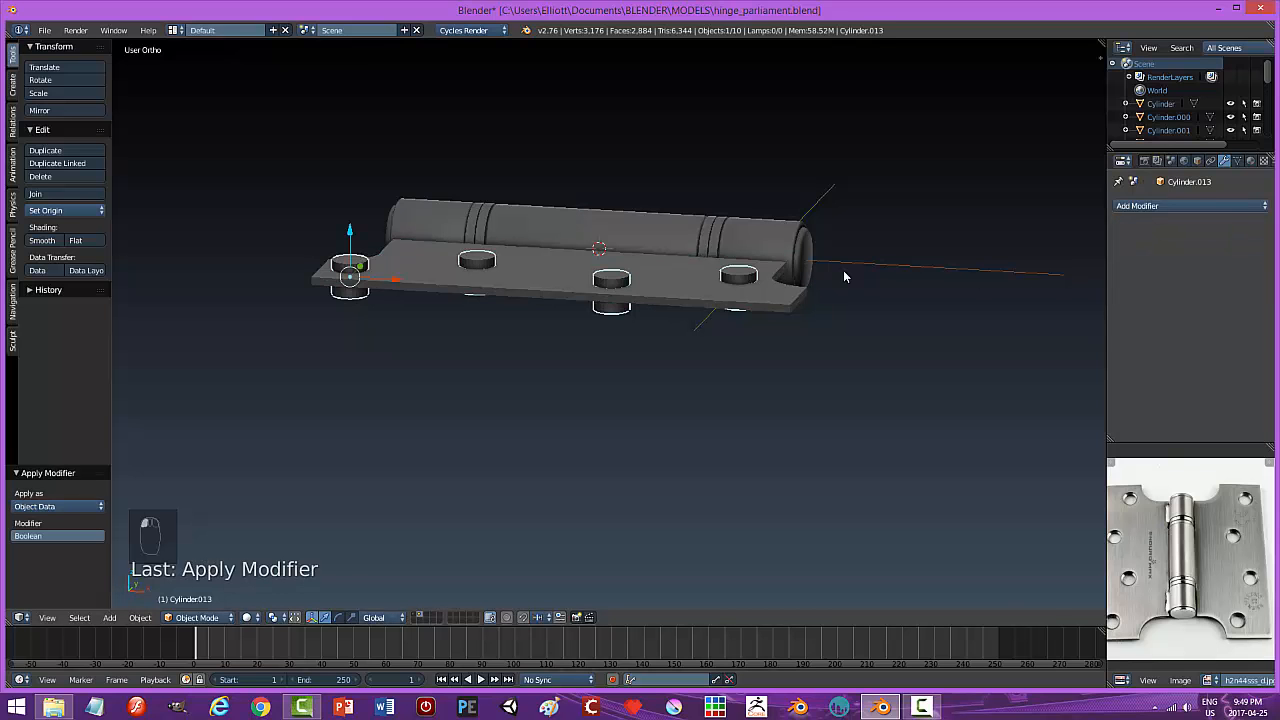
{"action": "key", "text": "h"}
{"action": "middle_click_drag", "start_coordinate": [720, 305], "coordinate": [720, 353]}
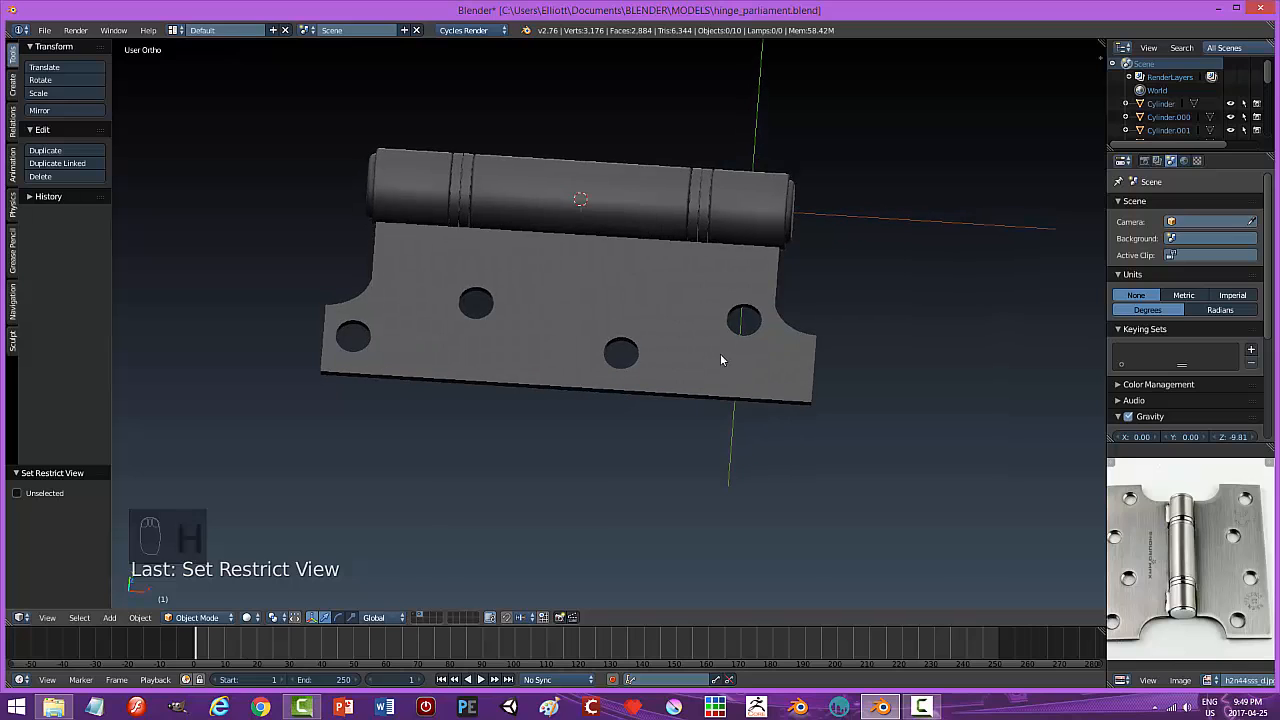
{"action": "key", "text": "alt+h"}
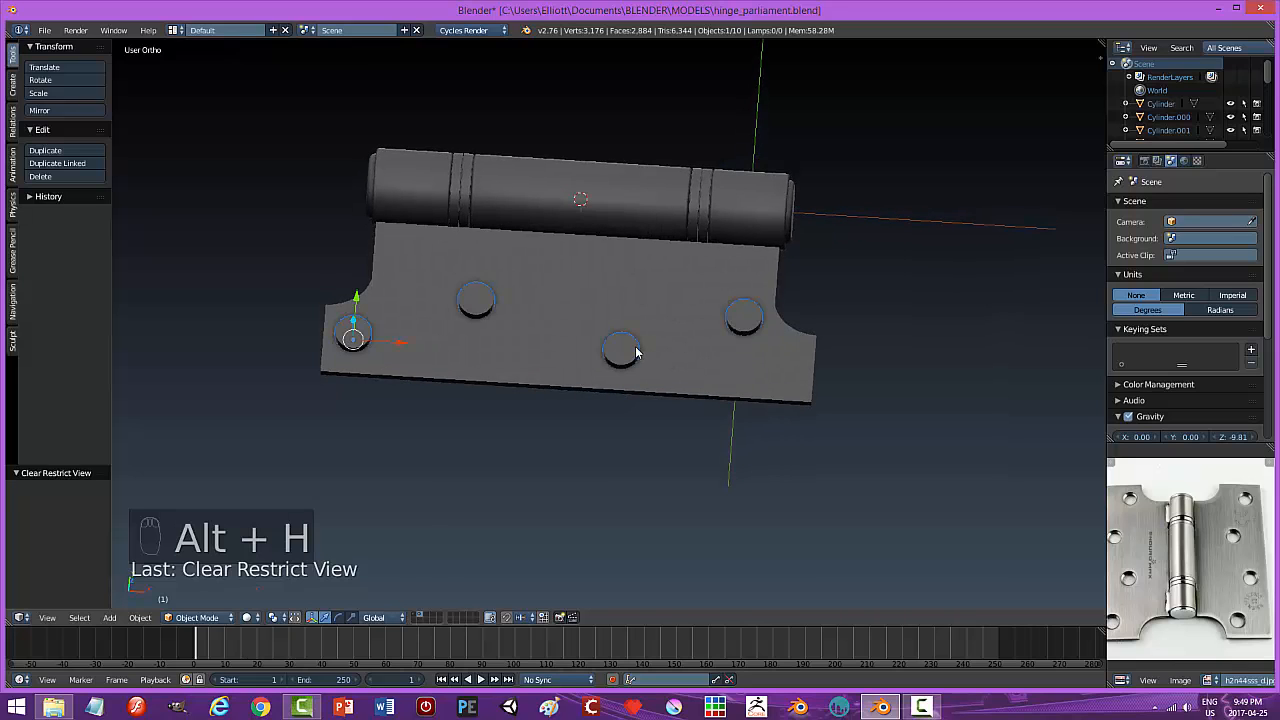
Delete the faces of three cutter cylinders in Edit Mode, keeping only the one beside the plate's +X notch.
{"action": "key", "text": "Tab"}
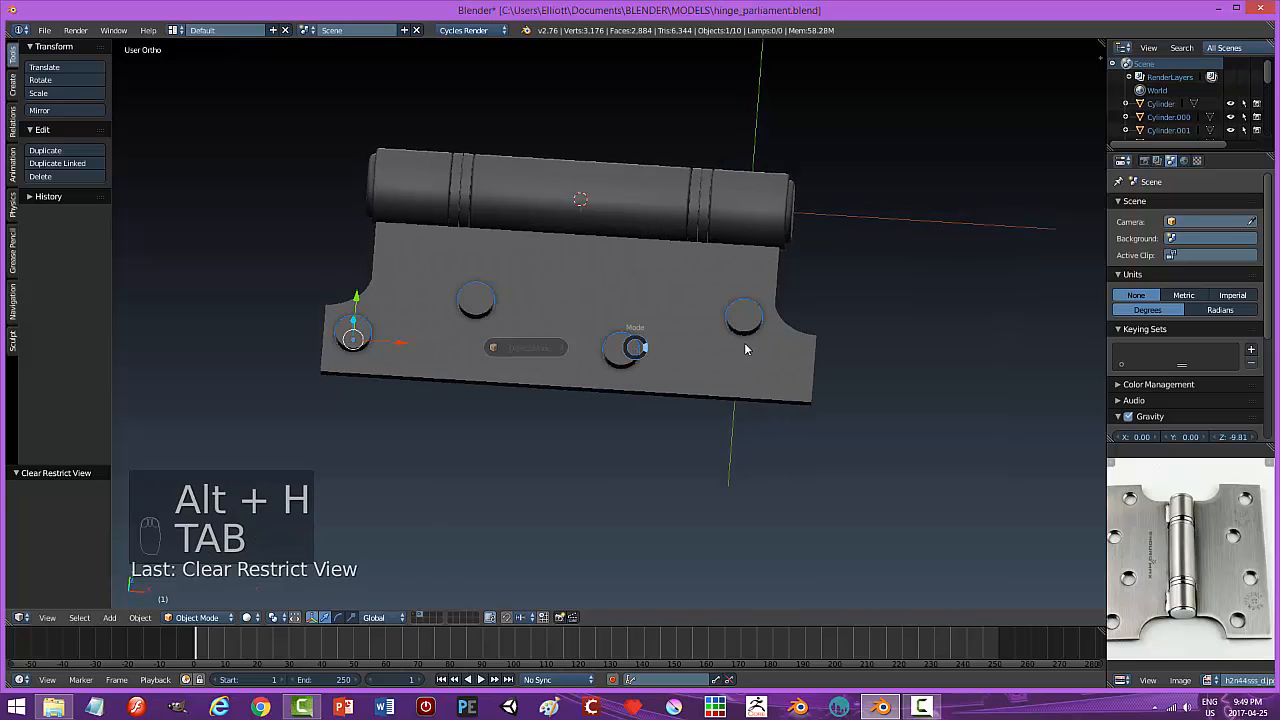
{"action": "right_click", "coordinate": [628, 352]}
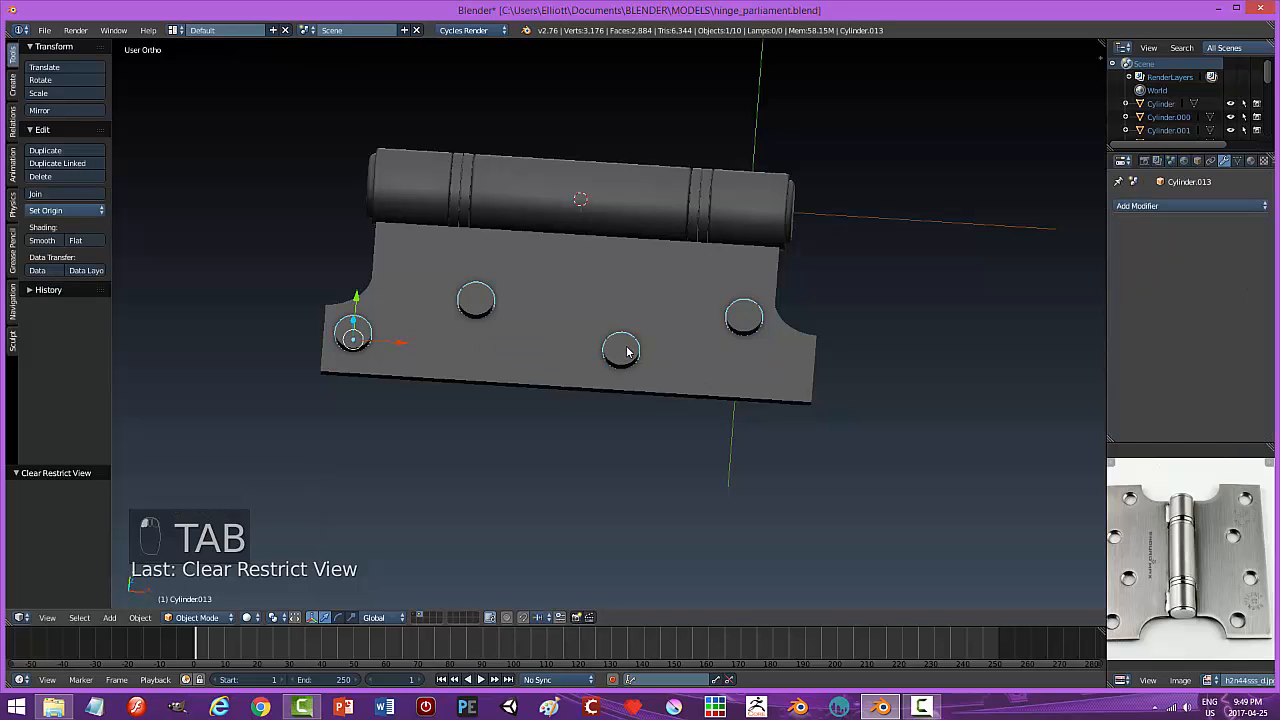
{"action": "key", "text": "Tab"}
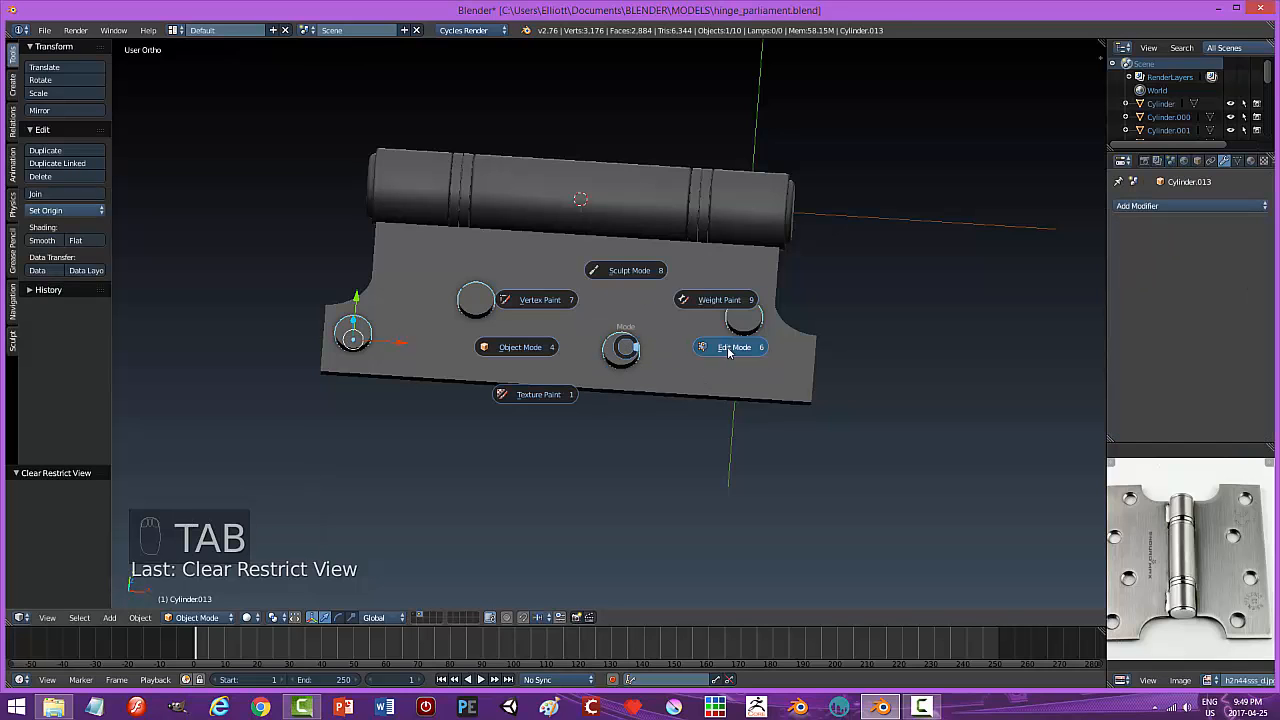
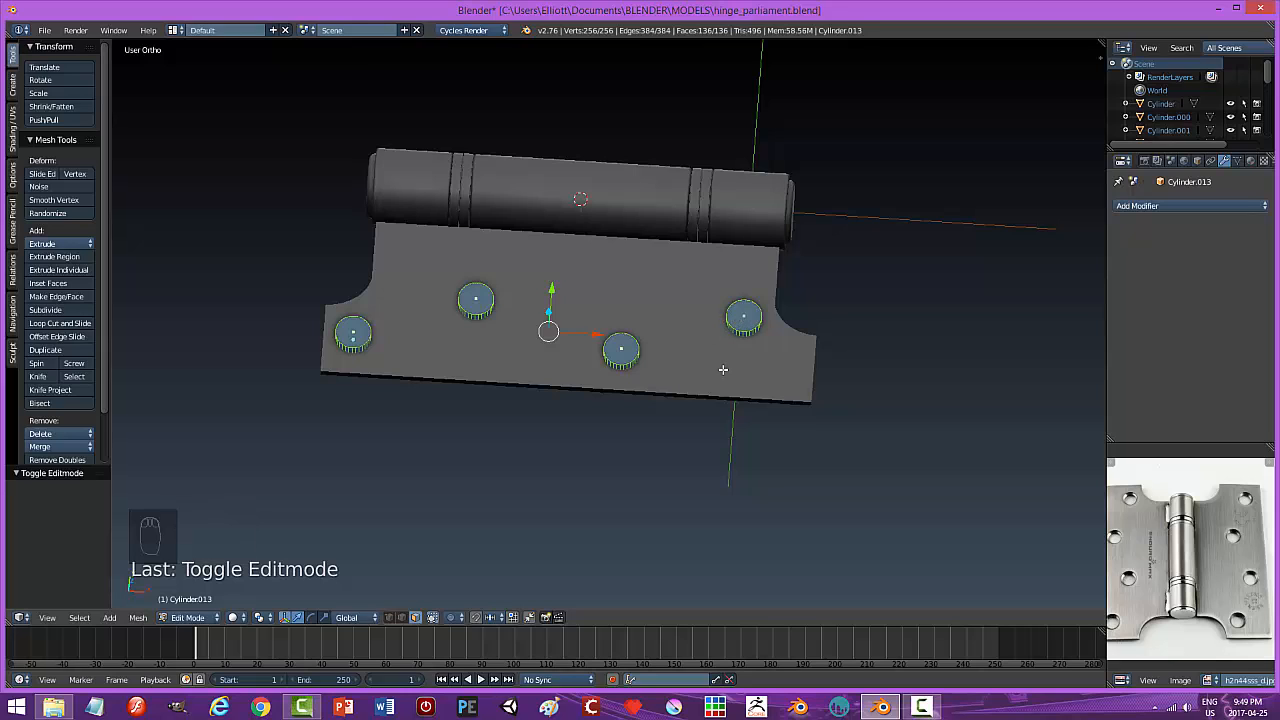
{"action": "key", "text": "a"}
{"action": "right_click", "coordinate": [616, 350]}
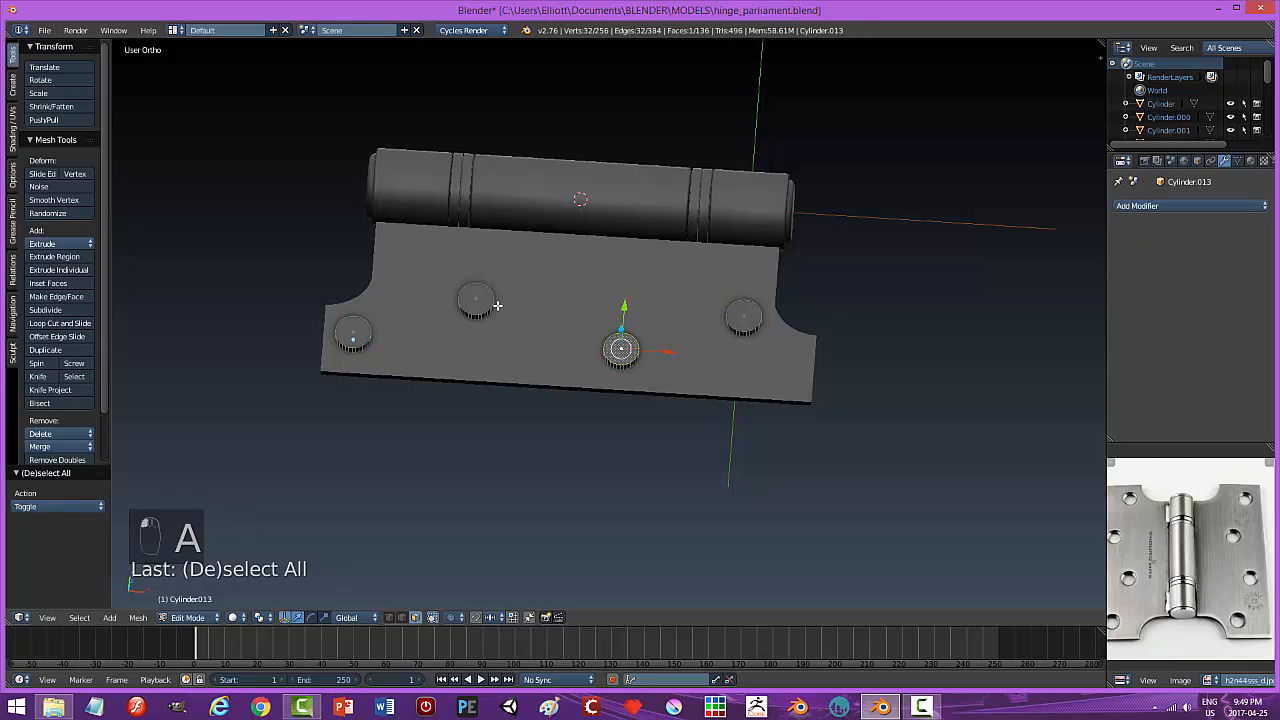
{"action": "right_click", "coordinate": [479, 301], "text": "shift"}
{"action": "right_click", "coordinate": [351, 333], "text": "shift"}
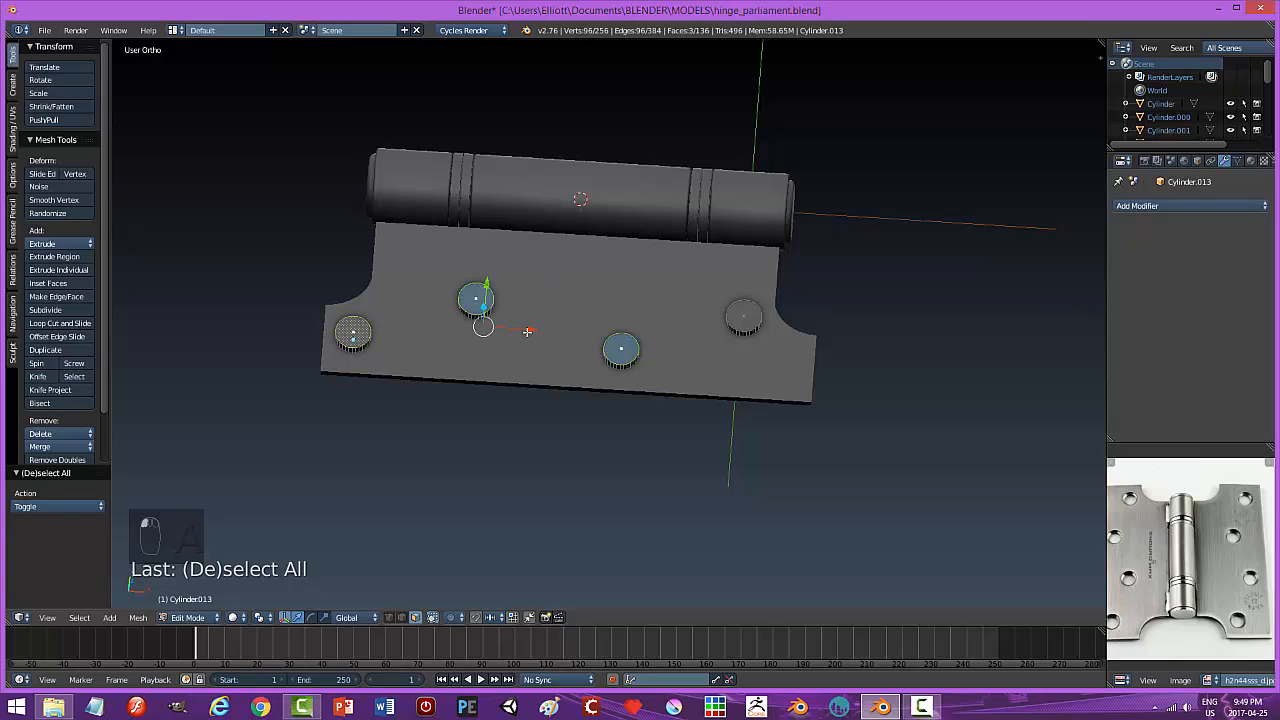
{"action": "key", "text": "ctrl+l"}
{"action": "key", "text": "x"}
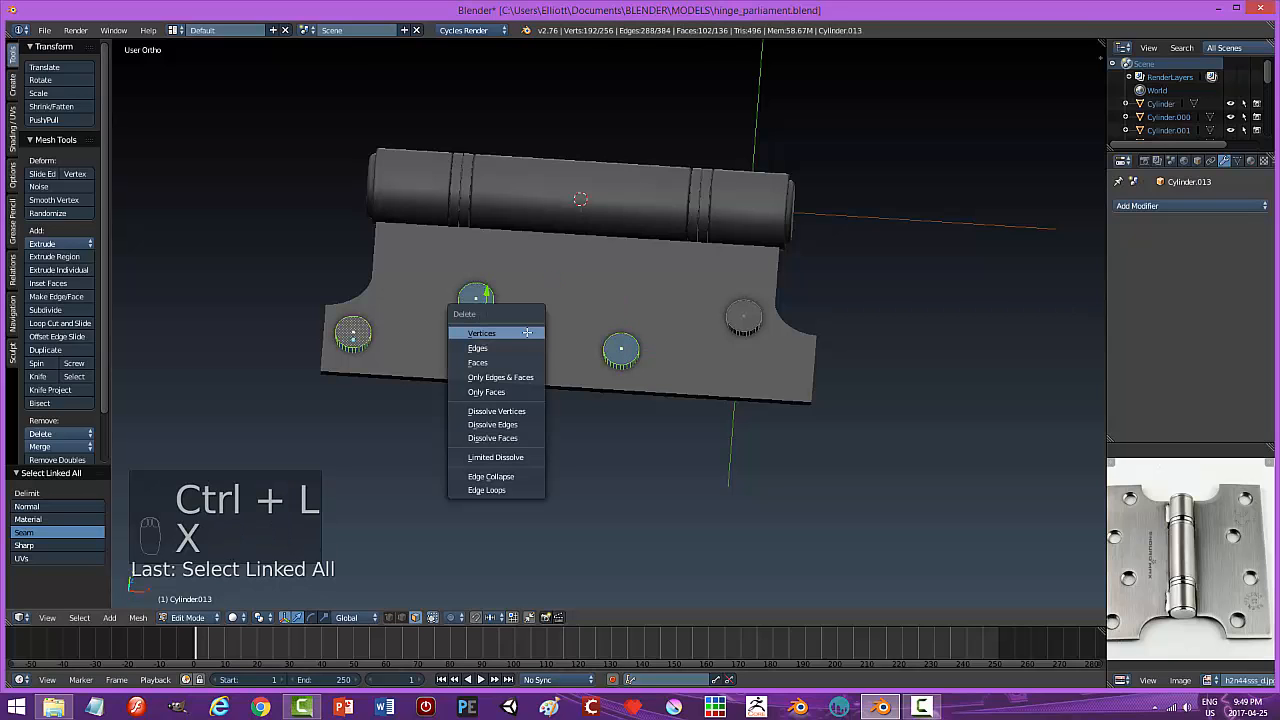
{"action": "left_click", "coordinate": [515, 362]}
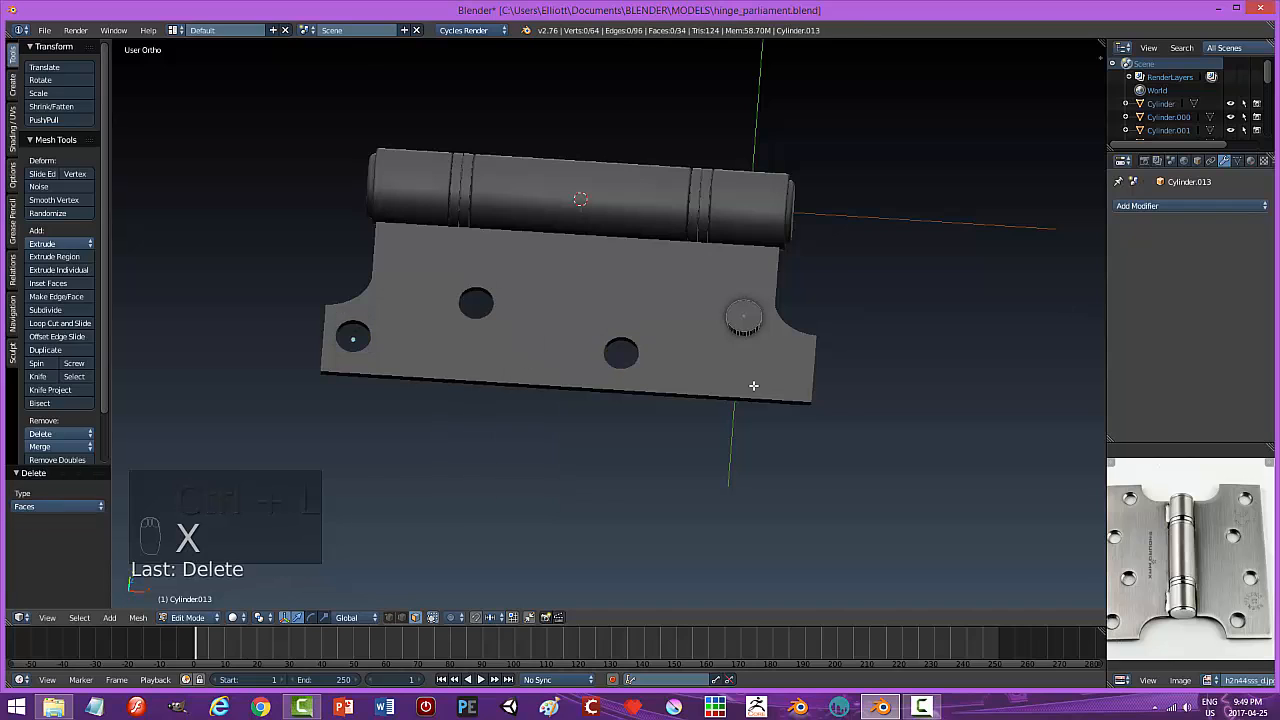
Examine the screw holes in the reference image up close and compare them with the holes in the plate.
{"action": "middle_click_drag", "start_coordinate": [755, 335], "coordinate": [796, 370]}
{"action": "scroll", "coordinate": [790, 370], "scroll_direction": "up", "scroll_amount": 4}
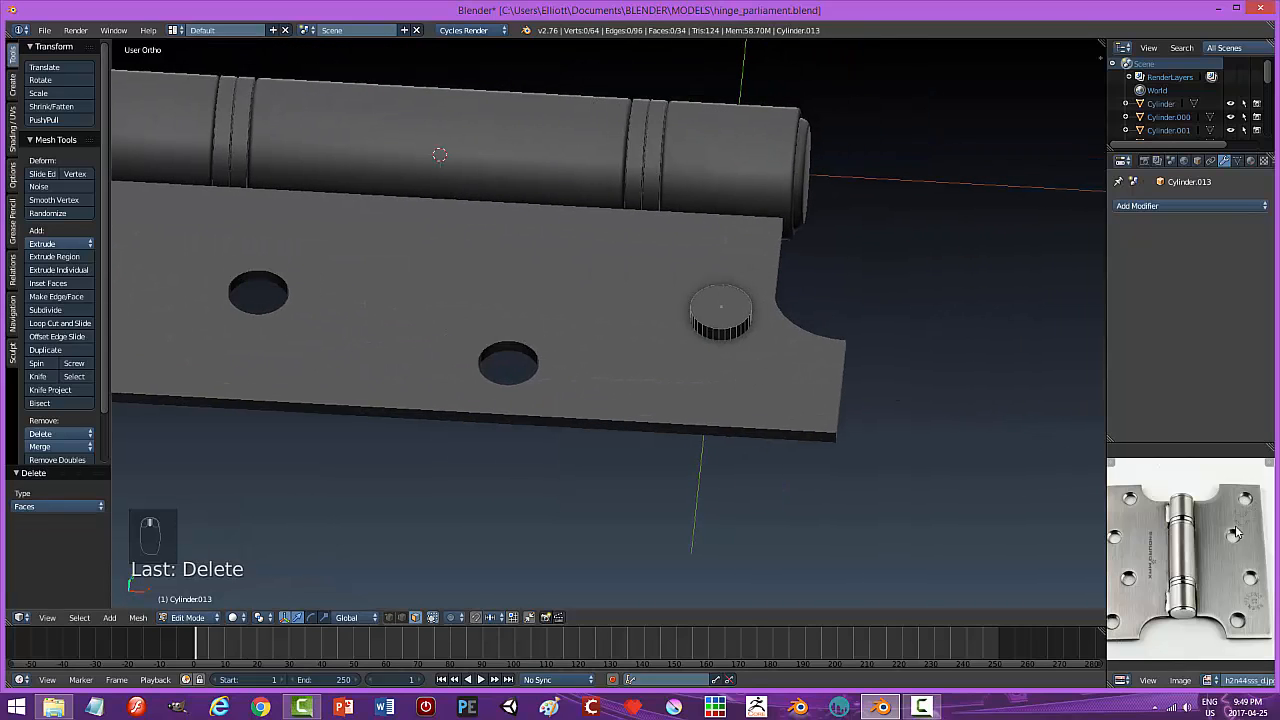
{"action": "scroll", "coordinate": [1257, 542], "scroll_direction": "up", "scroll_amount": 2}
{"action": "middle_click_drag", "start_coordinate": [1257, 526], "coordinate": [1172, 505]}
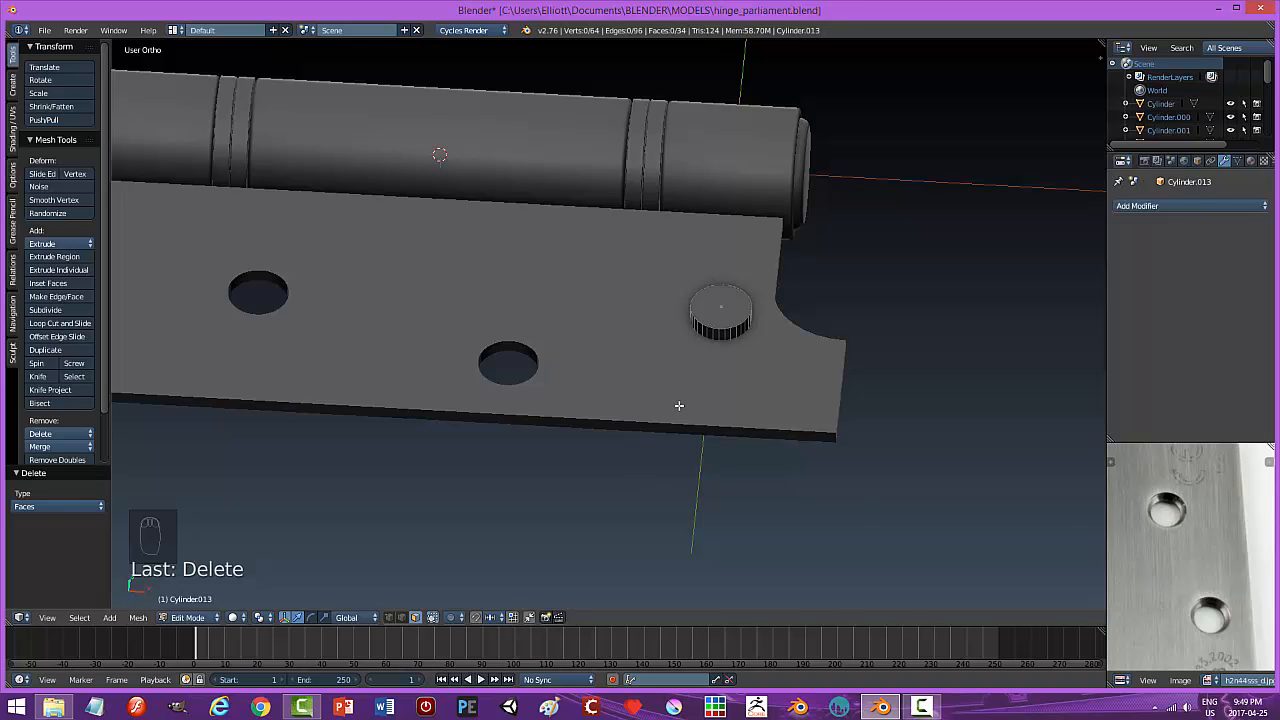
{"action": "middle_click_drag", "start_coordinate": [679, 405], "coordinate": [691, 403]}
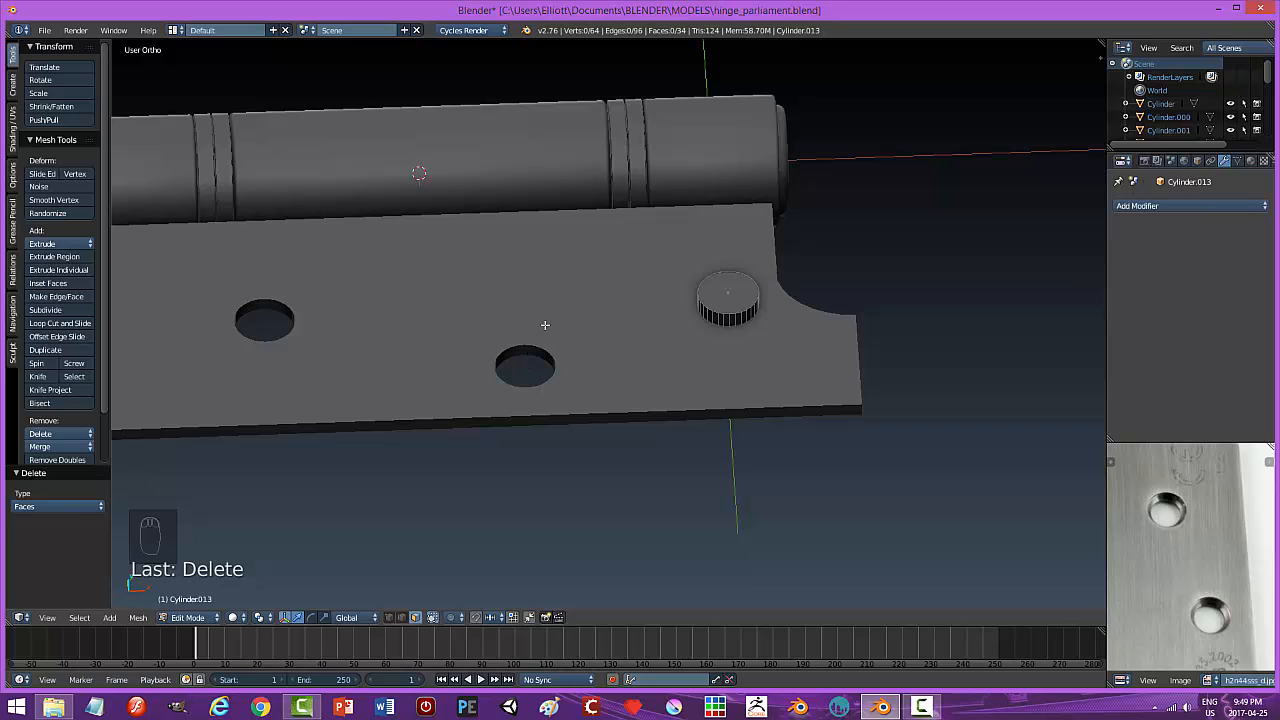
Examine the leaf plate's mesh around the cut screw holes in Edit Mode and return to Object Mode.
{"action": "key", "text": "Tab"}
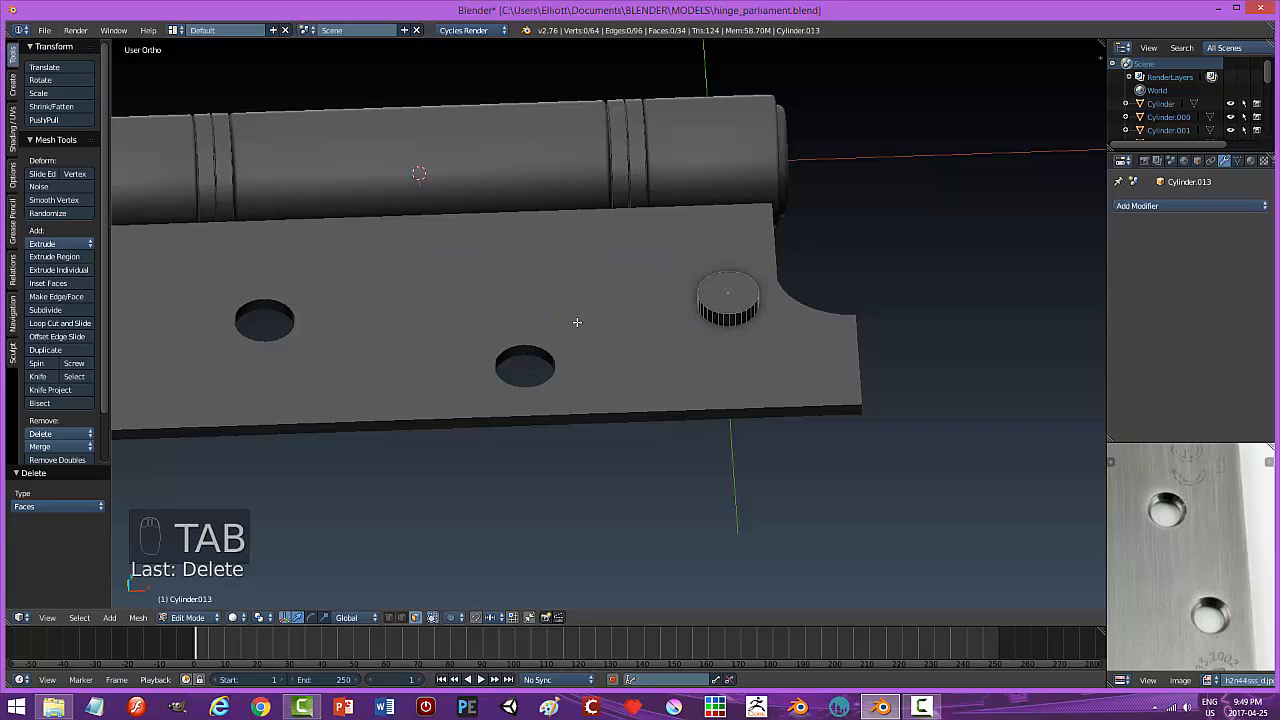
{"action": "key", "text": "Tab"}
{"action": "left_click", "coordinate": [489, 320]}
{"action": "right_click", "coordinate": [594, 296]}
{"action": "key", "text": "Tab"}
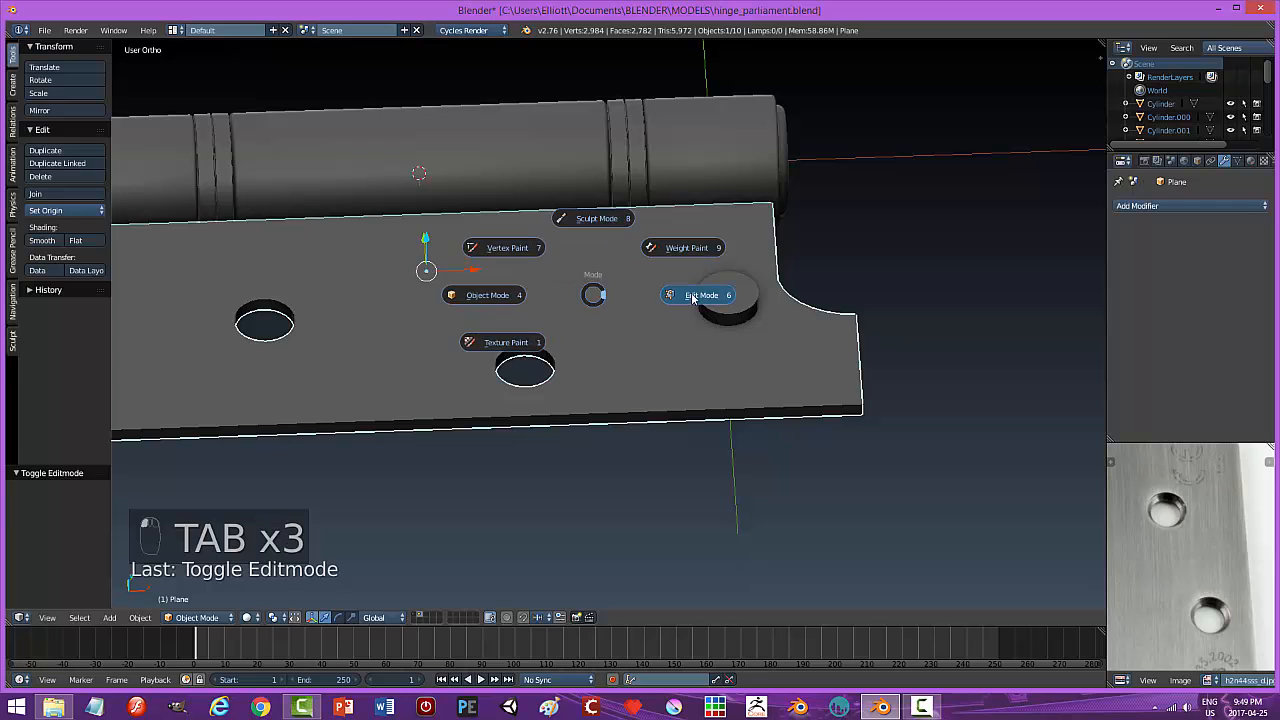
{"action": "left_click", "coordinate": [690, 297]}
{"action": "key", "text": "a"}
{"action": "key", "text": "a"}
{"action": "key", "text": "a"}
{"action": "key", "text": "a"}
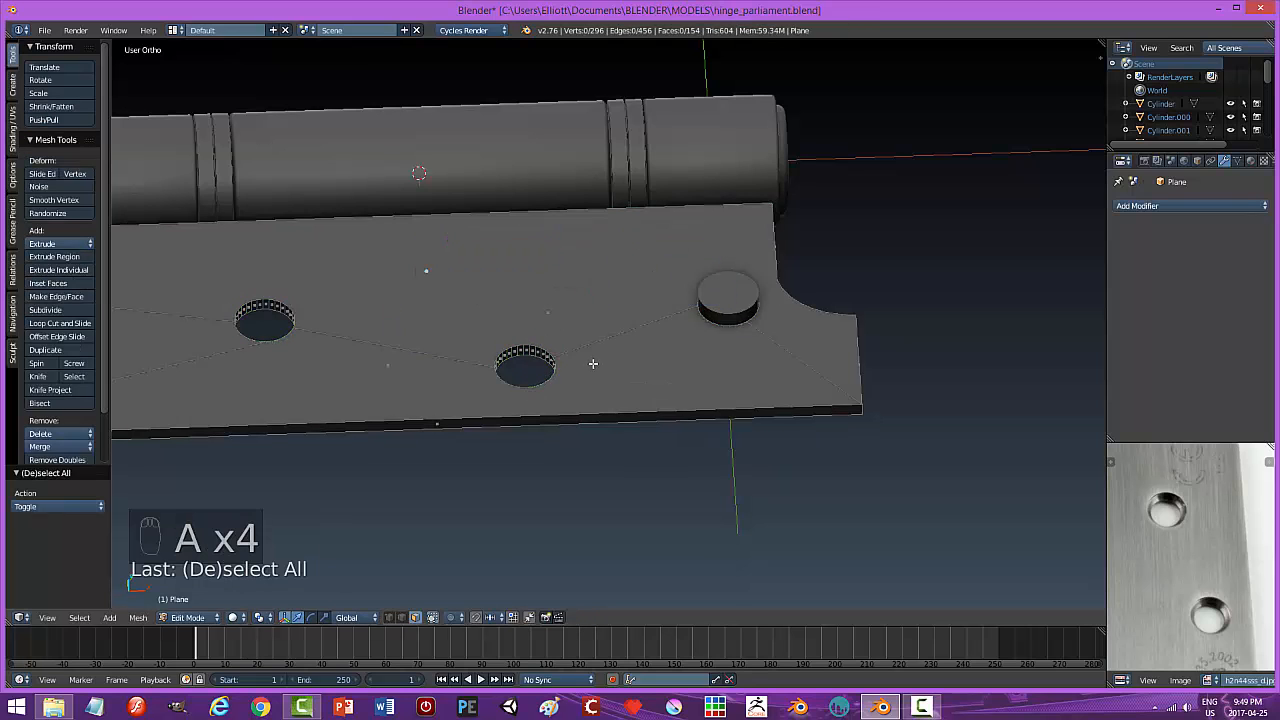
{"action": "middle_click_drag", "start_coordinate": [591, 363], "coordinate": [631, 372]}
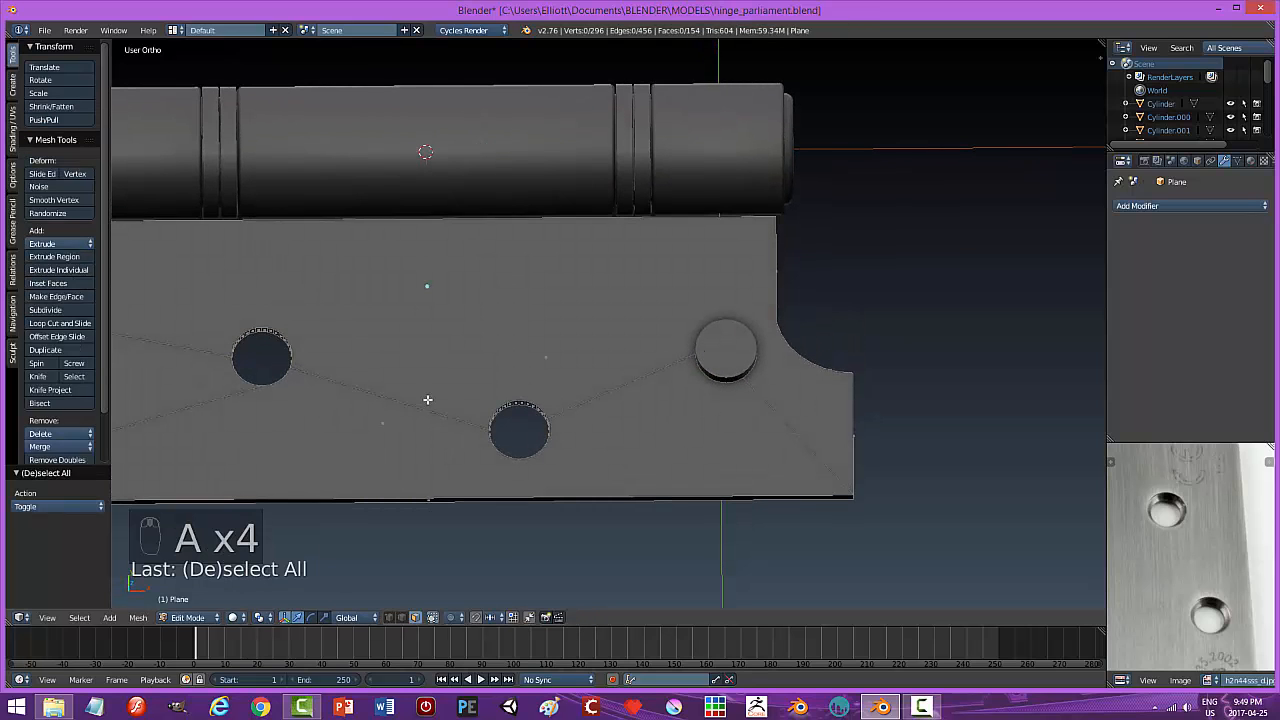
{"action": "scroll", "coordinate": [474, 398], "scroll_direction": "down", "scroll_amount": 2}
{"action": "middle_click_drag", "start_coordinate": [474, 398], "coordinate": [539, 377]}
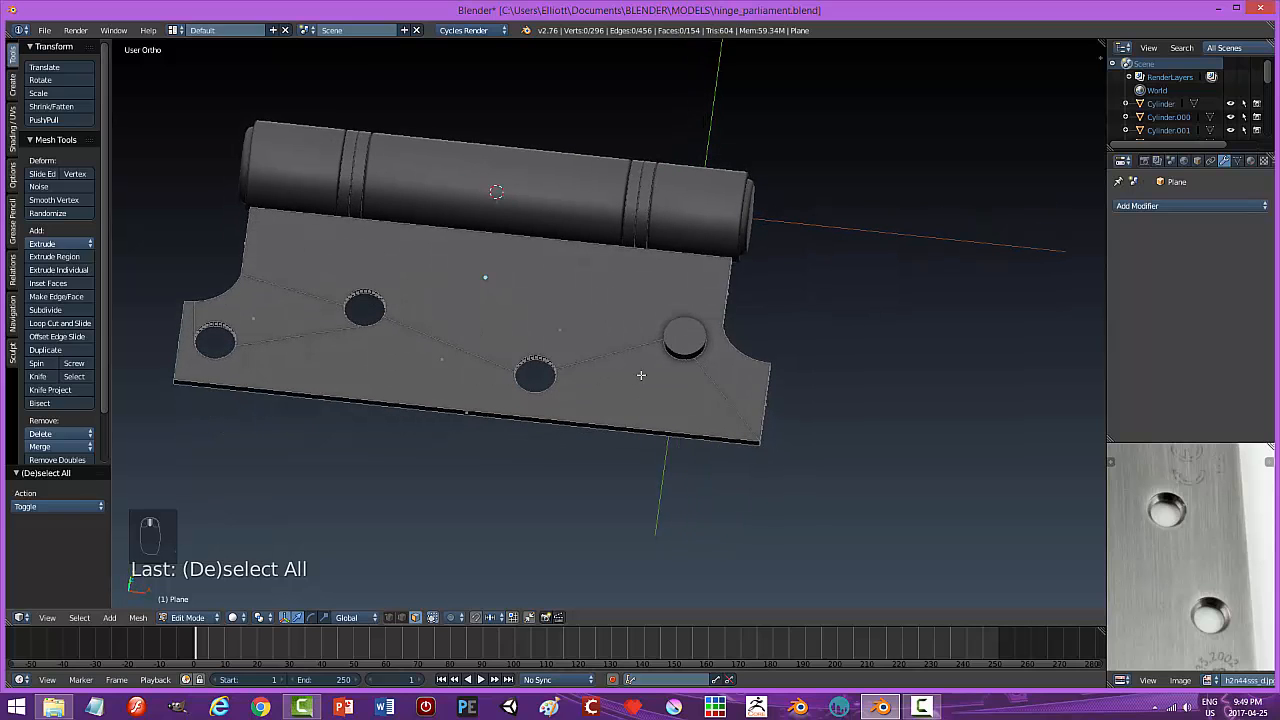
{"action": "key", "text": "Tab"}
Set the origin of the remaining cutter cylinder to its geometry.
{"action": "scroll", "coordinate": [742, 394], "scroll_direction": "up", "scroll_amount": 3}
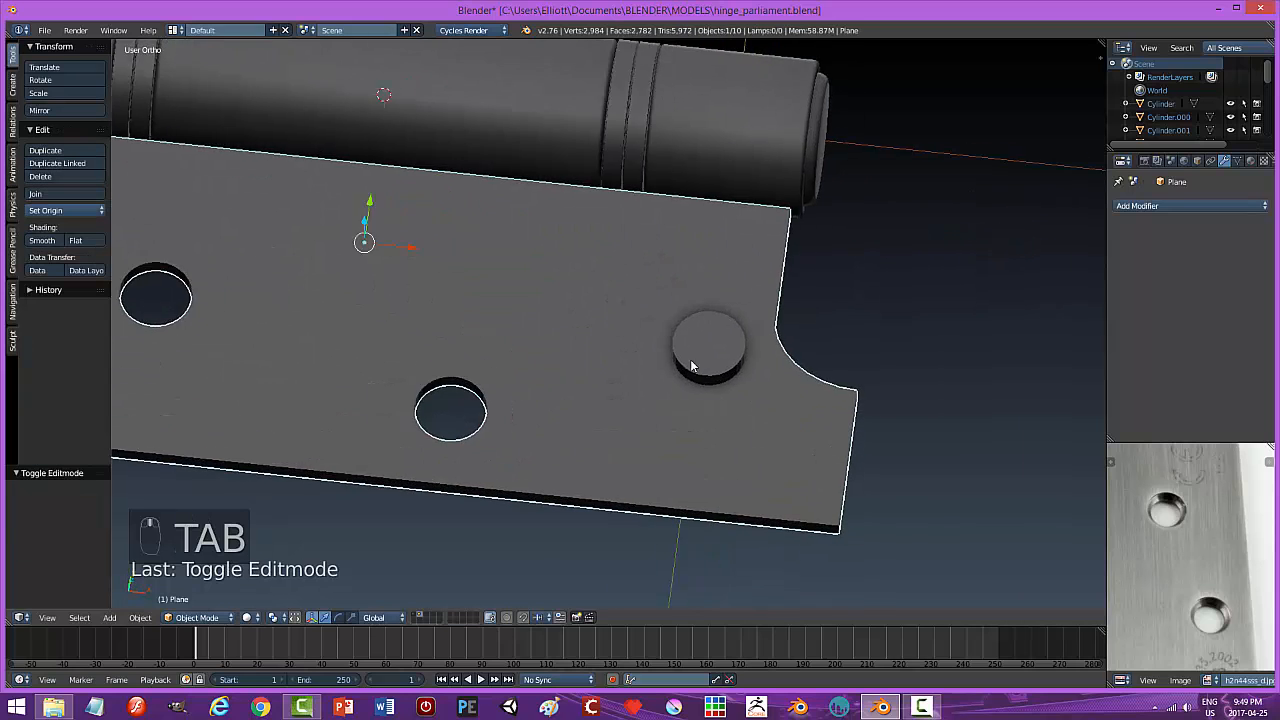
{"action": "middle_click_drag", "start_coordinate": [690, 360], "coordinate": [557, 315], "text": "shift"}
{"action": "scroll", "coordinate": [661, 371], "scroll_direction": "up", "scroll_amount": 2}
{"action": "right_click", "coordinate": [589, 296]}
{"action": "middle_click_drag", "start_coordinate": [641, 403], "coordinate": [651, 303]}
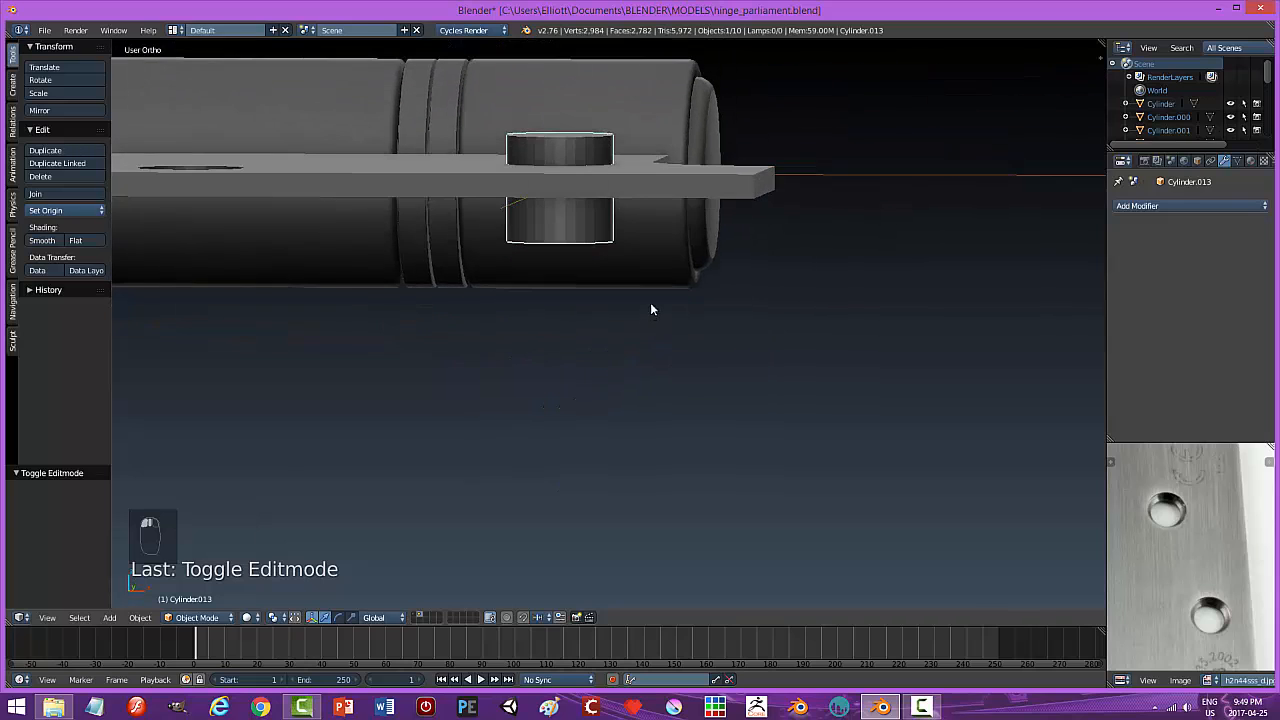
{"action": "left_click", "coordinate": [45, 211]}
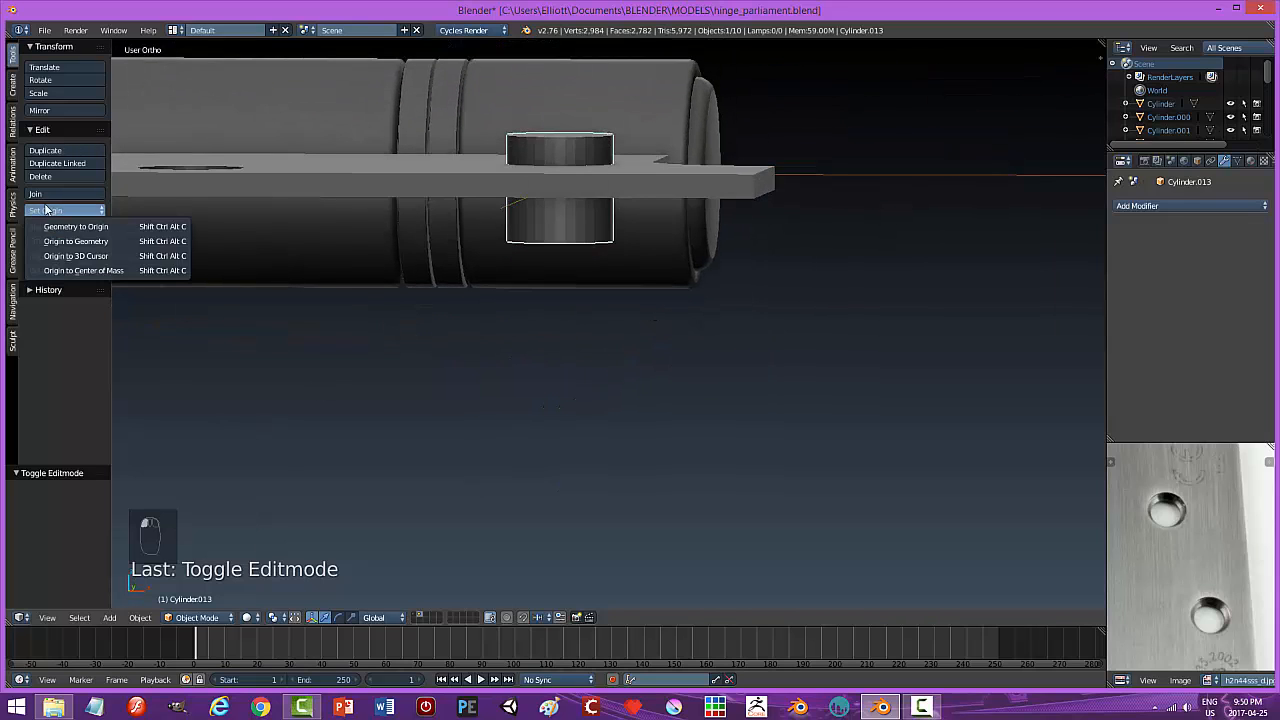
{"action": "left_click", "coordinate": [66, 241]}
Flatten the cutter cylinder by scaling it to about 0.237 along Z, and raise it about 0.110 along Z.
{"action": "key", "text": "s"}
{"action": "key", "text": "z"}
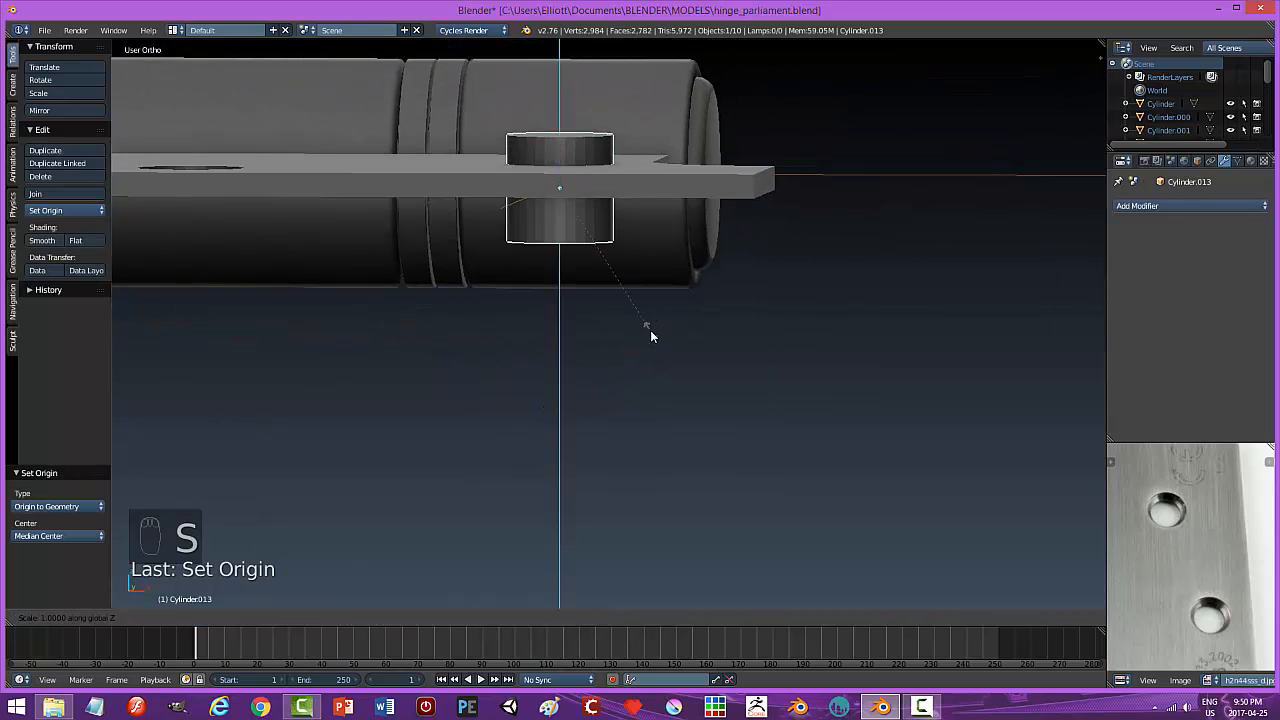
{"action": "left_click", "coordinate": [589, 219]}
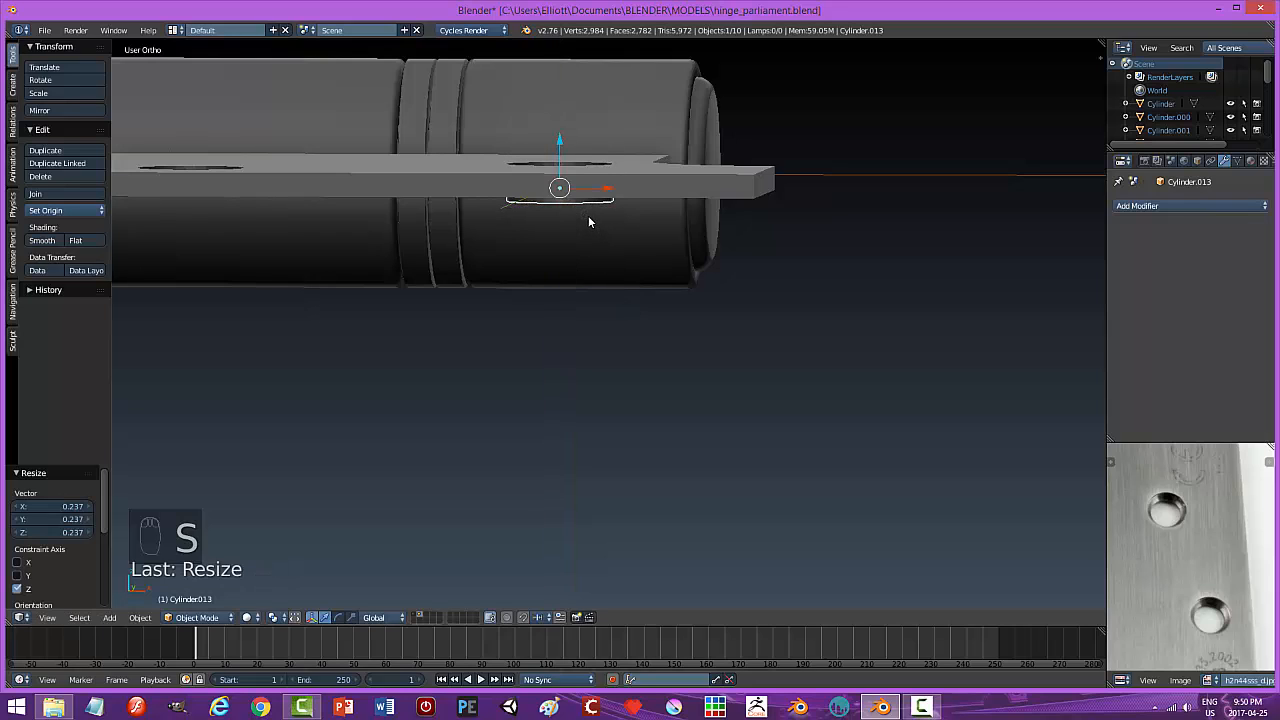
{"action": "left_click_drag", "start_coordinate": [562, 144], "coordinate": [559, 128]}
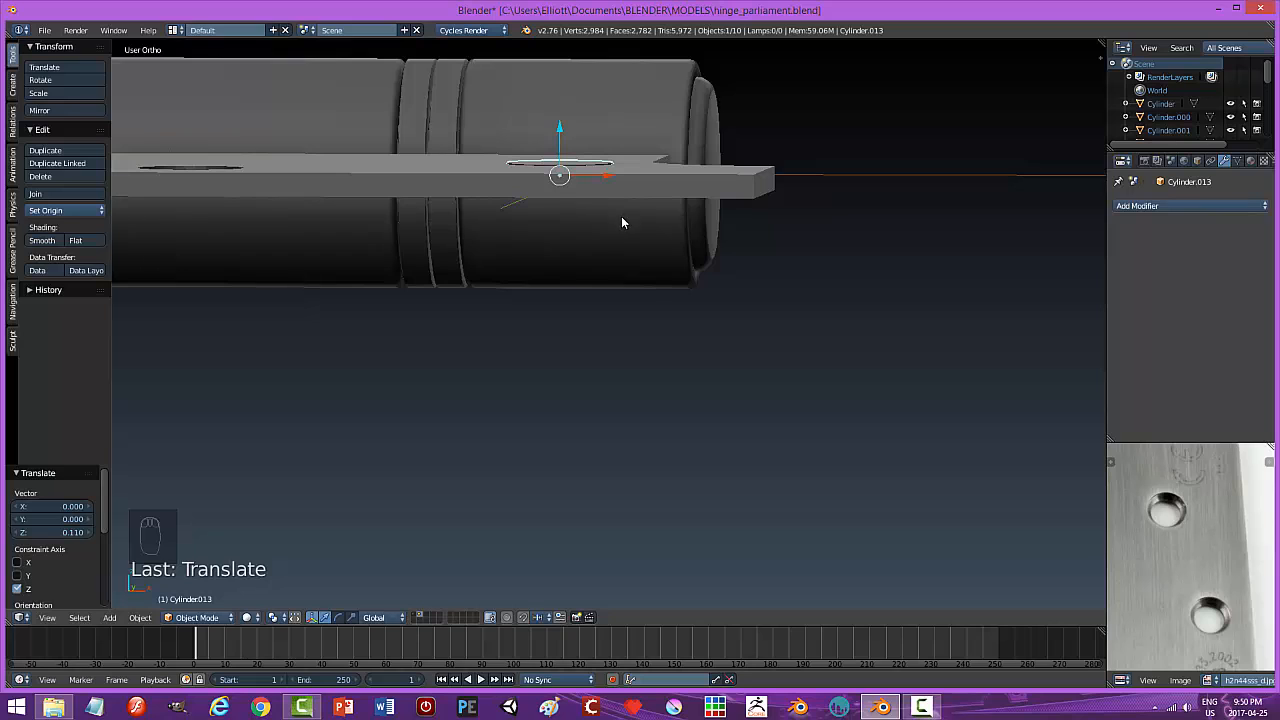
{"action": "middle_click_drag", "start_coordinate": [625, 262], "coordinate": [618, 232]}
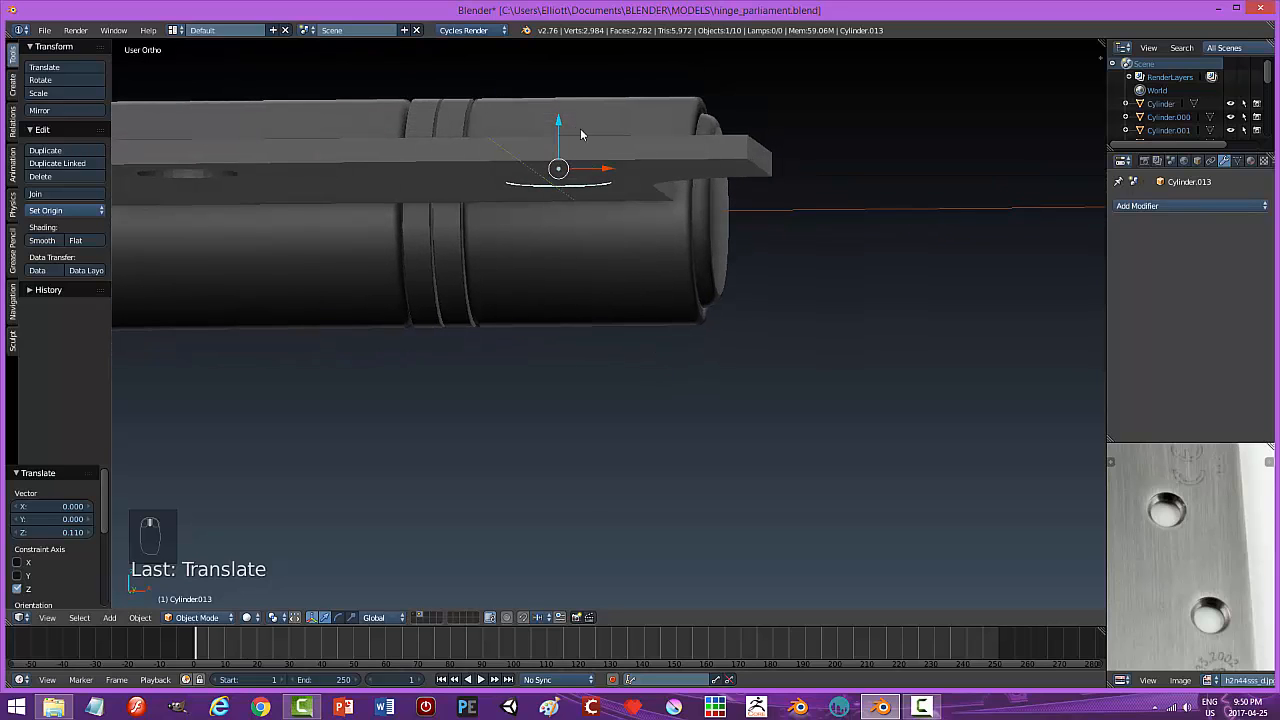
{"action": "left_click_drag", "start_coordinate": [560, 123], "coordinate": [560, 124]}
{"action": "key", "text": "s"}
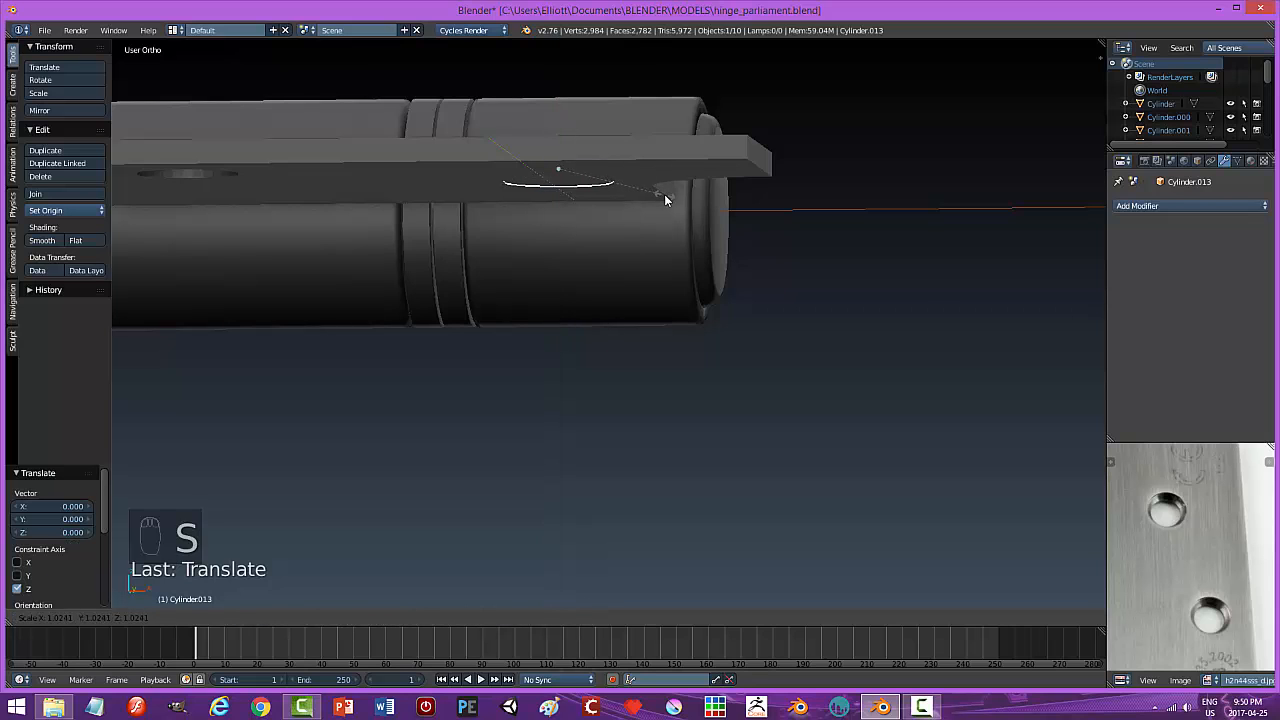
{"action": "right_click", "coordinate": [665, 199]}
{"action": "middle_click_drag", "start_coordinate": [657, 206], "coordinate": [654, 270]}
Enter Edit Mode on the flattened cutter cylinder.
{"action": "key", "text": "a"}
{"action": "key", "text": "a"}
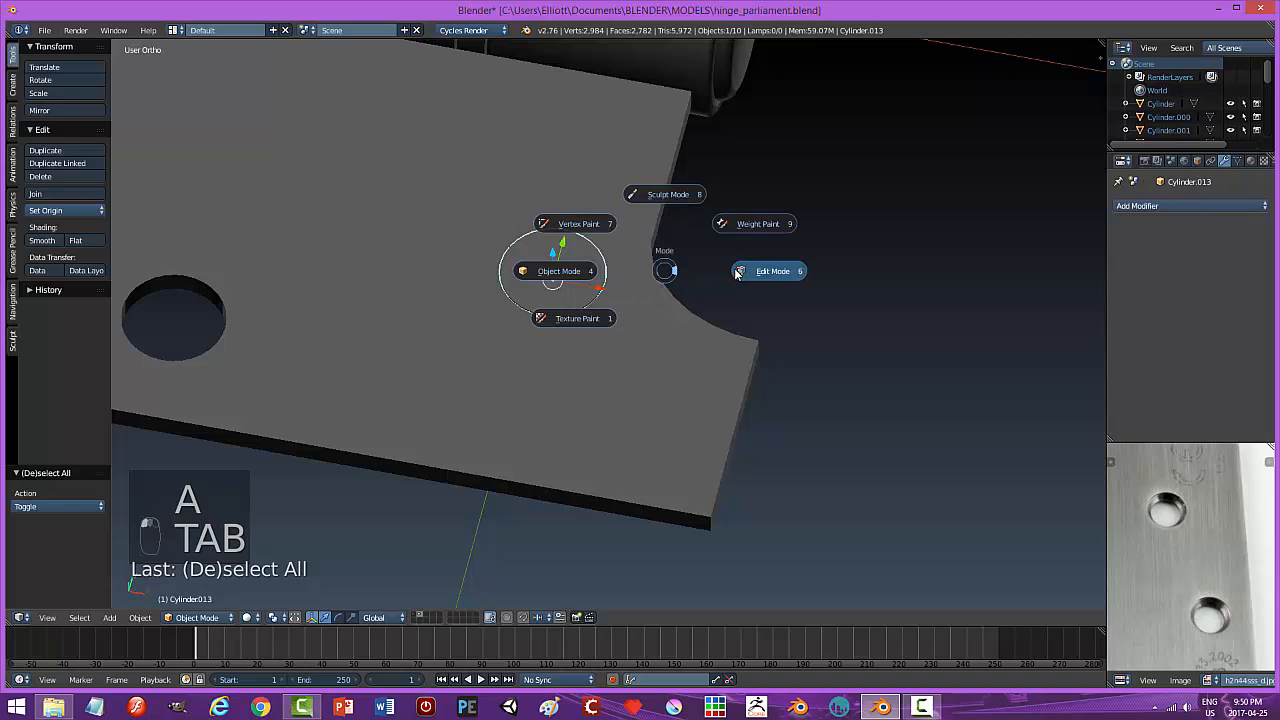
{"action": "left_click", "coordinate": [672, 270]}
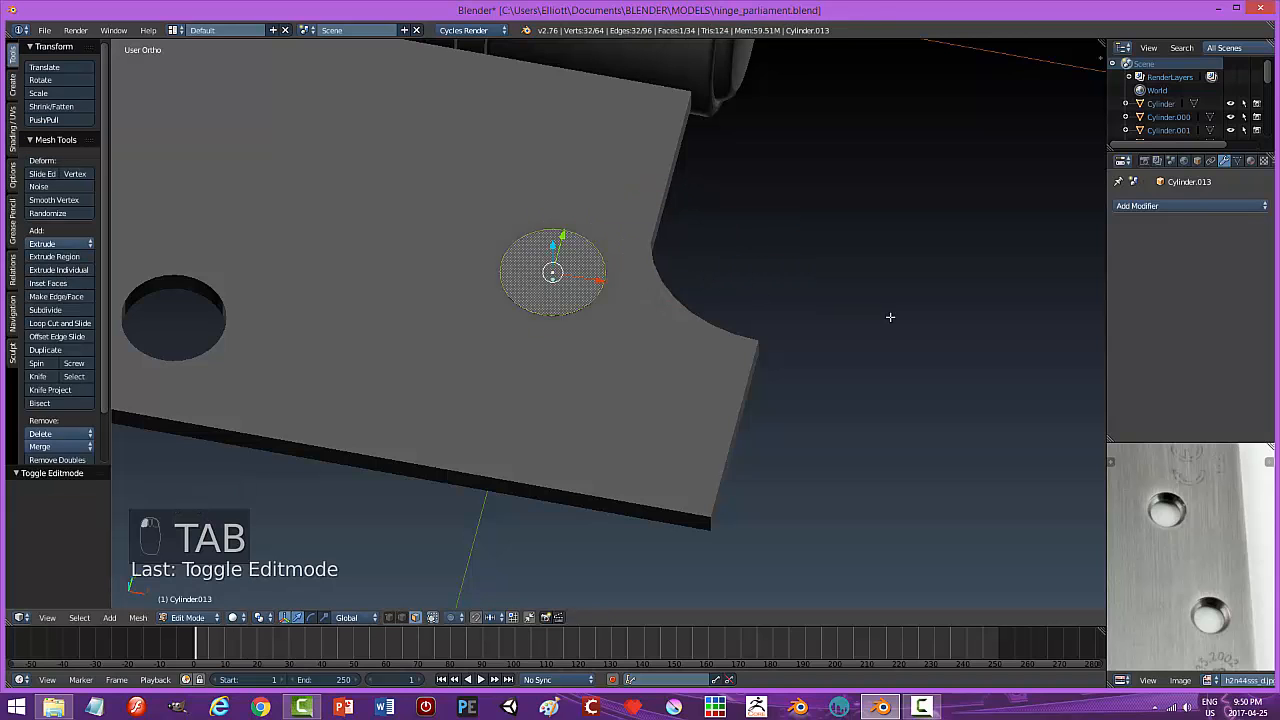
Try to inset the cylinder's selected top cap face and undo the inset.
{"action": "key", "text": "i"}
{"action": "left_click", "coordinate": [800, 354]}
{"action": "middle_click_drag", "start_coordinate": [757, 356], "coordinate": [768, 263]}
{"action": "key", "text": "ctrl+z"}
Select both the top and bottom cap faces of the cylinder and inset them by about 0.053.
{"action": "middle_click_drag", "start_coordinate": [651, 246], "coordinate": [663, 311]}
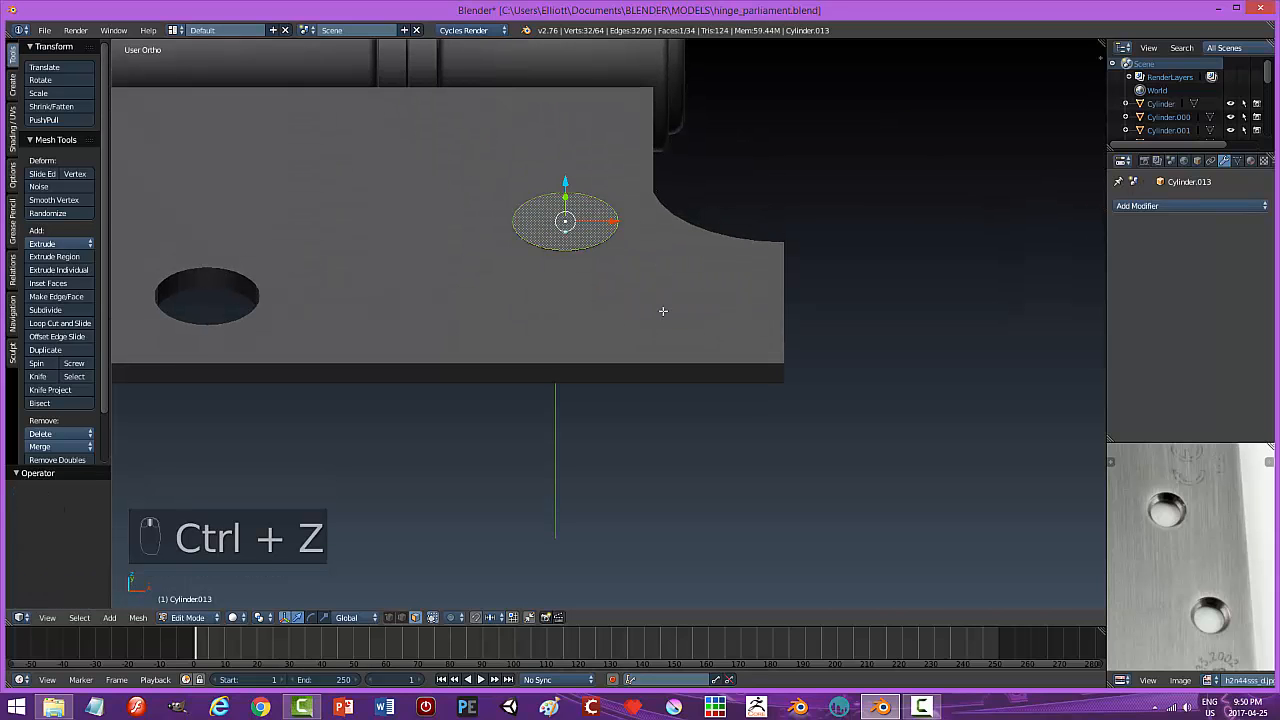
{"action": "key", "text": "a"}
{"action": "middle_click_drag", "start_coordinate": [674, 354], "coordinate": [655, 263]}
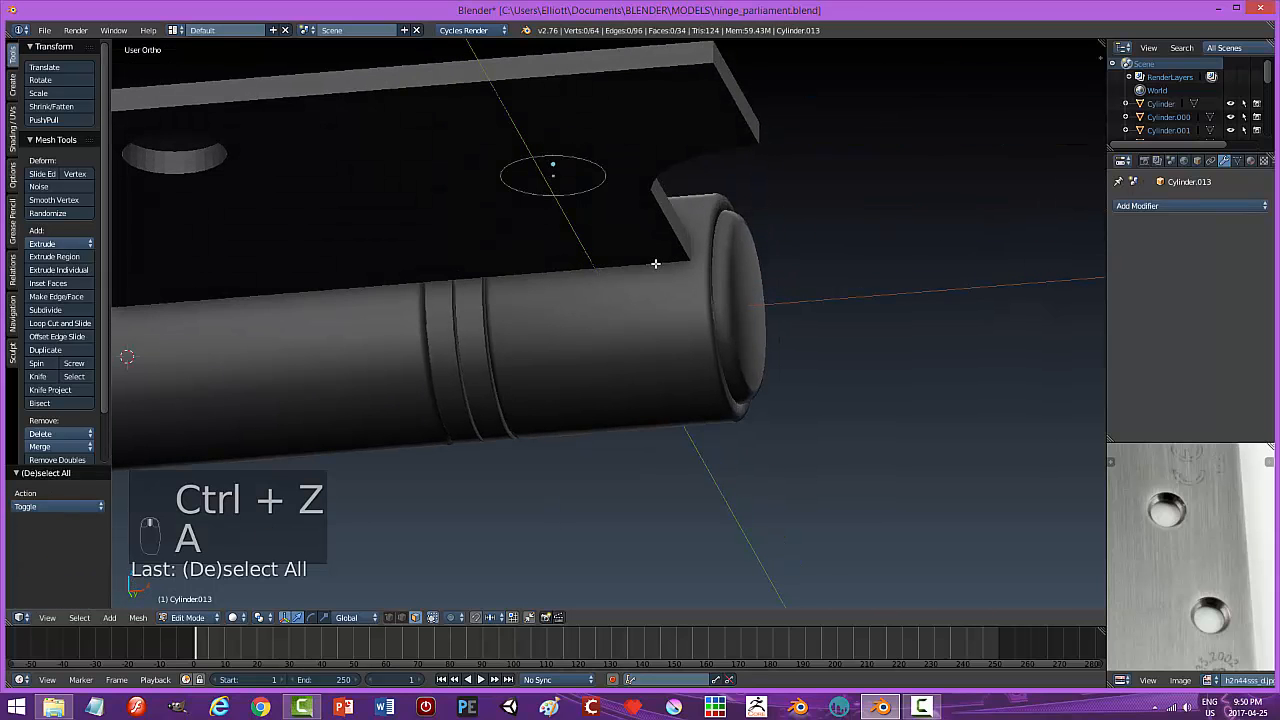
{"action": "right_click", "coordinate": [581, 177]}
{"action": "middle_click_drag", "start_coordinate": [581, 177], "coordinate": [589, 205]}
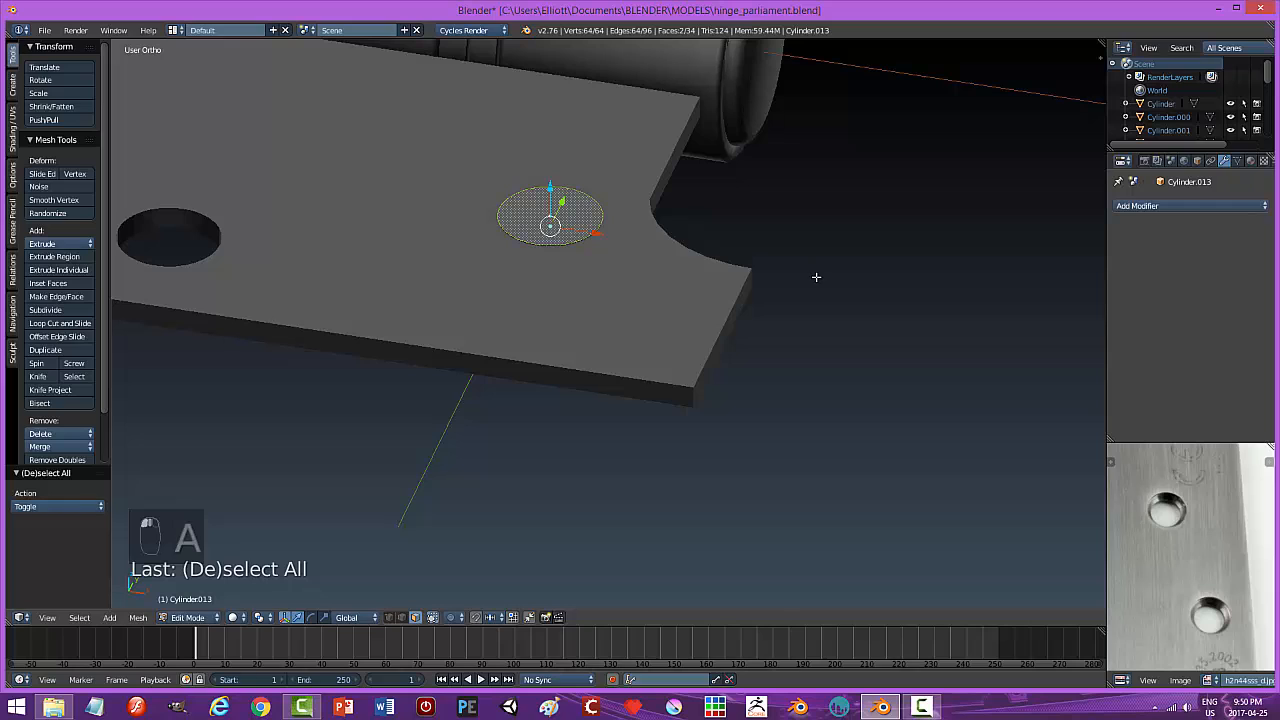
{"action": "key", "text": "i"}
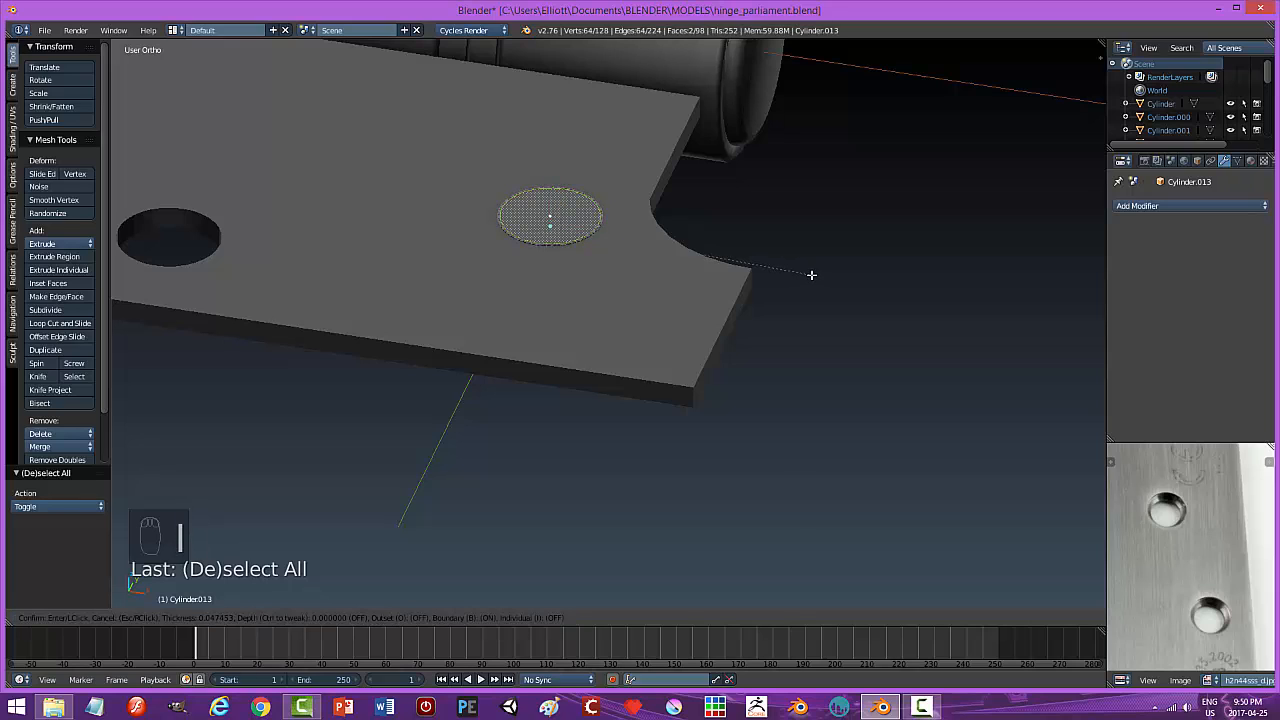
{"action": "left_click", "coordinate": [811, 274]}
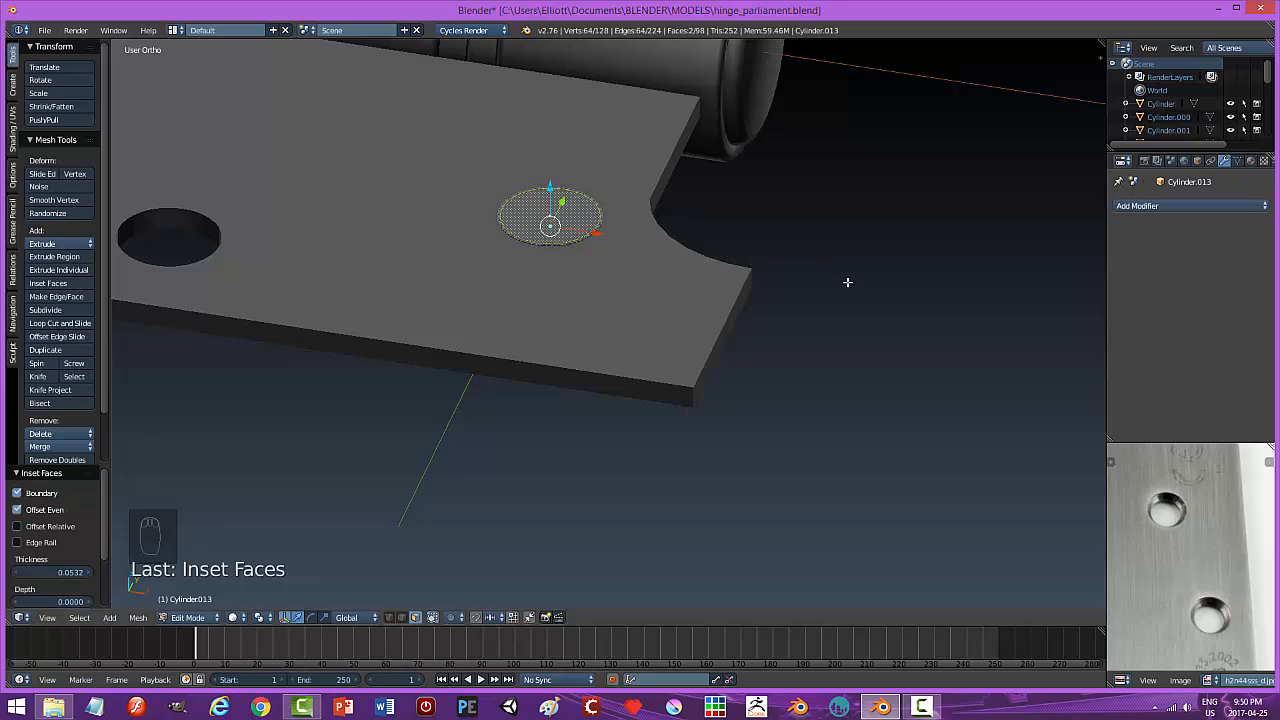
Bridge the two inset cap faces with Bridge Edge Loops to open the cylinder through, and clear the selection.
{"action": "key", "text": "ctrl+e"}
{"action": "left_click", "coordinate": [830, 293]}
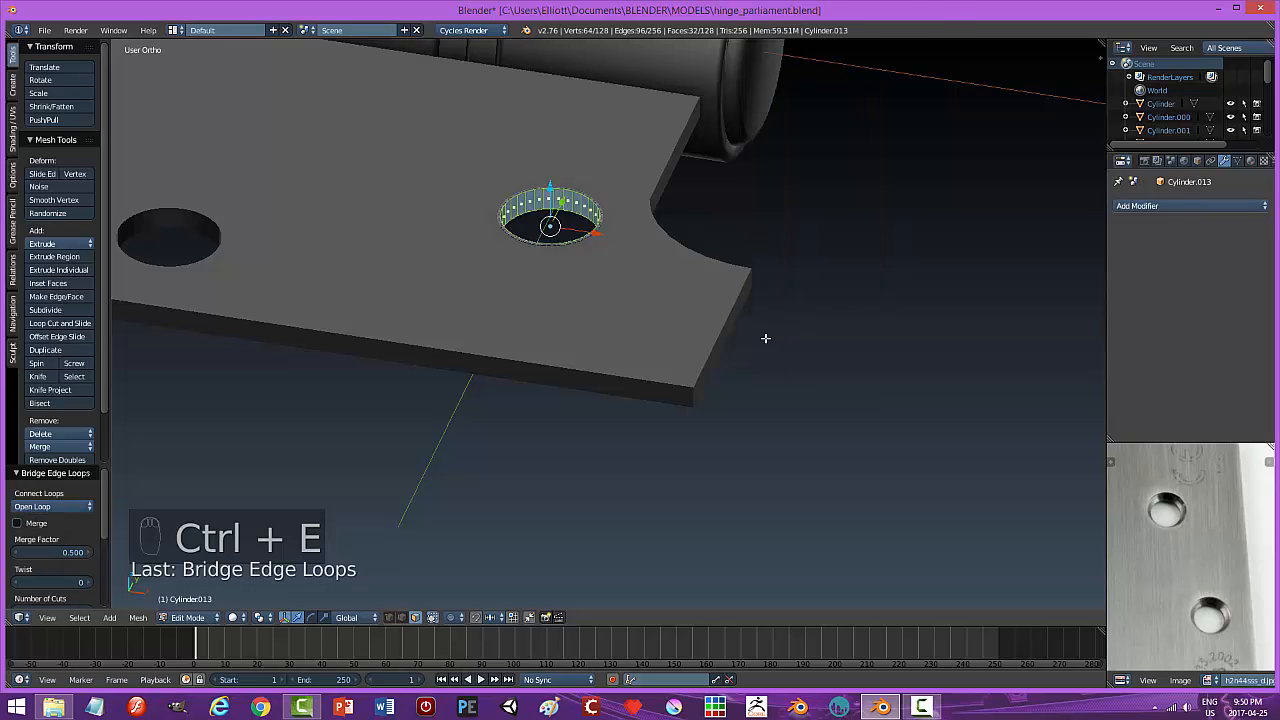
{"action": "key", "text": "a"}
Switch to edge selection, select the cylinder's lower inner edge loop, and scale it to about 0.858 to taper the wall.
{"action": "middle_click_drag", "start_coordinate": [763, 337], "coordinate": [671, 423]}
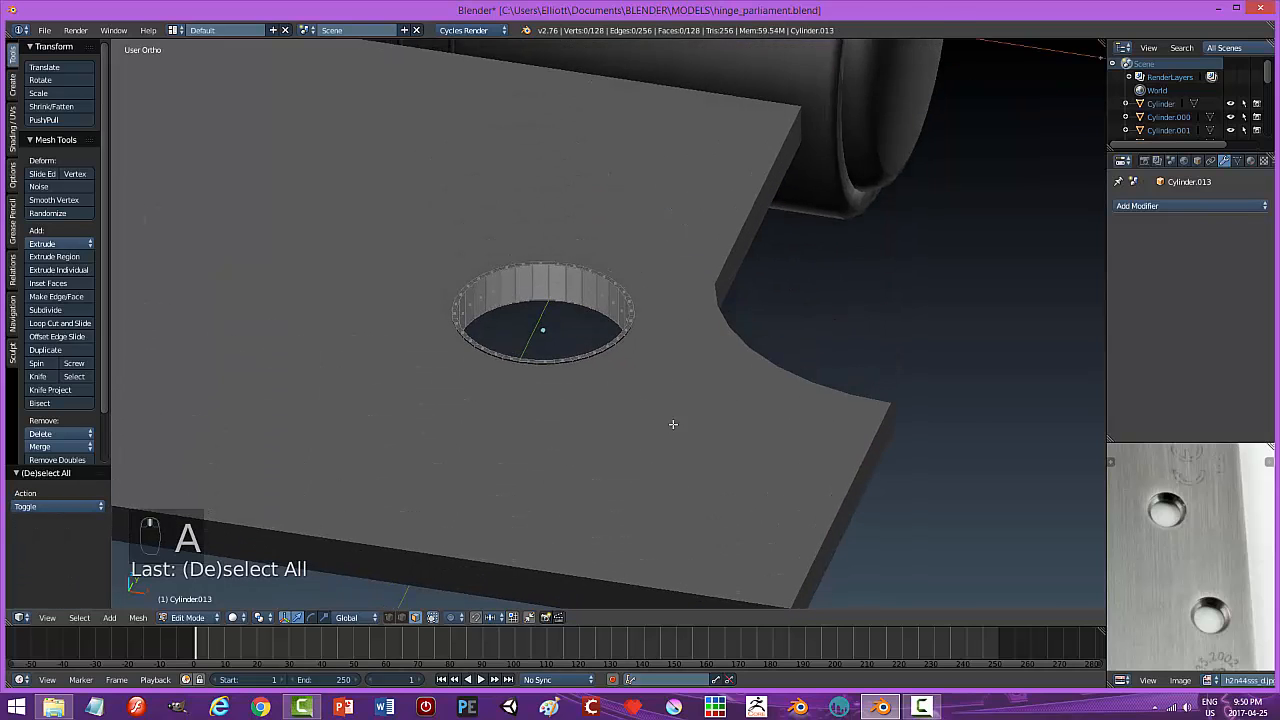
{"action": "scroll", "coordinate": [651, 374], "scroll_direction": "up", "scroll_amount": 4}
{"action": "key", "text": "ctrl+Tab"}
{"action": "left_click", "coordinate": [624, 371]}
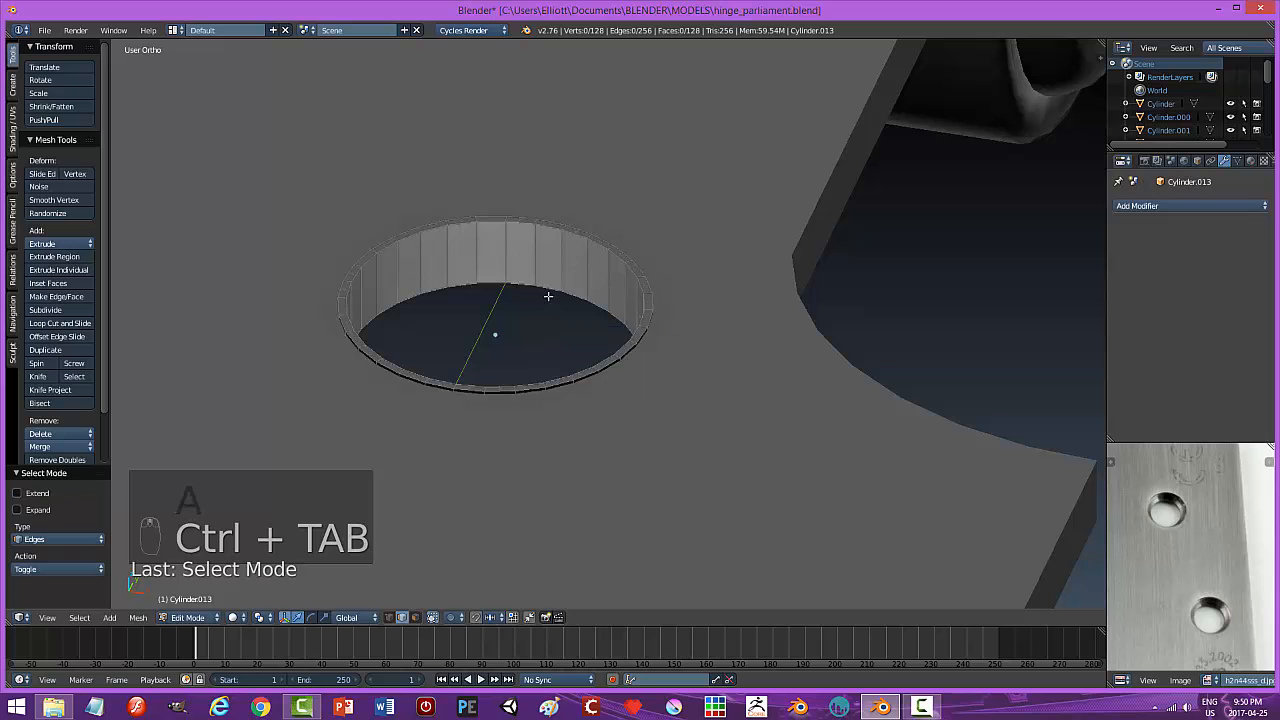
{"action": "left_click", "coordinate": [546, 287], "text": "alt"}
{"action": "middle_click_drag", "start_coordinate": [689, 337], "coordinate": [789, 349]}
{"action": "key", "text": "s"}
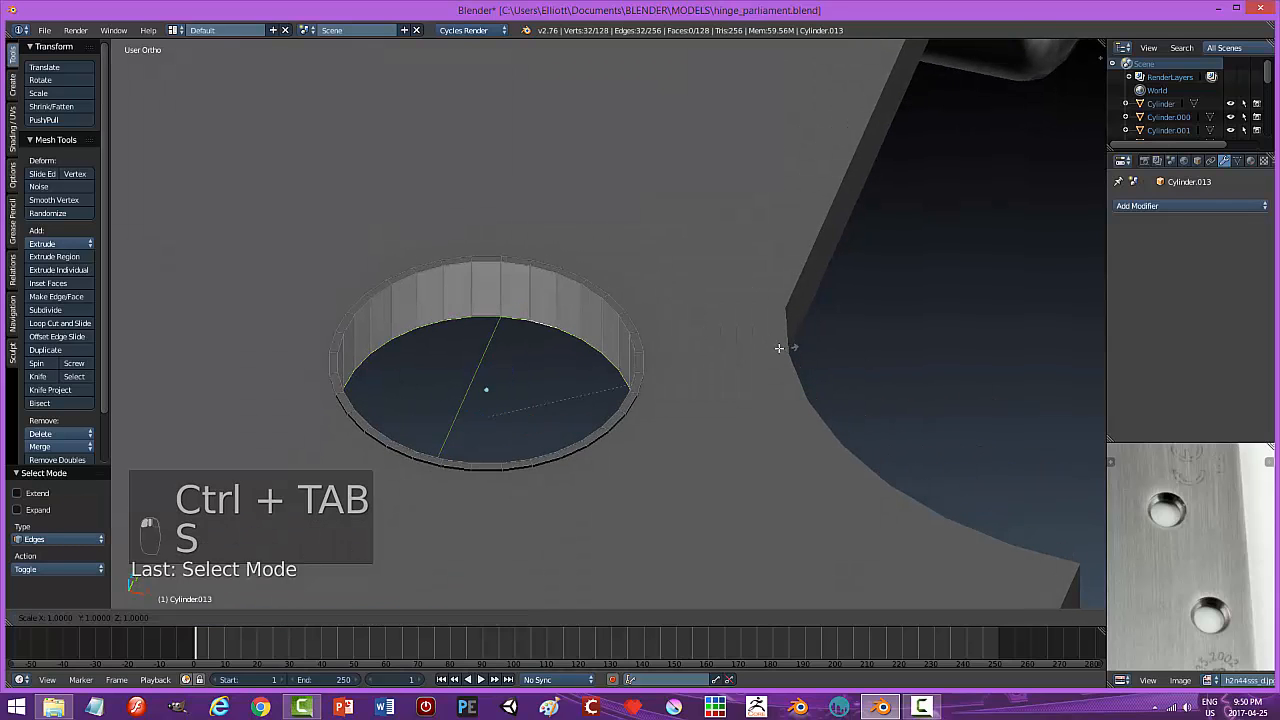
{"action": "left_click", "coordinate": [747, 355]}
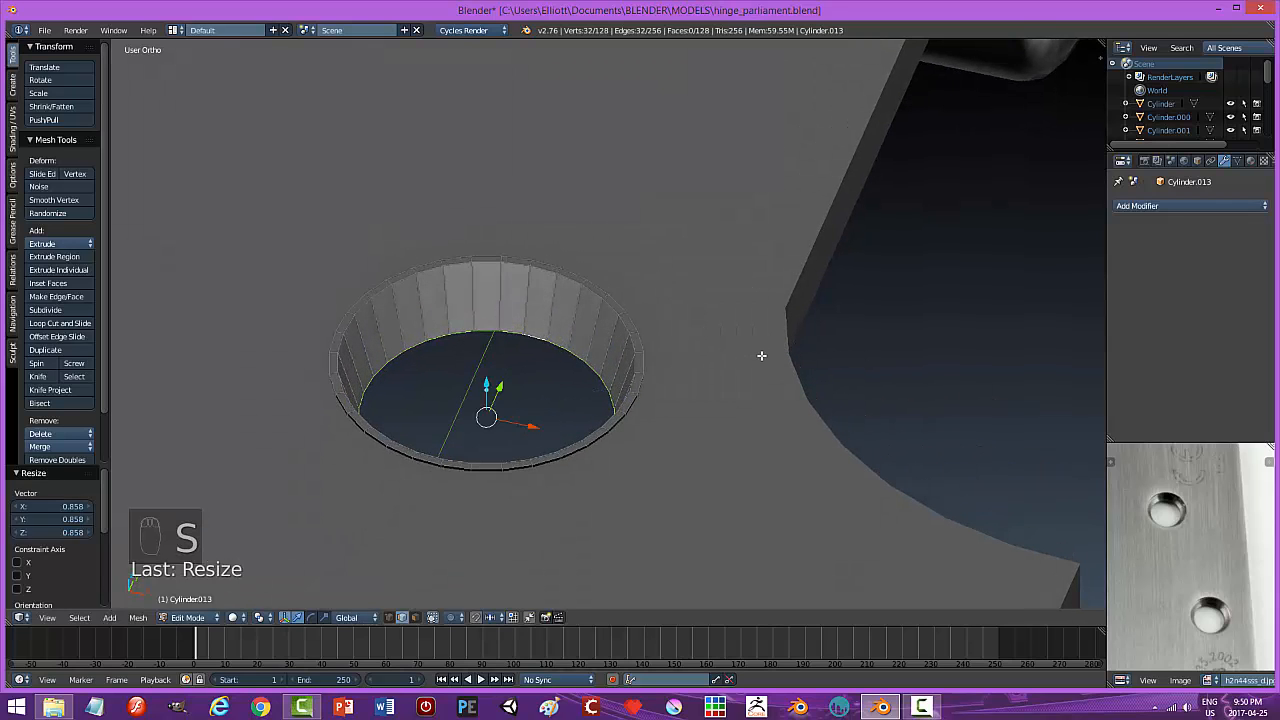
Clear the selection and, in face select mode, select the ring of faces around the top rim of the screw-hole cylinder.
{"action": "key", "text": "a"}
{"action": "key", "text": "ctrl+Tab"}
{"action": "left_click", "coordinate": [720, 370]}
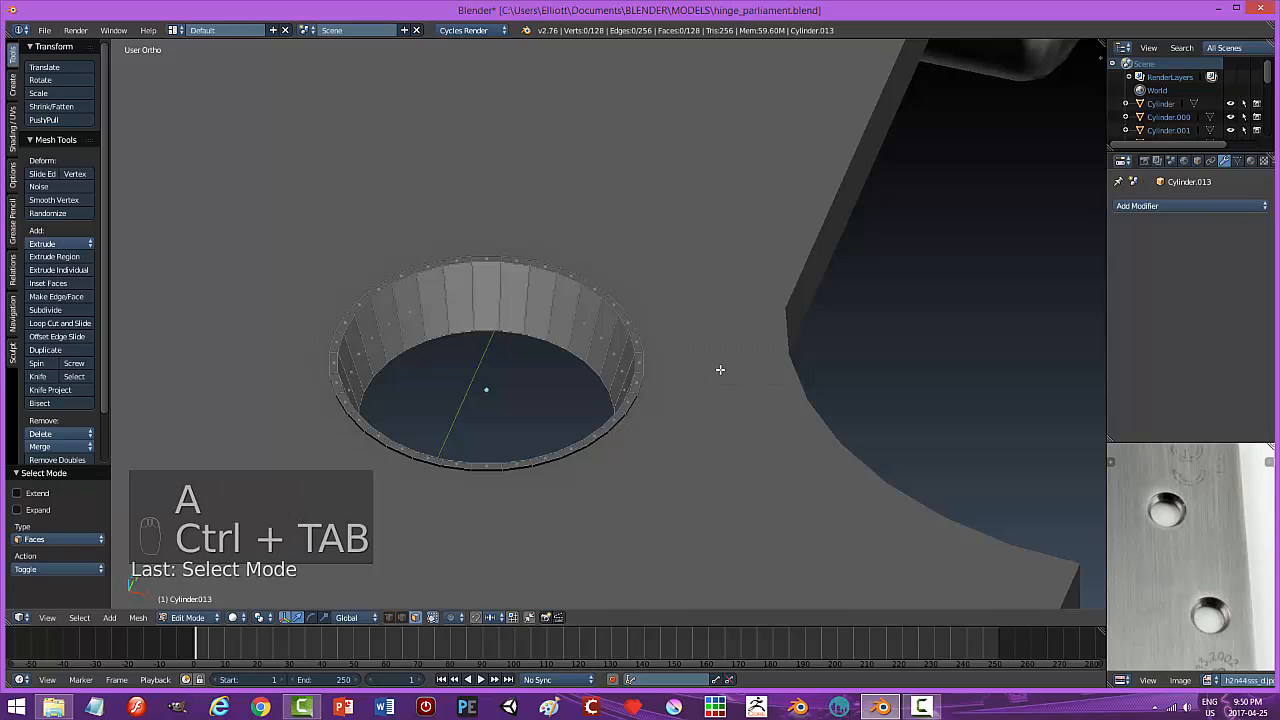
{"action": "right_click", "coordinate": [631, 330], "text": "alt"}
Delete the faces of the selected top rim ring.
{"action": "key", "text": "x"}
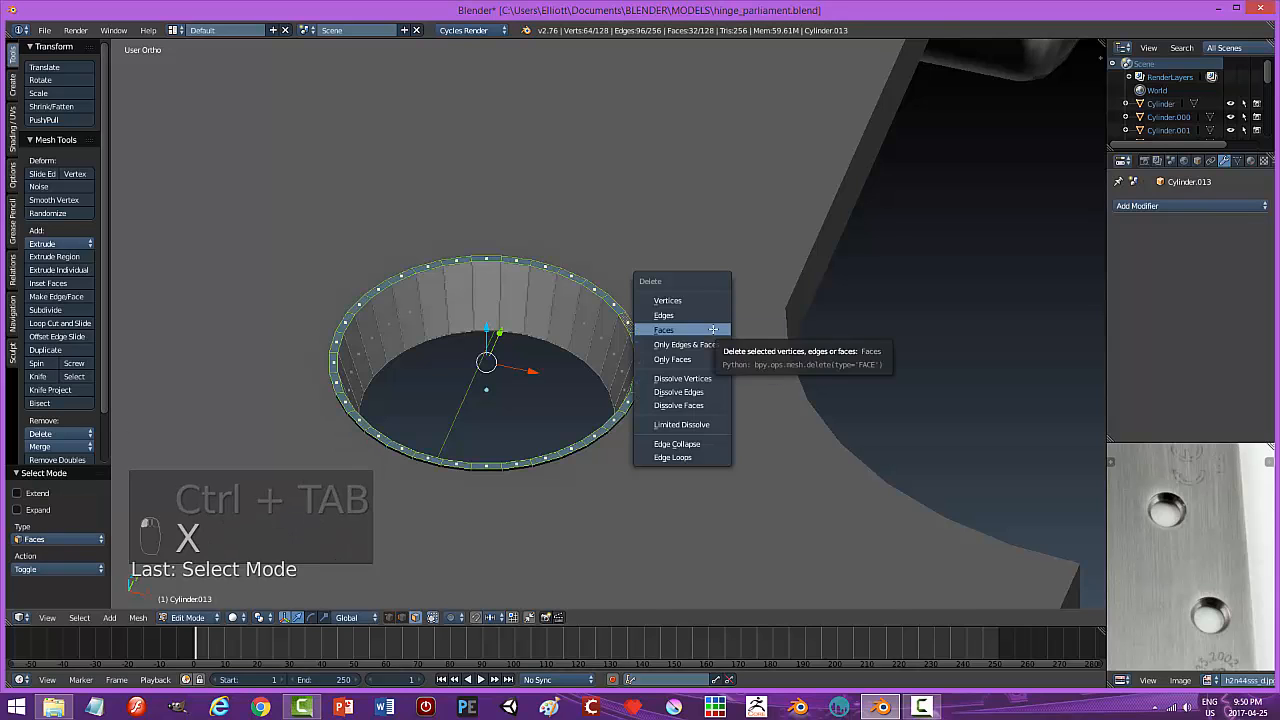
{"action": "left_click", "coordinate": [709, 341]}
{"action": "scroll", "coordinate": [659, 357], "scroll_direction": "up", "scroll_amount": 5}
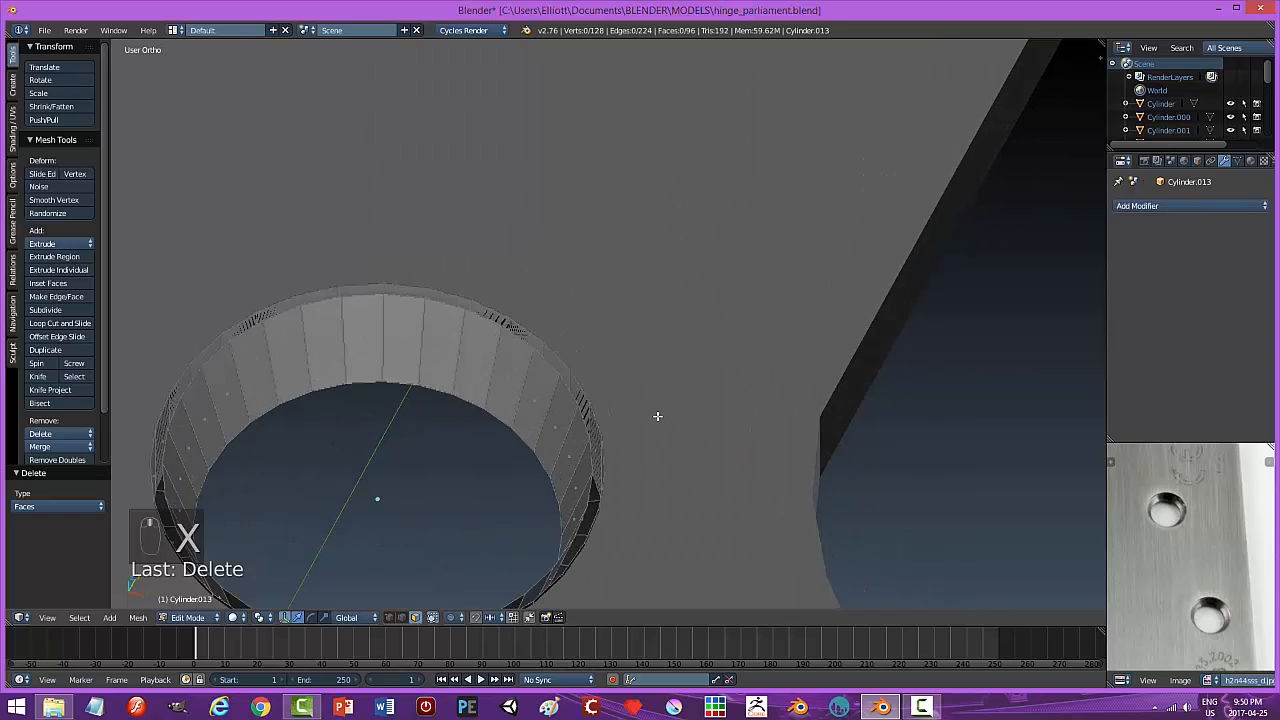
{"action": "middle_click_drag", "start_coordinate": [686, 381], "coordinate": [736, 326]}
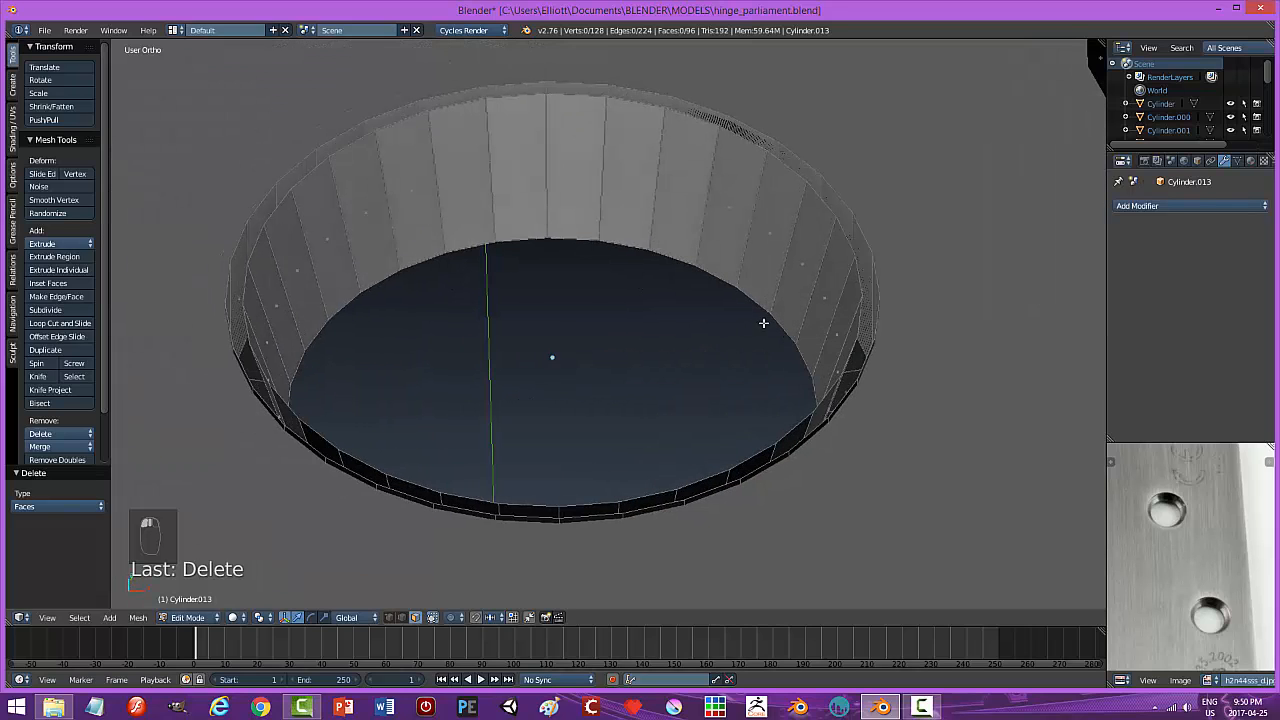
In edge select mode, select the outer edge loop at the cylinder's top and delete its edges.
{"action": "key", "text": "ctrl+Tab"}
{"action": "left_click", "coordinate": [841, 265]}
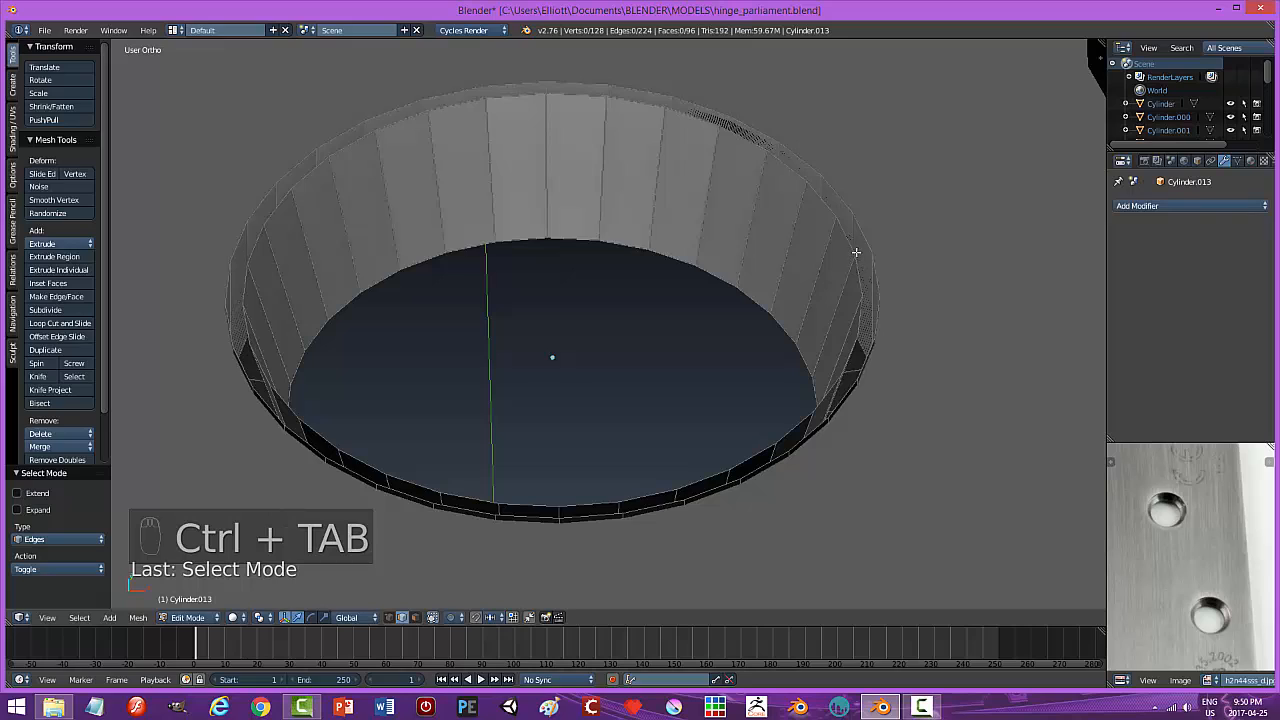
{"action": "right_click", "coordinate": [852, 247], "text": "alt"}
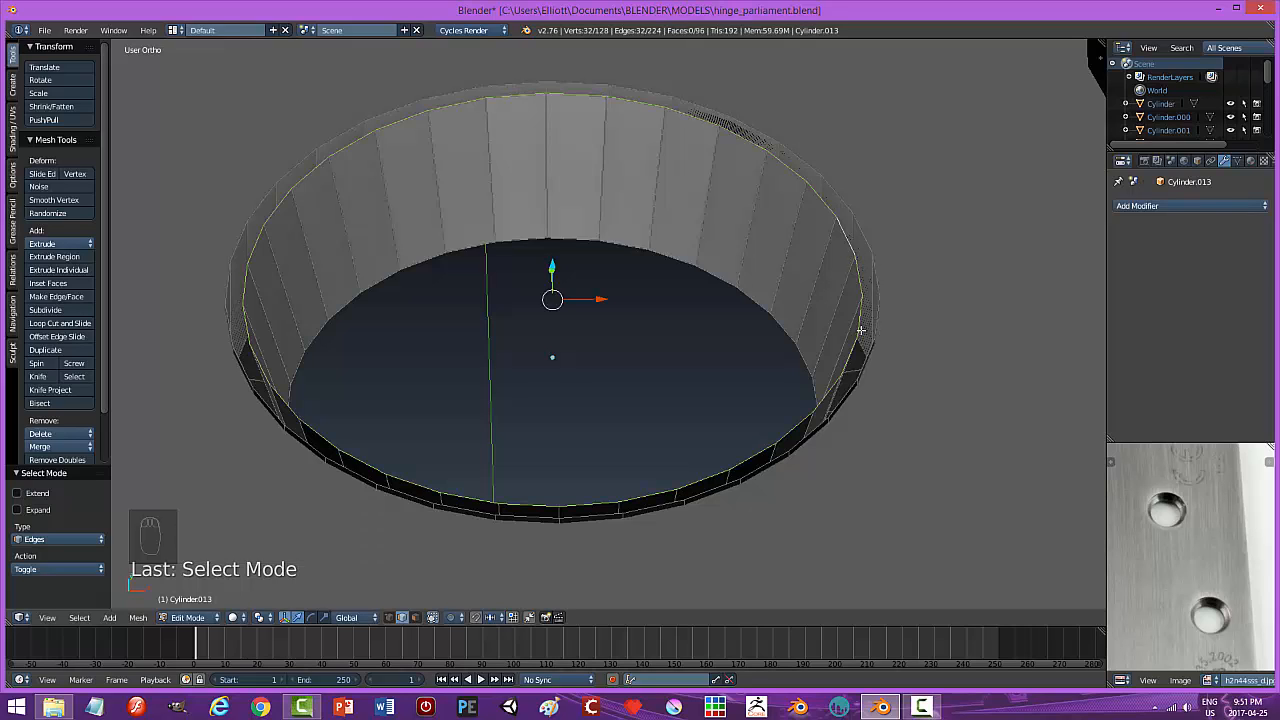
{"action": "key", "text": "a"}
{"action": "key", "text": "a"}
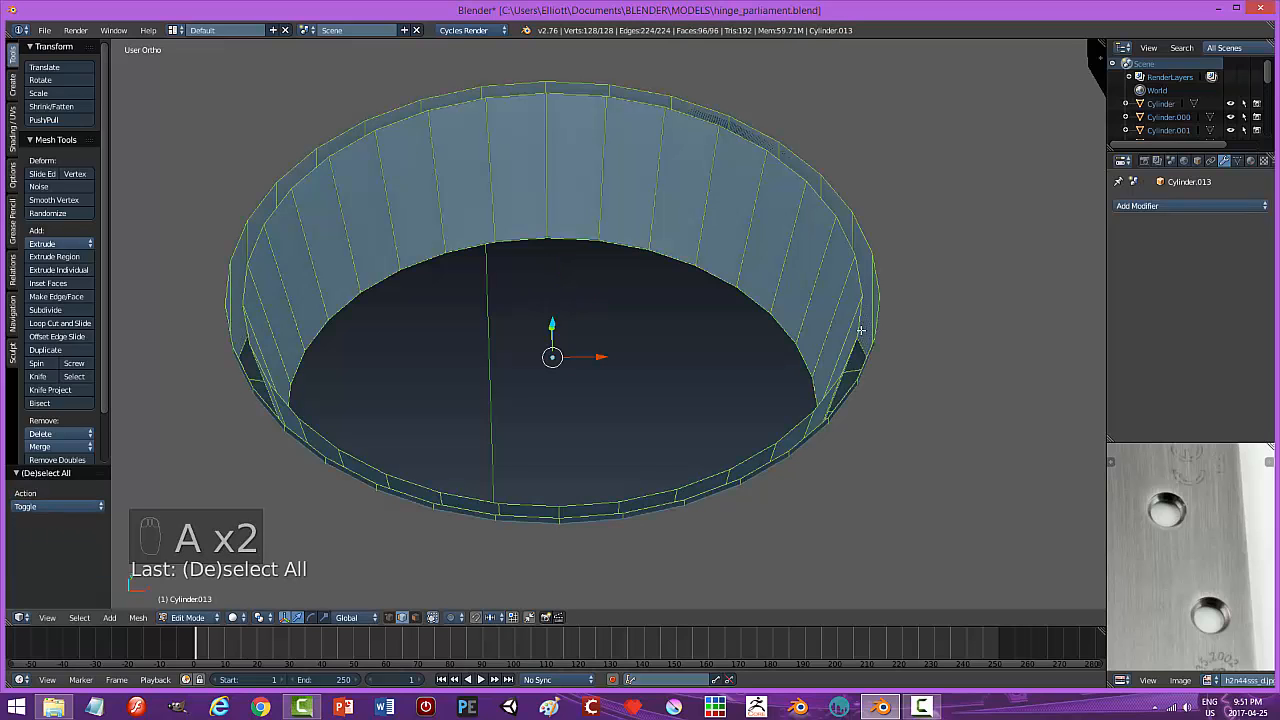
{"action": "key", "text": "a"}
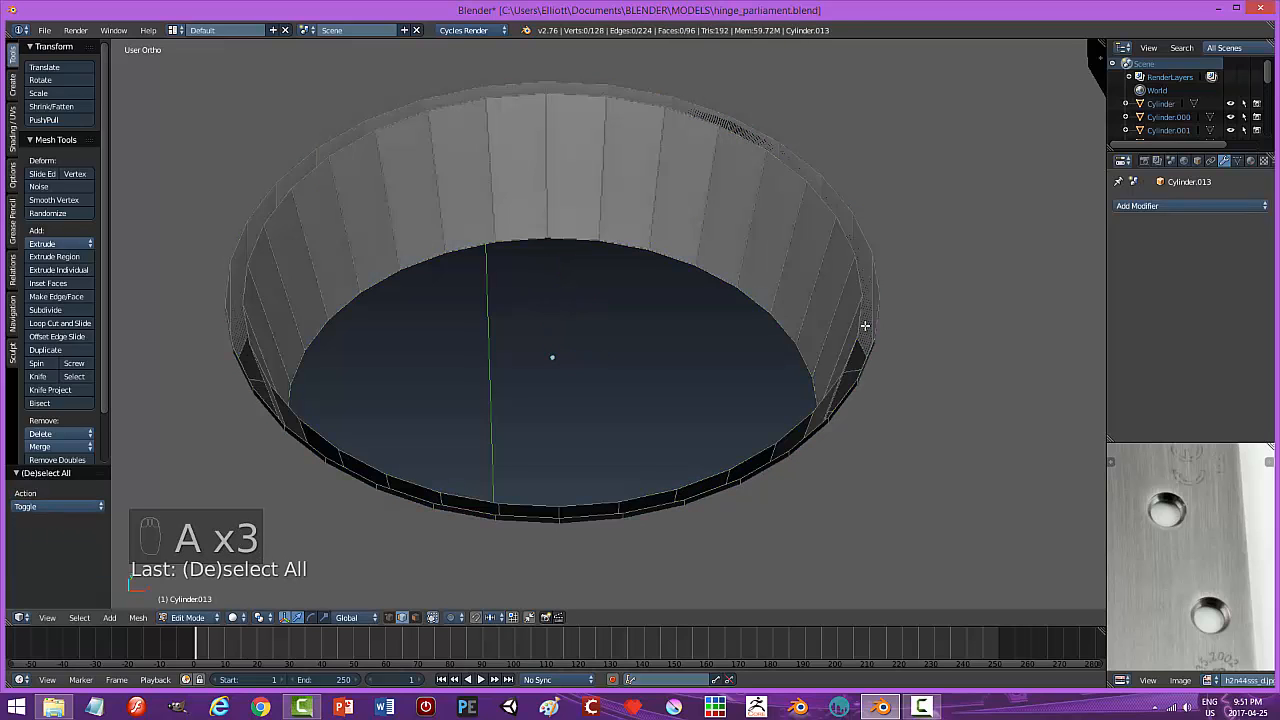
{"action": "right_click", "coordinate": [871, 252], "text": "alt"}
{"action": "key", "text": "x"}
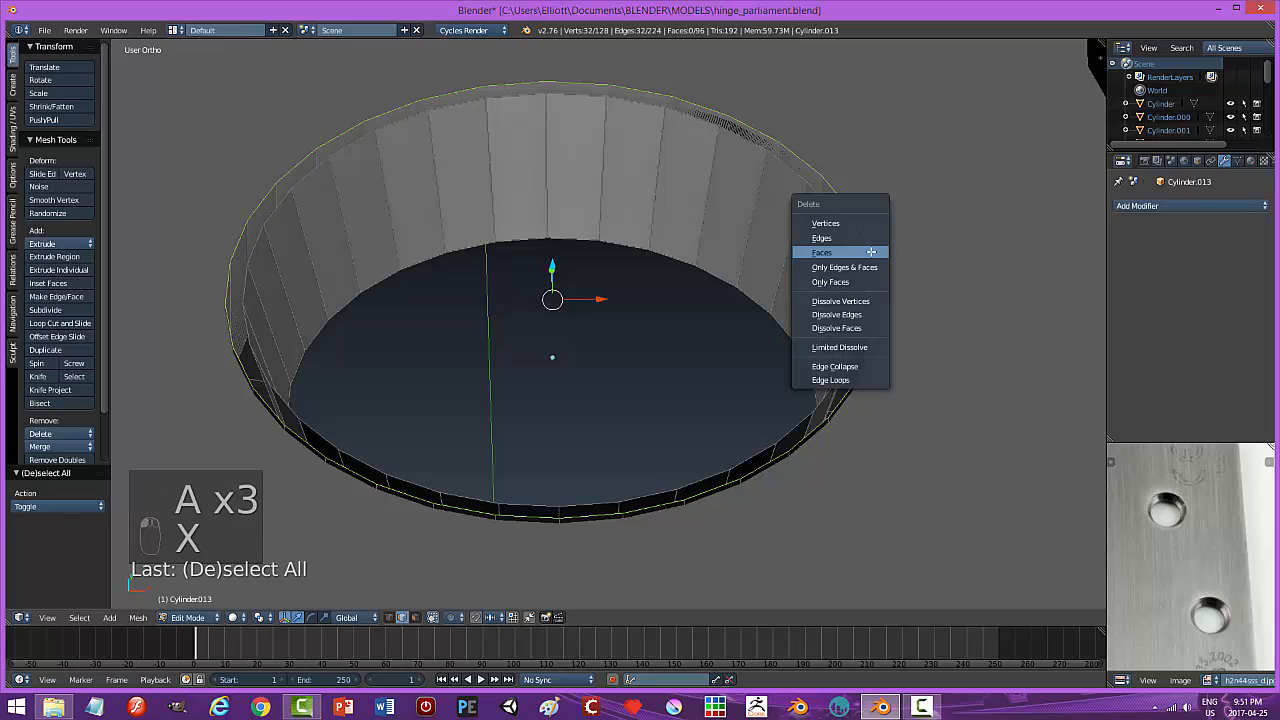
{"action": "left_click", "coordinate": [866, 240]}
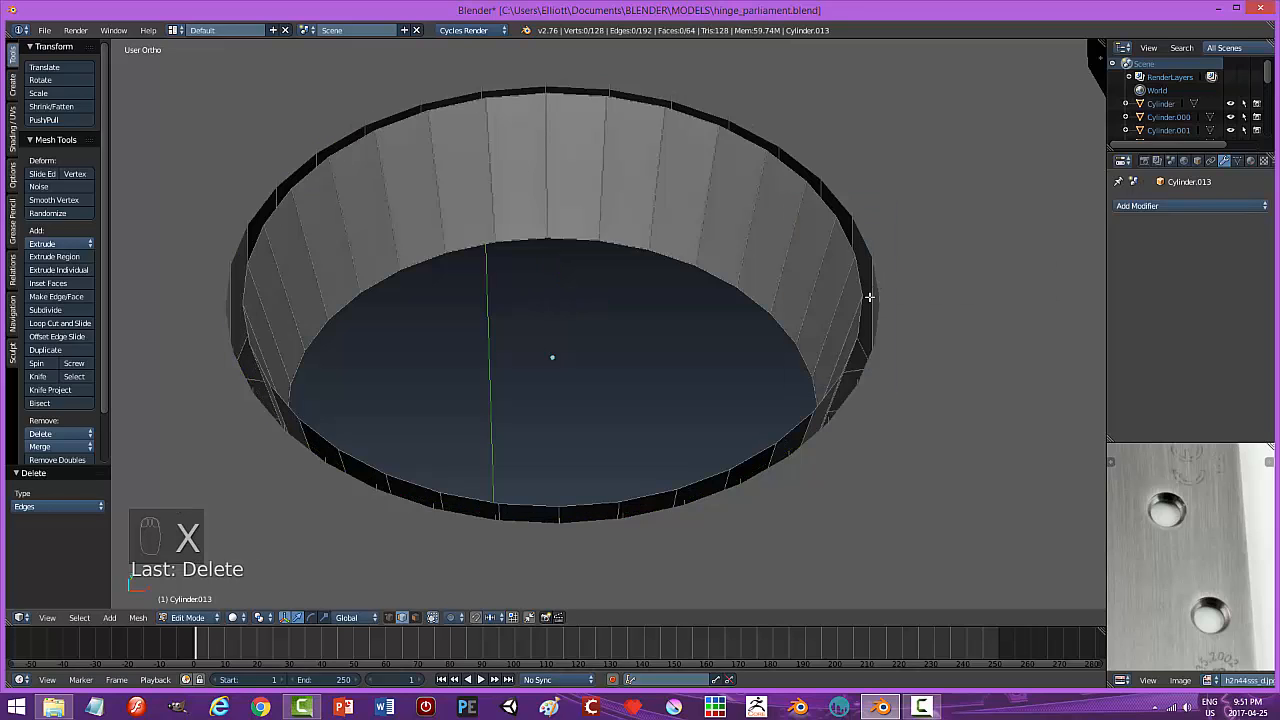
Examine the trimmed cylinder in Object Mode, then return to Edit Mode with face selection.
{"action": "key", "text": "ctrl+Tab"}
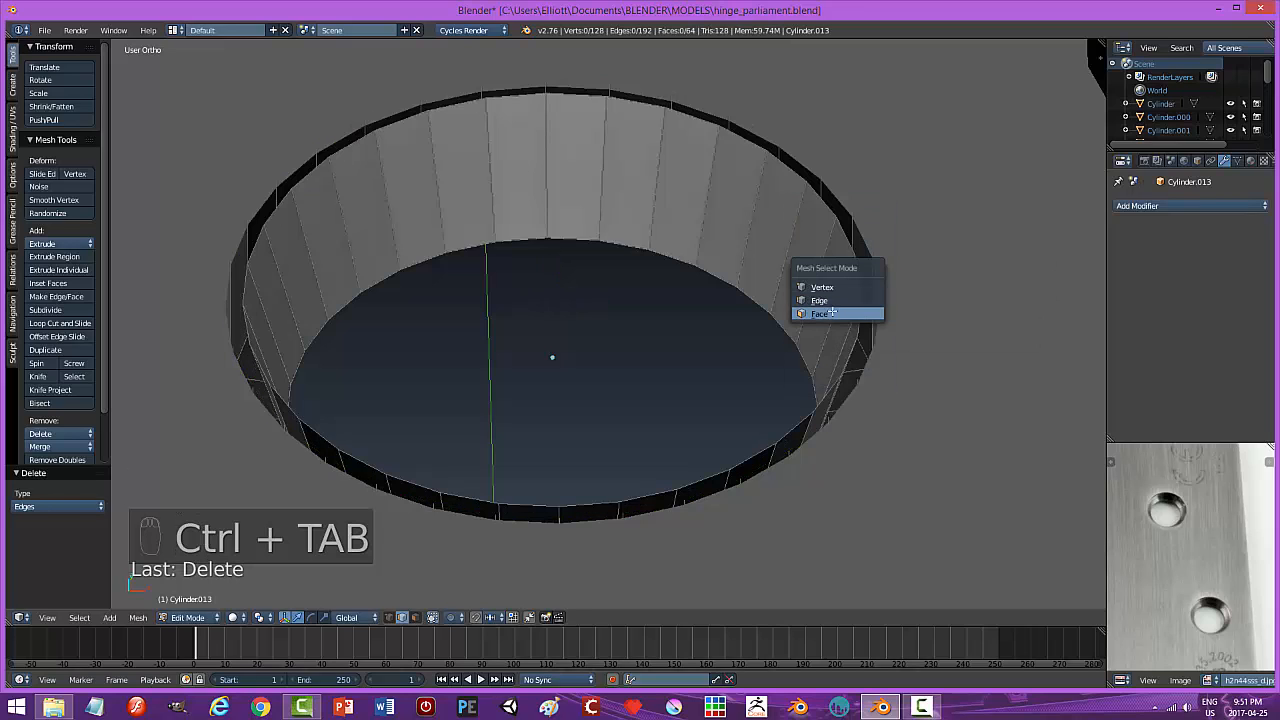
{"action": "left_click", "coordinate": [832, 310]}
{"action": "key", "text": "Tab"}
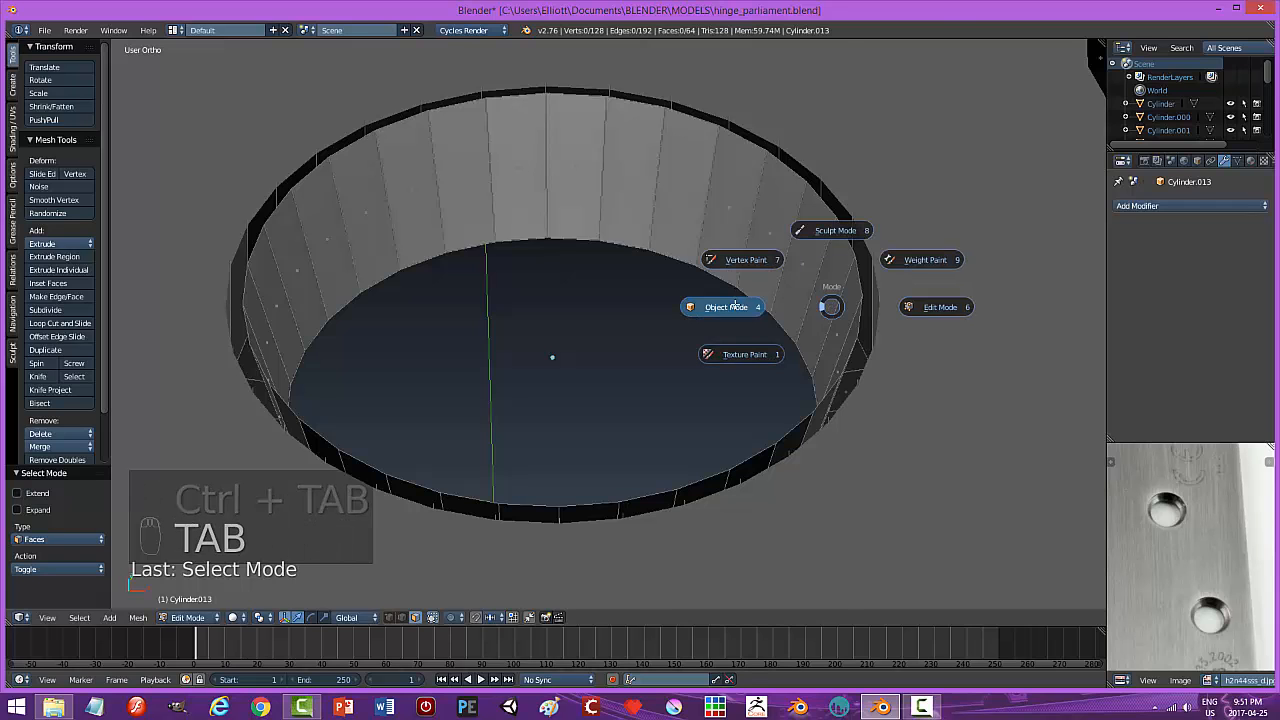
{"action": "left_click", "coordinate": [810, 295]}
{"action": "right_click", "coordinate": [826, 258]}
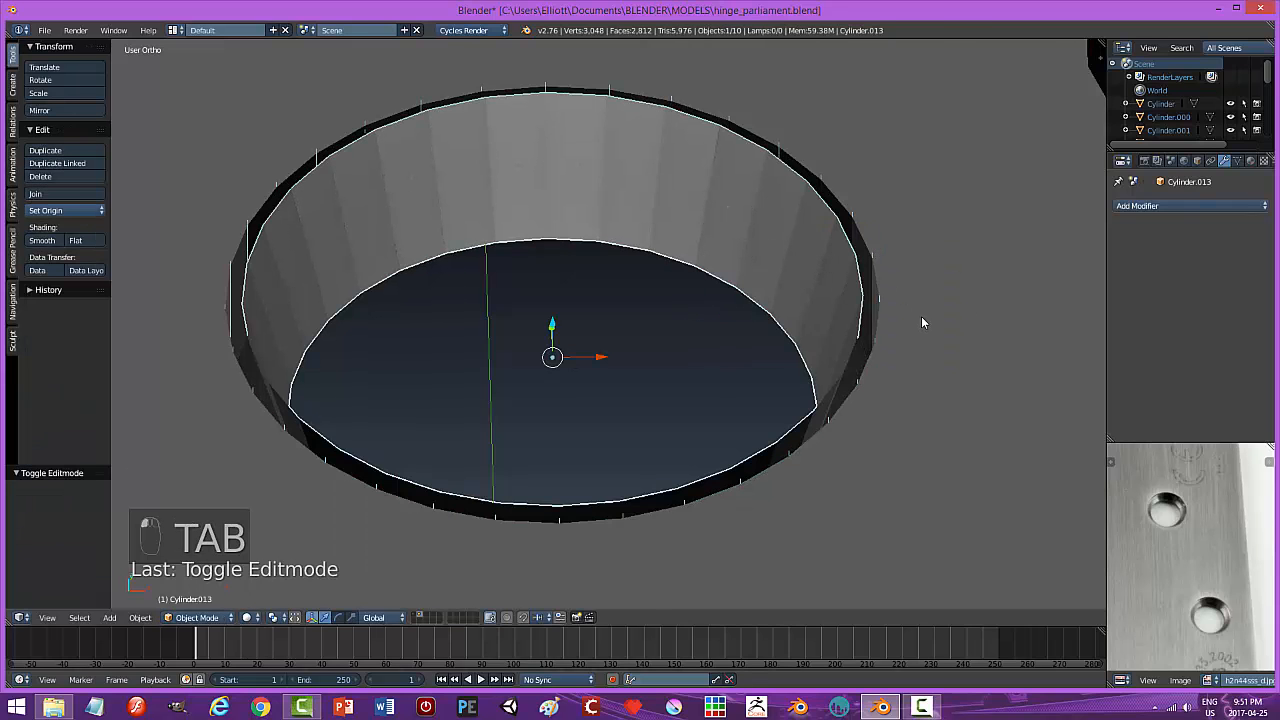
{"action": "middle_click_drag", "start_coordinate": [921, 316], "coordinate": [920, 317]}
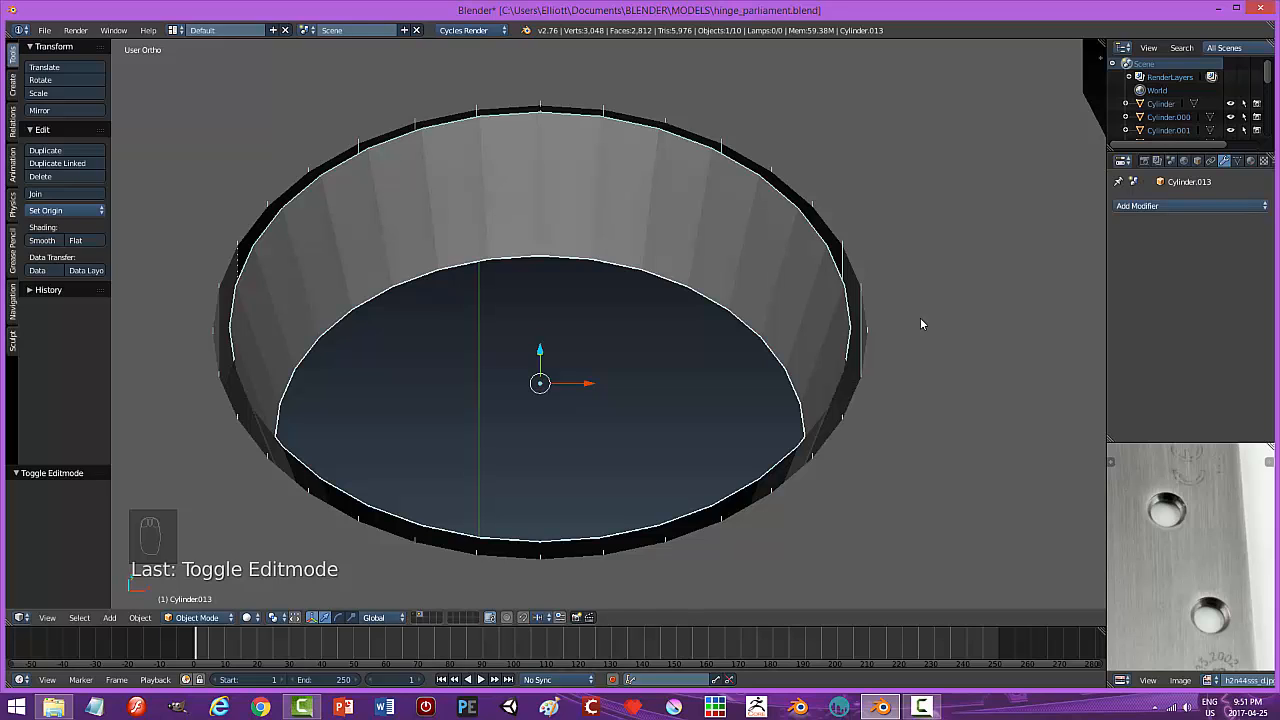
{"action": "key", "text": "Tab"}
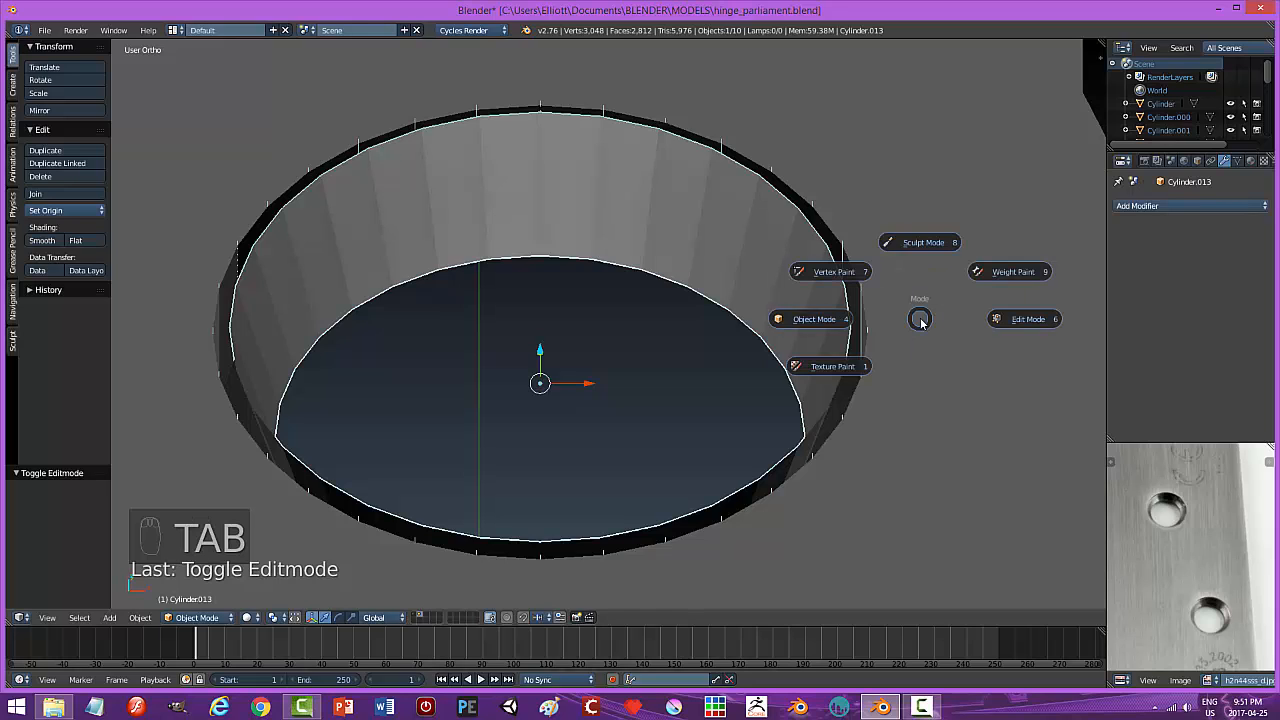
{"action": "left_click", "coordinate": [1024, 317]}
{"action": "key", "text": "ctrl+Tab"}
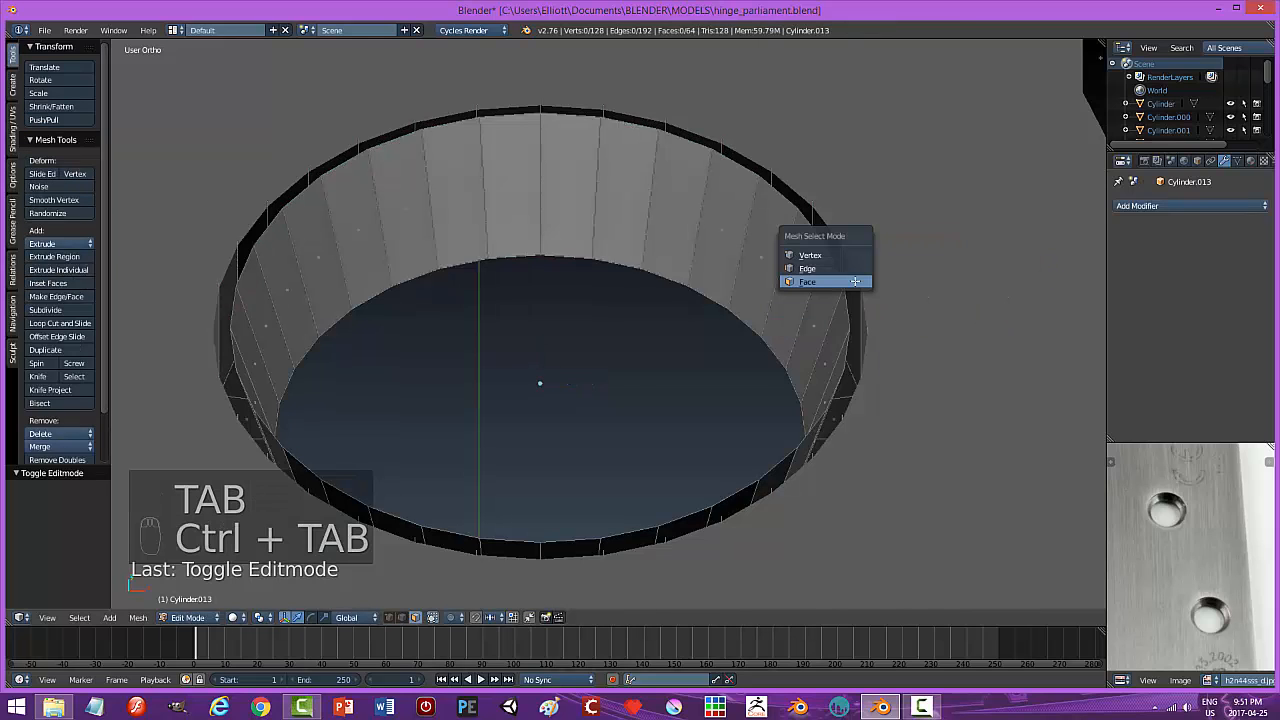
{"action": "left_click", "coordinate": [843, 280]}
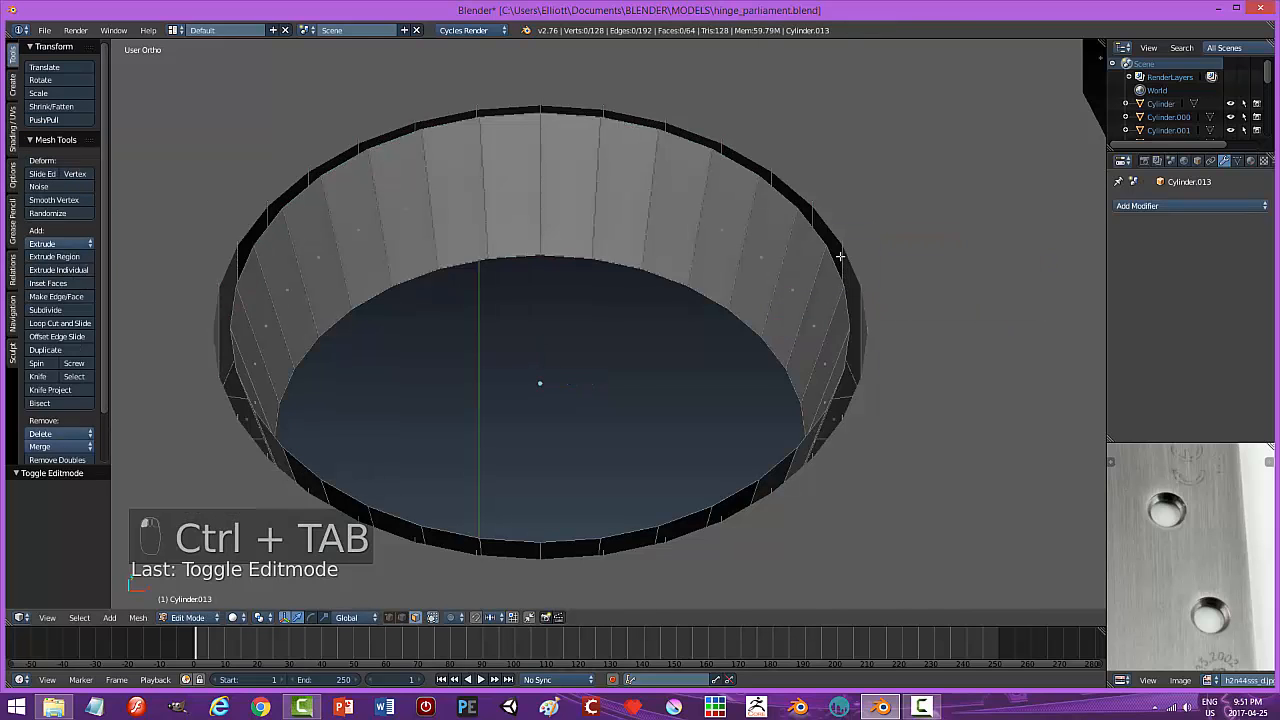
{"action": "key", "text": "ctrl+Tab"}
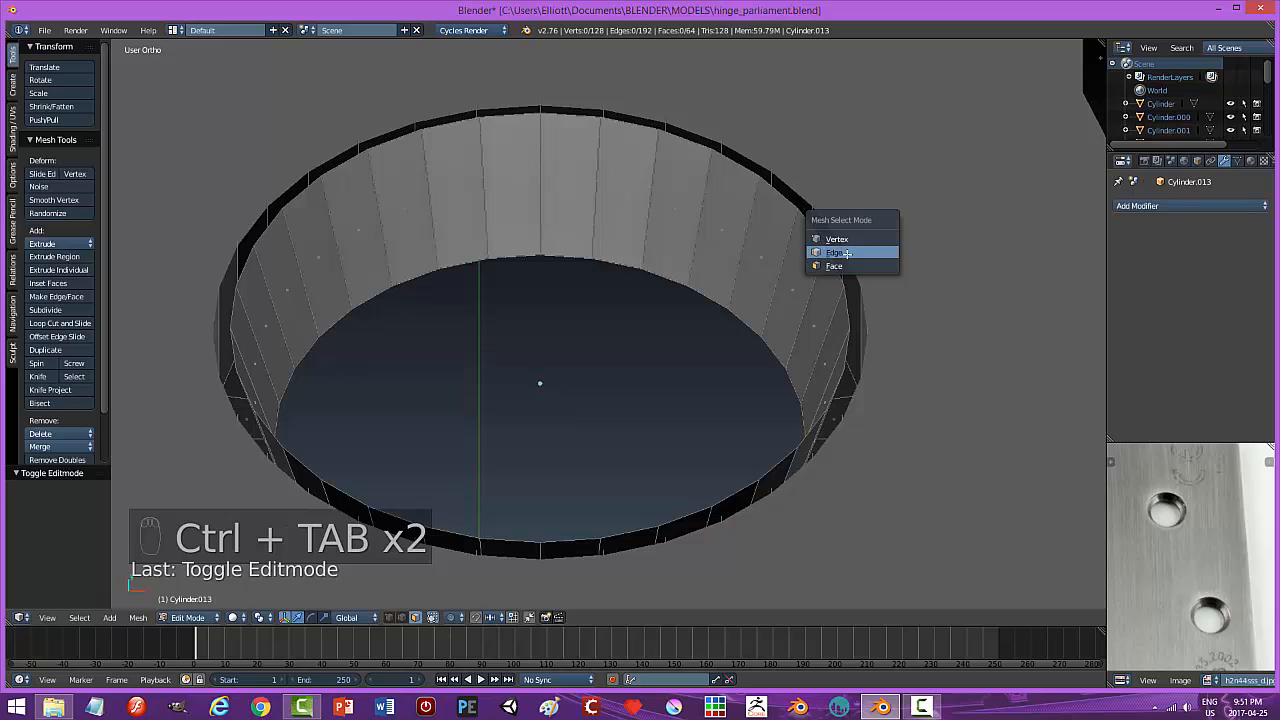
{"action": "left_click", "coordinate": [878, 251]}
Undo the outer edge loop deletion and try deleting the loop with the Faces option instead.
{"action": "key", "text": "ctrl+z"}
{"action": "key", "text": "ctrl+z"}
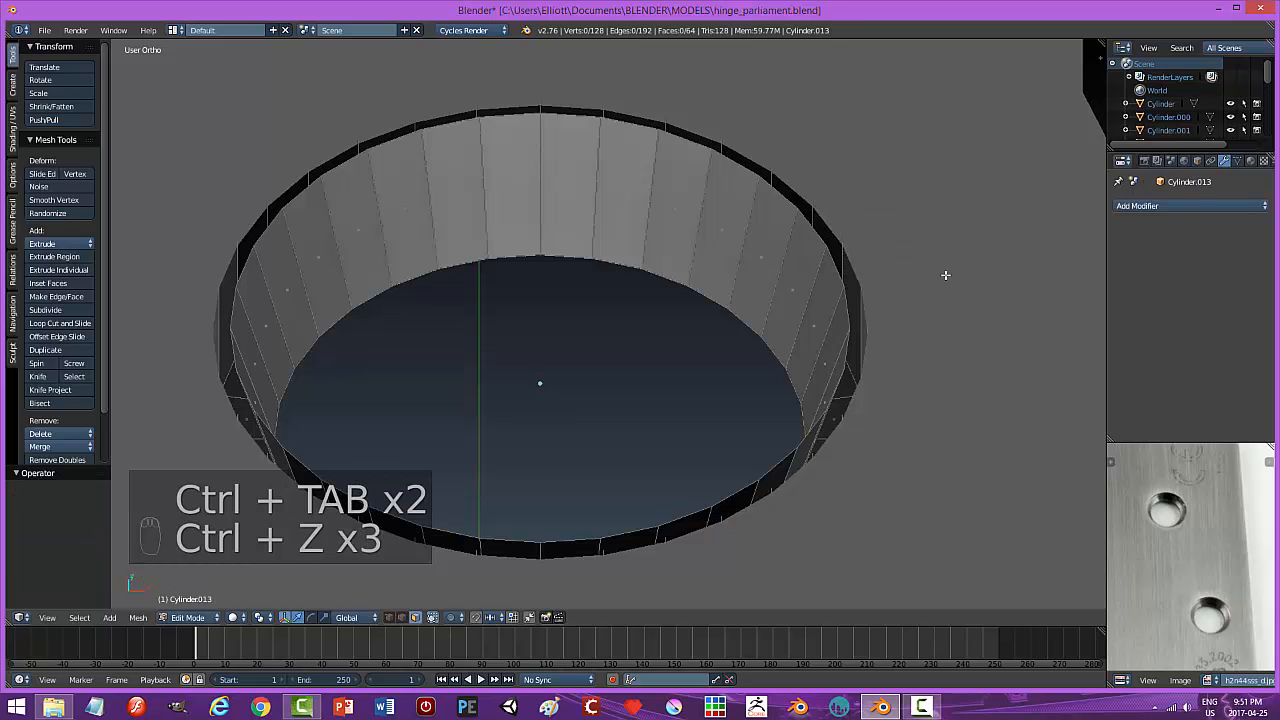
{"action": "key", "text": "ctrl+z"}
{"action": "key", "text": "ctrl+z"}
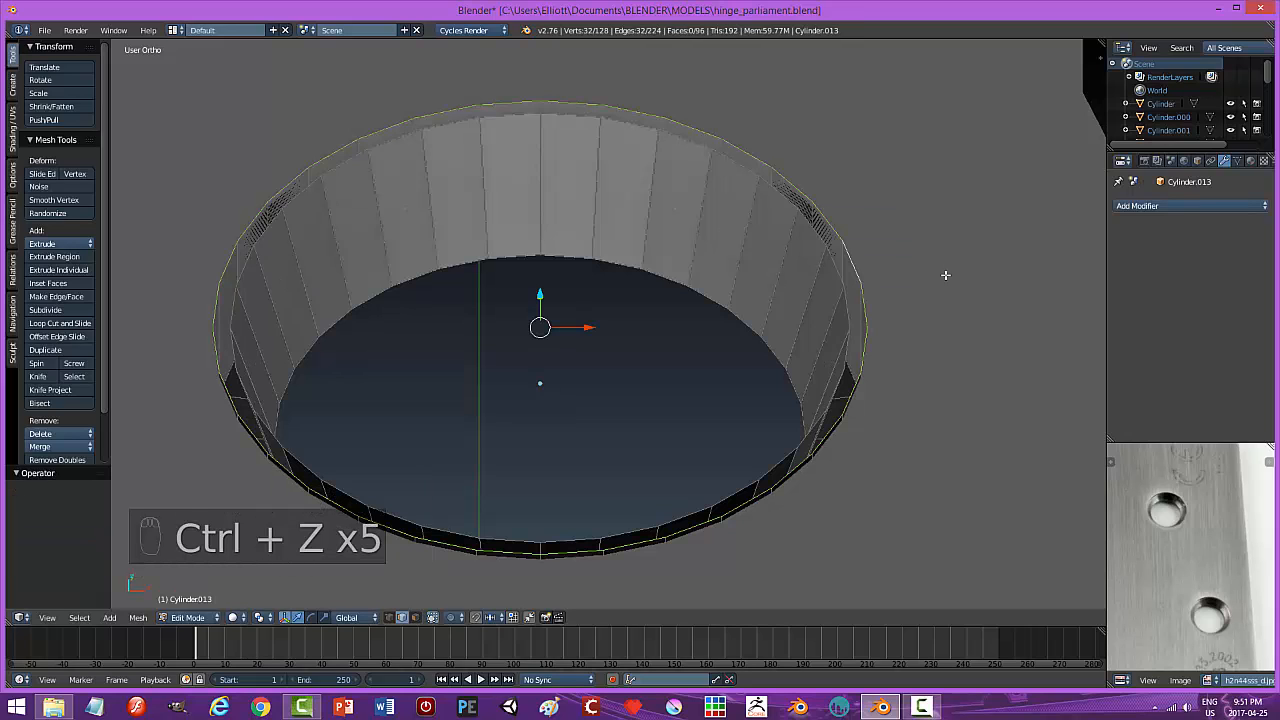
{"action": "key", "text": "x"}
{"action": "left_click", "coordinate": [930, 290]}
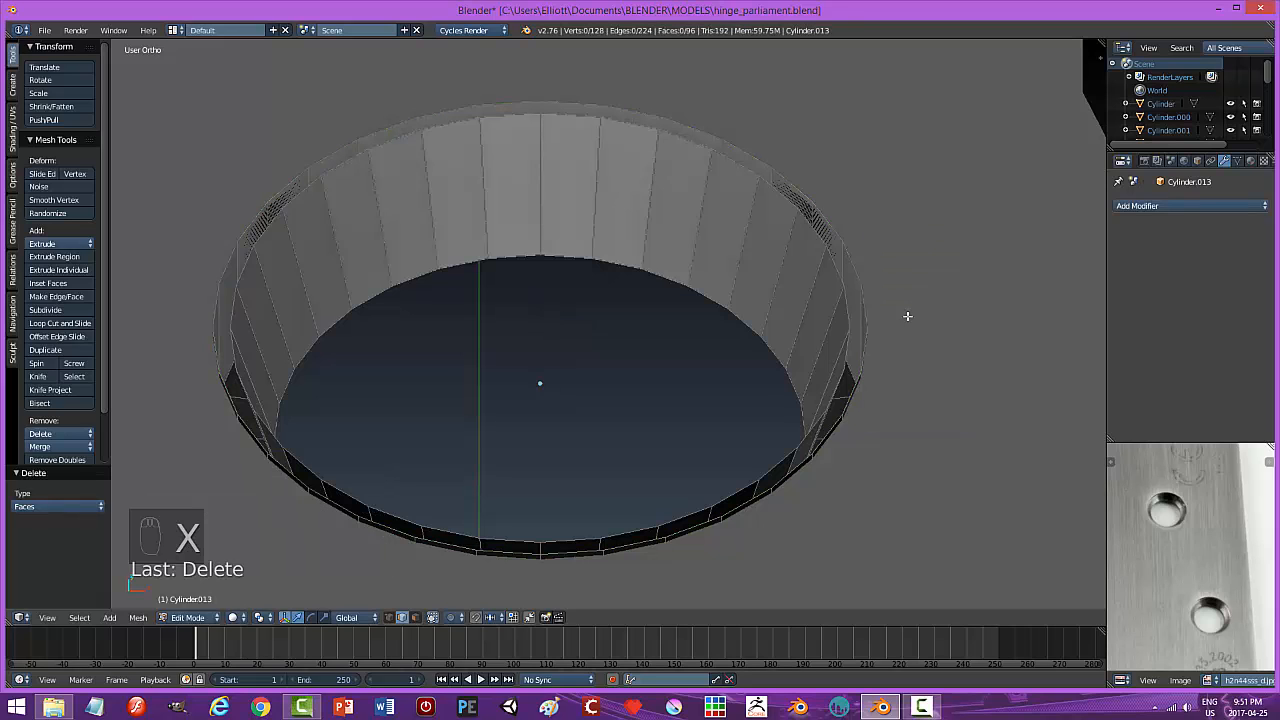
Undo the deletions back to the point where the top rim face ring is selected.
{"action": "key", "text": "ctrl+z"}
{"action": "key", "text": "ctrl+z"}
{"action": "key", "text": "ctrl+z"}
{"action": "key", "text": "ctrl+z"}
{"action": "key", "text": "ctrl+z"}
{"action": "key", "text": "ctrl+z"}
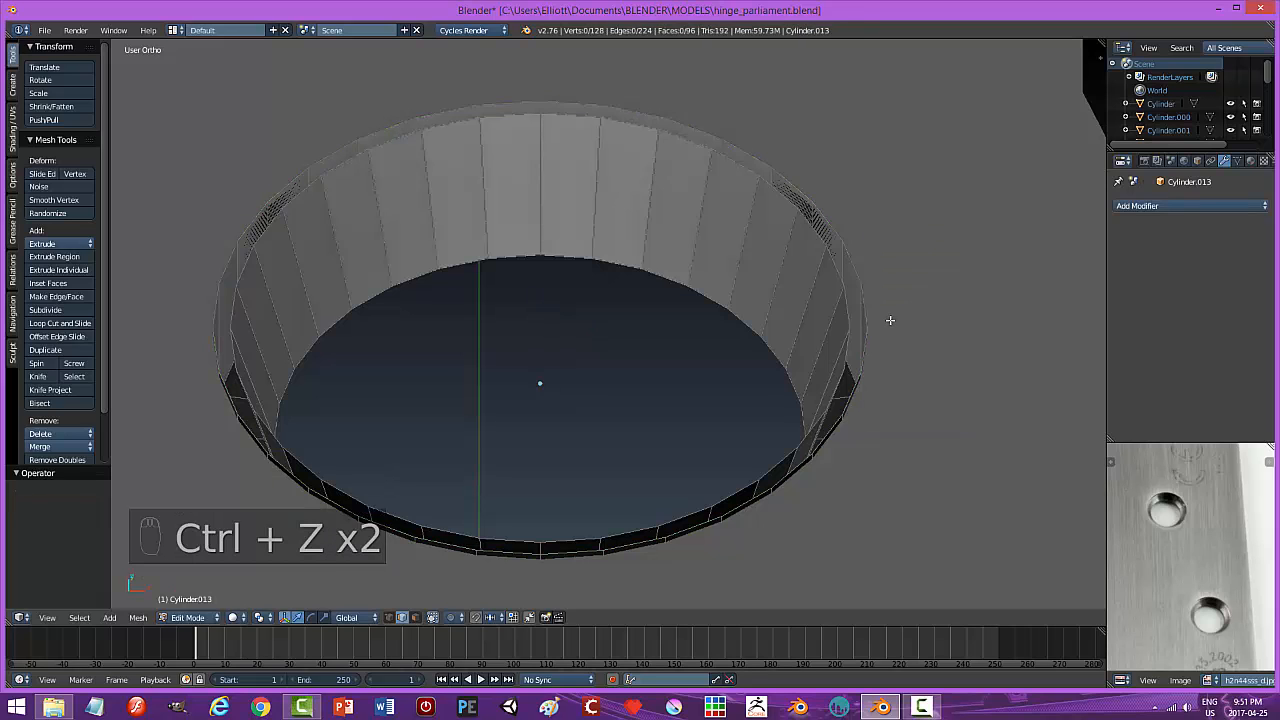
{"action": "key", "text": "ctrl+z"}
{"action": "key", "text": "ctrl+z"}
{"action": "key", "text": "ctrl+z"}
{"action": "key", "text": "ctrl+z"}
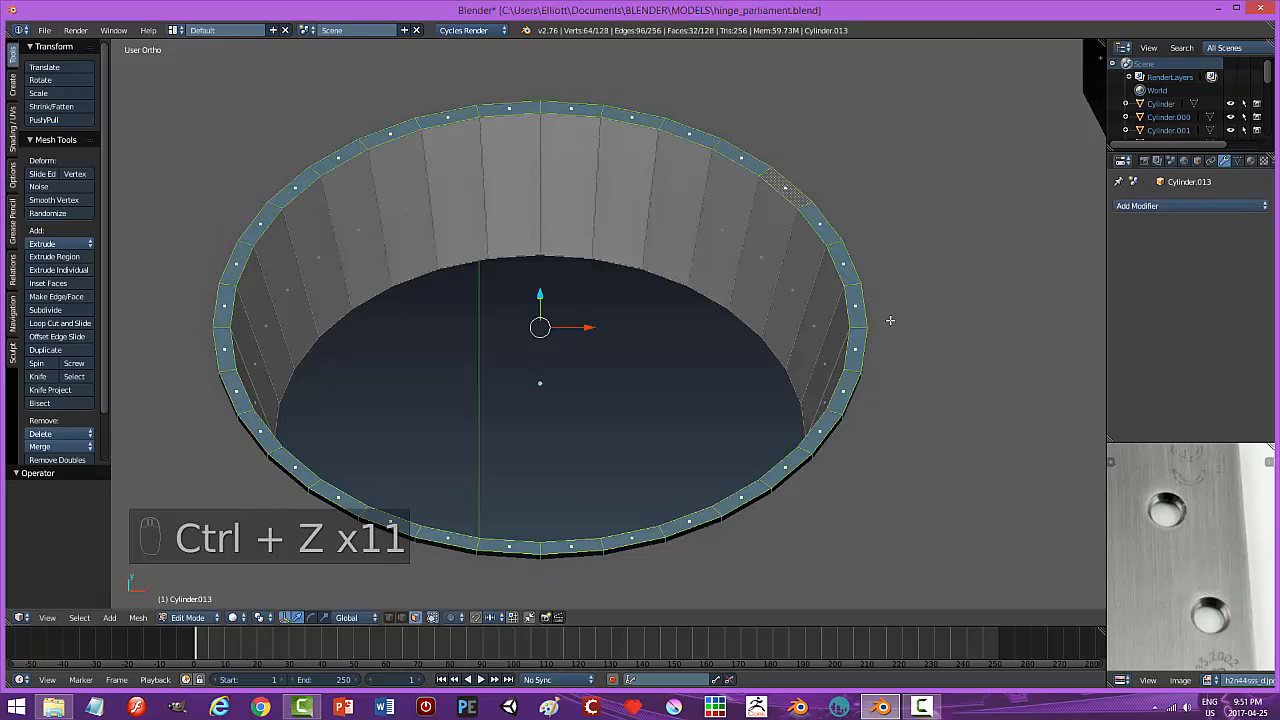
Delete the top rim and outer wall faces of the screw-hole cylinder and return to Object Mode.
{"action": "middle_click_drag", "start_coordinate": [908, 391], "coordinate": [907, 369]}
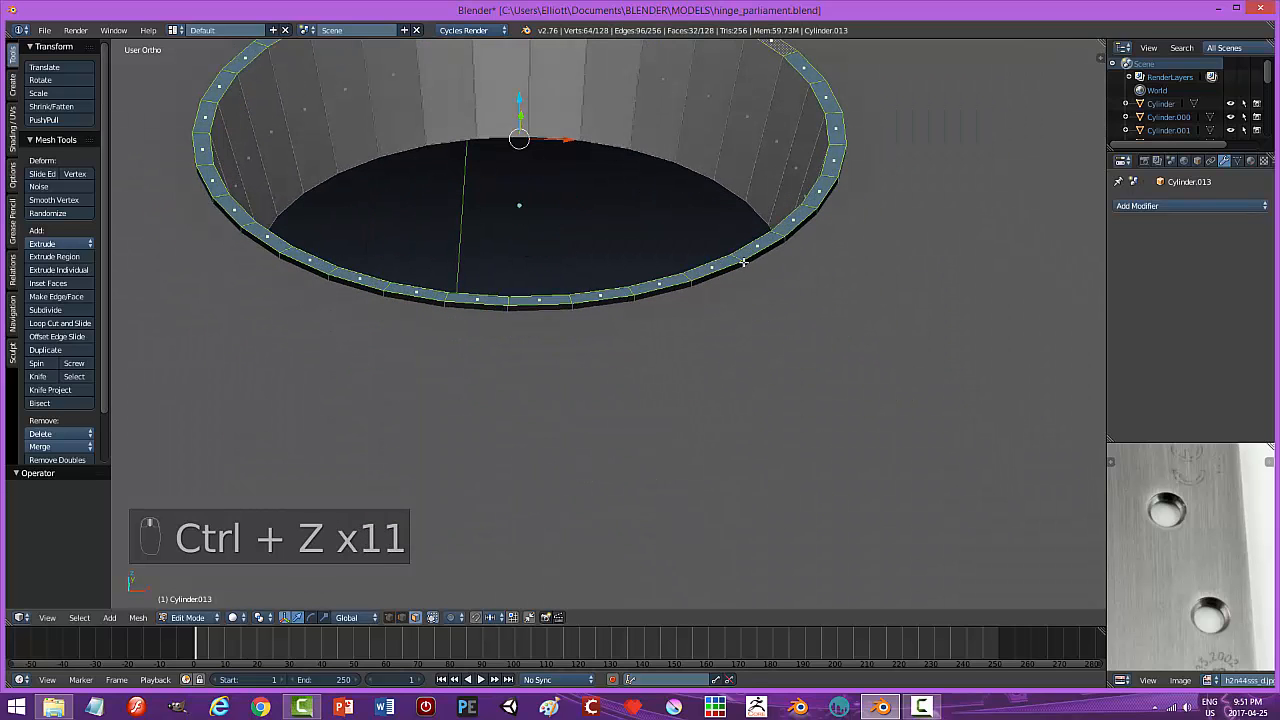
{"action": "middle_click_drag", "start_coordinate": [852, 314], "coordinate": [895, 337]}
{"action": "key", "text": "x"}
{"action": "left_click", "coordinate": [869, 323]}
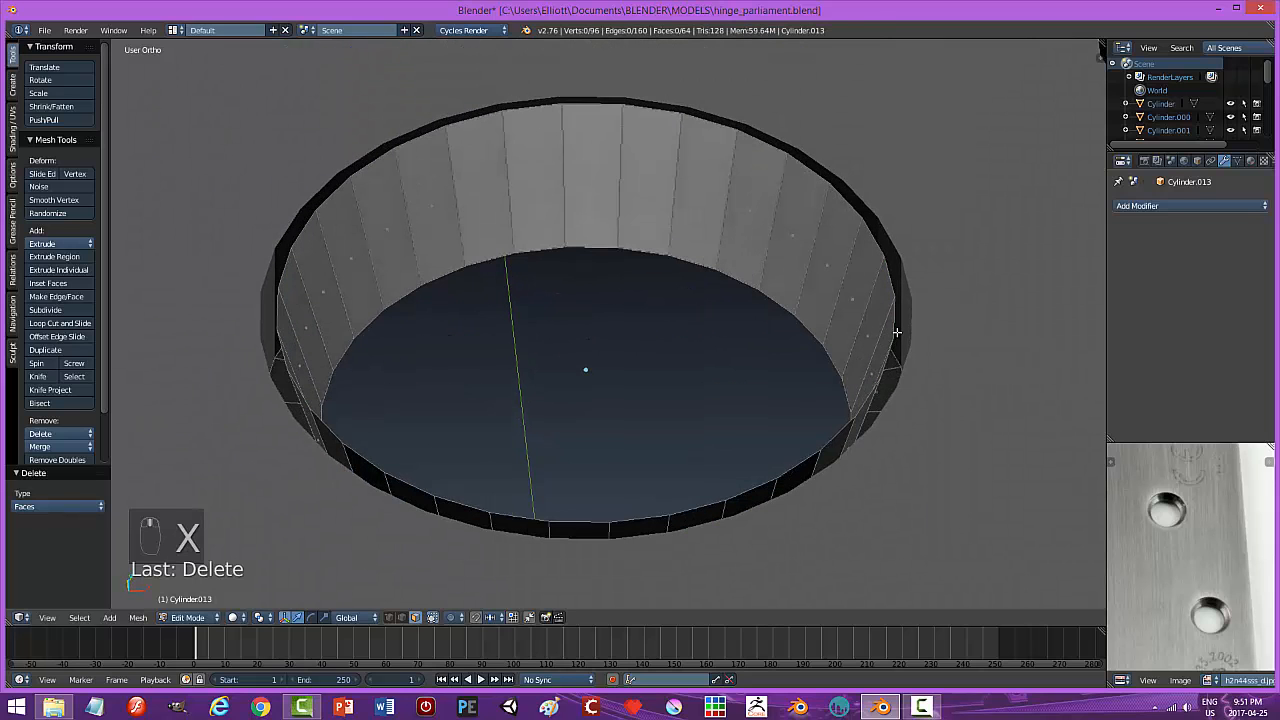
{"action": "key", "text": "Tab"}
{"action": "left_click", "coordinate": [840, 332]}
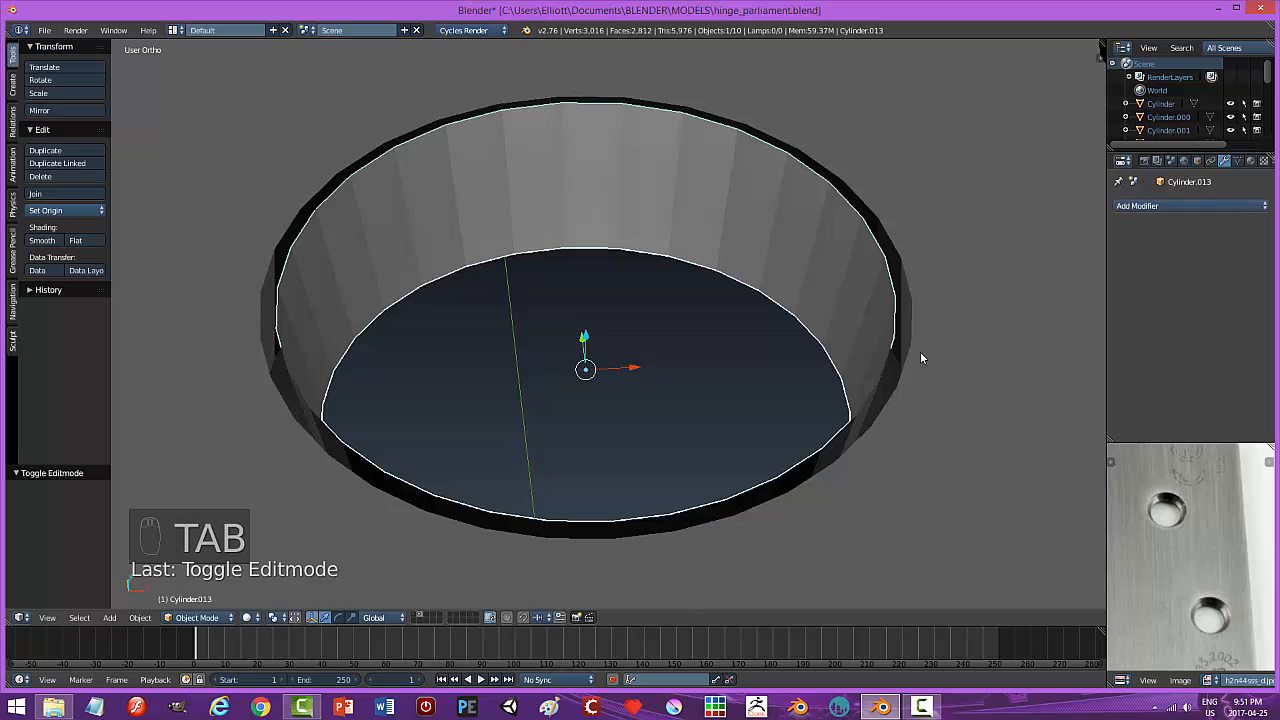
Scale the cylinder up uniformly by about 1.059 to meet the plate's hole, check it from above, and deselect it.
{"action": "key", "text": "s"}
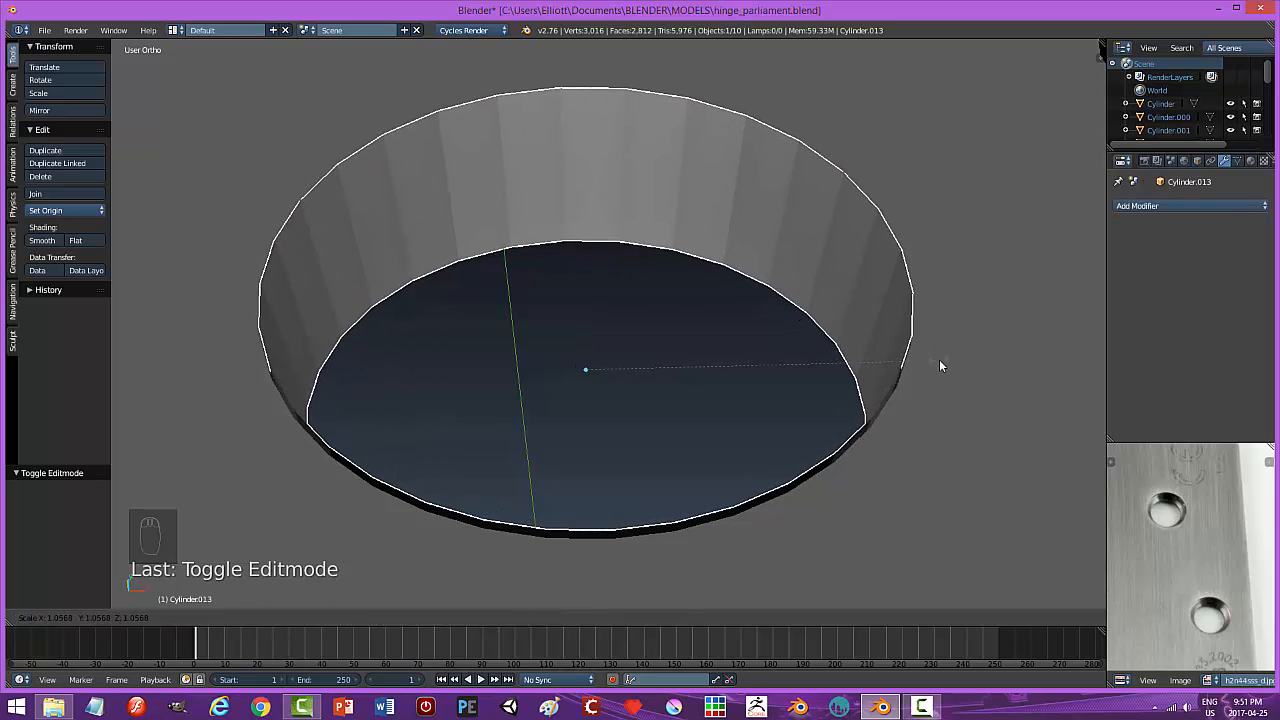
{"action": "left_click", "coordinate": [940, 360]}
{"action": "middle_click_drag", "start_coordinate": [815, 342], "coordinate": [763, 404]}
{"action": "scroll", "coordinate": [814, 360], "scroll_direction": "down", "scroll_amount": 5}
{"action": "middle_click_drag", "start_coordinate": [771, 341], "coordinate": [792, 208], "text": "shift"}
{"action": "scroll", "coordinate": [773, 381], "scroll_direction": "up", "scroll_amount": 5}
{"action": "middle_click_drag", "start_coordinate": [820, 406], "coordinate": [797, 430]}
{"action": "key", "text": "KP_7"}
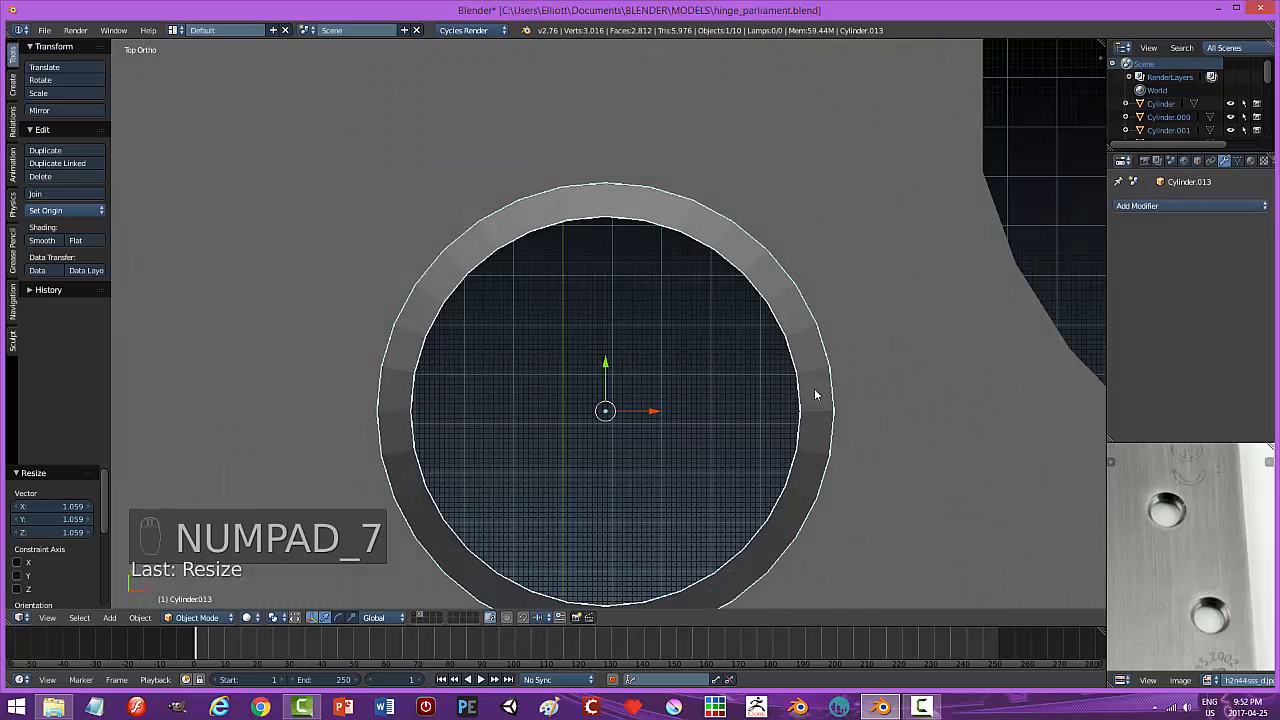
{"action": "key", "text": "a"}
{"action": "key", "text": "a"}
{"action": "scroll", "coordinate": [842, 407], "scroll_direction": "down", "scroll_amount": 2}
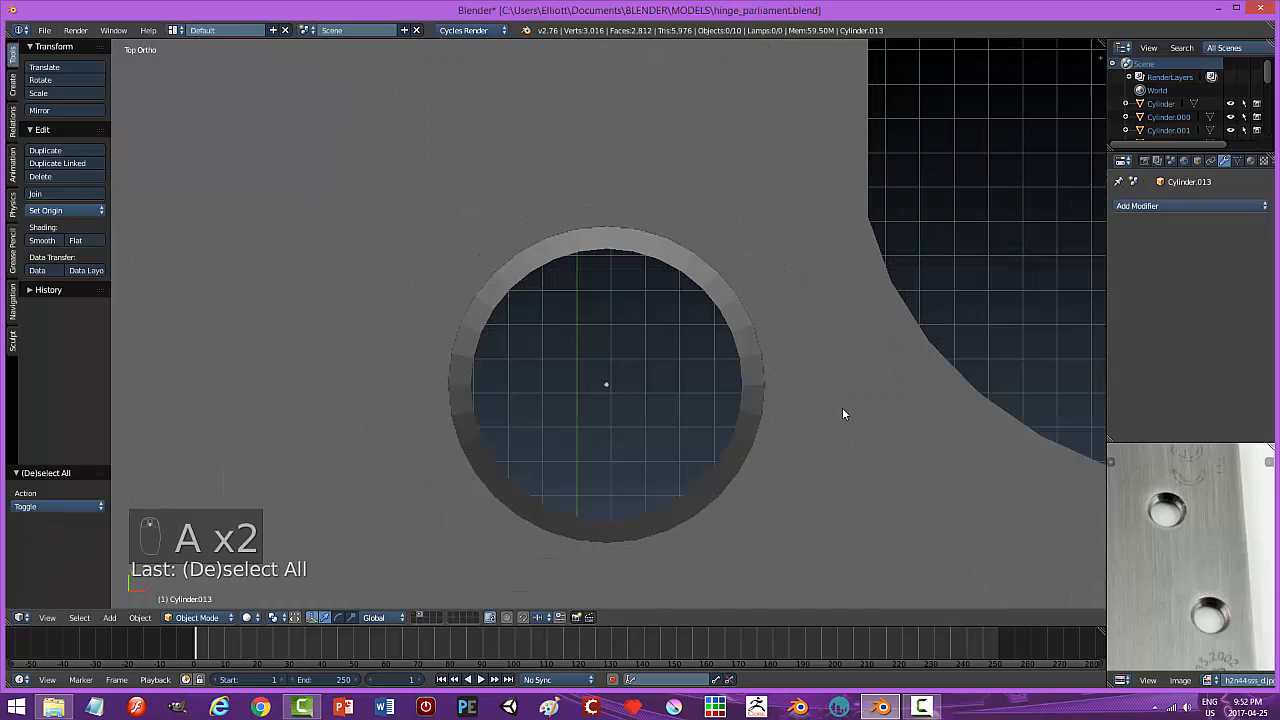
Move the screw-hole cylinder slightly down along the Z axis and deselect it.
{"action": "middle_click_drag", "start_coordinate": [794, 440], "coordinate": [620, 369]}
{"action": "right_click", "coordinate": [609, 342]}
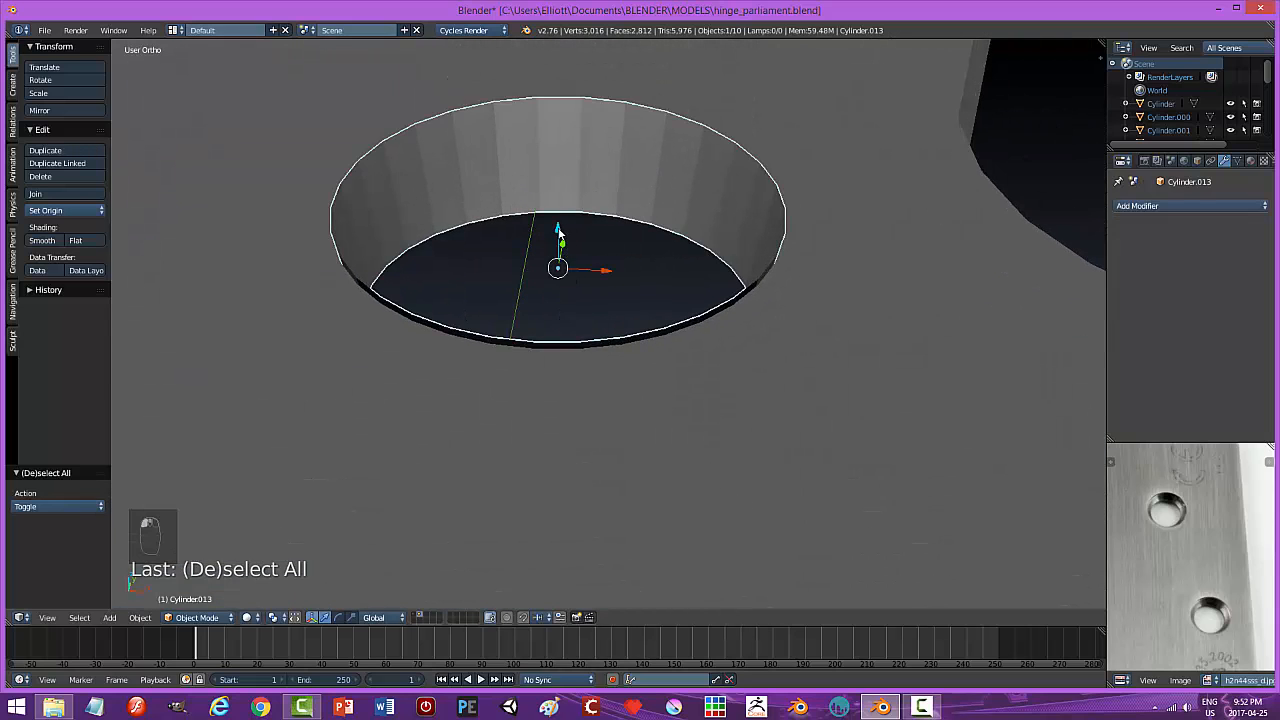
{"action": "left_click_drag", "start_coordinate": [558, 232], "coordinate": [558, 240]}
{"action": "key", "text": "a"}
{"action": "middle_click_drag", "start_coordinate": [766, 369], "coordinate": [757, 321]}
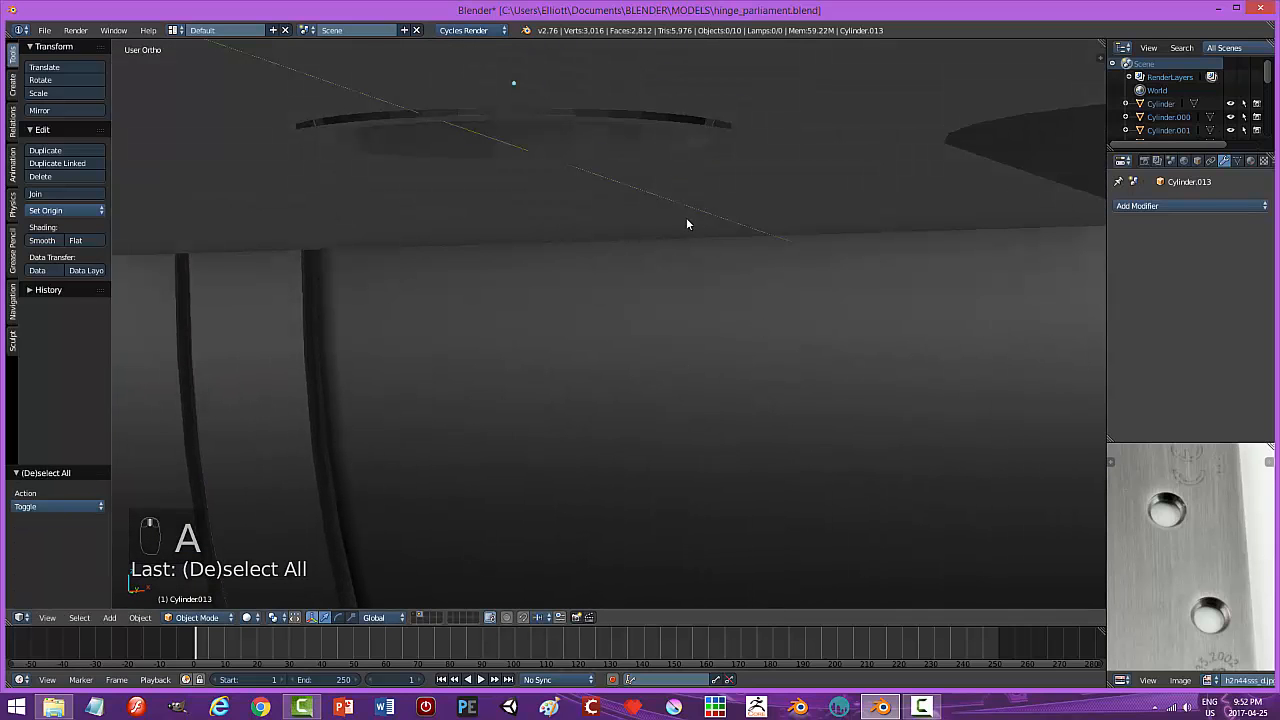
{"action": "middle_click_drag", "start_coordinate": [660, 129], "coordinate": [661, 171]}
{"action": "right_click", "coordinate": [655, 151]}
{"action": "key", "text": "Tab"}
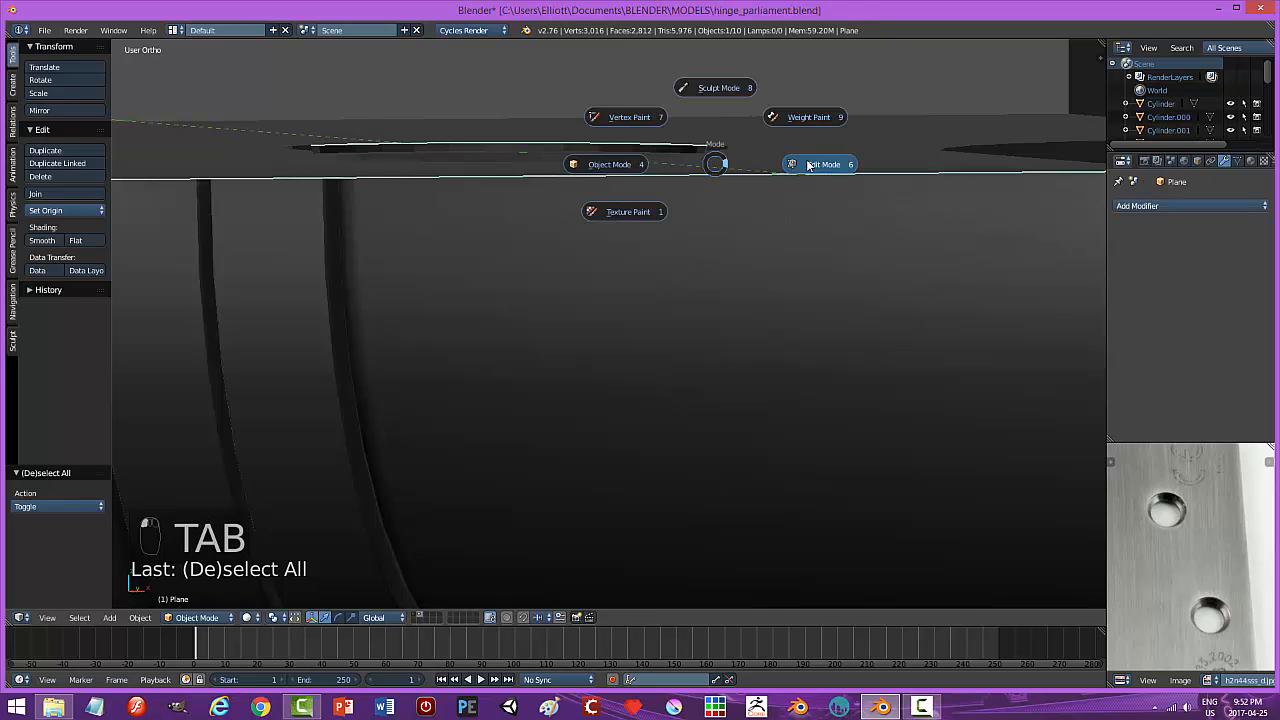
{"action": "right_click", "coordinate": [618, 150]}
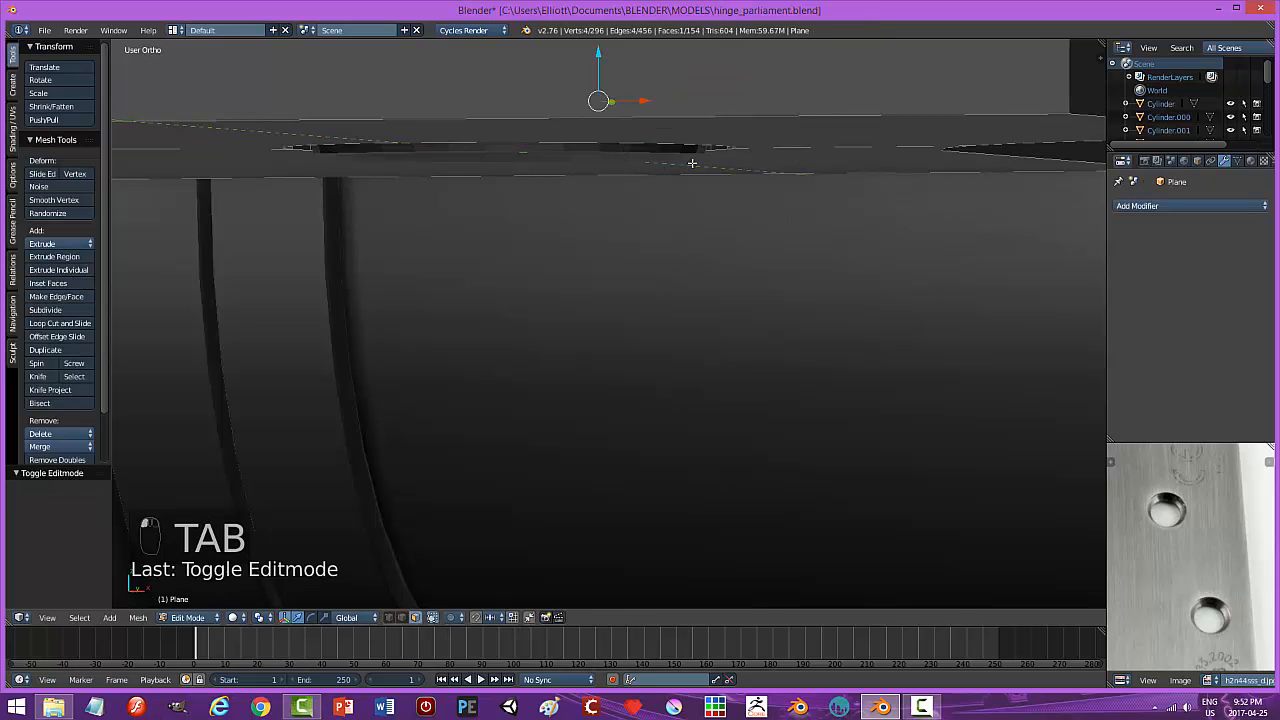
{"action": "key", "text": "Tab"}
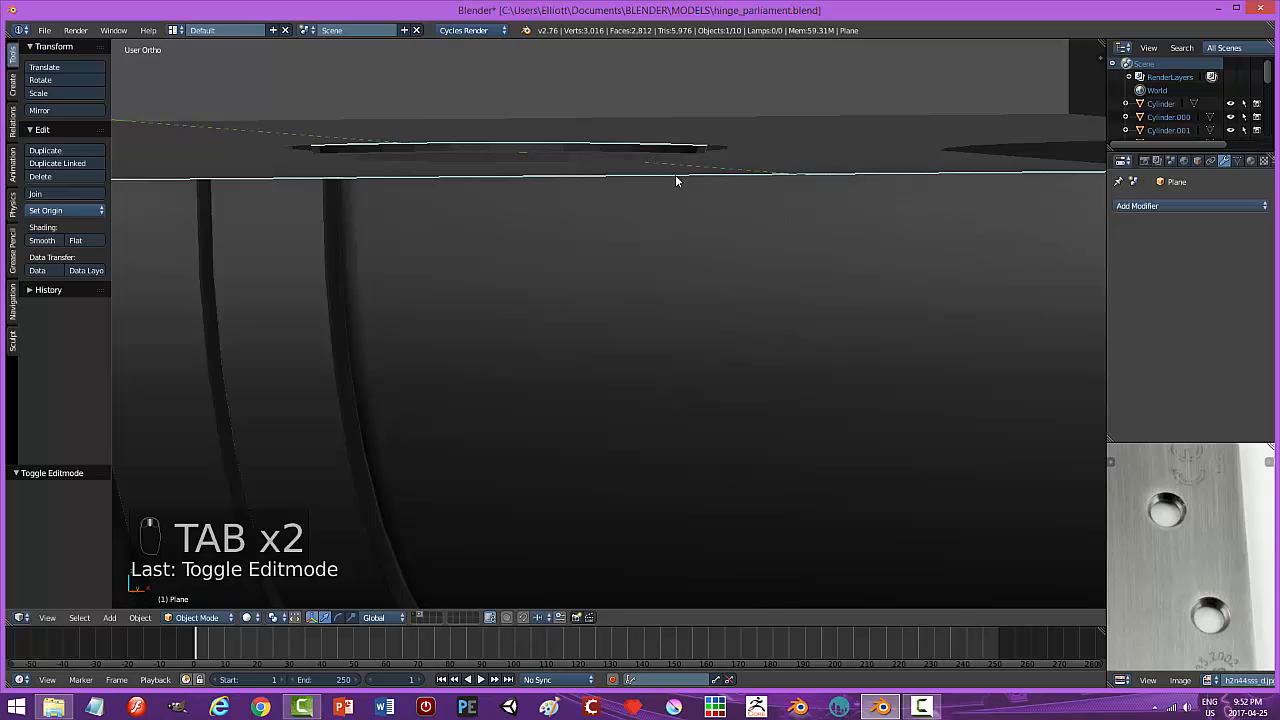
Select the screw-hole cylinder from the plate's underside and open it in Edit Mode.
{"action": "middle_click_drag", "start_coordinate": [675, 174], "coordinate": [676, 261]}
{"action": "key", "text": "a"}
{"action": "key", "text": "a"}
{"action": "key", "text": "a"}
{"action": "right_click", "coordinate": [698, 211]}
{"action": "key", "text": "Tab"}
{"action": "left_click", "coordinate": [790, 239]}
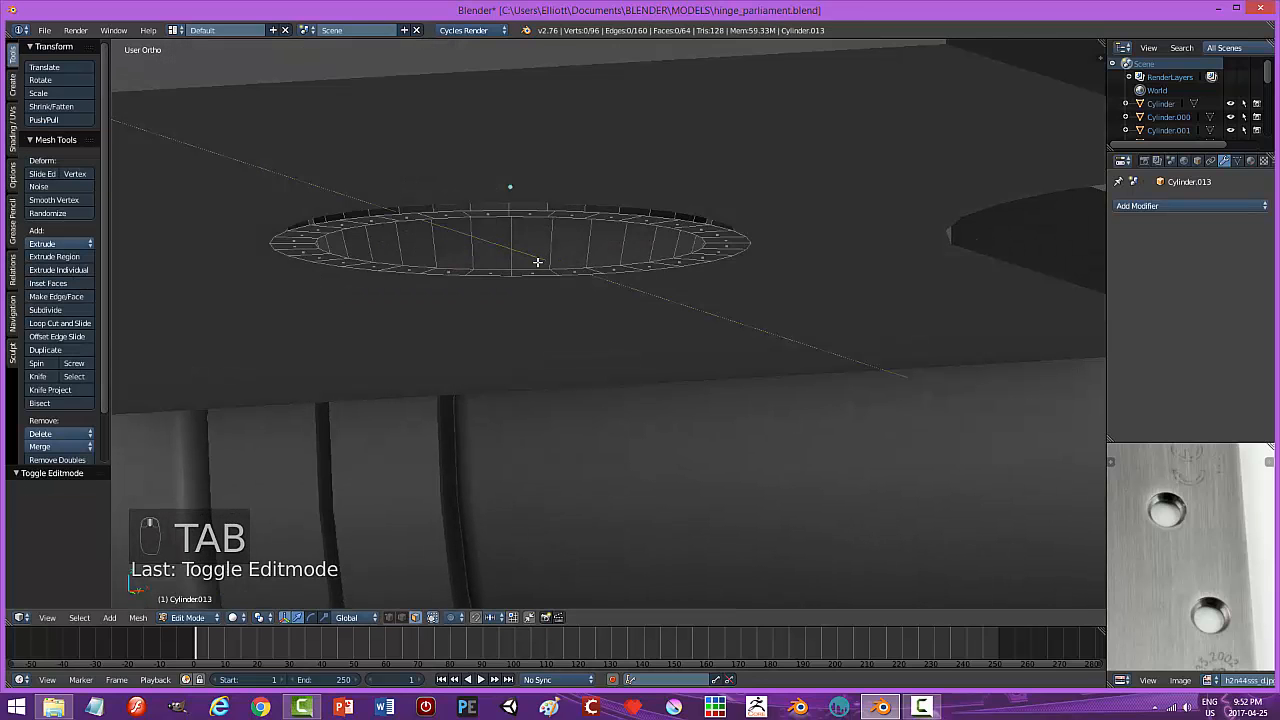
Delete the ring of faces around the underside rim of the screw-hole cylinder and return to Object Mode.
{"action": "right_click", "coordinate": [299, 246], "text": "alt"}
{"action": "key", "text": "x"}
{"action": "left_click", "coordinate": [344, 243]}
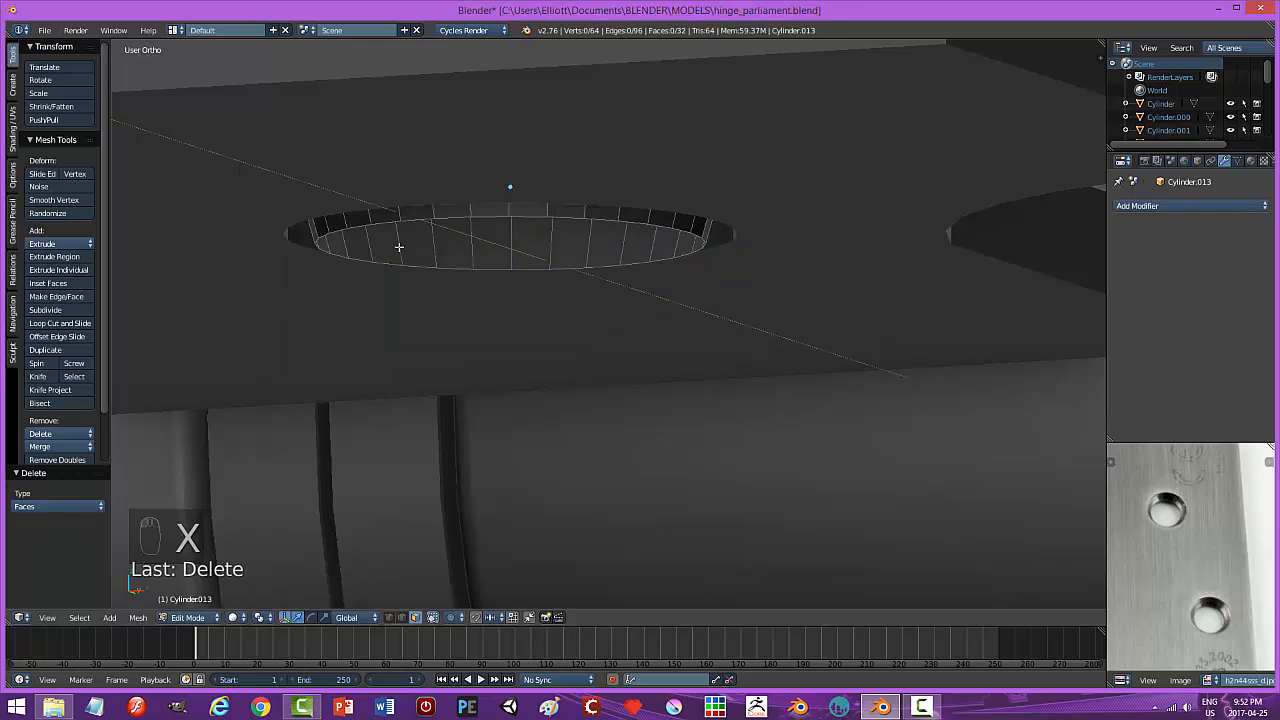
{"action": "middle_click_drag", "start_coordinate": [460, 246], "coordinate": [539, 270]}
{"action": "key", "text": "Tab"}
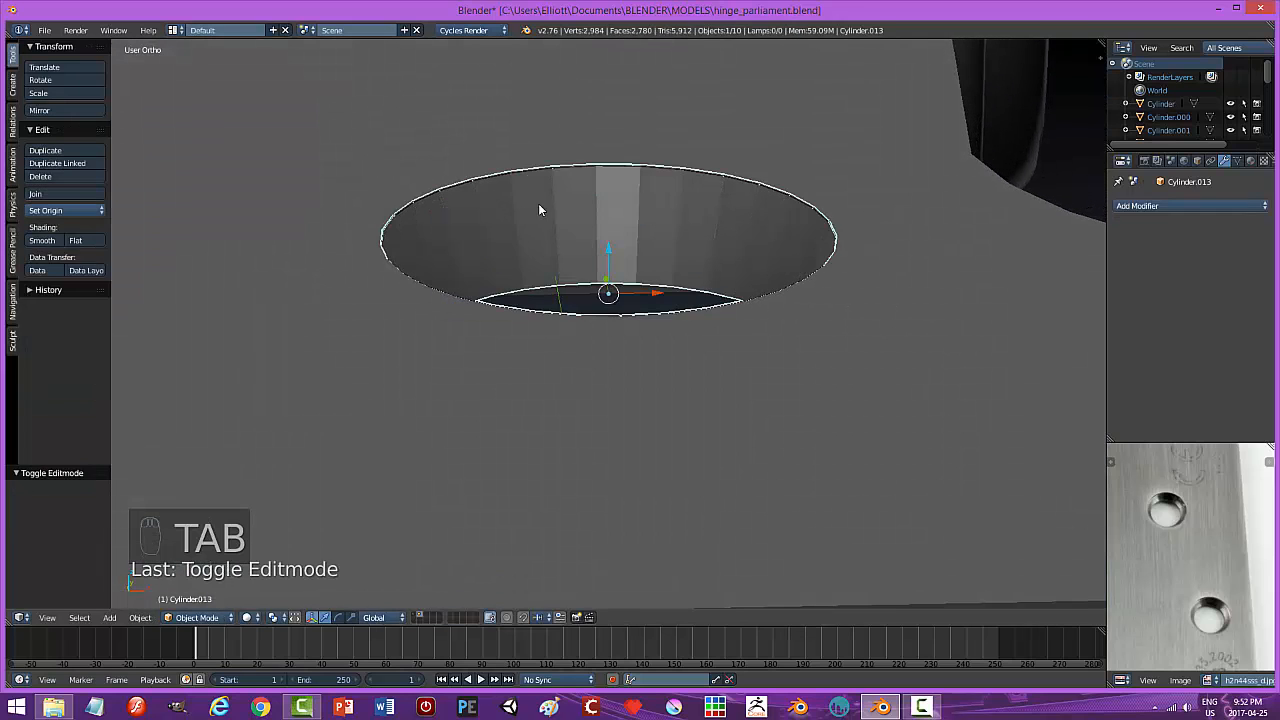
Move the screw-hole cylinder up 0.001 along the Z axis and deselect it.
{"action": "key", "text": "g"}
{"action": "key", "text": "z"}
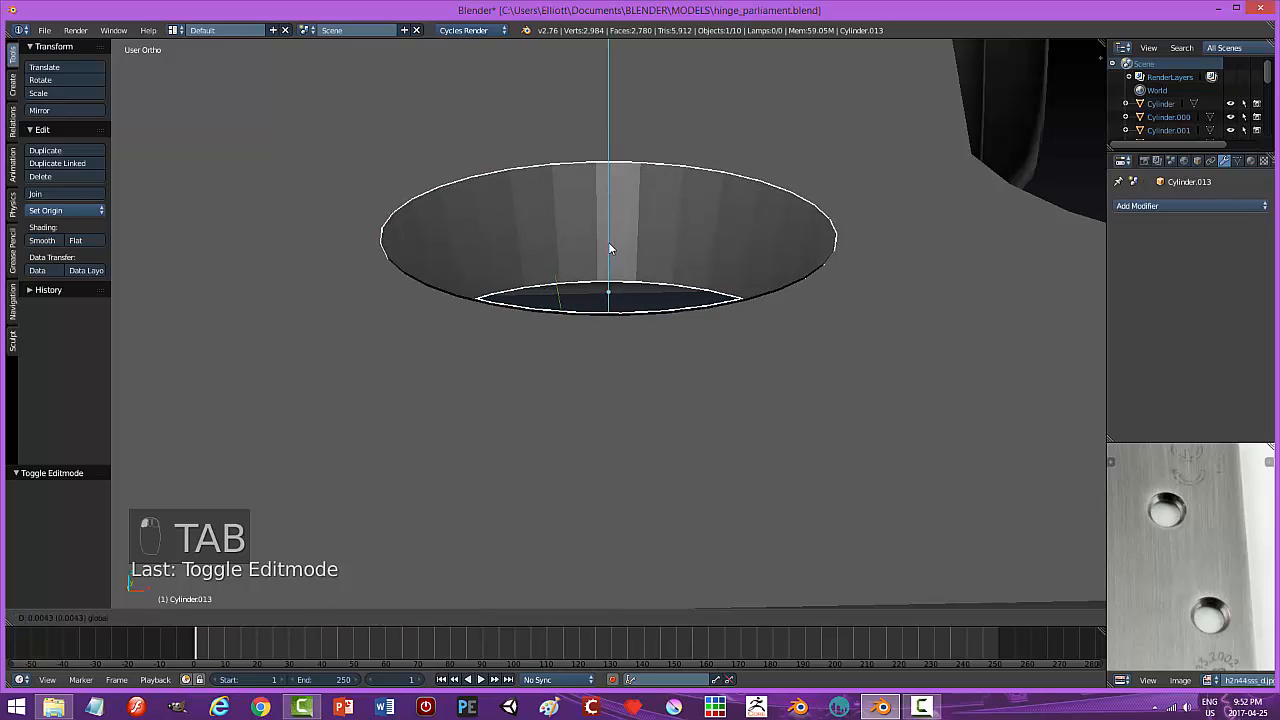
{"action": "left_click", "coordinate": [607, 243]}
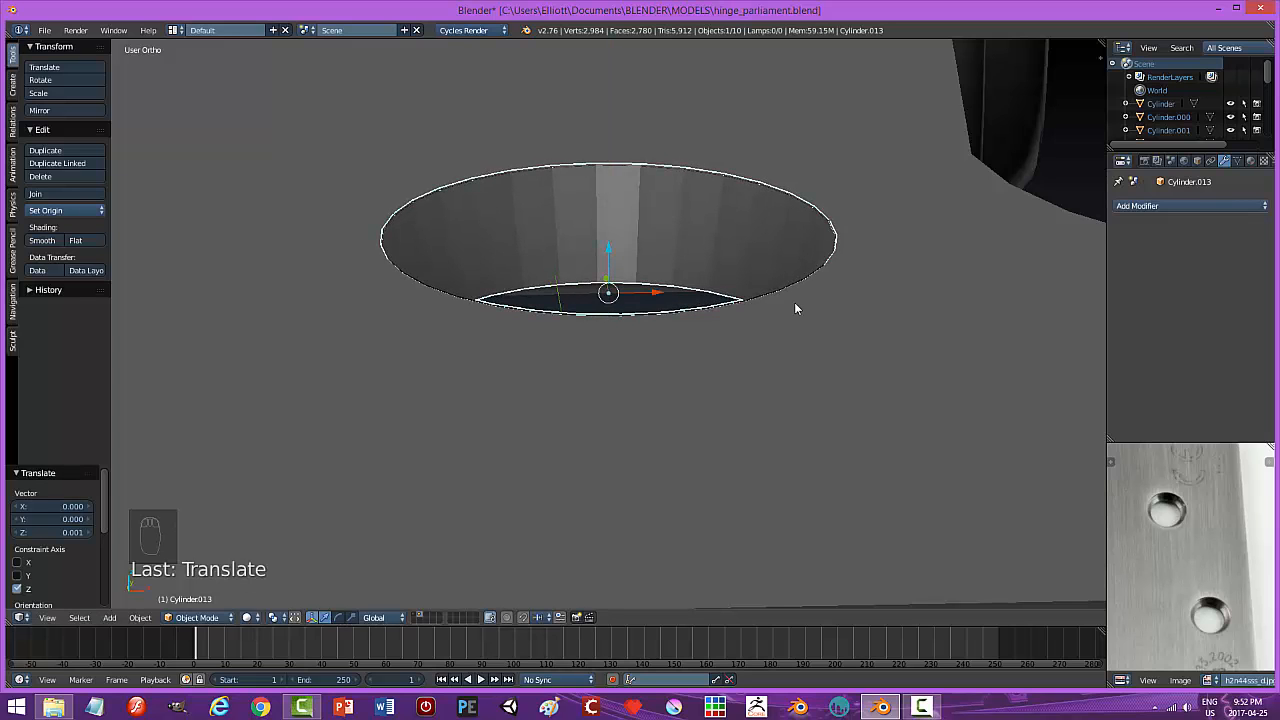
{"action": "key", "text": "a"}
{"action": "scroll", "coordinate": [785, 304], "scroll_direction": "down", "scroll_amount": 6}
{"action": "middle_click_drag", "start_coordinate": [729, 272], "coordinate": [666, 366]}
{"action": "scroll", "coordinate": [590, 340], "scroll_direction": "up", "scroll_amount": 2}
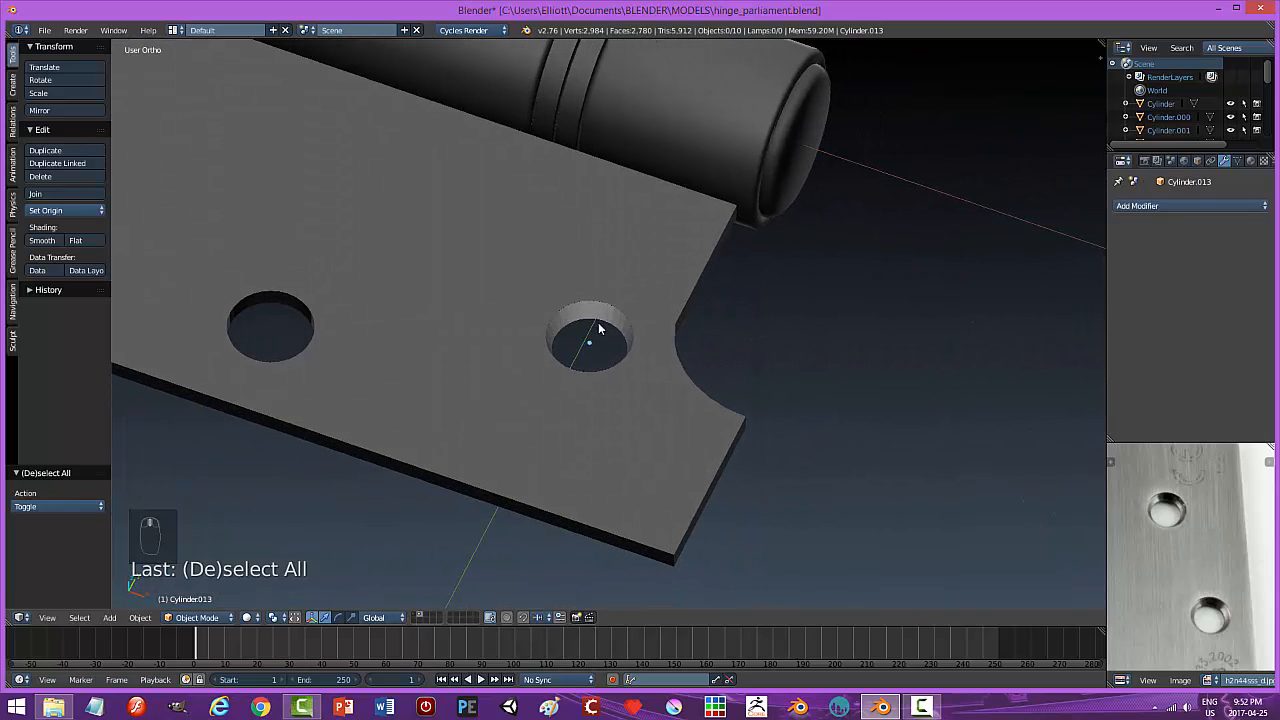
Apply smooth shading to the screw-hole cylinder and deselect it.
{"action": "right_click", "coordinate": [589, 338]}
{"action": "left_click", "coordinate": [42, 240]}
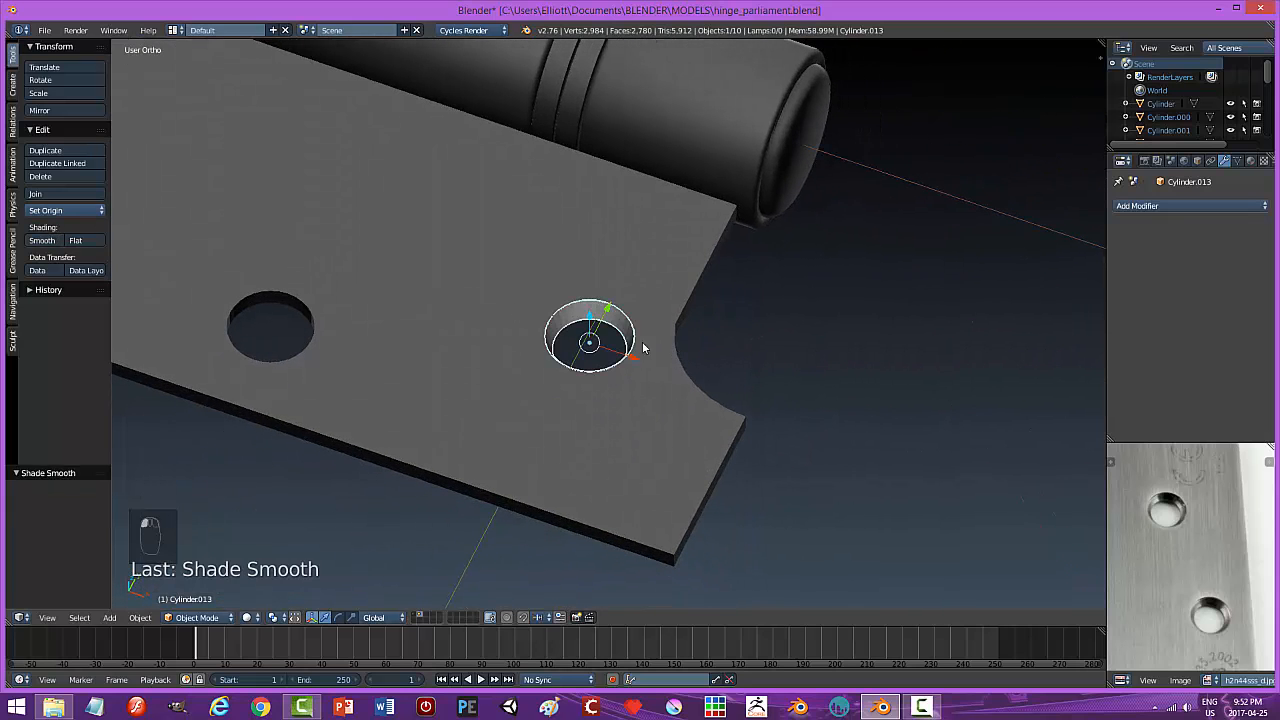
{"action": "key", "text": "a"}
Duplicate the screw-hole cylinder and move the copy -6.960 along X to the other hole in the row nearer the barrel.
{"action": "mouse_move", "coordinate": [640, 353]}
{"action": "middle_mouse_down"}
{"action": "mouse_move", "coordinate": [627, 393]}
{"action": "mouse_move", "coordinate": [711, 403]}
{"action": "mouse_move", "coordinate": [780, 331]}
{"action": "mouse_move", "coordinate": [757, 377]}
{"action": "mouse_move", "coordinate": [642, 342]}
{"action": "middle_mouse_up"}
{"action": "right_click", "coordinate": [642, 342]}
{"action": "scroll", "coordinate": [740, 355], "scroll_direction": "down", "scroll_amount": 3}
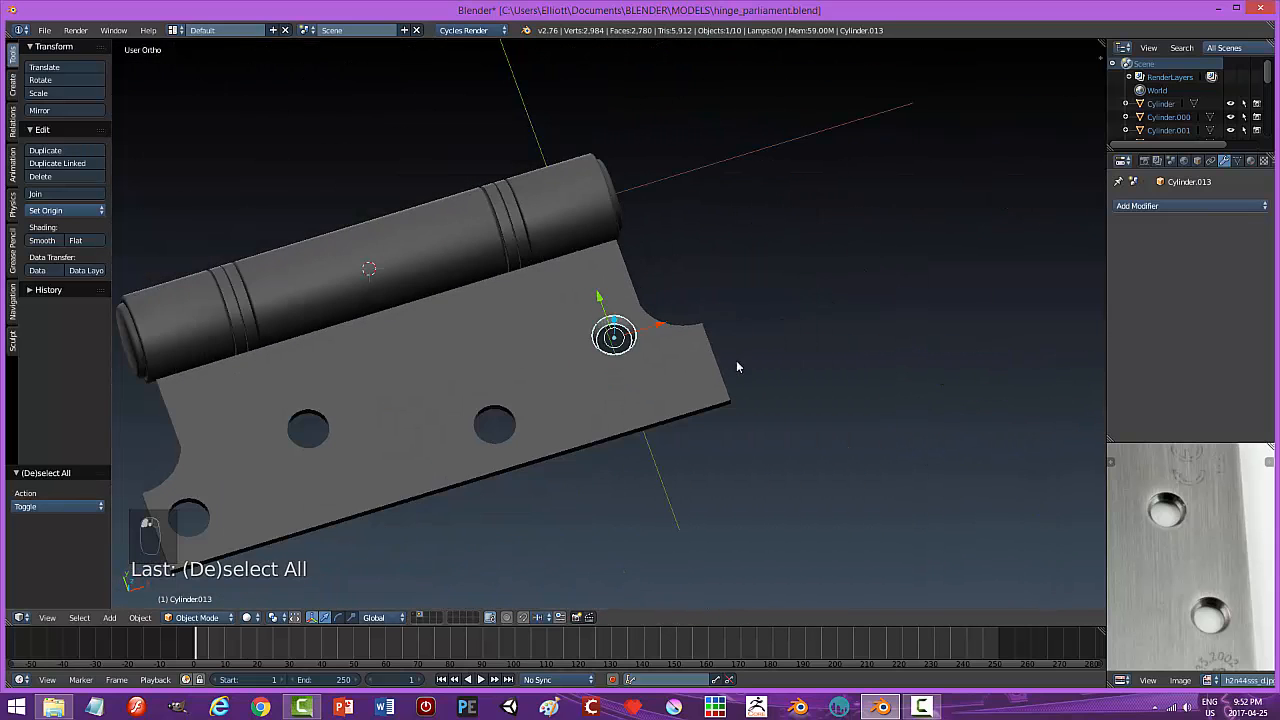
{"action": "key", "text": "shift+d"}
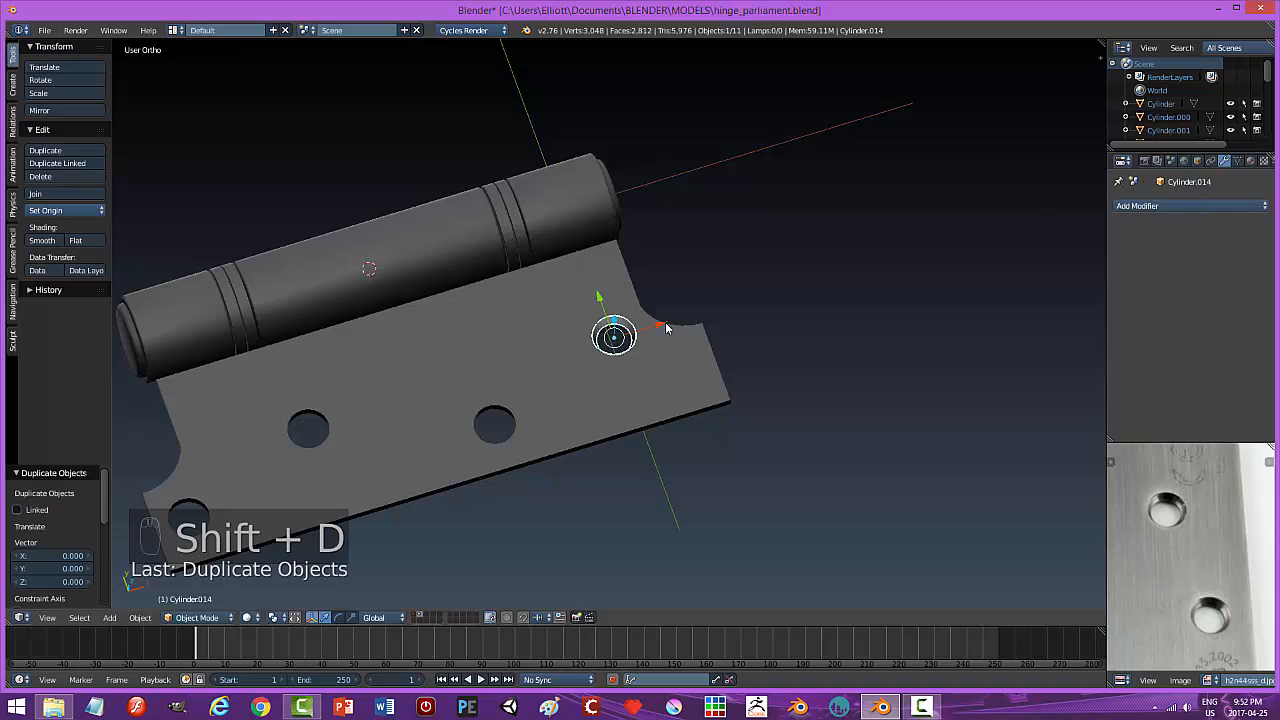
{"action": "key", "text": "x"}
{"action": "left_click", "coordinate": [351, 406]}
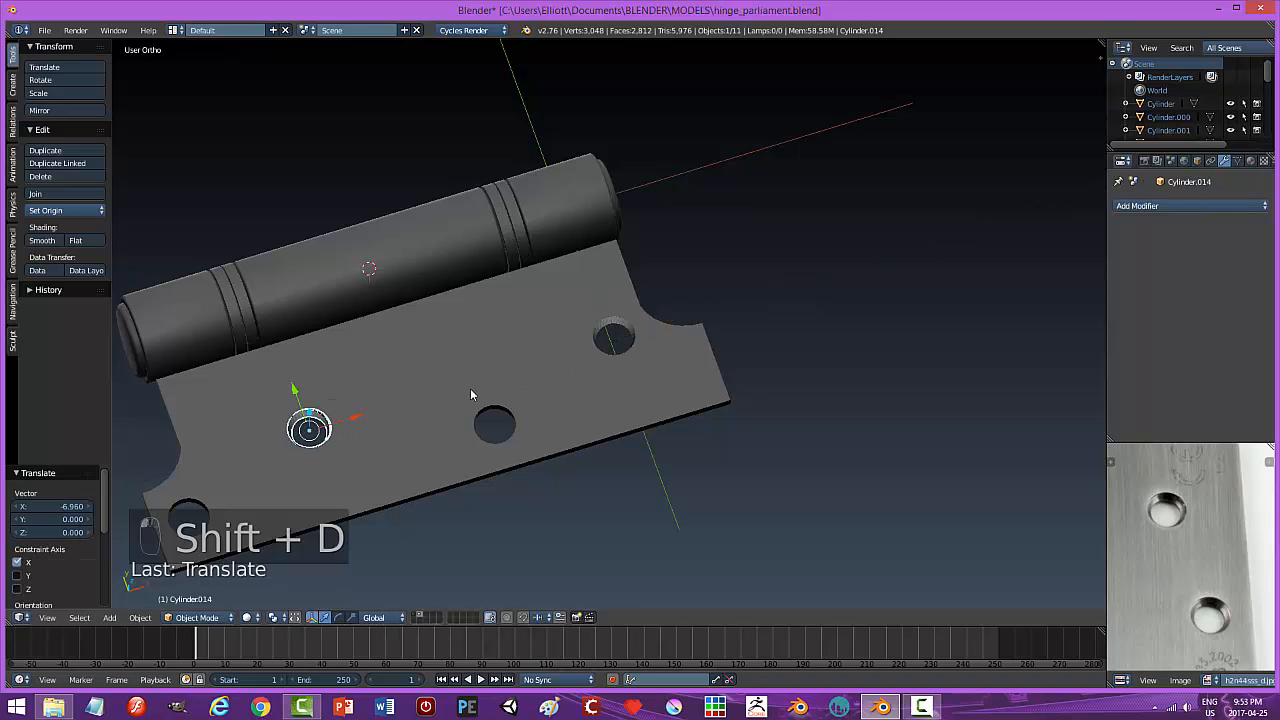
Nudge the duplicated cylinder along X until it lines up with the rim of its hole, and deselect it.
{"action": "key", "text": "KP_Decimal"}
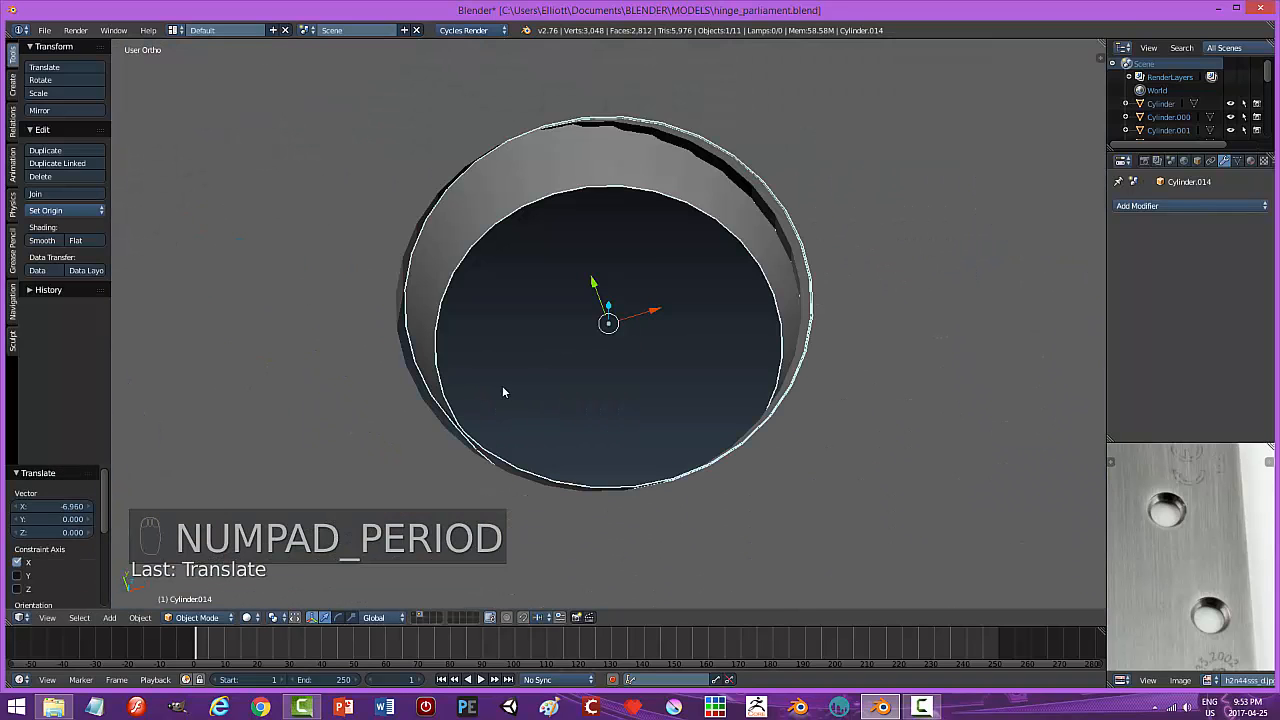
{"action": "middle_click_drag", "start_coordinate": [798, 335], "coordinate": [772, 315]}
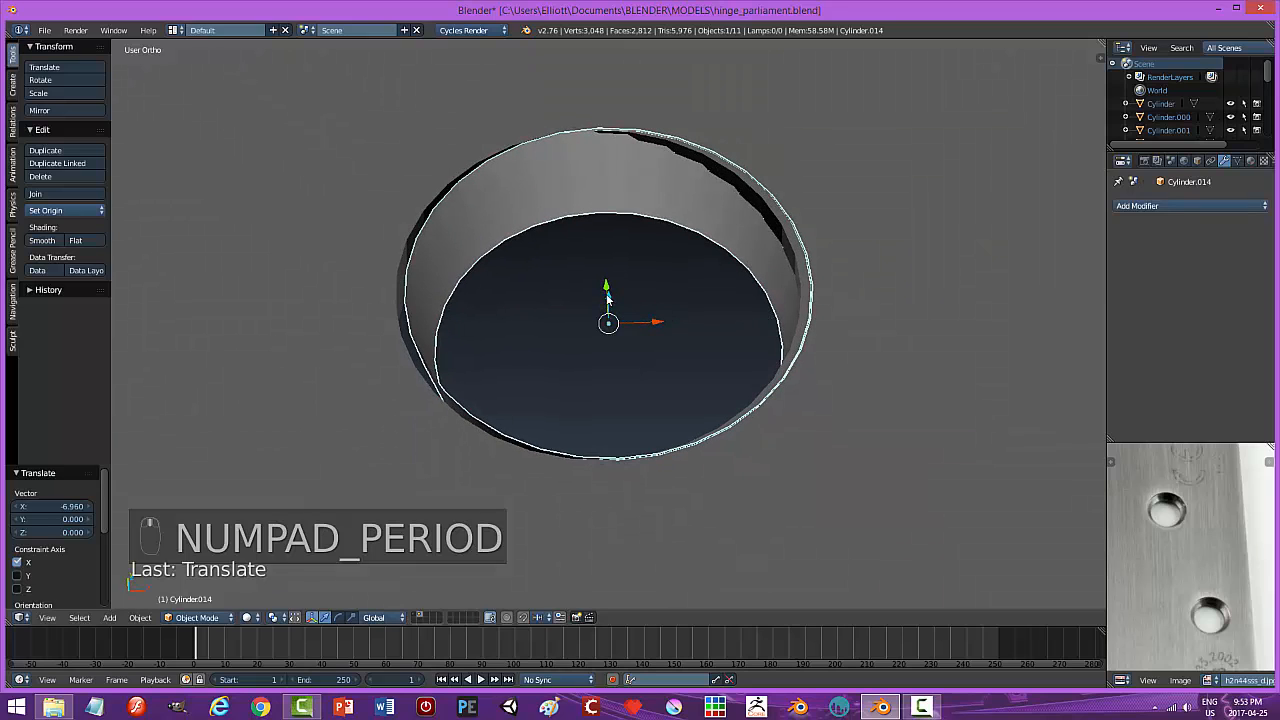
{"action": "left_click_drag", "start_coordinate": [652, 318], "coordinate": [650, 325]}
{"action": "key", "text": "KP_7"}
{"action": "key", "text": "a"}
{"action": "middle_click_drag", "start_coordinate": [786, 398], "coordinate": [756, 290]}
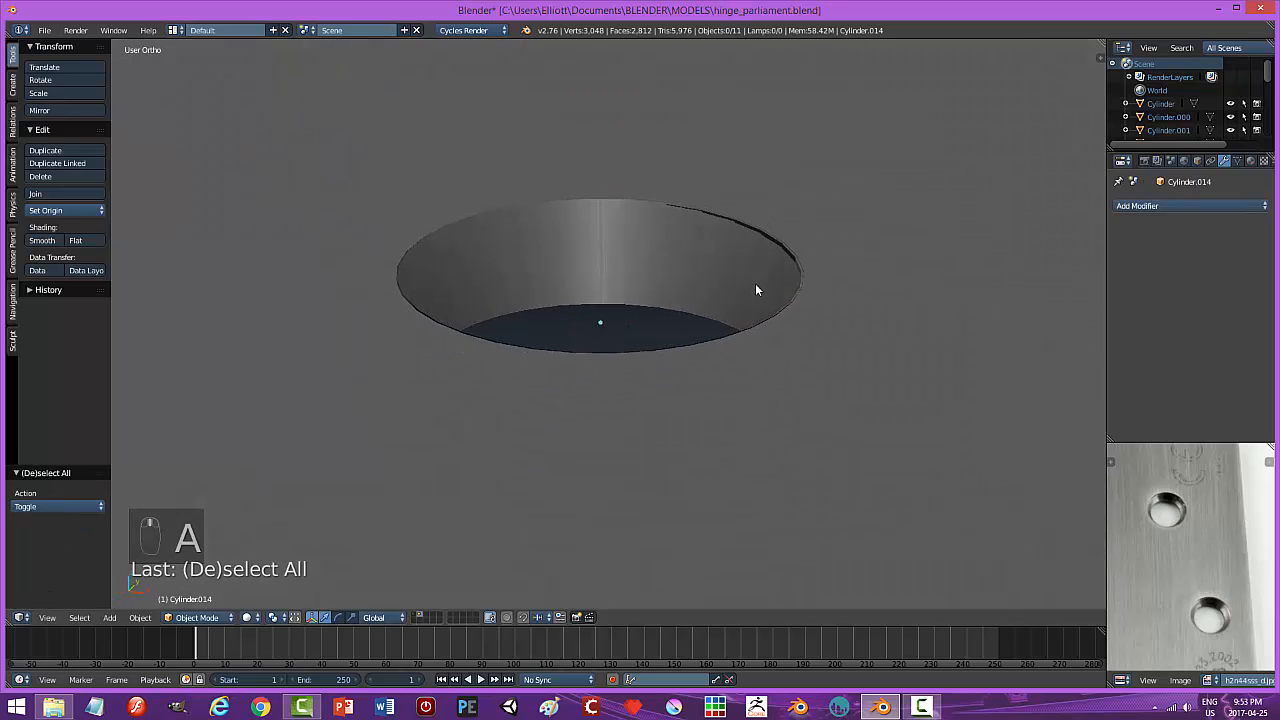
{"action": "right_click", "coordinate": [714, 274]}
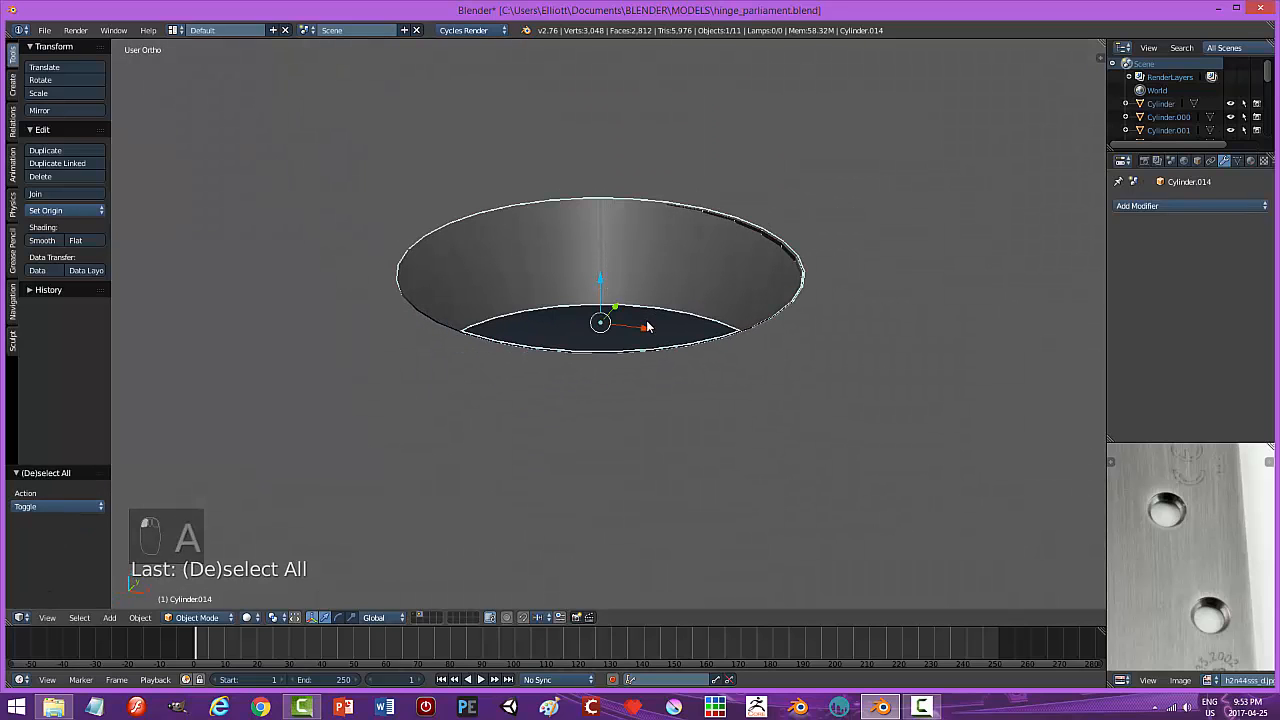
{"action": "left_click_drag", "start_coordinate": [655, 332], "coordinate": [645, 334]}
{"action": "key", "text": "a"}
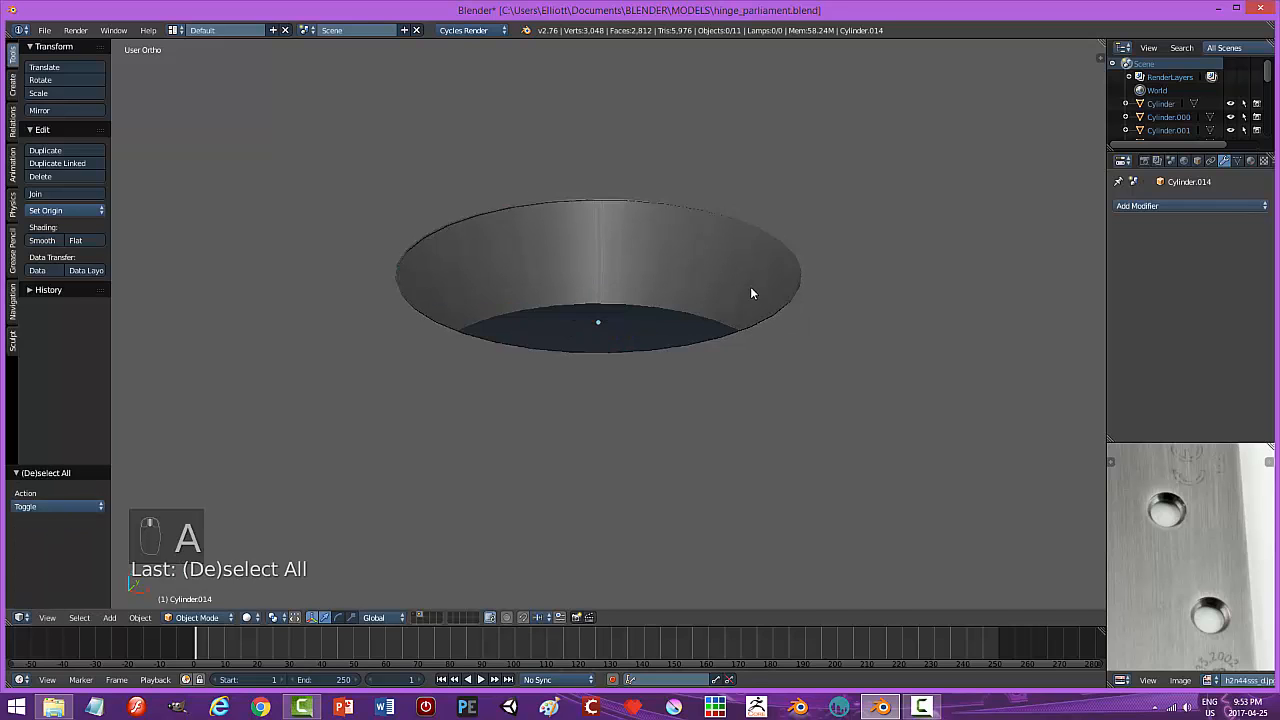
{"action": "middle_click_drag", "start_coordinate": [751, 291], "coordinate": [598, 294]}
{"action": "scroll", "coordinate": [618, 302], "scroll_direction": "down", "scroll_amount": 8}
Duplicate the second insert and move the copy -2.865 along X and -1.135 along Y to the plate's corner hole.
{"action": "middle_click_drag", "start_coordinate": [704, 280], "coordinate": [819, 338]}
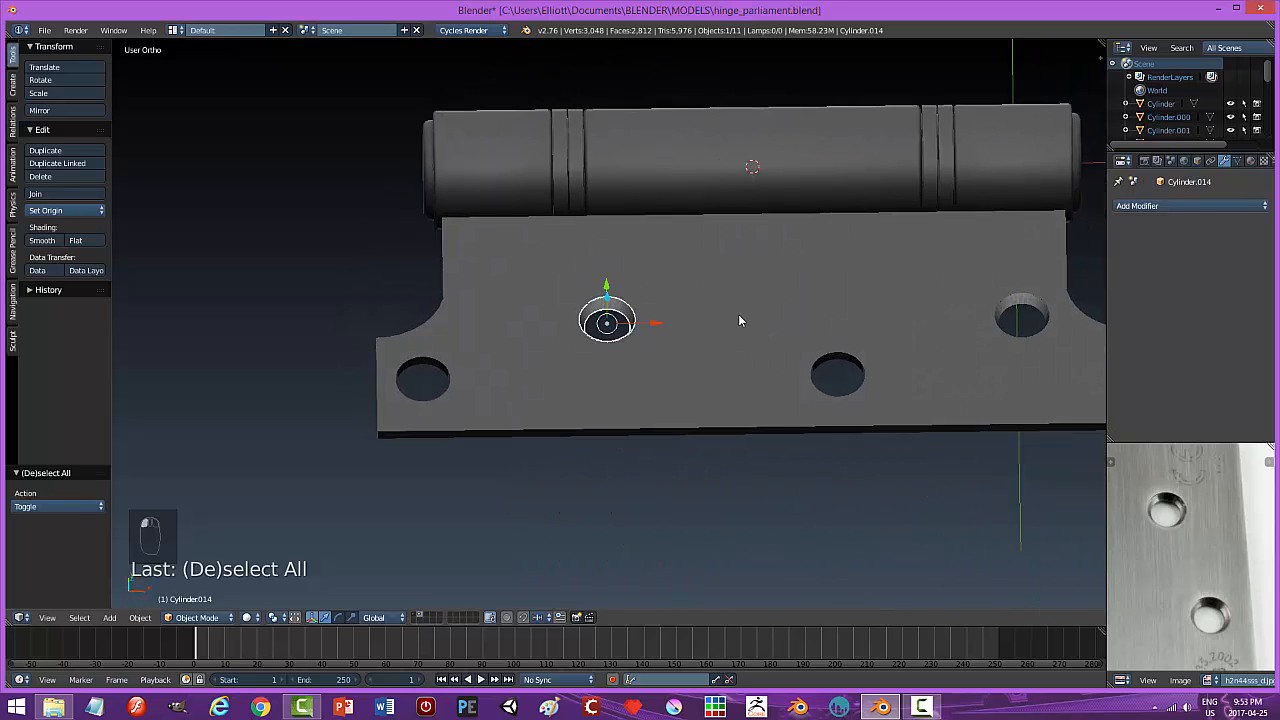
{"action": "key", "text": "shift+d"}
{"action": "key", "text": "x"}
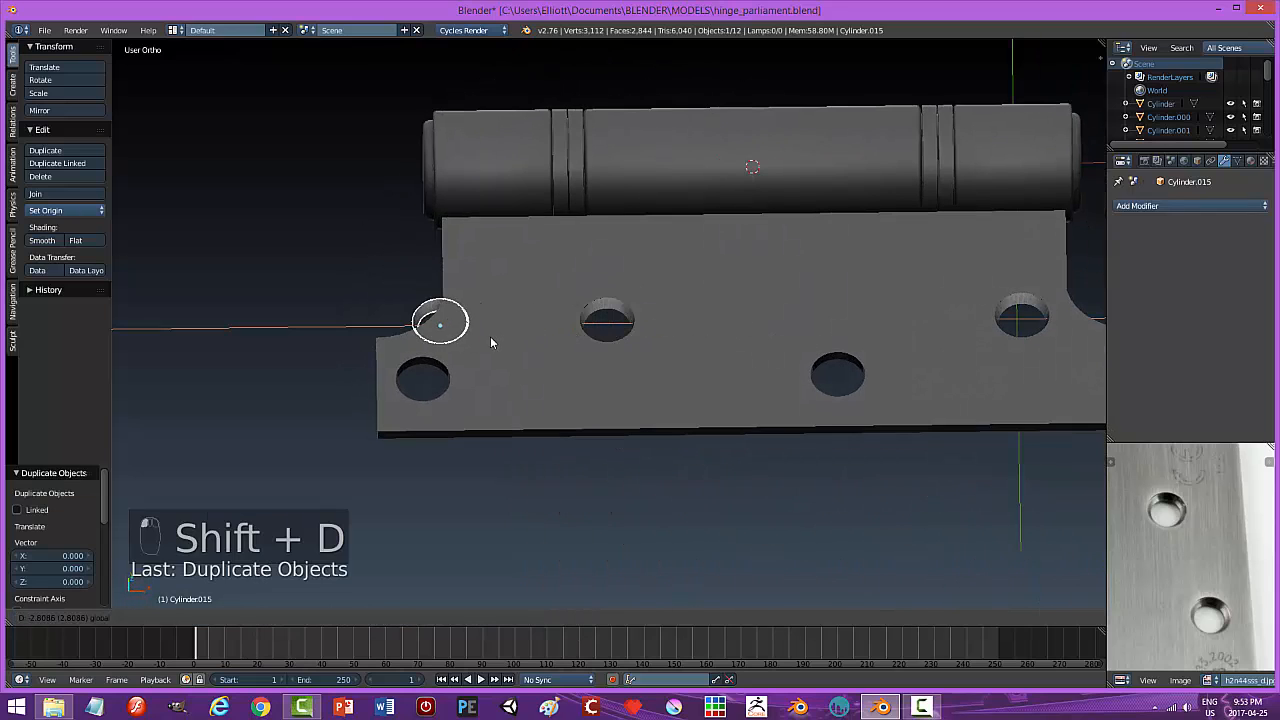
{"action": "left_click", "coordinate": [491, 340]}
{"action": "middle_click_drag", "start_coordinate": [601, 318], "coordinate": [620, 300]}
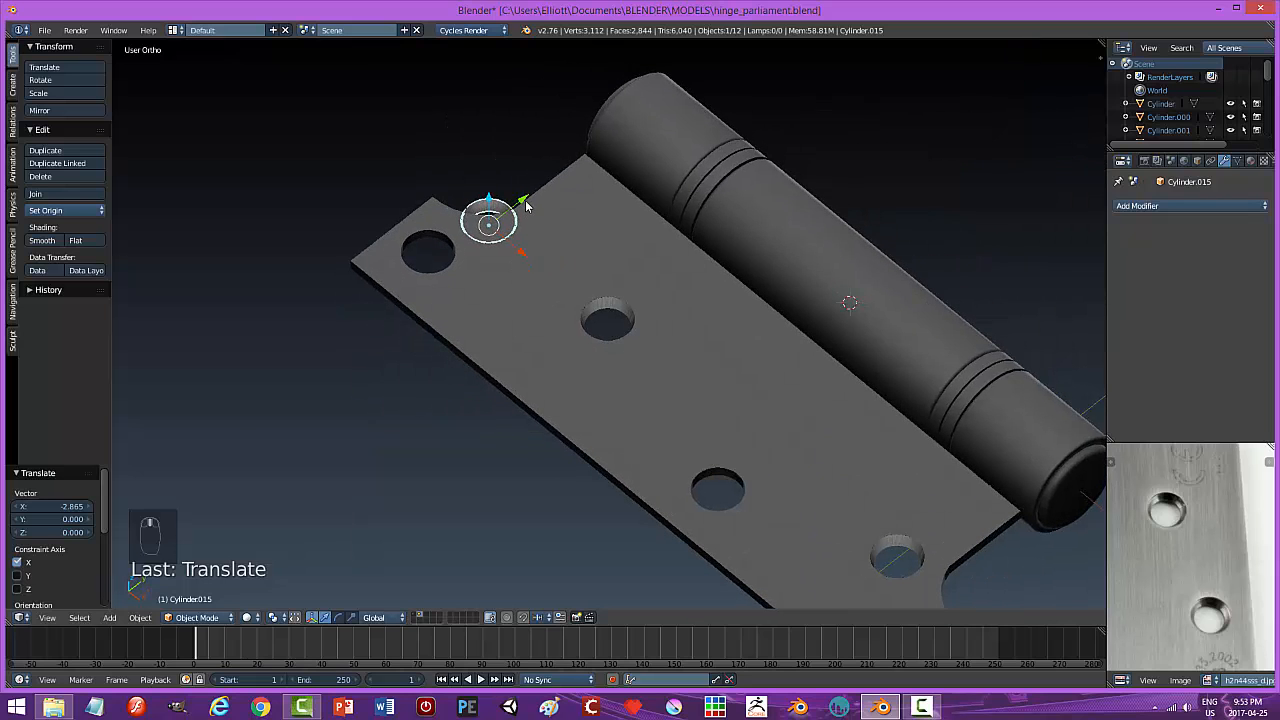
{"action": "key", "text": "g"}
{"action": "left_click", "coordinate": [467, 231]}
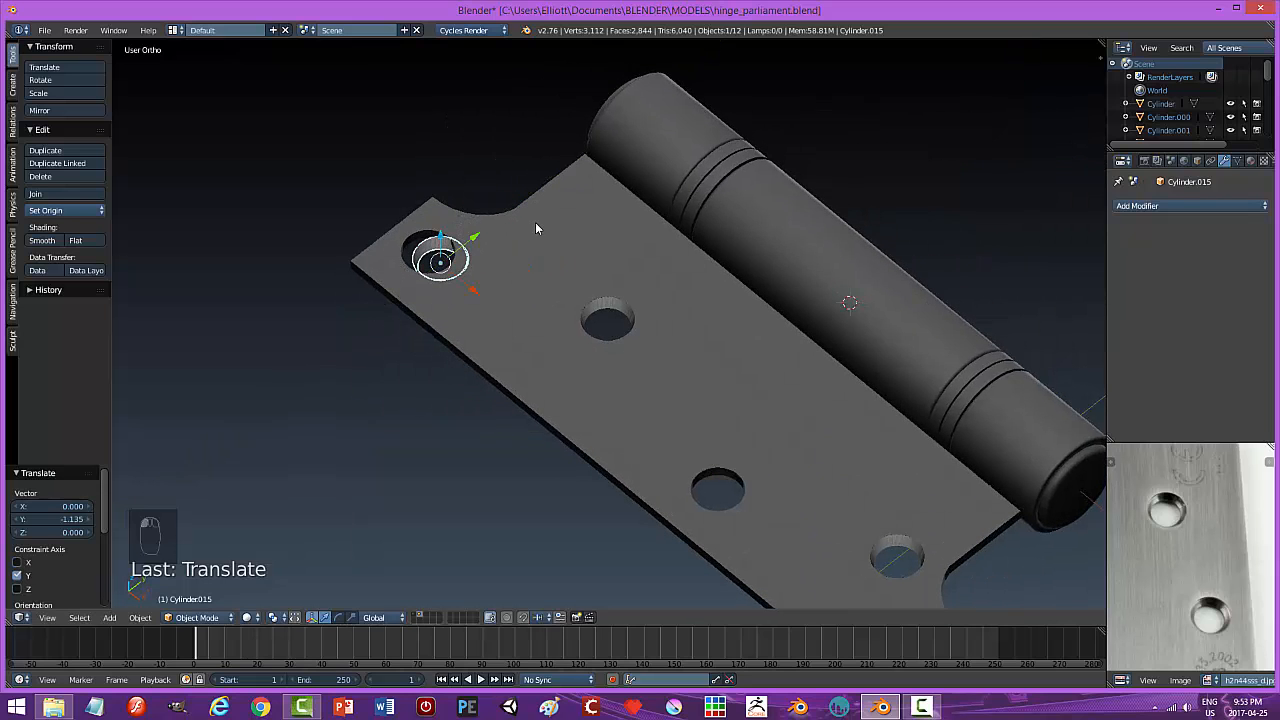
Fine-tune the corner insert along X and Y until it fits the rim of its hole, and deselect it.
{"action": "key", "text": "KP_Decimal"}
{"action": "left_click_drag", "start_coordinate": [638, 354], "coordinate": [541, 306]}
{"action": "left_click_drag", "start_coordinate": [563, 237], "coordinate": [543, 252]}
{"action": "left_click_drag", "start_coordinate": [544, 298], "coordinate": [545, 300]}
{"action": "middle_click_drag", "start_coordinate": [545, 300], "coordinate": [865, 257]}
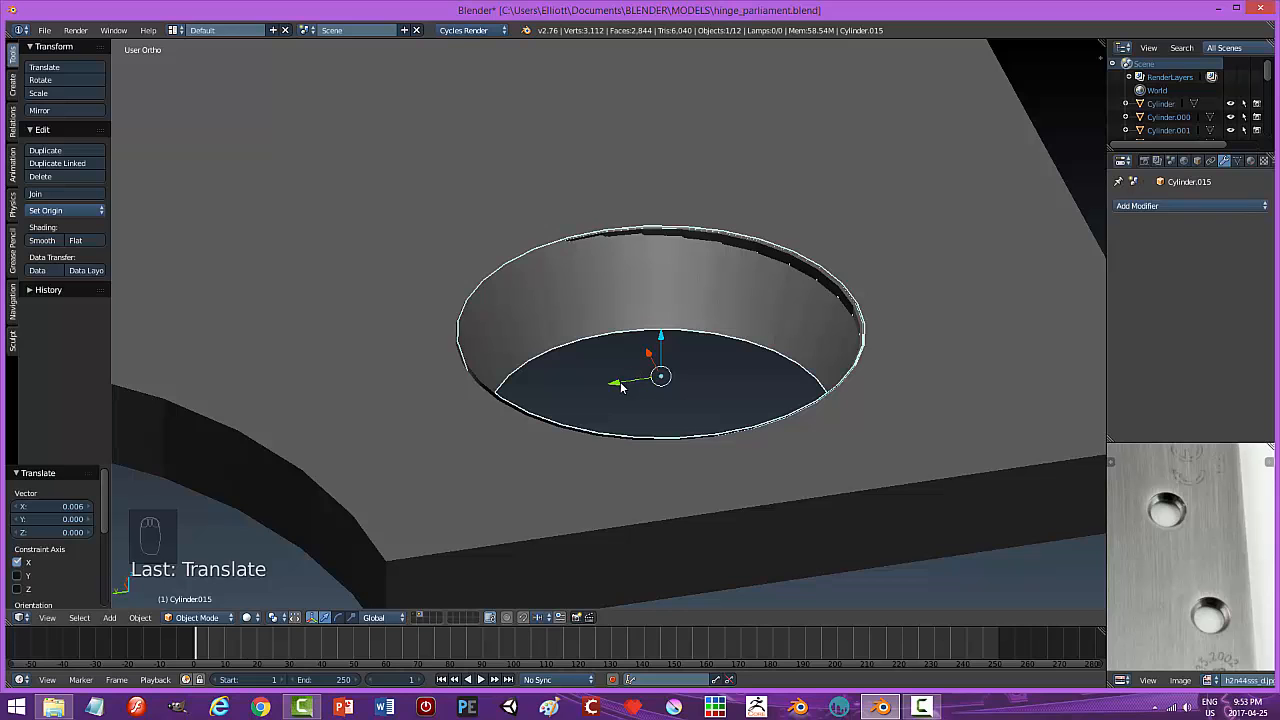
{"action": "left_click_drag", "start_coordinate": [621, 383], "coordinate": [610, 374]}
{"action": "middle_click_drag", "start_coordinate": [610, 374], "coordinate": [494, 358]}
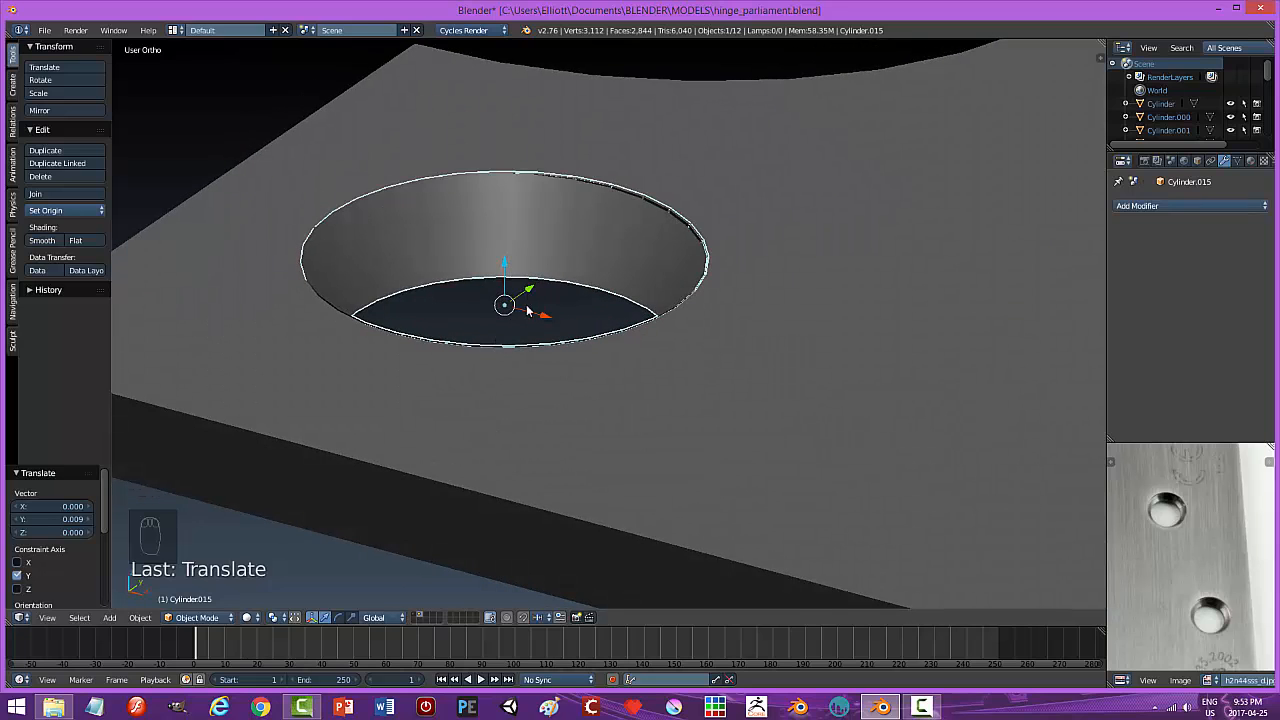
{"action": "left_click_drag", "start_coordinate": [544, 316], "coordinate": [545, 316]}
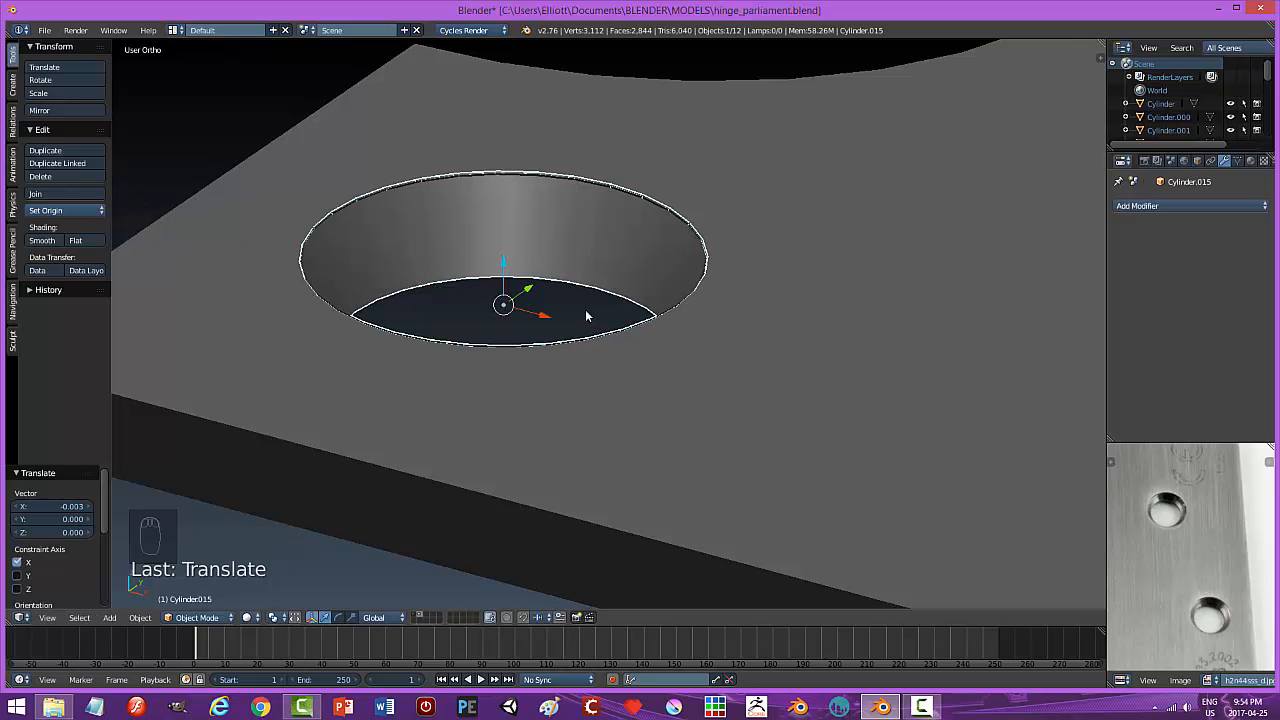
{"action": "key", "text": "a"}
{"action": "middle_click_drag", "start_coordinate": [726, 291], "coordinate": [766, 334]}
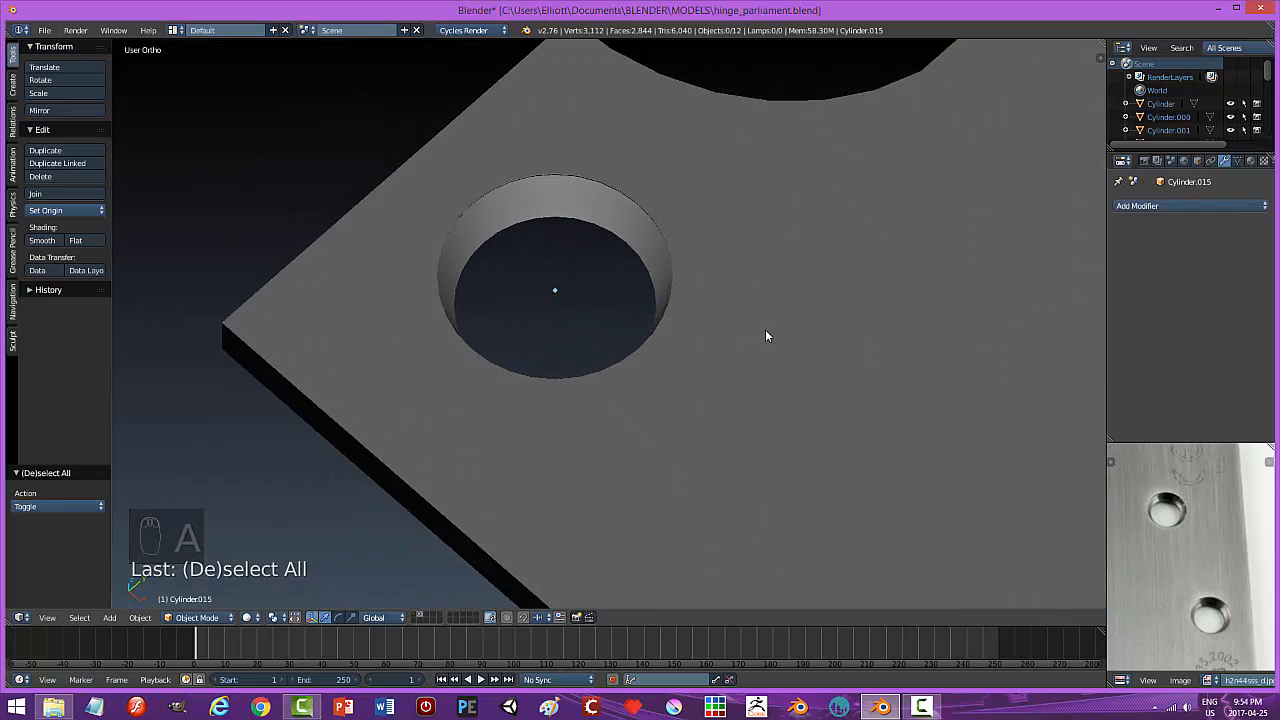
Save the hinge file, overwriting the existing version.
{"action": "key", "text": "ctrl+s"}
{"action": "left_click", "coordinate": [766, 331]}
{"action": "scroll", "coordinate": [788, 352], "scroll_direction": "down", "scroll_amount": 2}
{"action": "scroll", "coordinate": [789, 355], "scroll_direction": "down", "scroll_amount": 4}
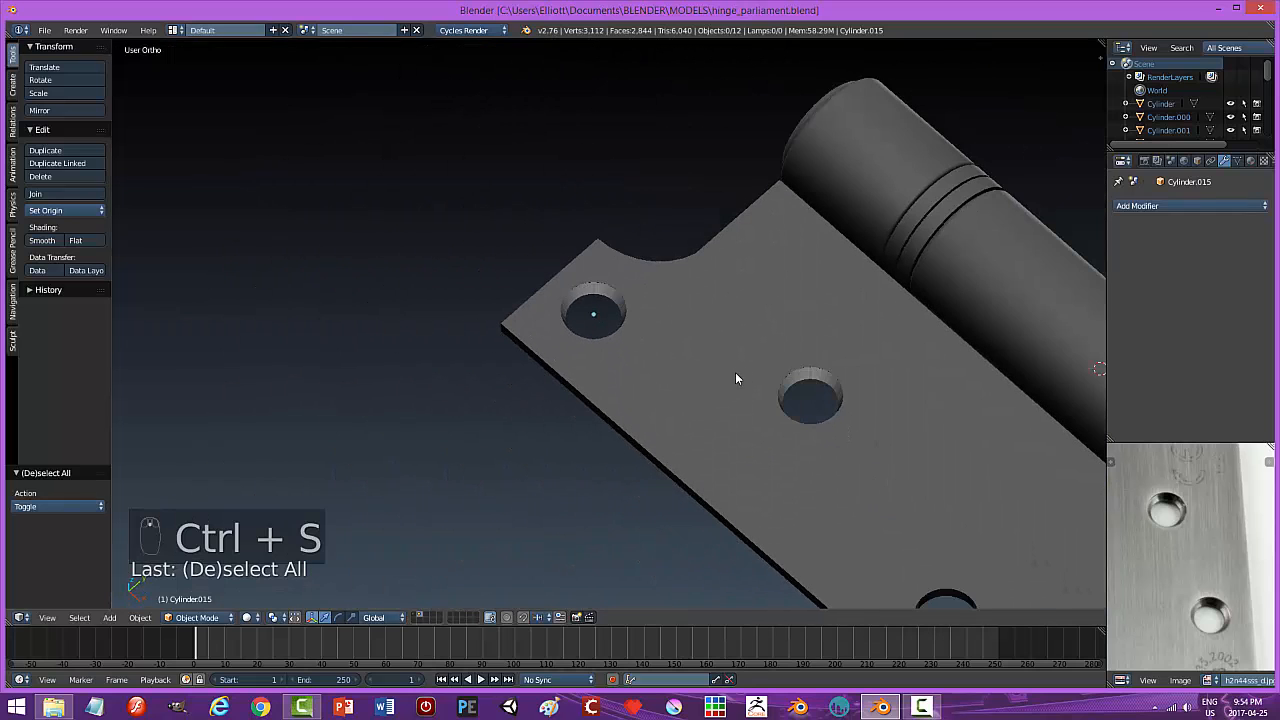
Duplicate the corner insert and move the copy 6.150 plus another 0.844 along X to the remaining empty hole.
{"action": "right_click", "coordinate": [611, 298]}
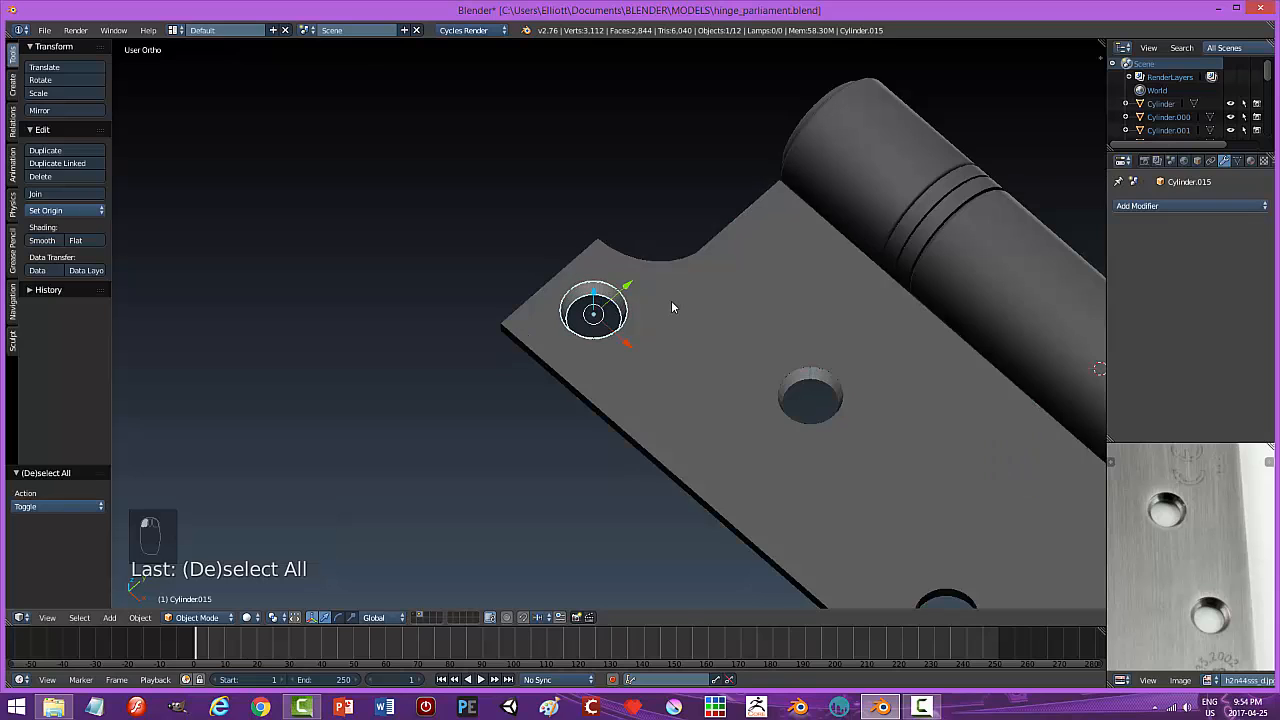
{"action": "key", "text": "shift+d"}
{"action": "left_click", "coordinate": [672, 302]}
{"action": "left_click_drag", "start_coordinate": [628, 343], "coordinate": [940, 611]}
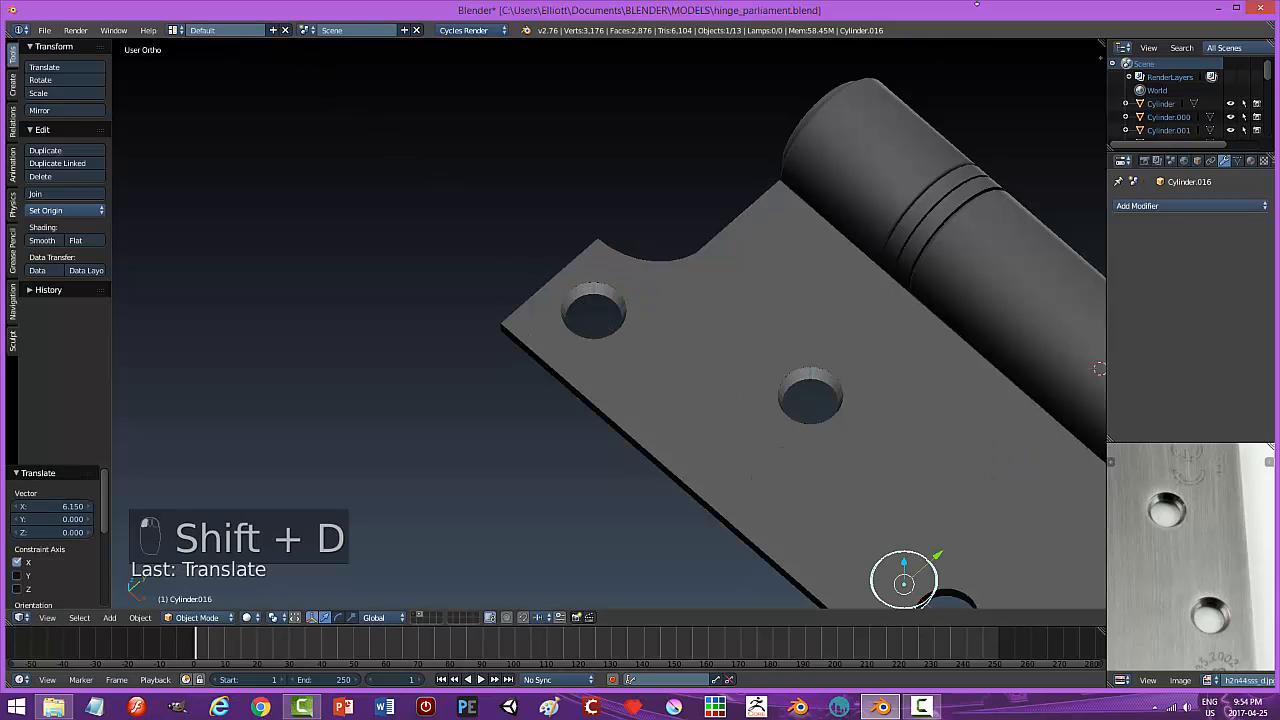
{"action": "middle_click_drag", "start_coordinate": [890, 227], "coordinate": [554, 341]}
{"action": "left_click_drag", "start_coordinate": [546, 295], "coordinate": [568, 350]}
Nudge the last insert along X until it lines up with its hole, and deselect it.
{"action": "key", "text": "KP_Decimal"}
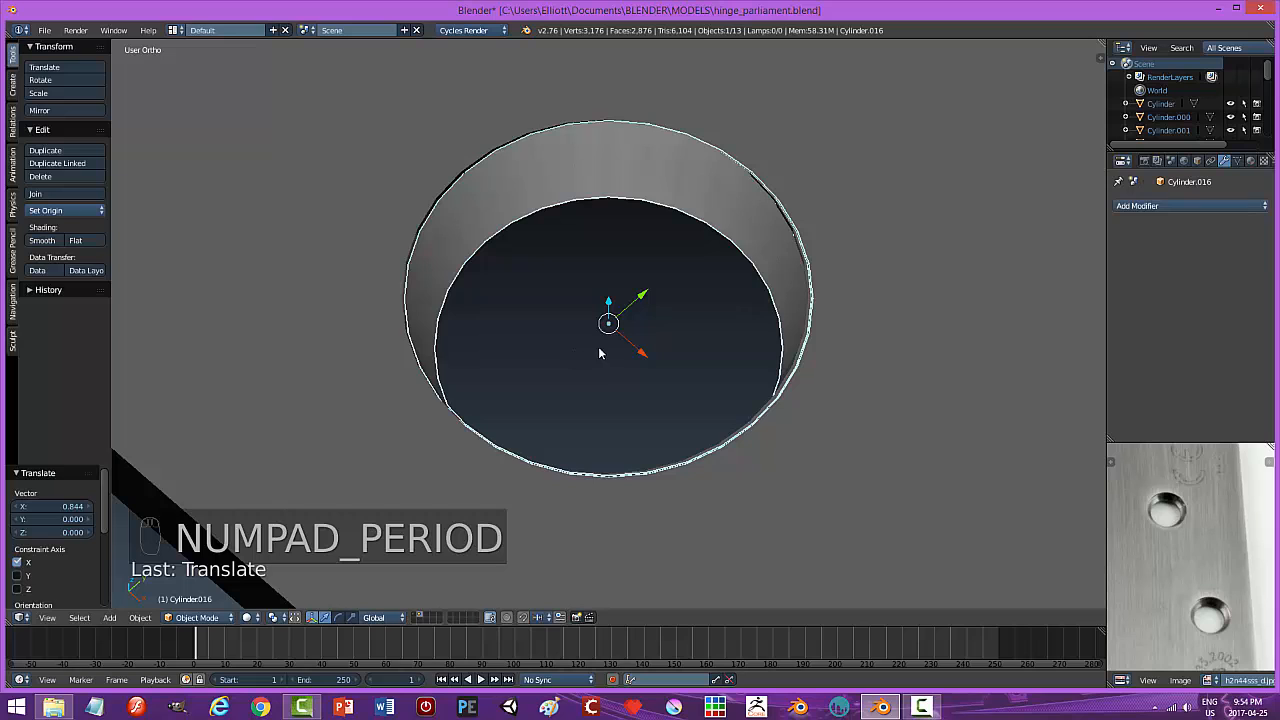
{"action": "left_click_drag", "start_coordinate": [640, 350], "coordinate": [633, 352]}
{"action": "middle_click_drag", "start_coordinate": [689, 383], "coordinate": [732, 371]}
{"action": "key", "text": "a"}
{"action": "scroll", "coordinate": [848, 369], "scroll_direction": "down", "scroll_amount": 5}
Select all four hole inserts with the hinge plate as the active object and join them into one object.
{"action": "right_click", "coordinate": [646, 302]}
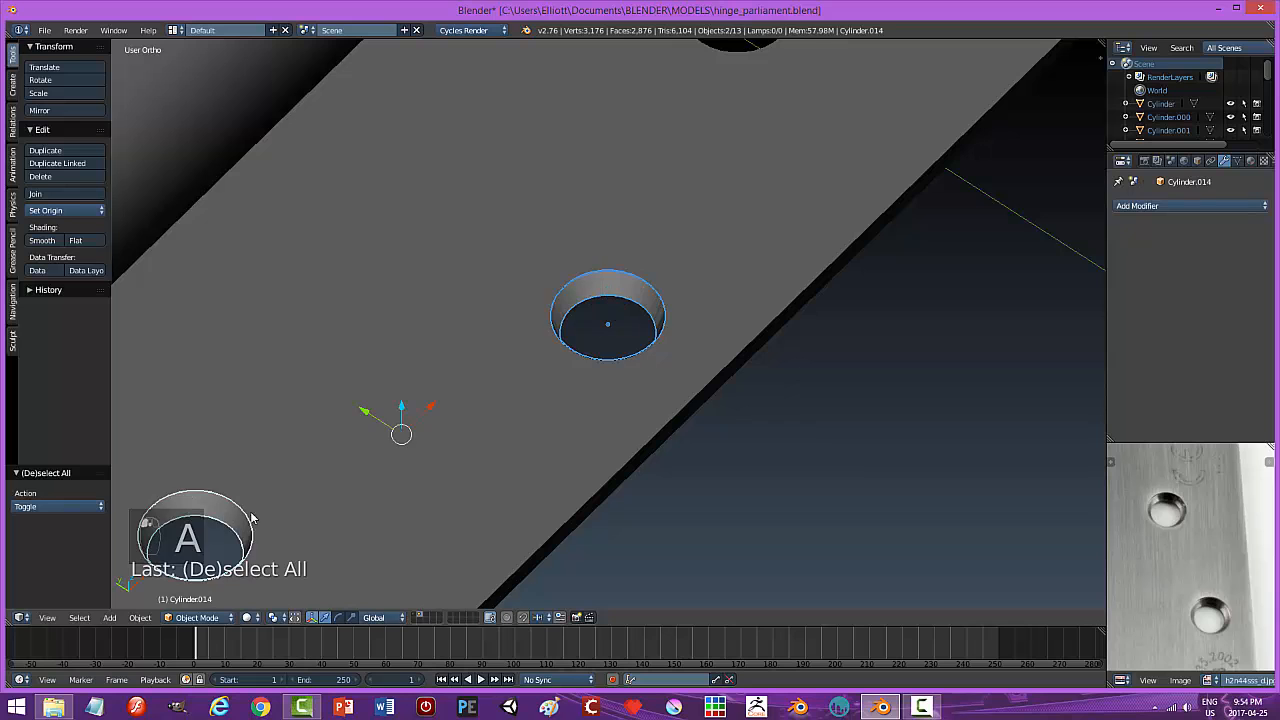
{"action": "scroll", "coordinate": [848, 220], "scroll_direction": "down", "scroll_amount": 3}
{"action": "middle_click_drag", "start_coordinate": [781, 232], "coordinate": [722, 334], "text": "shift"}
{"action": "right_click", "coordinate": [643, 232], "text": "shift"}
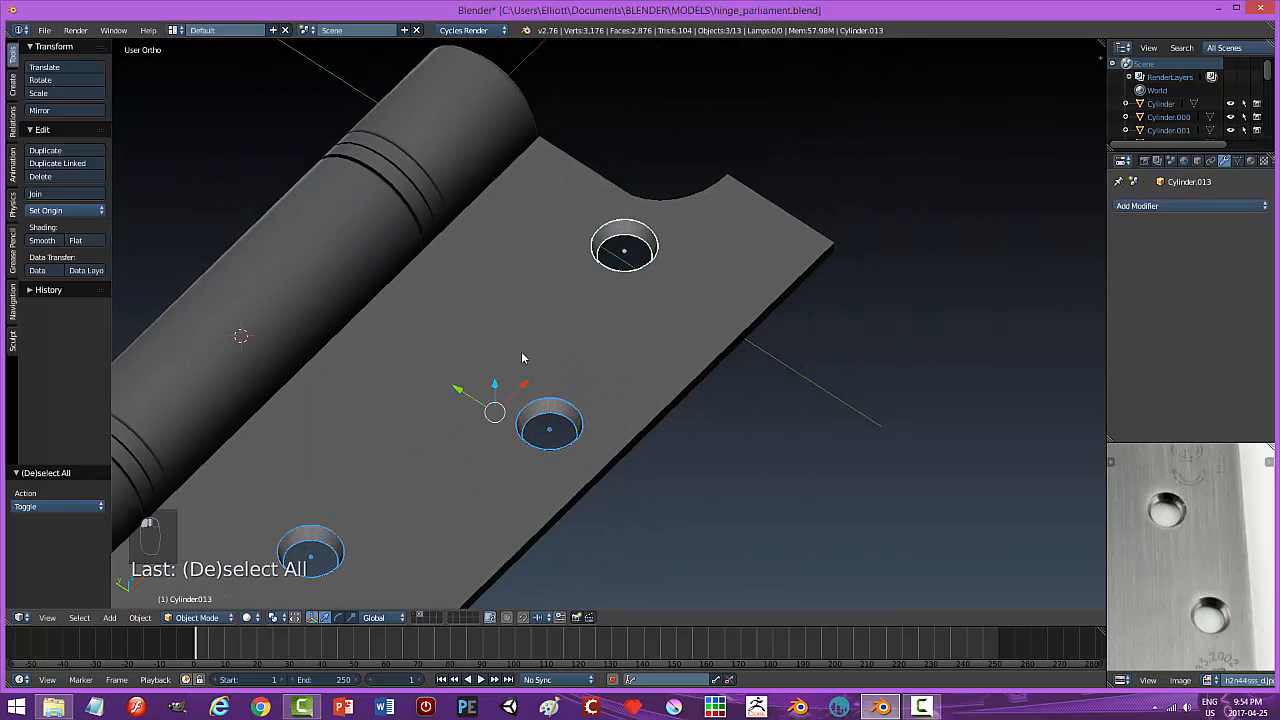
{"action": "middle_click_drag", "start_coordinate": [539, 304], "coordinate": [395, 577], "text": "shift"}
{"action": "right_click", "coordinate": [462, 525], "text": "shift"}
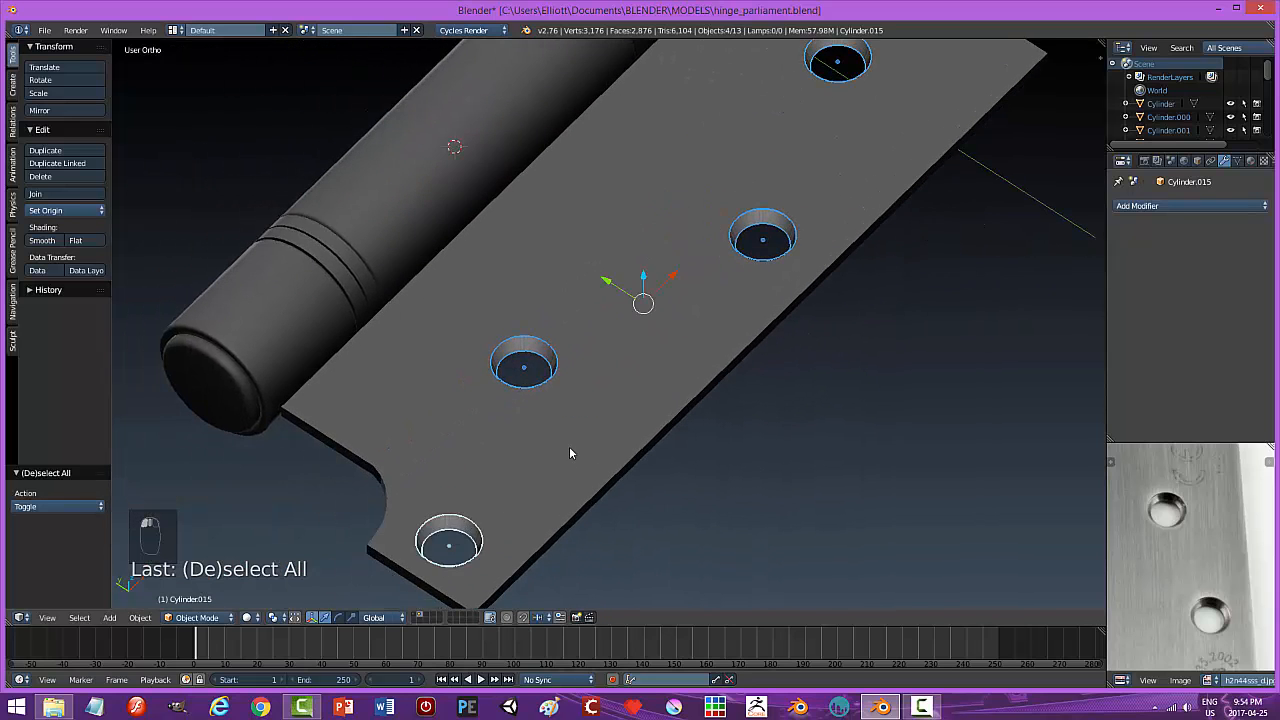
{"action": "right_click", "coordinate": [570, 447], "text": "shift"}
{"action": "key", "text": "ctrl+j"}
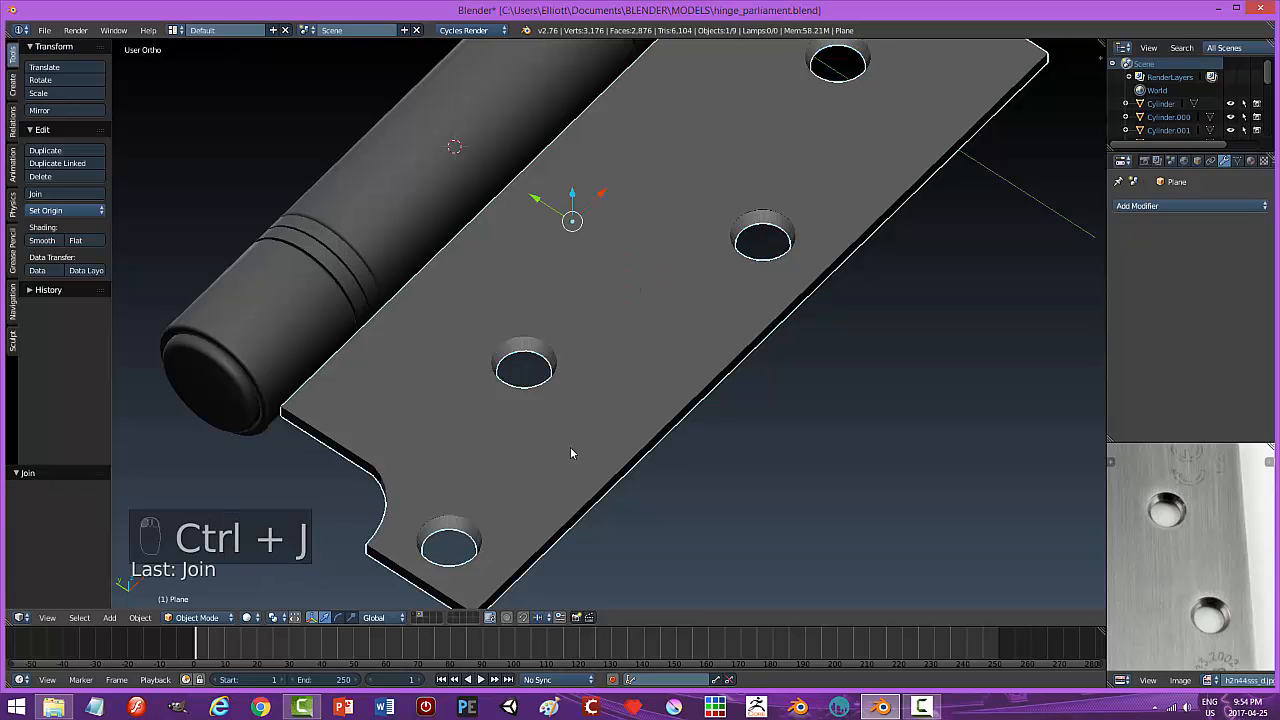
Add a Mirror modifier to the joined hinge plate with only the Y axis enabled.
{"action": "key", "text": "a"}
{"action": "middle_click_drag", "start_coordinate": [609, 457], "coordinate": [631, 297]}
{"action": "right_click", "coordinate": [724, 313]}
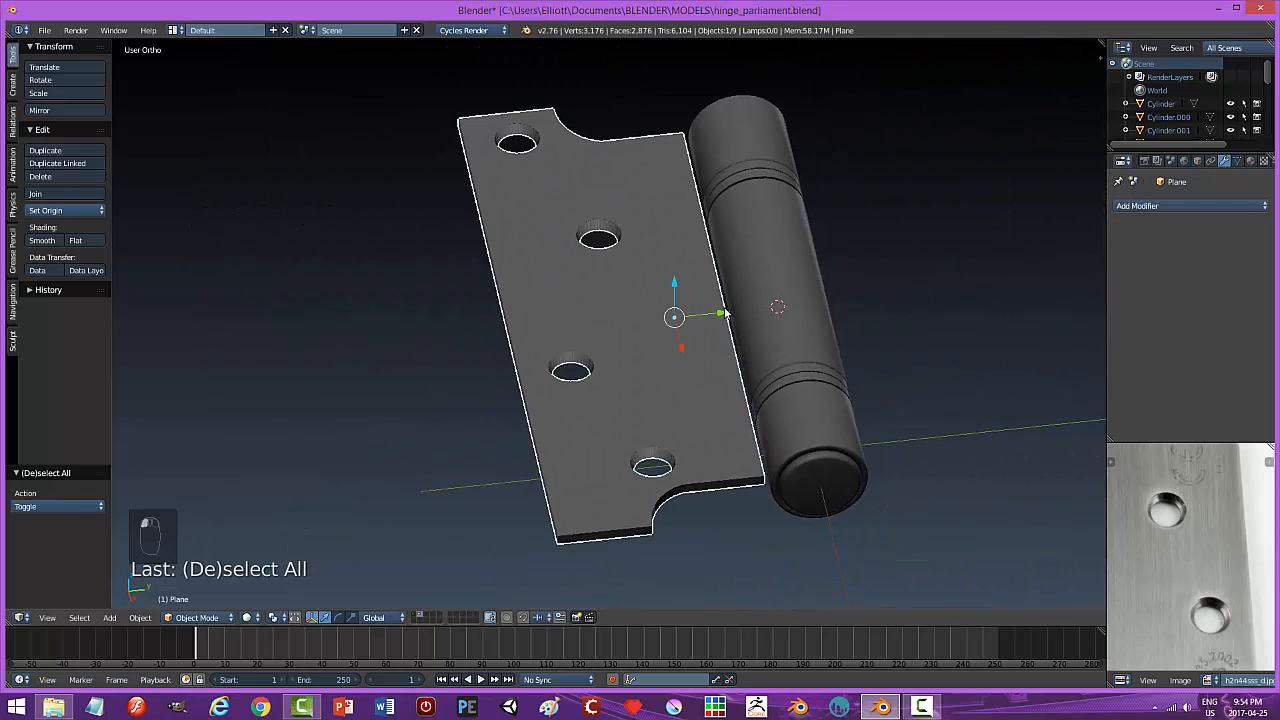
{"action": "middle_click_drag", "start_coordinate": [724, 313], "coordinate": [610, 330]}
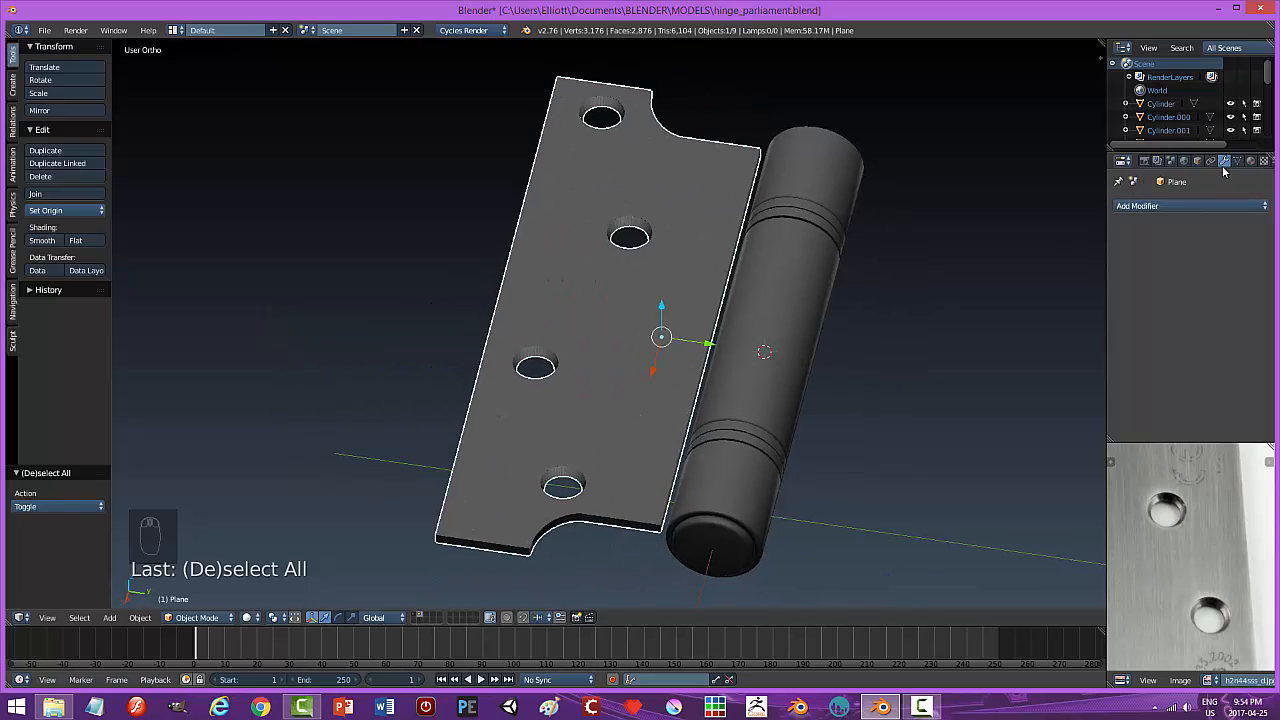
{"action": "left_click", "coordinate": [1210, 205]}
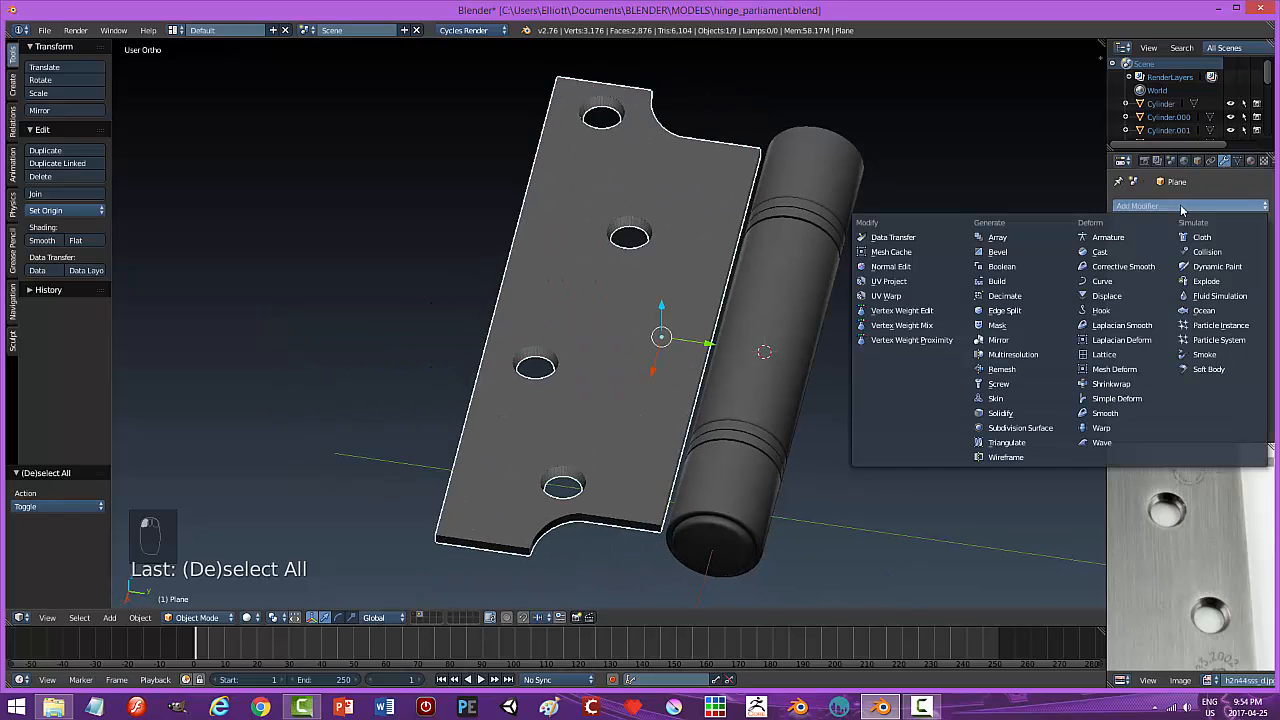
{"action": "left_click", "coordinate": [1035, 343]}
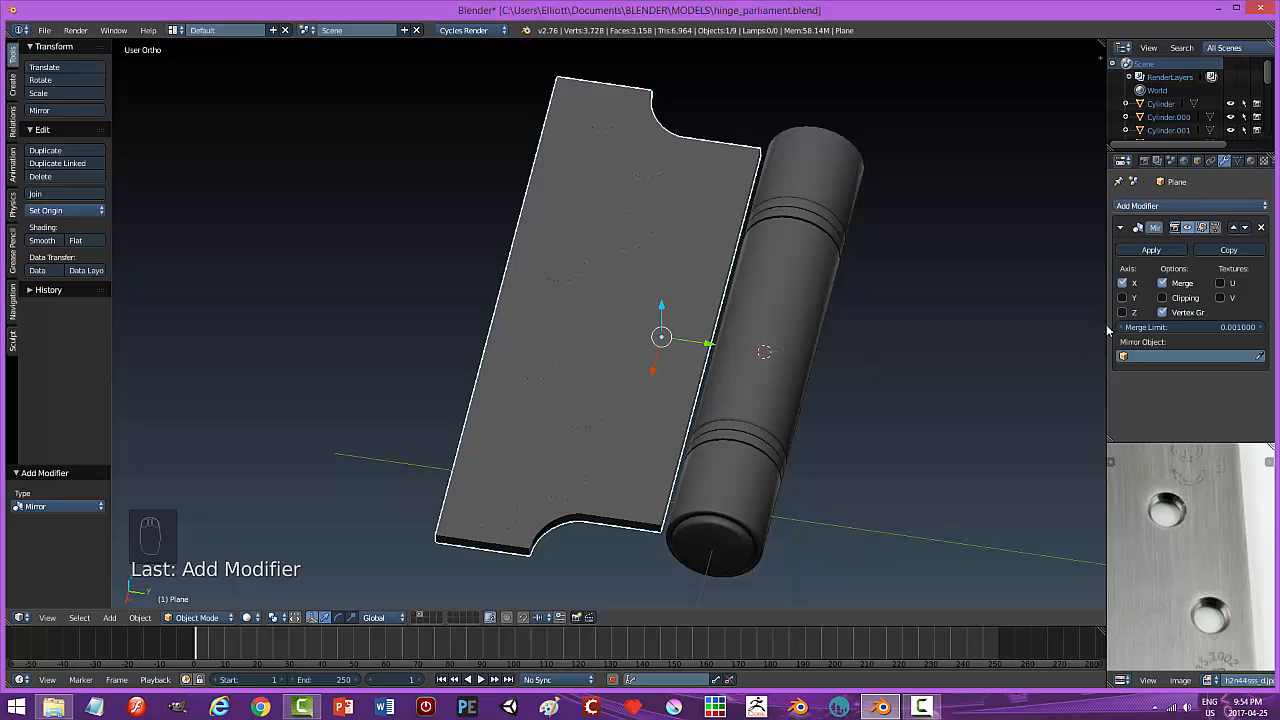
{"action": "left_click", "coordinate": [1122, 298]}
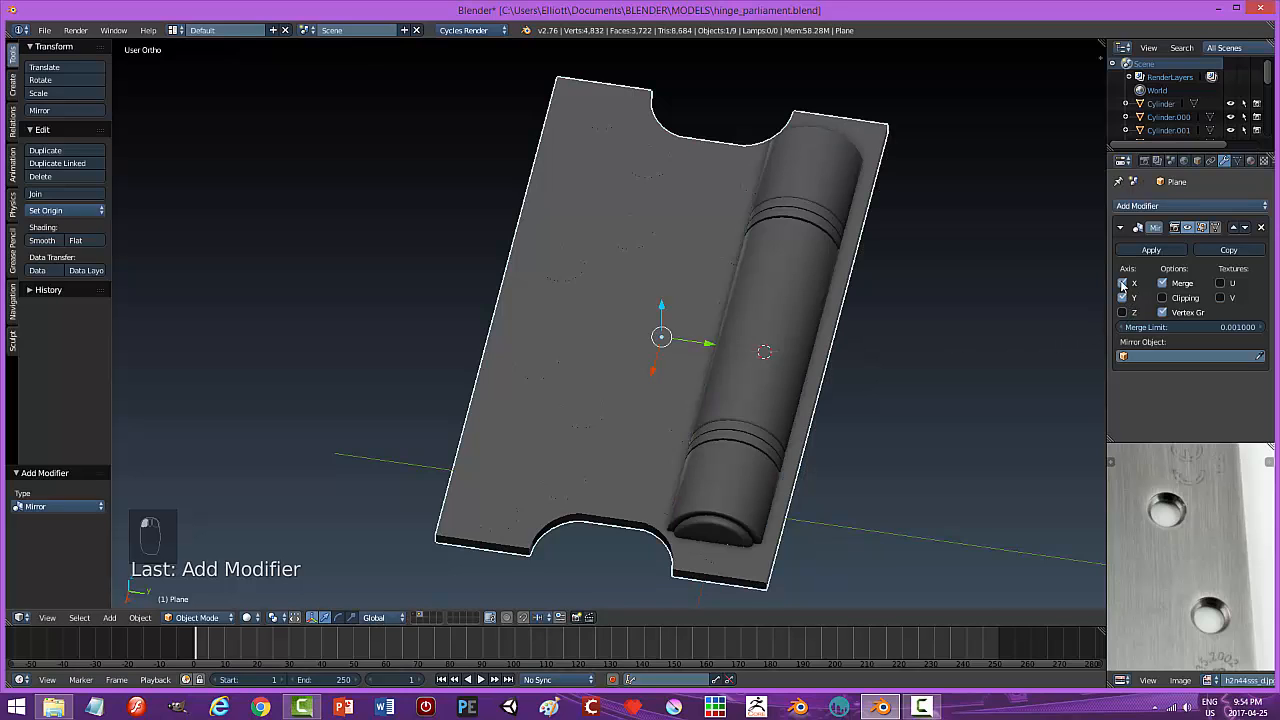
{"action": "left_click", "coordinate": [1122, 283]}
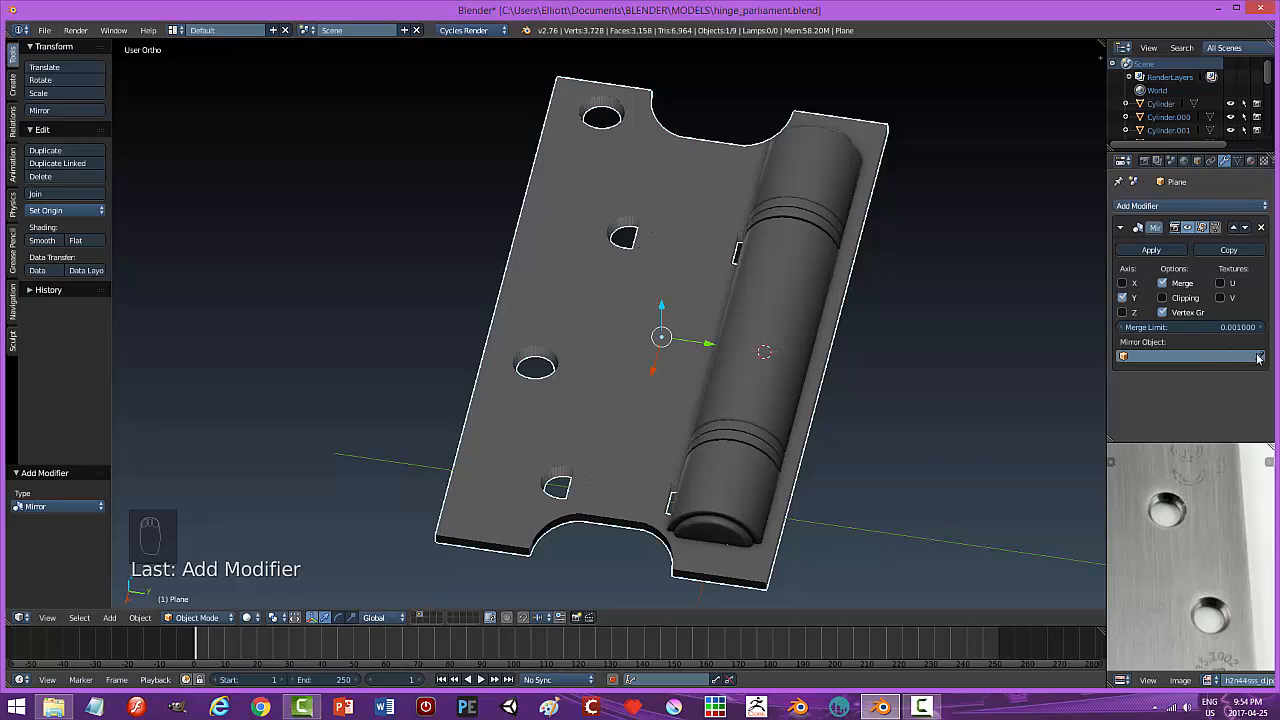
Use barrel piece Cylinder.012 as the mirror object, apply the Mirror modifier, and deselect everything.
{"action": "left_click", "coordinate": [700, 512]}
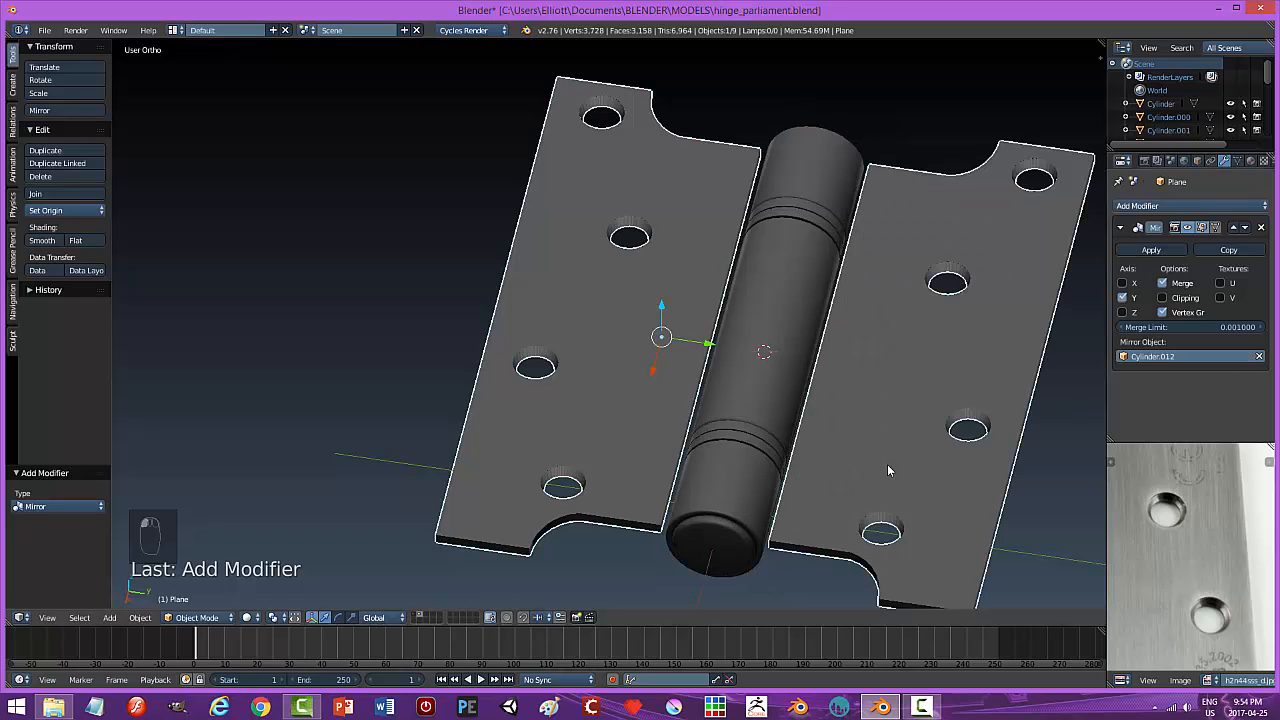
{"action": "left_click", "coordinate": [1151, 250]}
{"action": "middle_click_drag", "start_coordinate": [834, 357], "coordinate": [872, 347]}
{"action": "key", "text": "a"}
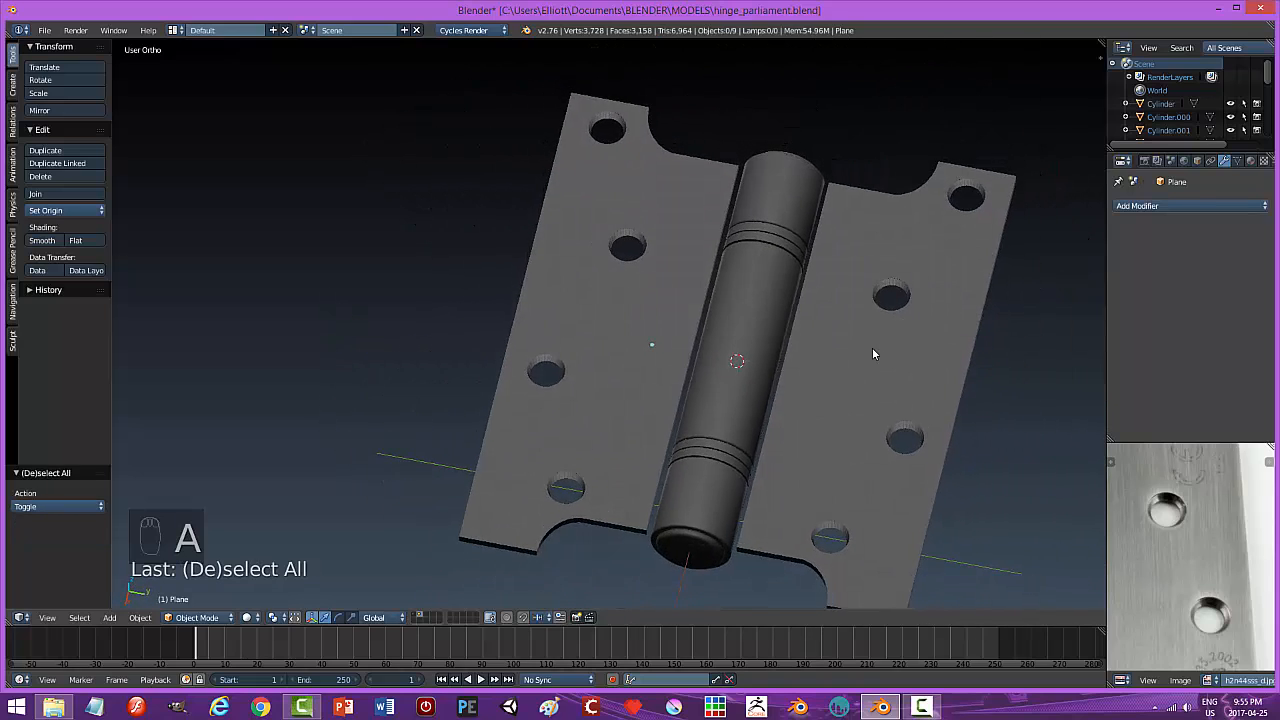
Shade the mirrored plates smooth, enable Auto Smooth with a 12° angle, and deselect them.
{"action": "right_click", "coordinate": [872, 347]}
{"action": "left_click", "coordinate": [45, 241]}
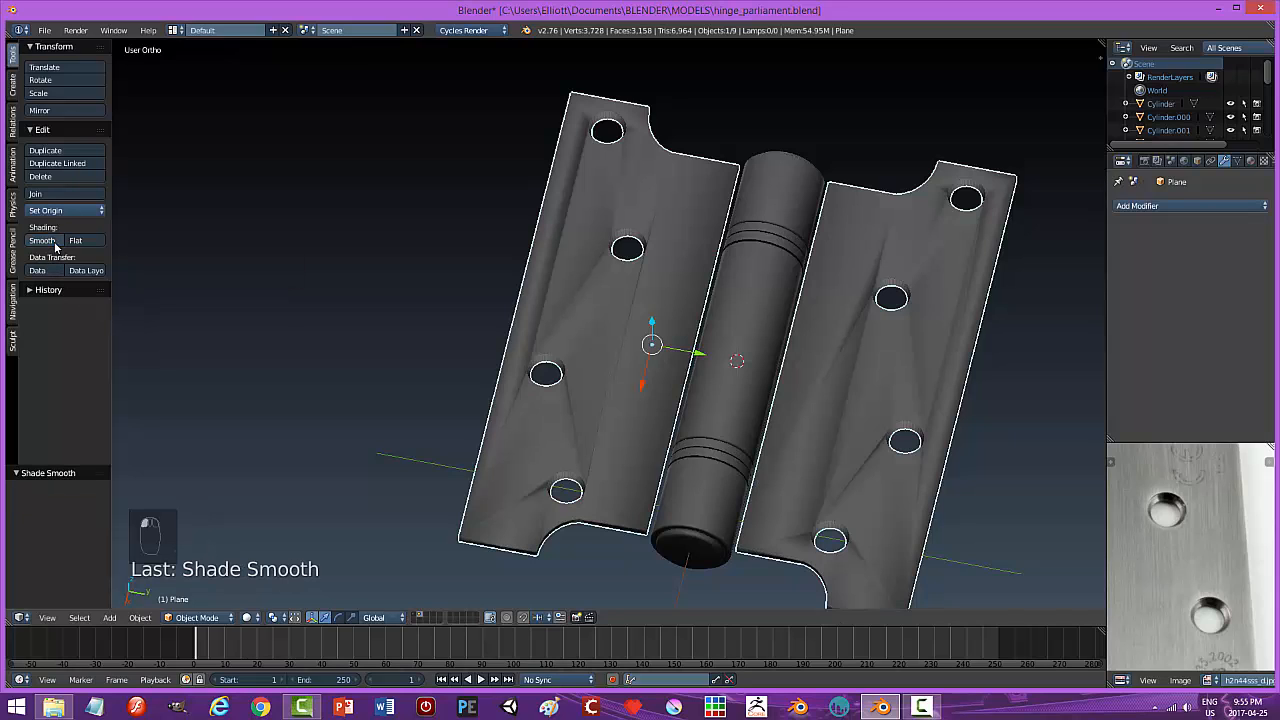
{"action": "left_click", "coordinate": [1238, 161]}
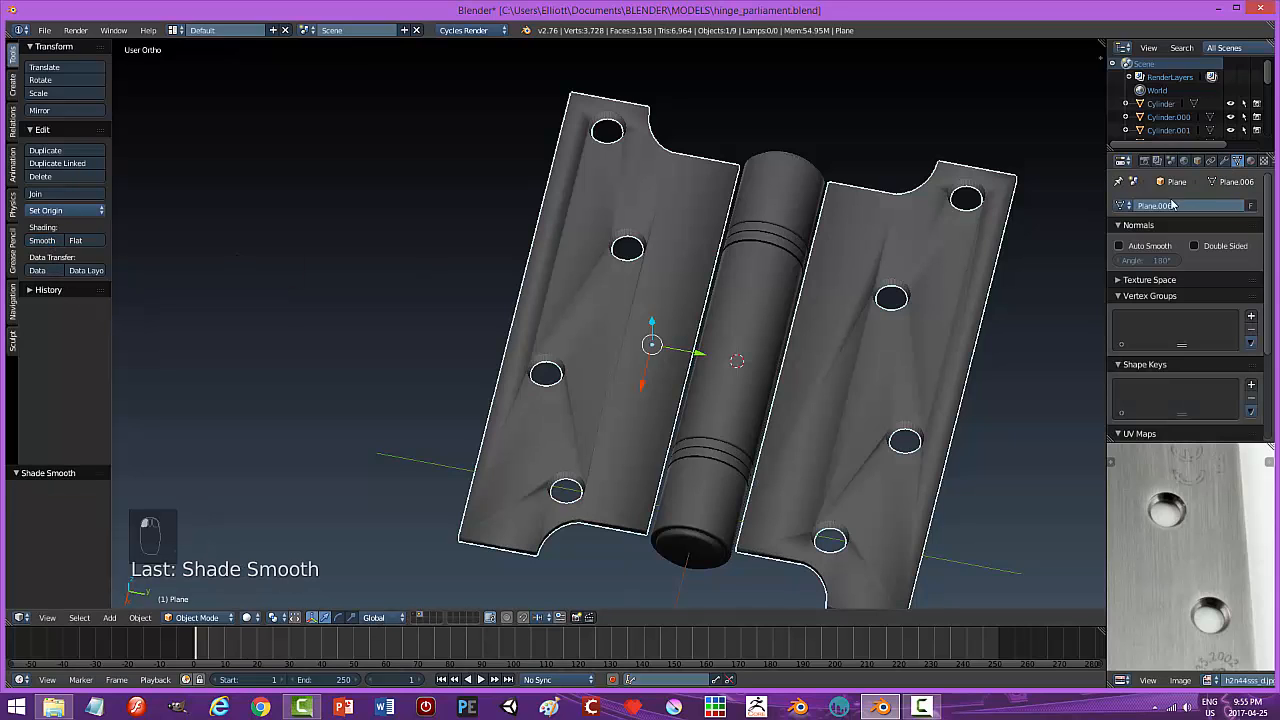
{"action": "left_click", "coordinate": [1119, 245]}
{"action": "left_click", "coordinate": [1145, 260]}
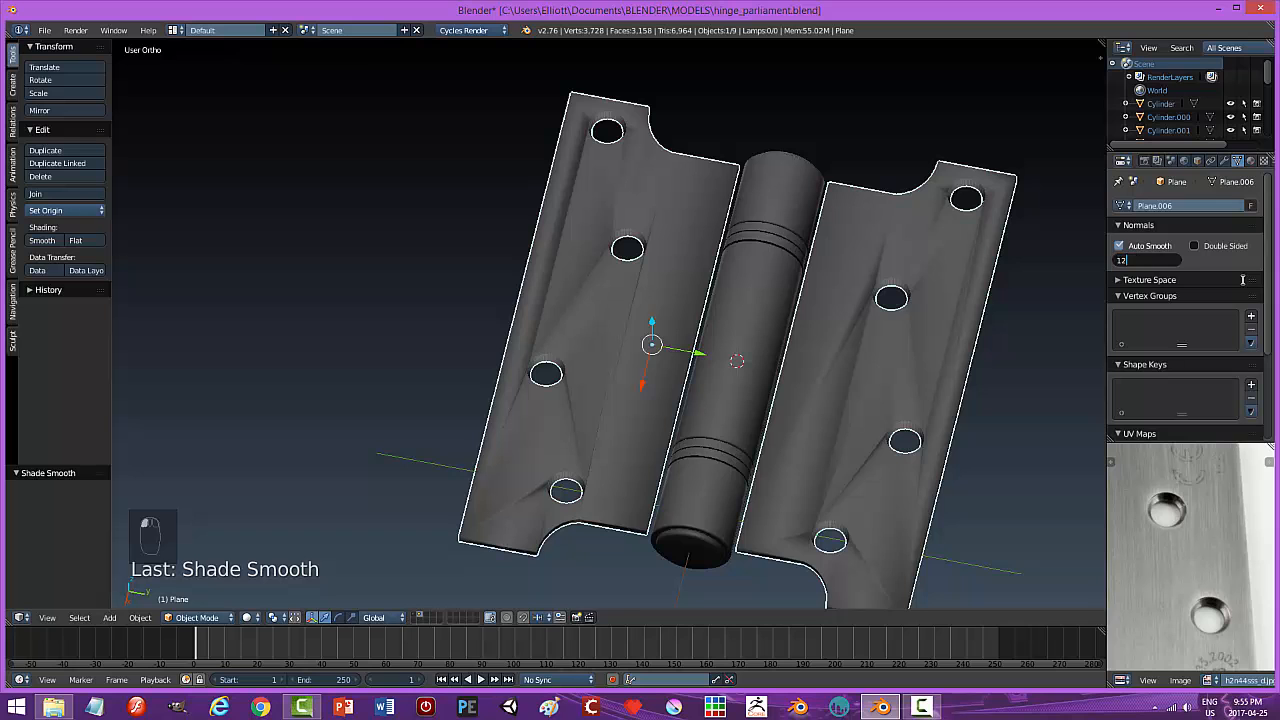
{"action": "key", "text": "Return"}
{"action": "key", "text": "a"}
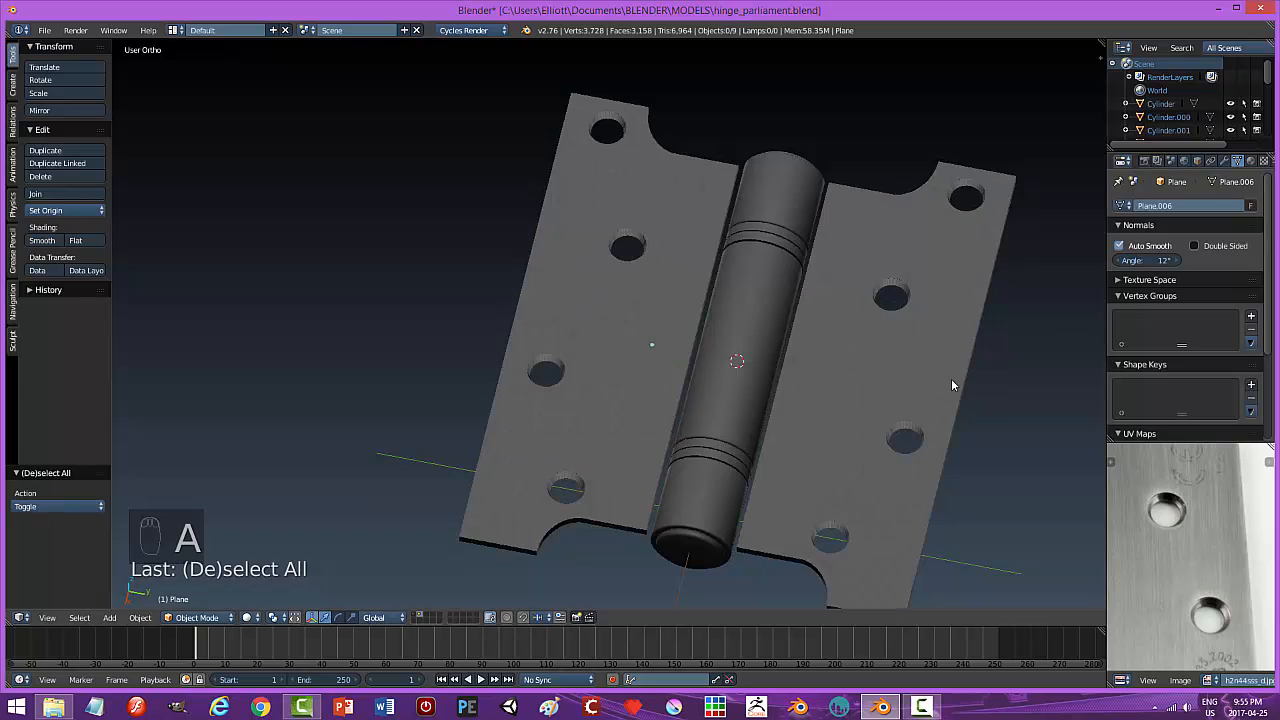
Enable Auto Smooth on the middle barrel section with an angle of 45°.
{"action": "middle_click_drag", "start_coordinate": [951, 378], "coordinate": [770, 272]}
{"action": "scroll", "coordinate": [911, 363], "scroll_direction": "up", "scroll_amount": 4}
{"action": "scroll", "coordinate": [923, 383], "scroll_direction": "down", "scroll_amount": 3}
{"action": "right_click", "coordinate": [770, 272]}
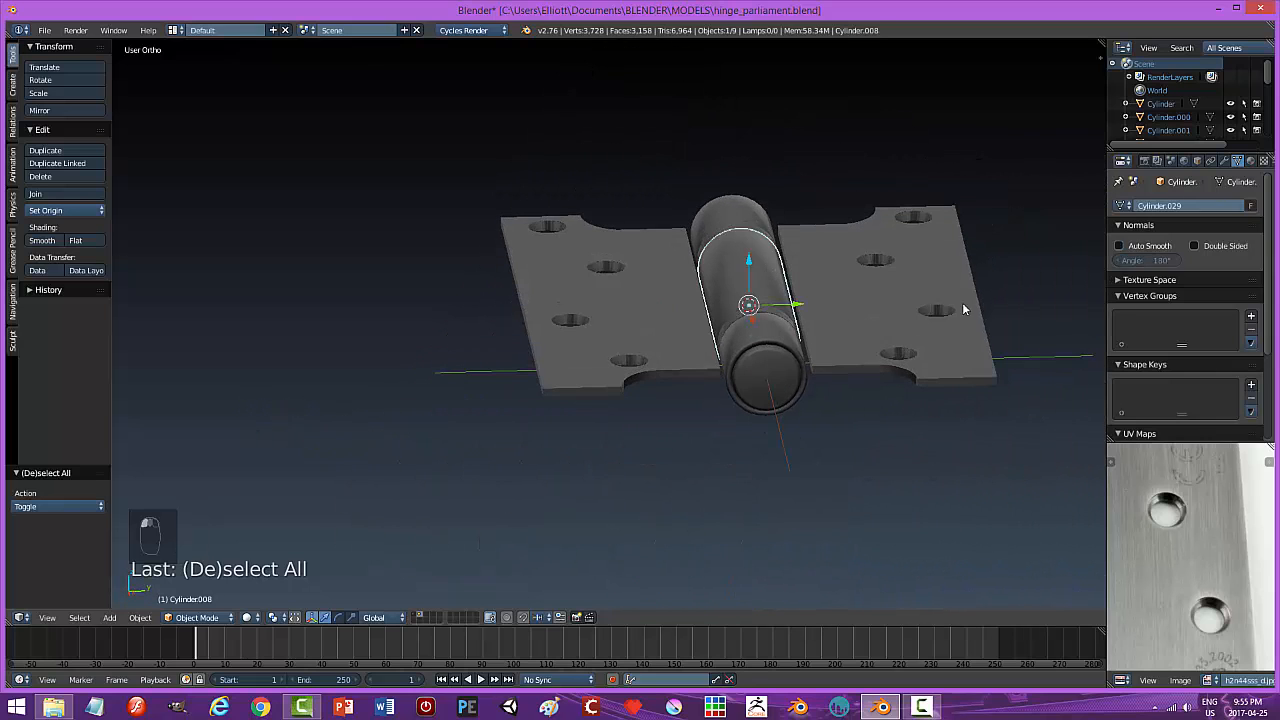
{"action": "left_click", "coordinate": [1120, 245]}
{"action": "left_click", "coordinate": [1168, 262]}
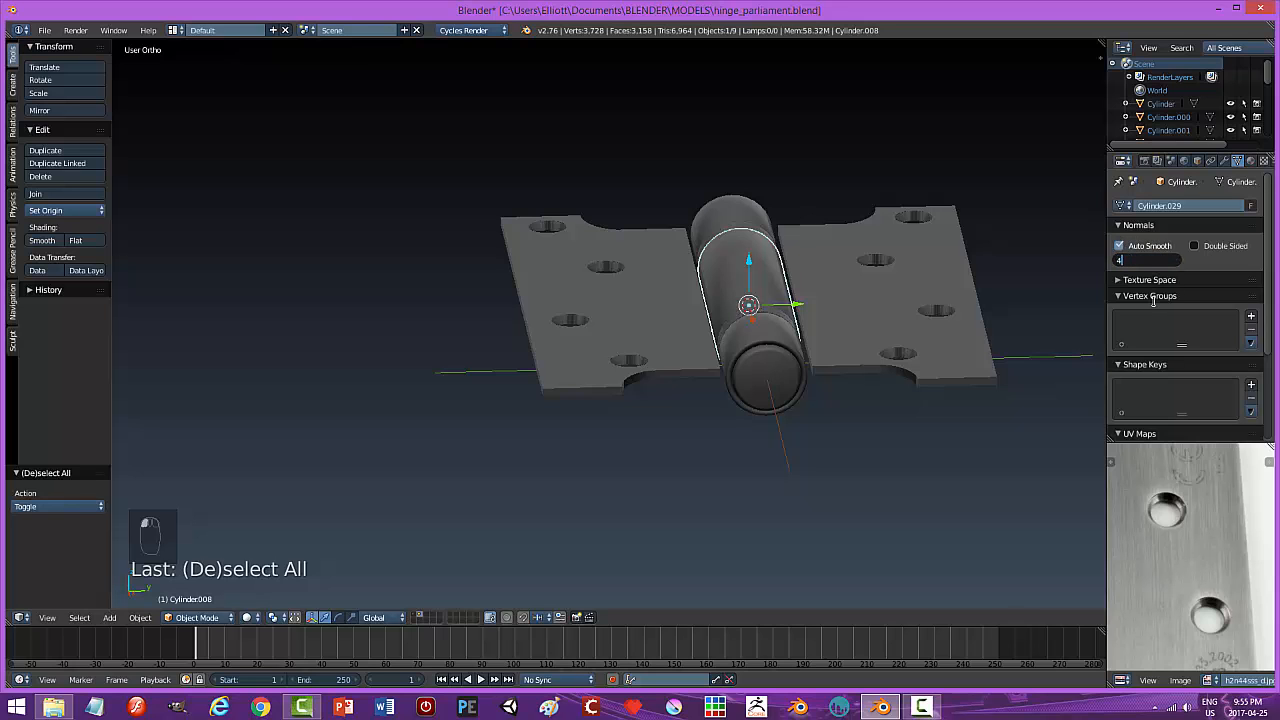
{"action": "key", "text": "Return"}
{"action": "middle_click_drag", "start_coordinate": [840, 335], "coordinate": [752, 292]}
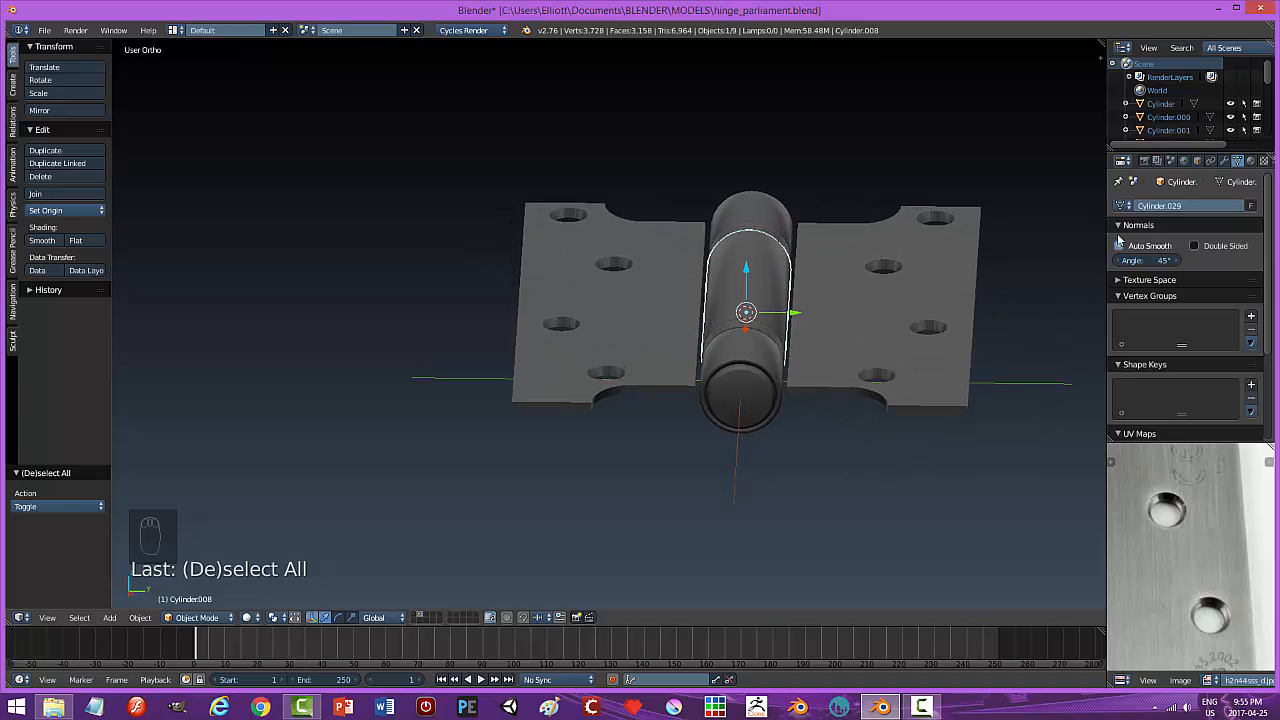
Set the middle barrel section's Auto Smooth angle to 20°.
{"action": "left_click", "coordinate": [1165, 260]}
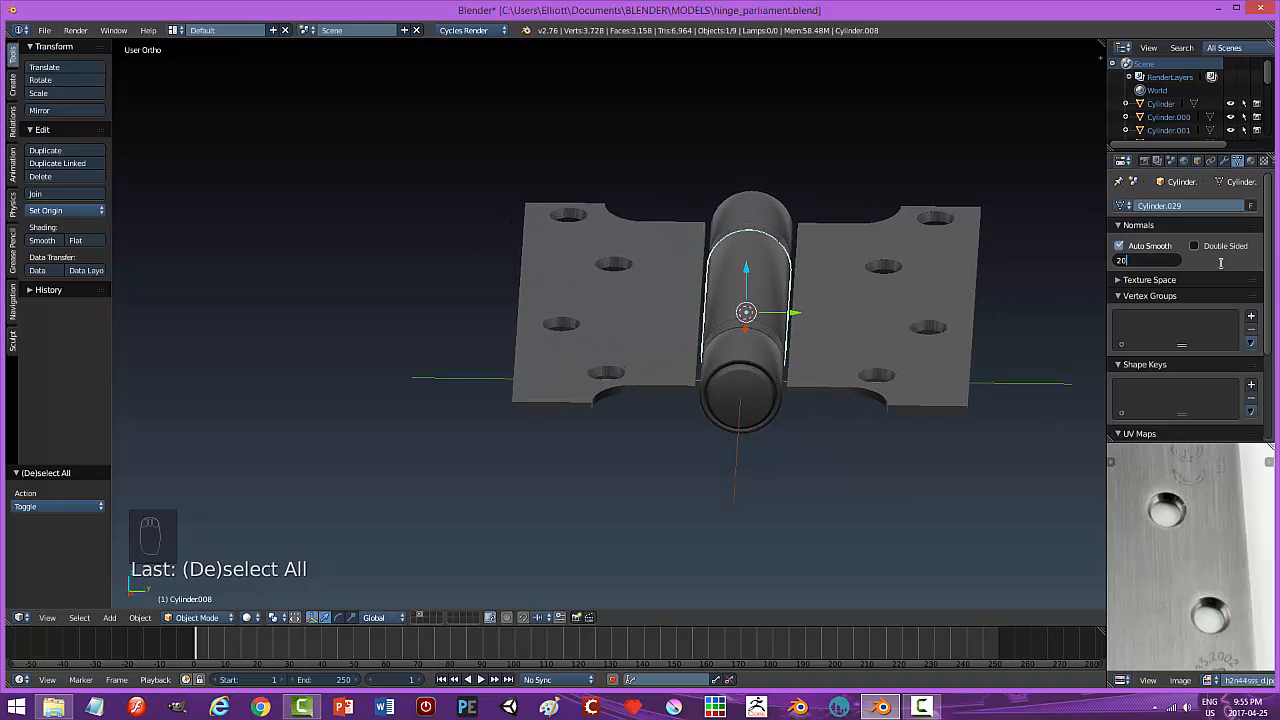
{"action": "type", "text": "20"}
{"action": "key", "text": "Return"}
{"action": "middle_click_drag", "start_coordinate": [835, 328], "coordinate": [855, 367]}
{"action": "left_click", "coordinate": [798, 400]}
Deselect everything and save the hinge file, overwriting the existing version.
{"action": "middle_click_drag", "start_coordinate": [938, 386], "coordinate": [806, 314]}
{"action": "key", "text": "a"}
{"action": "key", "text": "ctrl+s"}
{"action": "left_click", "coordinate": [818, 319]}
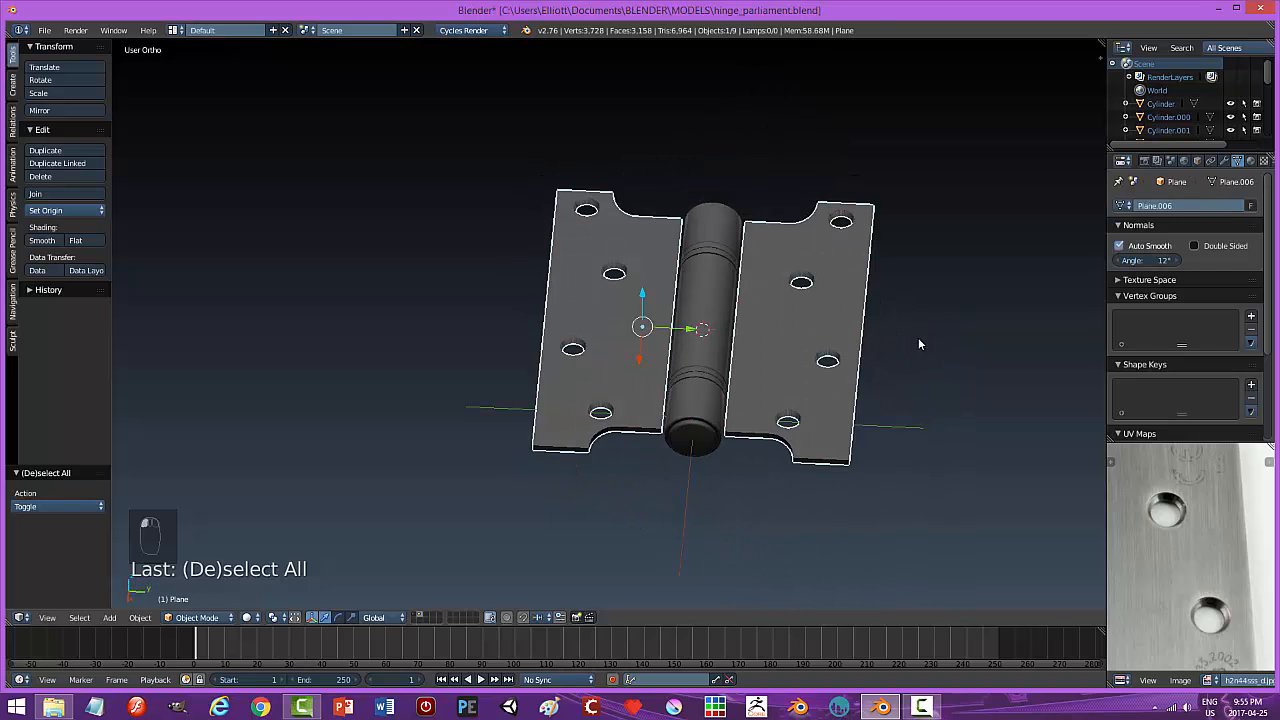
In face select mode, select all linked geometry of the mirrored plate and its four hole inserts, and separate it into its own object.
{"action": "key", "text": "Tab"}
{"action": "left_click", "coordinate": [823, 352]}
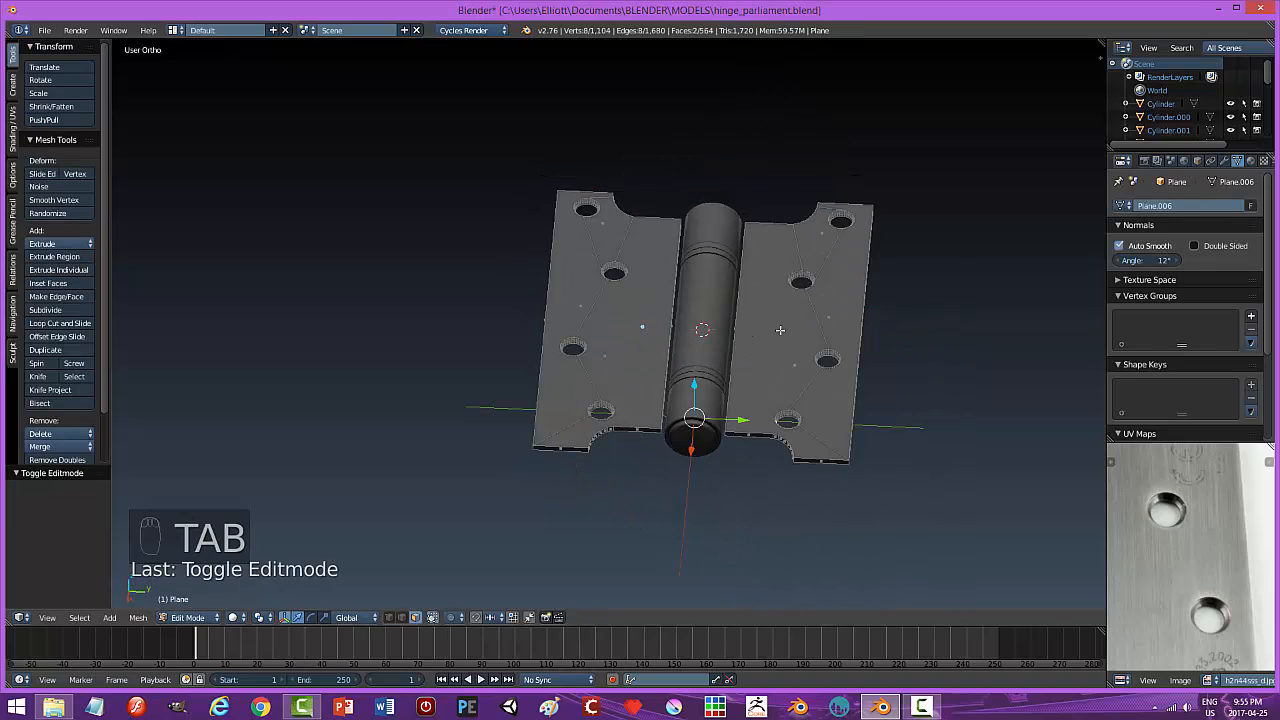
{"action": "key", "text": "ctrl+Tab"}
{"action": "left_click", "coordinate": [745, 345]}
{"action": "left_click", "coordinate": [810, 318]}
{"action": "scroll", "coordinate": [855, 298], "scroll_direction": "up", "scroll_amount": 2}
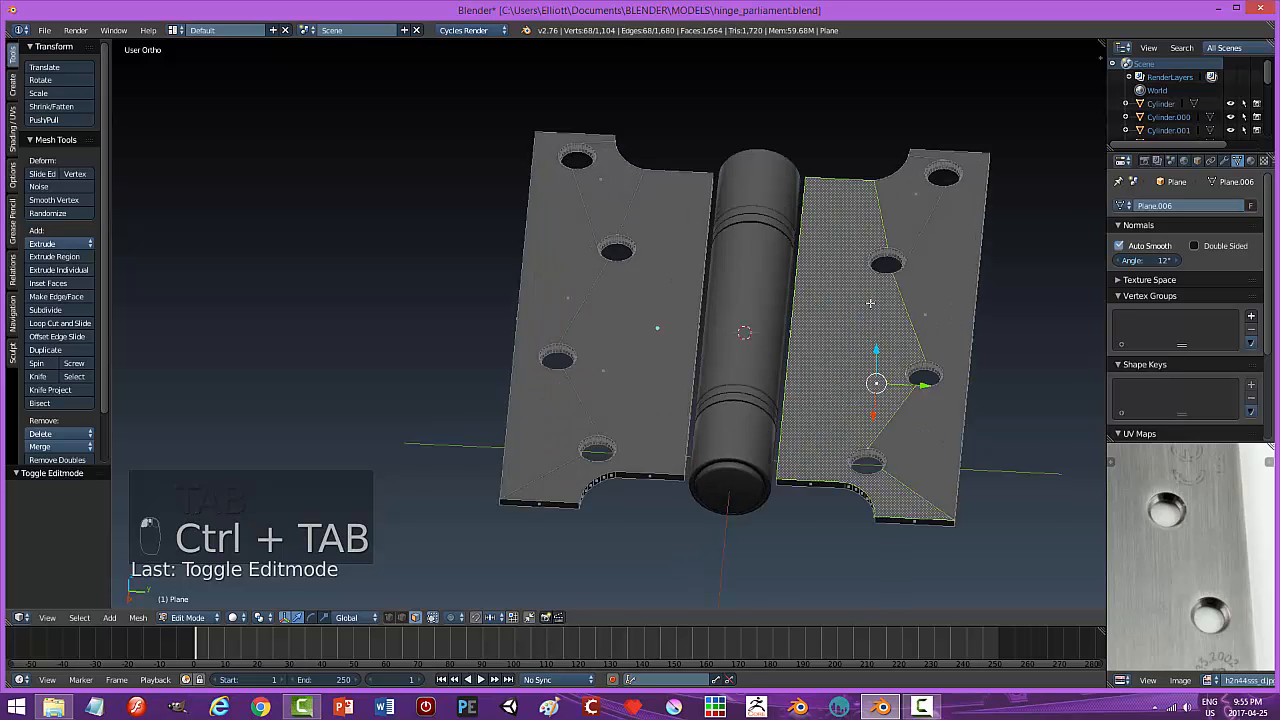
{"action": "scroll", "coordinate": [870, 302], "scroll_direction": "up", "scroll_amount": 1}
{"action": "left_click", "coordinate": [948, 238], "text": "shift"}
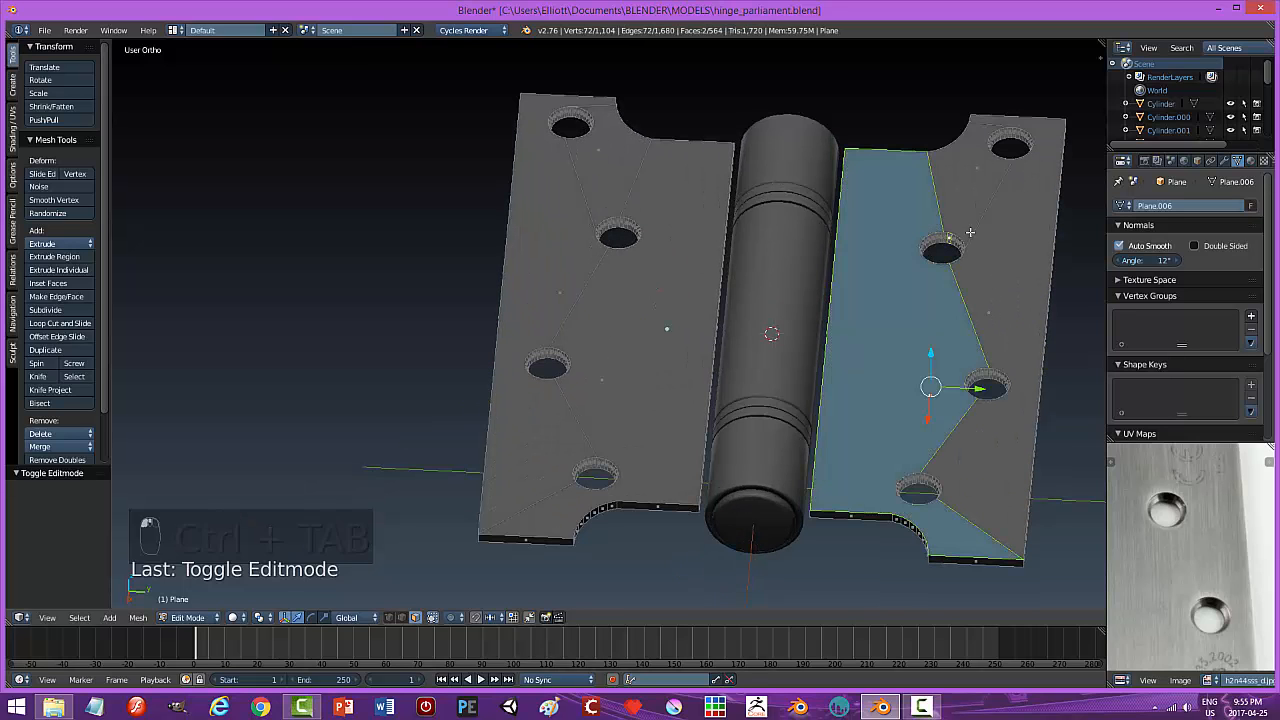
{"action": "left_click", "coordinate": [1012, 132], "text": "shift"}
{"action": "right_click", "coordinate": [993, 385], "text": "shift"}
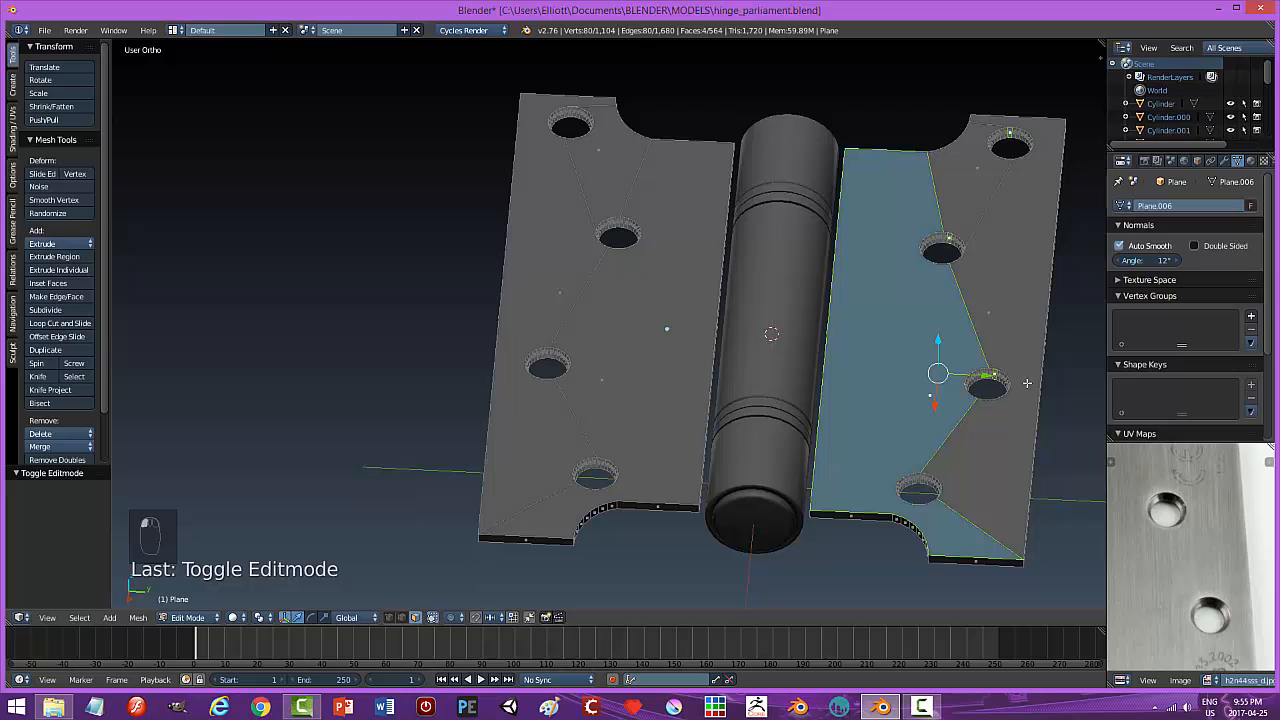
{"action": "right_click", "coordinate": [923, 478], "text": "shift"}
{"action": "key", "text": "ctrl+l"}
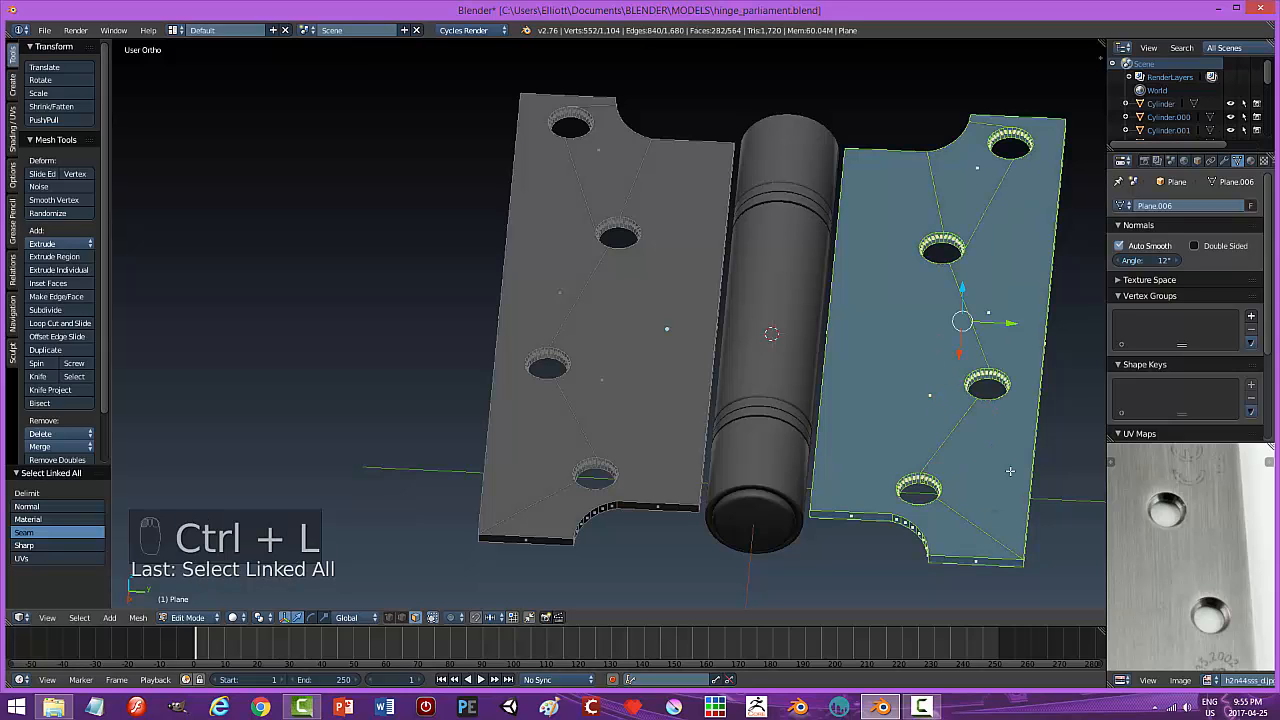
{"action": "key", "text": "p"}
{"action": "left_click", "coordinate": [995, 466]}
{"action": "key", "text": "Tab"}
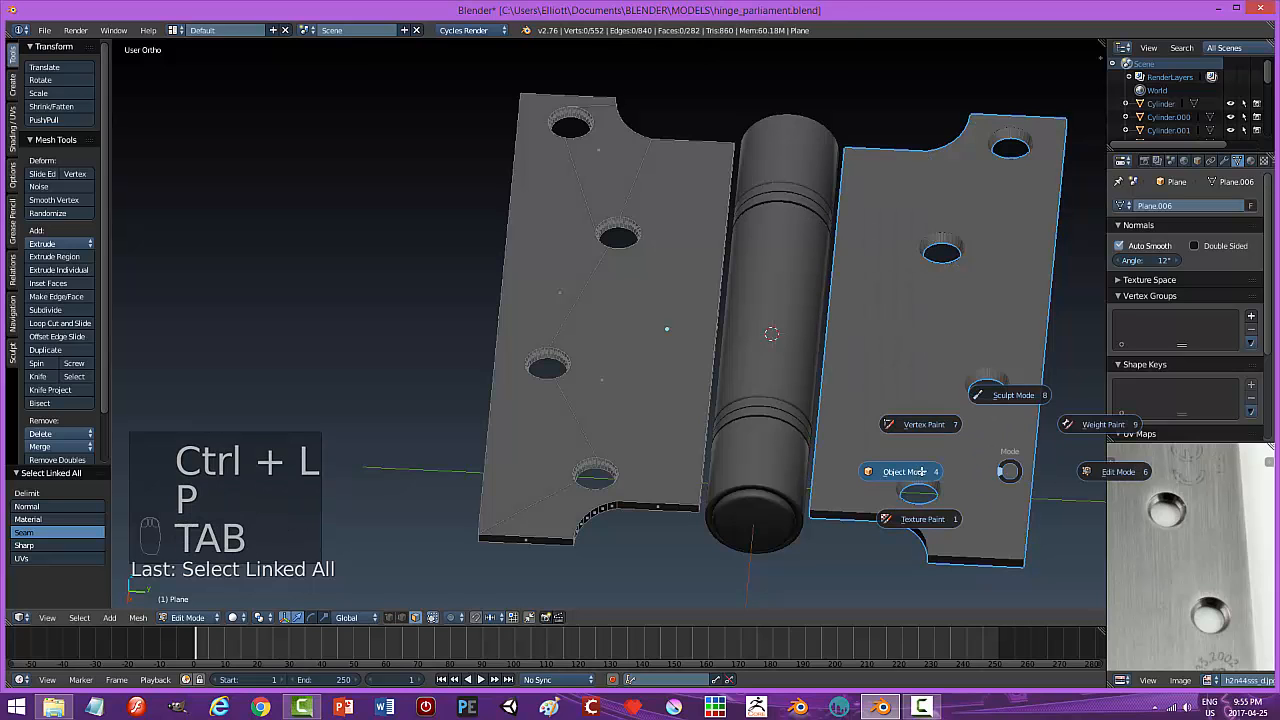
Set the origin of each hinge plate to its own geometry, starting with the mirrored one, and deselect.
{"action": "left_click", "coordinate": [977, 406]}
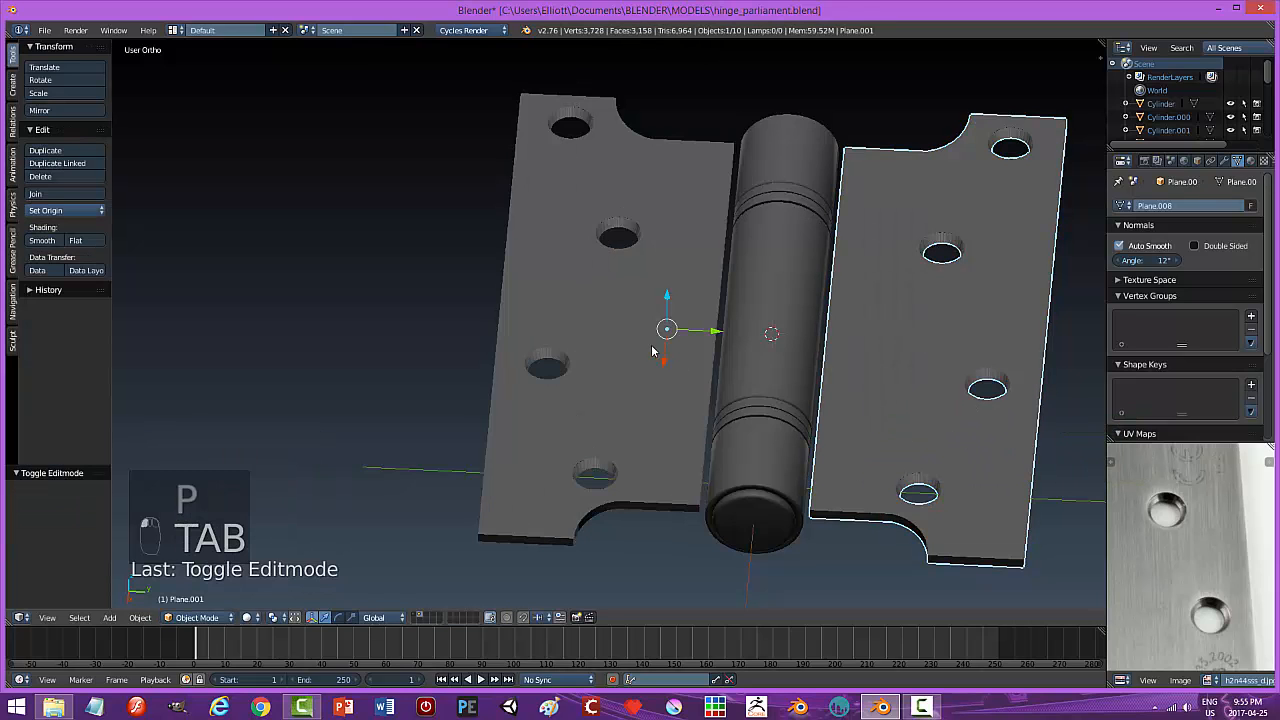
{"action": "left_click", "coordinate": [652, 346]}
{"action": "left_click", "coordinate": [886, 347]}
{"action": "left_click", "coordinate": [60, 210]}
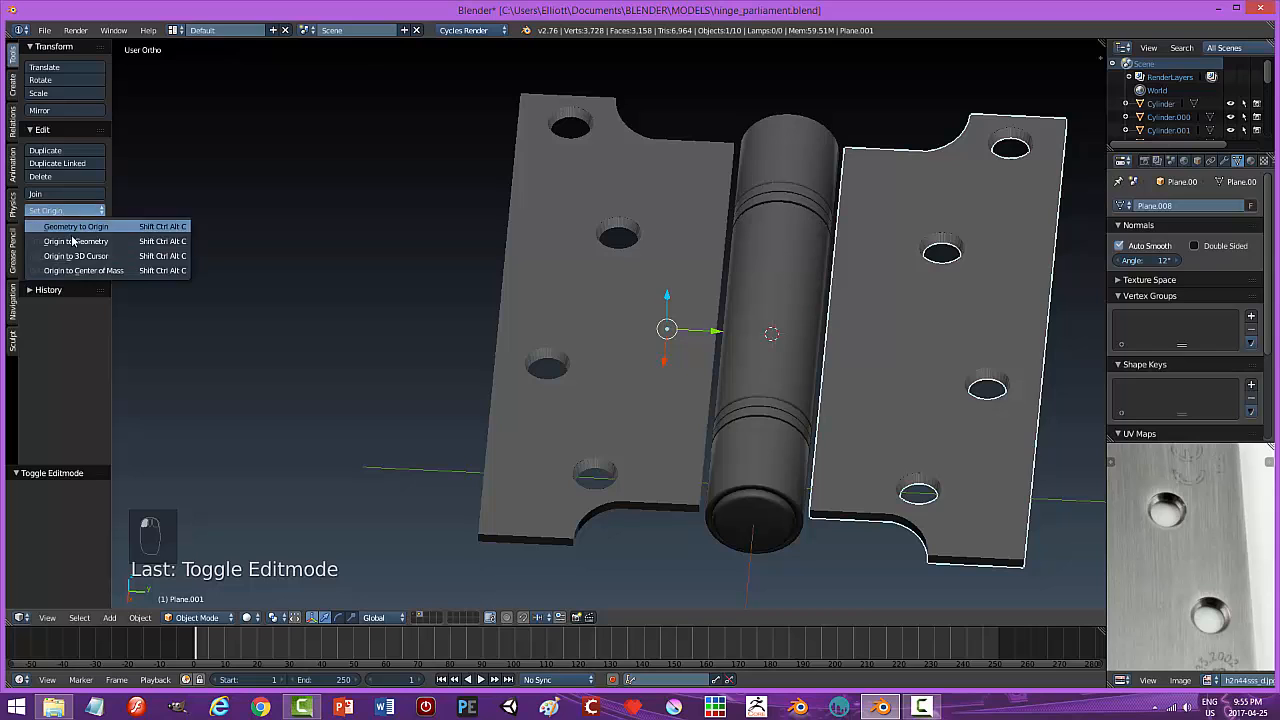
{"action": "left_click", "coordinate": [80, 240]}
{"action": "left_click", "coordinate": [603, 308]}
{"action": "left_click", "coordinate": [58, 212]}
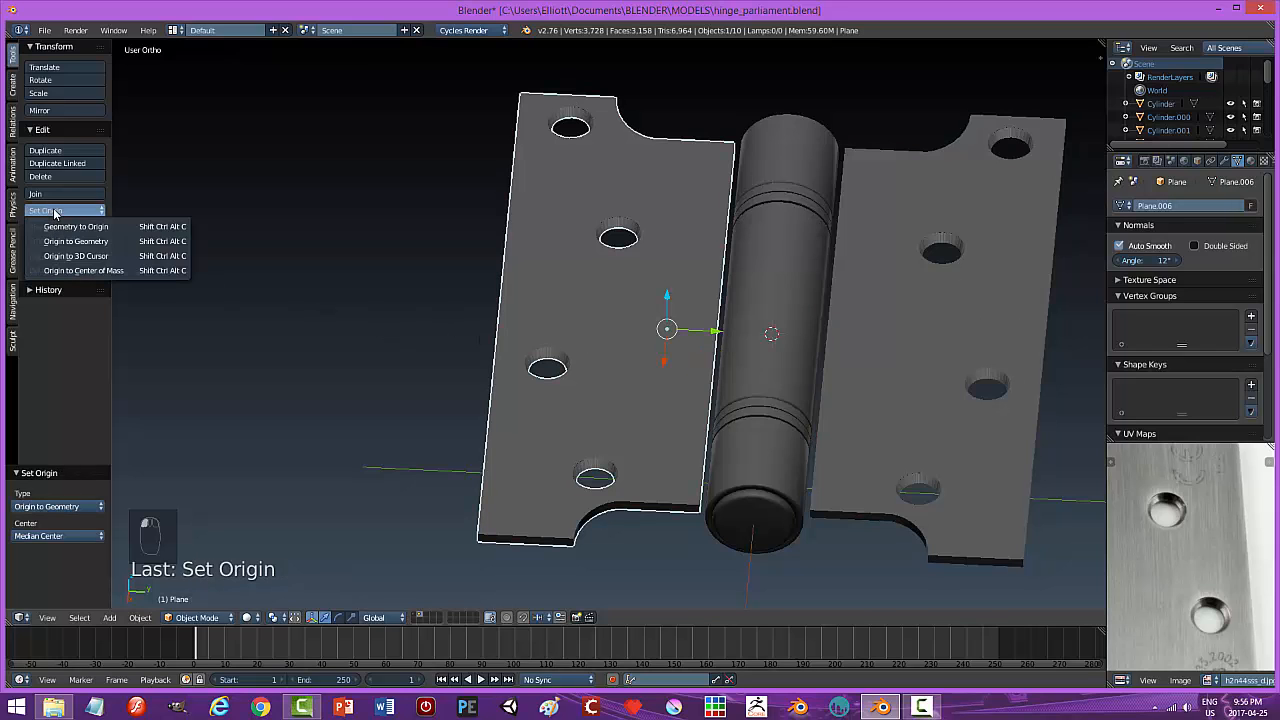
{"action": "left_click", "coordinate": [71, 242]}
{"action": "key", "text": "a"}
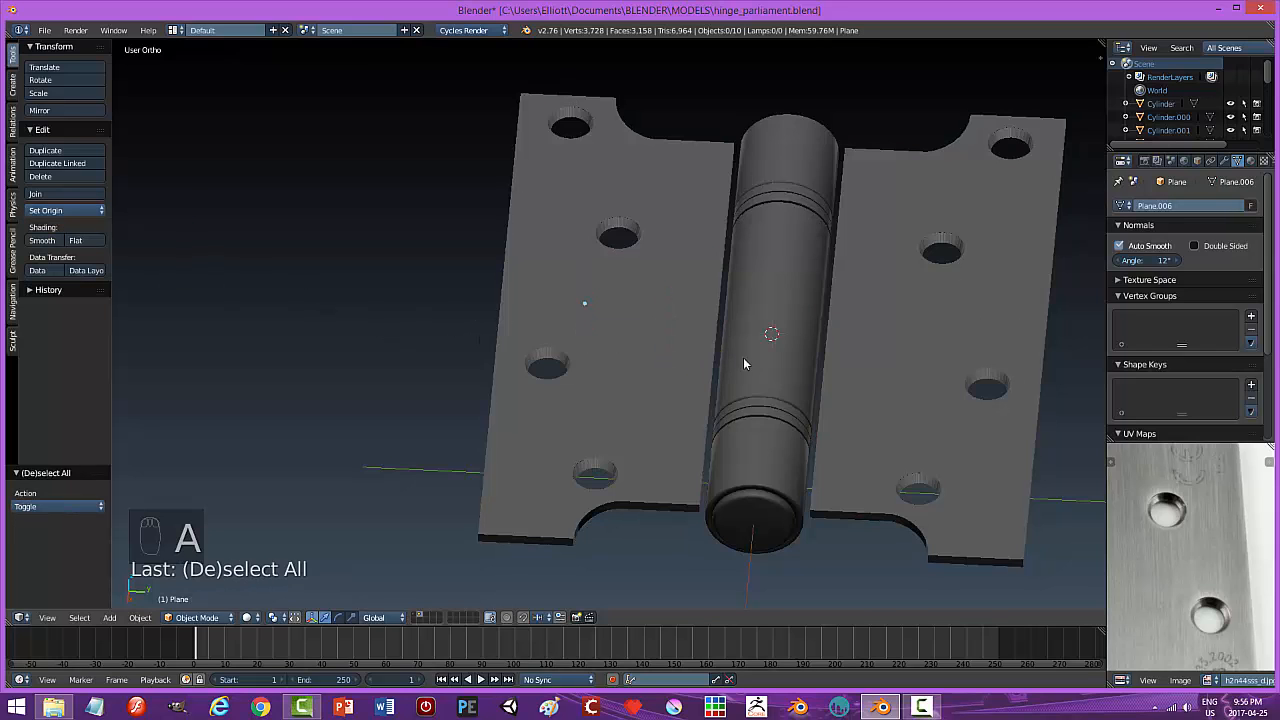
Select the hinge barrel's end sections, rings and middle section together, leaving both plates unselected.
{"action": "mouse_move", "coordinate": [743, 357]}
{"action": "middle_mouse_down"}
{"action": "mouse_move", "coordinate": [718, 374]}
{"action": "mouse_move", "coordinate": [735, 366]}
{"action": "middle_mouse_up"}
{"action": "left_click", "coordinate": [666, 327]}
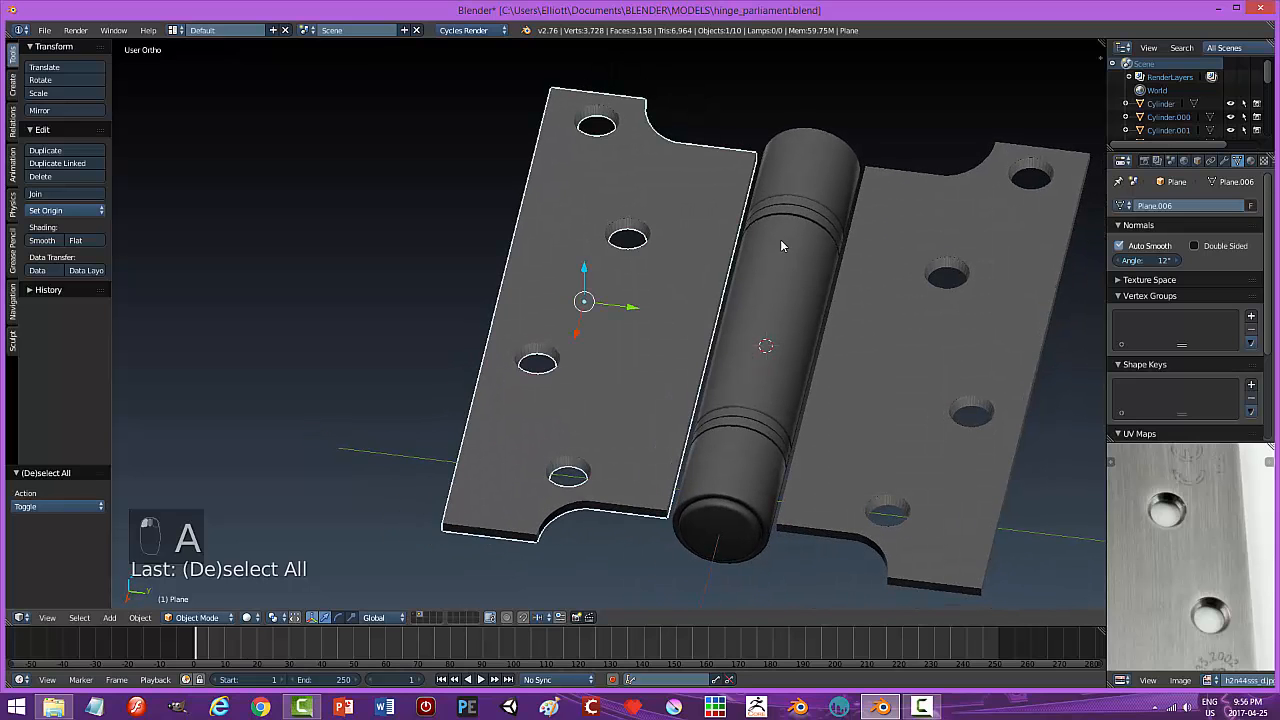
{"action": "middle_click_drag", "start_coordinate": [726, 298], "coordinate": [697, 367]}
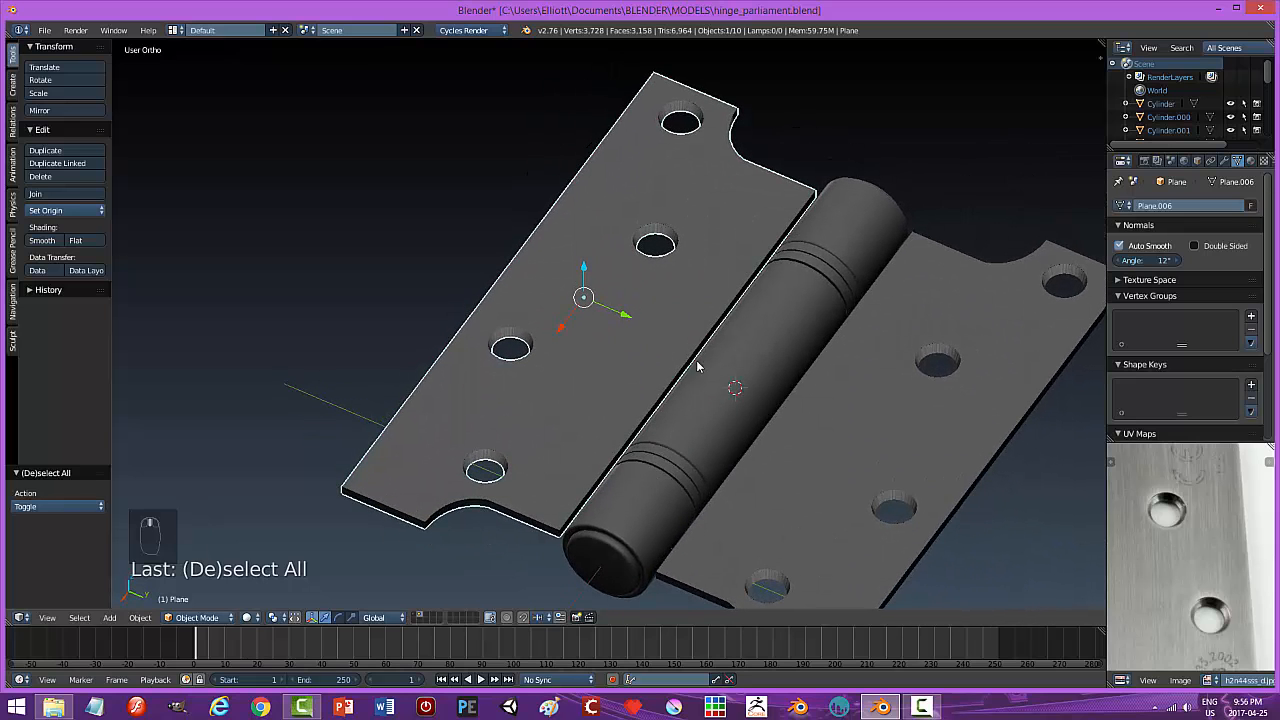
{"action": "left_click", "coordinate": [646, 497]}
{"action": "left_click", "coordinate": [664, 465], "text": "shift"}
{"action": "left_click", "coordinate": [672, 455], "text": "shift"}
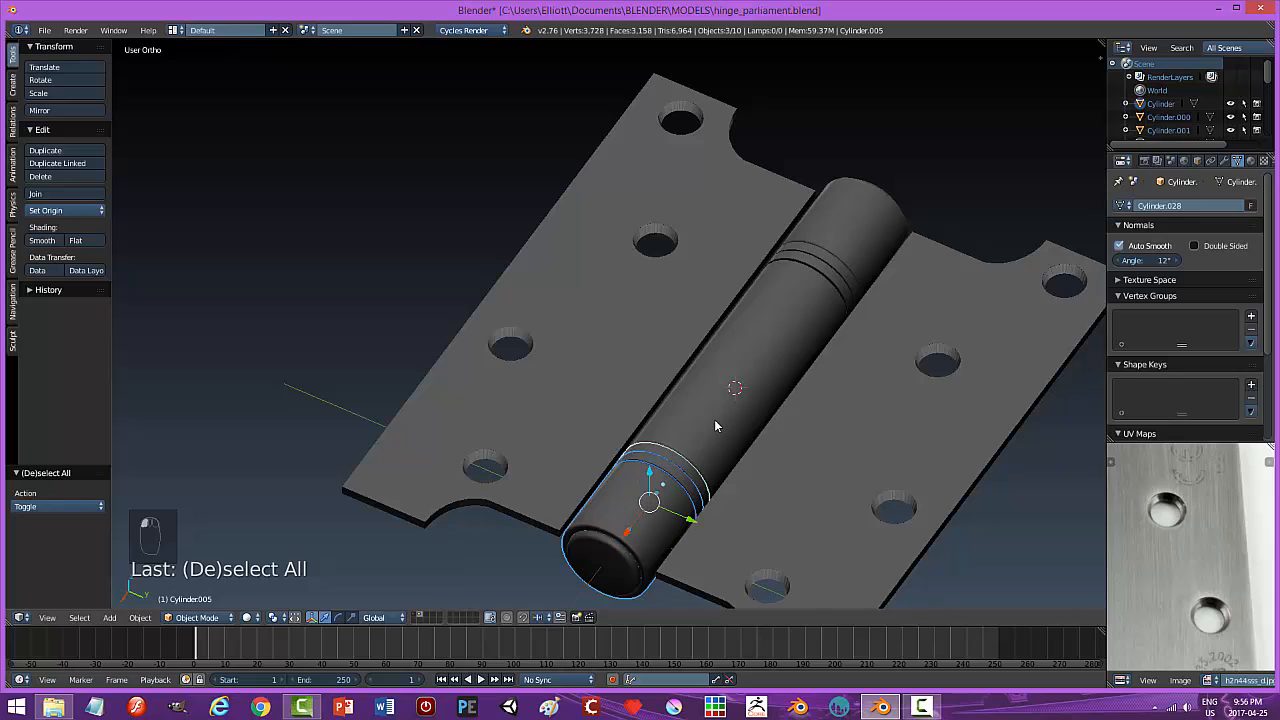
{"action": "left_click", "coordinate": [814, 266], "text": "shift"}
{"action": "left_click", "coordinate": [826, 258], "text": "shift"}
{"action": "left_click", "coordinate": [834, 228], "text": "shift"}
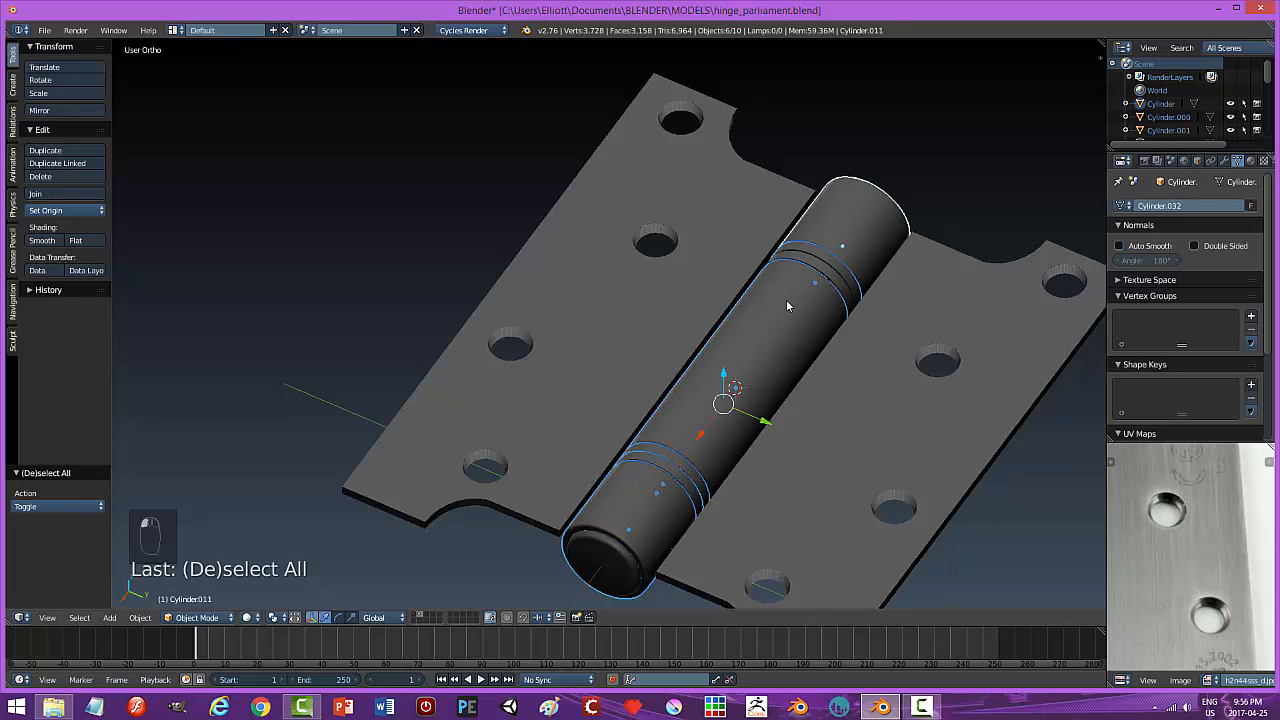
{"action": "left_click", "coordinate": [858, 285], "text": "shift"}
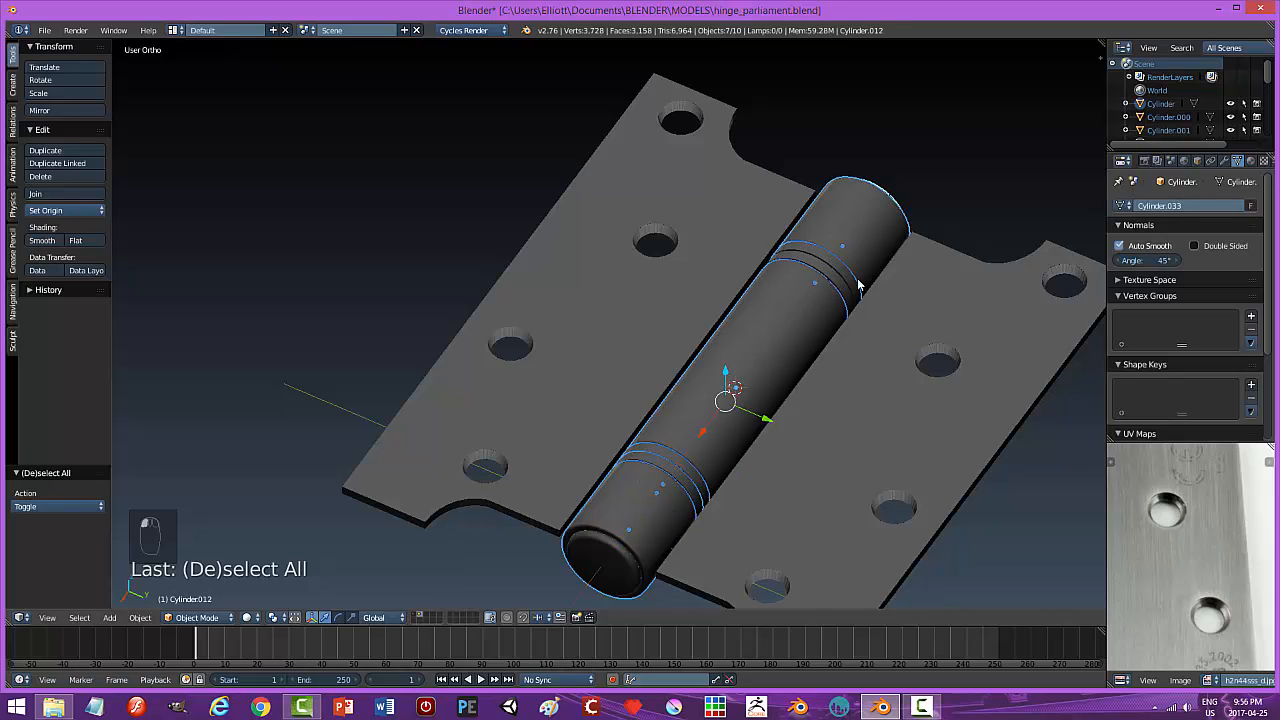
Temporarily hide the selected barrel pieces to check for parts missed by the selection, and reveal them again.
{"action": "key", "text": "h"}
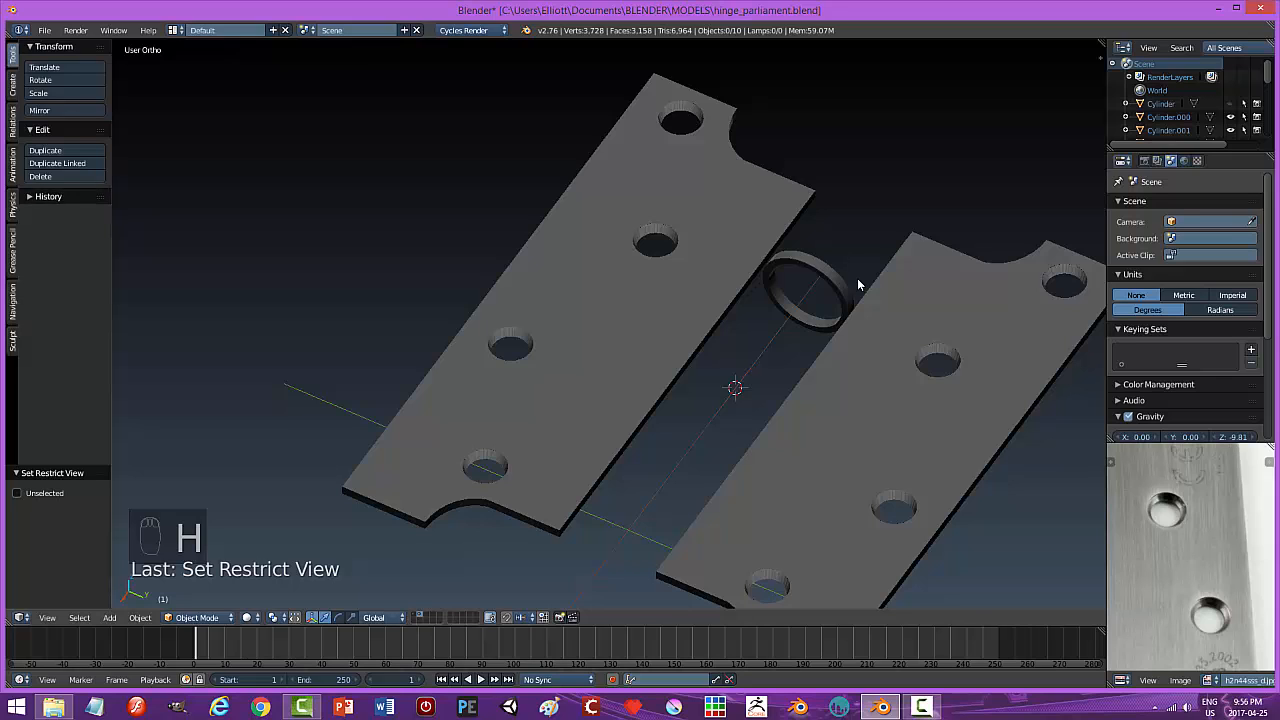
{"action": "key", "text": "alt+h"}
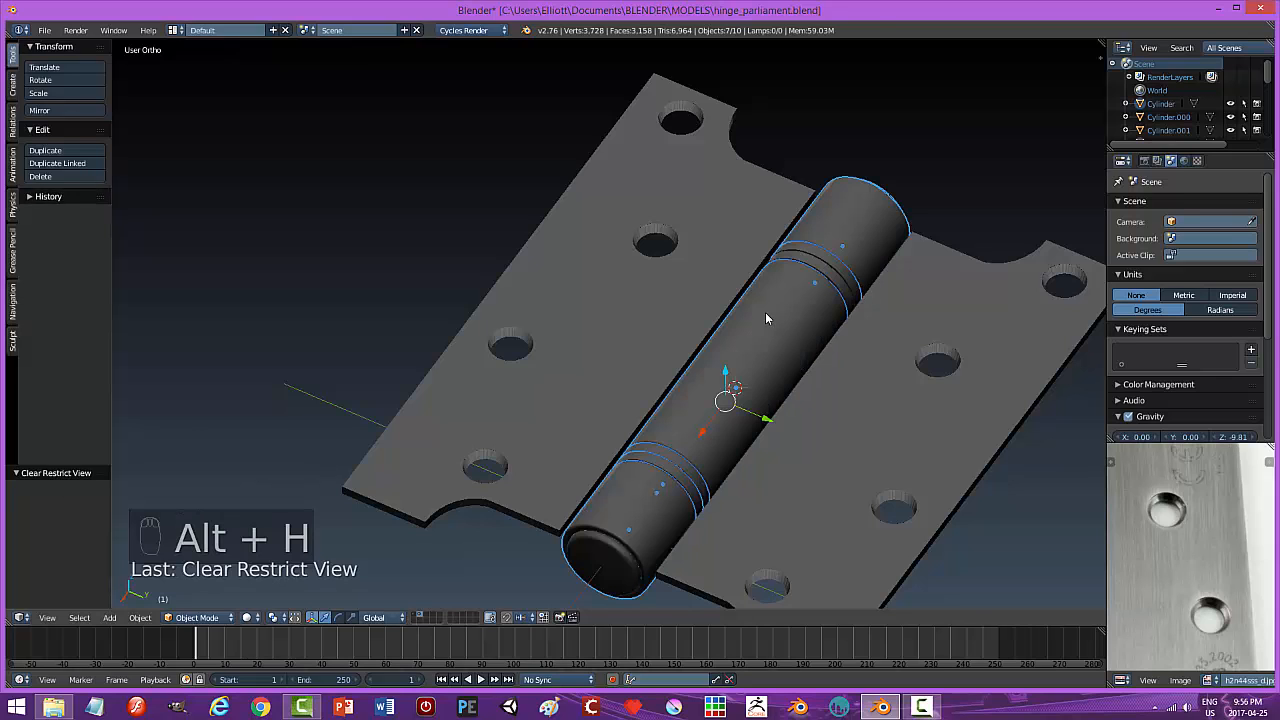
{"action": "key", "text": "alt+h"}
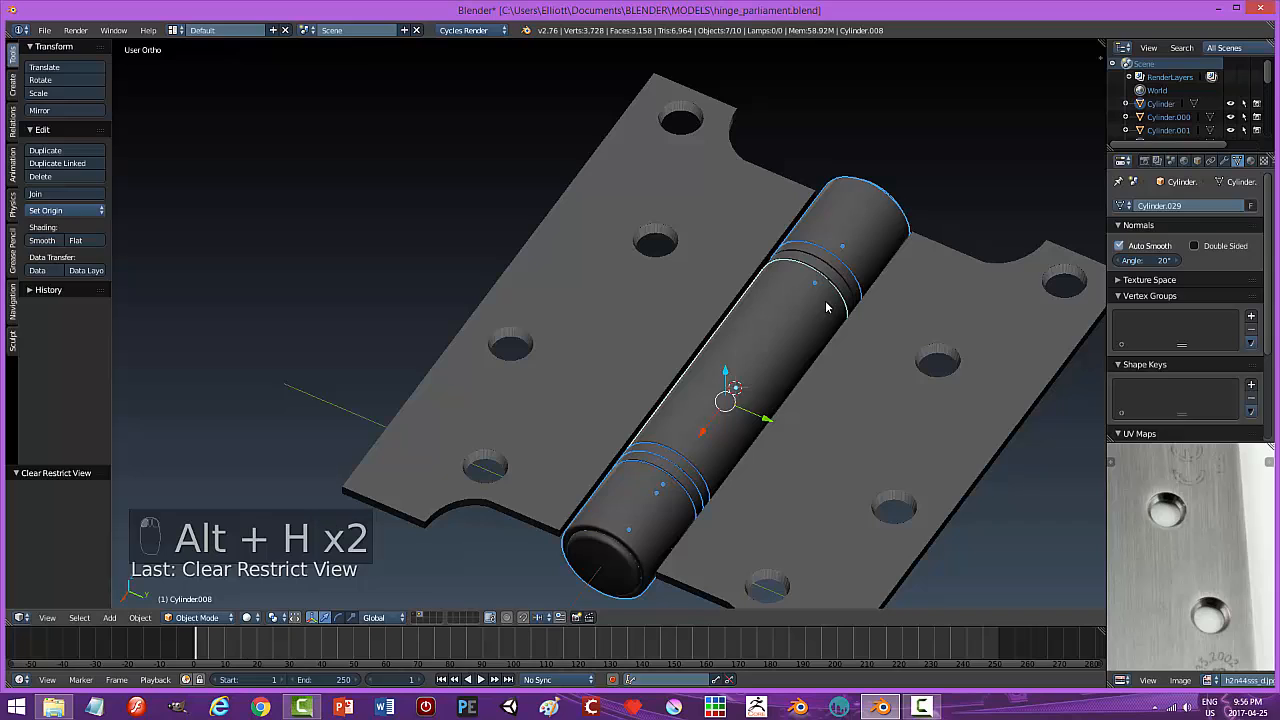
Hide the barrel's near end section and its adjoining rings one after another to expose the middle section's open end.
{"action": "key", "text": "h"}
{"action": "key", "text": "alt+h"}
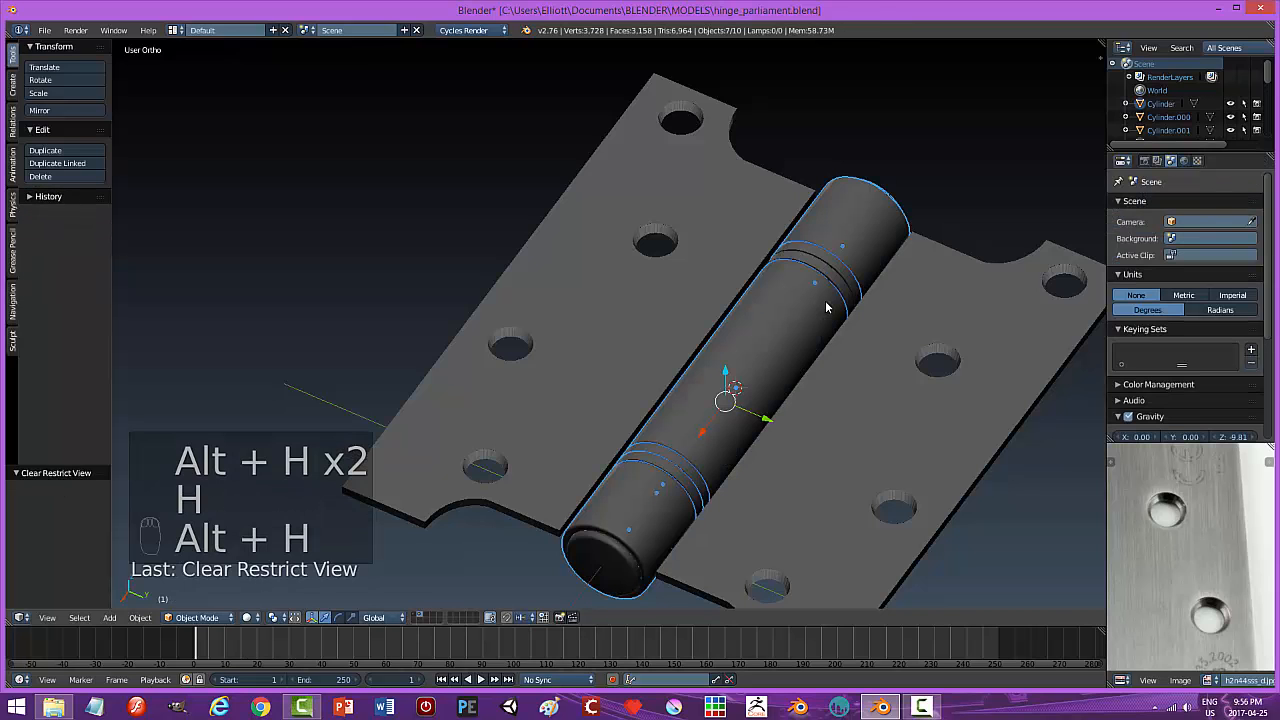
{"action": "right_click", "coordinate": [693, 507]}
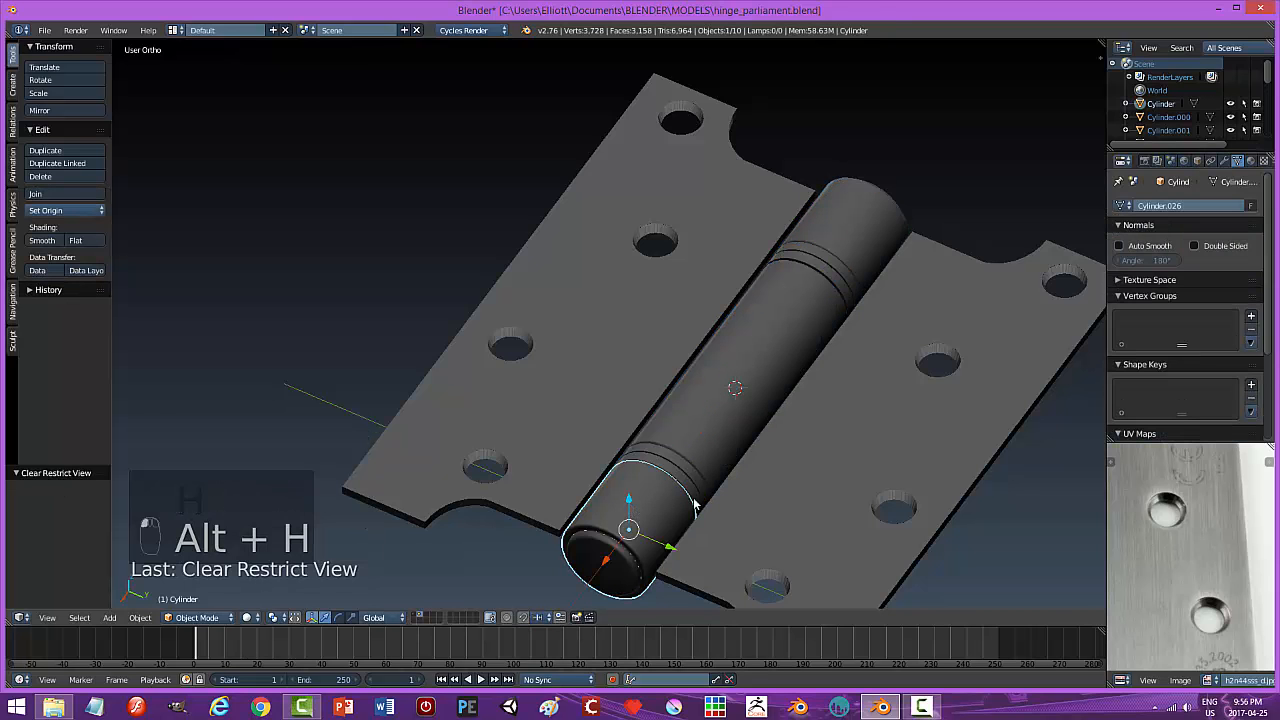
{"action": "key", "text": "h"}
{"action": "key", "text": "h"}
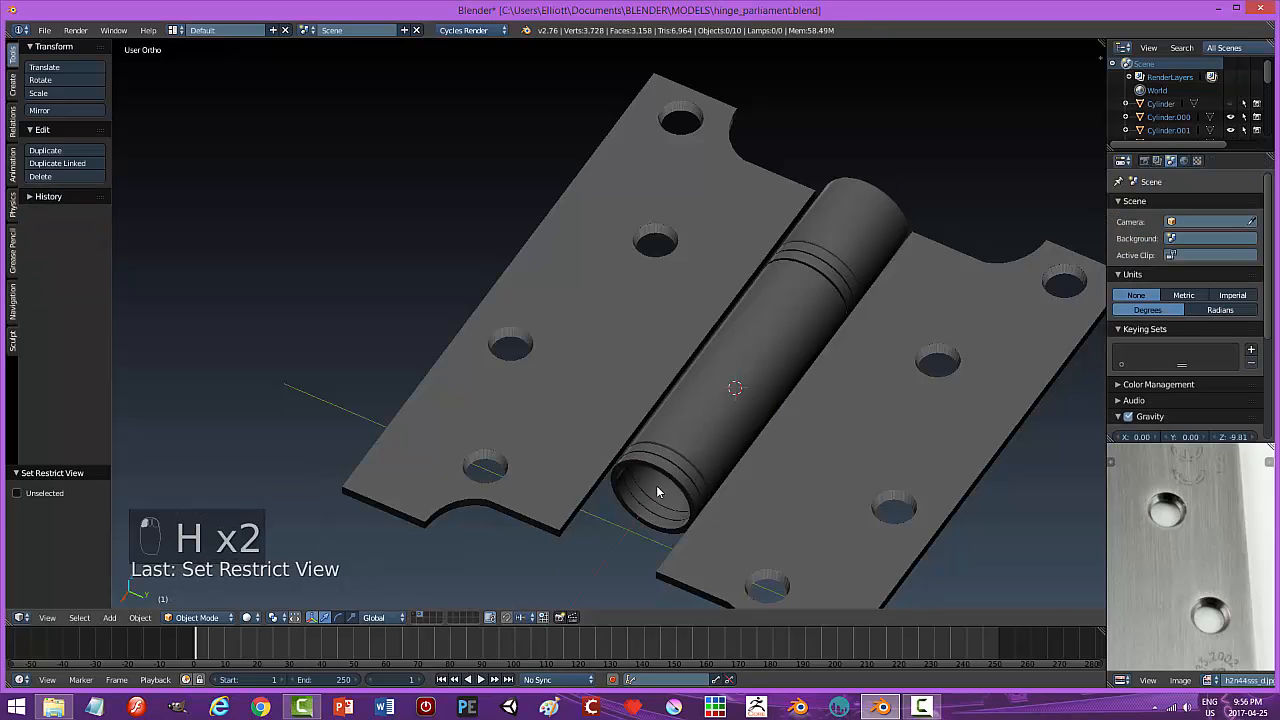
{"action": "right_click", "coordinate": [656, 485]}
{"action": "key", "text": "h"}
{"action": "key", "text": "h"}
Hide the rings and the end section at the far end of the barrel.
{"action": "right_click", "coordinate": [847, 276]}
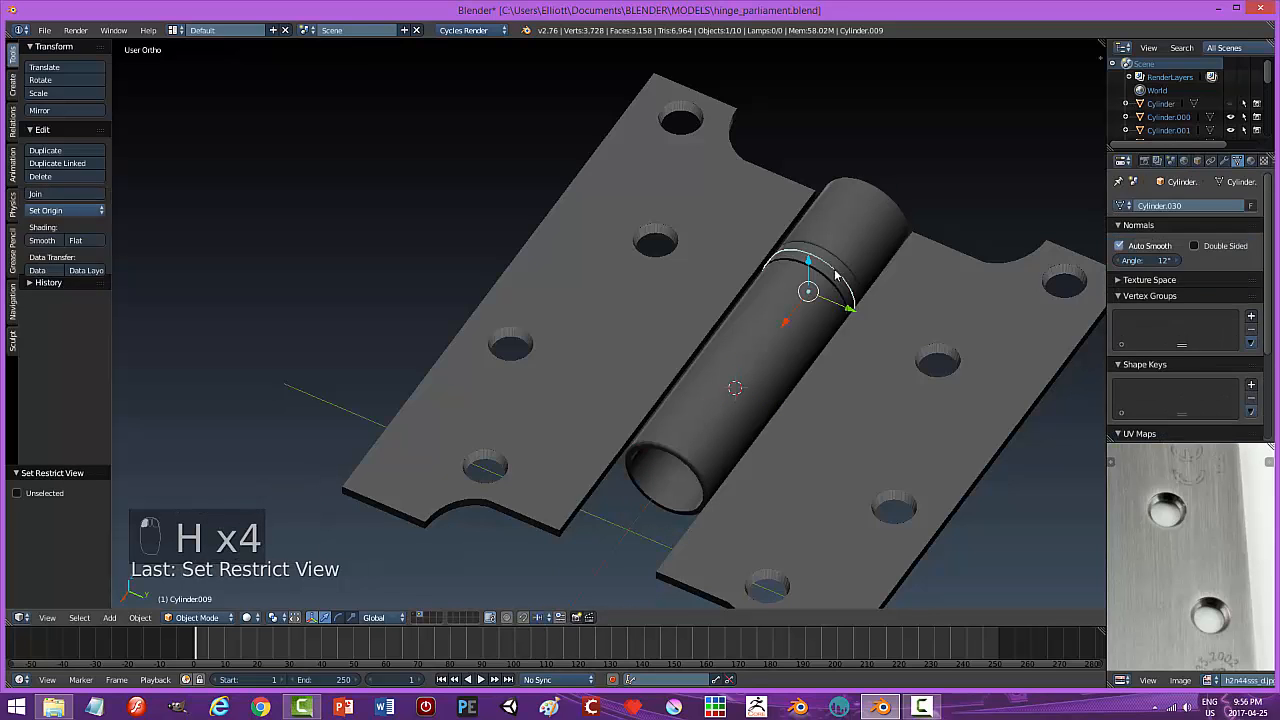
{"action": "key", "text": "h"}
{"action": "right_click", "coordinate": [840, 268]}
{"action": "key", "text": "h"}
{"action": "right_click", "coordinate": [843, 252]}
{"action": "key", "text": "h"}
Move the original plate 2.865 units along negative Y away from the barrel, and check the barrel attachment in the reference image.
{"action": "middle_click_drag", "start_coordinate": [790, 406], "coordinate": [630, 336]}
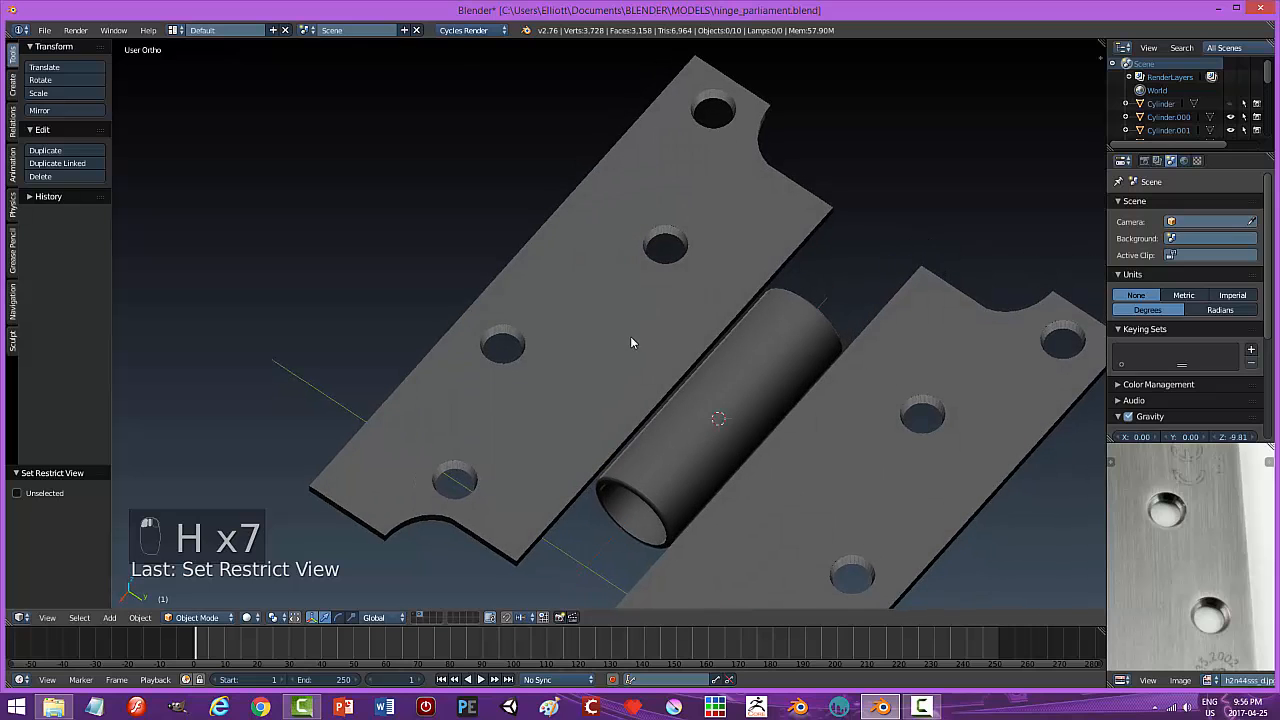
{"action": "right_click", "coordinate": [650, 347]}
{"action": "left_click_drag", "start_coordinate": [619, 327], "coordinate": [475, 235]}
{"action": "middle_click_drag", "start_coordinate": [475, 235], "coordinate": [625, 389]}
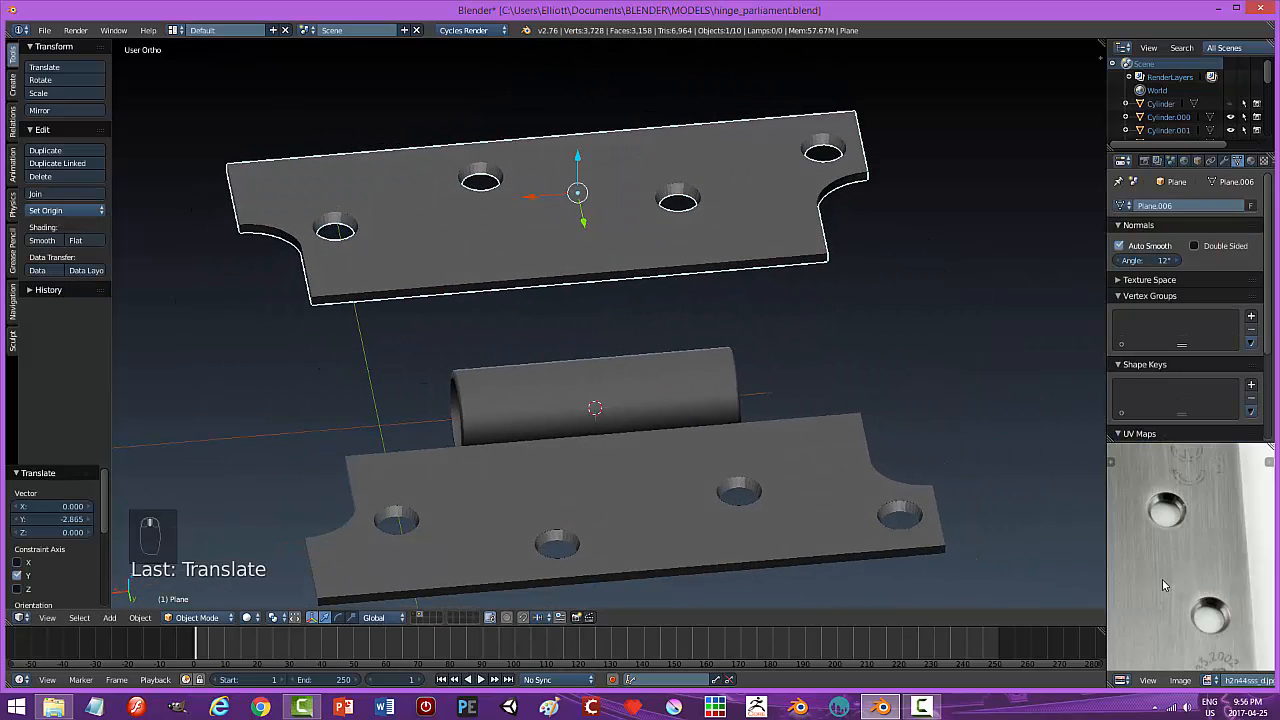
{"action": "scroll", "coordinate": [1163, 584], "scroll_direction": "down", "scroll_amount": 4}
{"action": "scroll", "coordinate": [1176, 581], "scroll_direction": "up", "scroll_amount": 5}
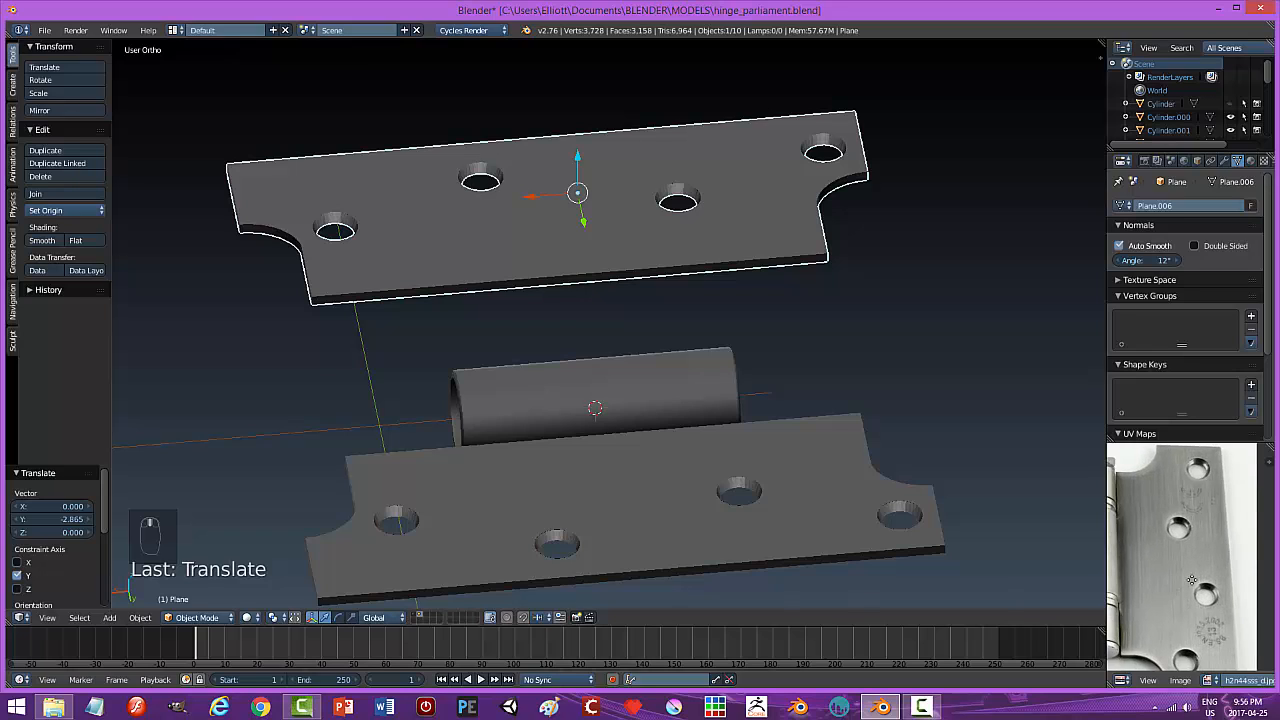
{"action": "middle_click_drag", "start_coordinate": [1191, 580], "coordinate": [1222, 582]}
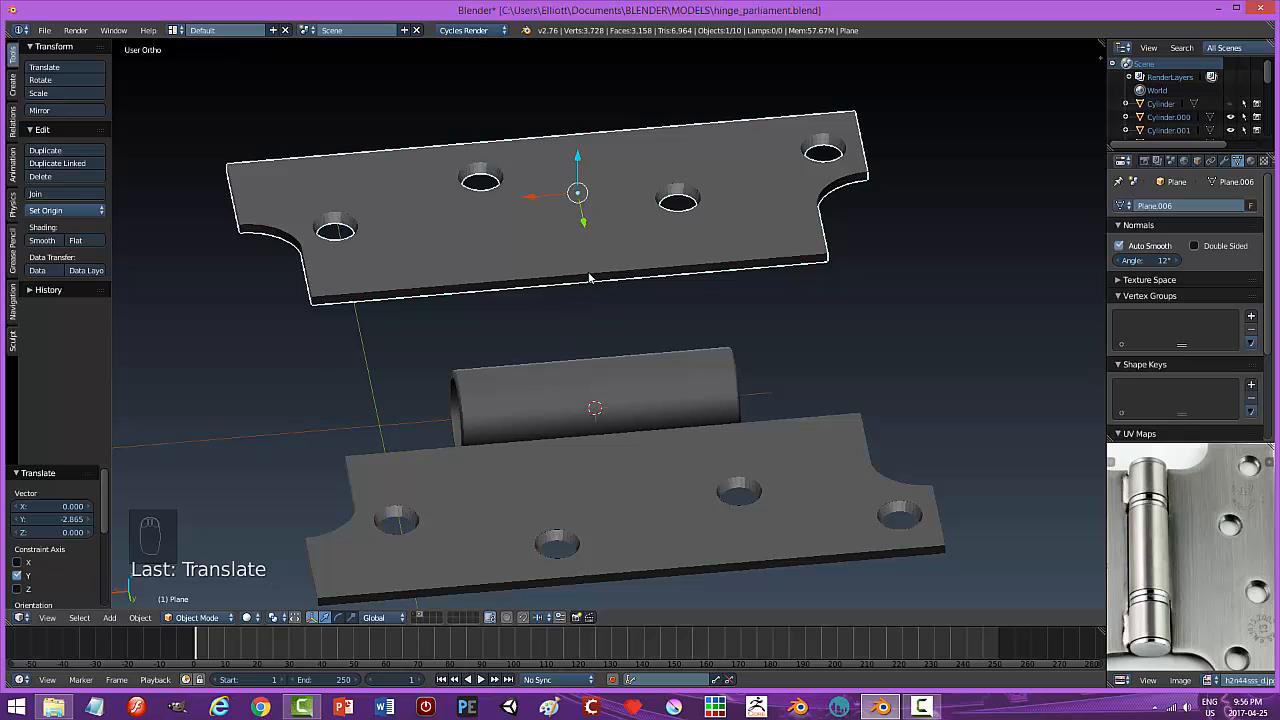
Add two evenly spaced loop cuts across the thin barrel-side edge of the moved plate in edge select mode.
{"action": "key", "text": "Tab"}
{"action": "left_click", "coordinate": [826, 311]}
{"action": "middle_click_drag", "start_coordinate": [661, 329], "coordinate": [653, 312]}
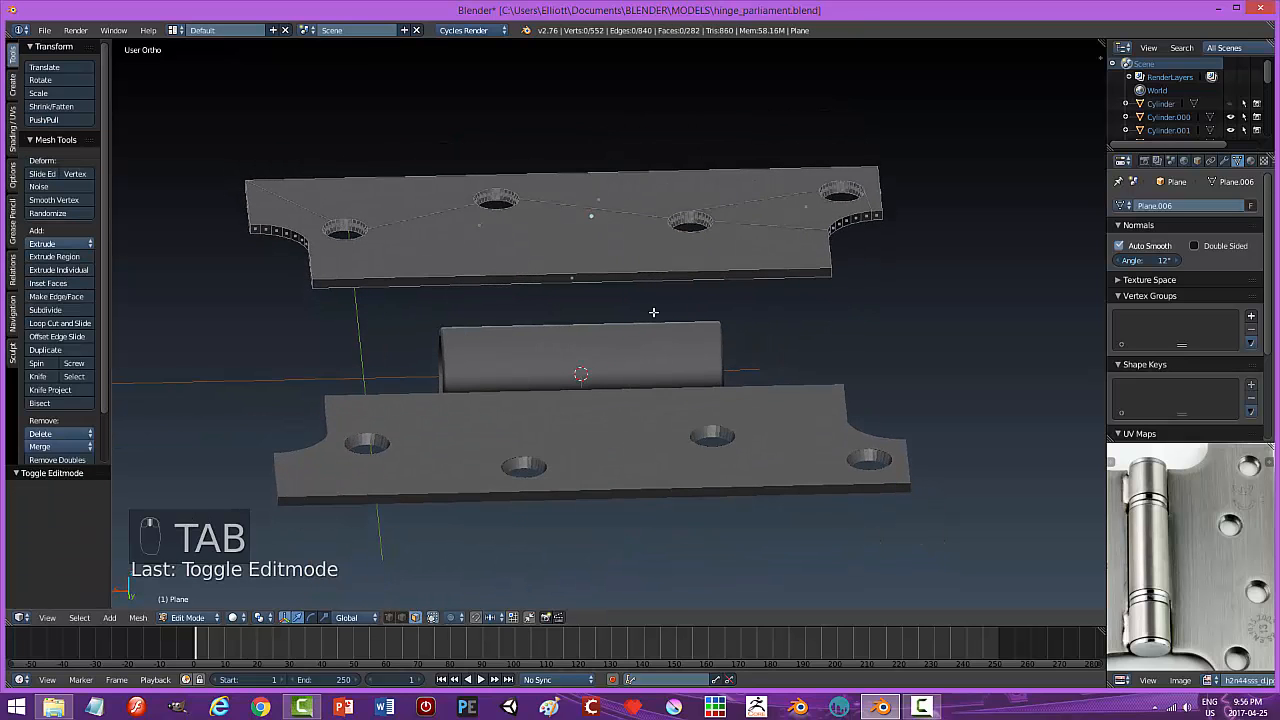
{"action": "scroll", "coordinate": [573, 316], "scroll_direction": "up", "scroll_amount": 2}
{"action": "middle_click_drag", "start_coordinate": [543, 304], "coordinate": [537, 264]}
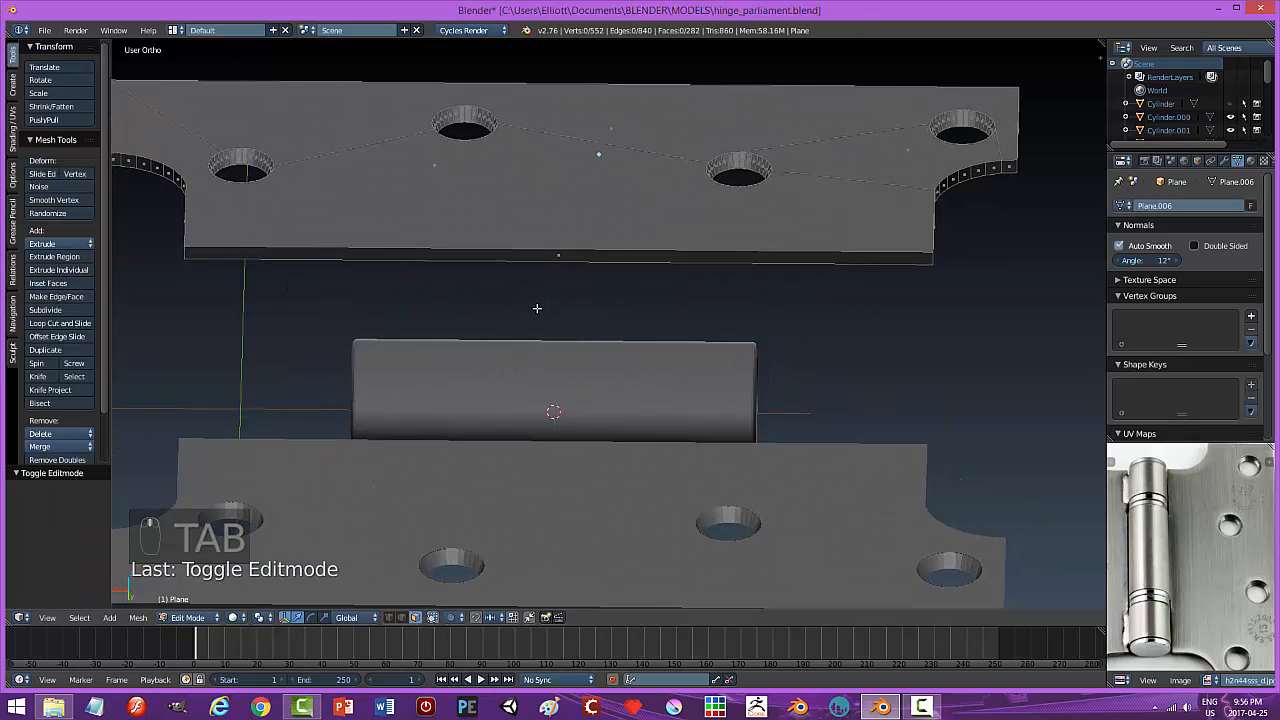
{"action": "key", "text": "ctrl+Tab"}
{"action": "left_click", "coordinate": [548, 249]}
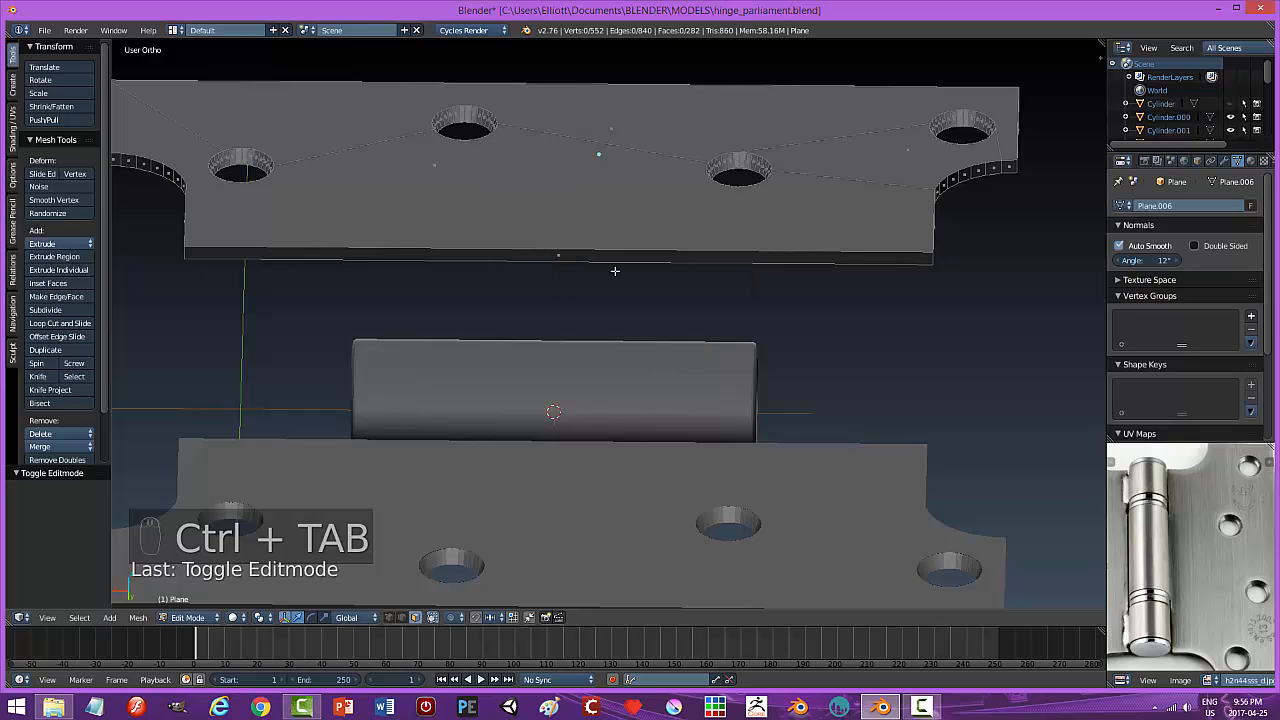
{"action": "key", "text": "ctrl+r"}
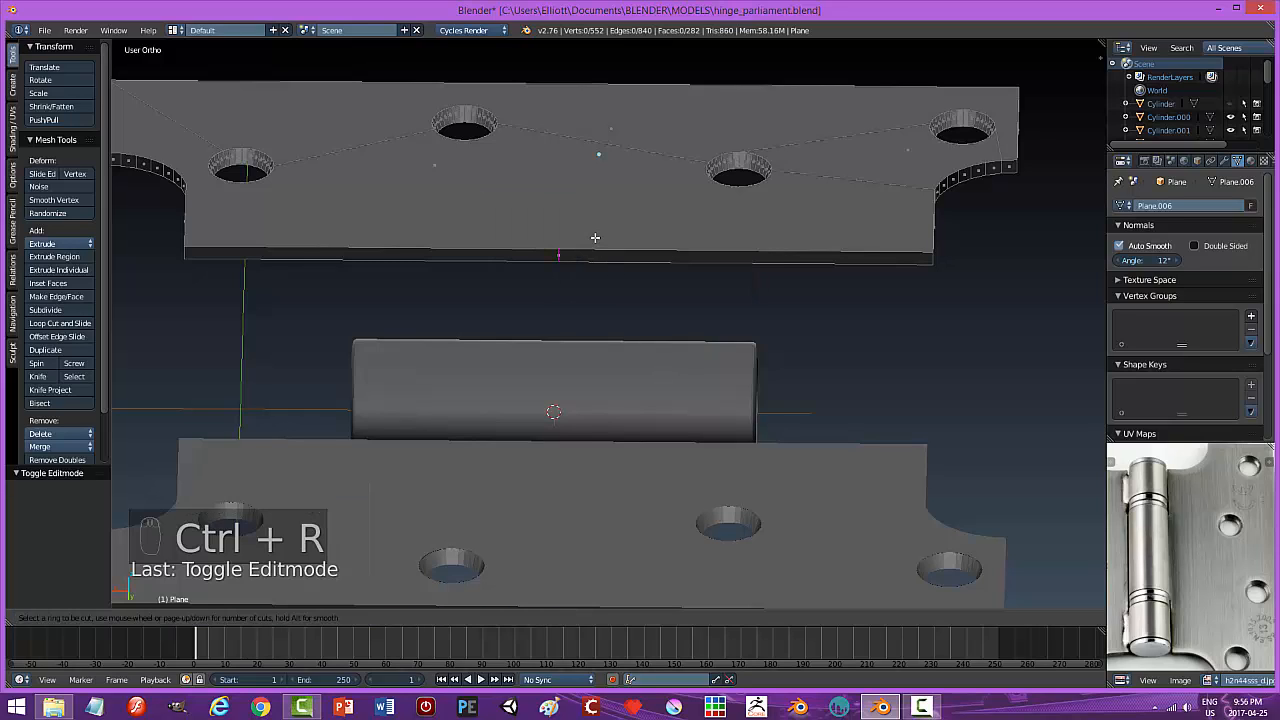
{"action": "scroll", "coordinate": [595, 237], "scroll_direction": "up", "scroll_amount": 1}
{"action": "left_click", "coordinate": [595, 237]}
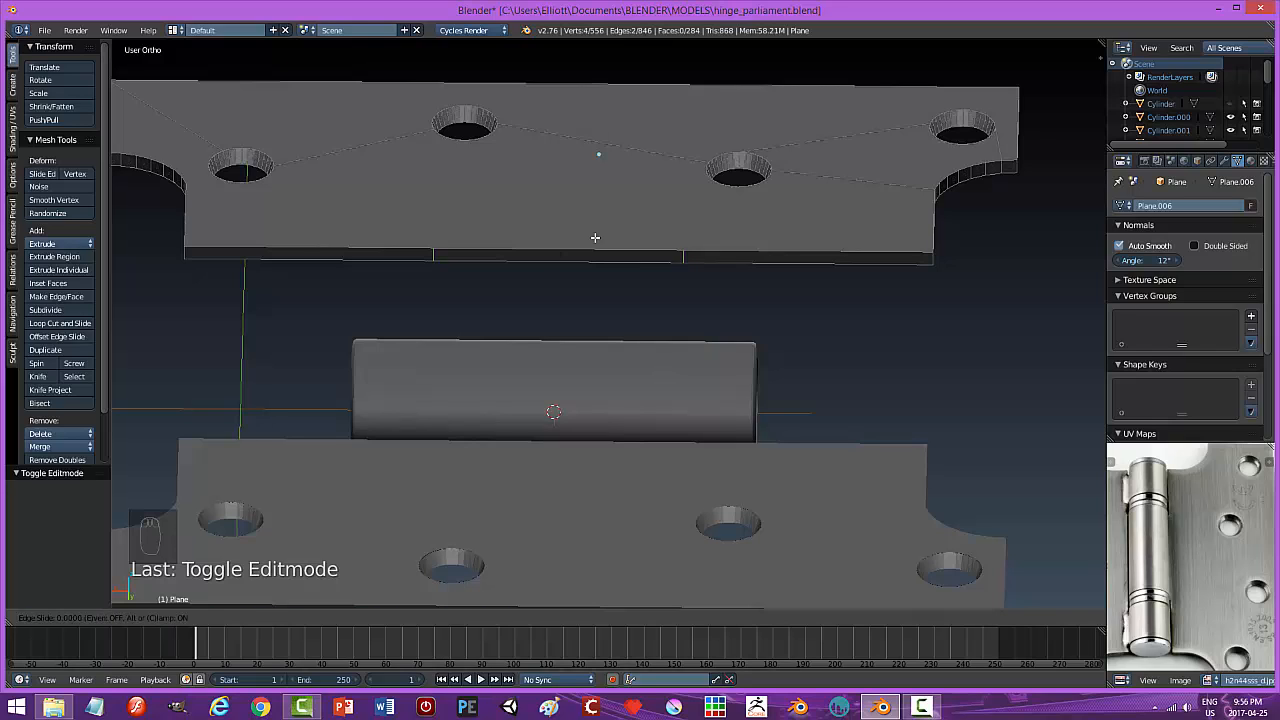
{"action": "left_click", "coordinate": [595, 238]}
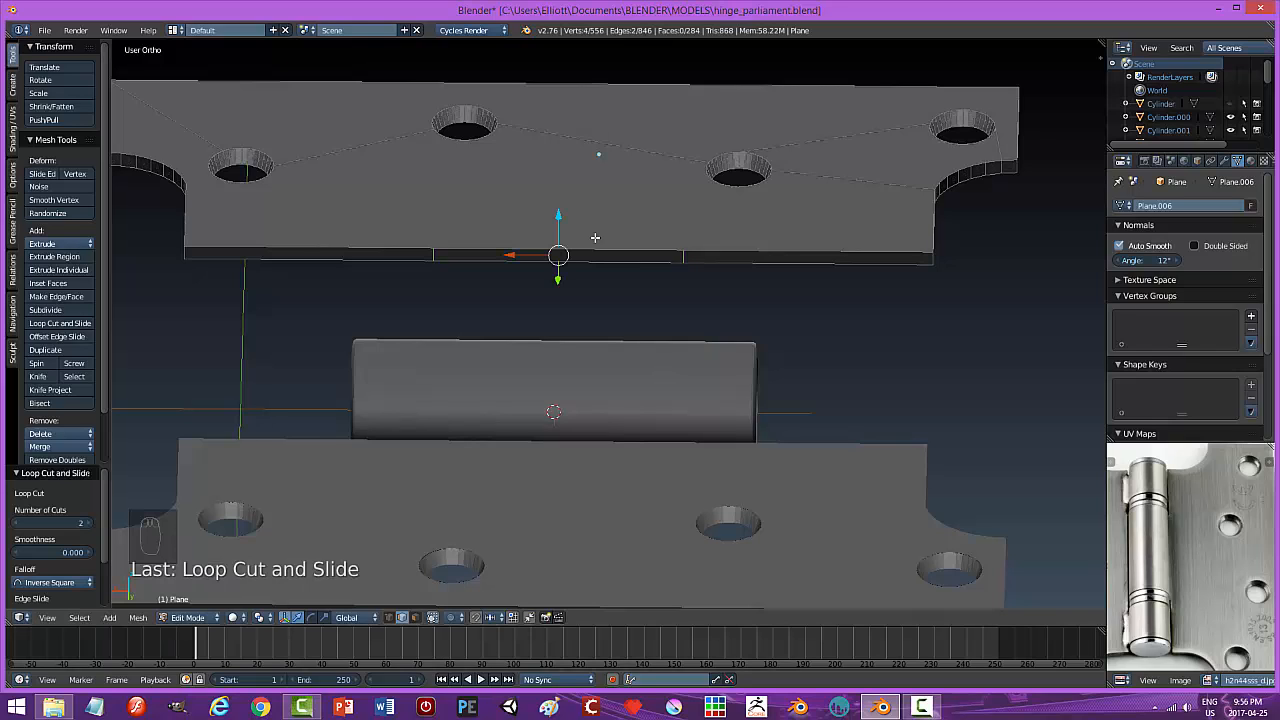
Scale the two cuts apart along X by about 1.387 to roughly match the barrel's middle section, and deselect them.
{"action": "key", "text": "s"}
{"action": "key", "text": "x"}
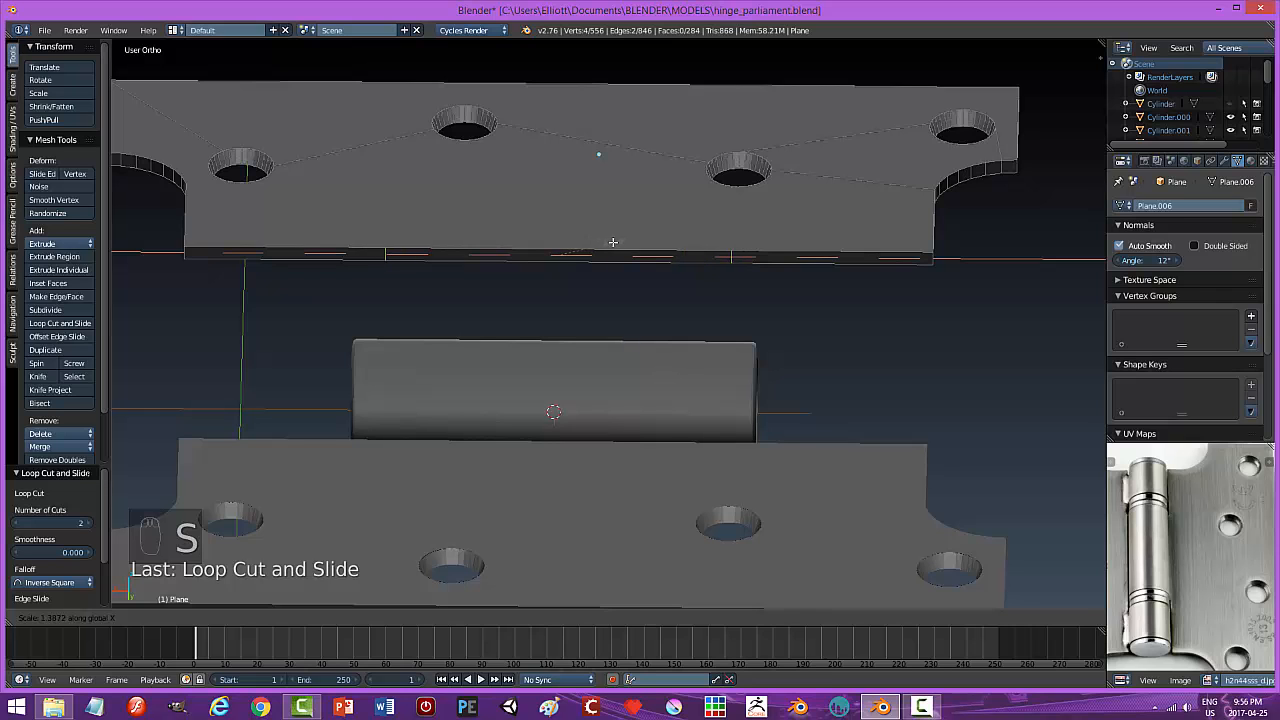
{"action": "left_click", "coordinate": [613, 242]}
{"action": "middle_click_drag", "start_coordinate": [630, 236], "coordinate": [637, 262]}
{"action": "key", "text": "KP_7"}
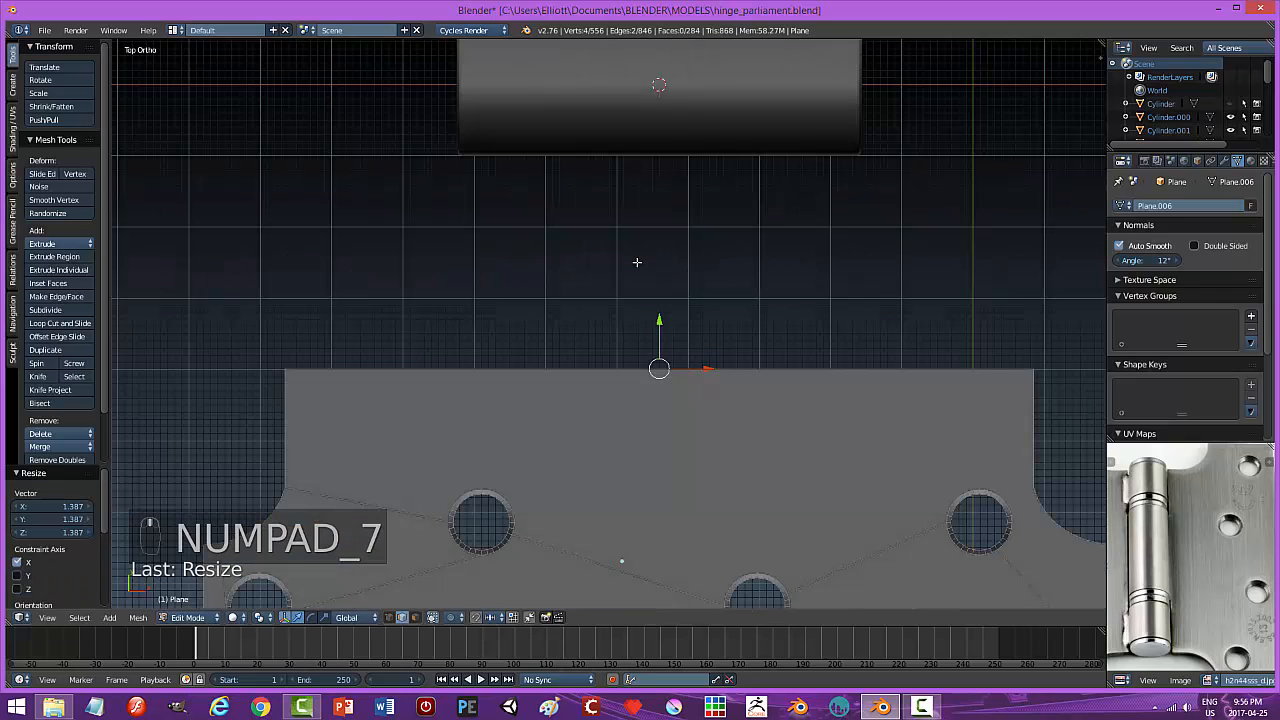
{"action": "middle_click_drag", "start_coordinate": [671, 277], "coordinate": [693, 354]}
{"action": "key", "text": "a"}
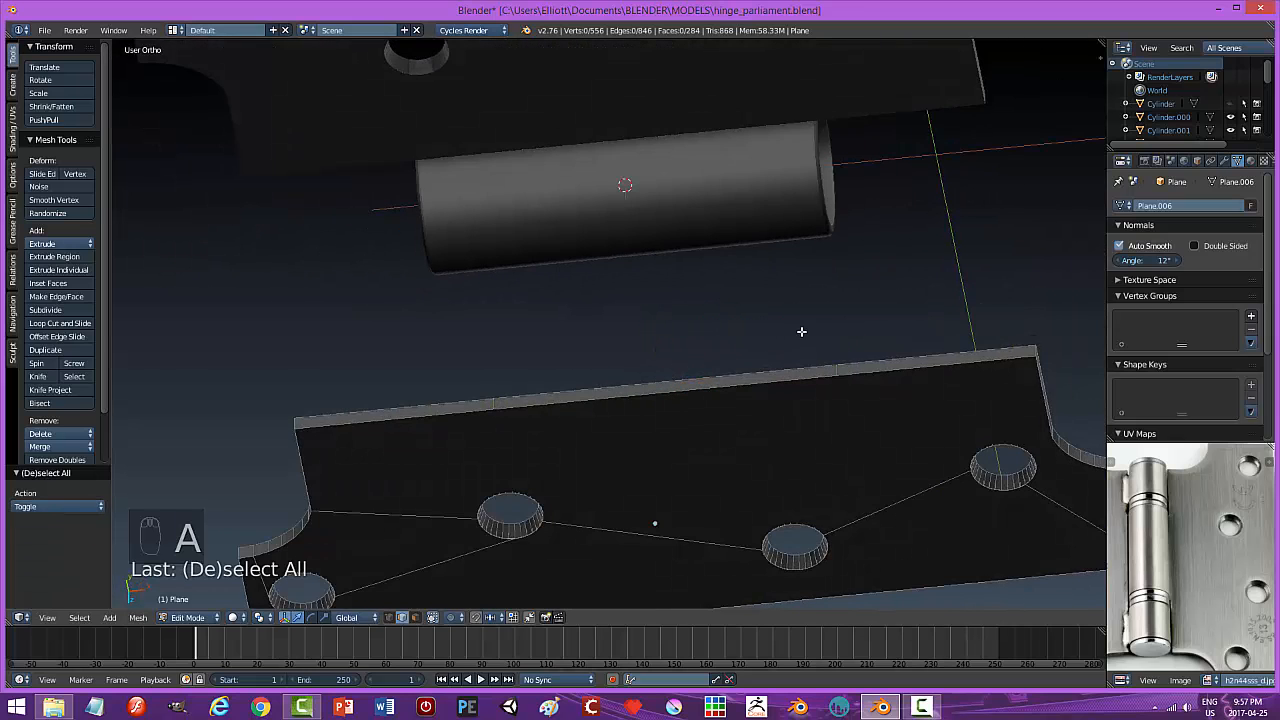
Extrude the central face of the plate's barrel-side edge toward the barrel as a connecting tab, and return to Object Mode.
{"action": "key", "text": "ctrl+Tab"}
{"action": "left_click", "coordinate": [788, 331]}
{"action": "left_click", "coordinate": [638, 386]}
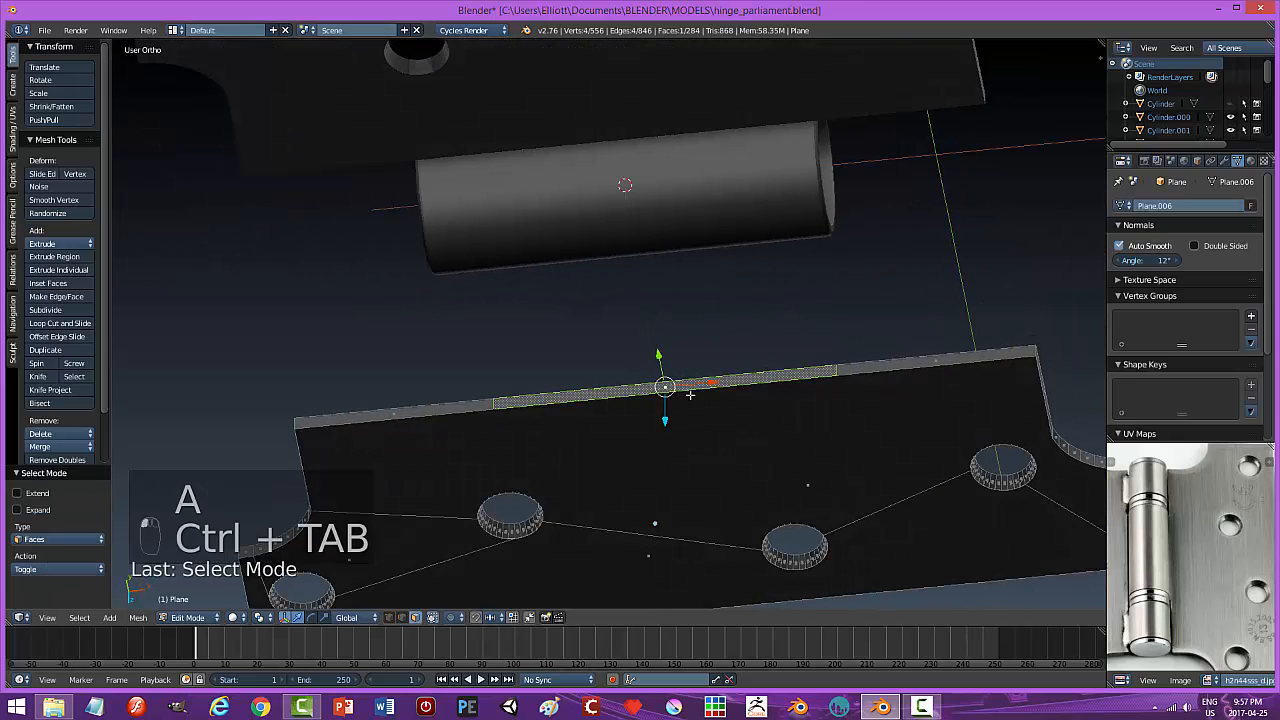
{"action": "middle_click_drag", "start_coordinate": [690, 396], "coordinate": [683, 321]}
{"action": "key", "text": "e"}
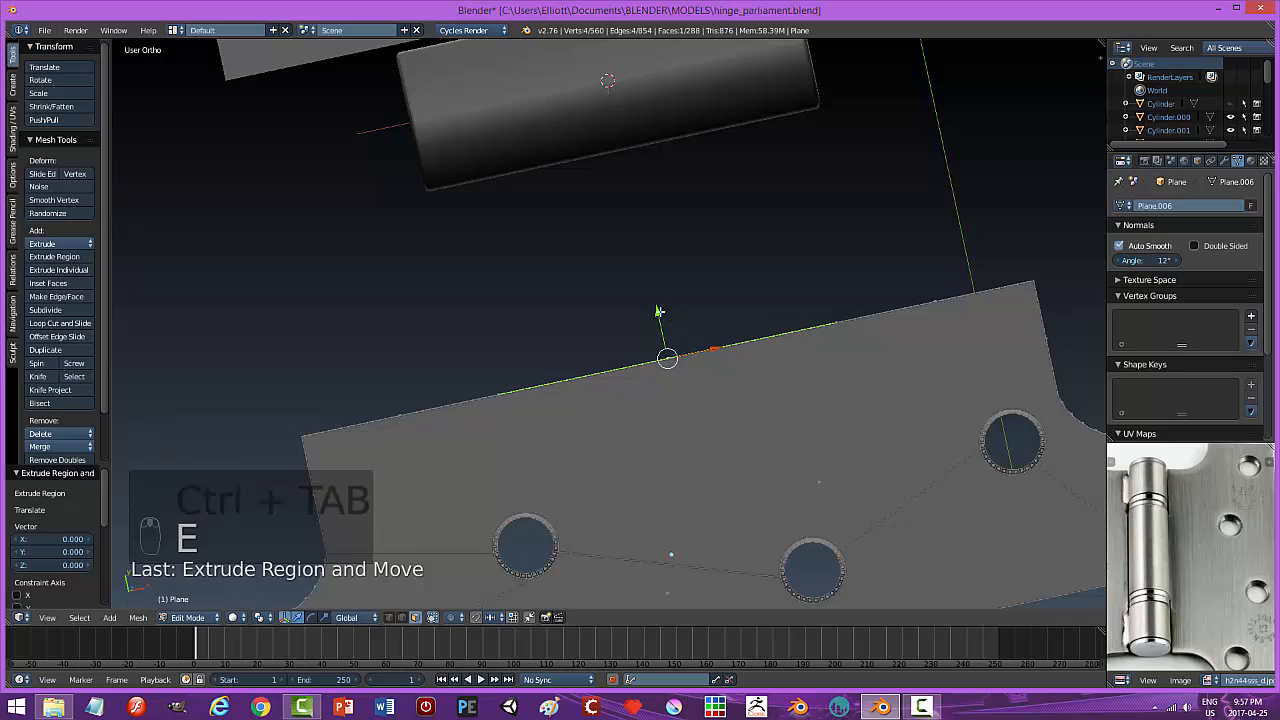
{"action": "left_click", "coordinate": [718, 271]}
{"action": "key", "text": "a"}
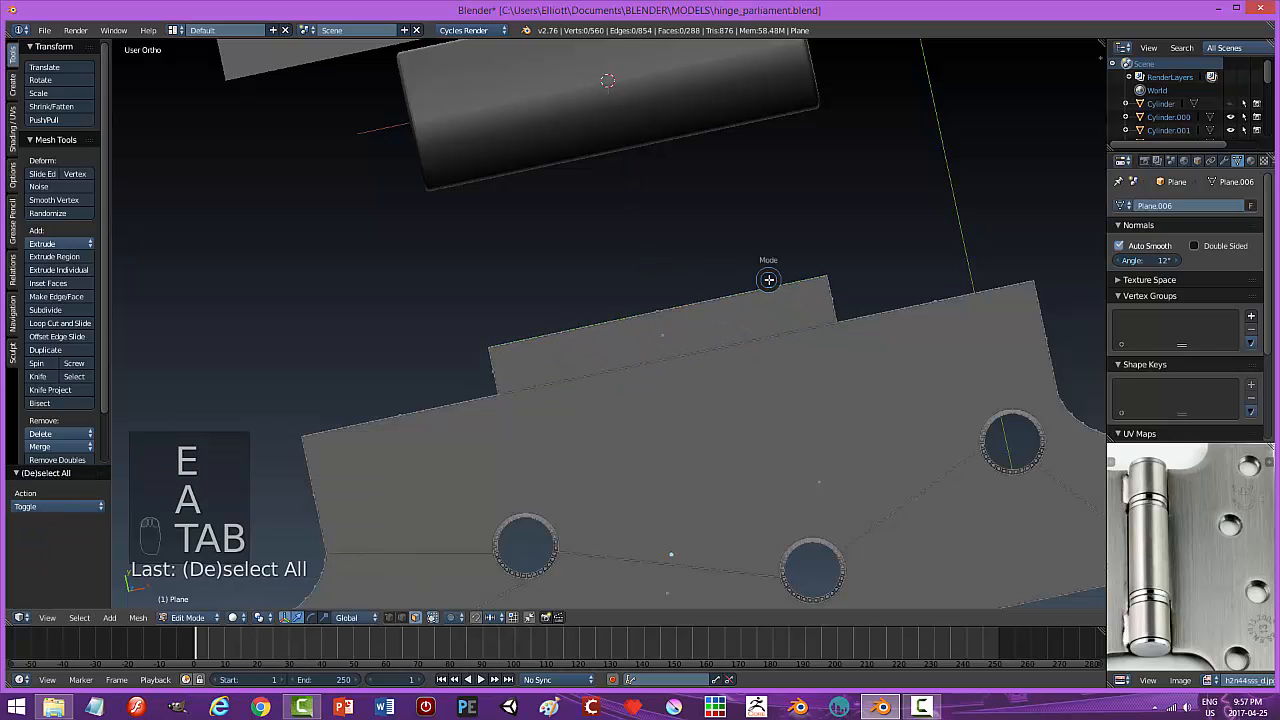
{"action": "key", "text": "Tab"}
Move the tabbed plate back 2.865 units along Y against the barrel.
{"action": "middle_click_drag", "start_coordinate": [790, 383], "coordinate": [772, 375]}
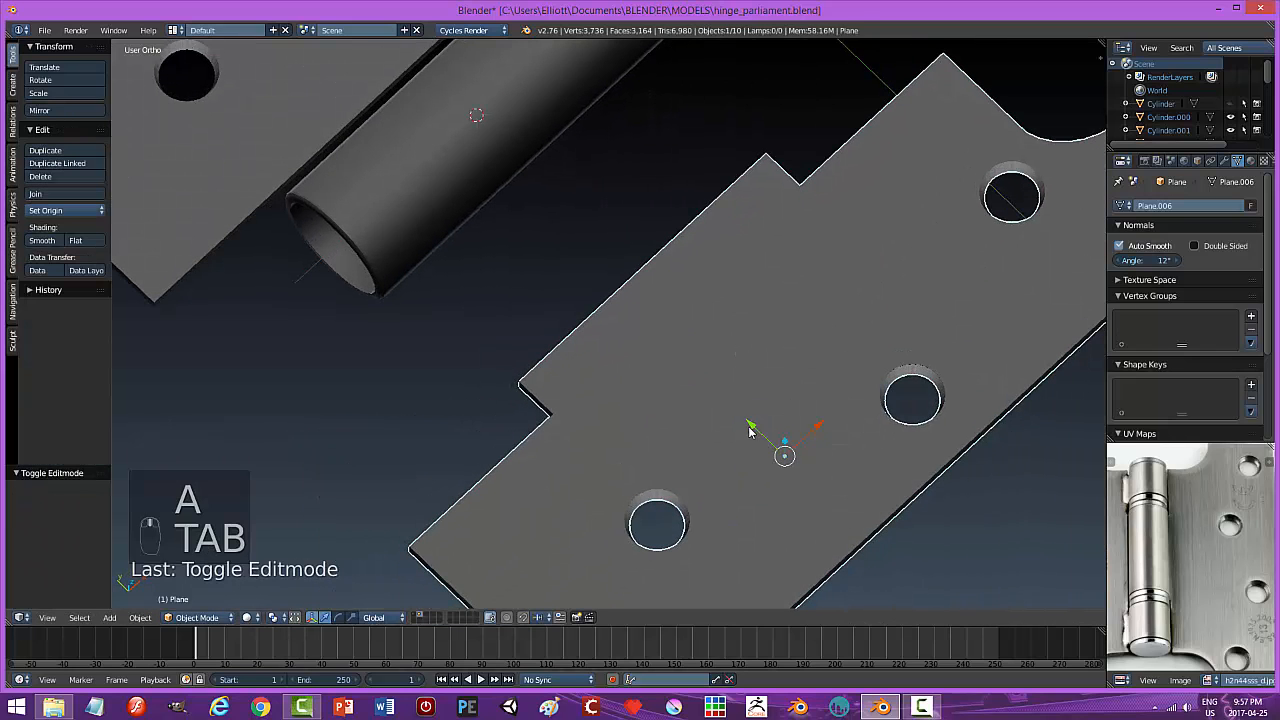
{"action": "left_click_drag", "start_coordinate": [750, 430], "coordinate": [637, 257]}
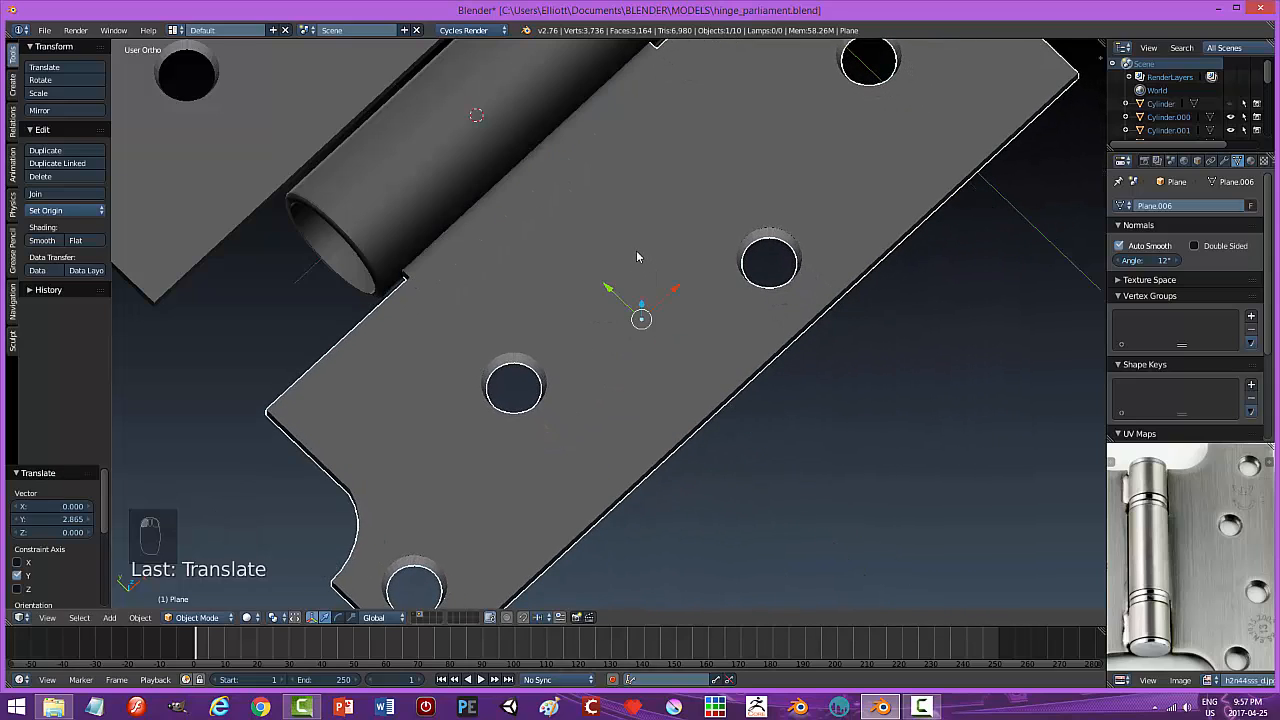
{"action": "middle_click_drag", "start_coordinate": [637, 257], "coordinate": [607, 298]}
Shorten the plate's tab by moving its end face 0.440 units along negative Y into the barrel wall, and return to Object Mode, deselected.
{"action": "key", "text": "Tab"}
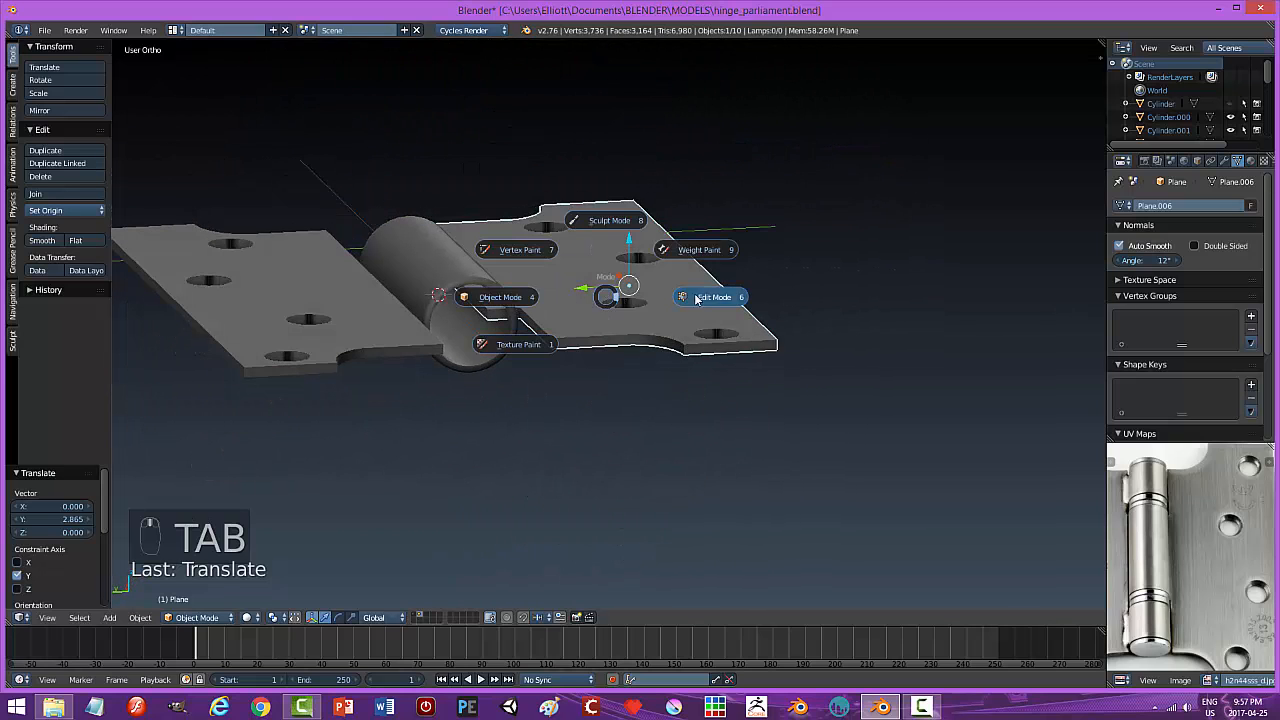
{"action": "left_click", "coordinate": [697, 298]}
{"action": "right_click", "coordinate": [481, 303]}
{"action": "key", "text": "g"}
{"action": "key", "text": "y"}
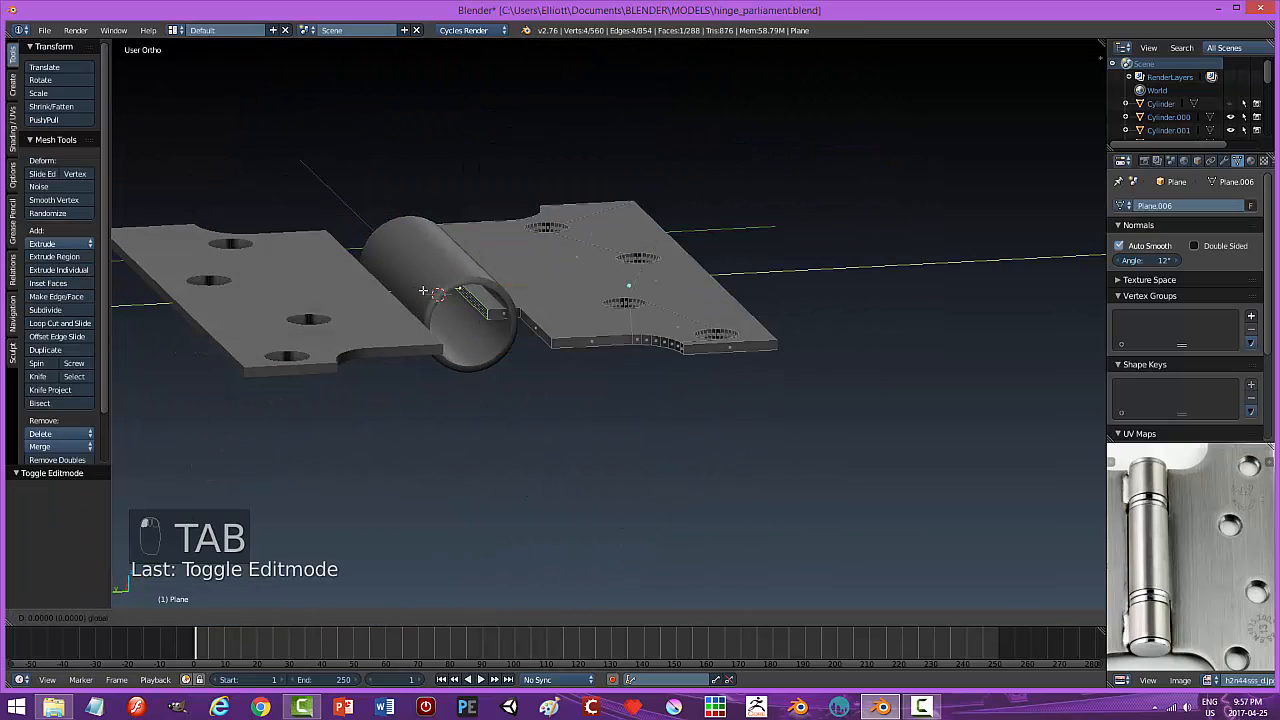
{"action": "left_click", "coordinate": [490, 300]}
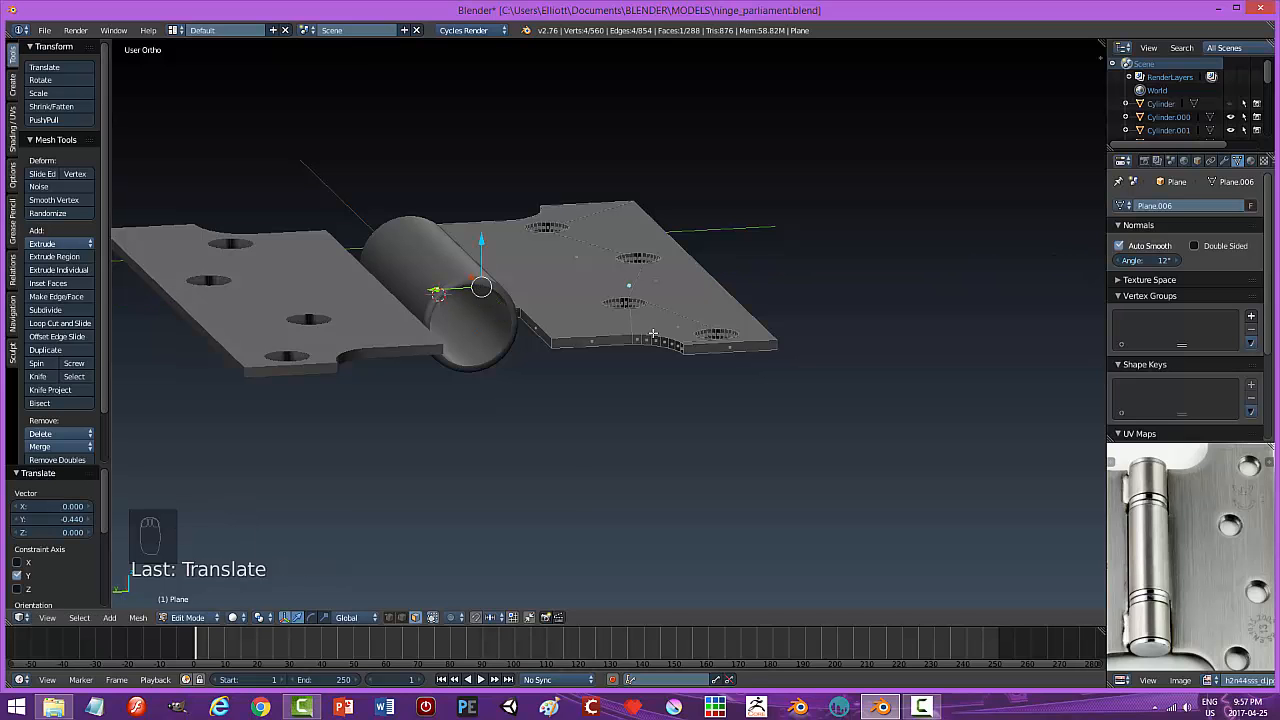
{"action": "key", "text": "a"}
{"action": "key", "text": "Tab"}
{"action": "left_click", "coordinate": [596, 340]}
{"action": "middle_click_drag", "start_coordinate": [602, 335], "coordinate": [546, 365]}
{"action": "key", "text": "a"}
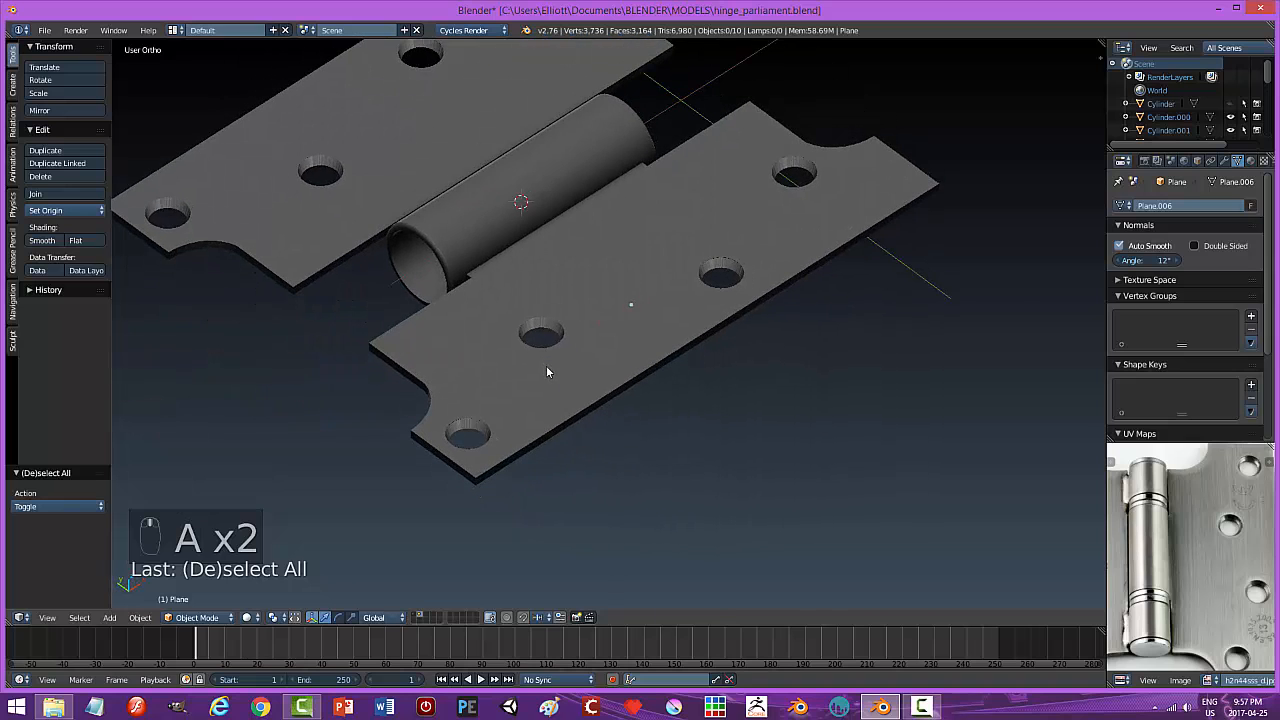
Hide the tabbed plate and move the mirrored plate 1.366 units along Y away from the barrel.
{"action": "right_click", "coordinate": [614, 277]}
{"action": "key", "text": "h"}
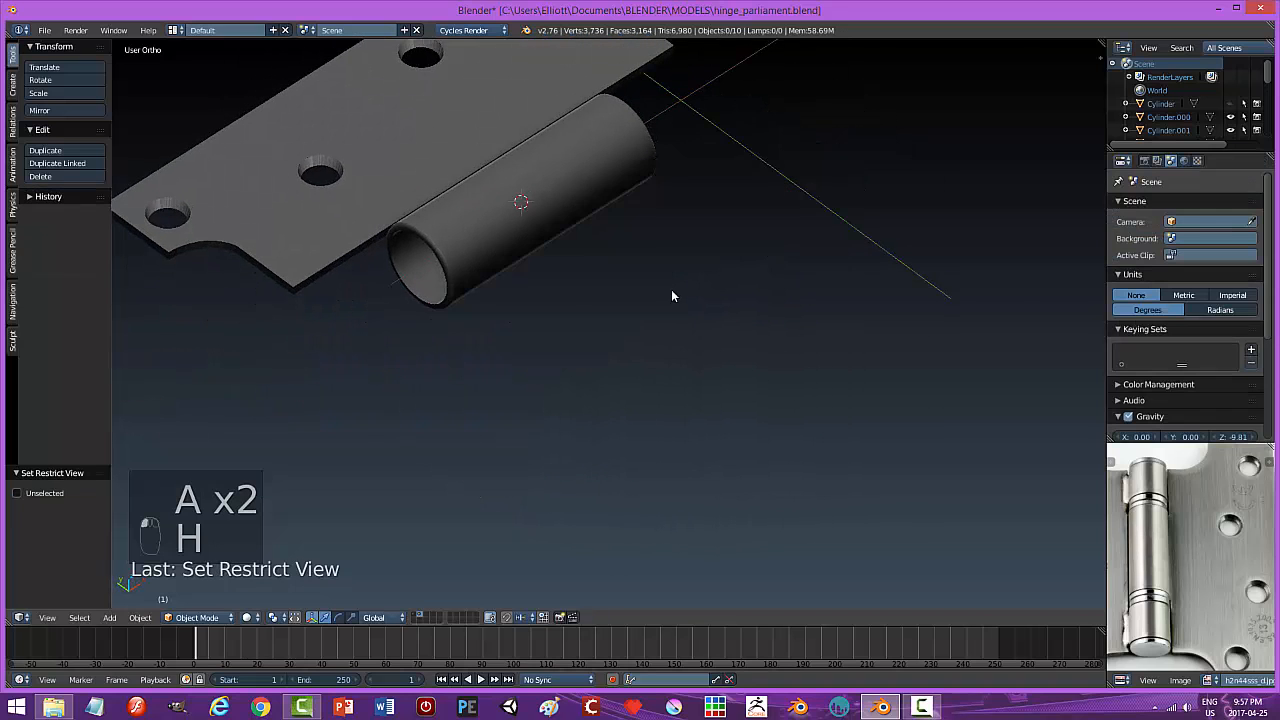
{"action": "middle_click_drag", "start_coordinate": [671, 291], "coordinate": [693, 318]}
{"action": "right_click", "coordinate": [960, 283]}
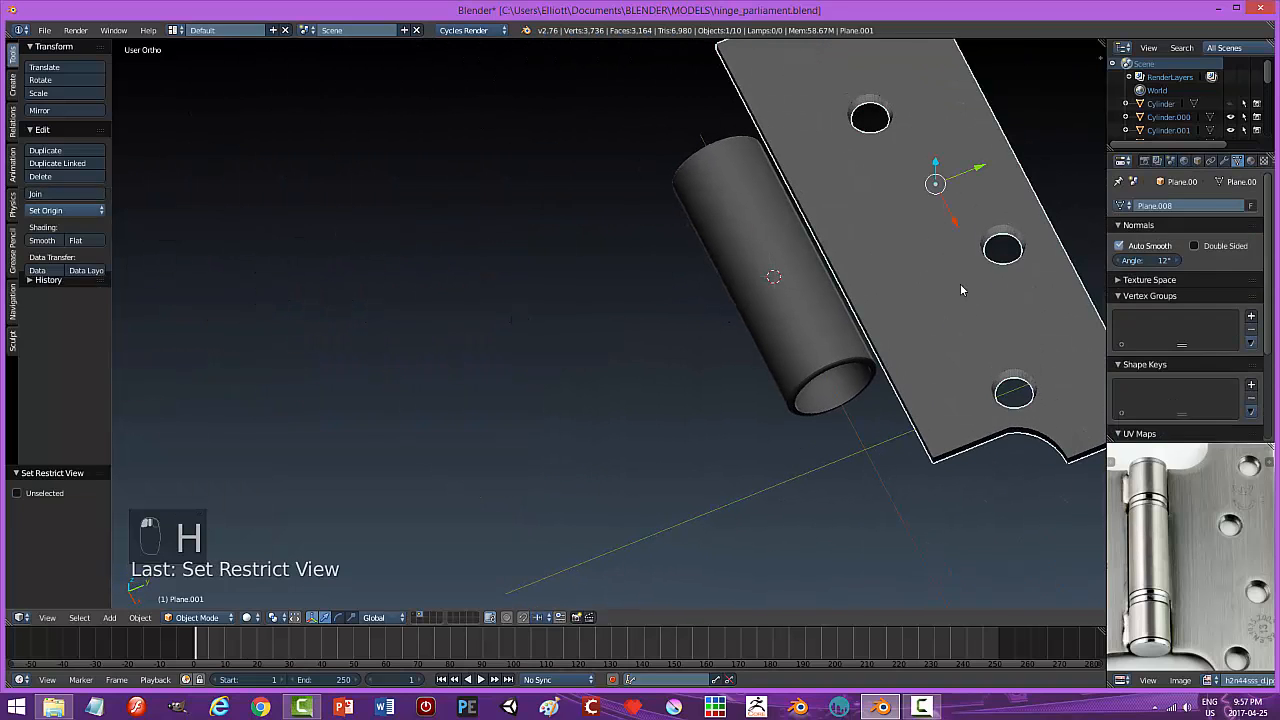
{"action": "key", "text": "g"}
{"action": "key", "text": "y"}
{"action": "left_click", "coordinate": [985, 195]}
{"action": "middle_click_drag", "start_coordinate": [985, 195], "coordinate": [750, 230], "text": "shift"}
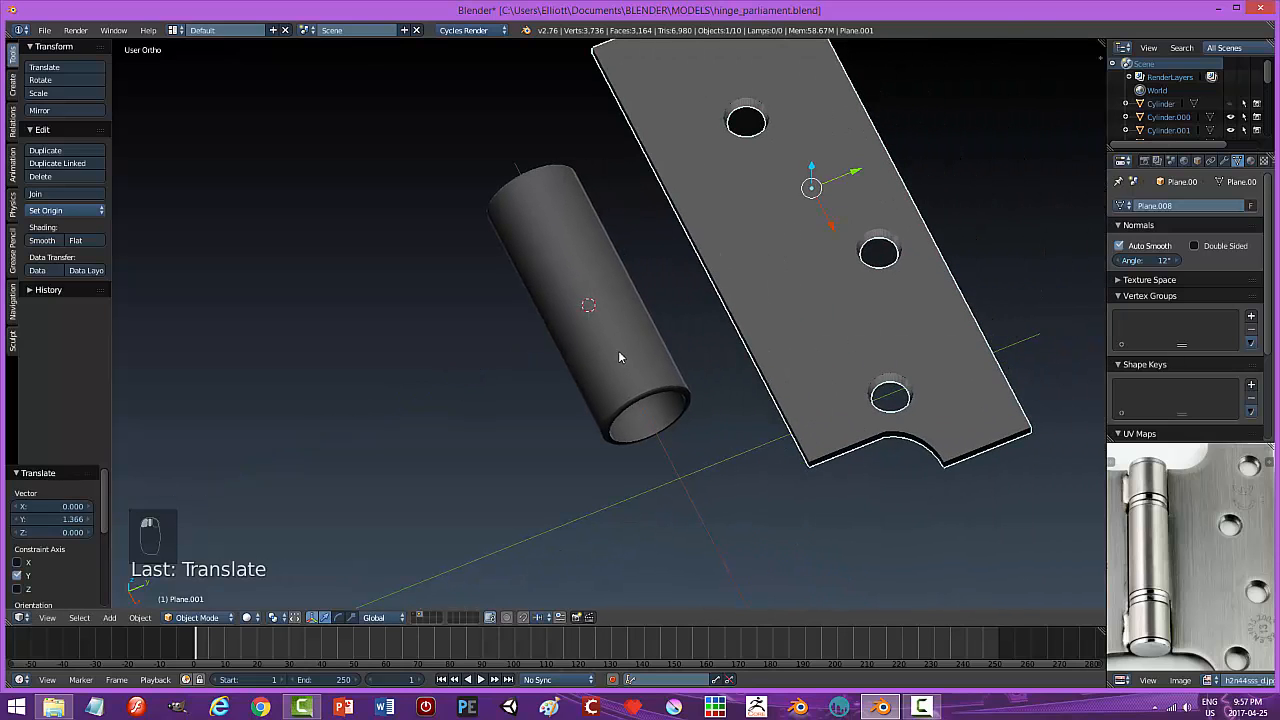
Reveal all hidden hinge parts, and hide the tabbed plate together with the barrel's outer middle section.
{"action": "key", "text": "alt+h"}
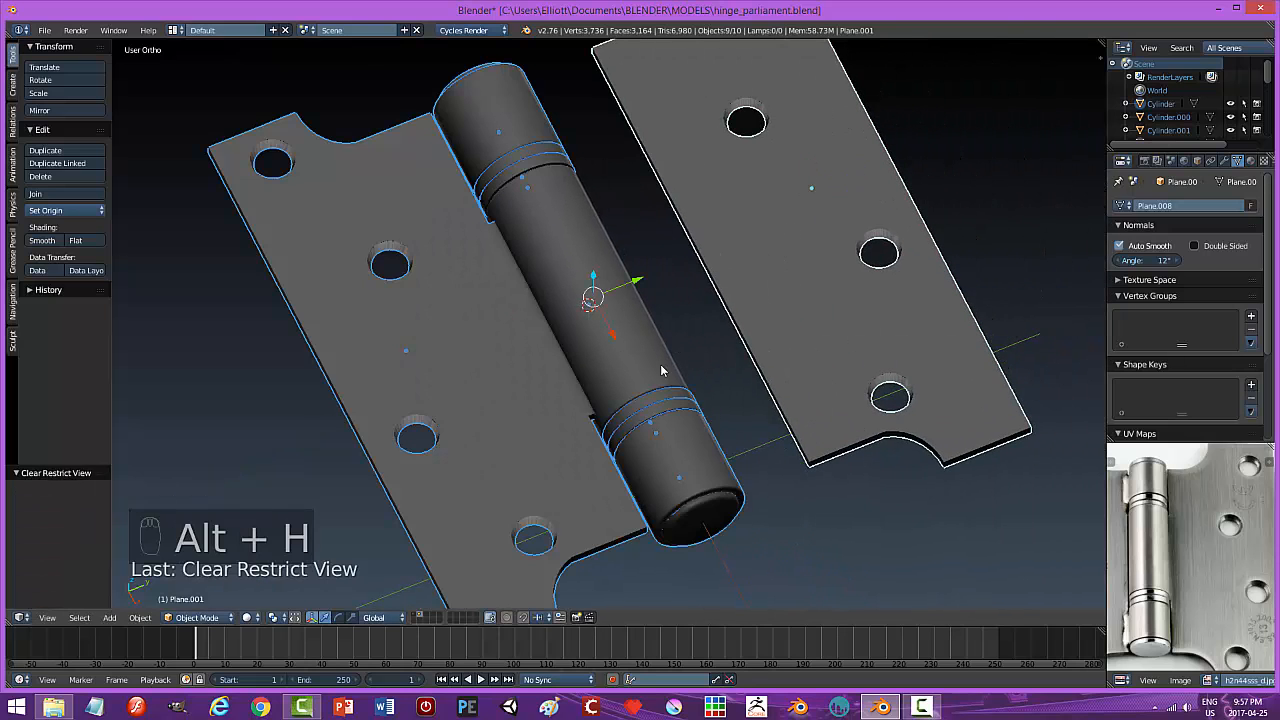
{"action": "right_click", "coordinate": [530, 290]}
{"action": "right_click", "coordinate": [474, 293]}
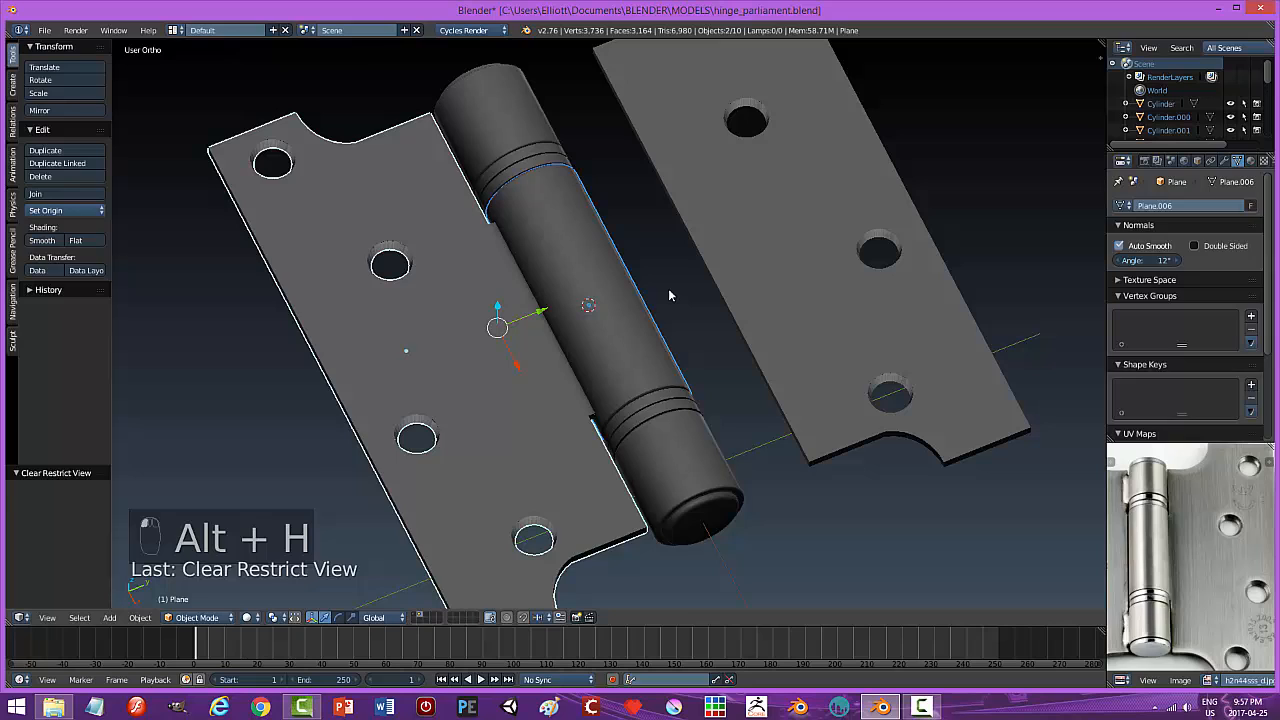
{"action": "key", "text": "h"}
Hide the inner cylinder and the rings at both barrel ends, and check the end sections' attachment in the reference image.
{"action": "right_click", "coordinate": [538, 176]}
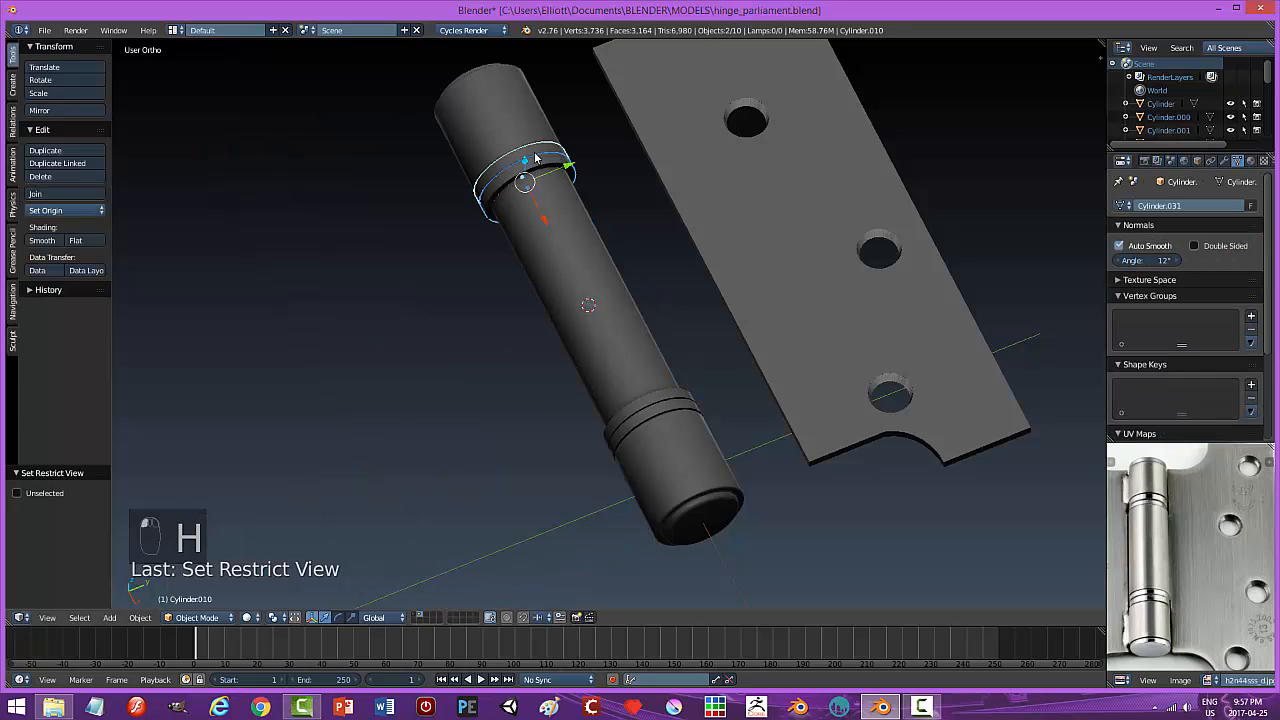
{"action": "right_click", "coordinate": [583, 255], "text": "shift"}
{"action": "key", "text": "h"}
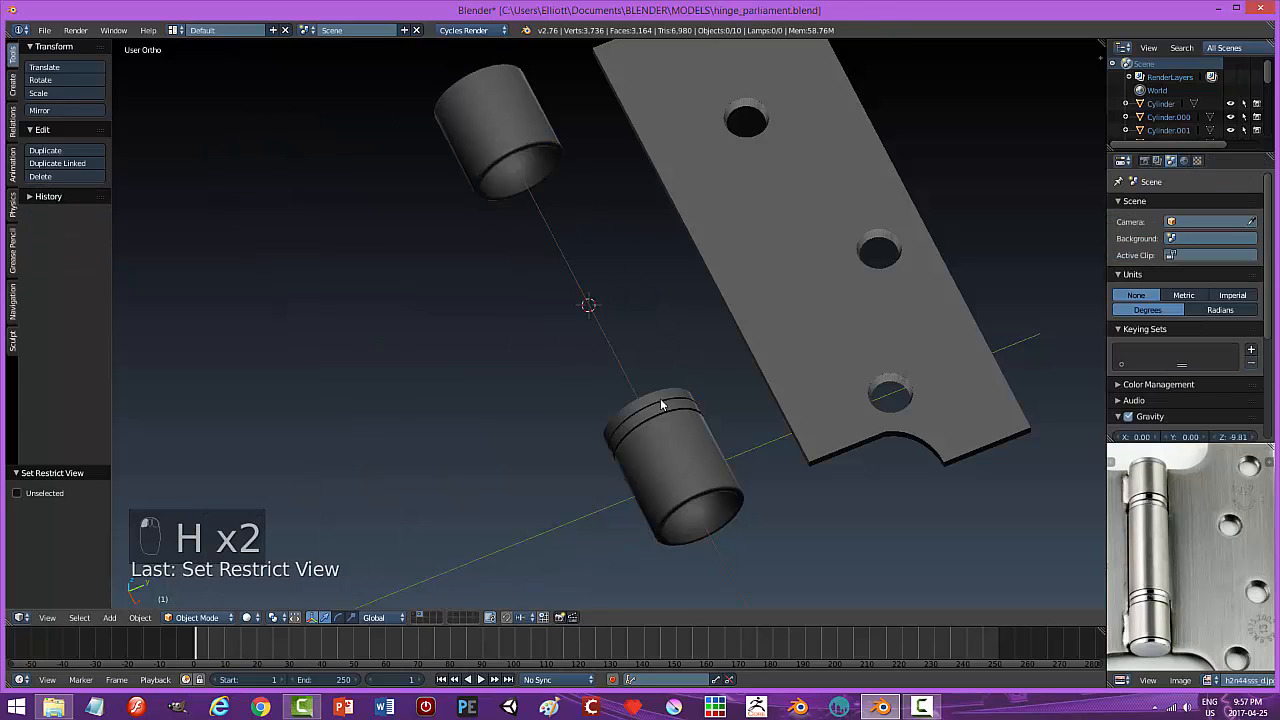
{"action": "right_click", "coordinate": [661, 404]}
{"action": "right_click", "coordinate": [657, 402], "text": "shift"}
{"action": "key", "text": "h"}
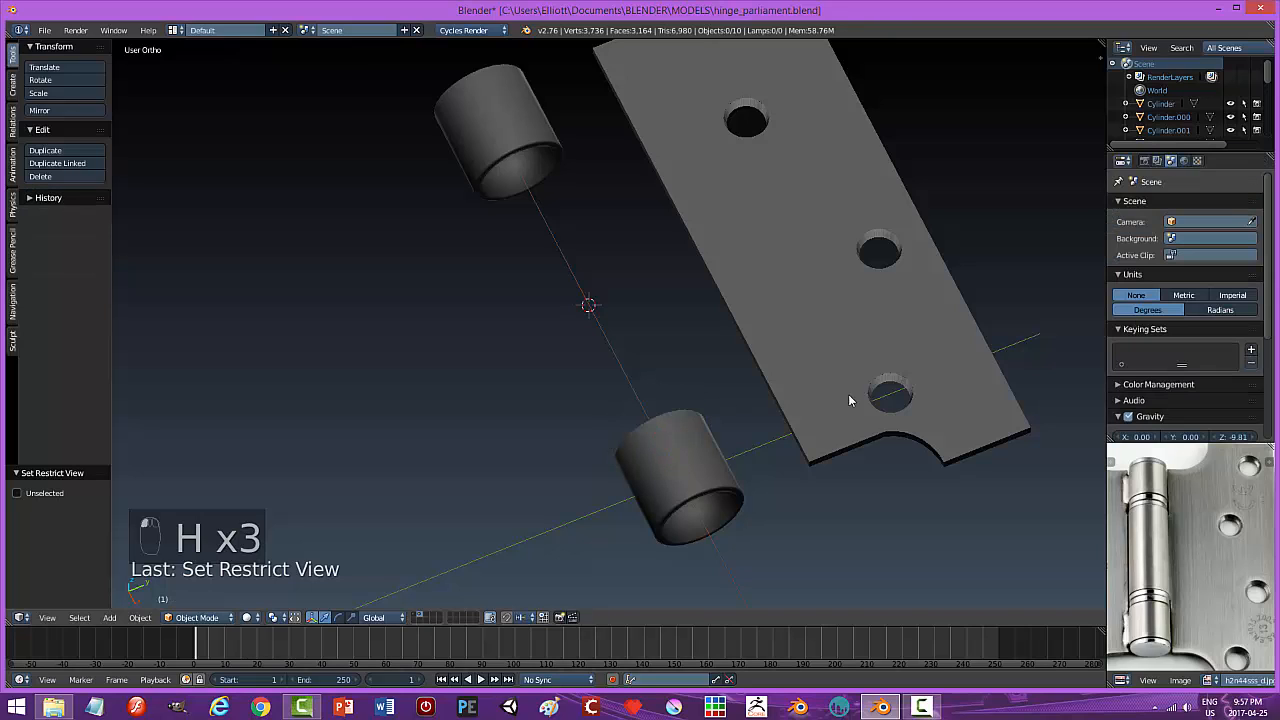
{"action": "middle_click_drag", "start_coordinate": [1134, 610], "coordinate": [1144, 526]}
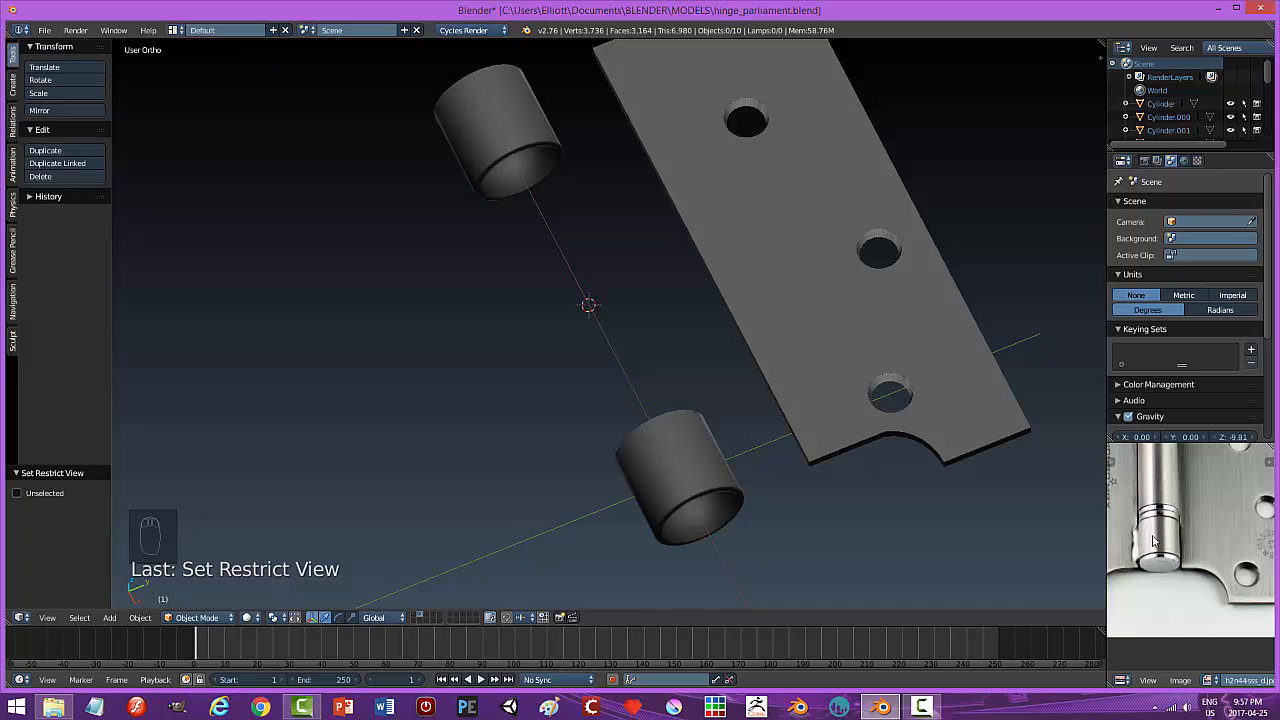
Add four evenly spaced loop cuts across the plate's barrel-side edge in Edit Mode.
{"action": "middle_click_drag", "start_coordinate": [728, 393], "coordinate": [620, 421]}
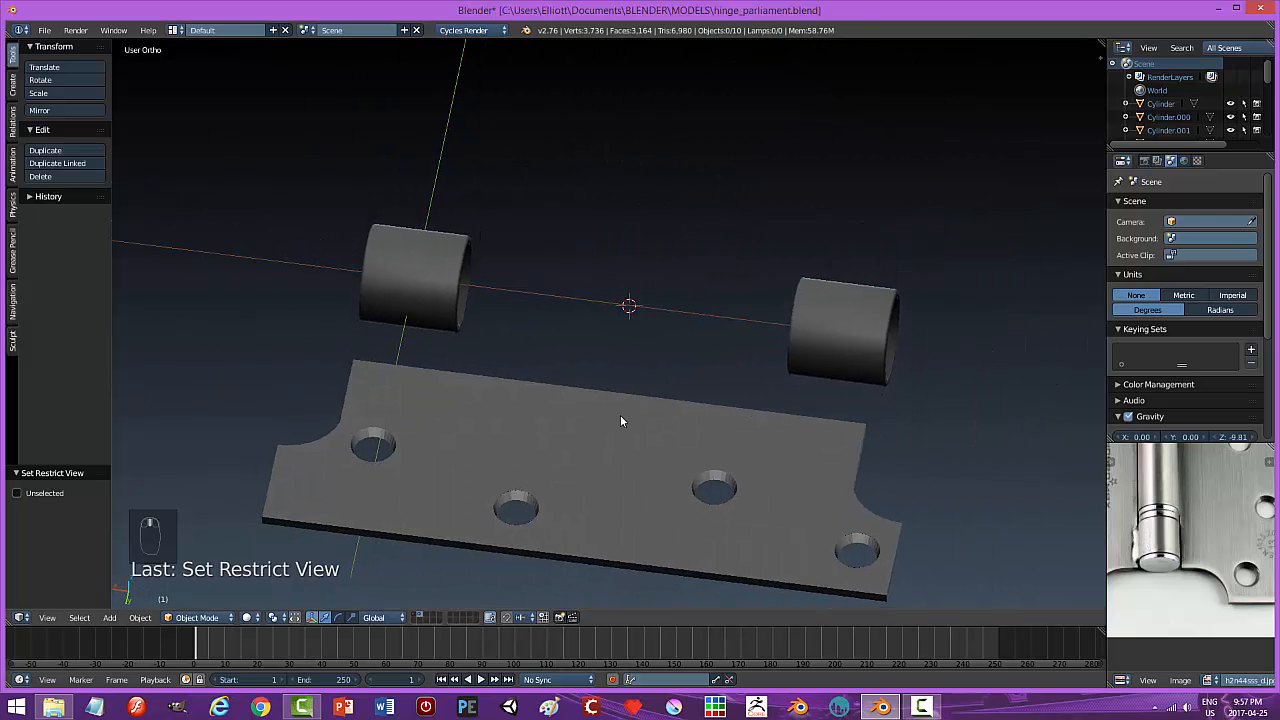
{"action": "right_click", "coordinate": [416, 389]}
{"action": "key", "text": "Tab"}
{"action": "left_click", "coordinate": [795, 386]}
{"action": "middle_click_drag", "start_coordinate": [795, 386], "coordinate": [511, 346]}
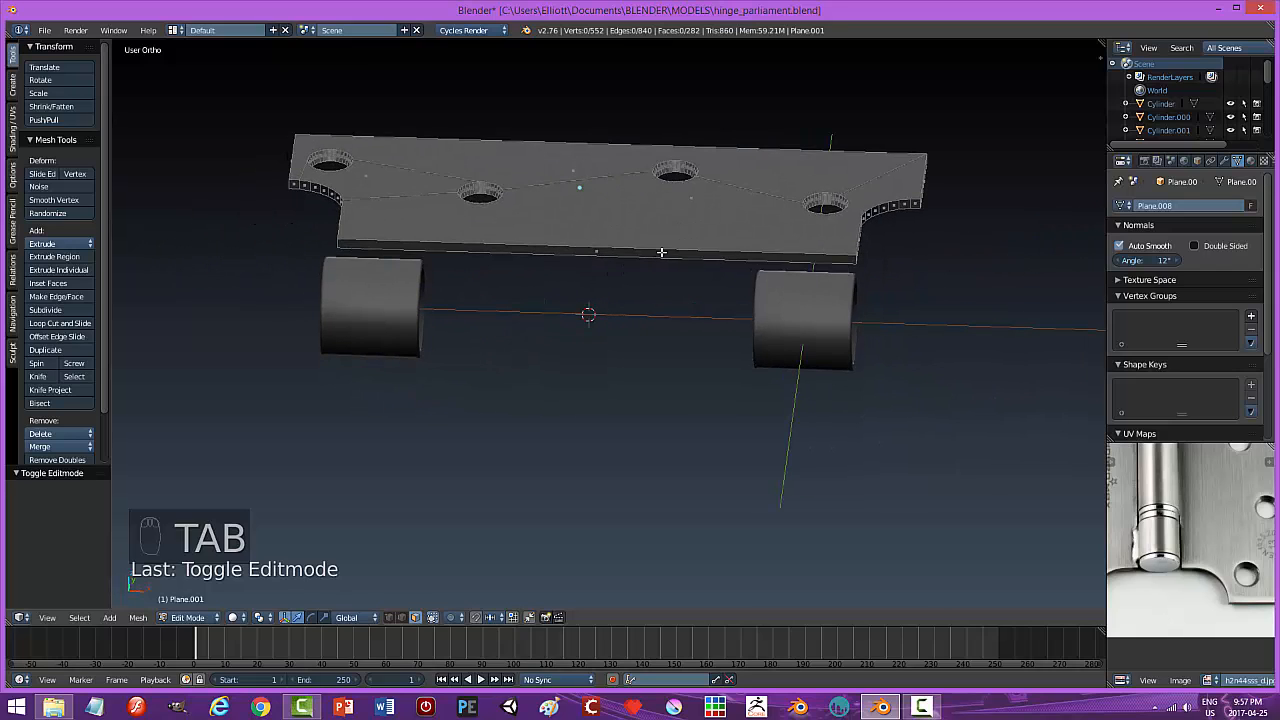
{"action": "key", "text": "ctrl+r"}
{"action": "scroll", "coordinate": [661, 252], "scroll_direction": "up", "scroll_amount": 1}
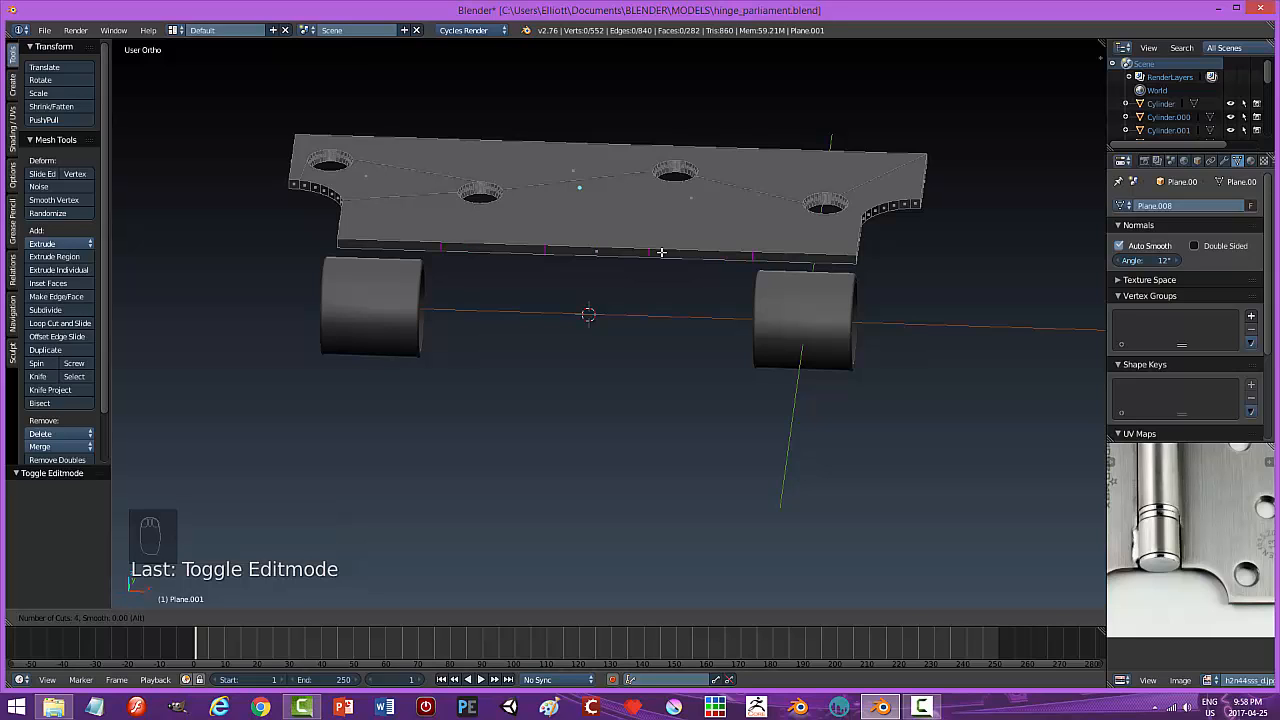
{"action": "left_click", "coordinate": [661, 252]}
{"action": "right_click", "coordinate": [687, 263]}
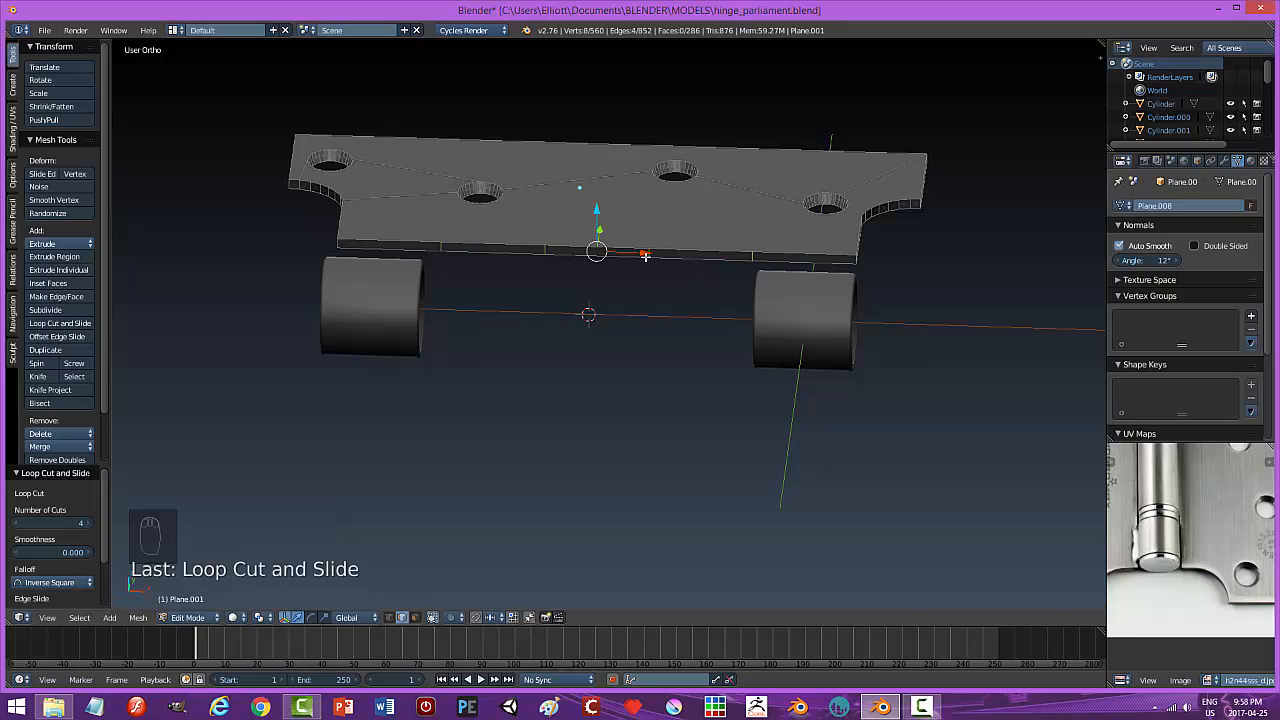
Try moving the two cuts nearest the positive X end outward along X, with the inner one shifted a further 0.666 units.
{"action": "key", "text": "a"}
{"action": "right_click", "coordinate": [649, 252]}
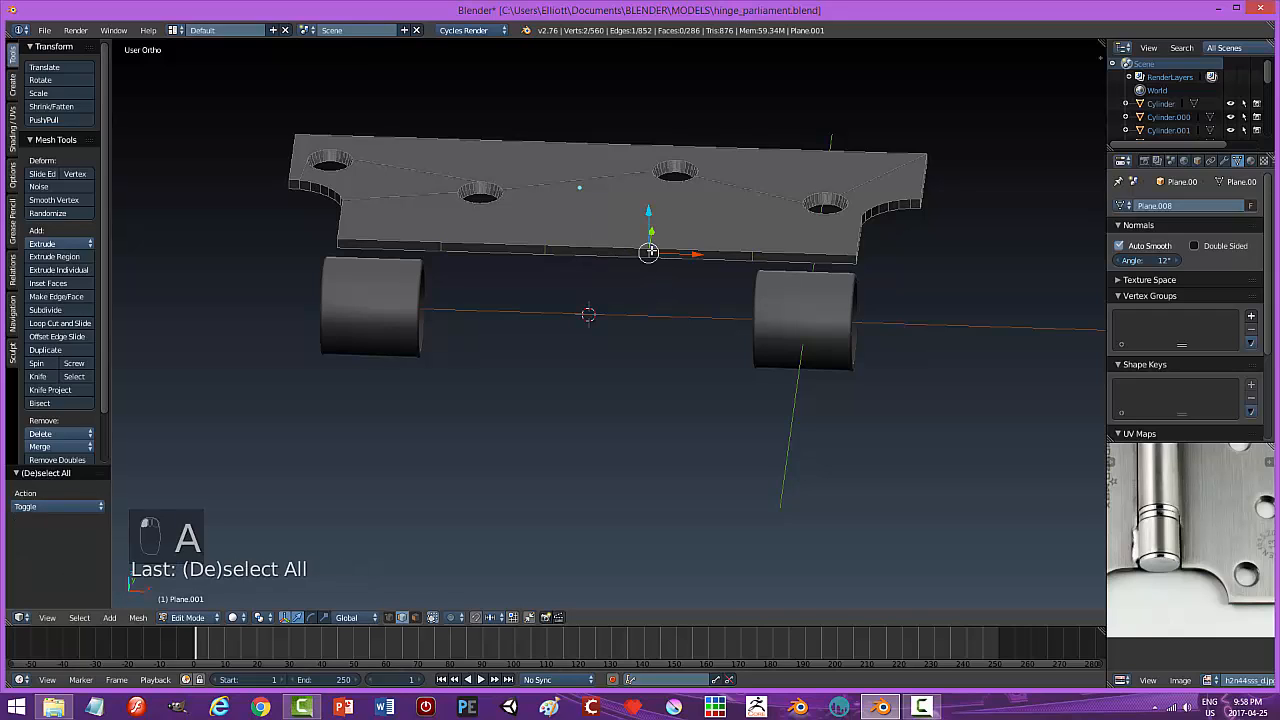
{"action": "right_click", "coordinate": [748, 258], "text": "shift"}
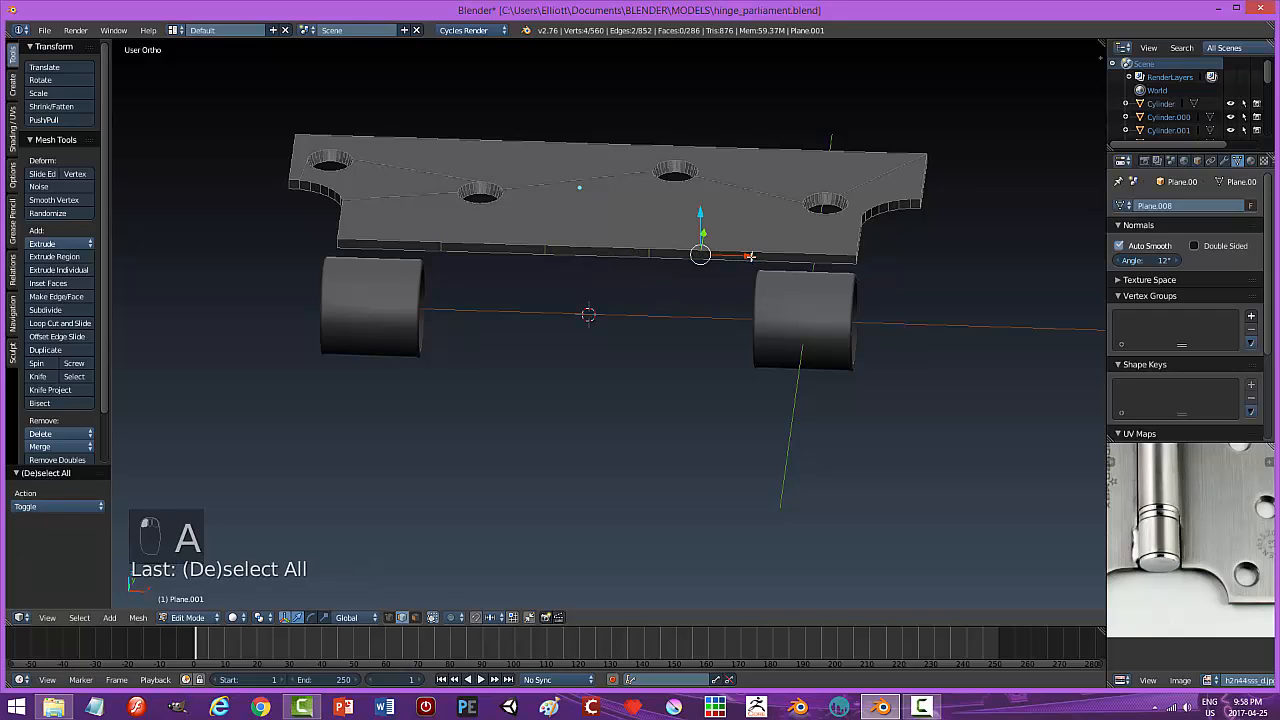
{"action": "left_click_drag", "start_coordinate": [748, 258], "coordinate": [860, 270]}
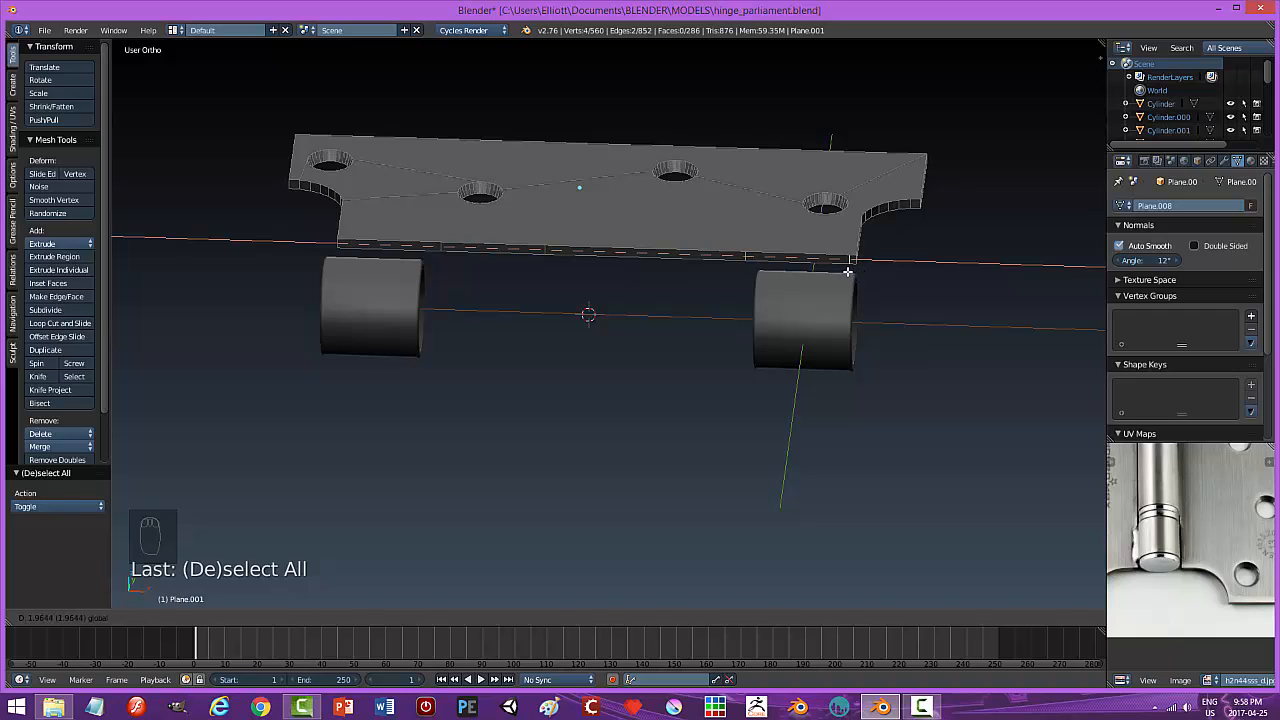
{"action": "left_click_drag", "start_coordinate": [849, 271], "coordinate": [824, 266]}
{"action": "right_click", "coordinate": [748, 256]}
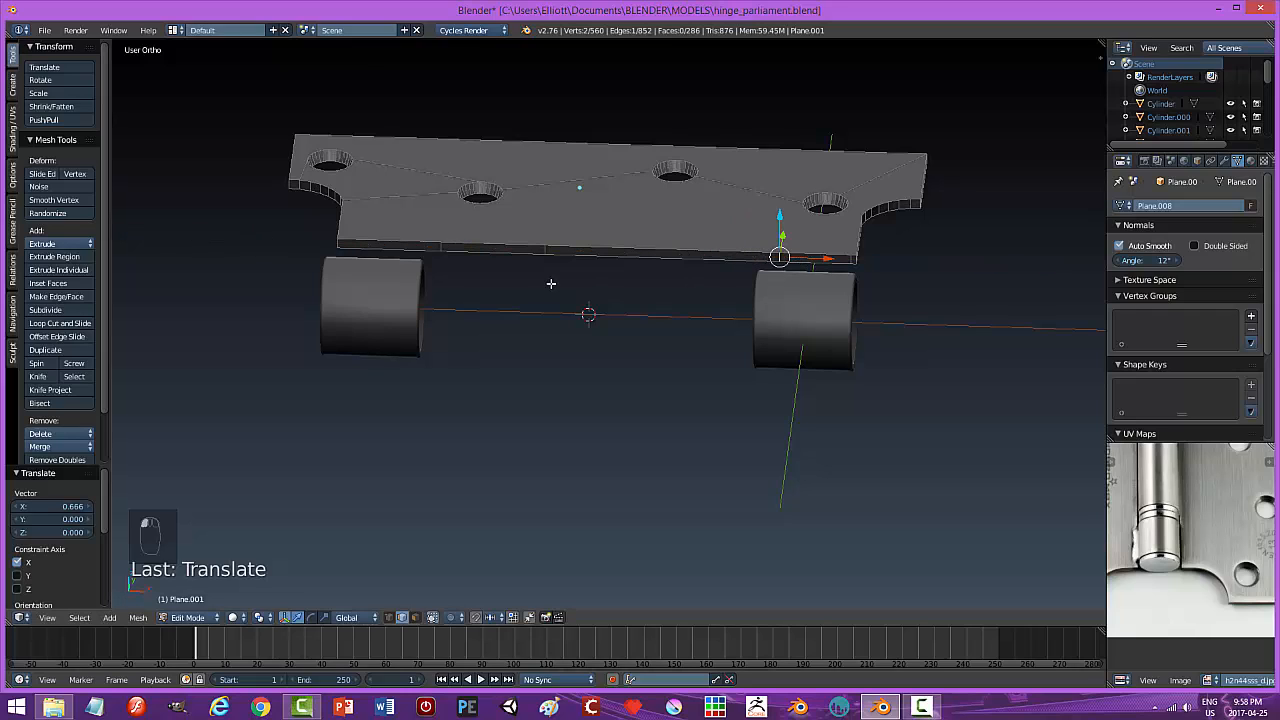
Try moving the remaining two cuts -1.996 units along X, with the inner one shifted a further -0.659 units.
{"action": "right_click", "coordinate": [500, 247], "text": "shift"}
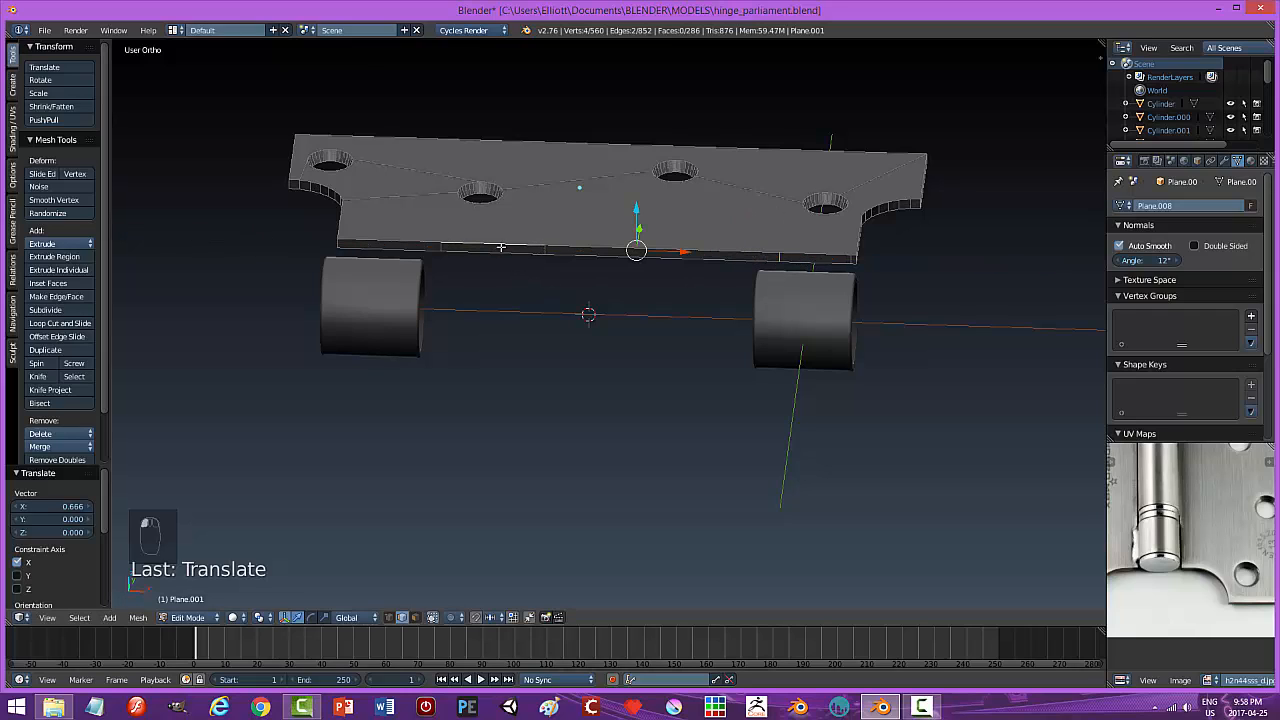
{"action": "right_click", "coordinate": [438, 249]}
{"action": "right_click", "coordinate": [548, 251], "text": "shift"}
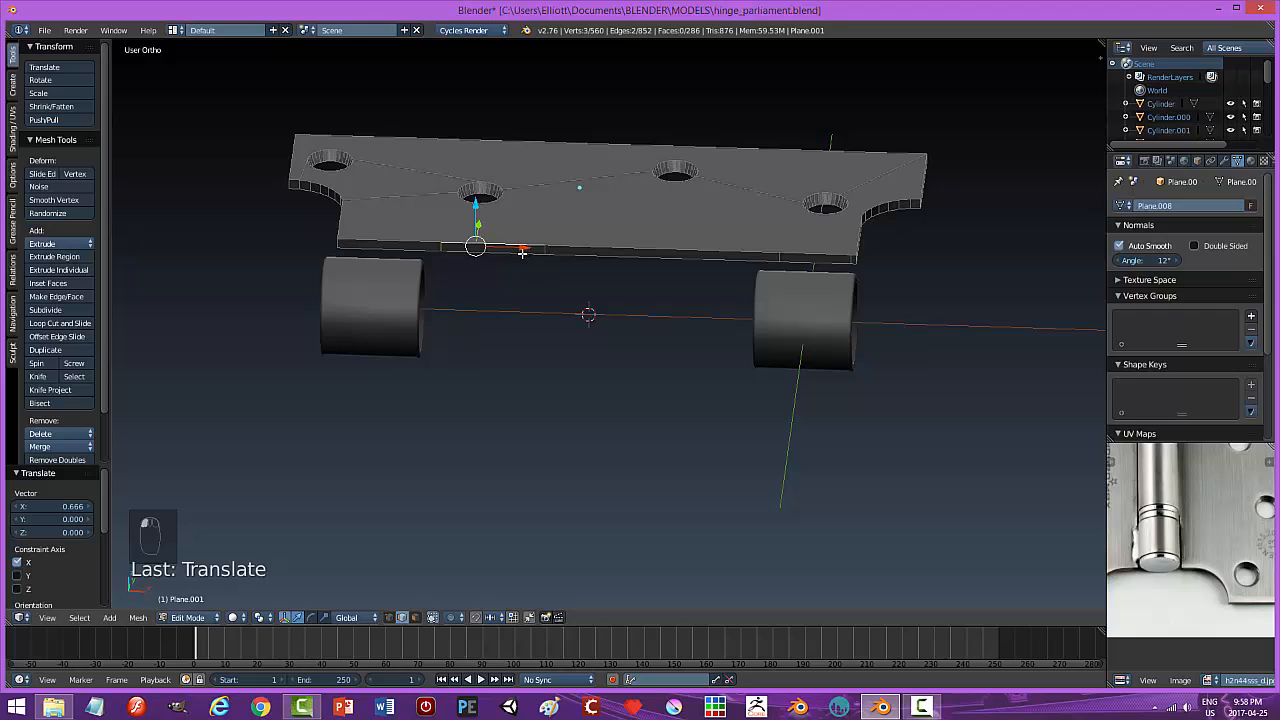
{"action": "left_click", "coordinate": [522, 253], "text": "shift"}
{"action": "key", "text": "a"}
{"action": "scroll", "coordinate": [466, 278], "scroll_direction": "up", "scroll_amount": 1}
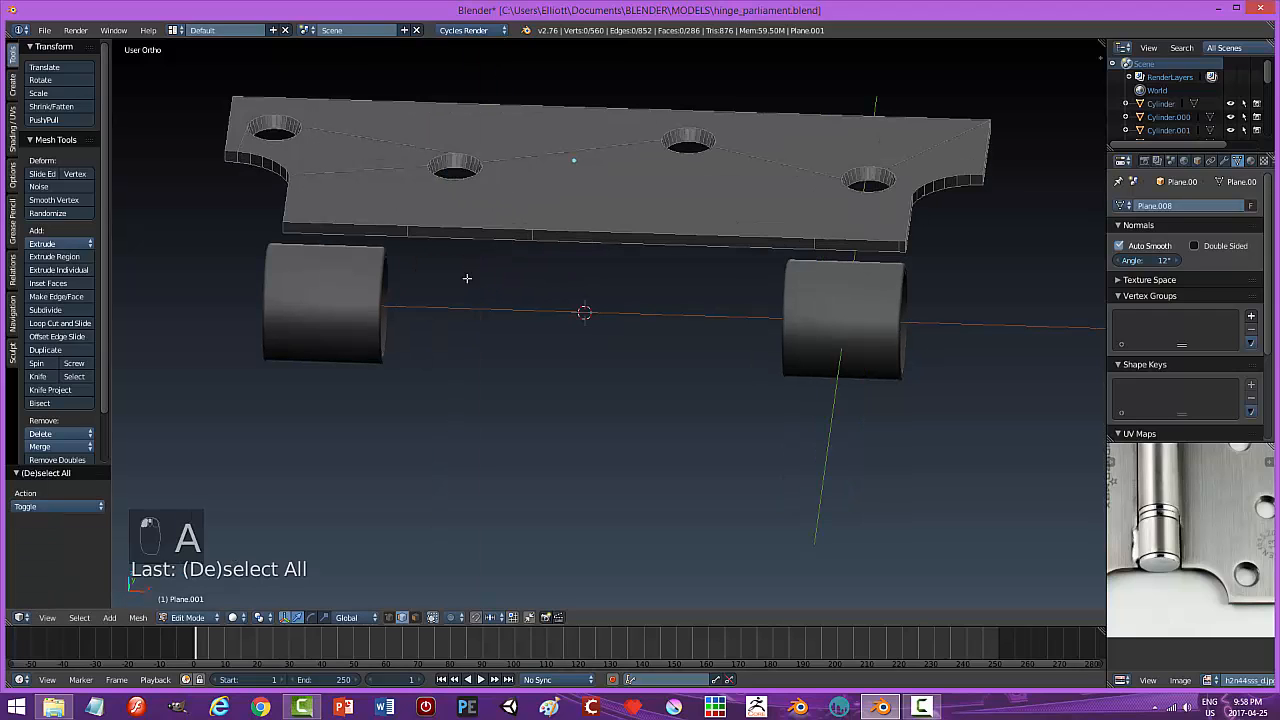
{"action": "right_click", "coordinate": [410, 232]}
{"action": "key", "text": "shift+d"}
{"action": "key", "text": "x"}
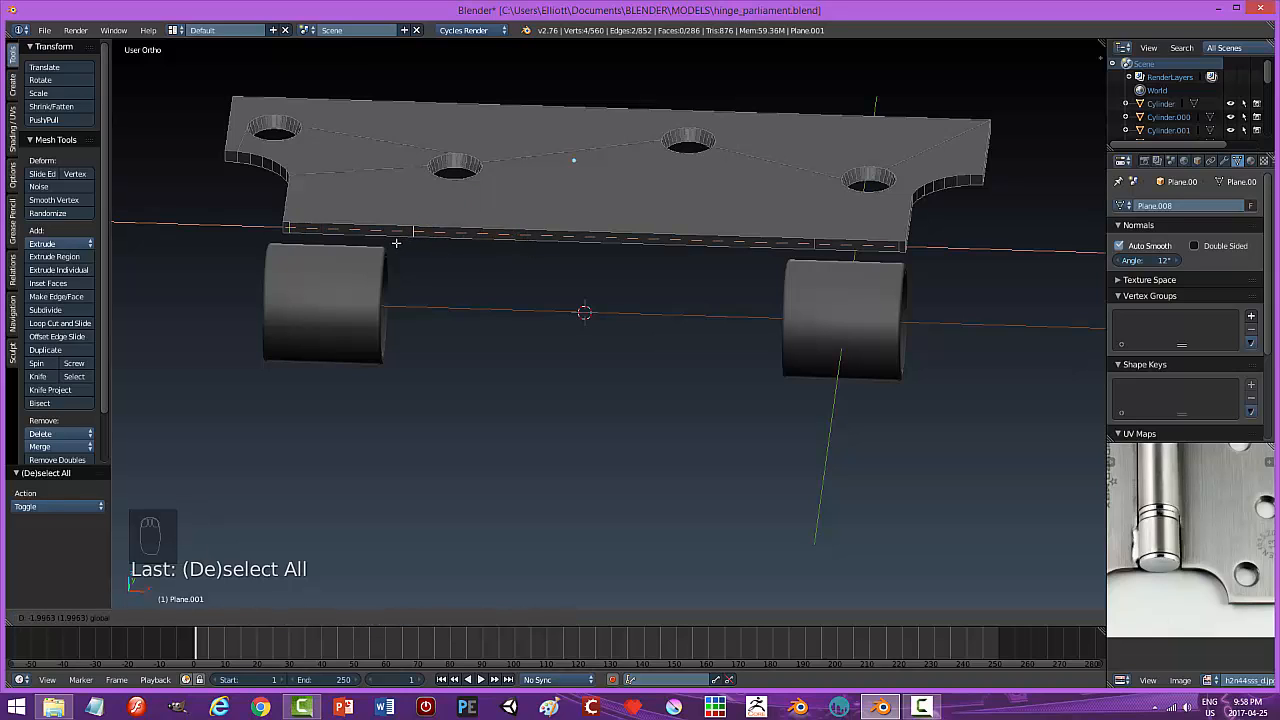
{"action": "left_click", "coordinate": [396, 242]}
{"action": "right_click", "coordinate": [414, 232]}
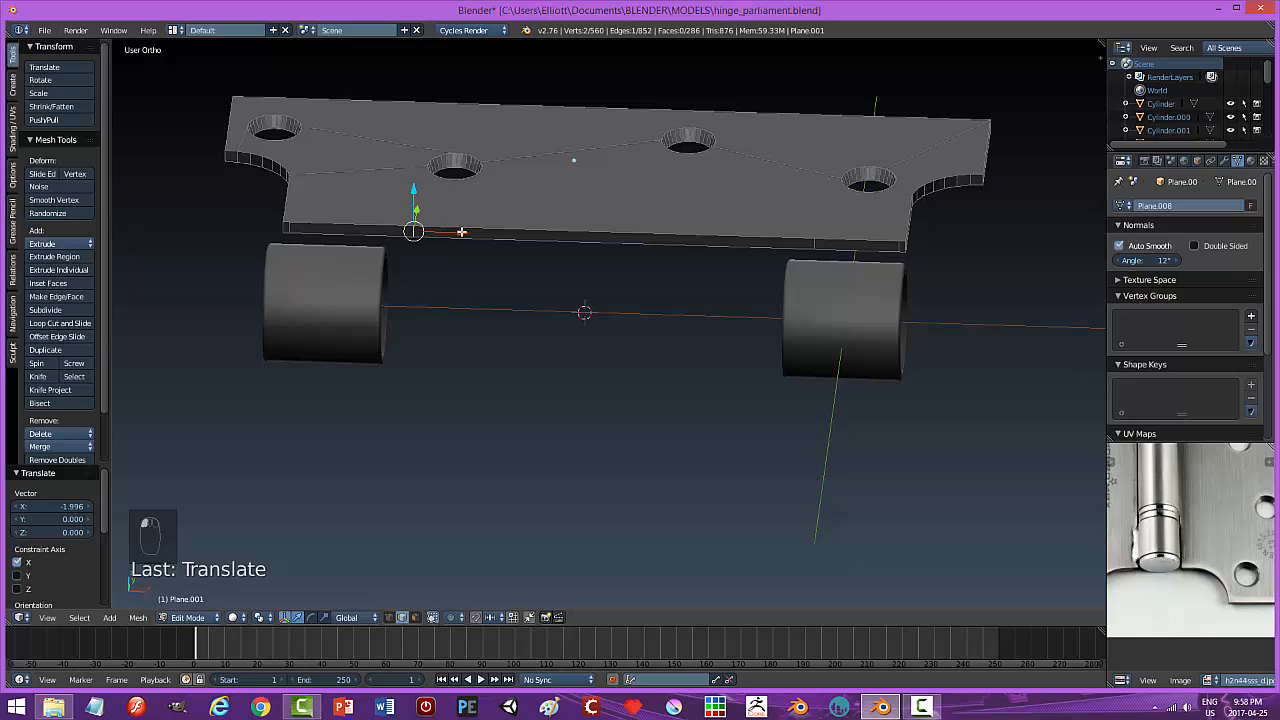
{"action": "left_click_drag", "start_coordinate": [461, 232], "coordinate": [422, 236]}
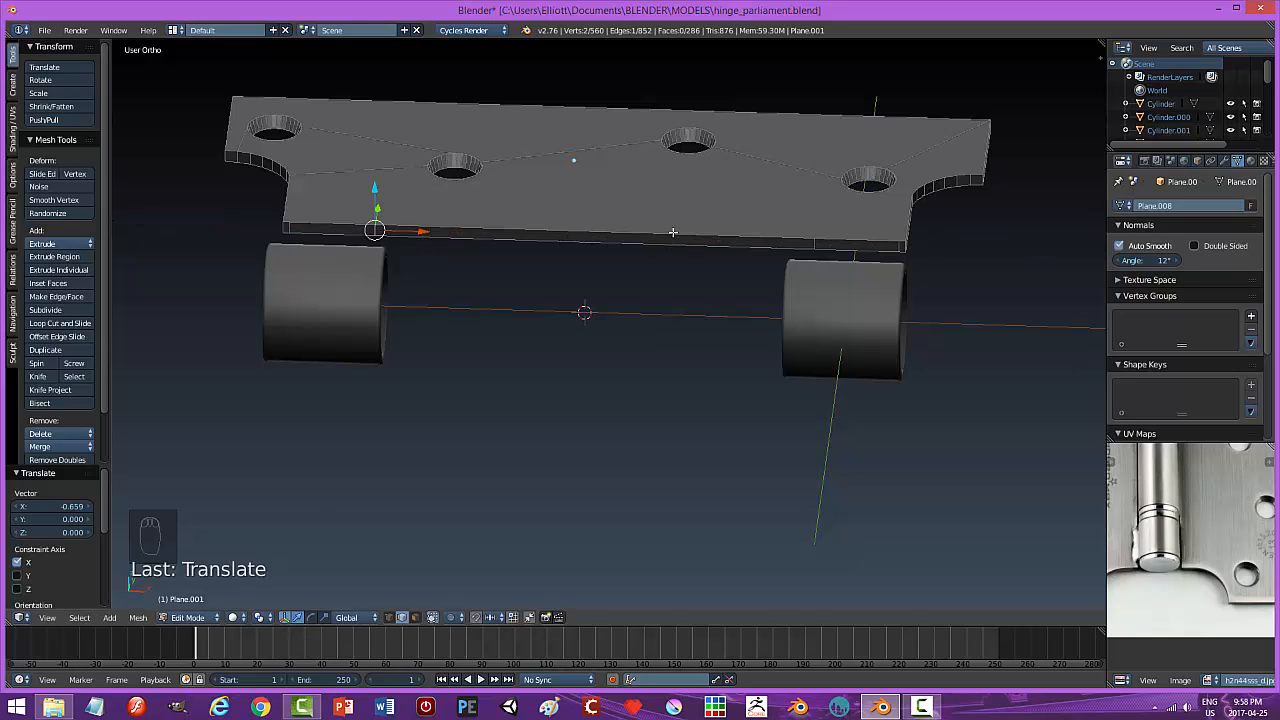
Undo the individual moves of the loop cuts along the plate's barrel-side edge.
{"action": "key", "text": "ctrl+z"}
{"action": "key", "text": "ctrl+z"}
{"action": "key", "text": "ctrl+z"}
{"action": "key", "text": "ctrl+z"}
{"action": "key", "text": "ctrl+z"}
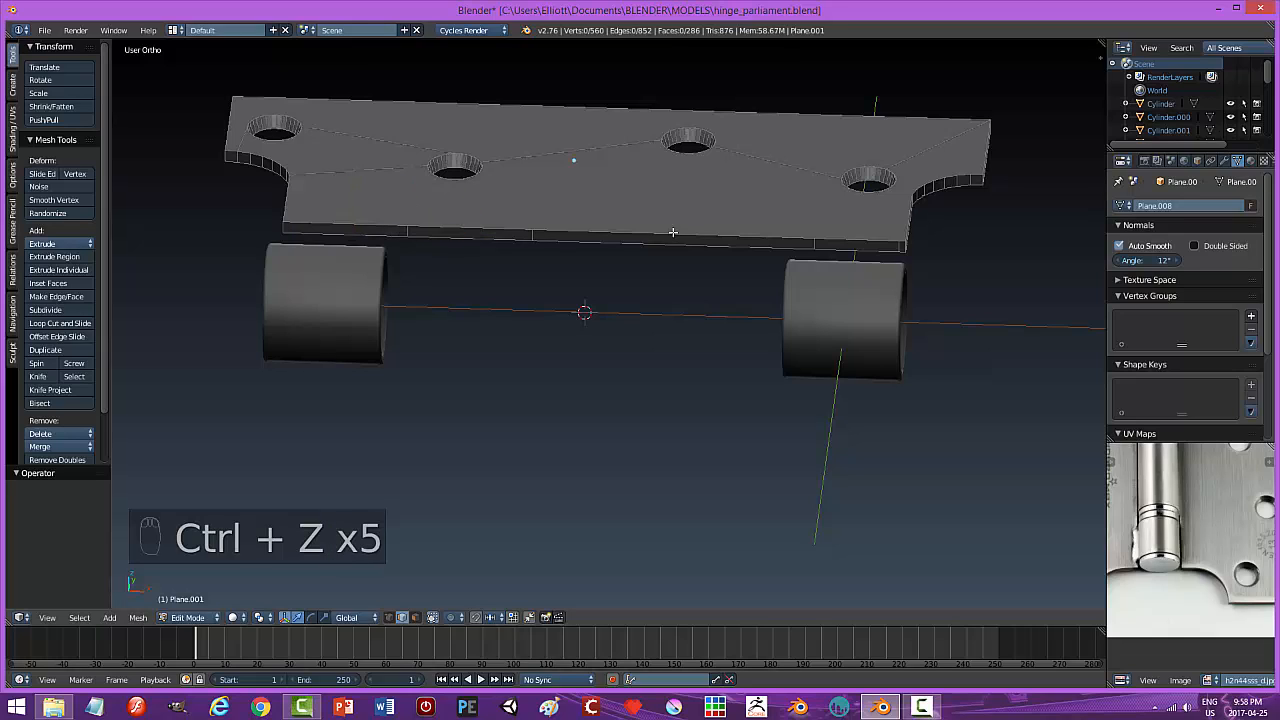
{"action": "key", "text": "ctrl+z"}
{"action": "key", "text": "ctrl+z"}
{"action": "key", "text": "ctrl+z"}
{"action": "key", "text": "ctrl+z"}
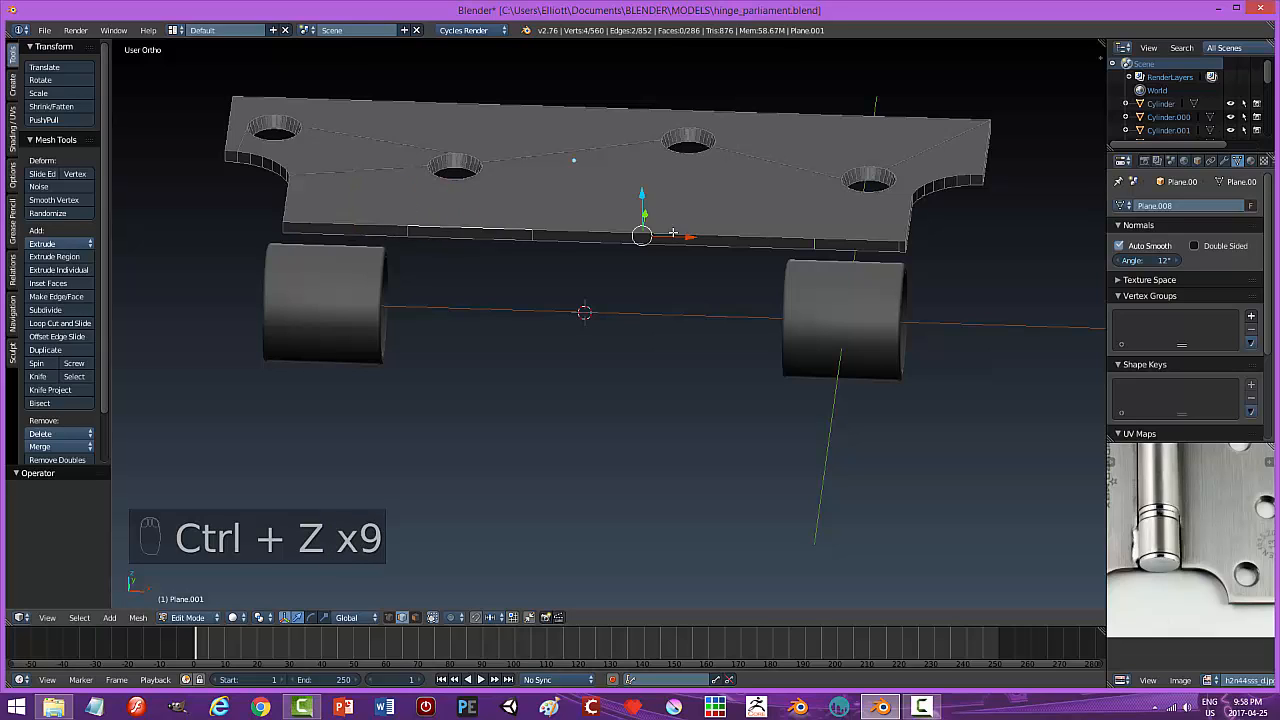
{"action": "key", "text": "ctrl+z"}
{"action": "key", "text": "ctrl+z"}
{"action": "key", "text": "ctrl+z"}
{"action": "key", "text": "ctrl+z"}
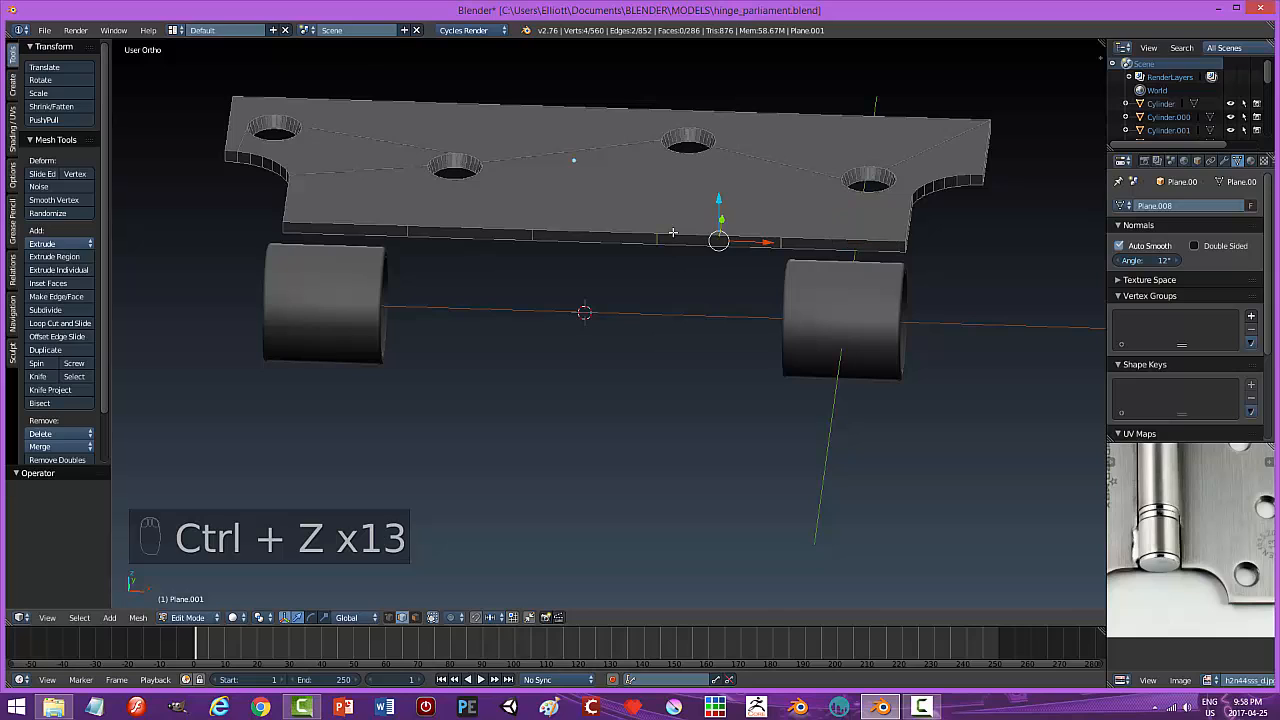
Spread the two outermost cut edges symmetrically toward the plate's corners by scaling them 1.635 along X.
{"action": "left_click", "coordinate": [410, 230]}
{"action": "left_click", "coordinate": [779, 244], "text": "shift"}
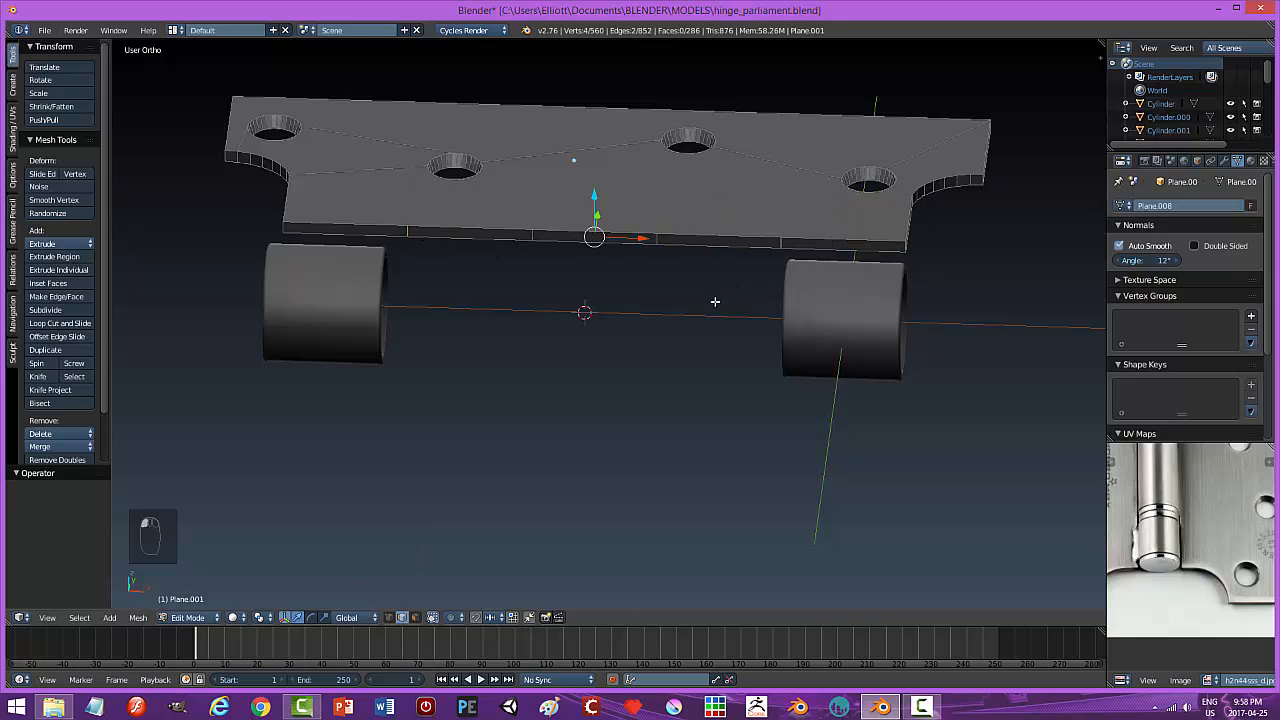
{"action": "middle_click_drag", "start_coordinate": [715, 301], "coordinate": [722, 307]}
{"action": "key", "text": "s"}
{"action": "key", "text": "x"}
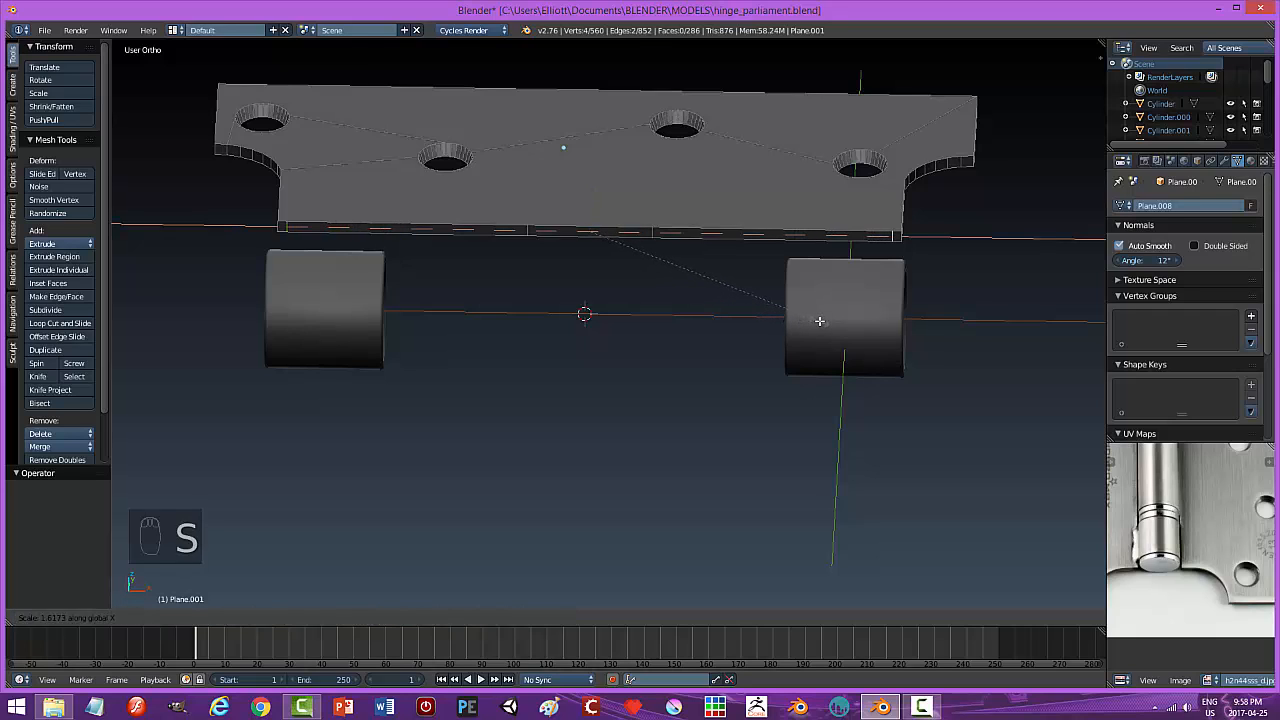
{"action": "left_click", "coordinate": [820, 320]}
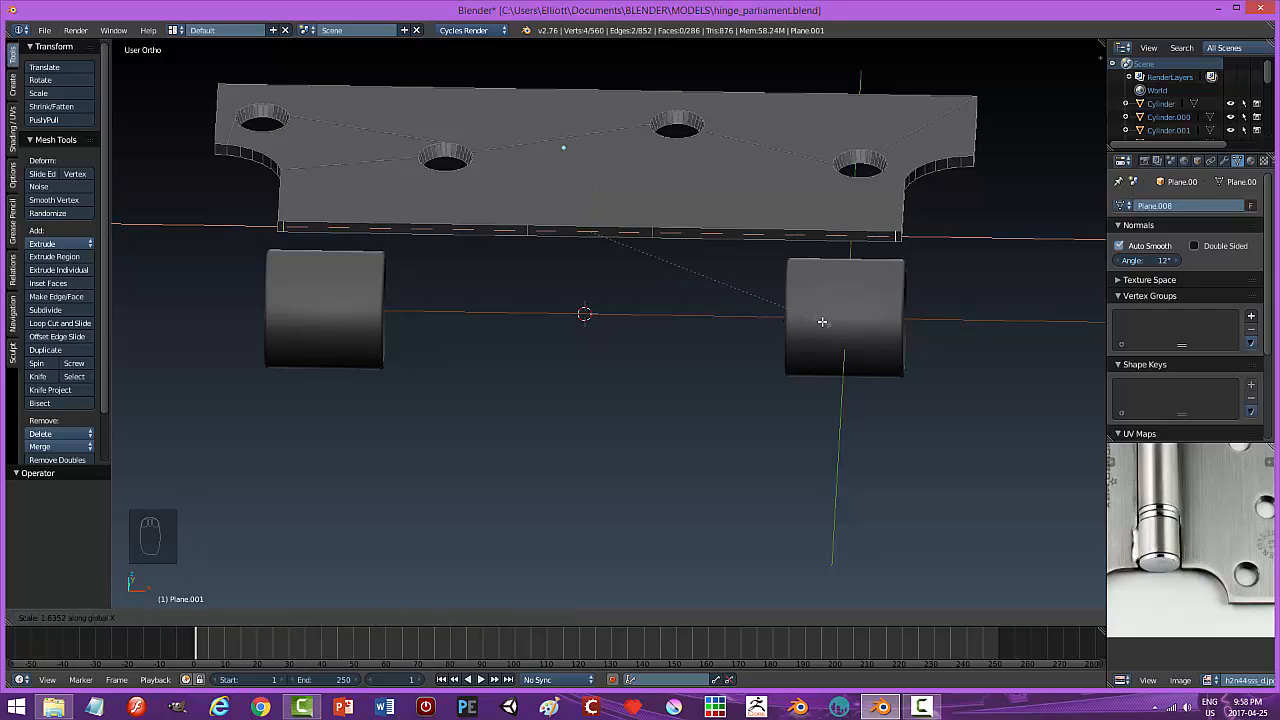
Scale the two inner cut edges apart along X, toward the inner ends of the two barrel sections.
{"action": "right_click", "coordinate": [519, 230]}
{"action": "right_click", "coordinate": [528, 230]}
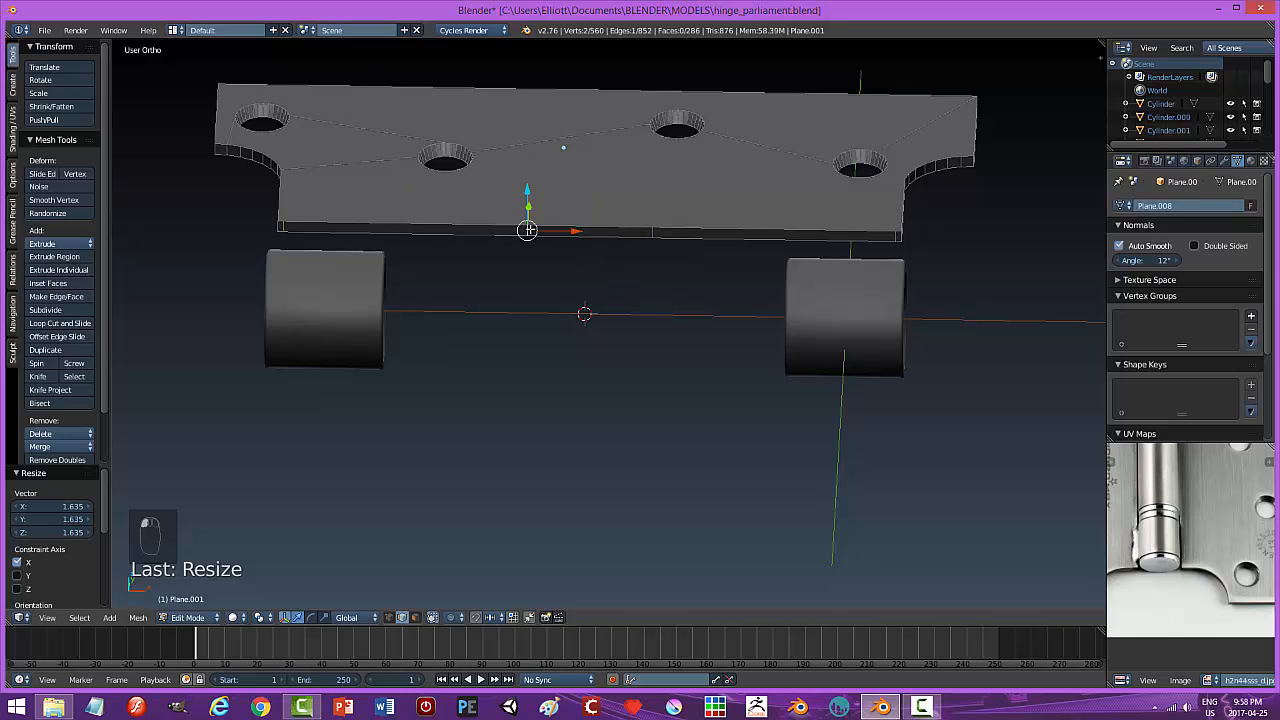
{"action": "right_click", "coordinate": [651, 234], "text": "shift"}
{"action": "key", "text": "s"}
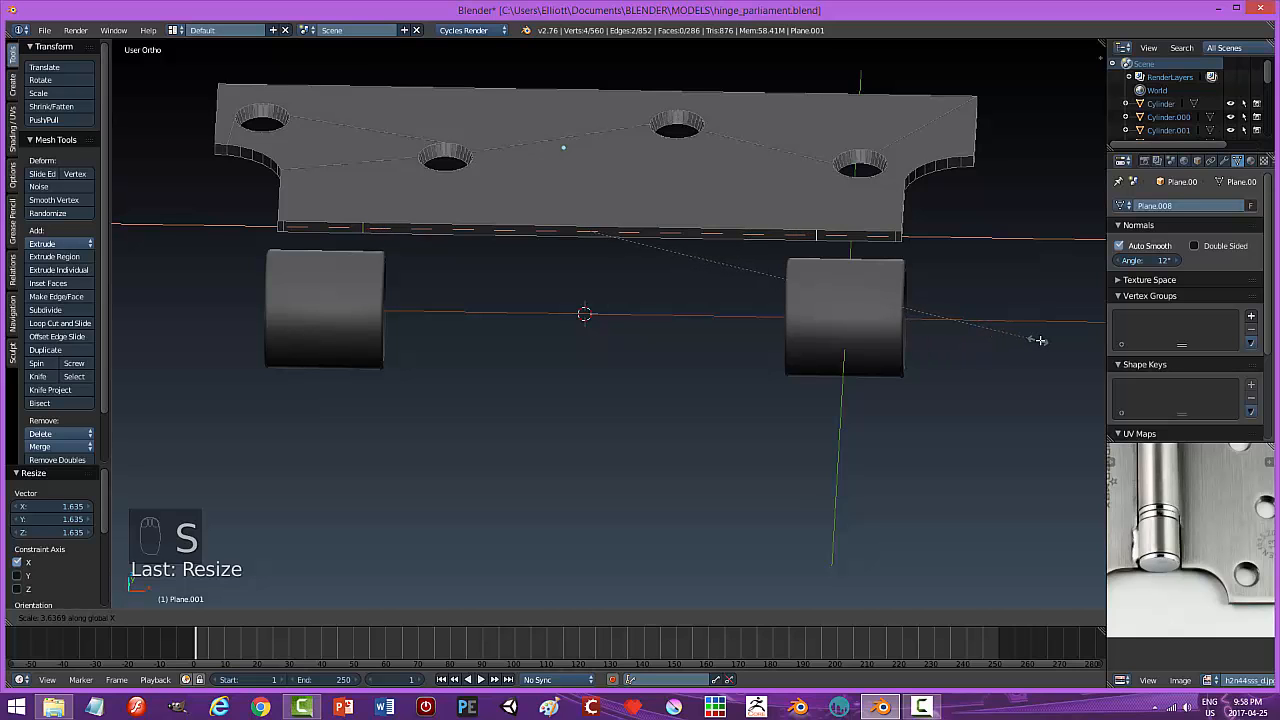
{"action": "left_click", "coordinate": [966, 329]}
Return to Object Mode and move the plate -1.371 units along Y, back against the barrel's end sections.
{"action": "middle_click_drag", "start_coordinate": [966, 329], "coordinate": [916, 363]}
{"action": "key", "text": "a"}
{"action": "key", "text": "Tab"}
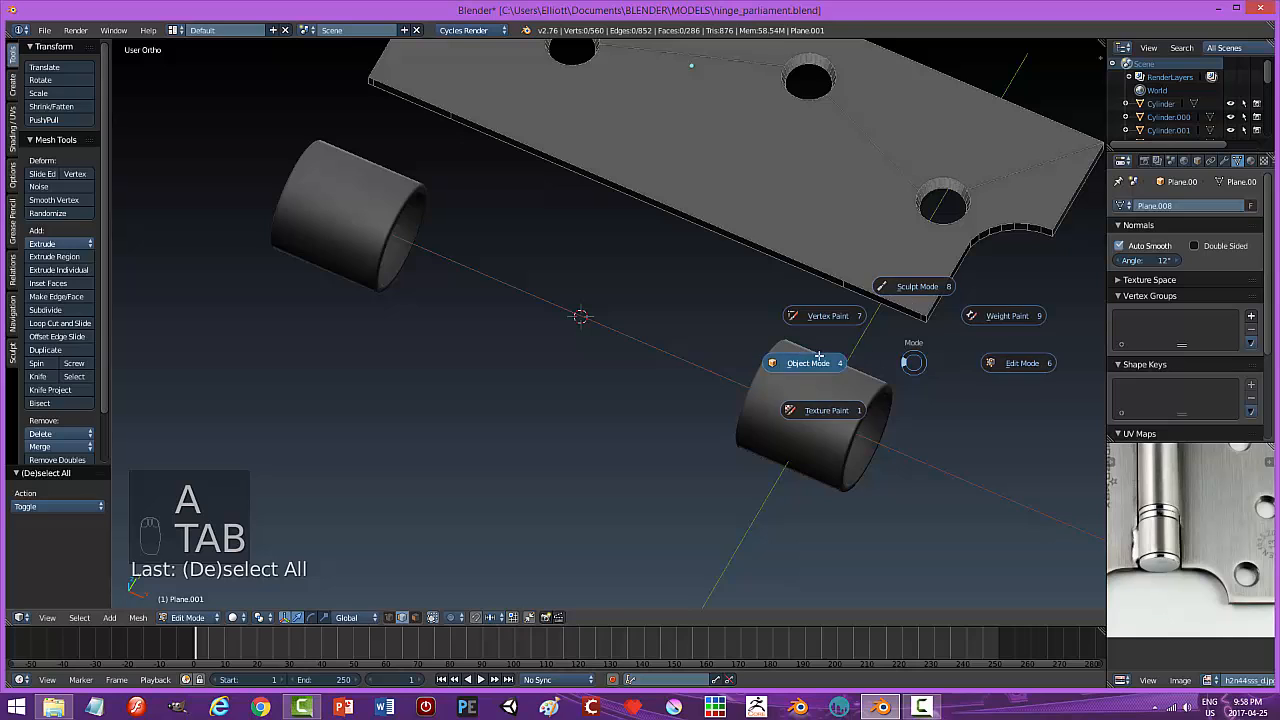
{"action": "scroll", "coordinate": [752, 149], "scroll_direction": "down", "scroll_amount": 1}
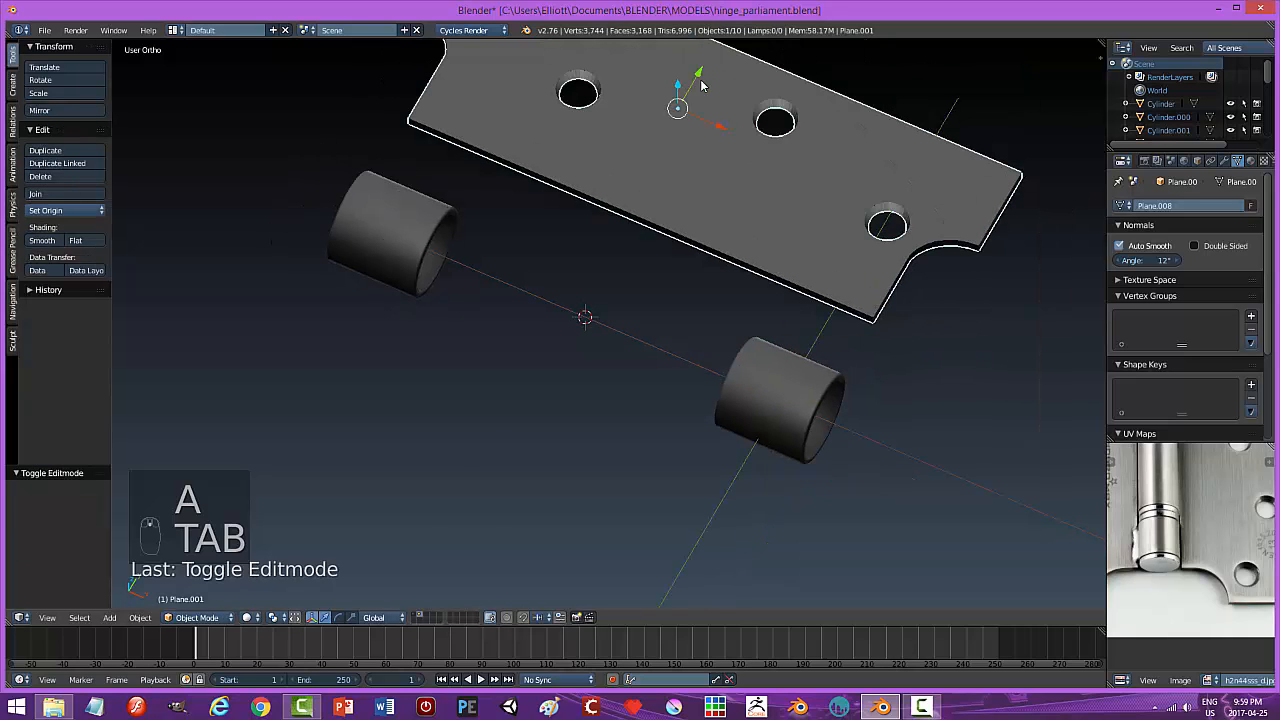
{"action": "left_click_drag", "start_coordinate": [698, 75], "coordinate": [668, 132]}
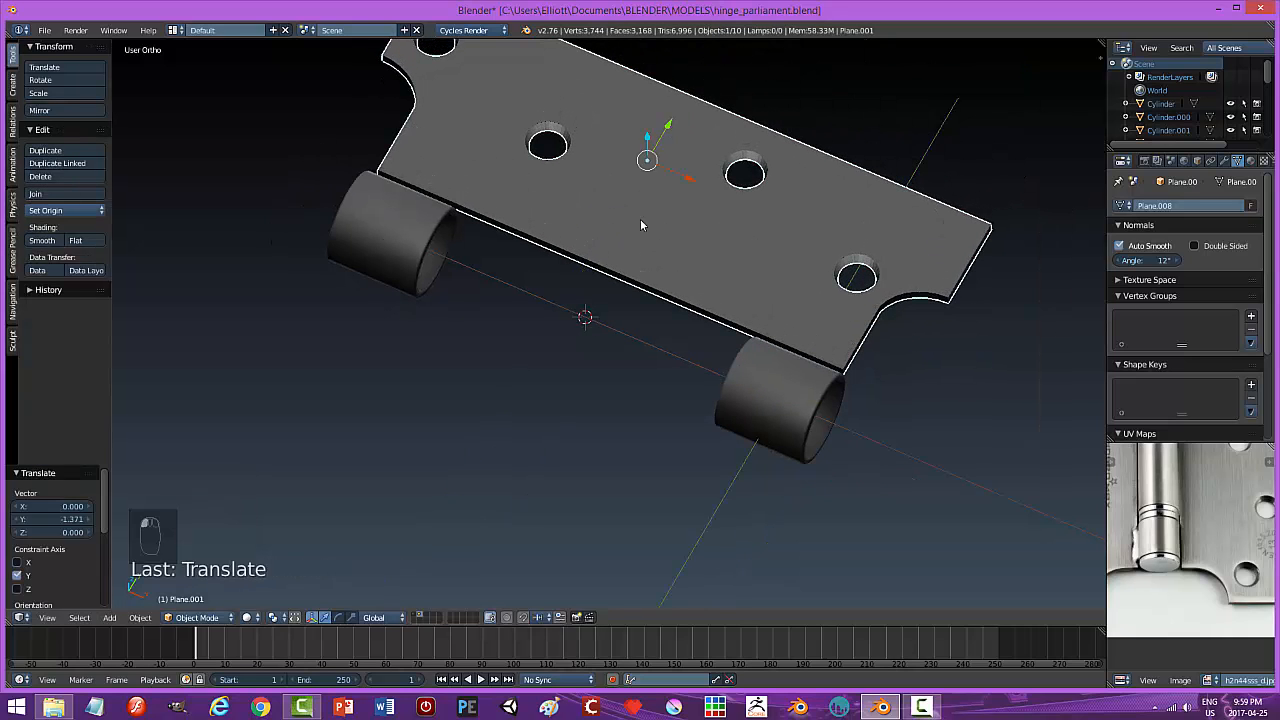
In Edit Mode, scale the plate's two inner cut edges slightly closer together along X, by about 0.97.
{"action": "middle_click_drag", "start_coordinate": [640, 219], "coordinate": [640, 302]}
{"action": "key", "text": "Tab"}
{"action": "left_click", "coordinate": [736, 308]}
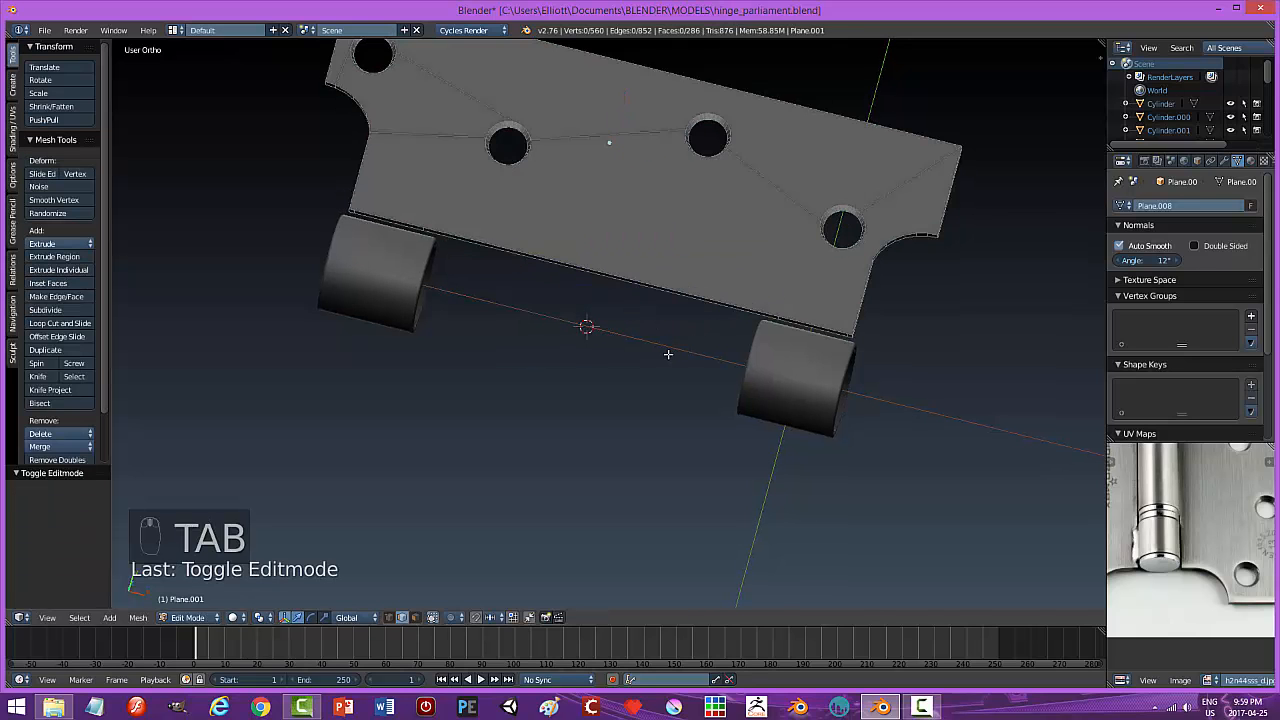
{"action": "middle_click_drag", "start_coordinate": [668, 354], "coordinate": [690, 354]}
{"action": "scroll", "coordinate": [450, 316], "scroll_direction": "up", "scroll_amount": 2}
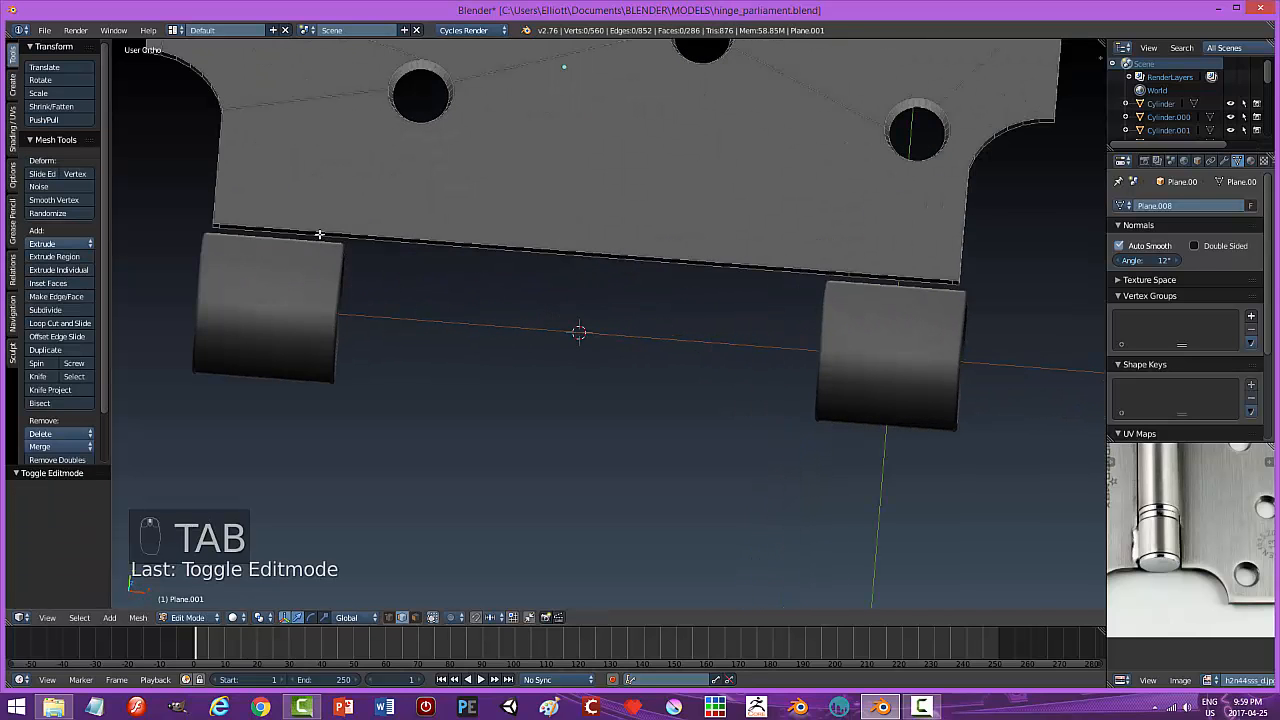
{"action": "right_click", "coordinate": [319, 234]}
{"action": "scroll", "coordinate": [405, 270], "scroll_direction": "up", "scroll_amount": 2}
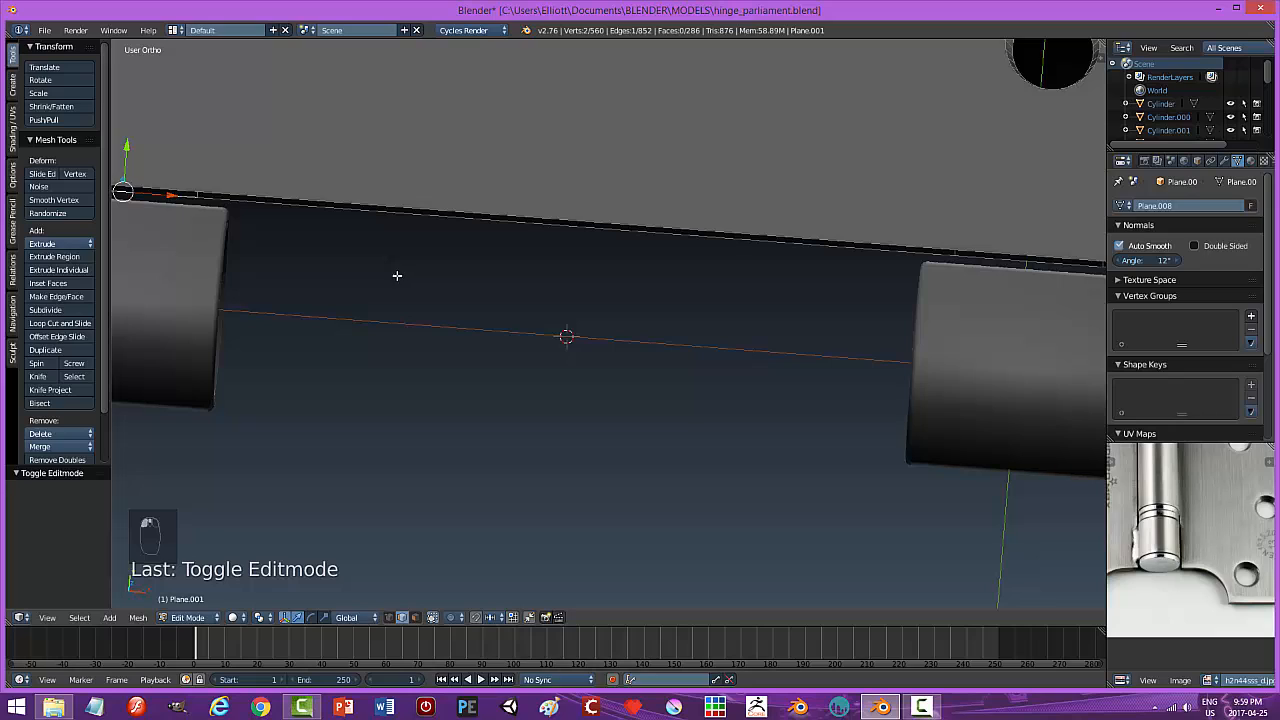
{"action": "key", "text": "a"}
{"action": "right_click", "coordinate": [199, 193]}
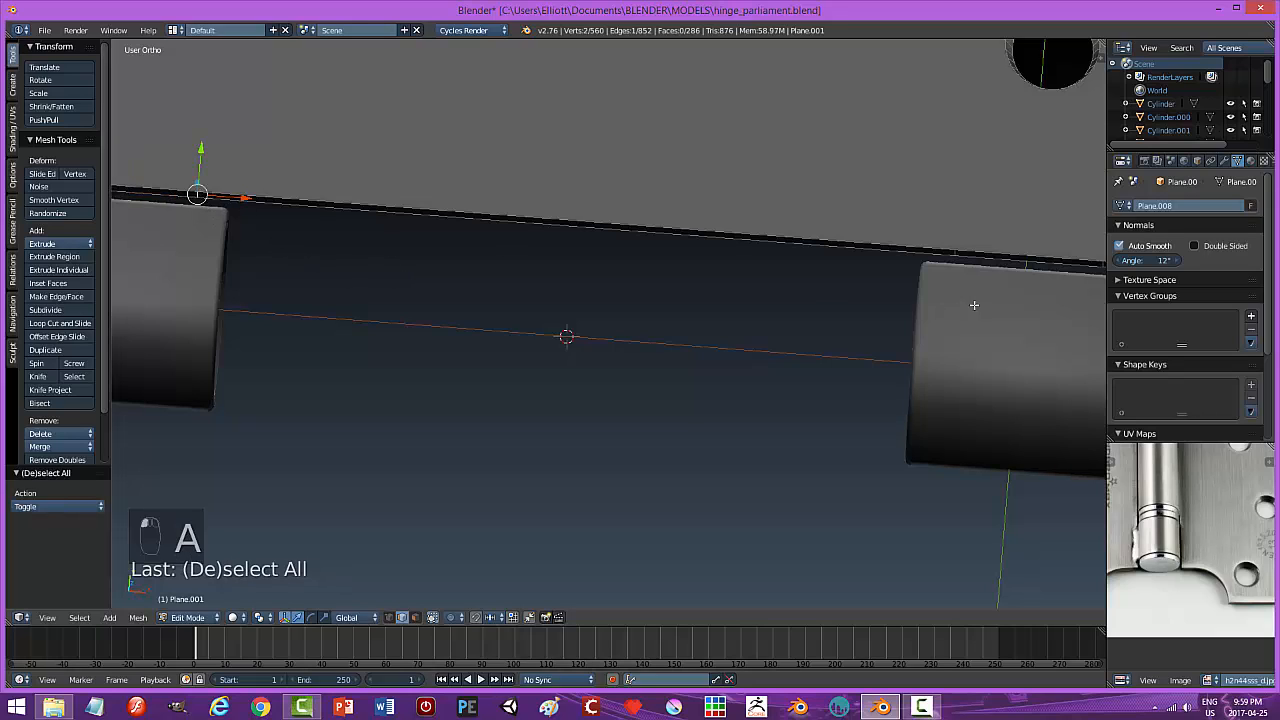
{"action": "right_click", "coordinate": [958, 257], "text": "shift"}
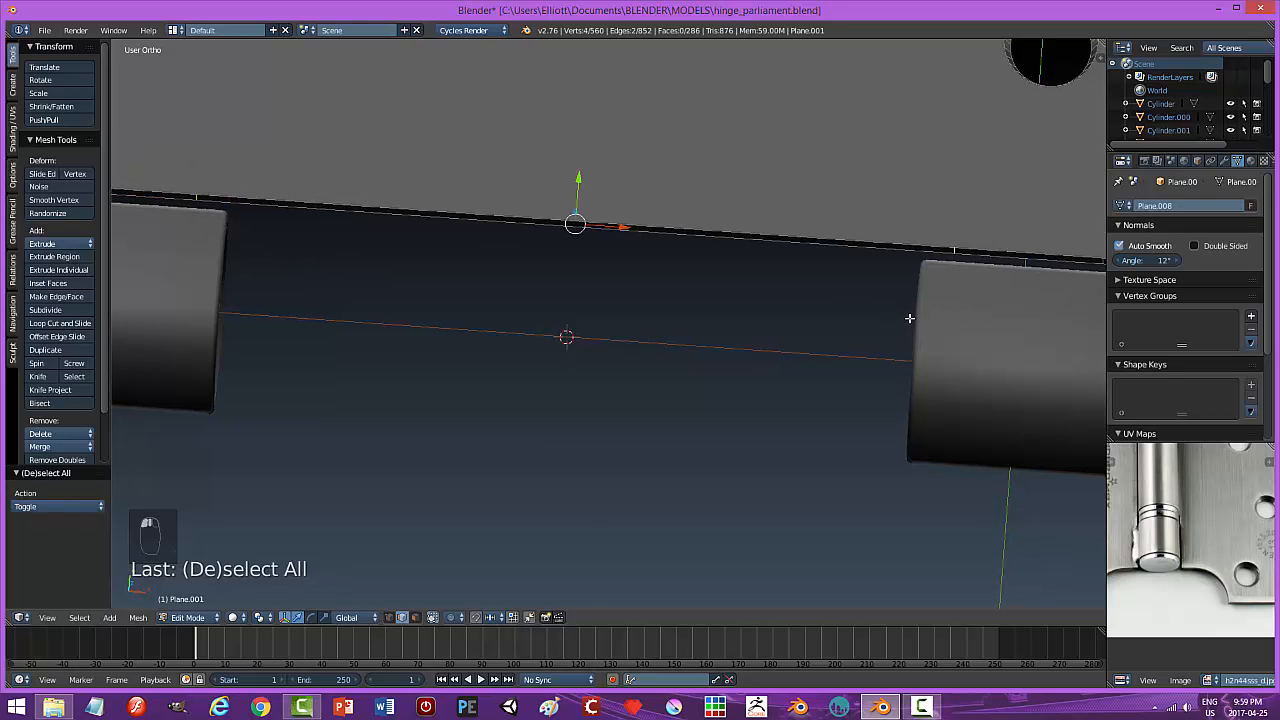
{"action": "key", "text": "KP_7"}
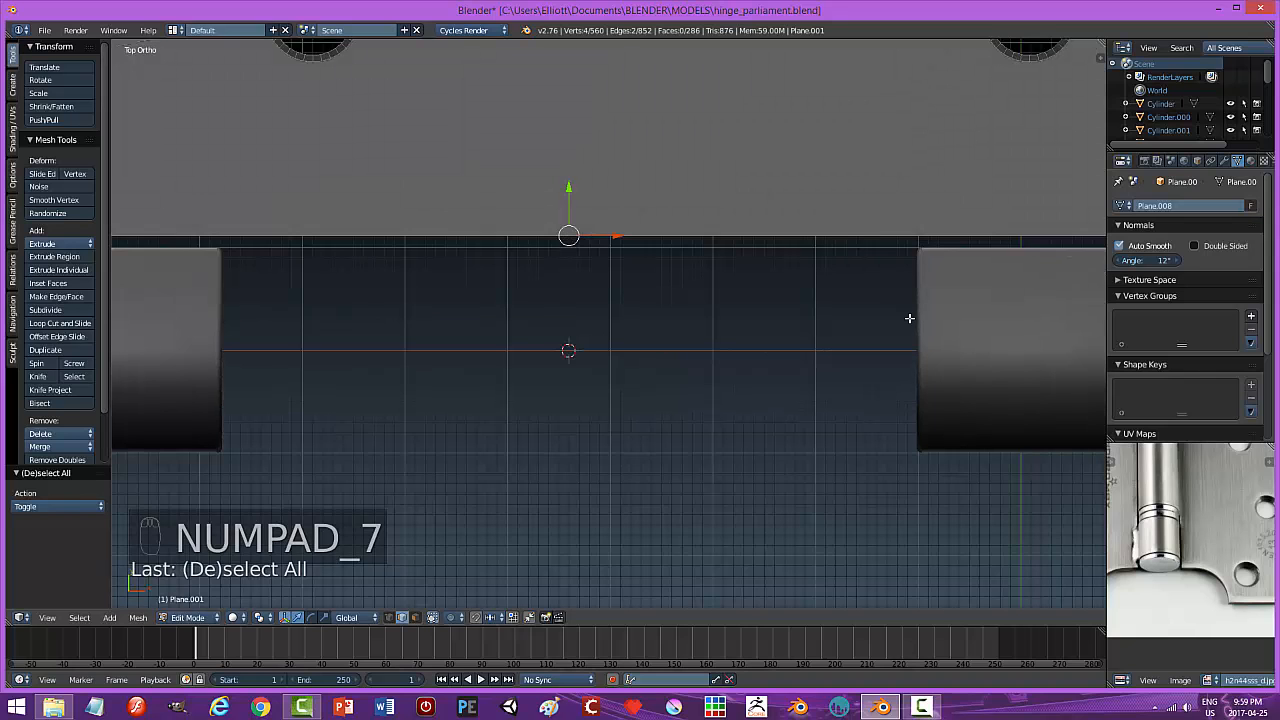
{"action": "key", "text": "z"}
{"action": "left_click", "coordinate": [962, 318]}
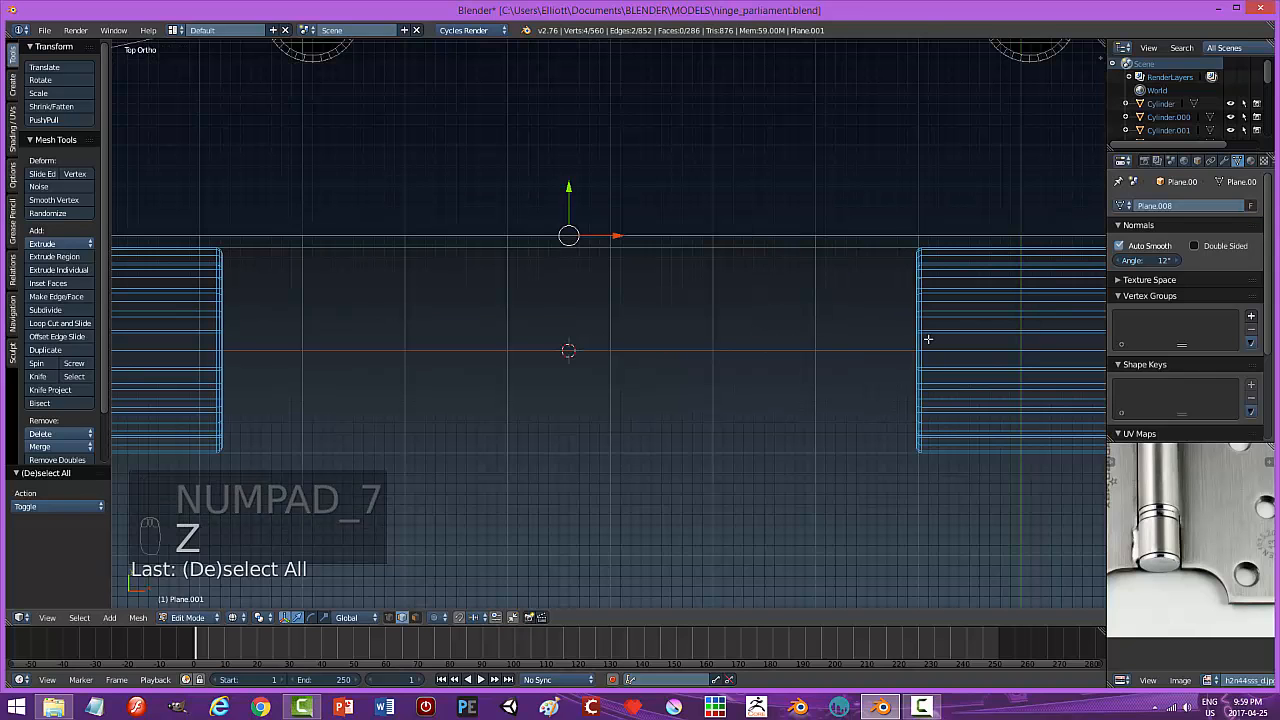
{"action": "scroll", "coordinate": [928, 339], "scroll_direction": "down", "scroll_amount": 1}
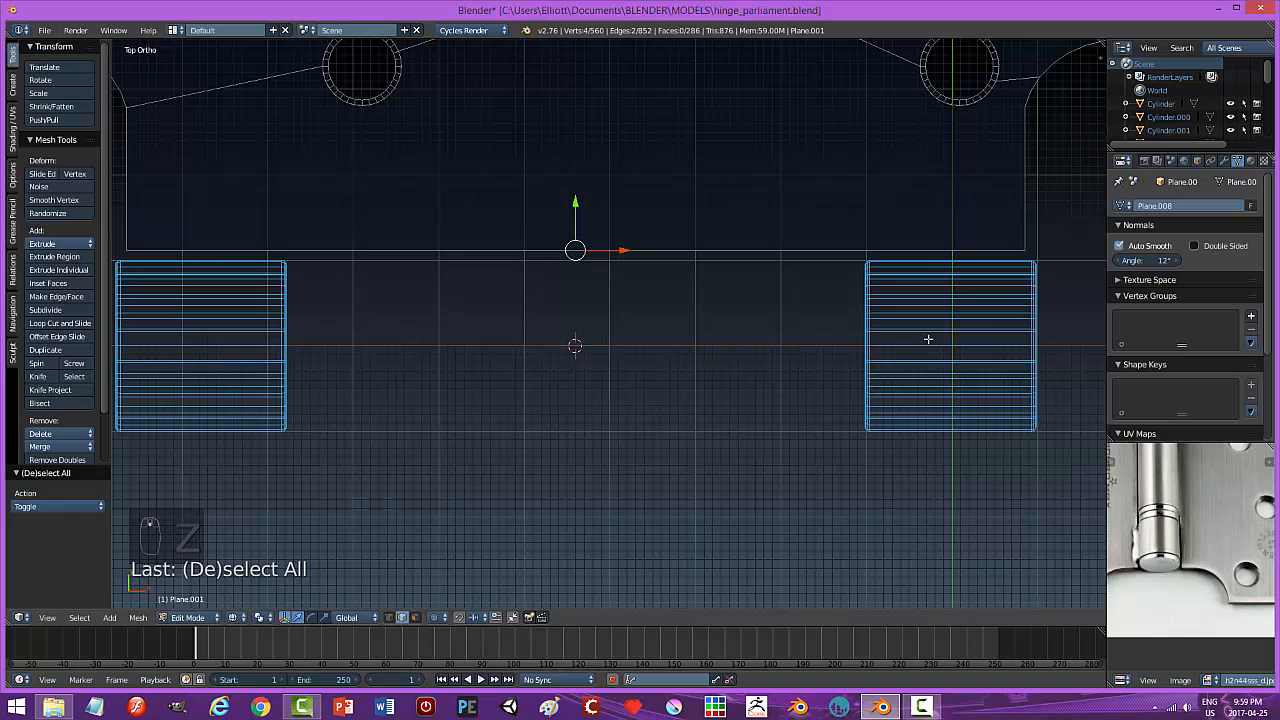
{"action": "middle_click_drag", "start_coordinate": [900, 346], "coordinate": [900, 341]}
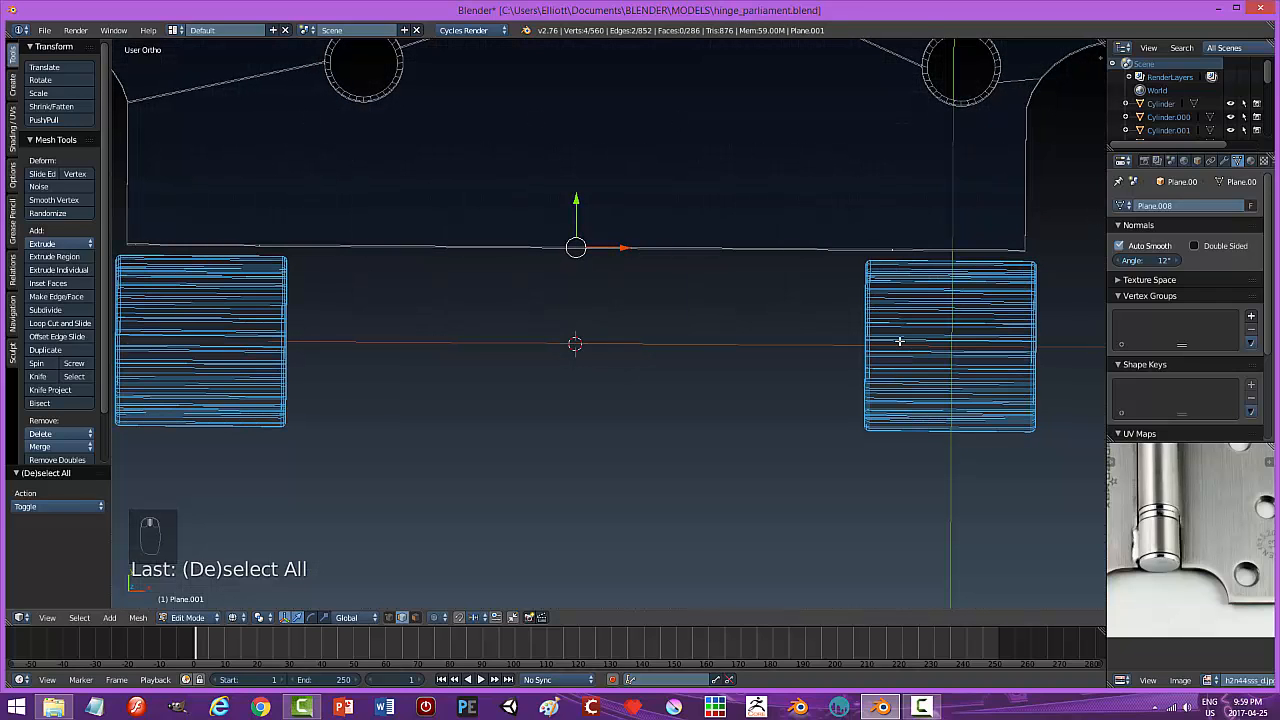
{"action": "key", "text": "s"}
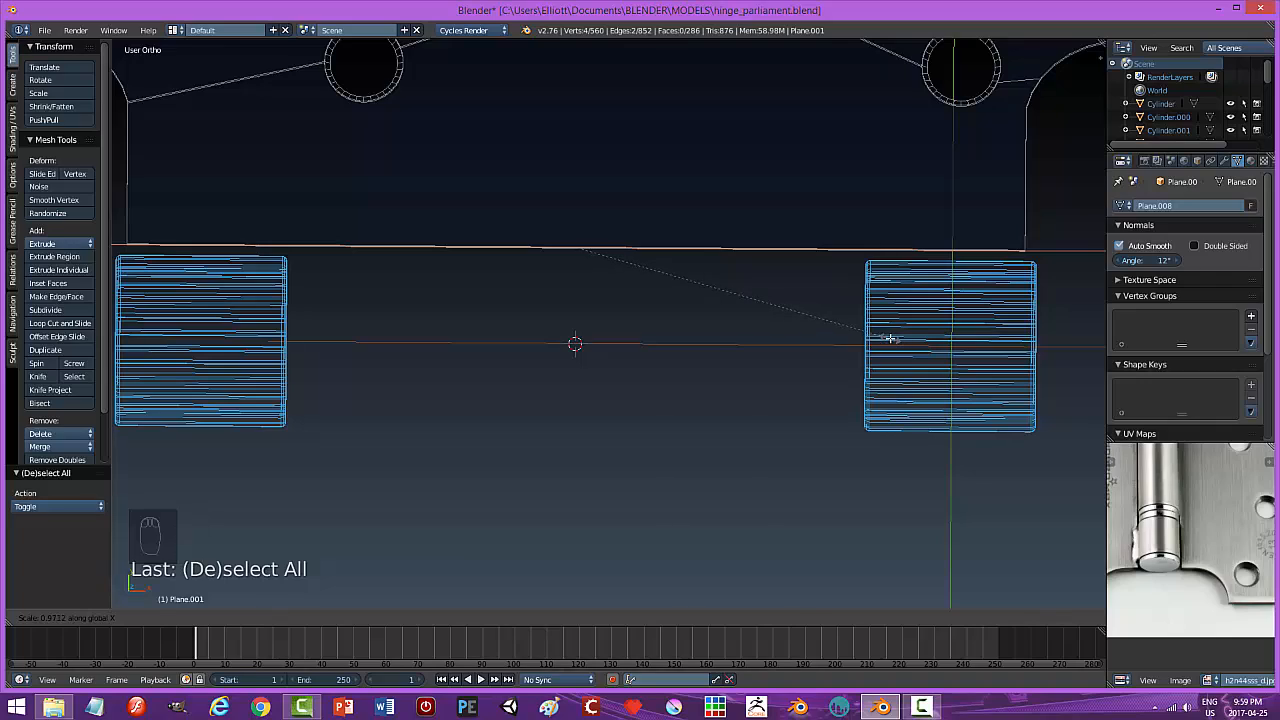
{"action": "left_click", "coordinate": [890, 339]}
Extrude the two narrow edge faces beside the barrel's end sections toward the barrel to form connecting tabs.
{"action": "middle_click_drag", "start_coordinate": [937, 331], "coordinate": [946, 302]}
{"action": "key", "text": "a"}
{"action": "key", "text": "ctrl+Tab"}
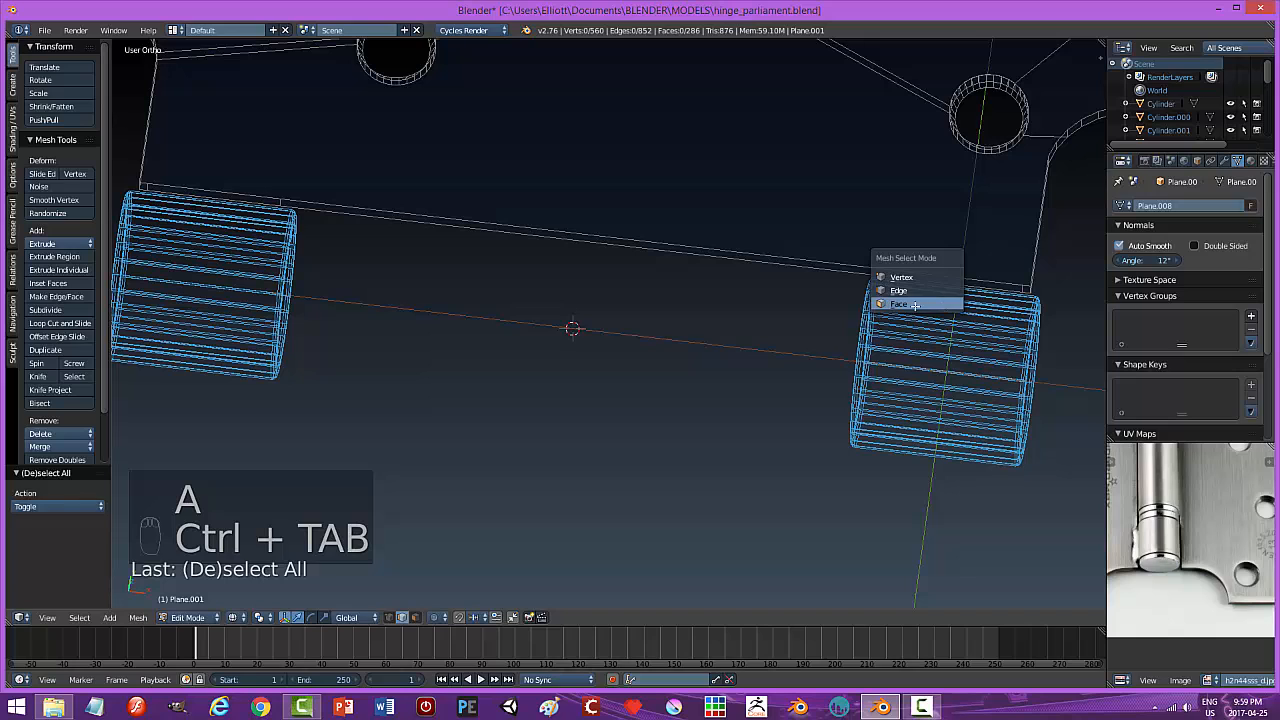
{"action": "left_click", "coordinate": [914, 305]}
{"action": "right_click", "coordinate": [942, 281]}
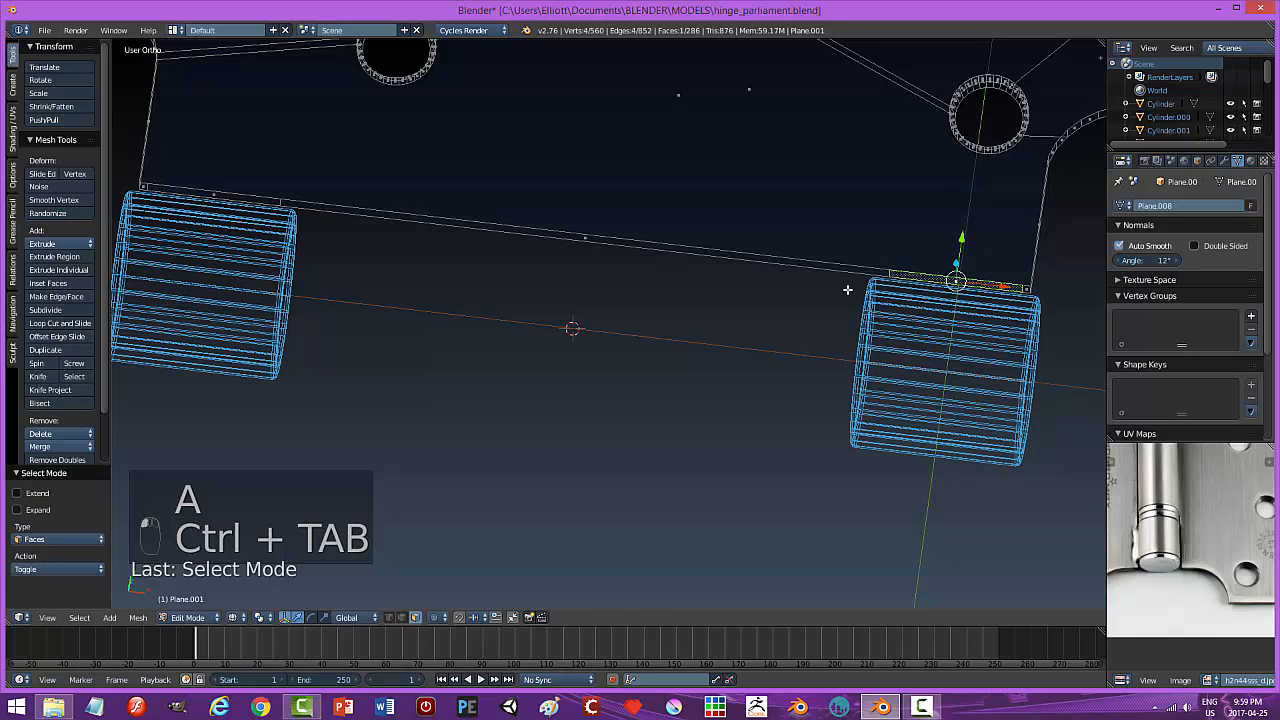
{"action": "right_click", "coordinate": [254, 199], "text": "shift"}
{"action": "middle_click_drag", "start_coordinate": [738, 234], "coordinate": [784, 254]}
{"action": "scroll", "coordinate": [842, 283], "scroll_direction": "down", "scroll_amount": 3}
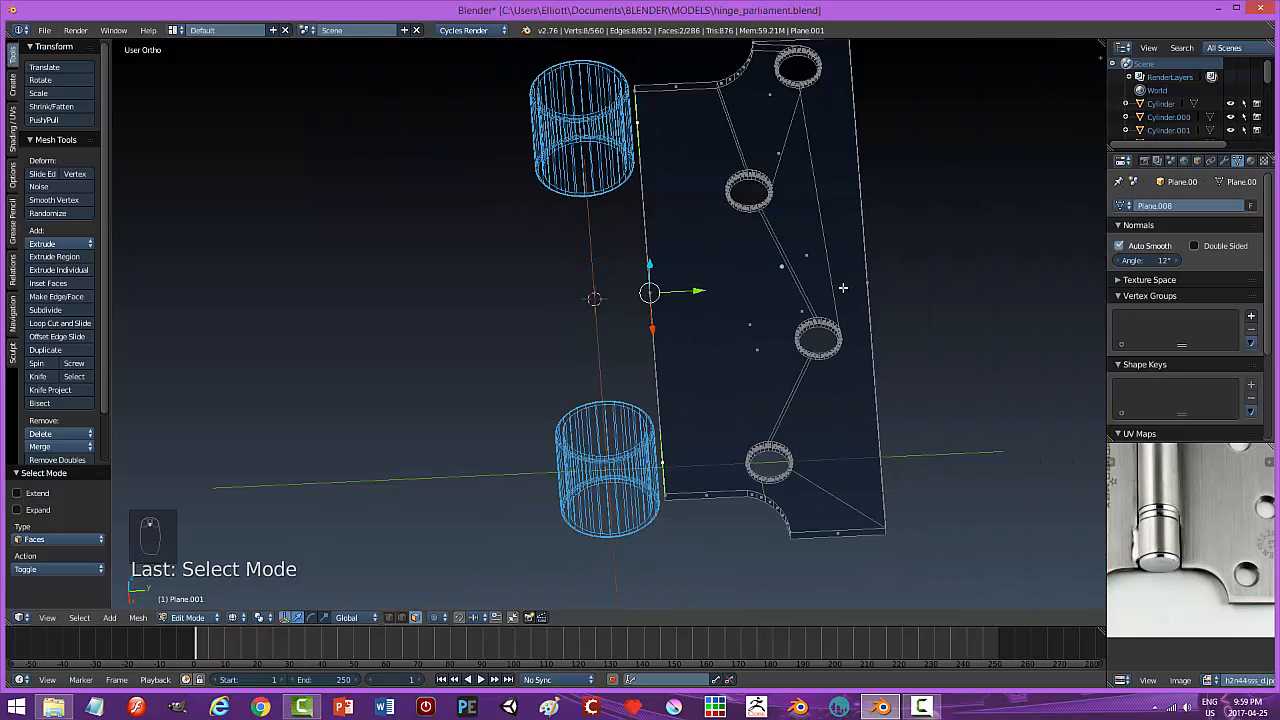
{"action": "key", "text": "e"}
{"action": "left_click_drag", "start_coordinate": [705, 290], "coordinate": [691, 290]}
Return to Object Mode with solid shading and unhide all the hinge parts.
{"action": "key", "text": "a"}
{"action": "key", "text": "Tab"}
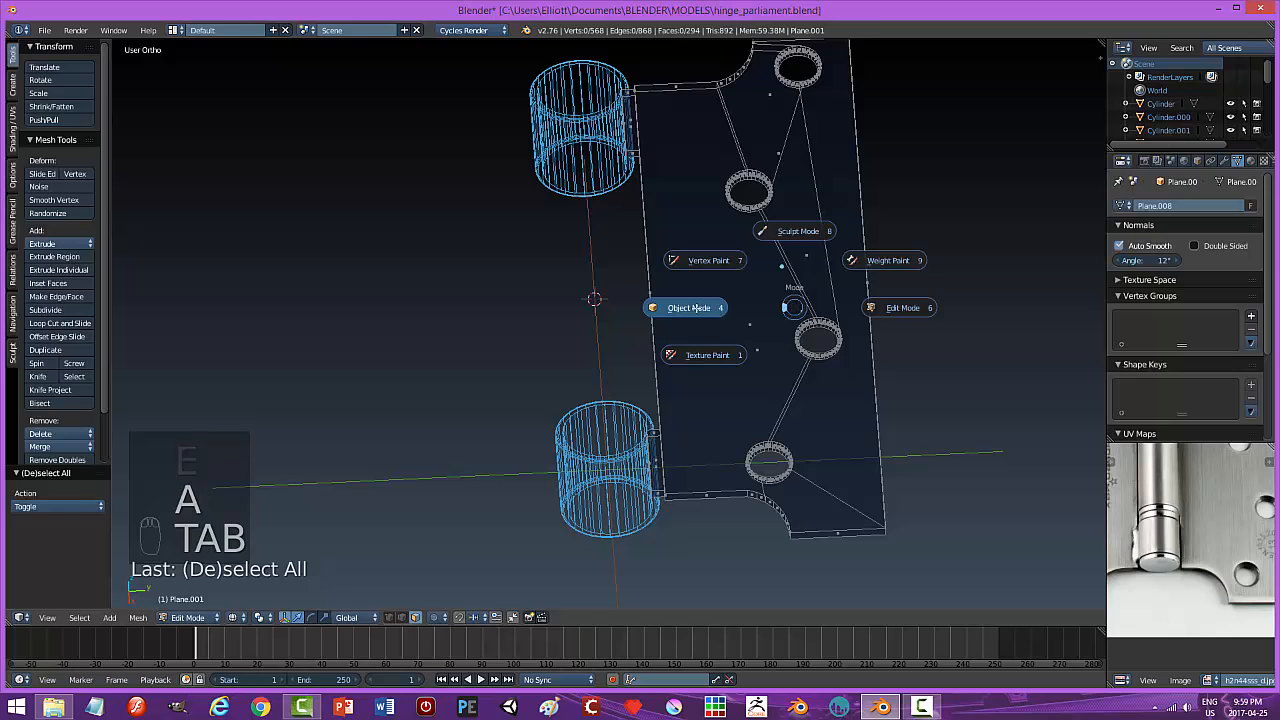
{"action": "key", "text": "z"}
{"action": "left_click", "coordinate": [800, 352]}
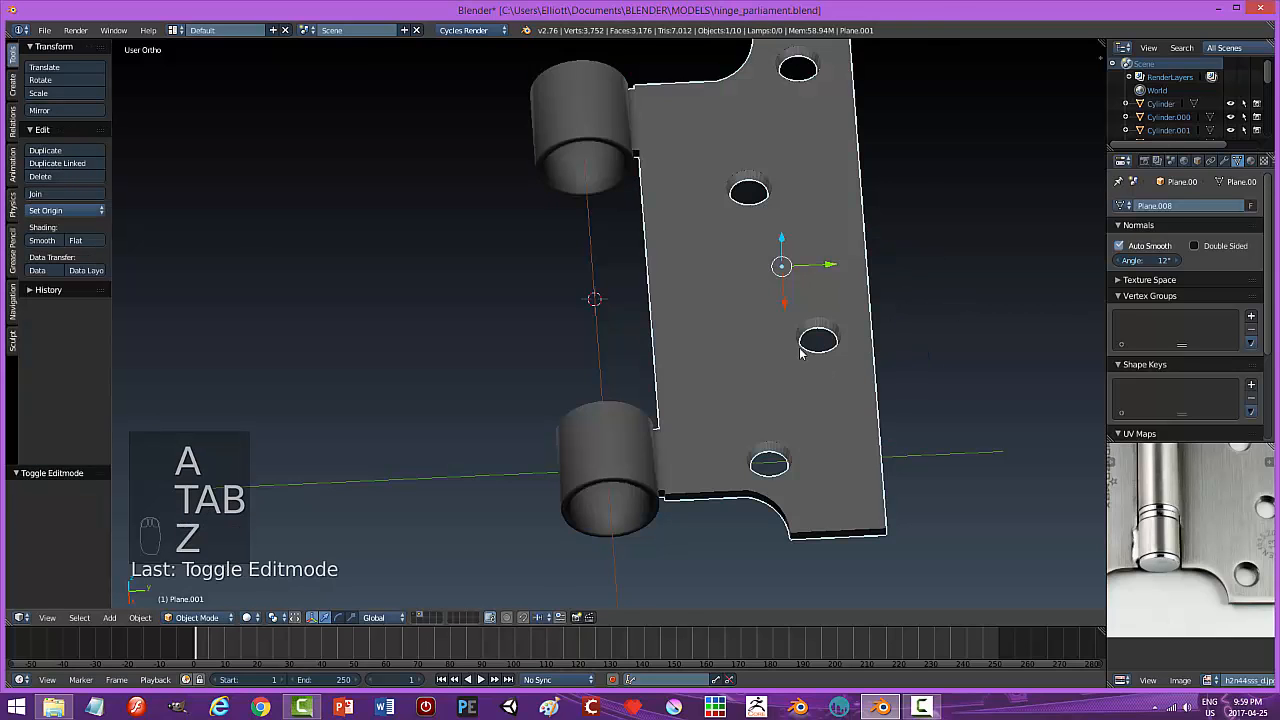
{"action": "key", "text": "super+h"}
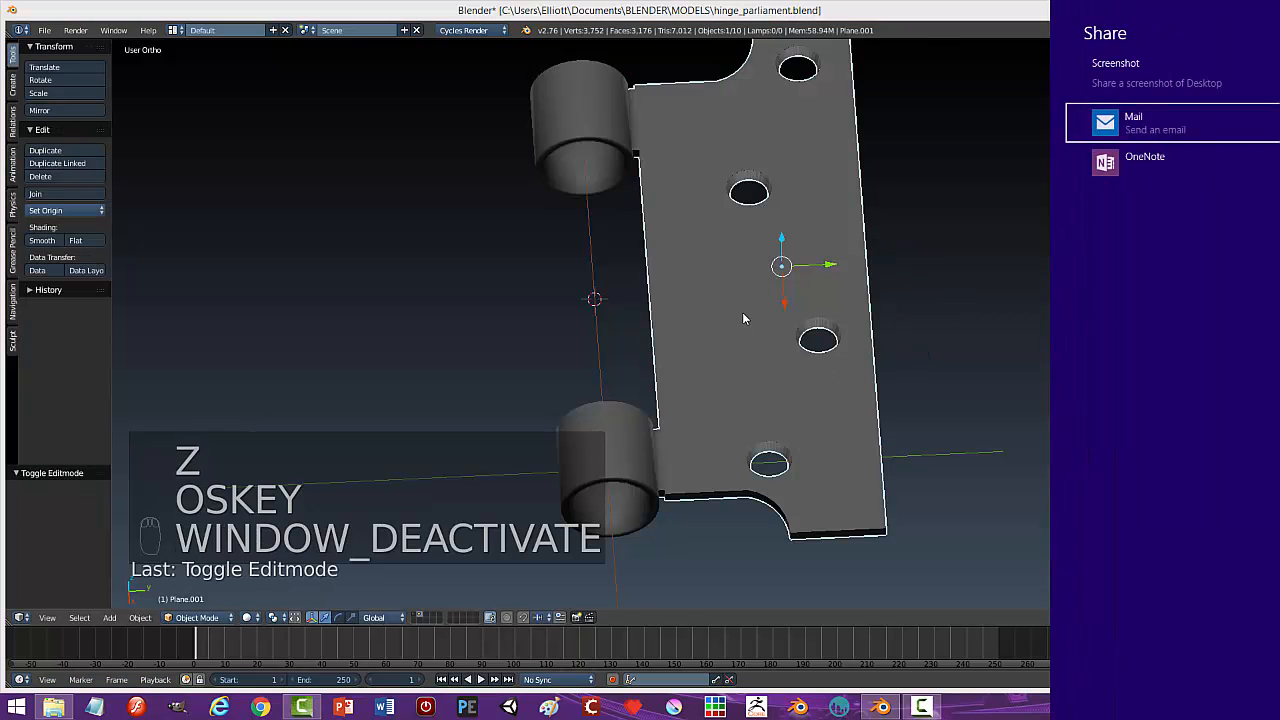
{"action": "key", "text": "Escape"}
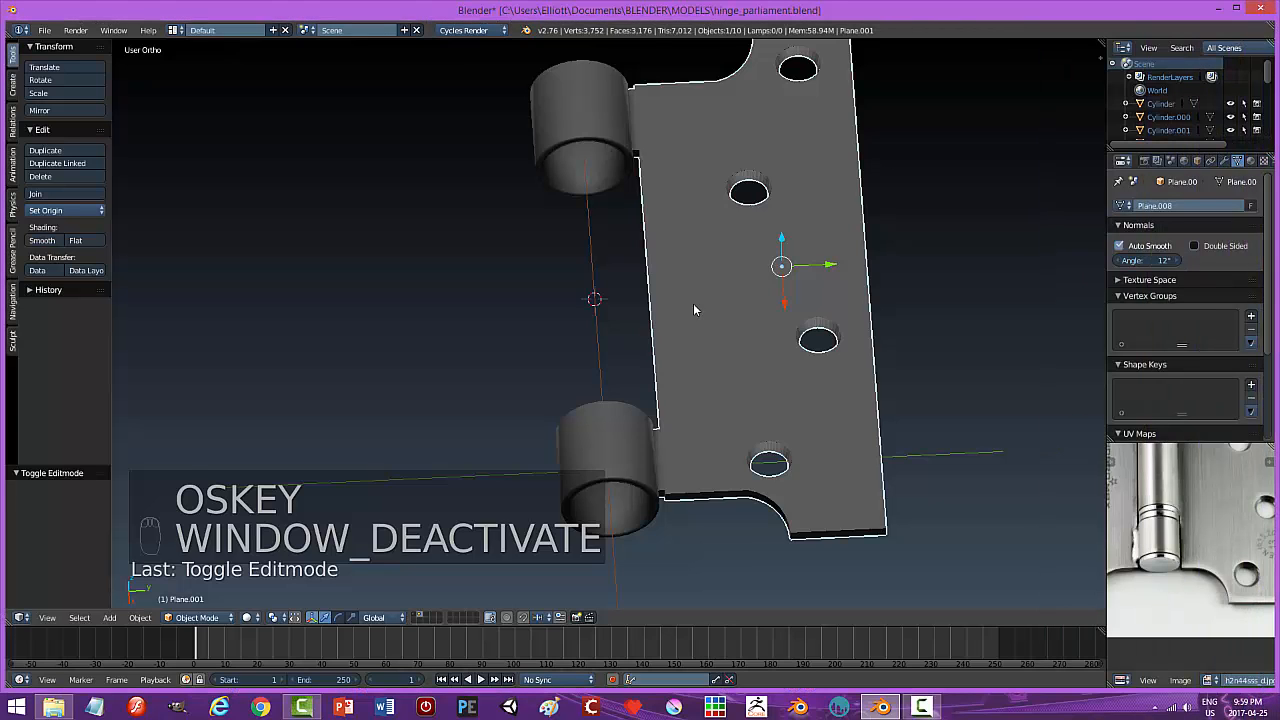
{"action": "key", "text": "alt+h"}
{"action": "key", "text": "a"}
{"action": "middle_click_drag", "start_coordinate": [757, 310], "coordinate": [712, 226]}
{"action": "key", "text": "a"}
Edit the tabbed plate in edge selection mode and select the upper and lower outline edges along one curved end.
{"action": "right_click", "coordinate": [676, 386]}
{"action": "key", "text": "Tab"}
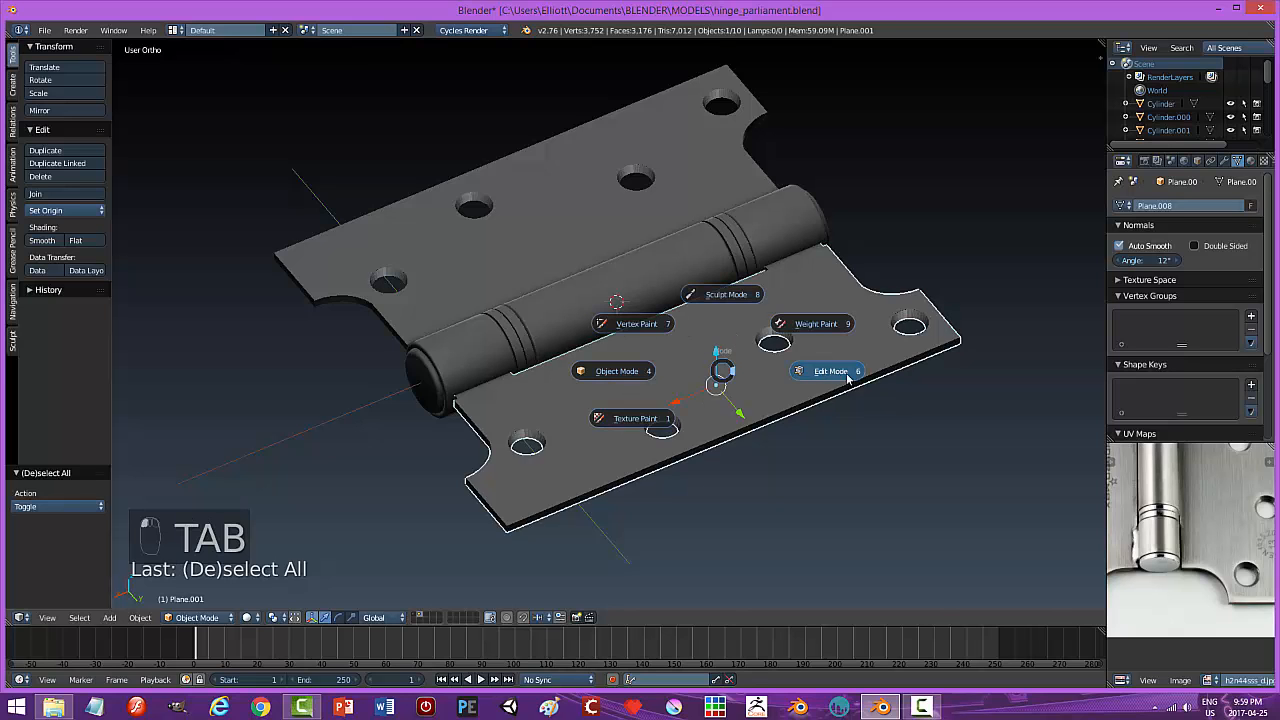
{"action": "left_click", "coordinate": [847, 377]}
{"action": "middle_click_drag", "start_coordinate": [732, 394], "coordinate": [832, 376]}
{"action": "scroll", "coordinate": [800, 405], "scroll_direction": "up", "scroll_amount": 2}
{"action": "key", "text": "ctrl+Tab"}
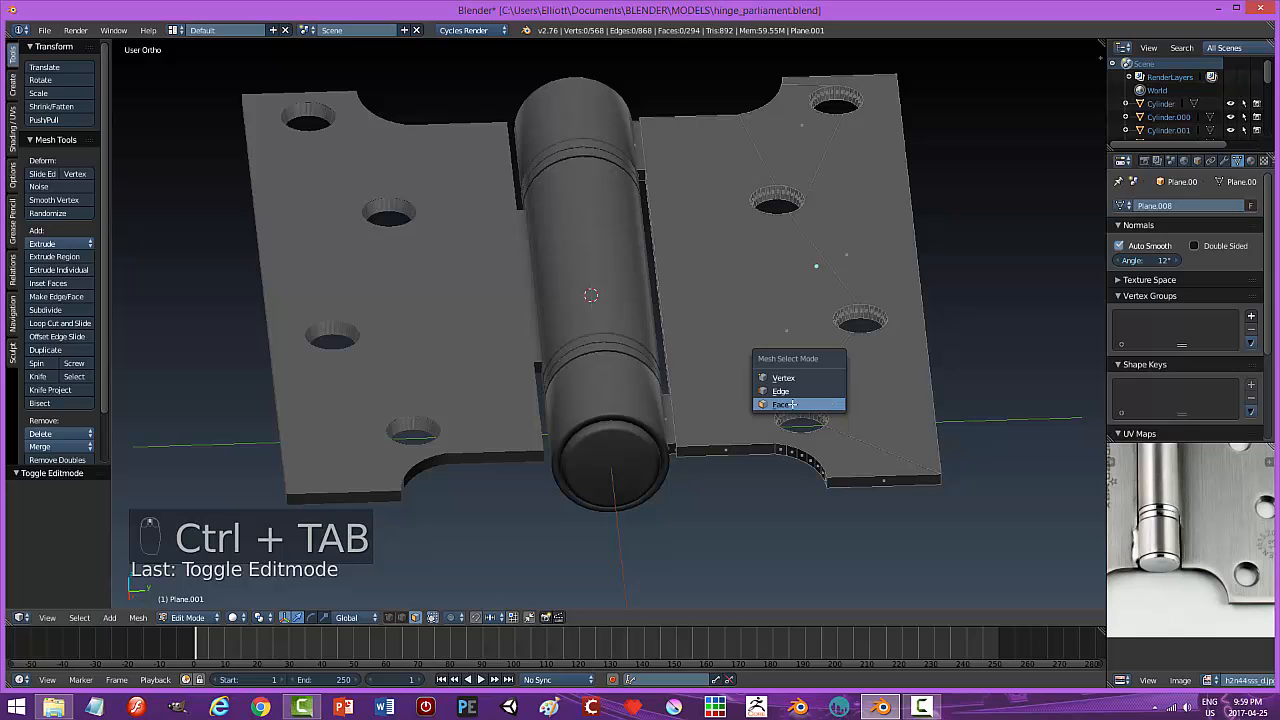
{"action": "left_click", "coordinate": [781, 391]}
{"action": "left_click", "coordinate": [728, 444], "text": "alt"}
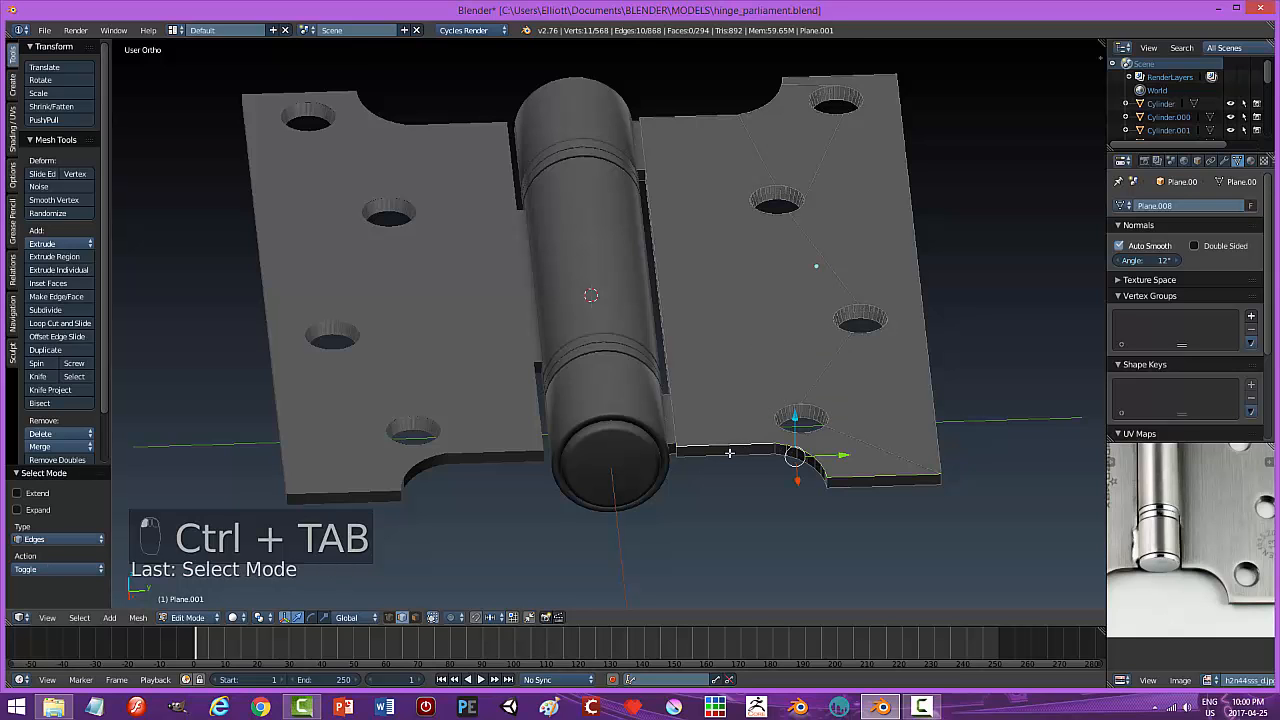
{"action": "left_click", "coordinate": [740, 454], "text": "alt+shift"}
{"action": "left_click", "coordinate": [853, 485], "text": "alt+shift"}
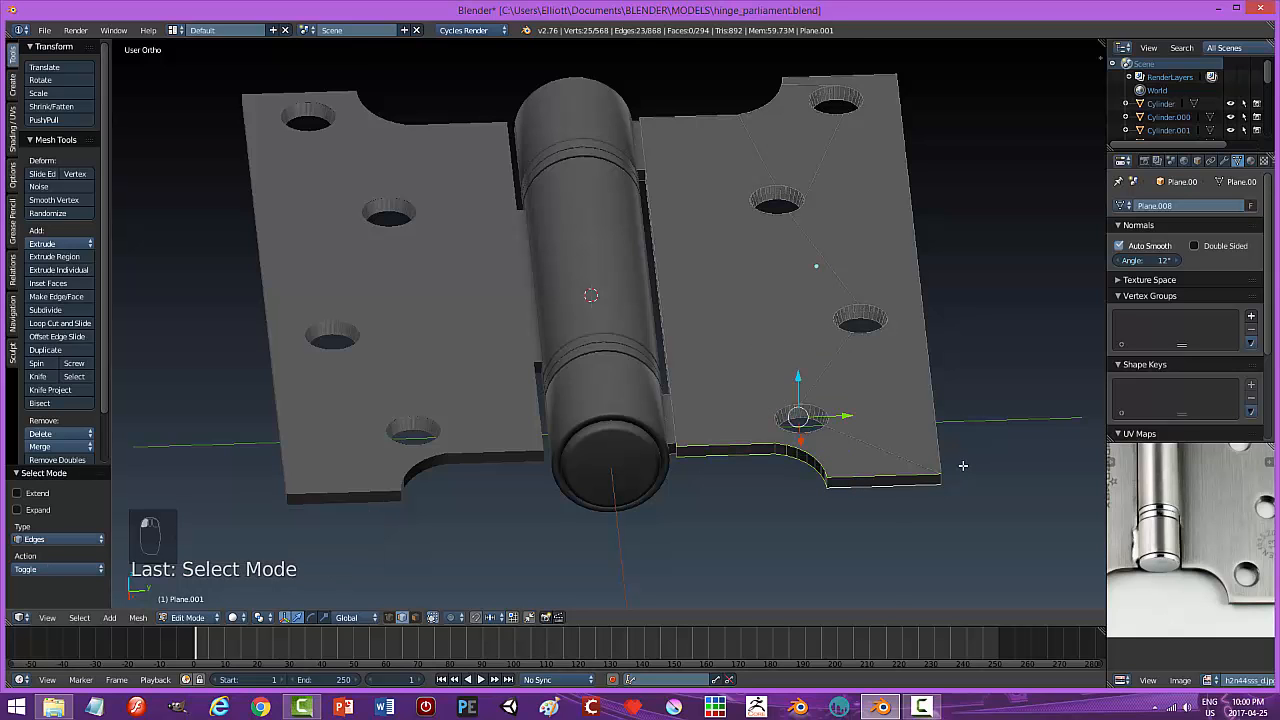
Extend the edge selection along the plate's long outer side and its opposite curved end.
{"action": "middle_click_drag", "start_coordinate": [962, 465], "coordinate": [753, 399]}
{"action": "middle_click_drag", "start_coordinate": [609, 343], "coordinate": [450, 437]}
{"action": "left_click", "coordinate": [834, 397], "text": "alt+shift"}
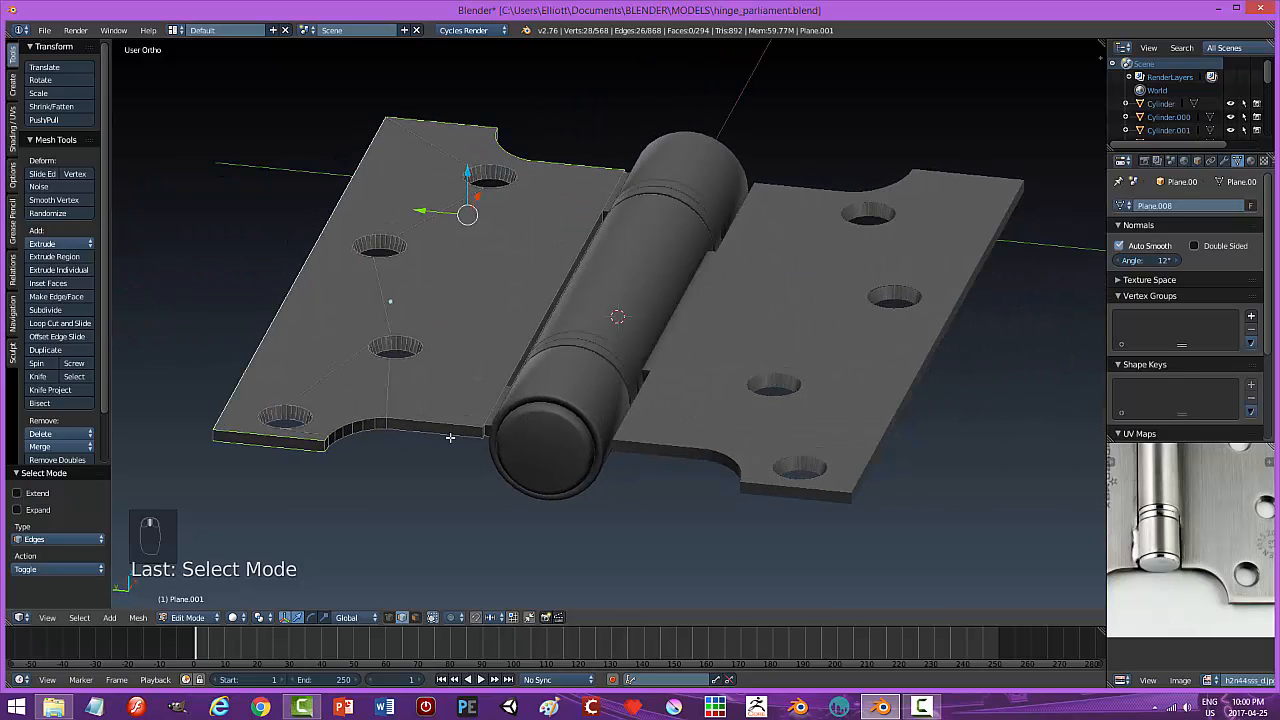
{"action": "left_click", "coordinate": [386, 429], "text": "alt+shift"}
{"action": "left_click", "coordinate": [400, 419], "text": "alt+shift"}
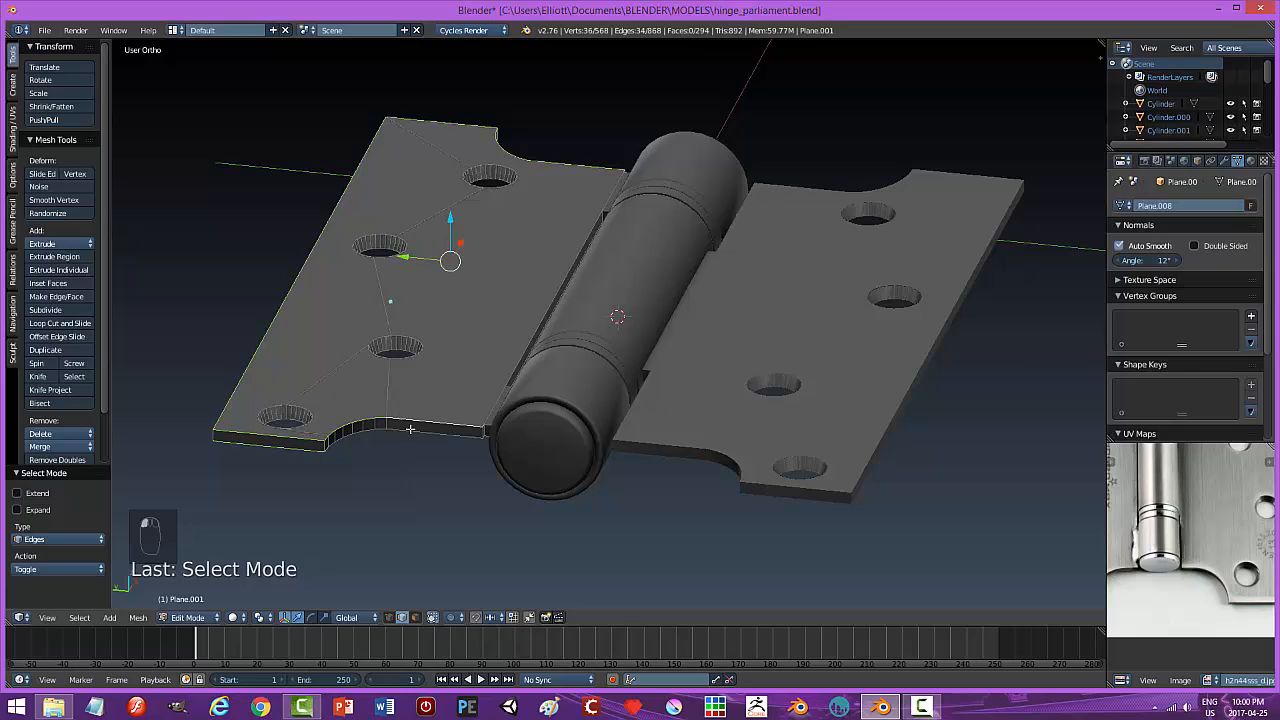
{"action": "left_click", "coordinate": [409, 428], "text": "alt+shift"}
{"action": "left_click", "coordinate": [362, 430], "text": "alt+shift"}
{"action": "middle_click_drag", "start_coordinate": [530, 416], "coordinate": [607, 406]}
{"action": "mouse_move", "coordinate": [595, 387]}
{"action": "middle_mouse_down"}
{"action": "mouse_move", "coordinate": [571, 386]}
{"action": "mouse_move", "coordinate": [584, 387]}
{"action": "middle_mouse_up"}
Return to Object Mode and hide all the barrel parts and the other plate.
{"action": "key", "text": "Tab"}
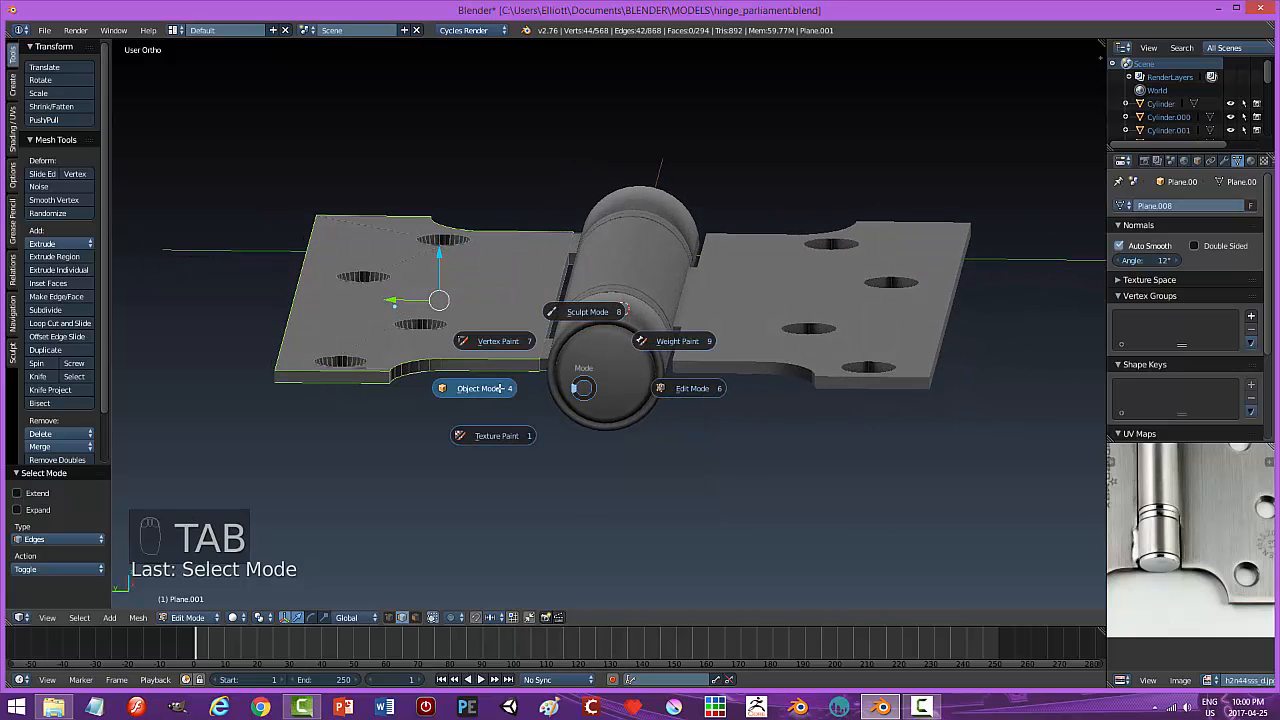
{"action": "right_click", "coordinate": [606, 358]}
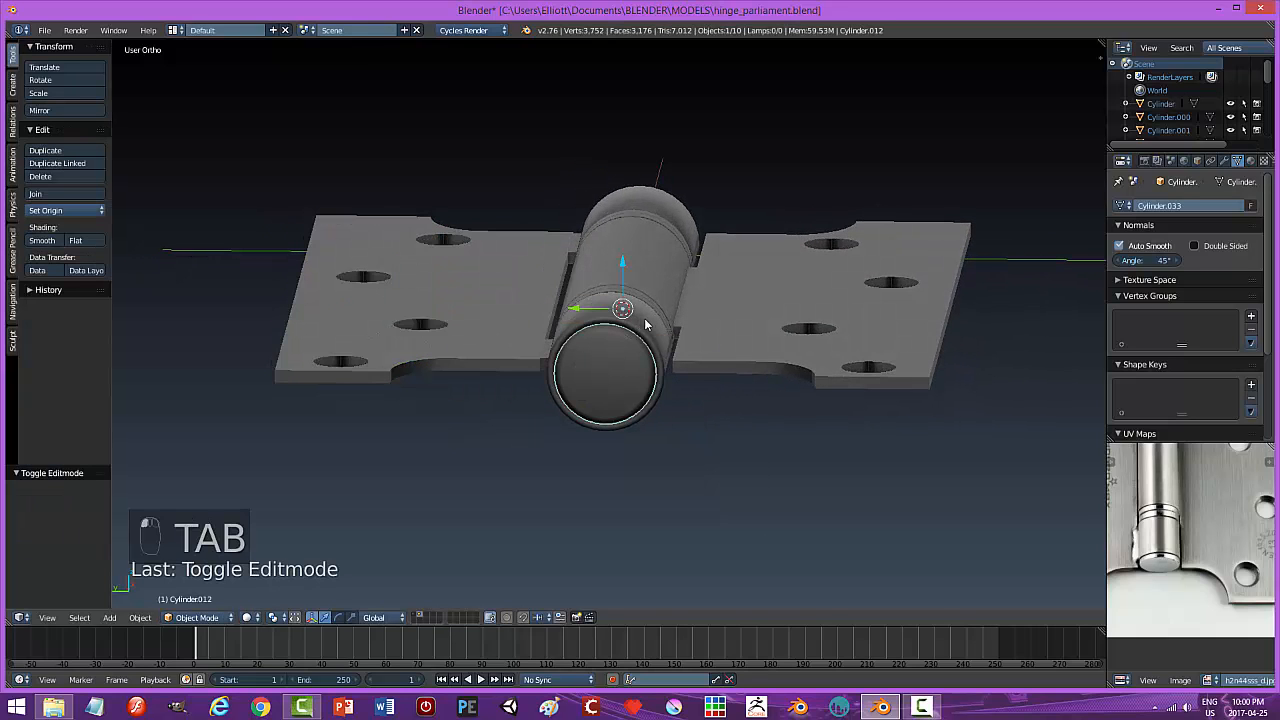
{"action": "right_click", "coordinate": [645, 320], "text": "shift"}
{"action": "right_click", "coordinate": [652, 302], "text": "shift"}
{"action": "middle_click_drag", "start_coordinate": [698, 290], "coordinate": [674, 359]}
{"action": "right_click", "coordinate": [598, 402], "text": "shift"}
{"action": "right_click", "coordinate": [631, 342], "text": "shift"}
{"action": "right_click", "coordinate": [707, 185], "text": "shift"}
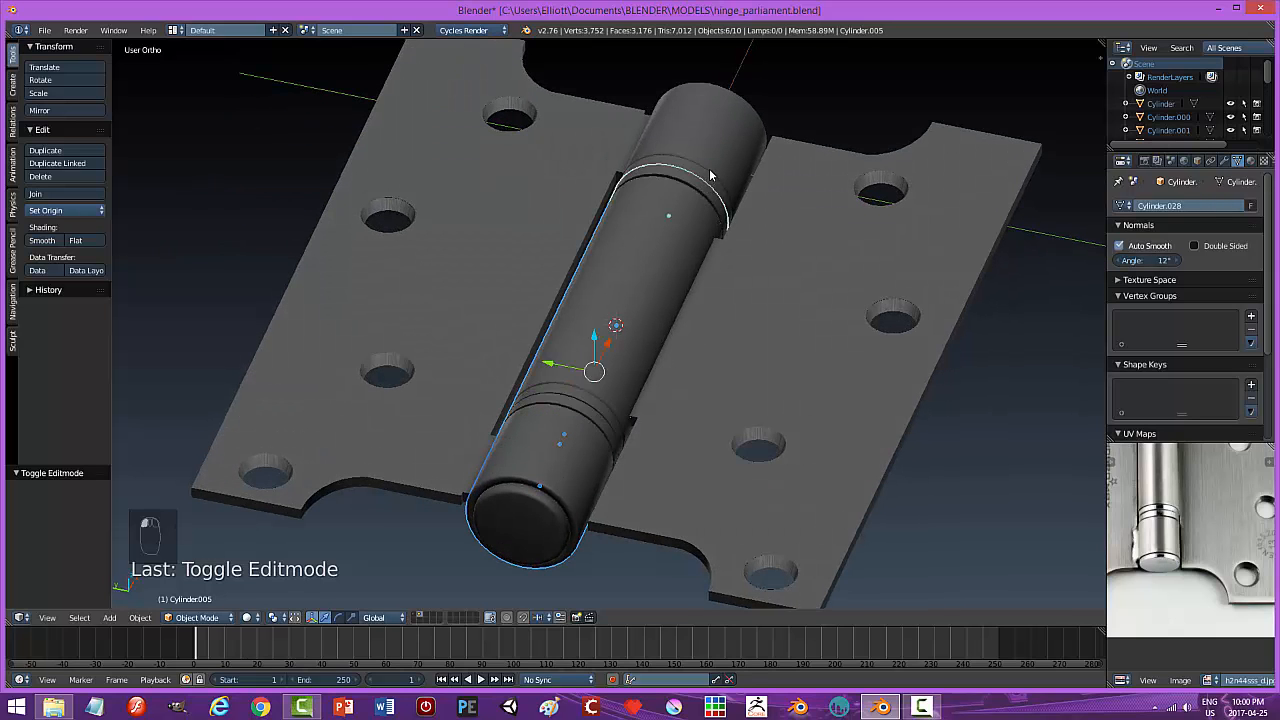
{"action": "right_click", "coordinate": [712, 165], "text": "shift"}
{"action": "right_click", "coordinate": [717, 145], "text": "shift"}
{"action": "key", "text": "h"}
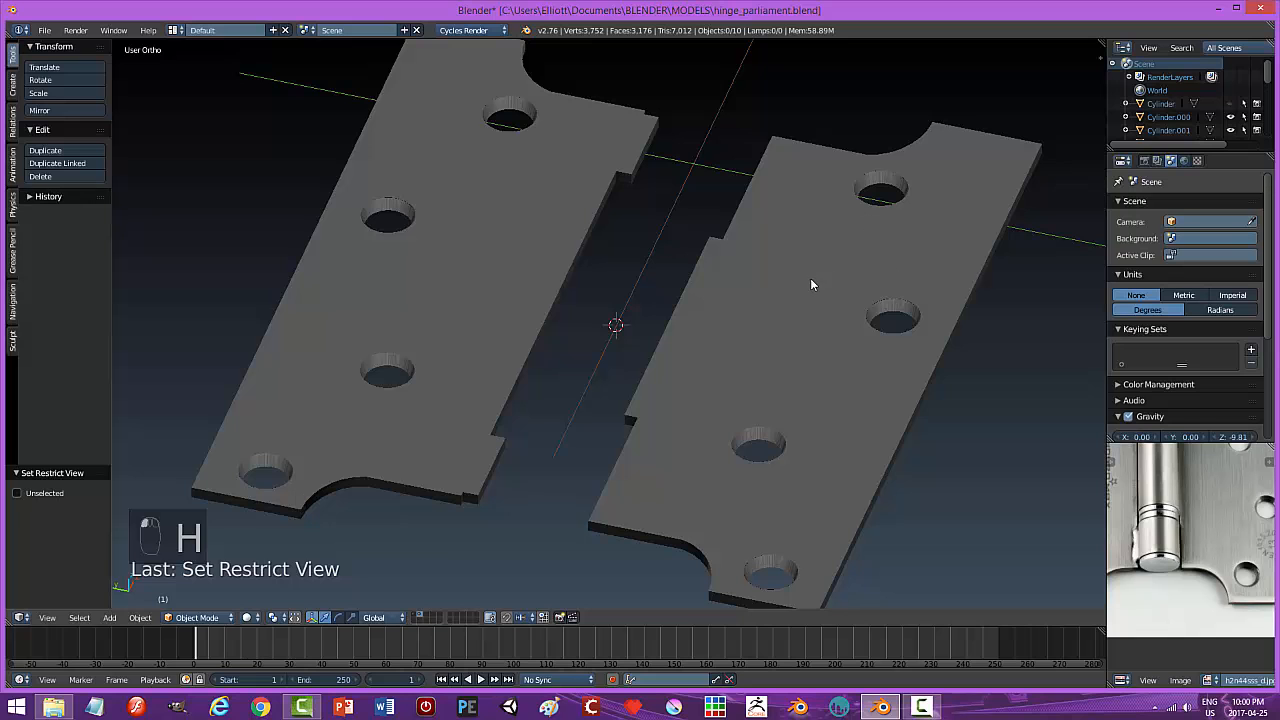
{"action": "right_click", "coordinate": [801, 305]}
{"action": "key", "text": "h"}
Reopen the tabbed plate in Edit Mode and add the outline edges of one tab to the selection.
{"action": "right_click", "coordinate": [494, 344]}
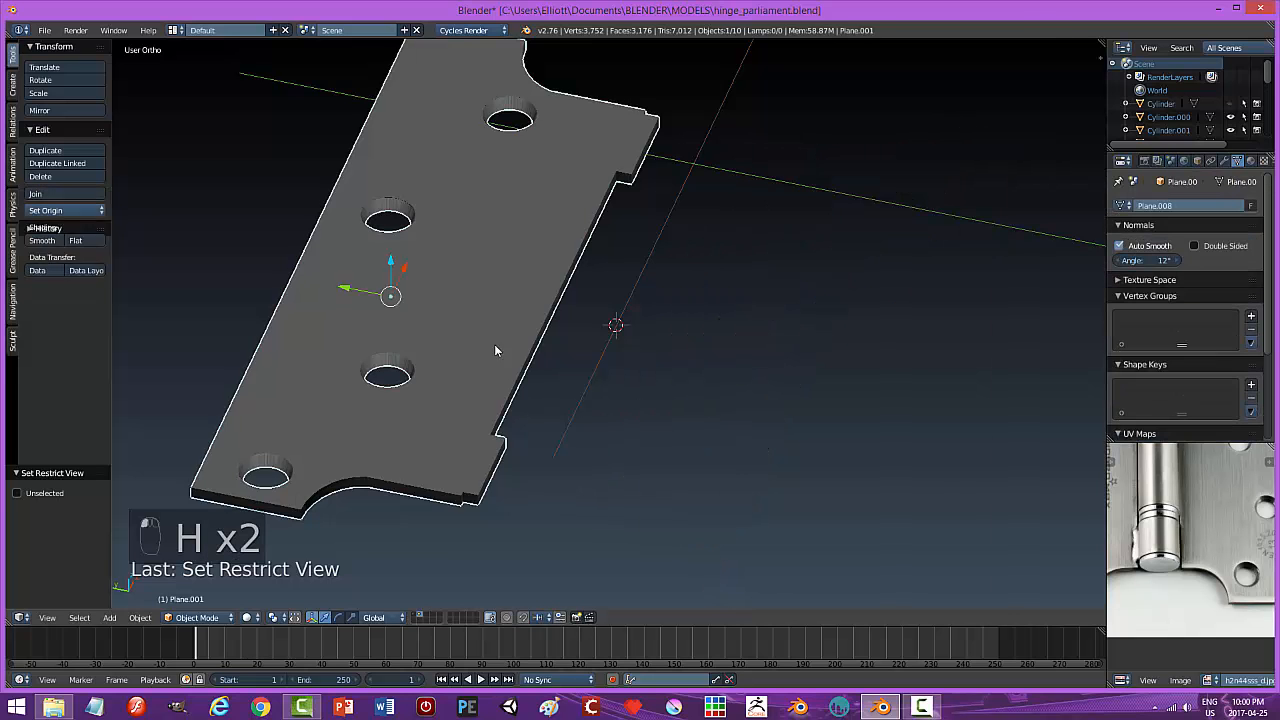
{"action": "key", "text": "Tab"}
{"action": "middle_click_drag", "start_coordinate": [596, 392], "coordinate": [600, 343]}
{"action": "scroll", "coordinate": [600, 343], "scroll_direction": "up", "scroll_amount": 6}
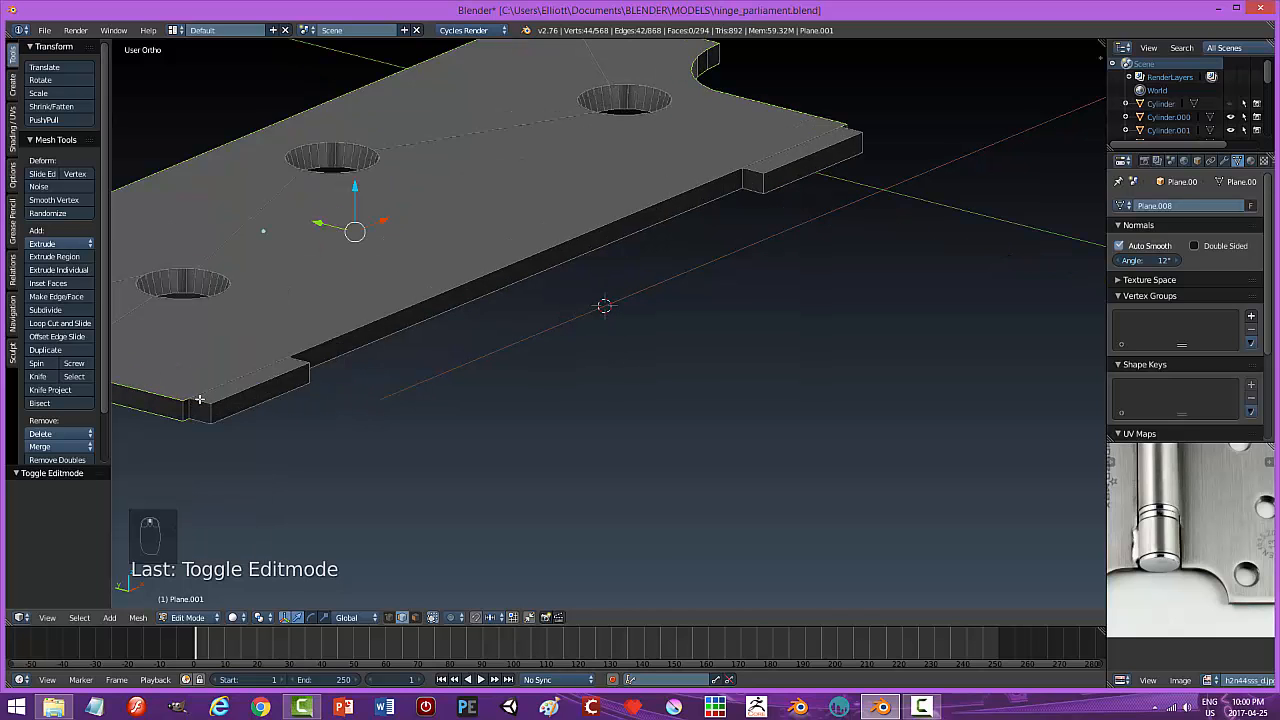
{"action": "right_click", "coordinate": [206, 405], "text": "shift"}
{"action": "right_click", "coordinate": [206, 418], "text": "shift"}
{"action": "right_click", "coordinate": [232, 395], "text": "shift"}
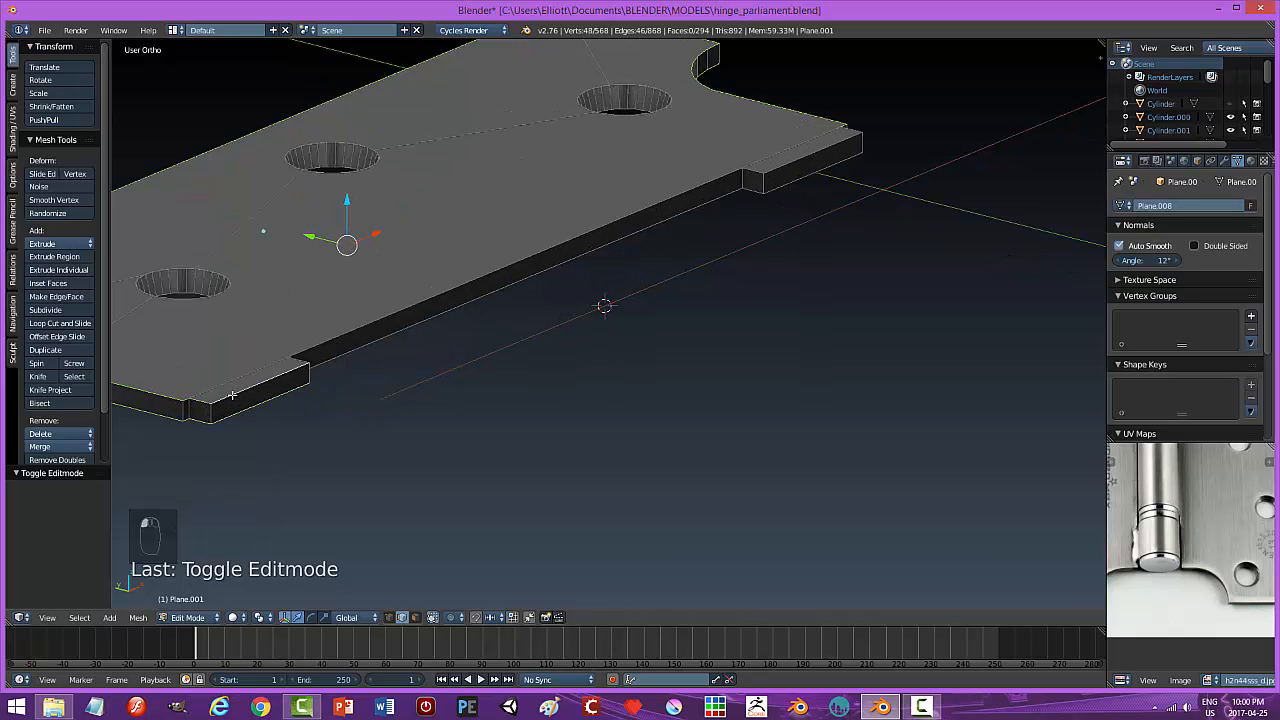
Add the inner-side edges and the other tab's outline edges to the selection on the tabbed plate.
{"action": "middle_click_drag", "start_coordinate": [392, 401], "coordinate": [246, 397]}
{"action": "right_click", "coordinate": [314, 182], "text": "shift"}
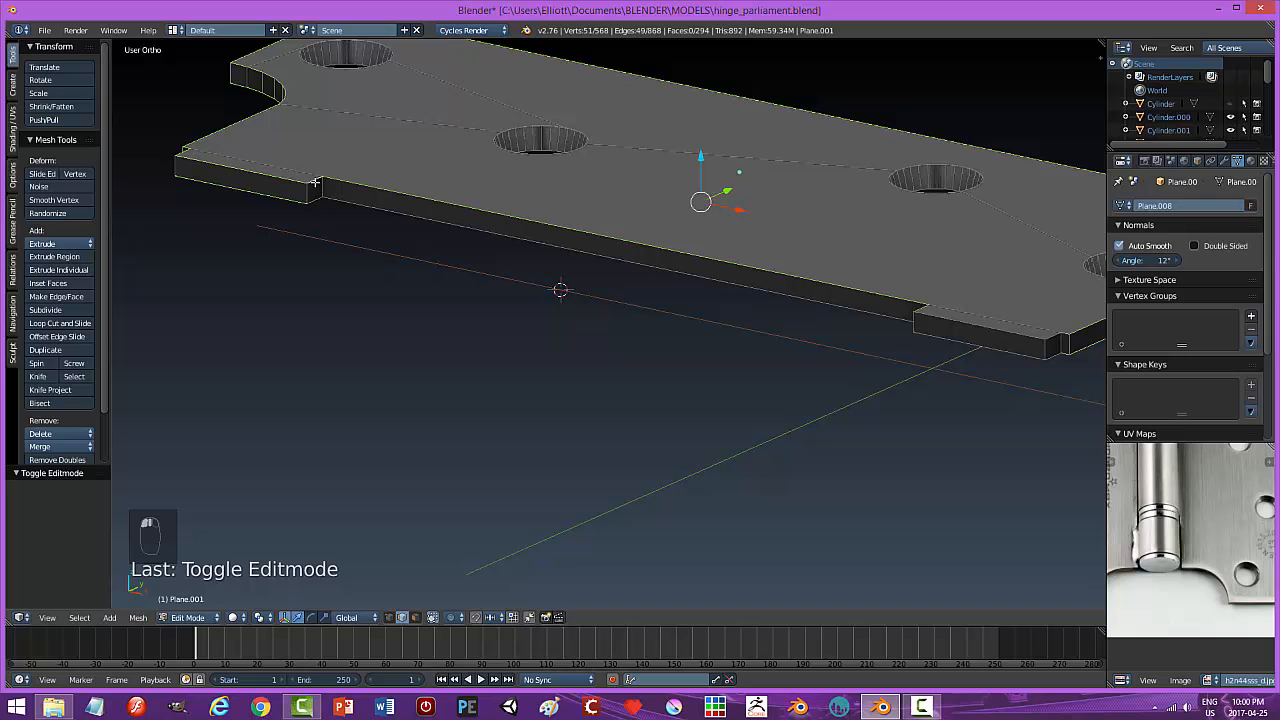
{"action": "right_click", "coordinate": [335, 200], "text": "shift"}
{"action": "middle_click_drag", "start_coordinate": [805, 370], "coordinate": [906, 362]}
{"action": "right_click", "coordinate": [879, 213], "text": "shift"}
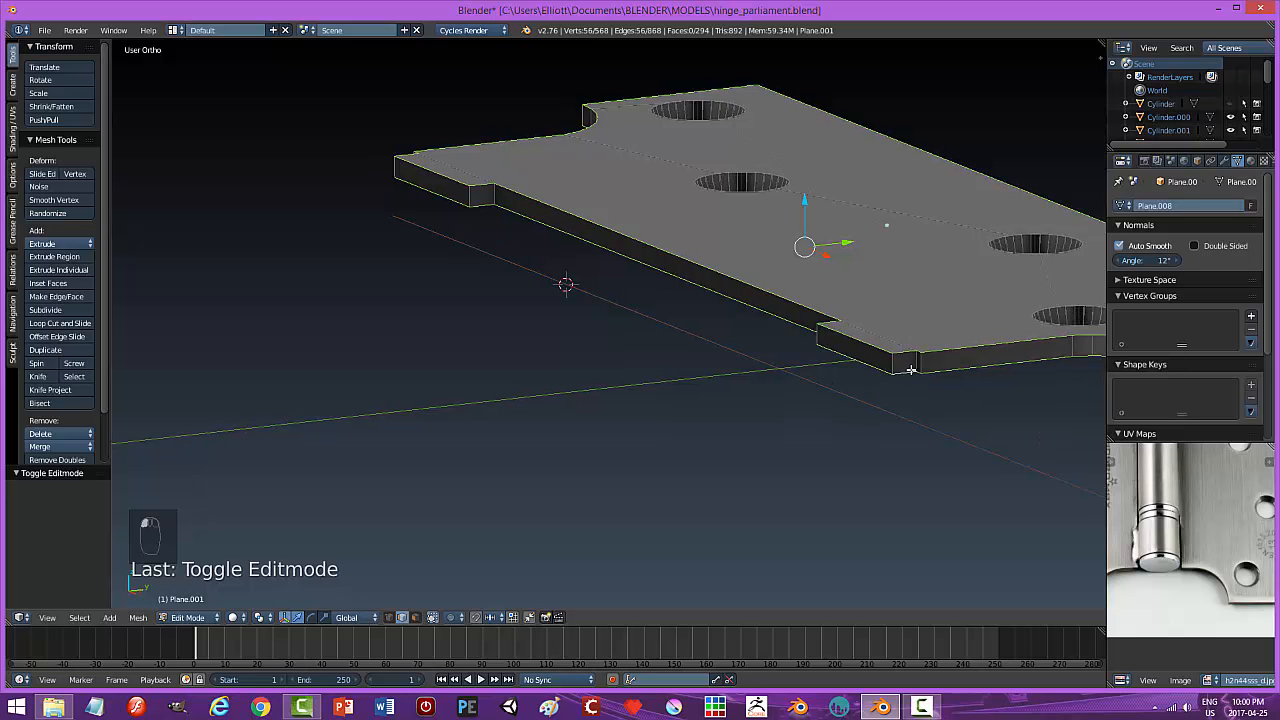
{"action": "middle_click_drag", "start_coordinate": [1005, 401], "coordinate": [755, 385]}
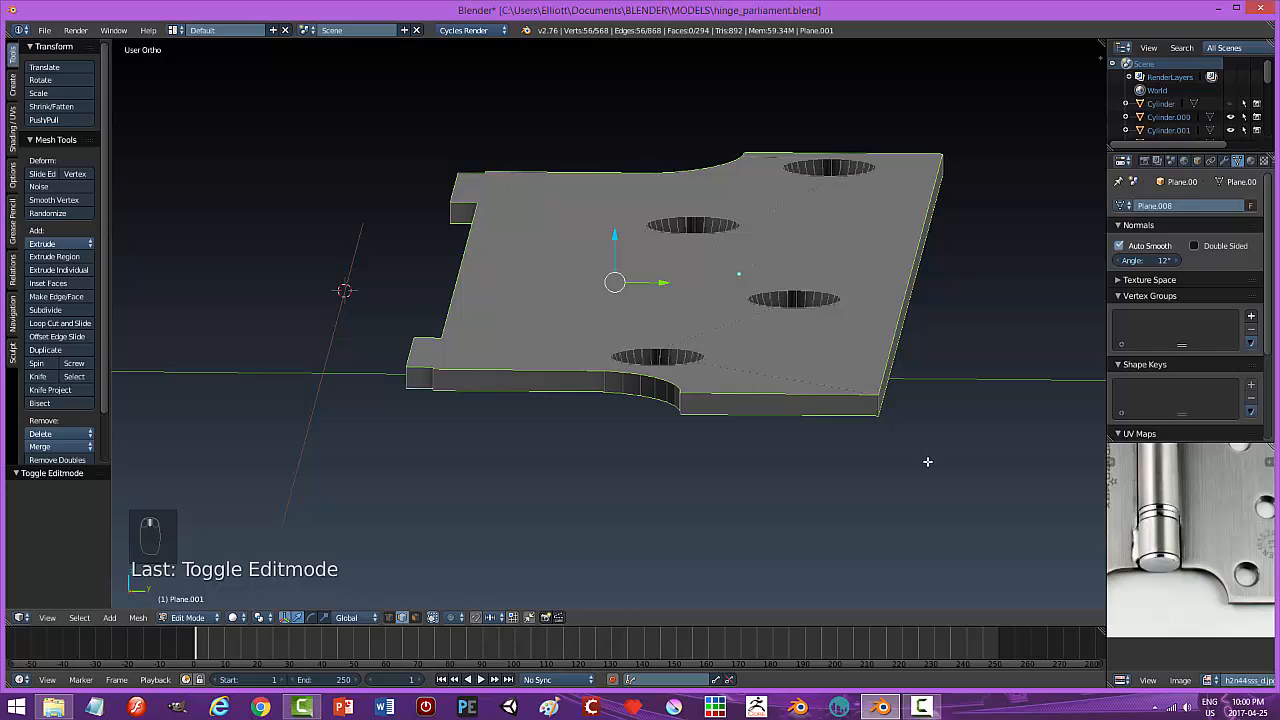
Try a 3-segment bevel of about 0.013 on the selected outline edges and return to Object Mode with nothing selected.
{"action": "key", "text": "ctrl+b"}
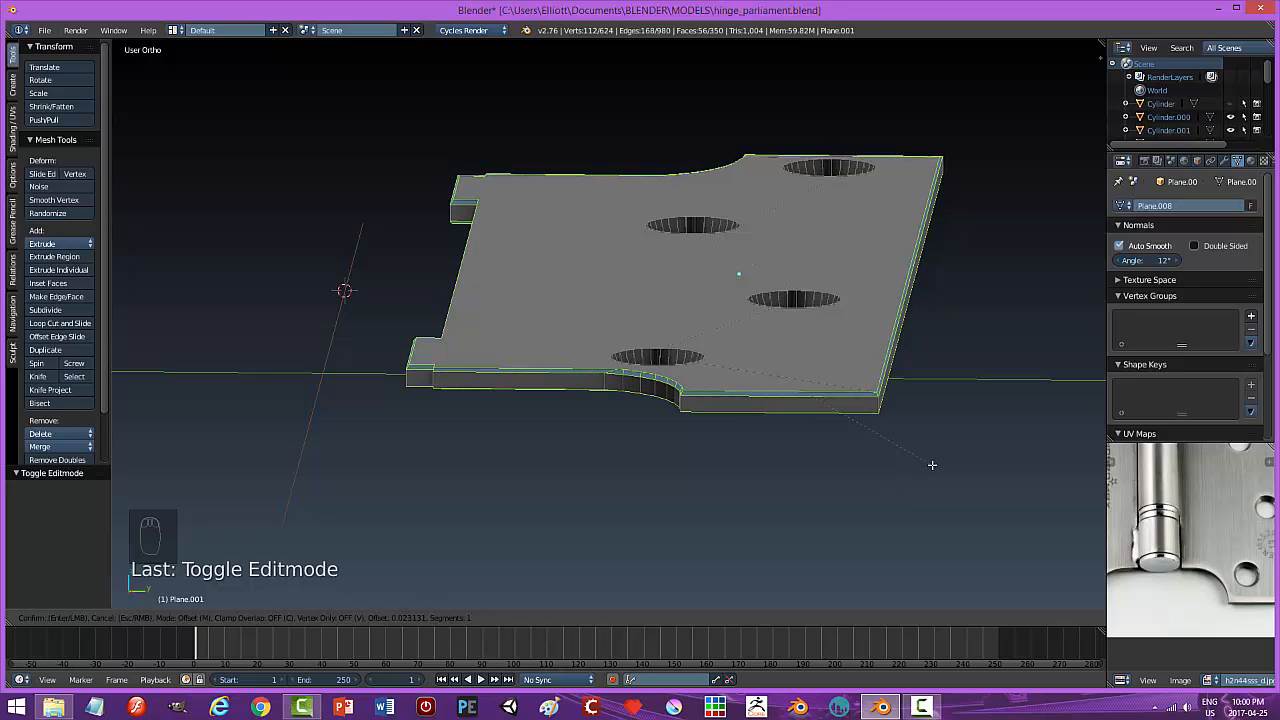
{"action": "scroll", "coordinate": [932, 465], "scroll_direction": "up", "scroll_amount": 2}
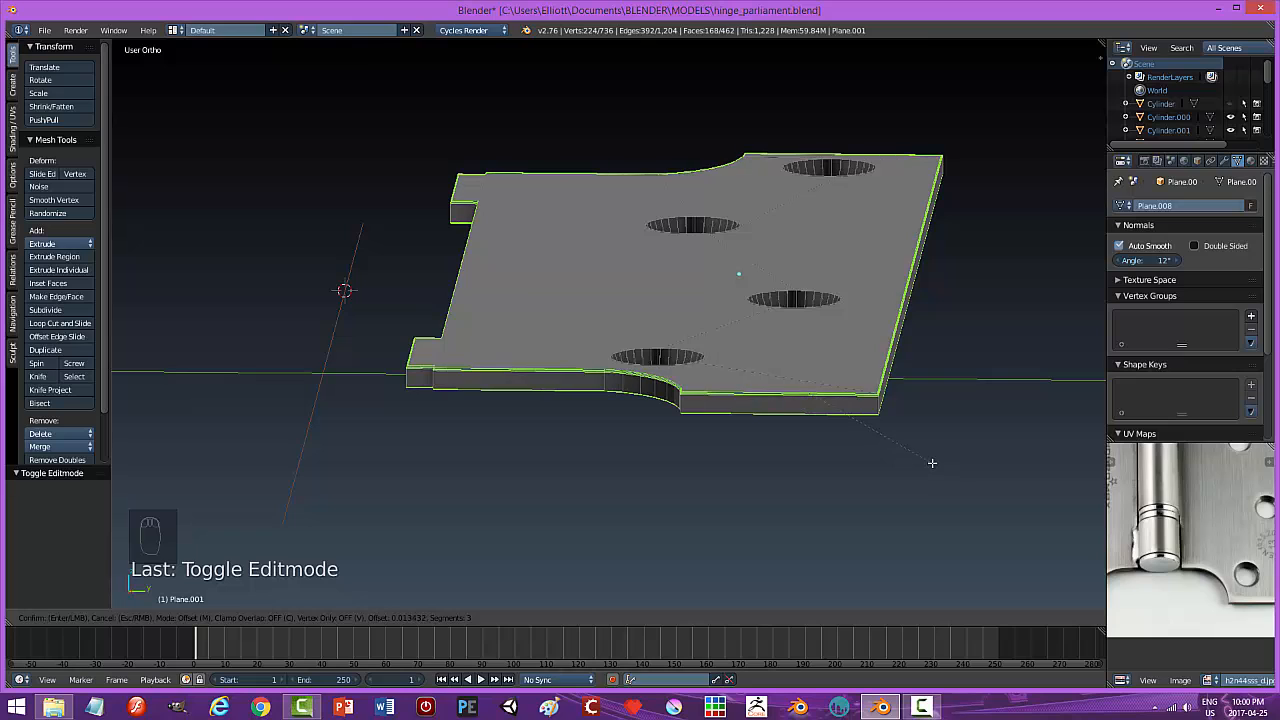
{"action": "left_click", "coordinate": [929, 463]}
{"action": "key", "text": "a"}
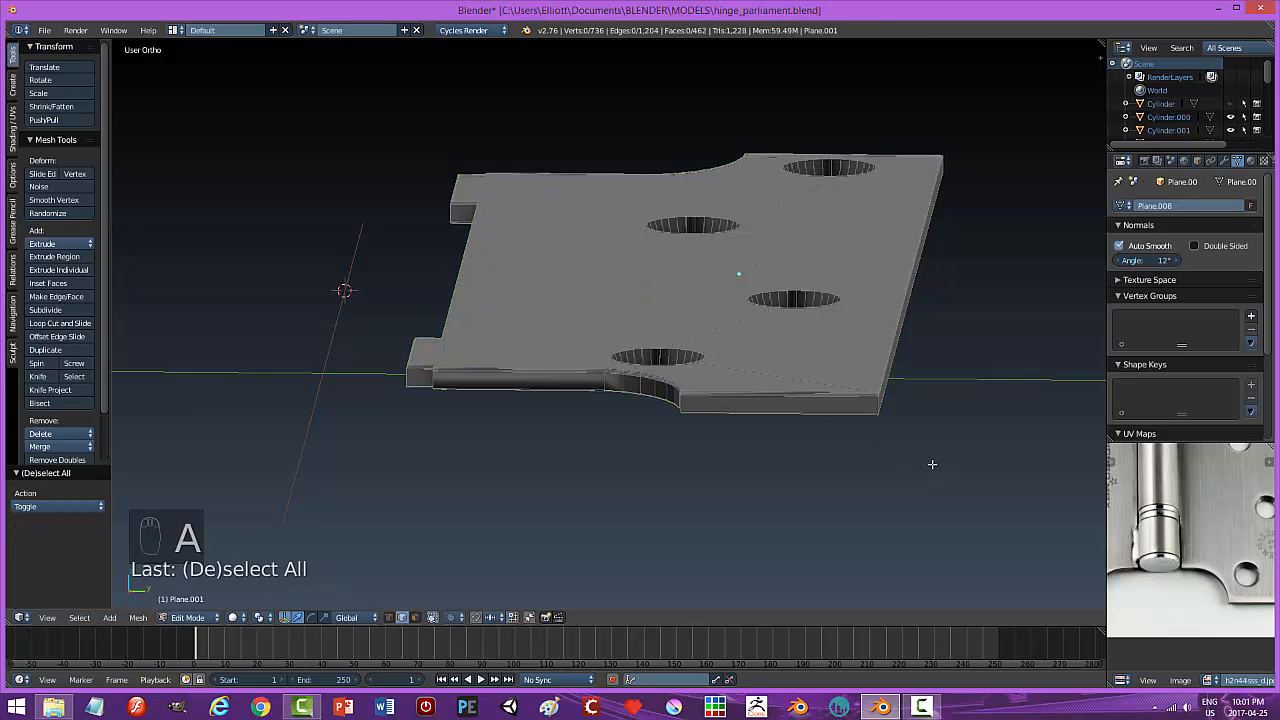
{"action": "key", "text": "Tab"}
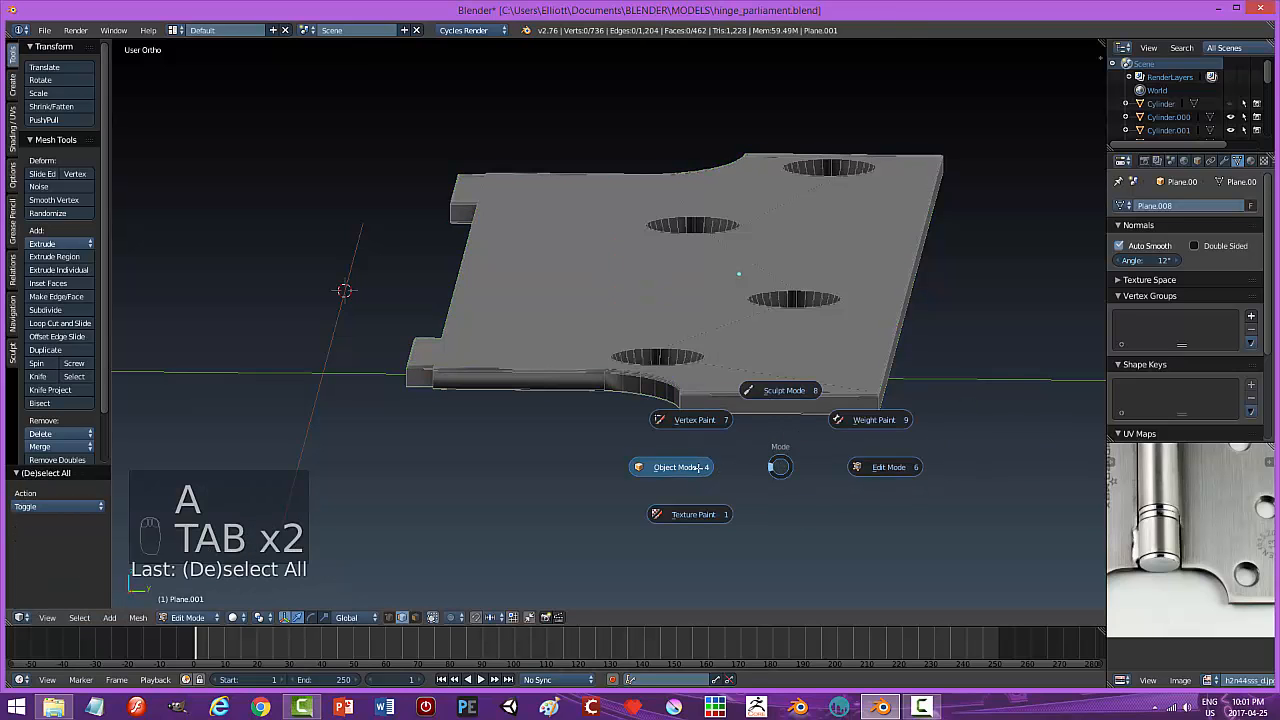
{"action": "key", "text": "a"}
{"action": "key", "text": "a"}
{"action": "key", "text": "a"}
{"action": "middle_click_drag", "start_coordinate": [716, 435], "coordinate": [770, 468]}
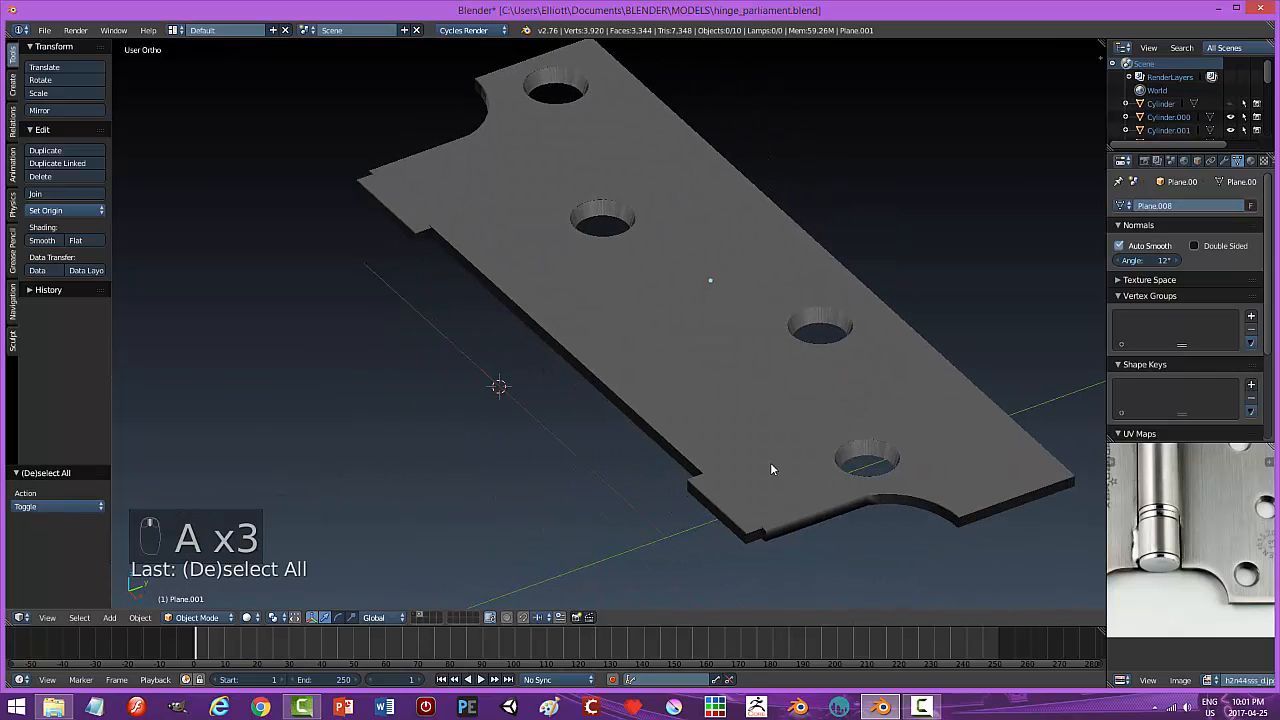
Examine the beveled plate for shading problems along its curved end, tabs and inner side.
{"action": "scroll", "coordinate": [890, 504], "scroll_direction": "up", "scroll_amount": 2}
{"action": "middle_click_drag", "start_coordinate": [893, 465], "coordinate": [411, 198], "text": "shift"}
{"action": "scroll", "coordinate": [512, 321], "scroll_direction": "up", "scroll_amount": 3}
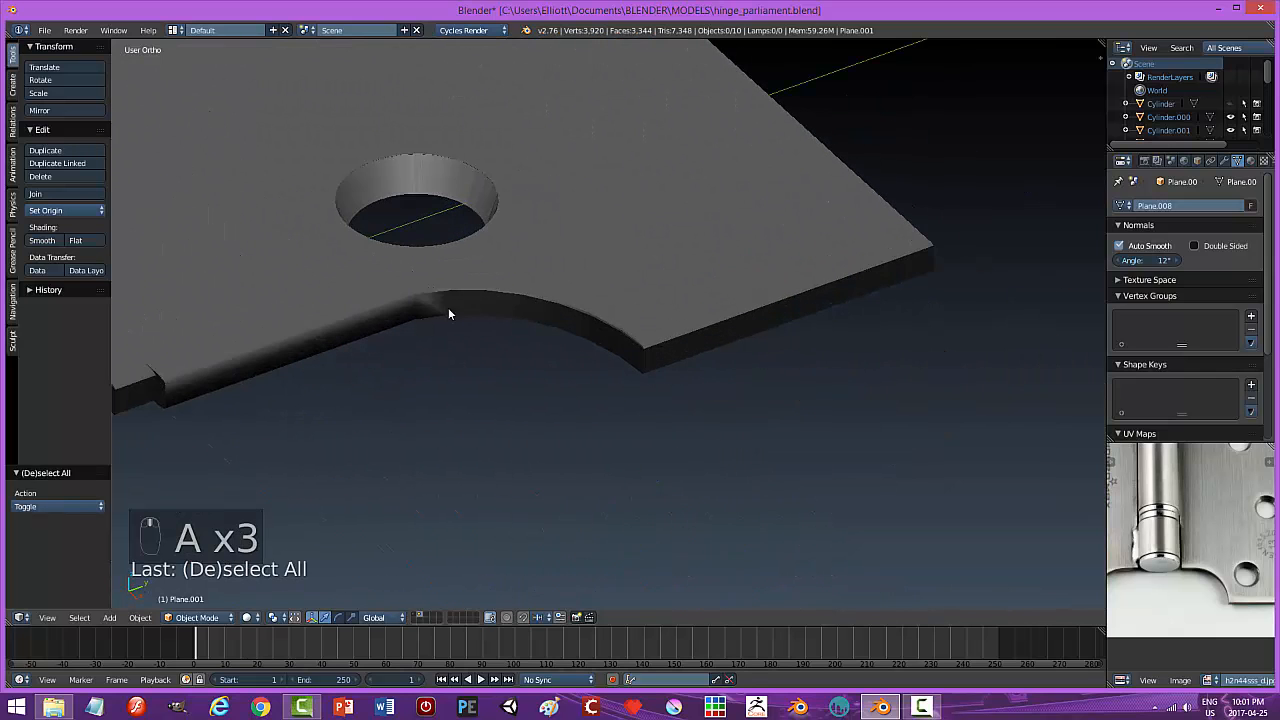
{"action": "middle_click_drag", "start_coordinate": [472, 315], "coordinate": [555, 308]}
{"action": "scroll", "coordinate": [555, 308], "scroll_direction": "down", "scroll_amount": 3}
{"action": "middle_click_drag", "start_coordinate": [705, 310], "coordinate": [655, 330]}
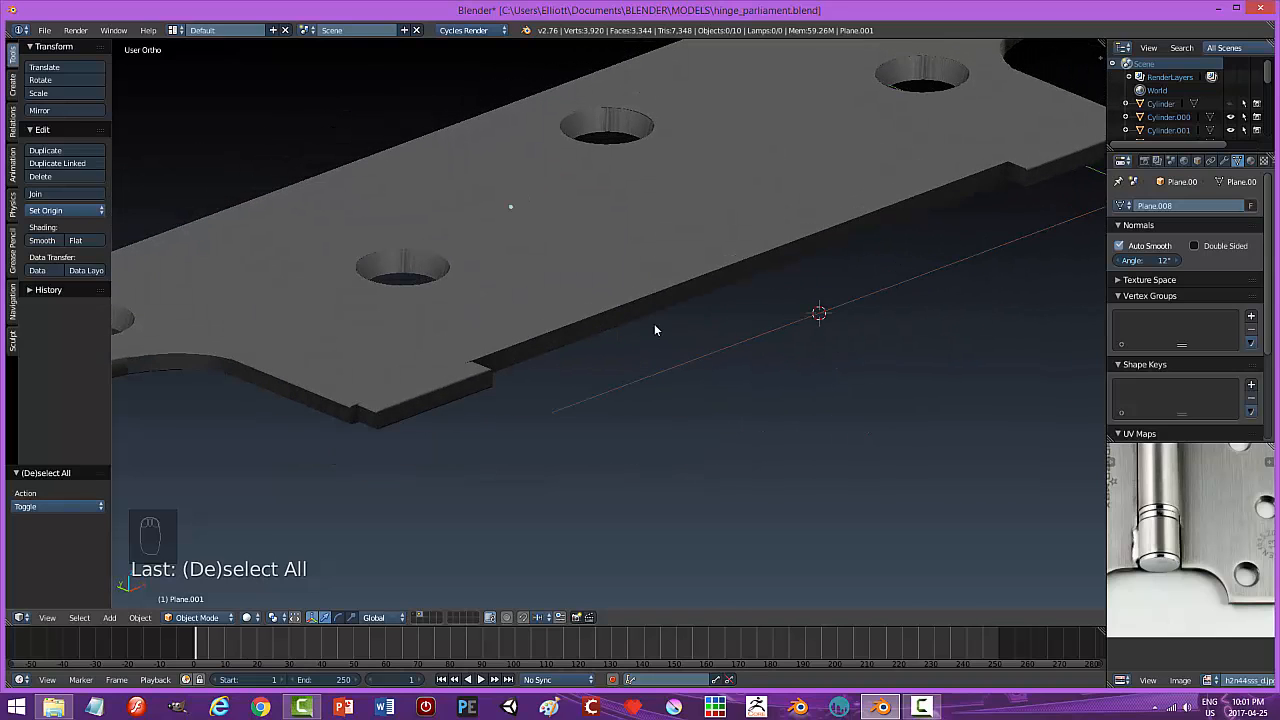
{"action": "right_click", "coordinate": [655, 326]}
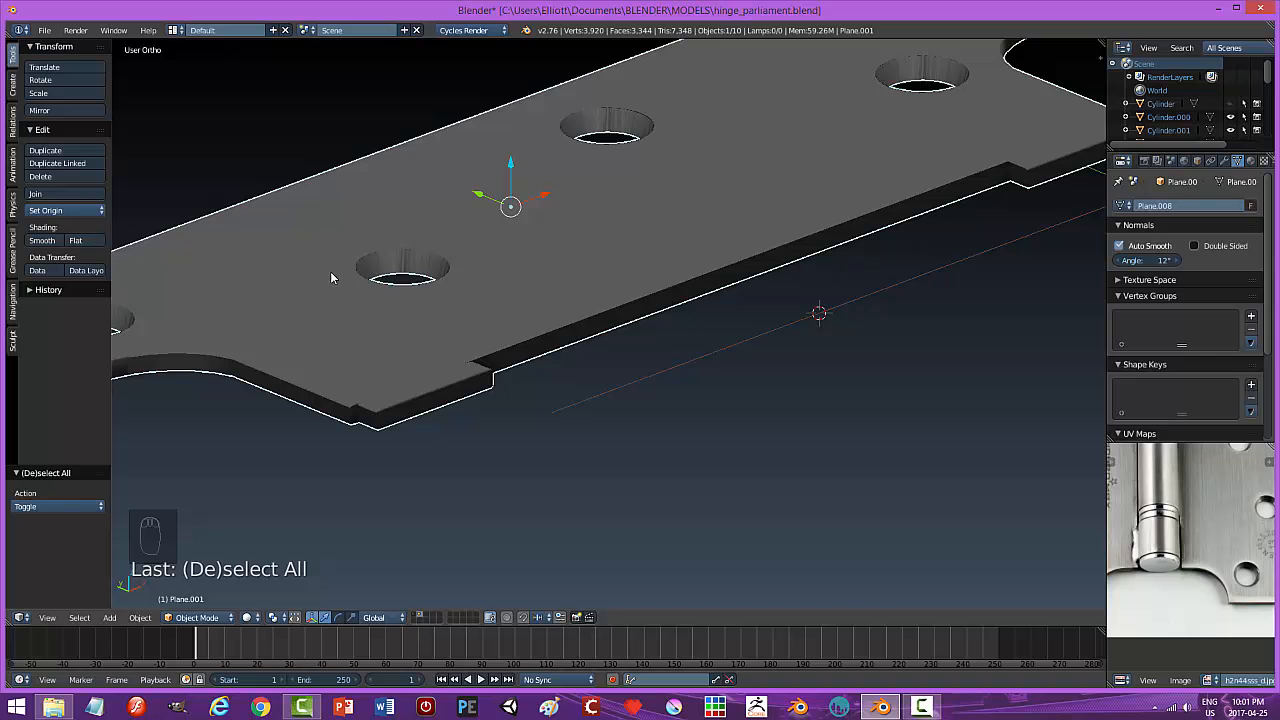
{"action": "scroll", "coordinate": [729, 366], "scroll_direction": "down", "scroll_amount": 2}
{"action": "middle_click_drag", "start_coordinate": [805, 364], "coordinate": [705, 371]}
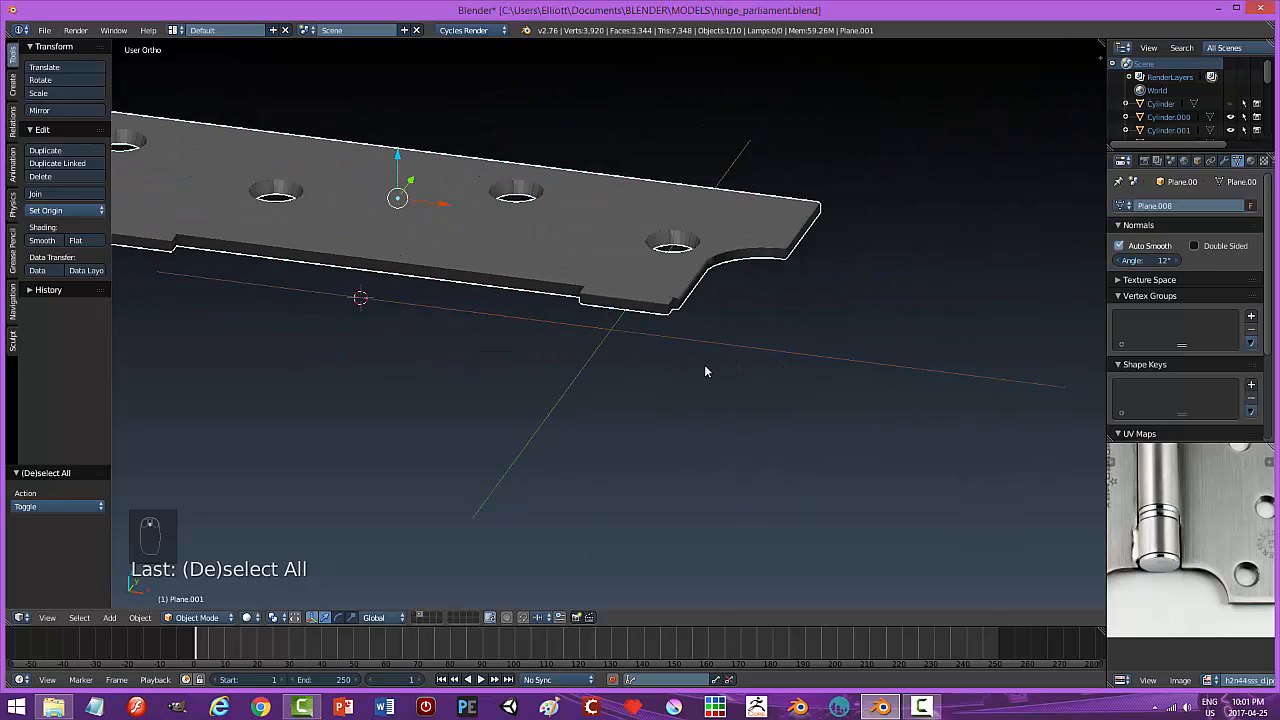
Undo the bevel and reopen the tabbed plate in Edit Mode with its earlier edge selection.
{"action": "key", "text": "ctrl+z"}
{"action": "key", "text": "ctrl+z"}
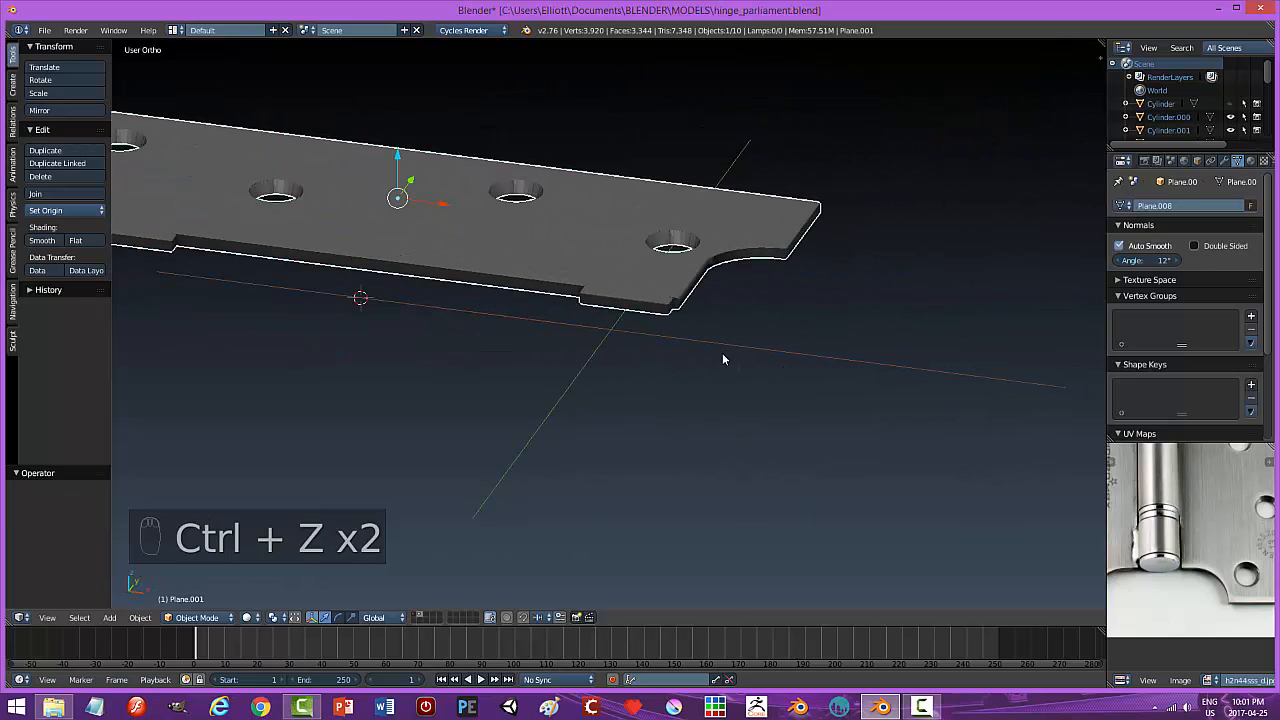
{"action": "key", "text": "ctrl+z"}
{"action": "scroll", "coordinate": [790, 354], "scroll_direction": "up", "scroll_amount": 3}
{"action": "middle_click_drag", "start_coordinate": [790, 354], "coordinate": [829, 340]}
{"action": "key", "text": "Tab"}
{"action": "left_click", "coordinate": [915, 334]}
Add the upper and lower edges of one tab's end and long side to the selection.
{"action": "scroll", "coordinate": [731, 334], "scroll_direction": "up", "scroll_amount": 4}
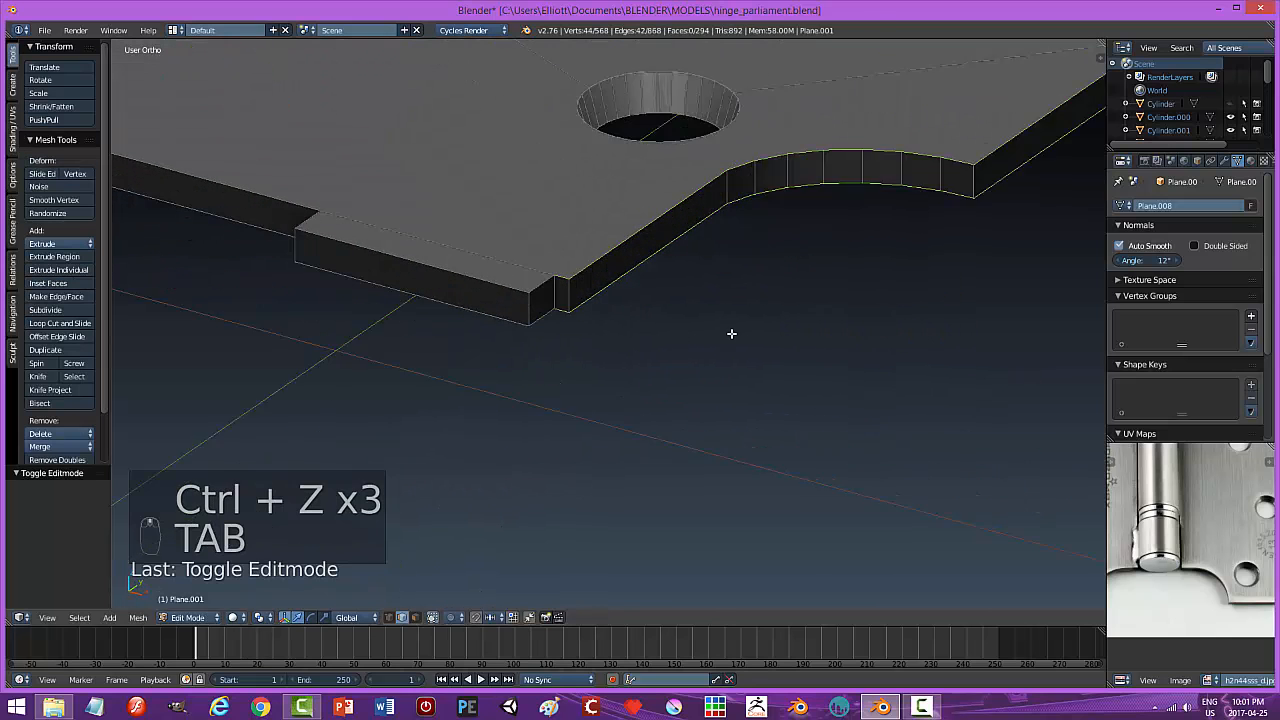
{"action": "middle_click_drag", "start_coordinate": [788, 286], "coordinate": [565, 241]}
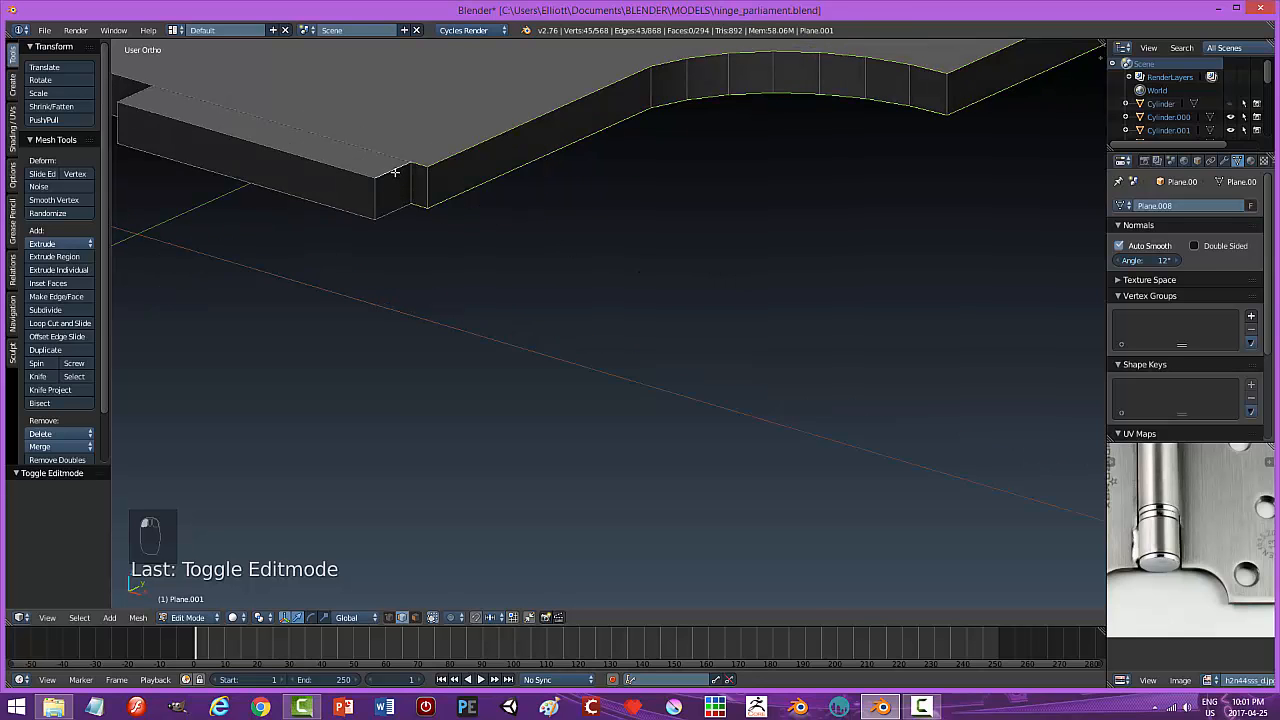
{"action": "left_click", "coordinate": [404, 203], "text": "shift"}
{"action": "left_click", "coordinate": [346, 173], "text": "shift"}
{"action": "left_click", "coordinate": [338, 205], "text": "shift"}
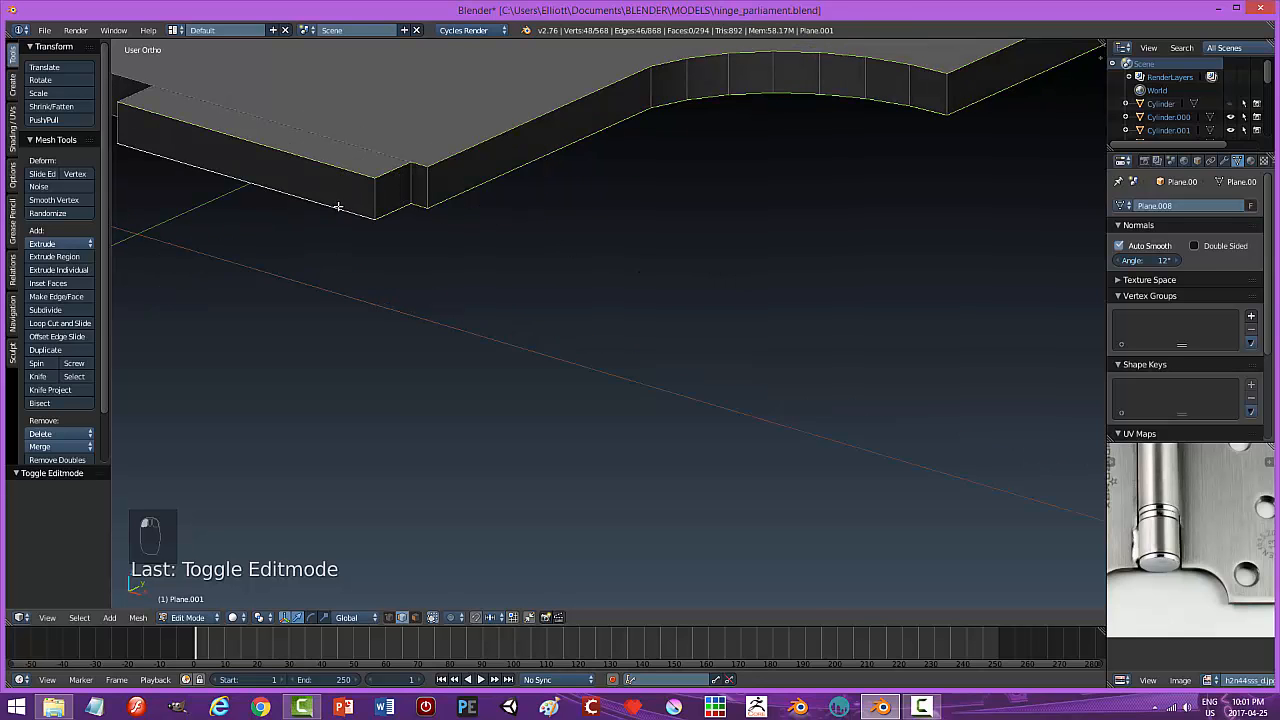
Extend the selection along the plate's inner side and around the opposite tab's upper and lower edges.
{"action": "middle_click_drag", "start_coordinate": [374, 270], "coordinate": [704, 321]}
{"action": "scroll", "coordinate": [704, 321], "scroll_direction": "down", "scroll_amount": 5}
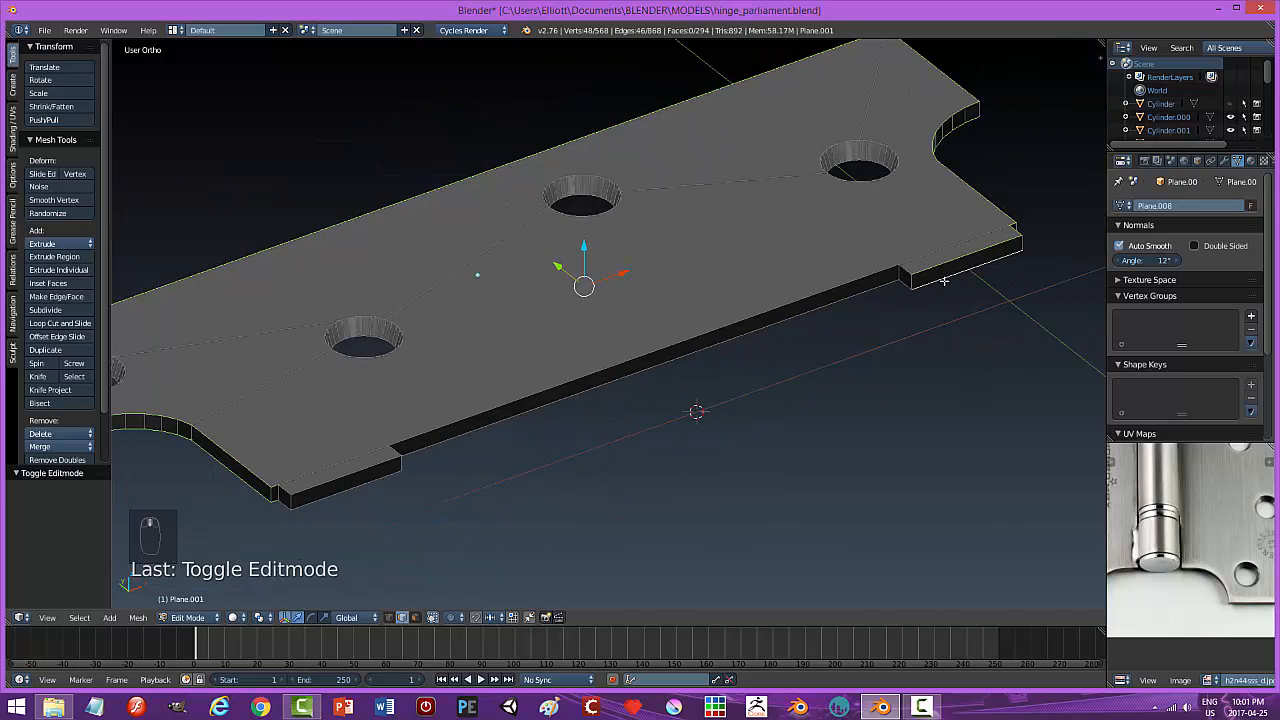
{"action": "left_click", "coordinate": [905, 268], "text": "alt+shift"}
{"action": "left_click", "coordinate": [909, 284], "text": "alt+shift"}
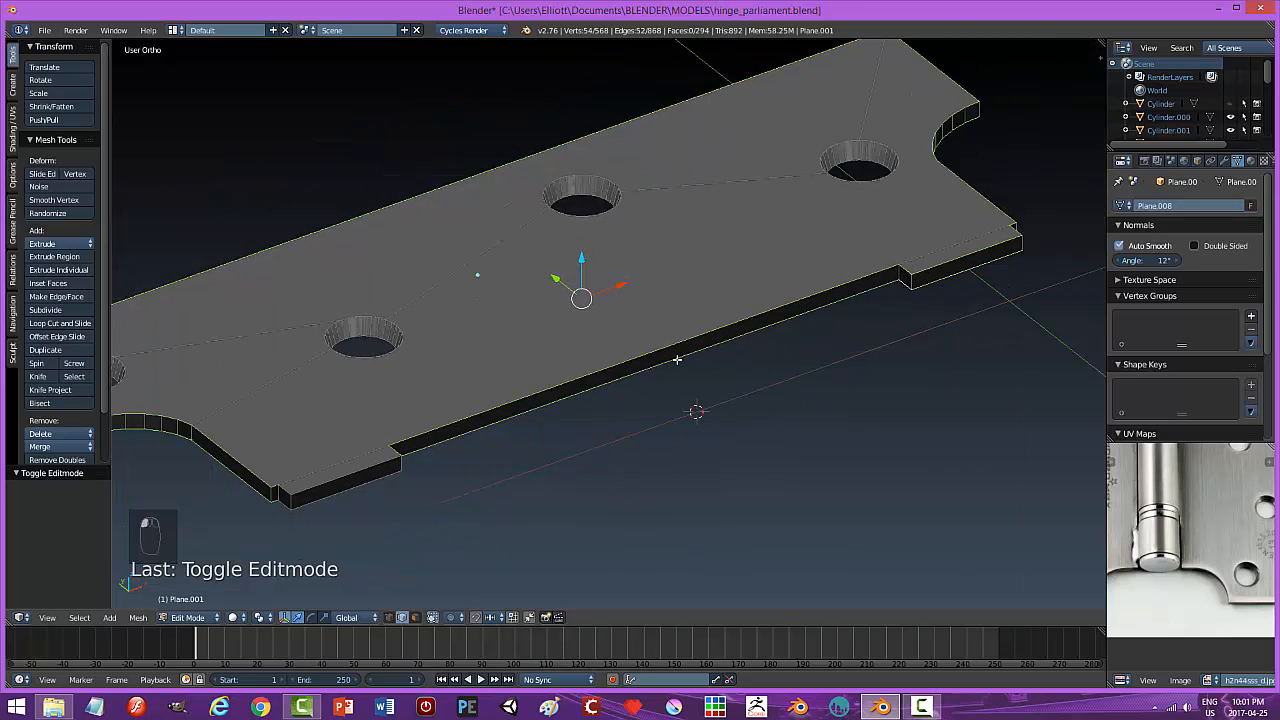
{"action": "middle_click_drag", "start_coordinate": [662, 366], "coordinate": [668, 355]}
{"action": "left_click", "coordinate": [347, 478], "text": "shift"}
{"action": "left_click", "coordinate": [346, 488], "text": "shift"}
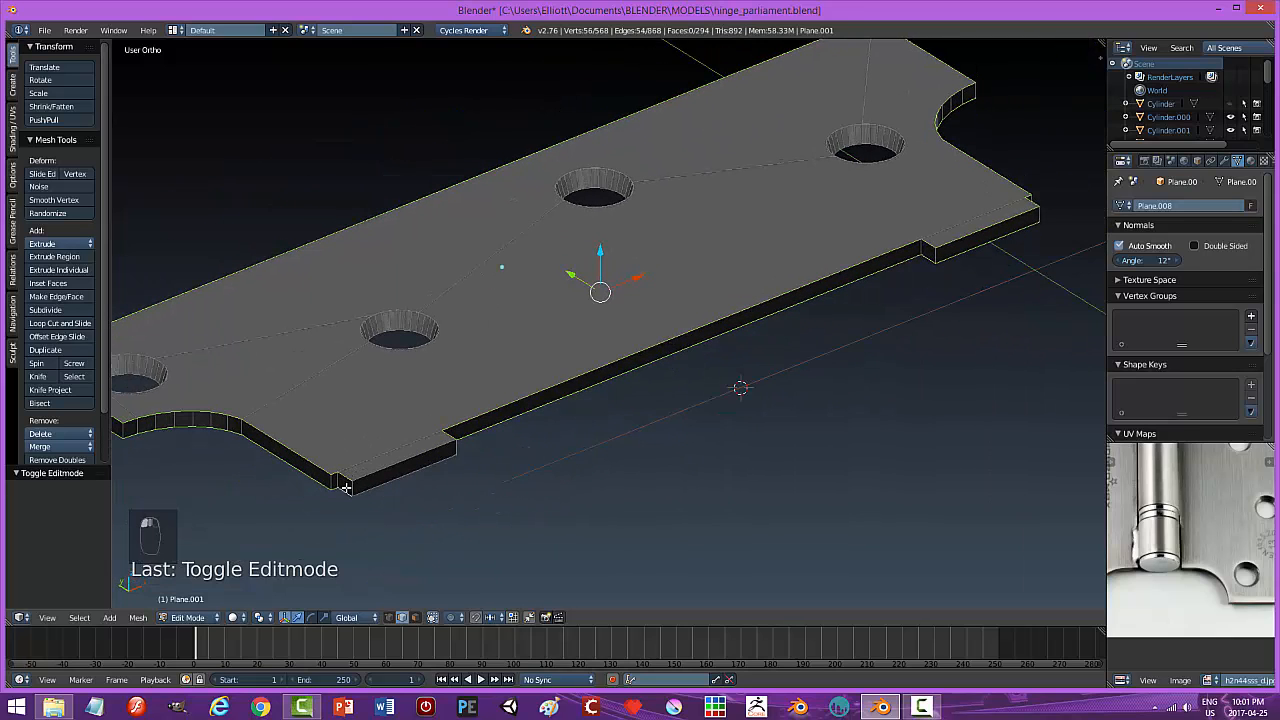
{"action": "left_click", "coordinate": [366, 478], "text": "shift"}
{"action": "left_click", "coordinate": [371, 487], "text": "shift"}
Bevel the selected outline edges by 0.028 with 3 segments, and return to Object Mode with nothing selected.
{"action": "middle_click_drag", "start_coordinate": [523, 457], "coordinate": [756, 482]}
{"action": "middle_click_drag", "start_coordinate": [526, 375], "coordinate": [783, 385]}
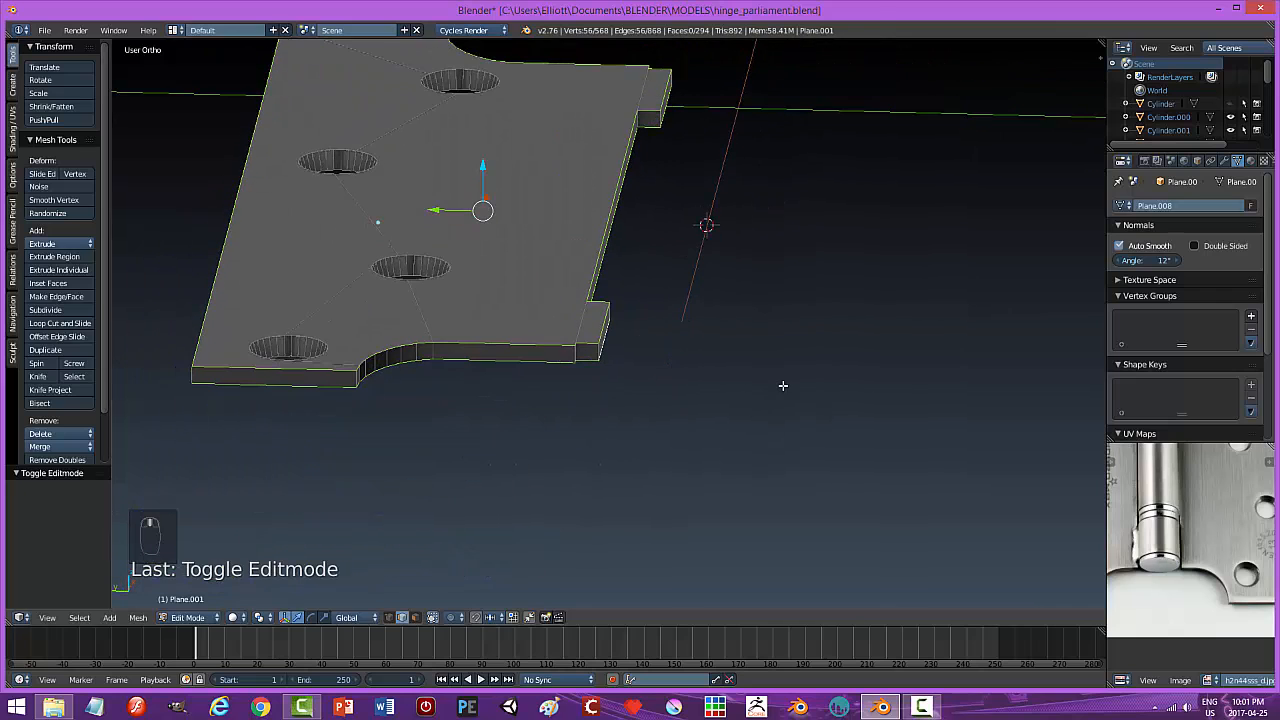
{"action": "key", "text": "ctrl+b"}
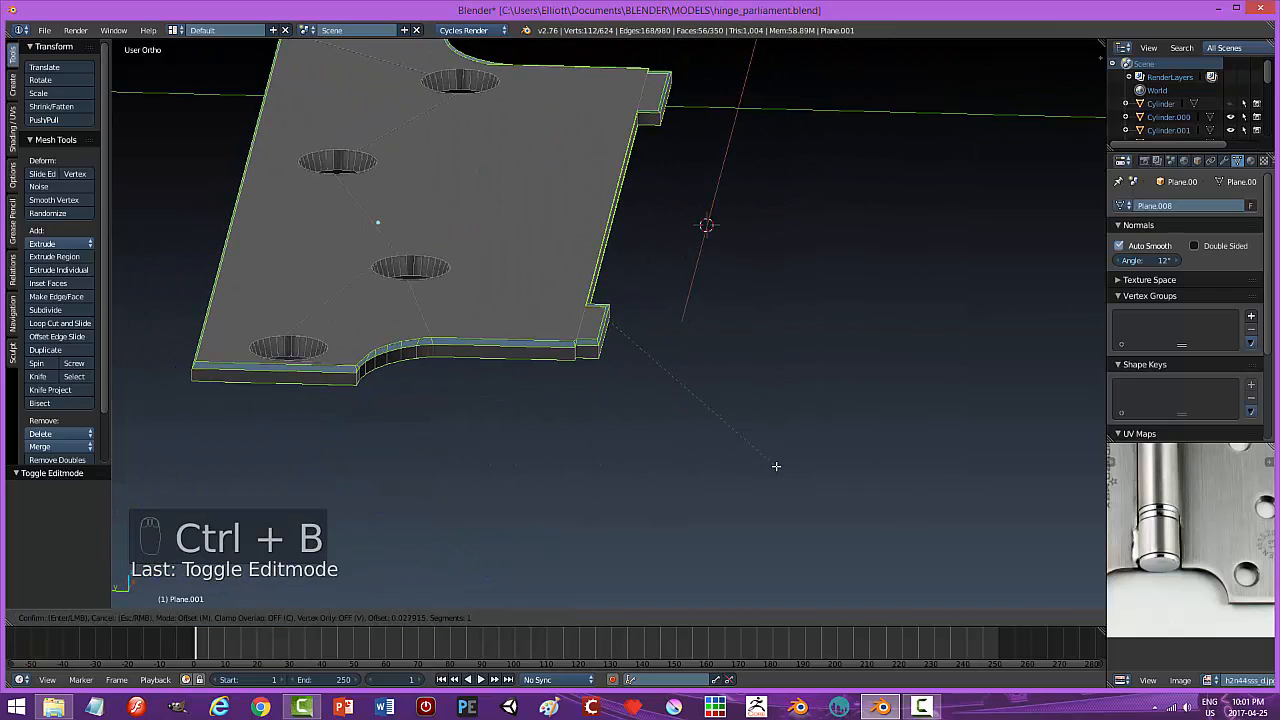
{"action": "scroll", "coordinate": [776, 466], "scroll_direction": "up", "scroll_amount": 2}
{"action": "left_click", "coordinate": [776, 466]}
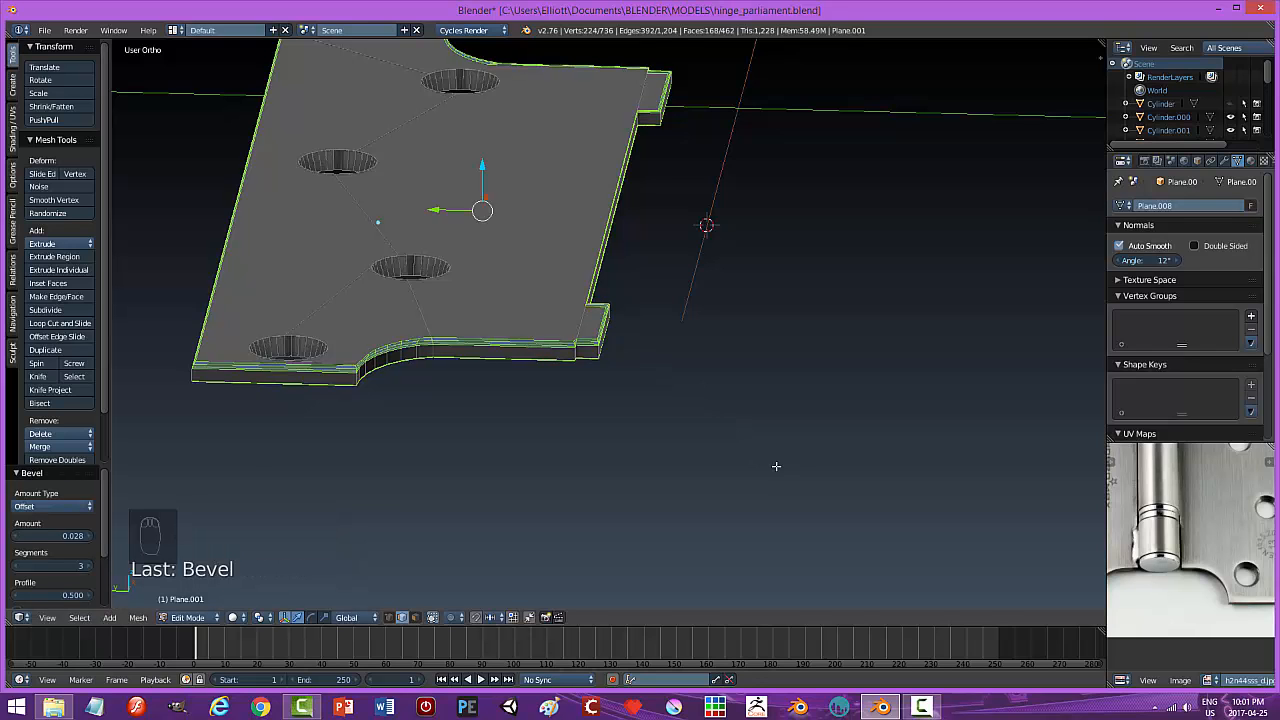
{"action": "key", "text": "a"}
{"action": "key", "text": "Tab"}
{"action": "key", "text": "a"}
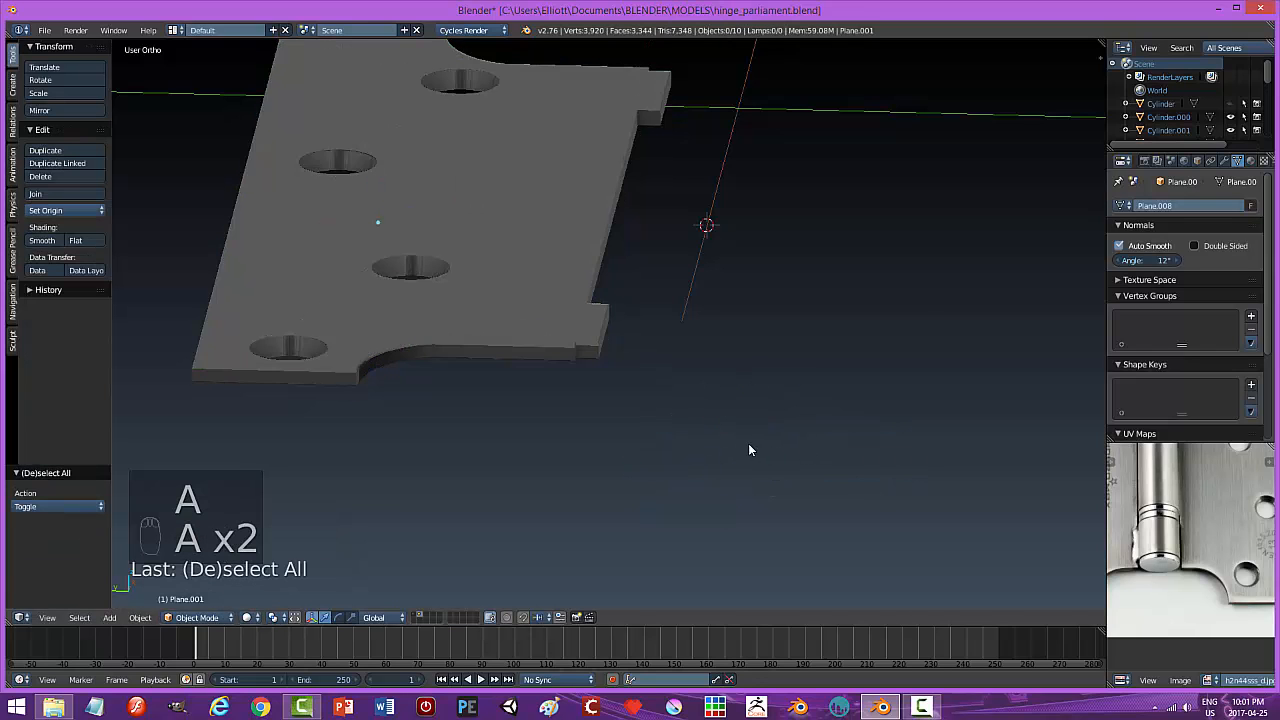
Unhide all the hinge parts, and hide the beveled tabbed plate together with every barrel part.
{"action": "middle_click_drag", "start_coordinate": [750, 450], "coordinate": [808, 380]}
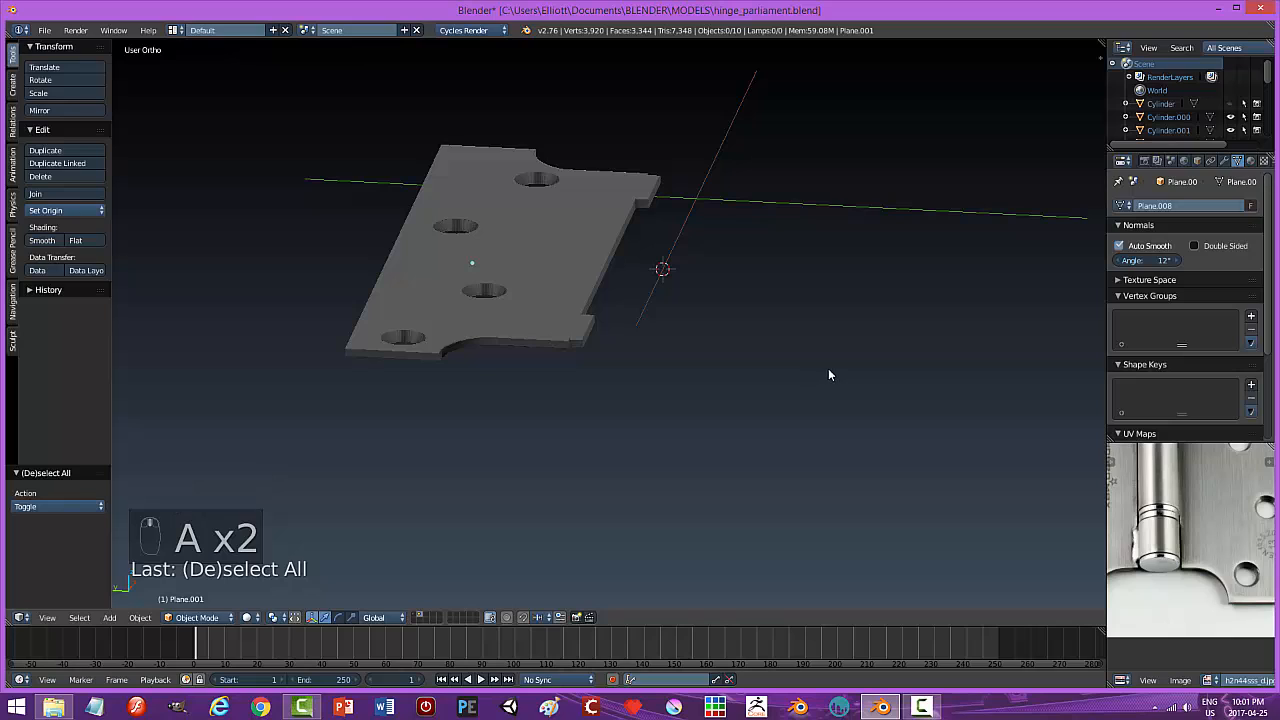
{"action": "key", "text": "alt+h"}
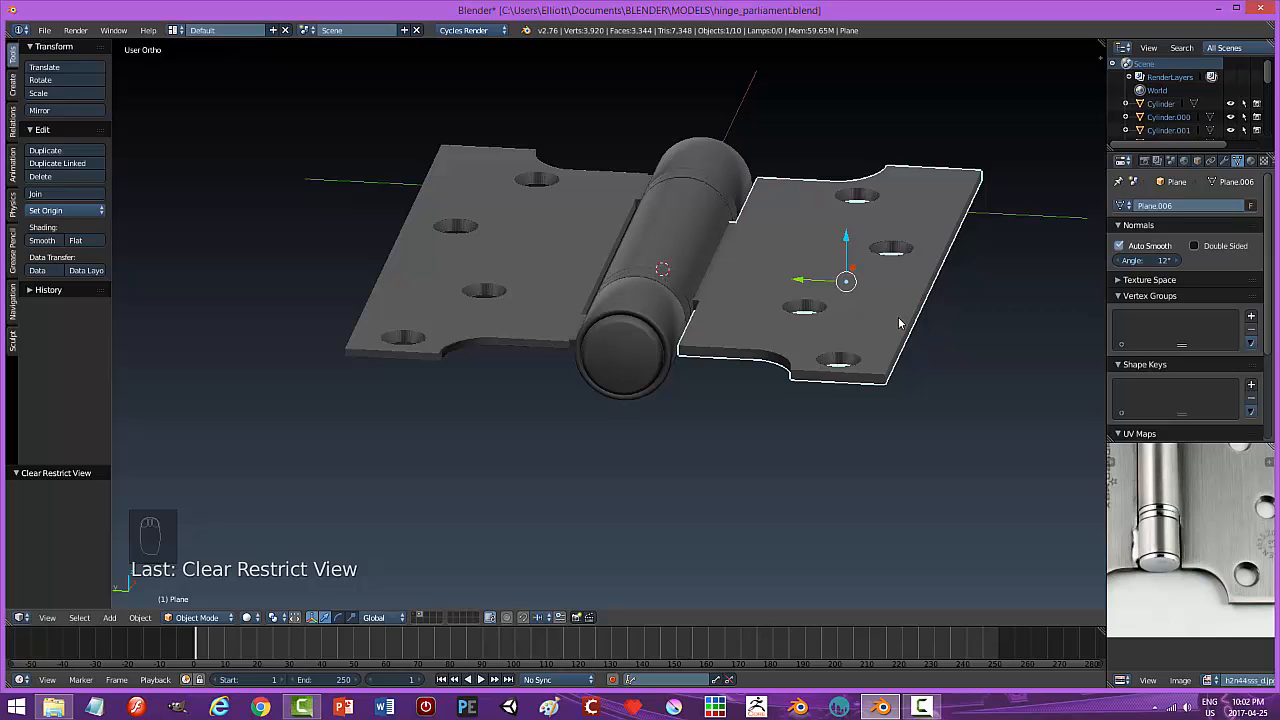
{"action": "left_click", "coordinate": [548, 300]}
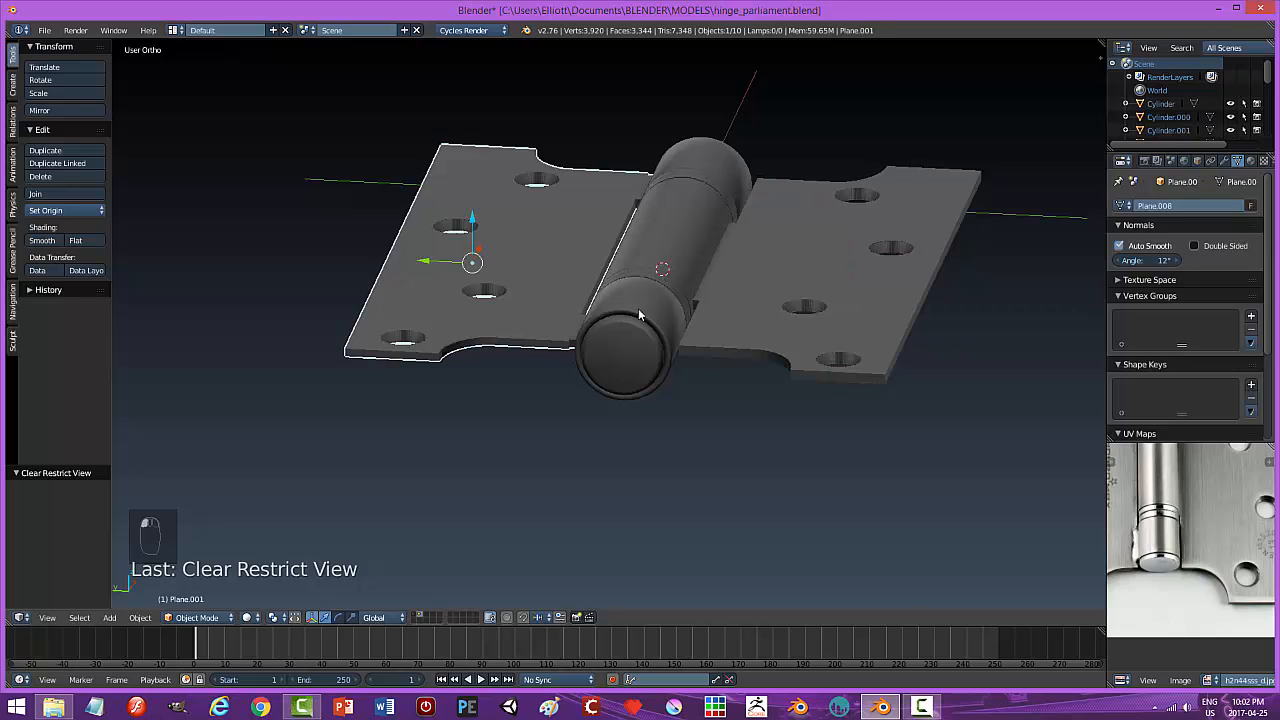
{"action": "left_click", "coordinate": [631, 333], "text": "shift"}
{"action": "left_click", "coordinate": [651, 283], "text": "shift"}
{"action": "left_click", "coordinate": [651, 274], "text": "shift"}
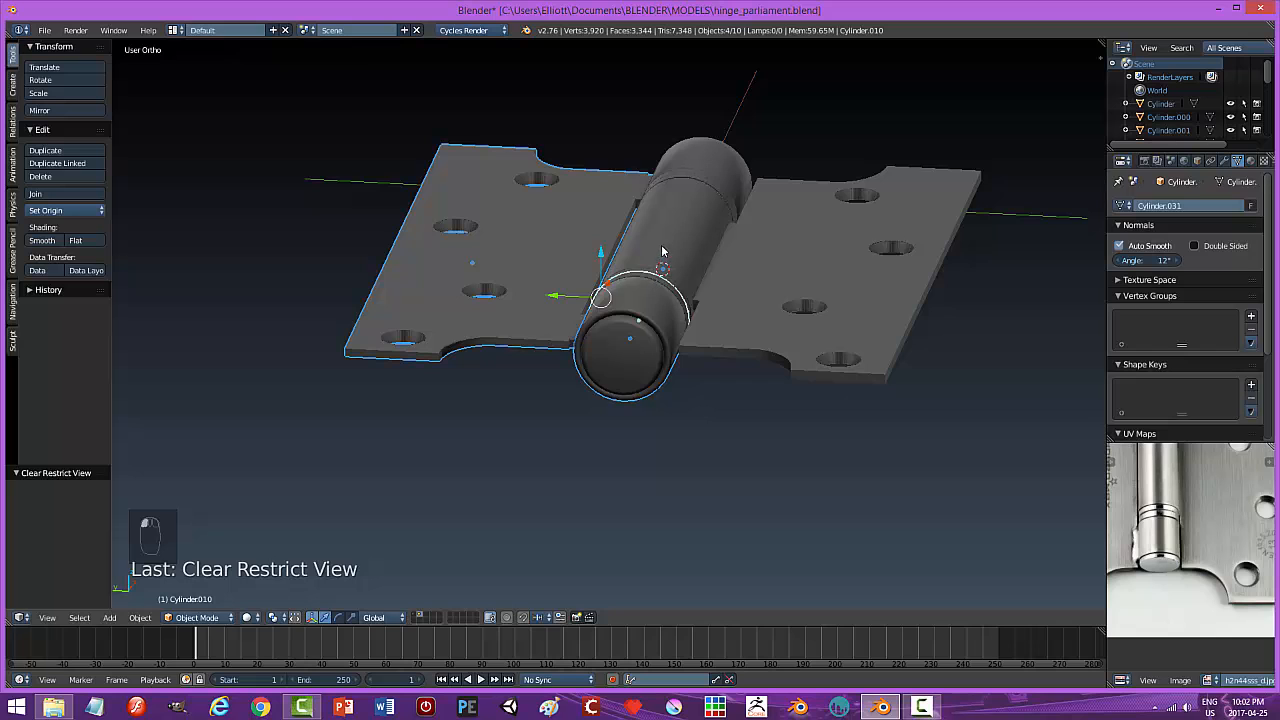
{"action": "left_click", "coordinate": [662, 248], "text": "shift"}
{"action": "middle_click_drag", "start_coordinate": [697, 292], "coordinate": [644, 384]}
{"action": "left_click", "coordinate": [629, 394], "text": "shift"}
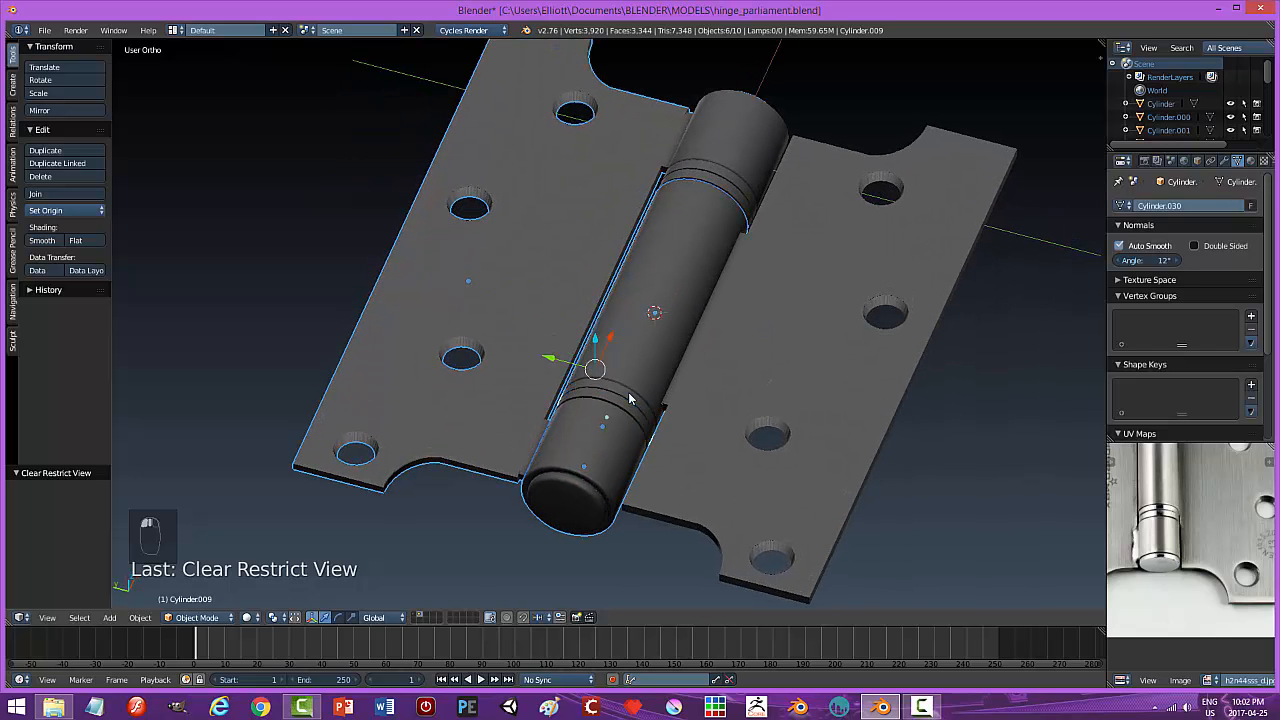
{"action": "left_click", "coordinate": [713, 175], "text": "shift"}
{"action": "left_click", "coordinate": [732, 145], "text": "shift"}
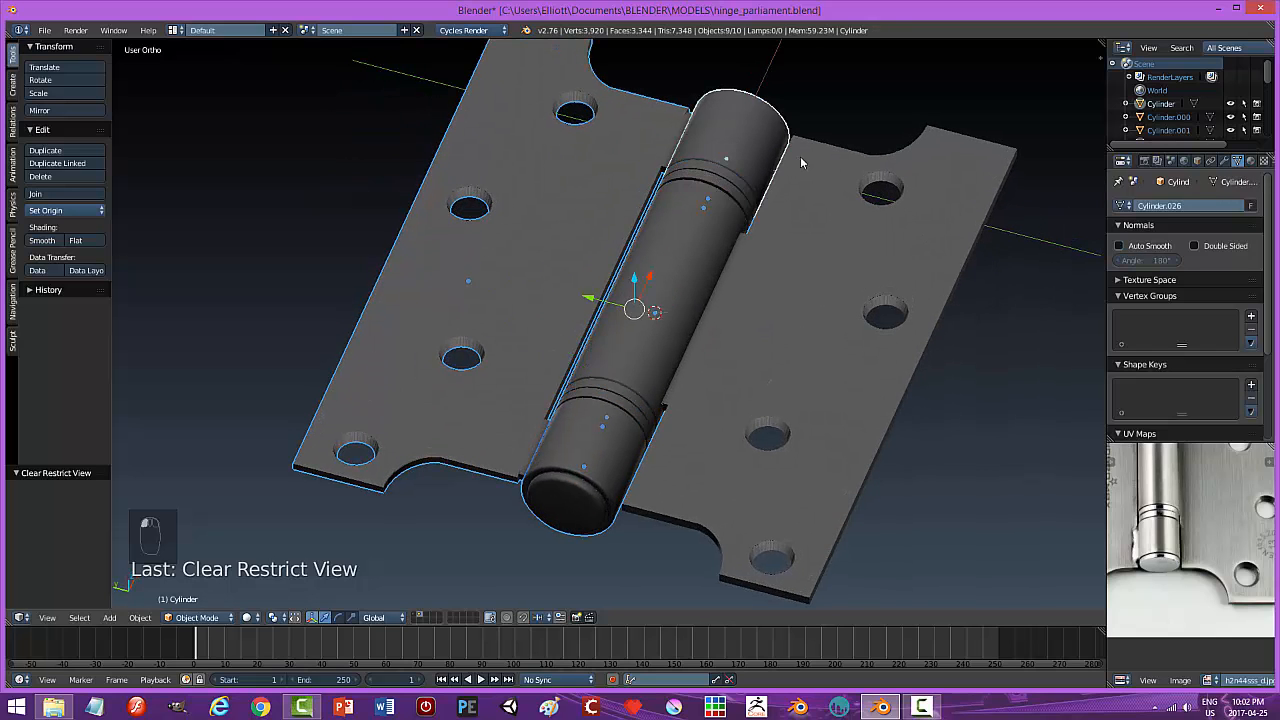
{"action": "key", "text": "h"}
Edit the remaining plate in edge selection mode and select the upper and lower outline edges along its long outer side.
{"action": "left_click", "coordinate": [802, 324]}
{"action": "key", "text": "Tab"}
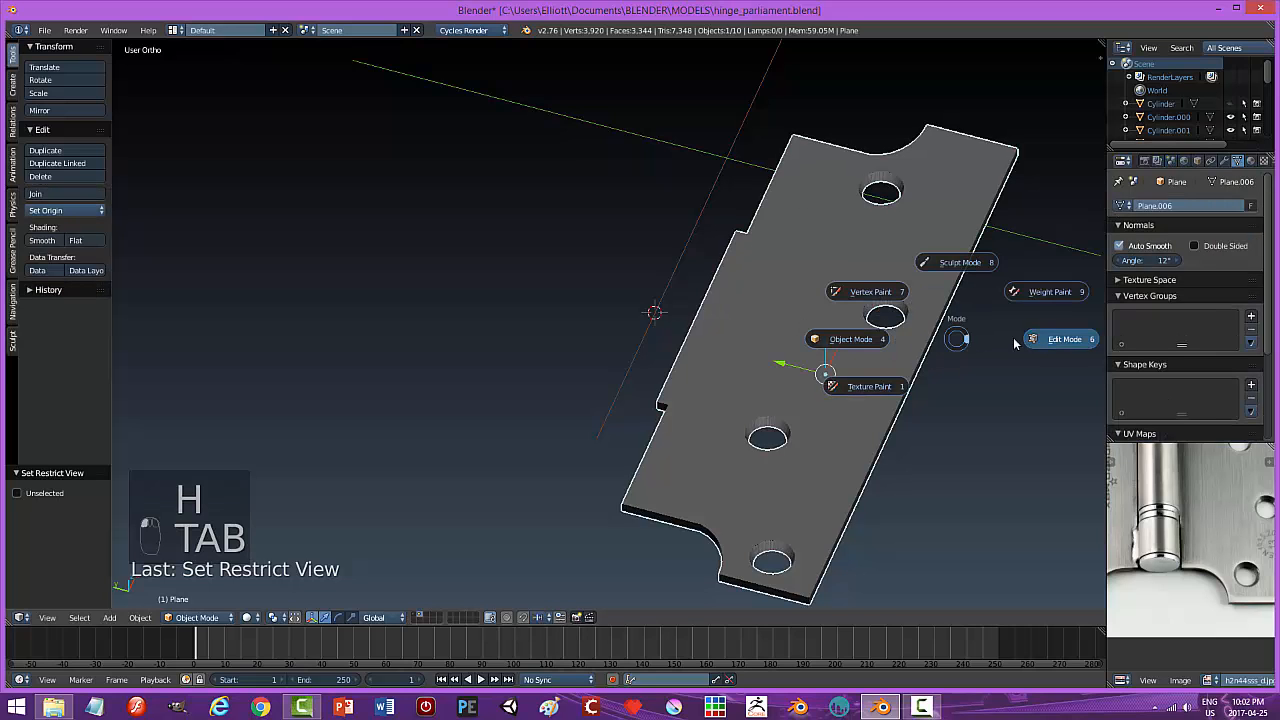
{"action": "left_click", "coordinate": [1014, 341]}
{"action": "middle_click_drag", "start_coordinate": [842, 376], "coordinate": [744, 208], "text": "shift"}
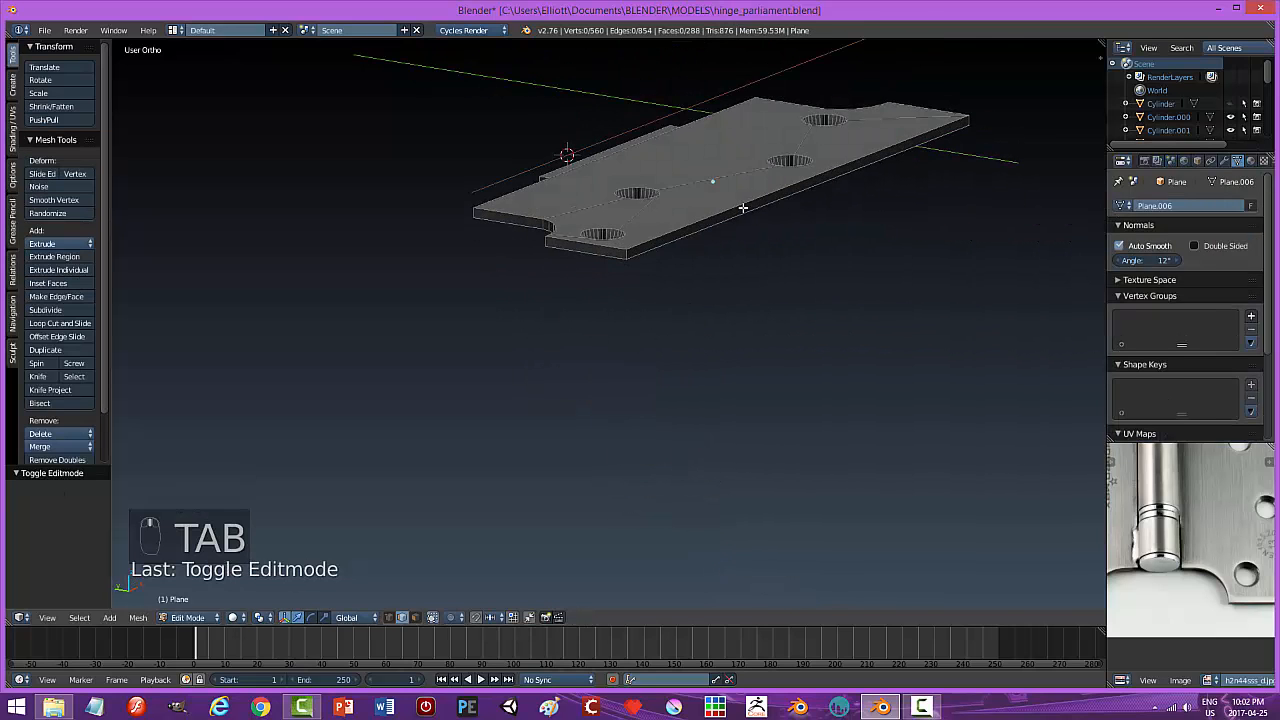
{"action": "key", "text": "ctrl+Tab"}
{"action": "left_click", "coordinate": [733, 210]}
{"action": "left_click", "coordinate": [725, 212], "text": "alt"}
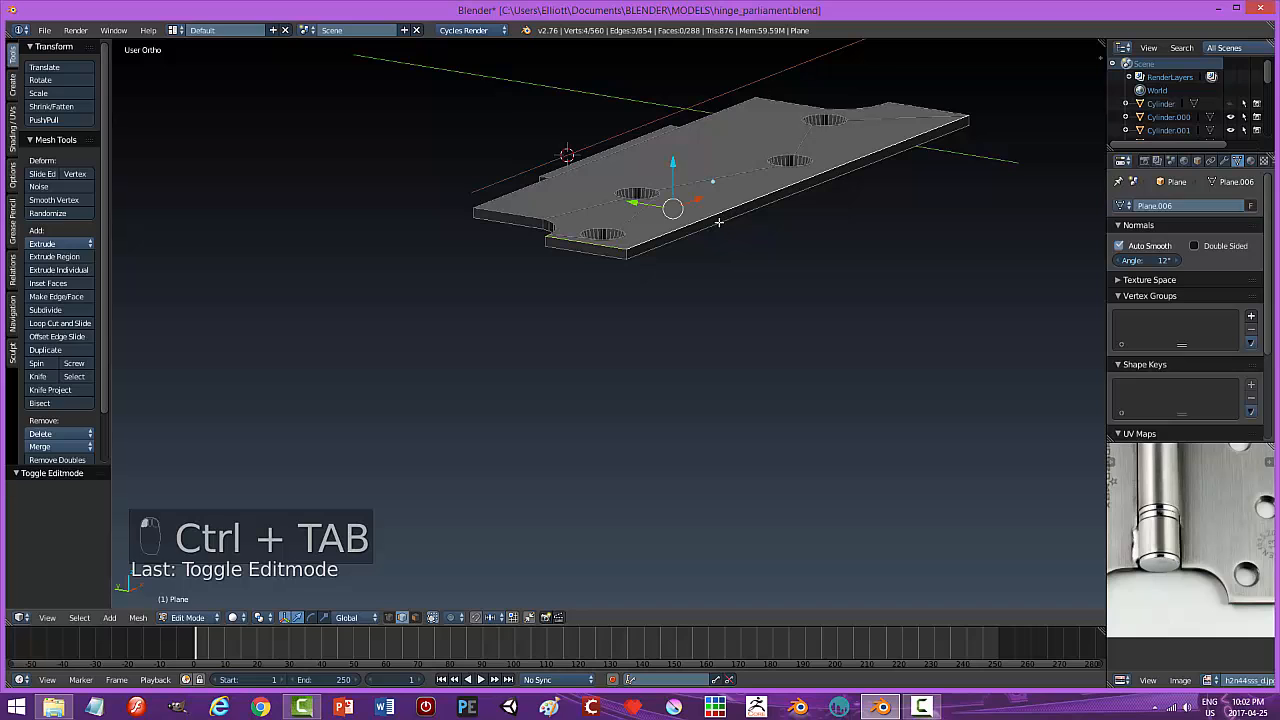
{"action": "left_click", "coordinate": [706, 231], "text": "alt+shift"}
Extend the selection to the upper and lower outline edges around one curved end of the plate.
{"action": "middle_click_drag", "start_coordinate": [573, 262], "coordinate": [714, 274]}
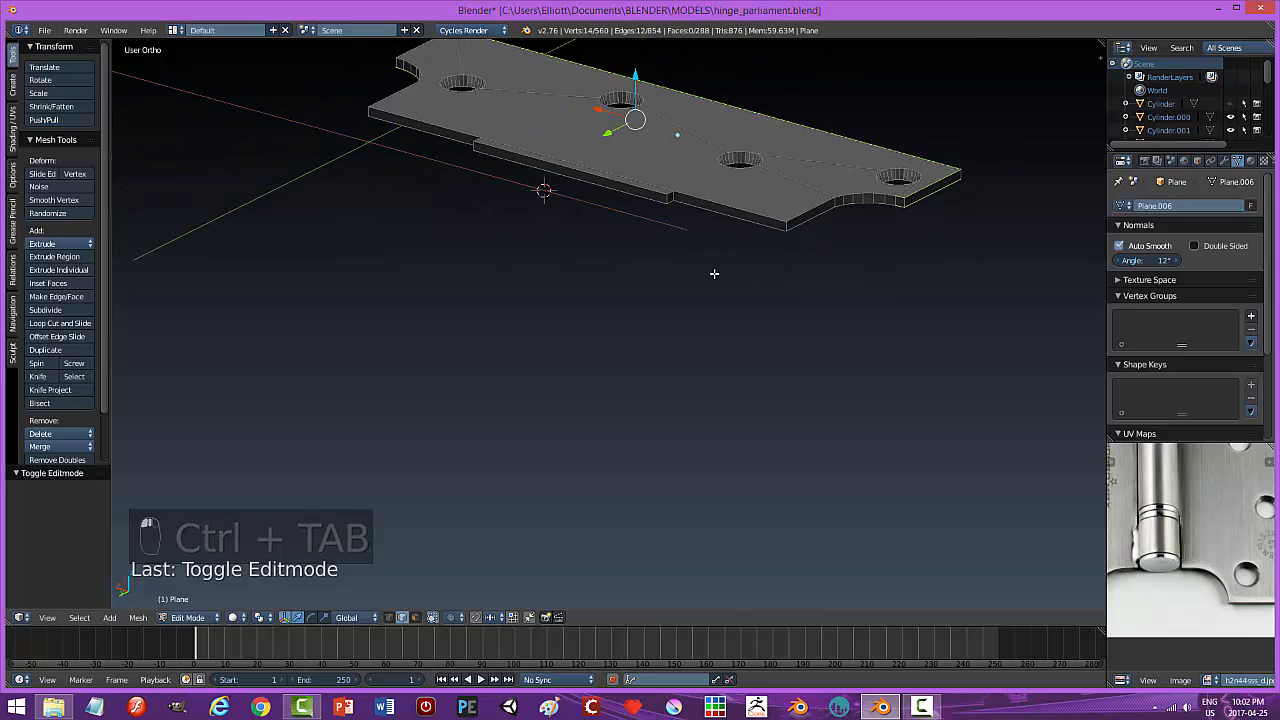
{"action": "left_click", "coordinate": [889, 196], "text": "alt+shift"}
{"action": "left_click", "coordinate": [826, 213], "text": "alt+shift"}
{"action": "left_click", "coordinate": [851, 205], "text": "alt+shift"}
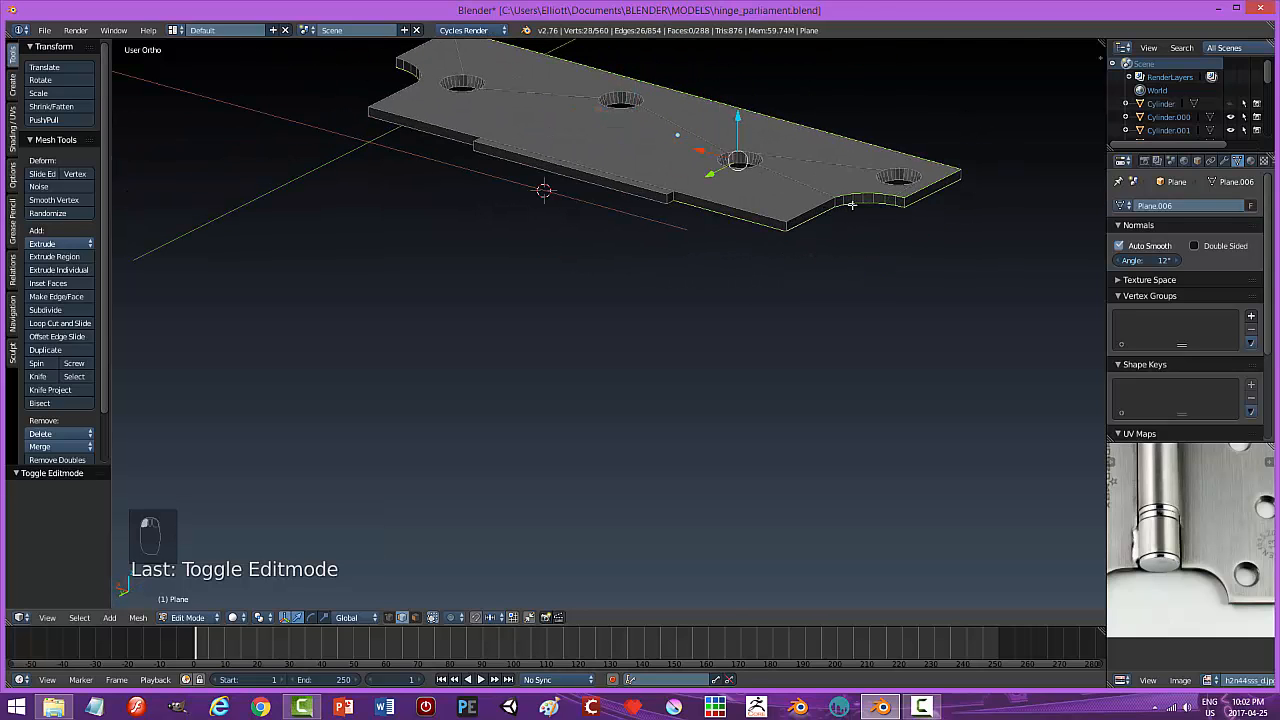
{"action": "left_click", "coordinate": [817, 205], "text": "alt+shift"}
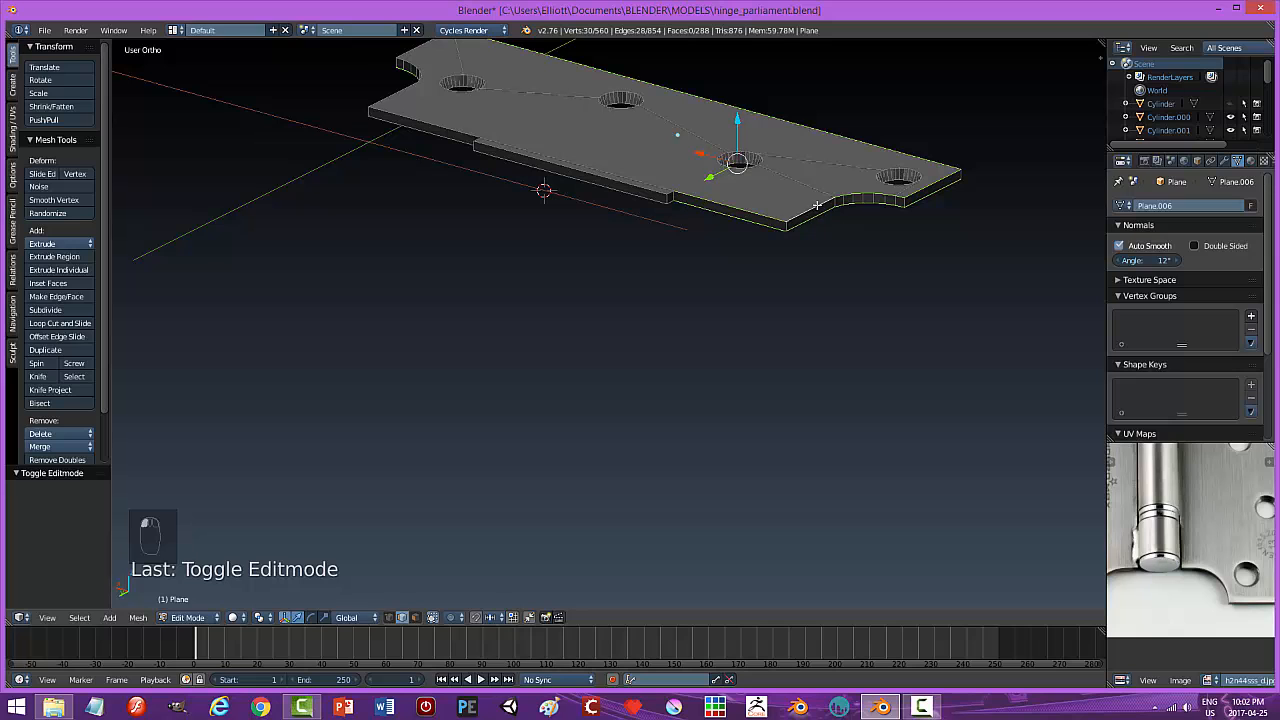
Extend the edge selection to the upper and lower outline edges of the plate's projecting tab, including its short side.
{"action": "left_click", "coordinate": [664, 194], "text": "alt+shift"}
{"action": "left_click", "coordinate": [665, 202], "text": "alt+shift"}
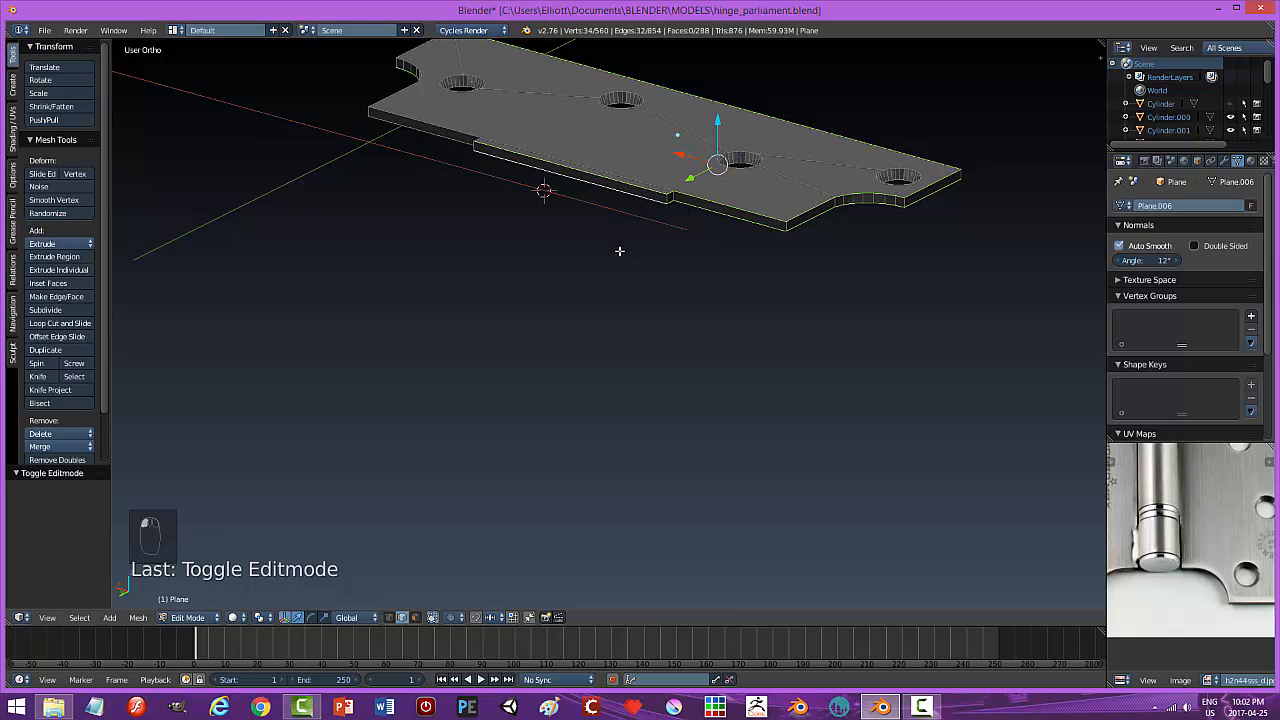
{"action": "middle_click_drag", "start_coordinate": [619, 251], "coordinate": [563, 278]}
{"action": "left_click", "coordinate": [474, 216], "text": "alt+shift"}
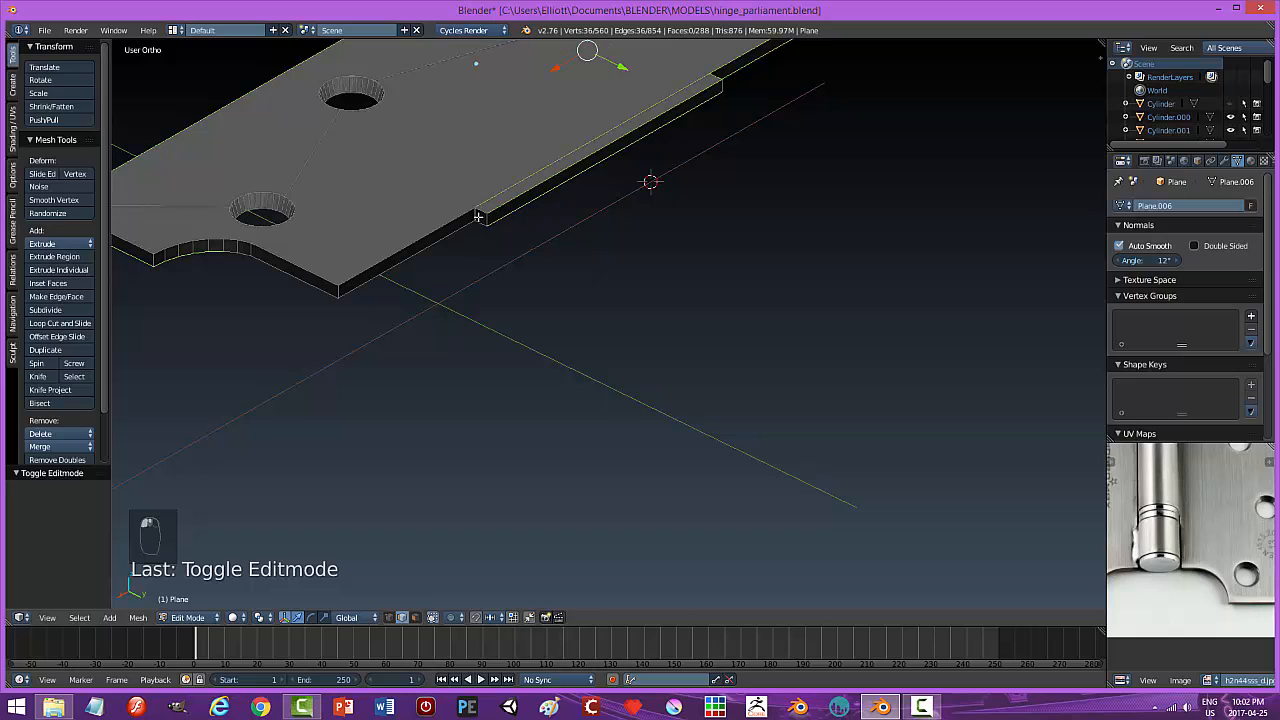
{"action": "left_click", "coordinate": [481, 224], "text": "alt+shift"}
Complete the outline selection with the edges between the tab and the other curved end, leaving out the vertical corner edges.
{"action": "left_click", "coordinate": [466, 218], "text": "alt+shift"}
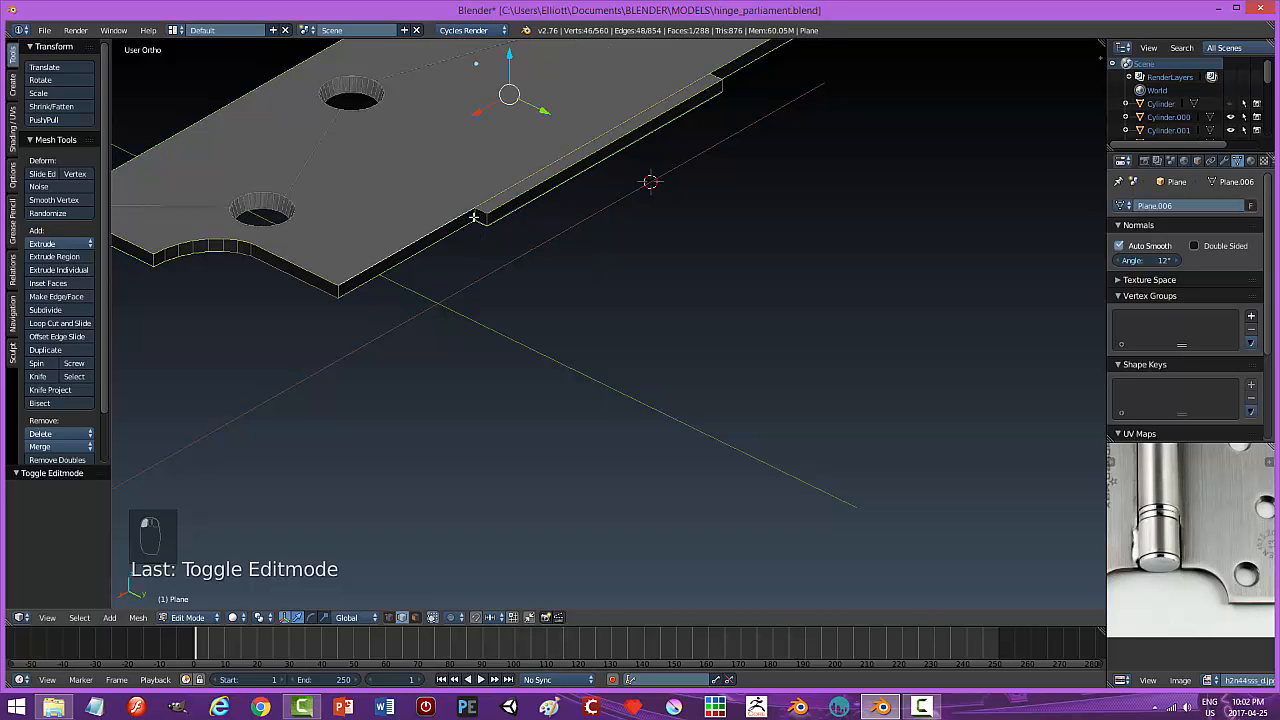
{"action": "left_click", "coordinate": [474, 216], "text": "alt+shift"}
{"action": "left_click", "coordinate": [483, 213], "text": "shift"}
{"action": "middle_click_drag", "start_coordinate": [529, 266], "coordinate": [568, 246]}
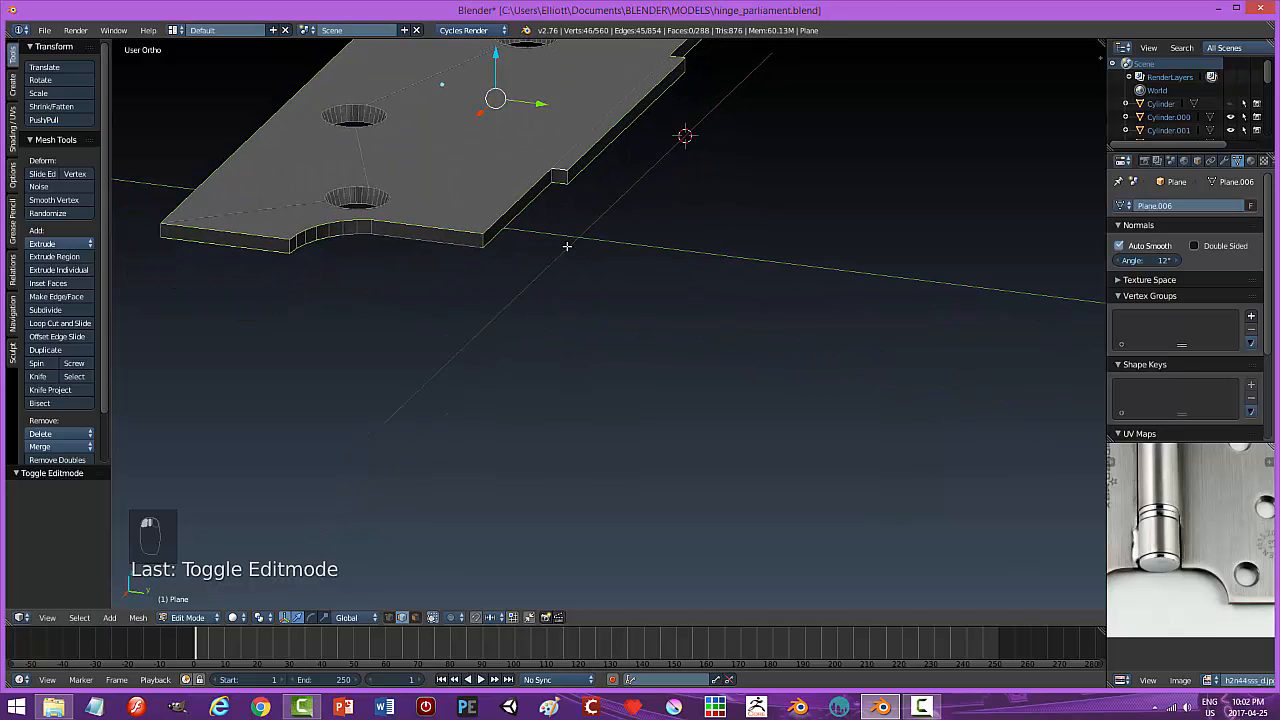
{"action": "left_click", "coordinate": [473, 243], "text": "shift"}
{"action": "middle_click_drag", "start_coordinate": [452, 264], "coordinate": [515, 264]}
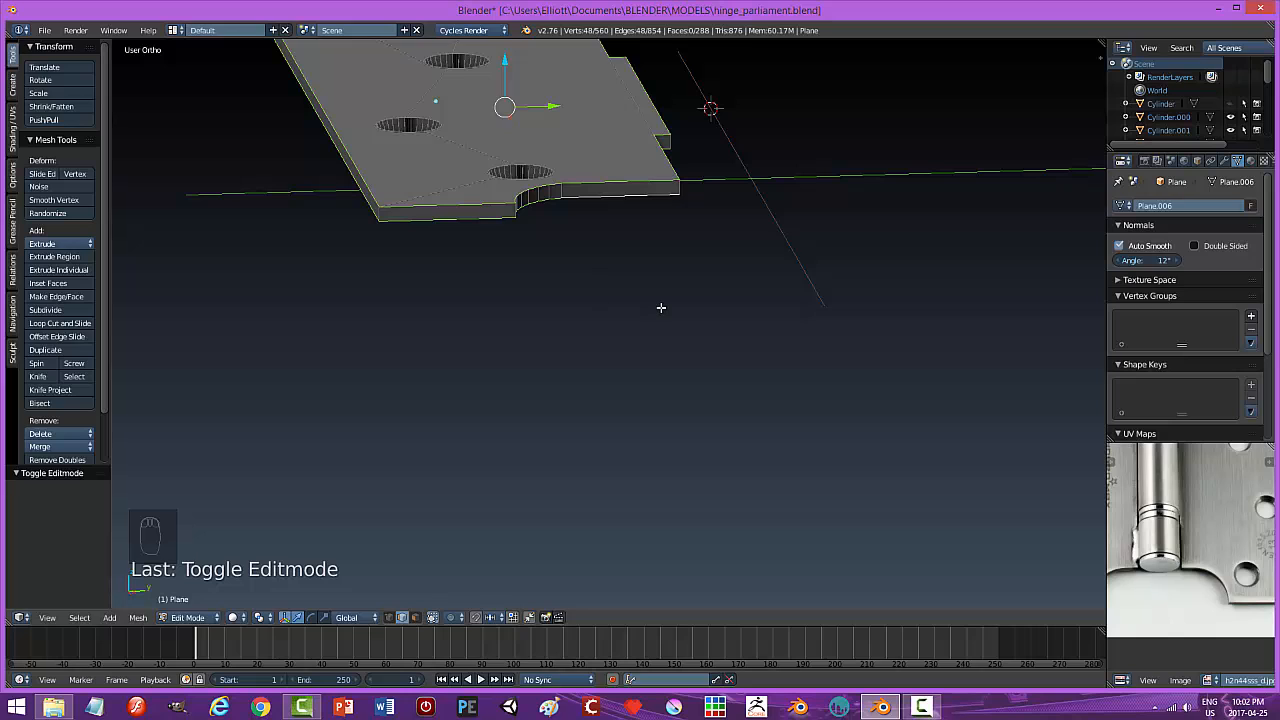
Bevel the selected outline edges slightly with 3 segments, deselect everything and return to Object Mode.
{"action": "key", "text": "ctrl+b"}
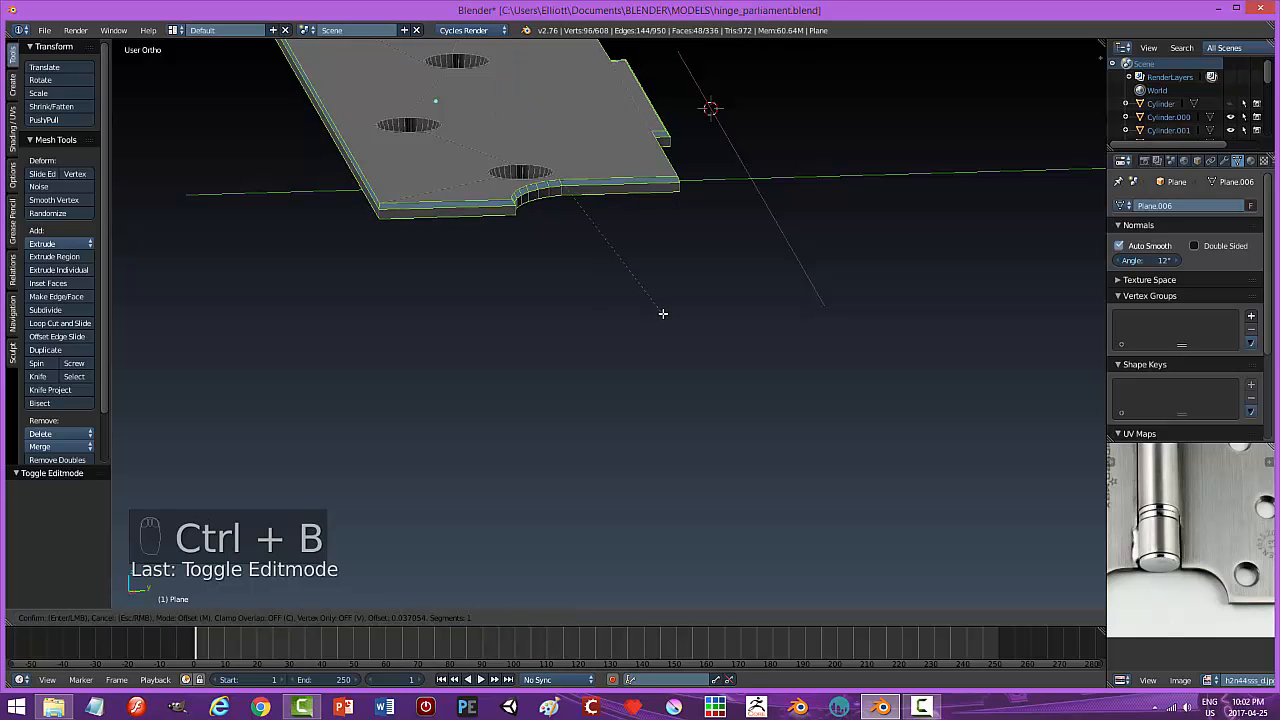
{"action": "scroll", "coordinate": [662, 313], "scroll_direction": "up", "scroll_amount": 2}
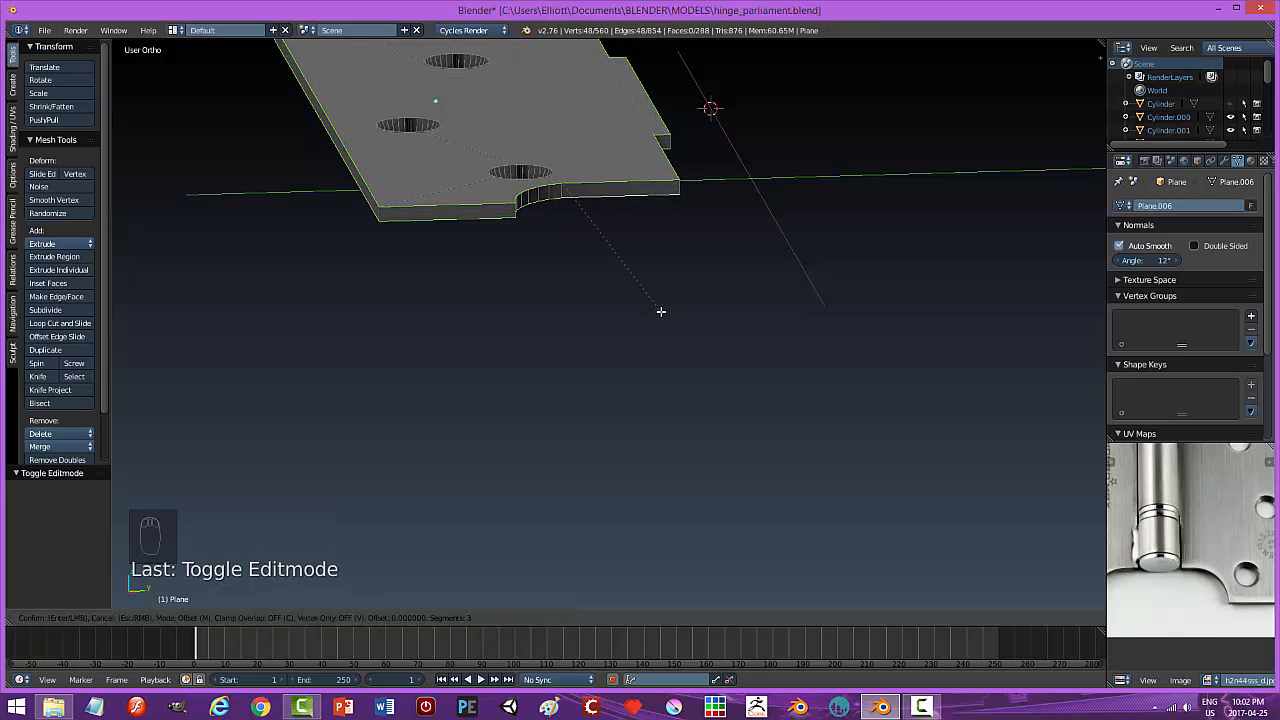
{"action": "left_click", "coordinate": [661, 312]}
{"action": "key", "text": "a"}
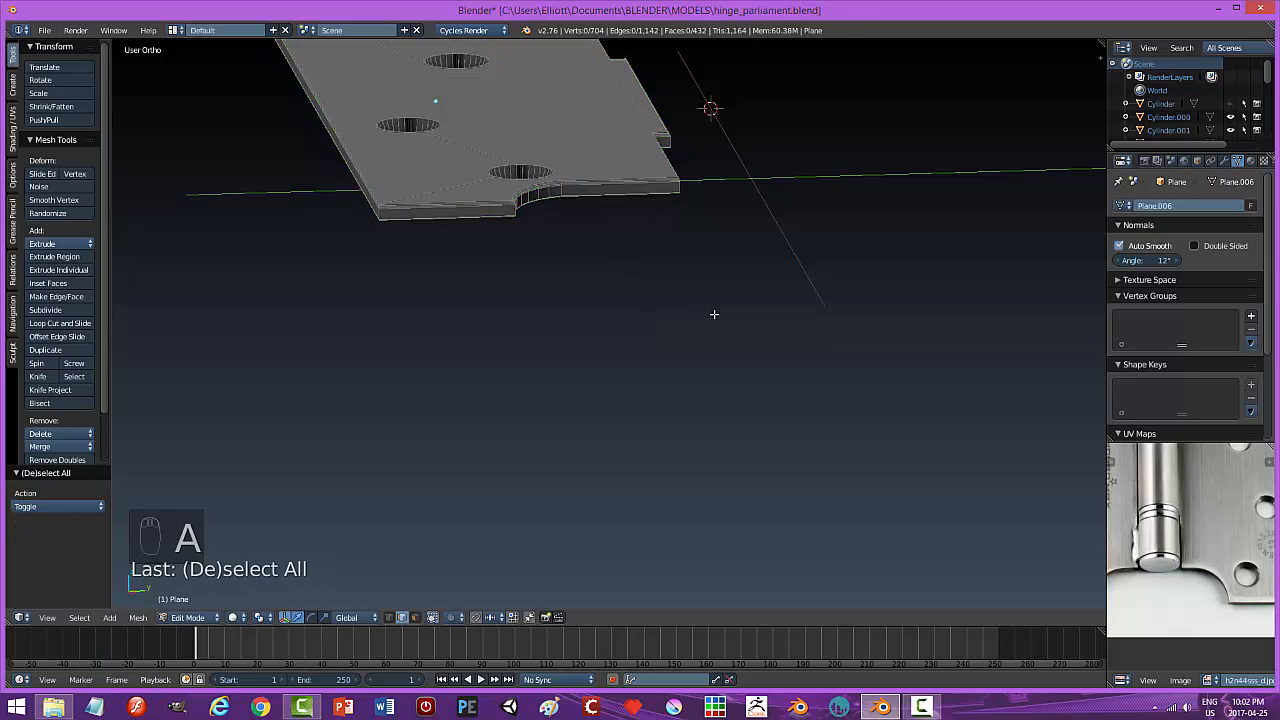
{"action": "key", "text": "Tab"}
{"action": "left_click", "coordinate": [645, 314]}
Unhide all the hinge parts and clear the selection.
{"action": "scroll", "coordinate": [778, 282], "scroll_direction": "down", "scroll_amount": 3}
{"action": "middle_click_drag", "start_coordinate": [762, 290], "coordinate": [840, 343]}
{"action": "key", "text": "alt+h"}
{"action": "key", "text": "a"}
{"action": "scroll", "coordinate": [784, 363], "scroll_direction": "up", "scroll_amount": 2}
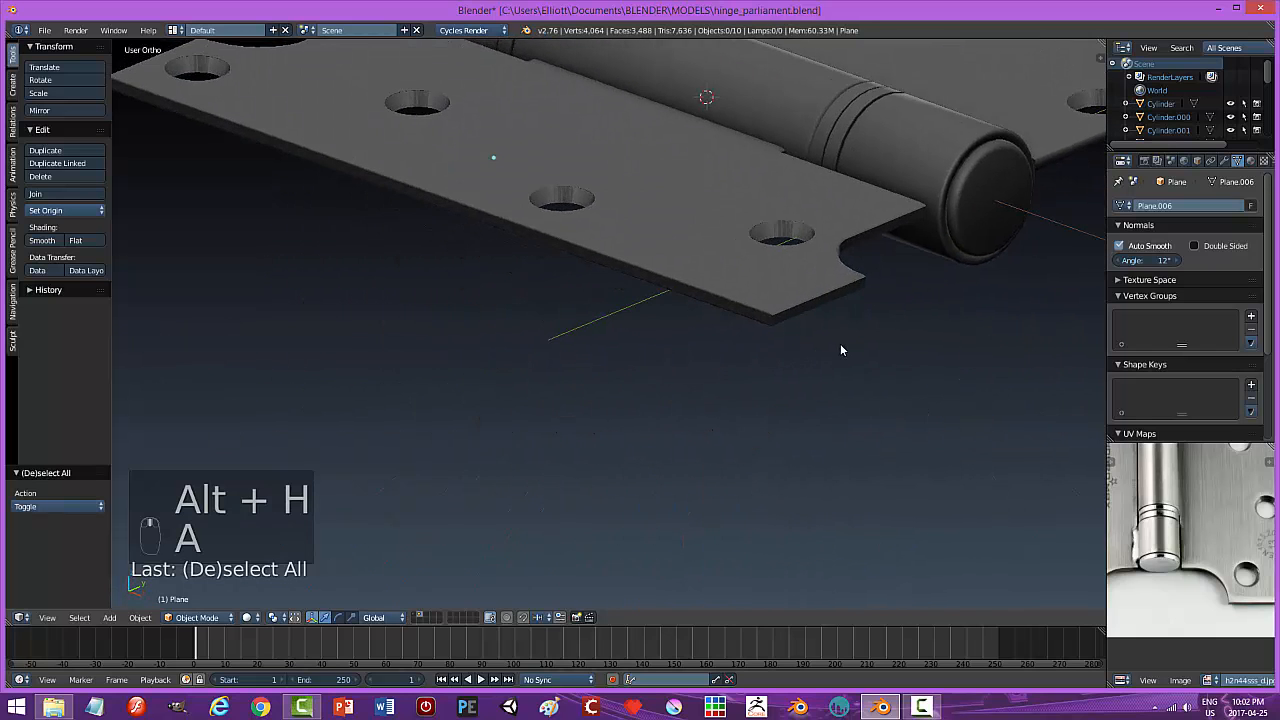
Join the plate attached to the barrel's end sections with both end sections into one object.
{"action": "scroll", "coordinate": [893, 279], "scroll_direction": "down", "scroll_amount": 3}
{"action": "middle_click_drag", "start_coordinate": [883, 268], "coordinate": [742, 286]}
{"action": "right_click", "coordinate": [742, 286]}
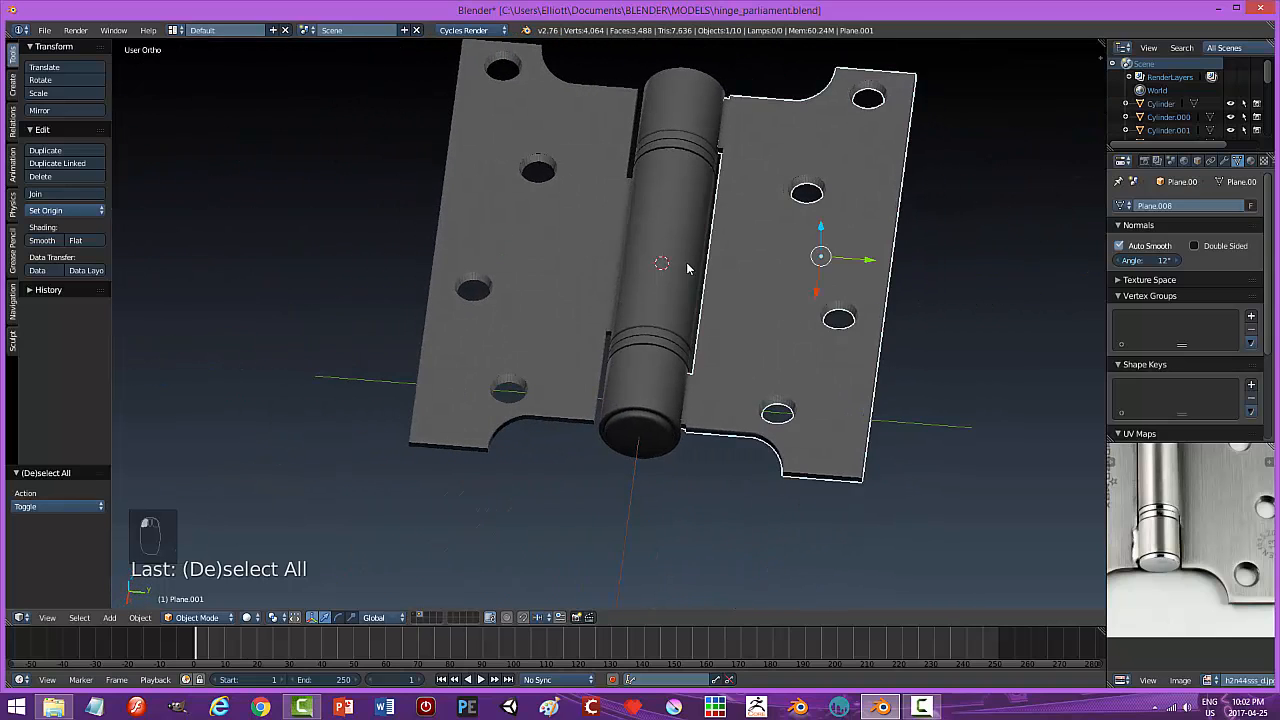
{"action": "right_click", "coordinate": [697, 124], "text": "shift"}
{"action": "right_click", "coordinate": [633, 410], "text": "shift"}
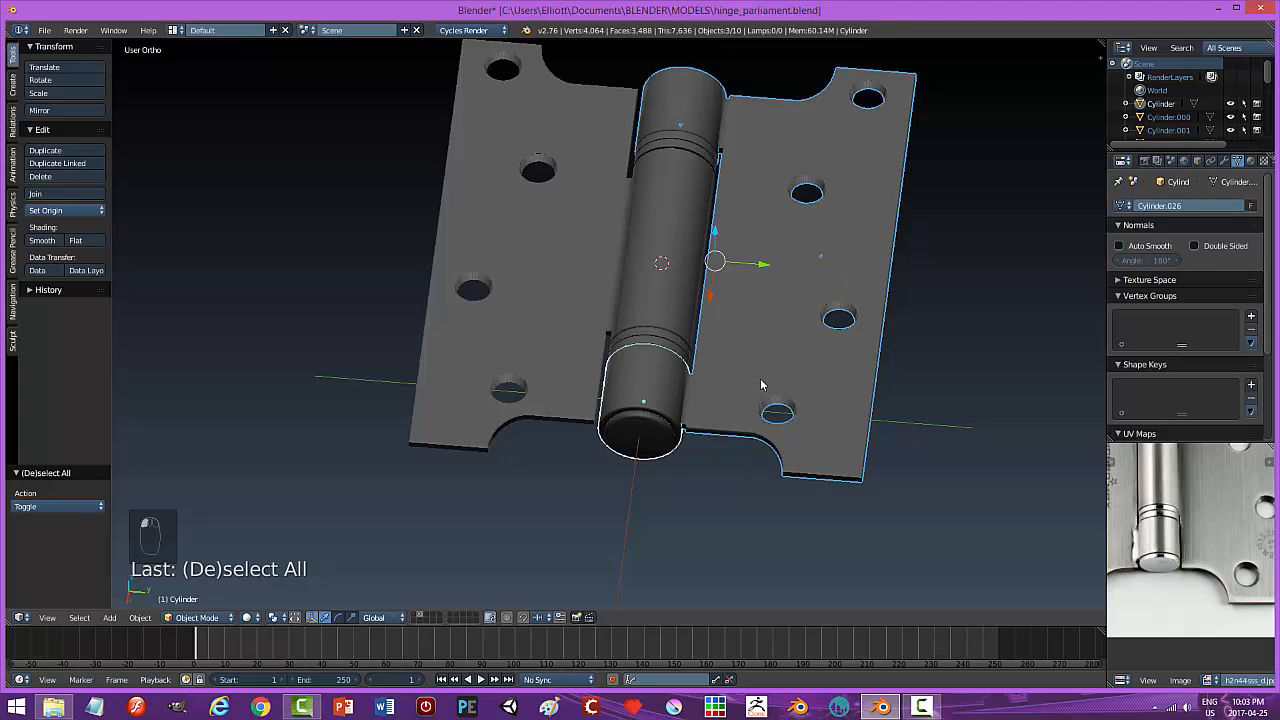
{"action": "key", "text": "ctrl+j"}
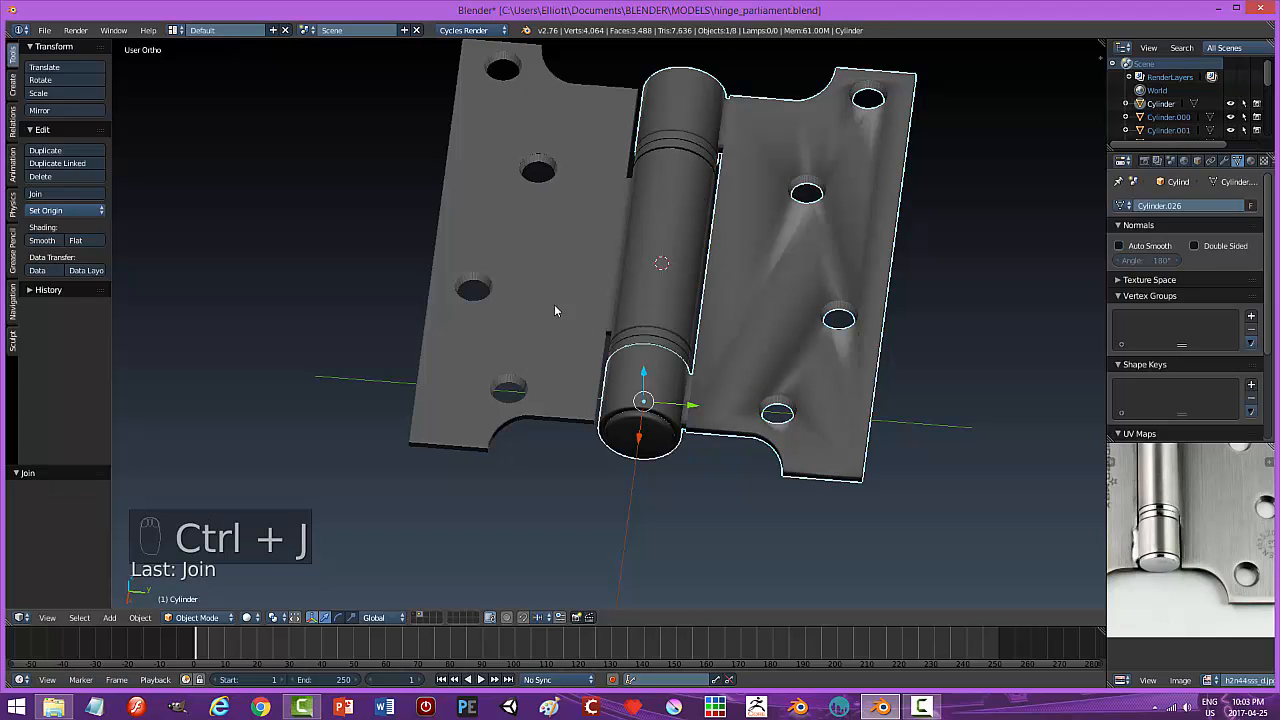
Join the middle barrel section and the other plate into one object.
{"action": "right_click", "coordinate": [660, 245]}
{"action": "right_click", "coordinate": [571, 237], "text": "shift"}
{"action": "key", "text": "ctrl+j"}
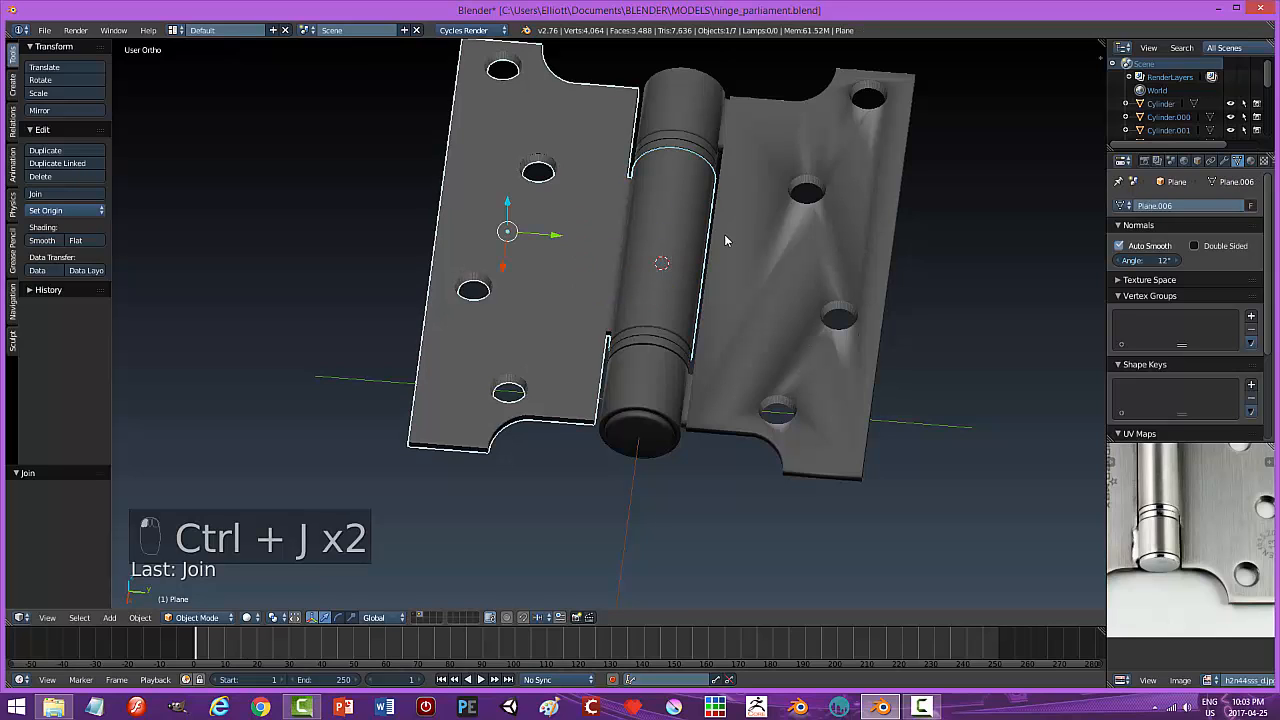
Enable Auto Smooth on the joined plate with the barrel end sections and set its angle to 12°.
{"action": "right_click", "coordinate": [826, 203]}
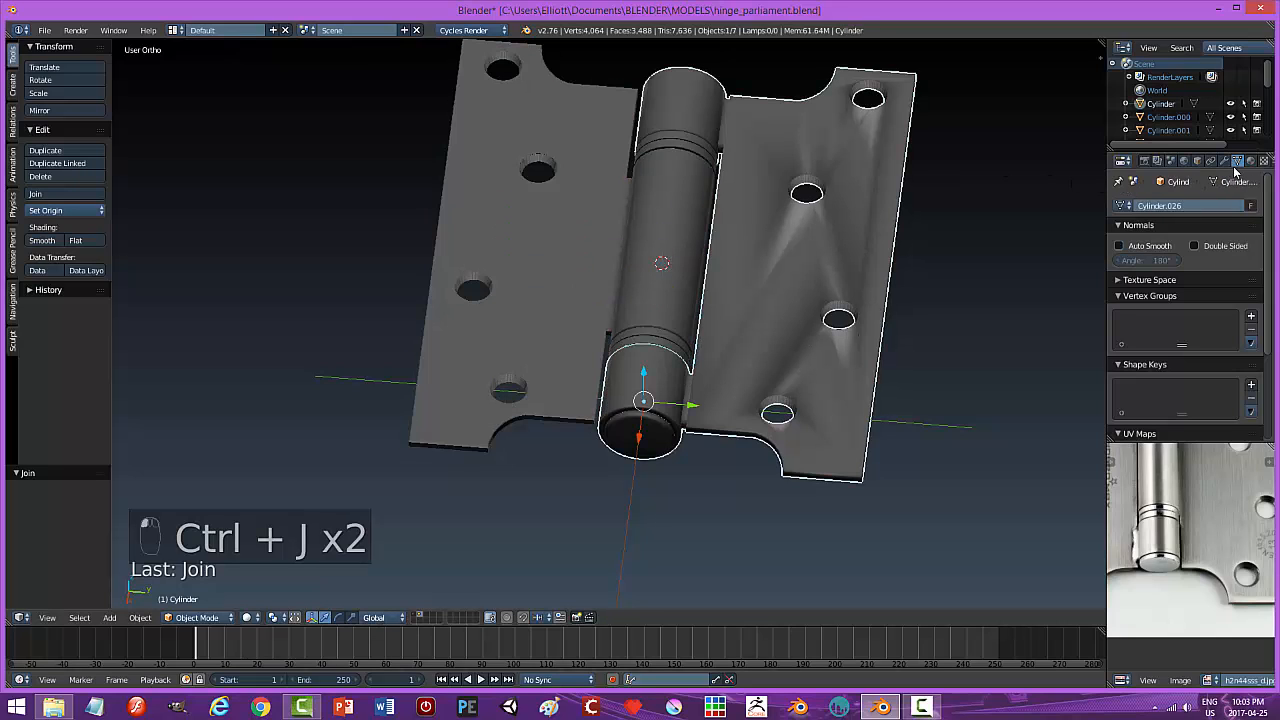
{"action": "left_click", "coordinate": [1119, 245]}
{"action": "left_click", "coordinate": [1180, 260]}
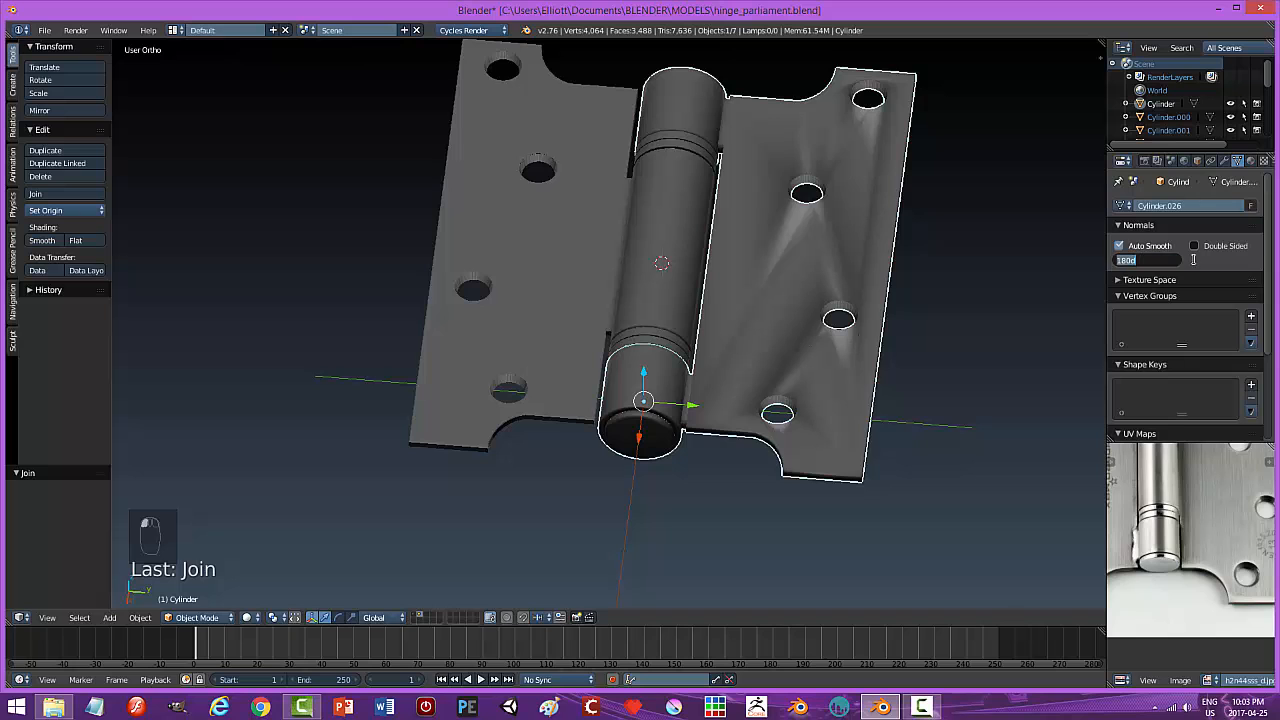
{"action": "type", "text": "12"}
{"action": "key", "text": "Return"}
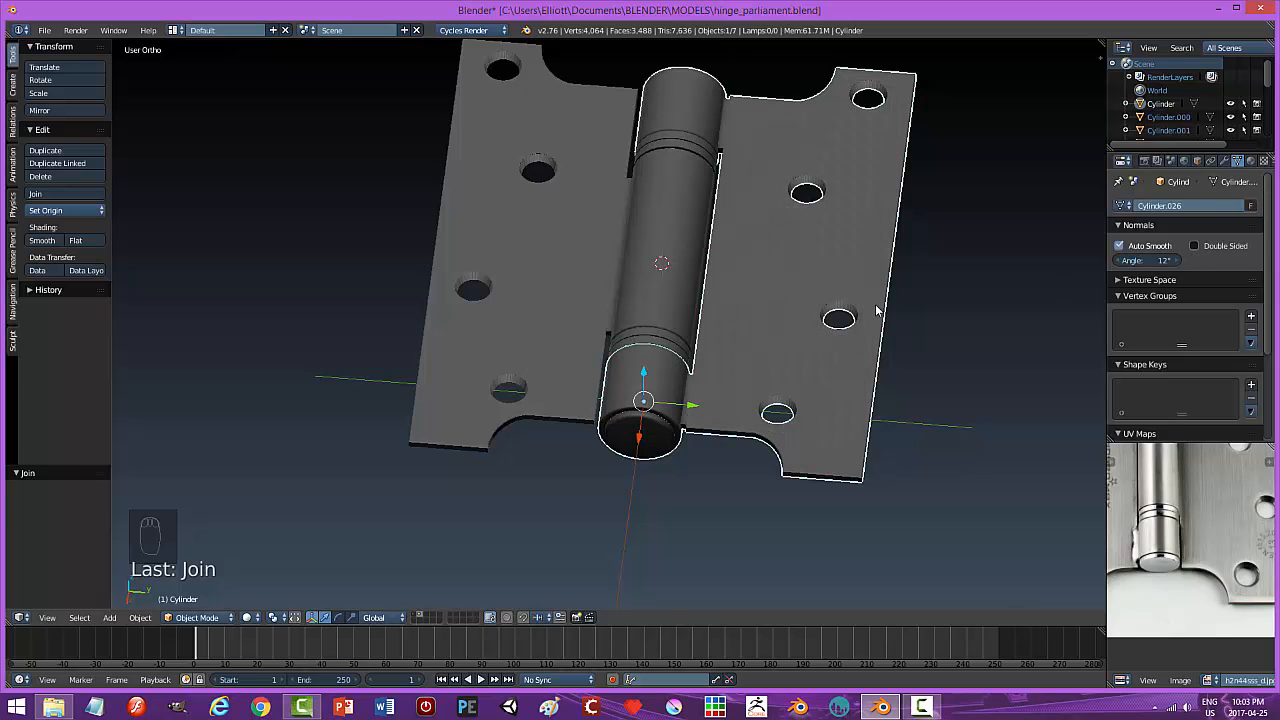
Set the pivot point to the 3D Cursor and leave nothing selected.
{"action": "key", "text": "a"}
{"action": "middle_click_drag", "start_coordinate": [846, 325], "coordinate": [797, 298]}
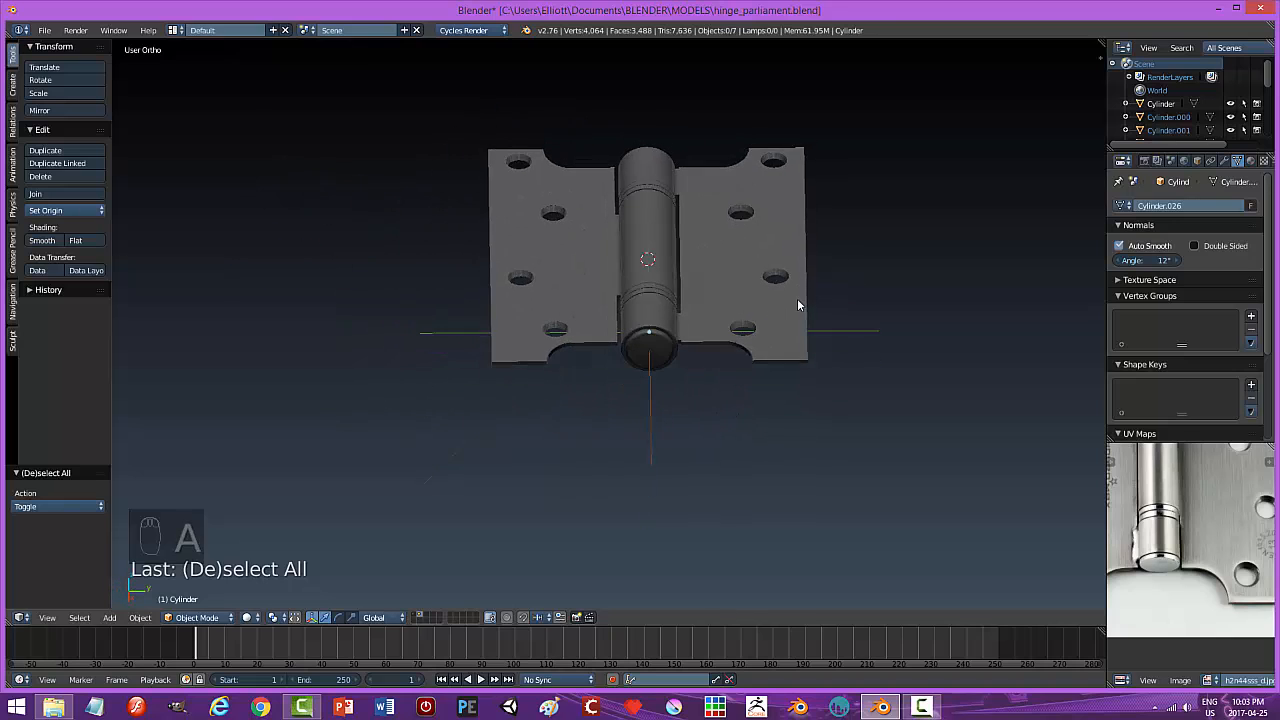
{"action": "right_click", "coordinate": [644, 328]}
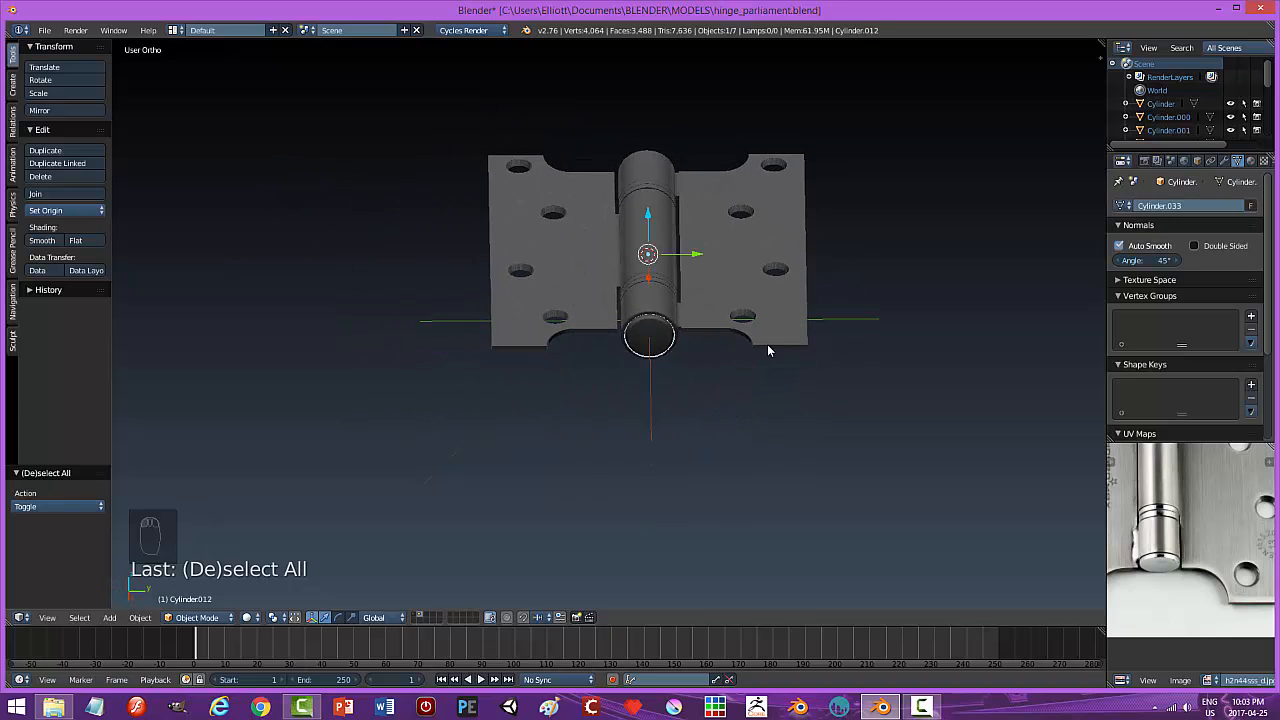
{"action": "left_click", "coordinate": [283, 617]}
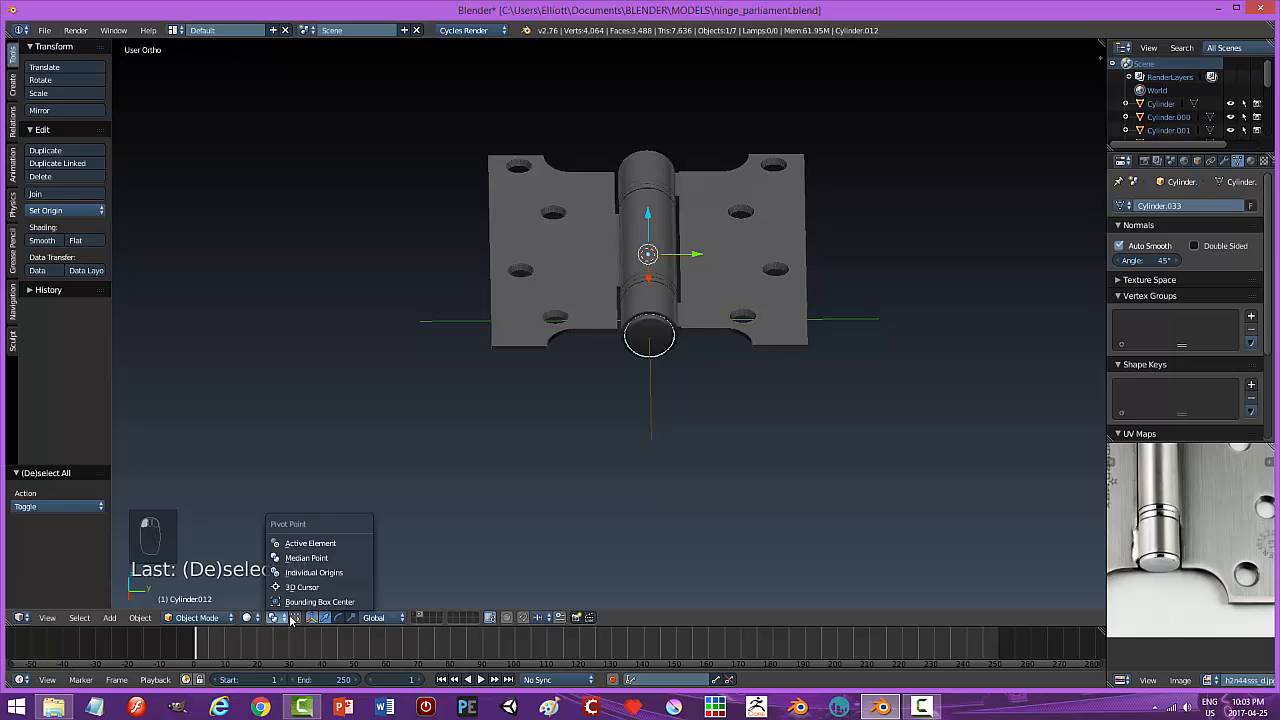
{"action": "left_click", "coordinate": [308, 586]}
{"action": "key", "text": "a"}
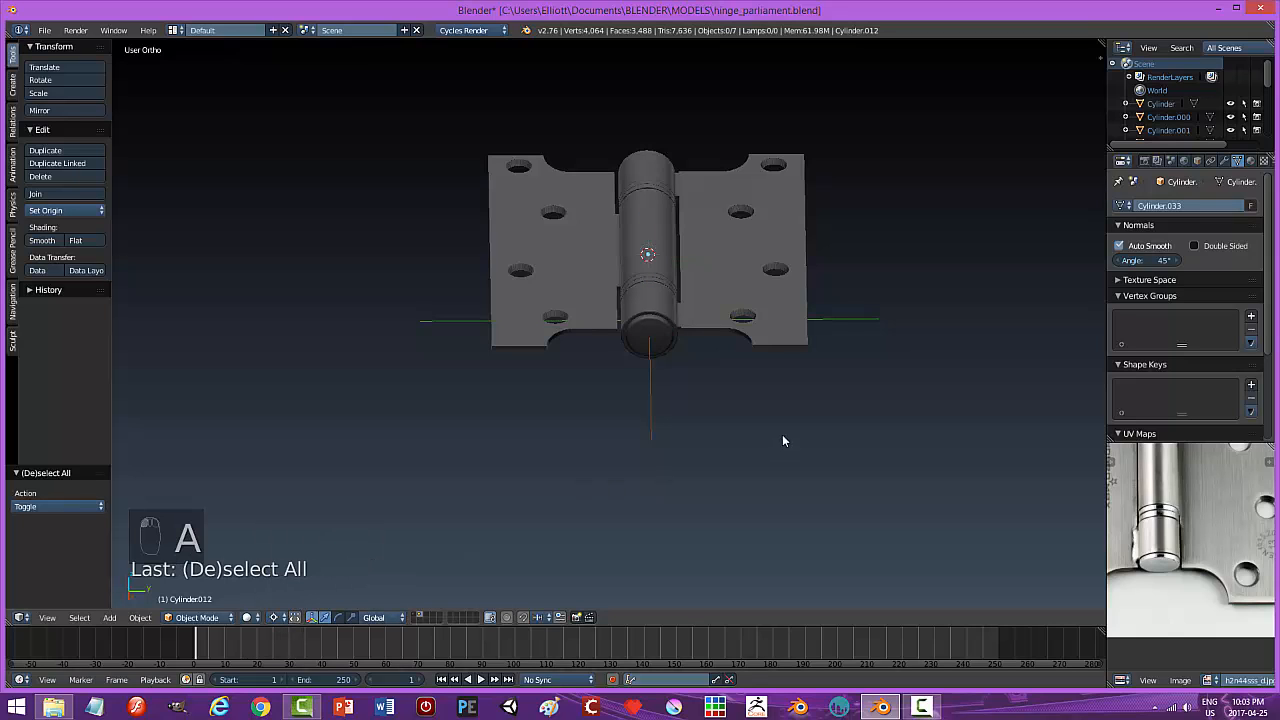
Rotate the plate with the barrel end sections partway upward about the global X axis, and deselect it.
{"action": "right_click", "coordinate": [742, 263]}
{"action": "middle_click_drag", "start_coordinate": [742, 263], "coordinate": [895, 359]}
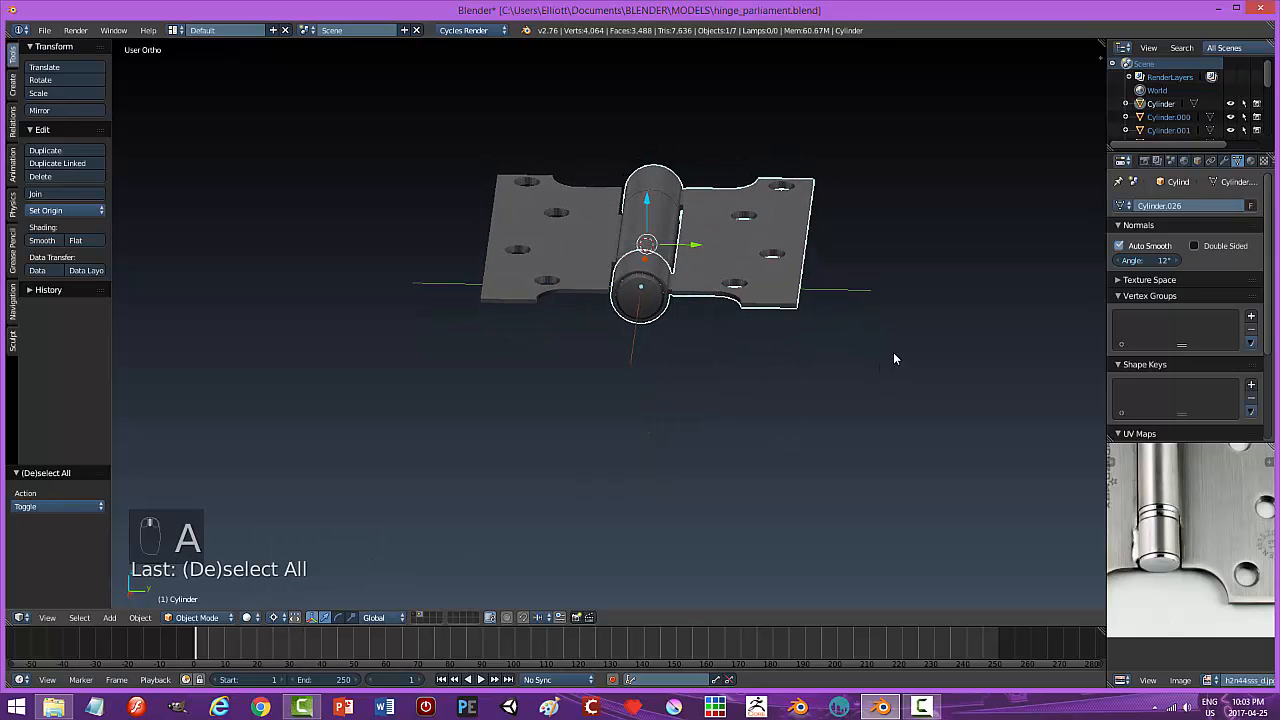
{"action": "key", "text": "r"}
{"action": "key", "text": "x"}
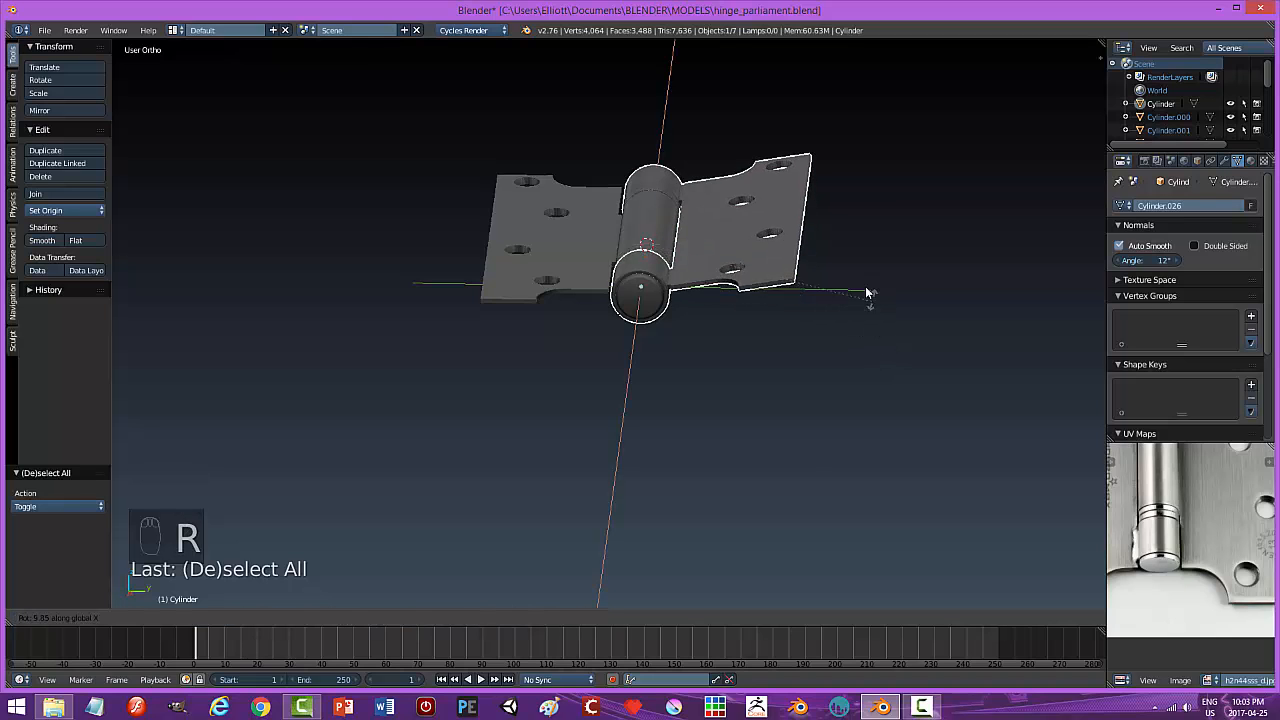
{"action": "left_click", "coordinate": [914, 253]}
{"action": "key", "text": "a"}
{"action": "middle_click_drag", "start_coordinate": [922, 307], "coordinate": [938, 368]}
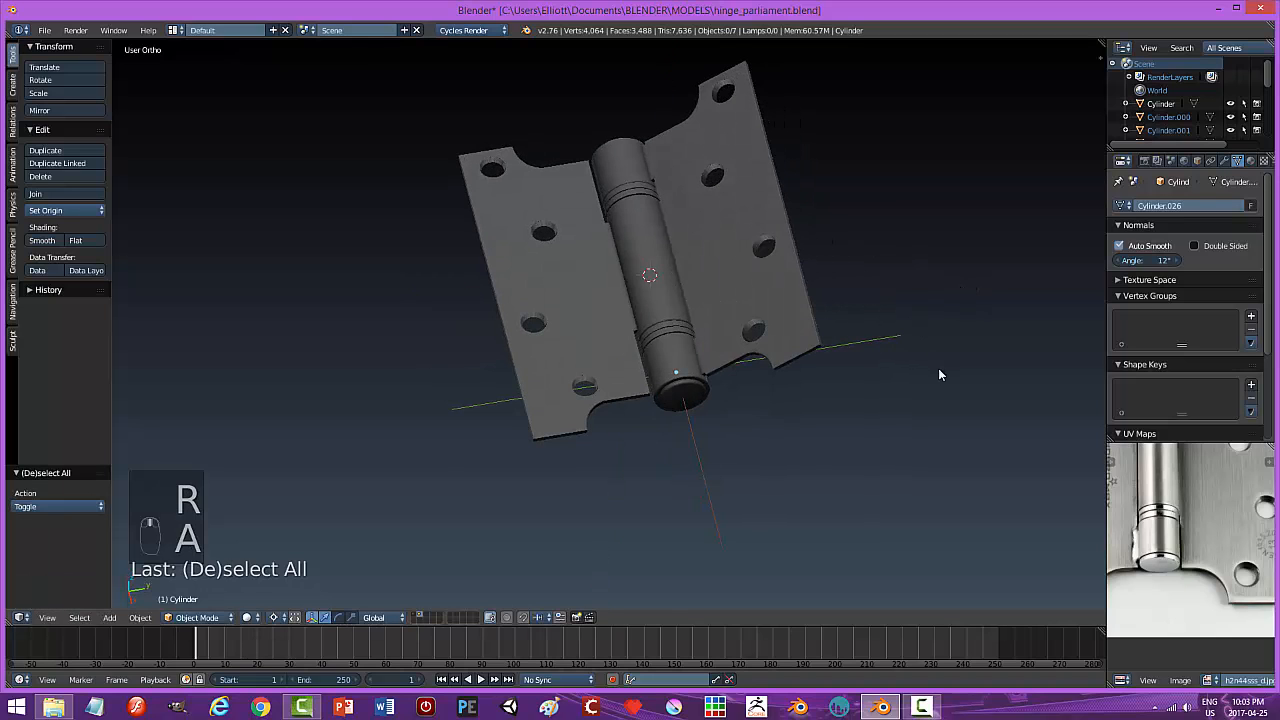
Change the viewport matcap to the shiny brushed-metal material, and hide the display settings again.
{"action": "key", "text": "n"}
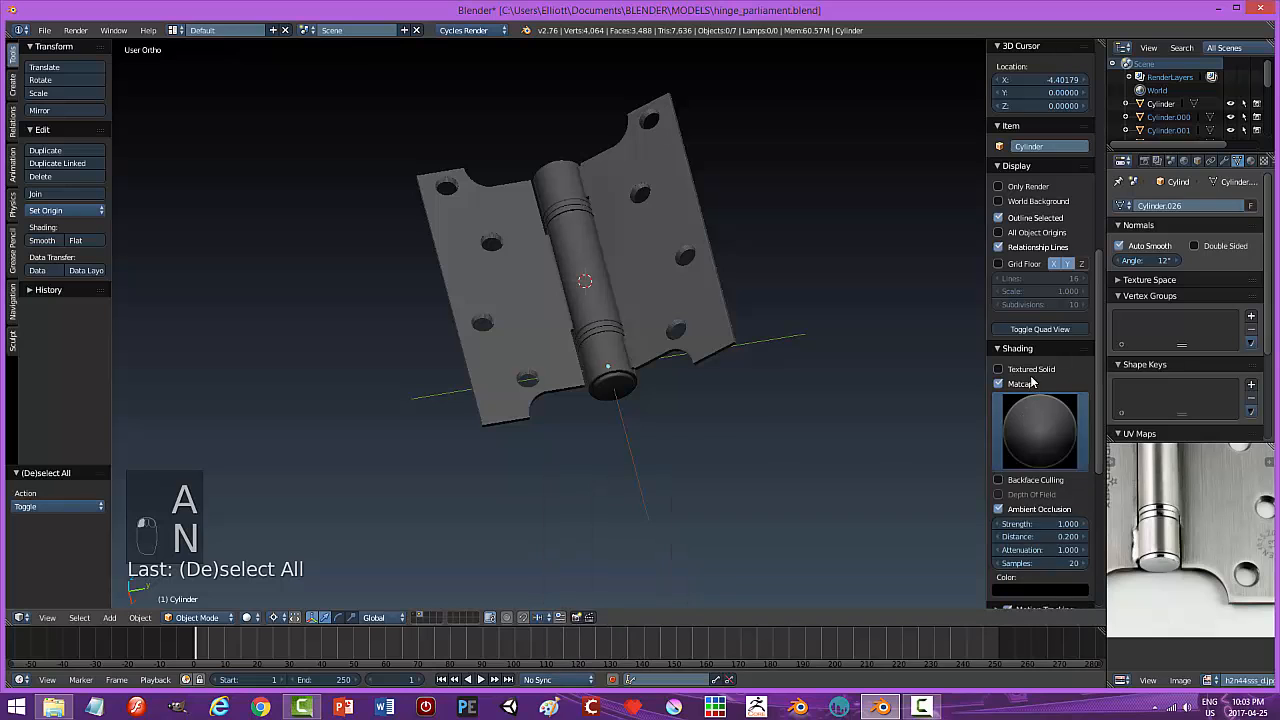
{"action": "left_click", "coordinate": [1068, 447]}
{"action": "left_click", "coordinate": [952, 545]}
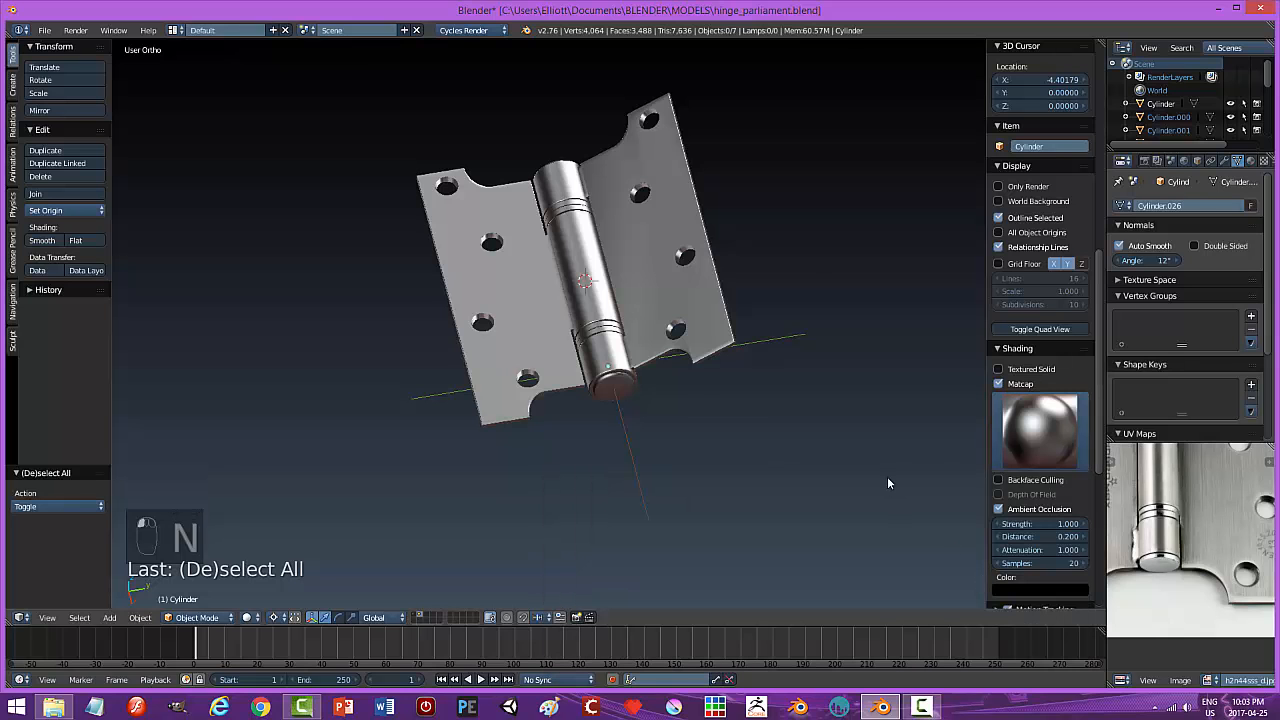
{"action": "key", "text": "n"}
Swing the plate with the barrel end sections further upward about the global X axis, deselect it and inspect the folded hinge.
{"action": "middle_click_drag", "start_coordinate": [786, 487], "coordinate": [784, 265]}
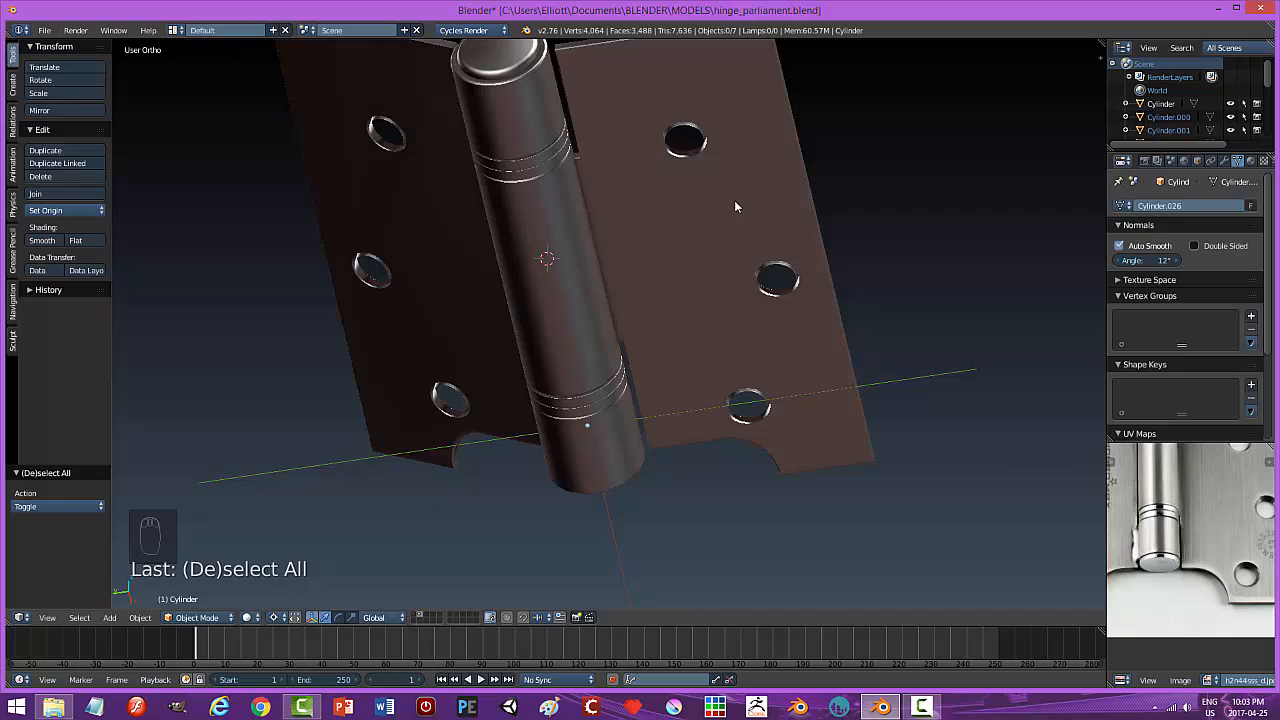
{"action": "middle_click_drag", "start_coordinate": [735, 201], "coordinate": [560, 203]}
{"action": "scroll", "coordinate": [711, 346], "scroll_direction": "down", "scroll_amount": 3}
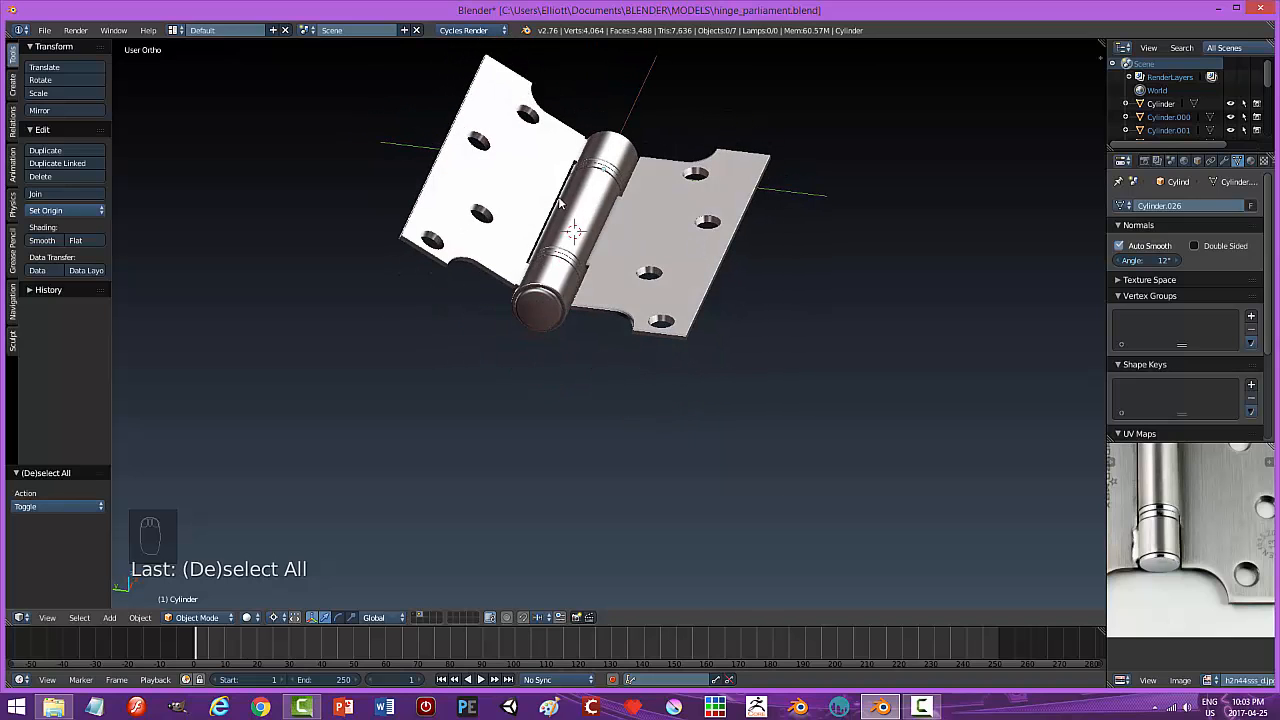
{"action": "right_click", "coordinate": [560, 203]}
{"action": "key", "text": "r"}
{"action": "key", "text": "x"}
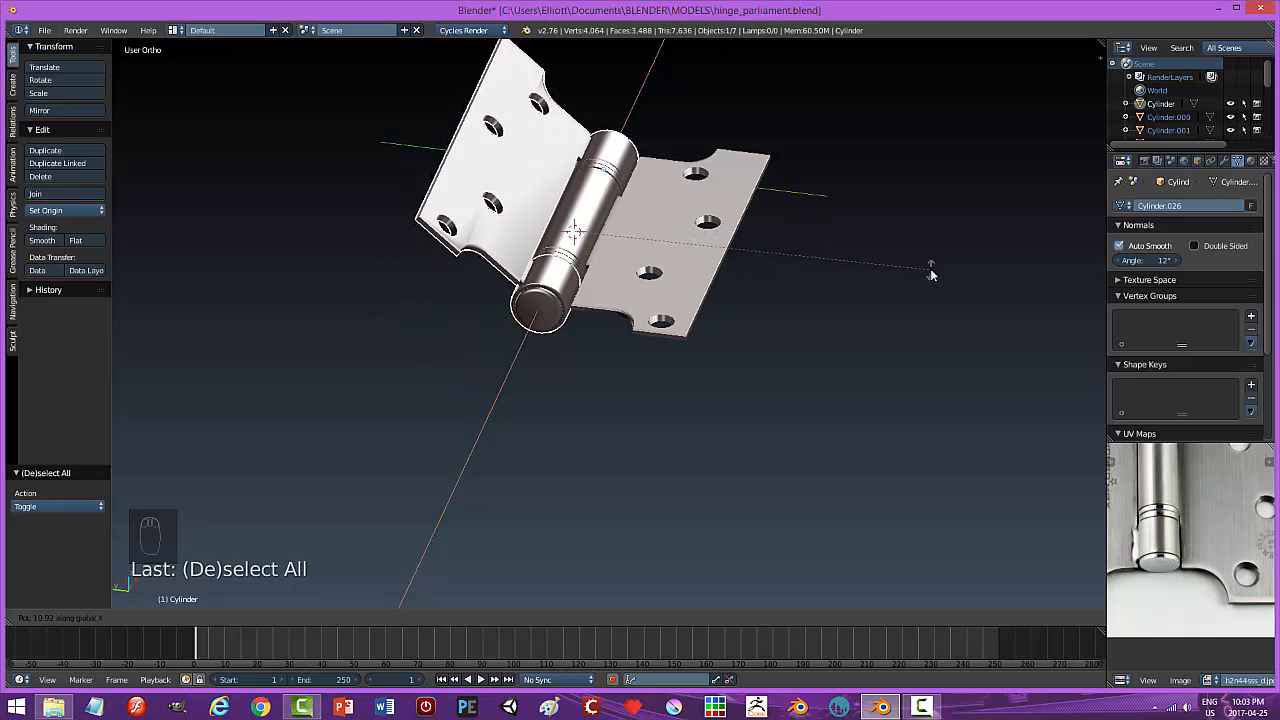
{"action": "left_click", "coordinate": [587, 241]}
{"action": "middle_click_drag", "start_coordinate": [588, 244], "coordinate": [626, 267]}
{"action": "key", "text": "a"}
{"action": "scroll", "coordinate": [838, 295], "scroll_direction": "down", "scroll_amount": 2}
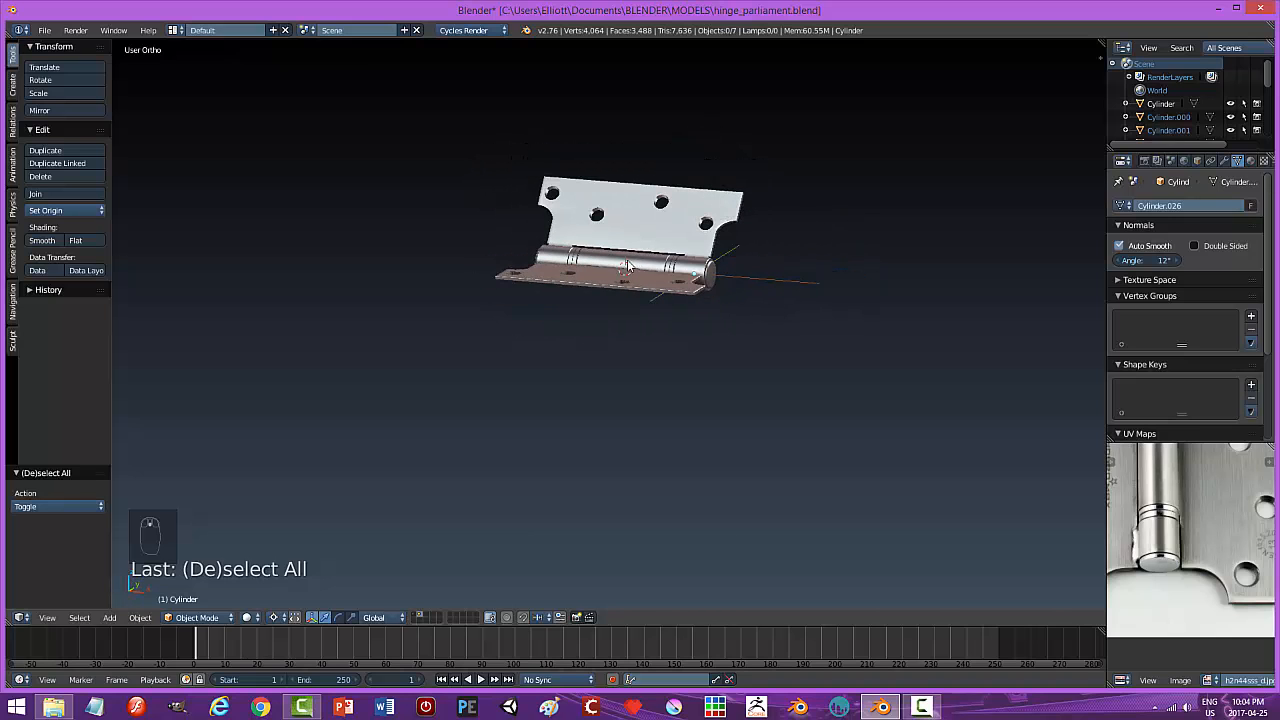
{"action": "middle_click_drag", "start_coordinate": [740, 277], "coordinate": [610, 335]}
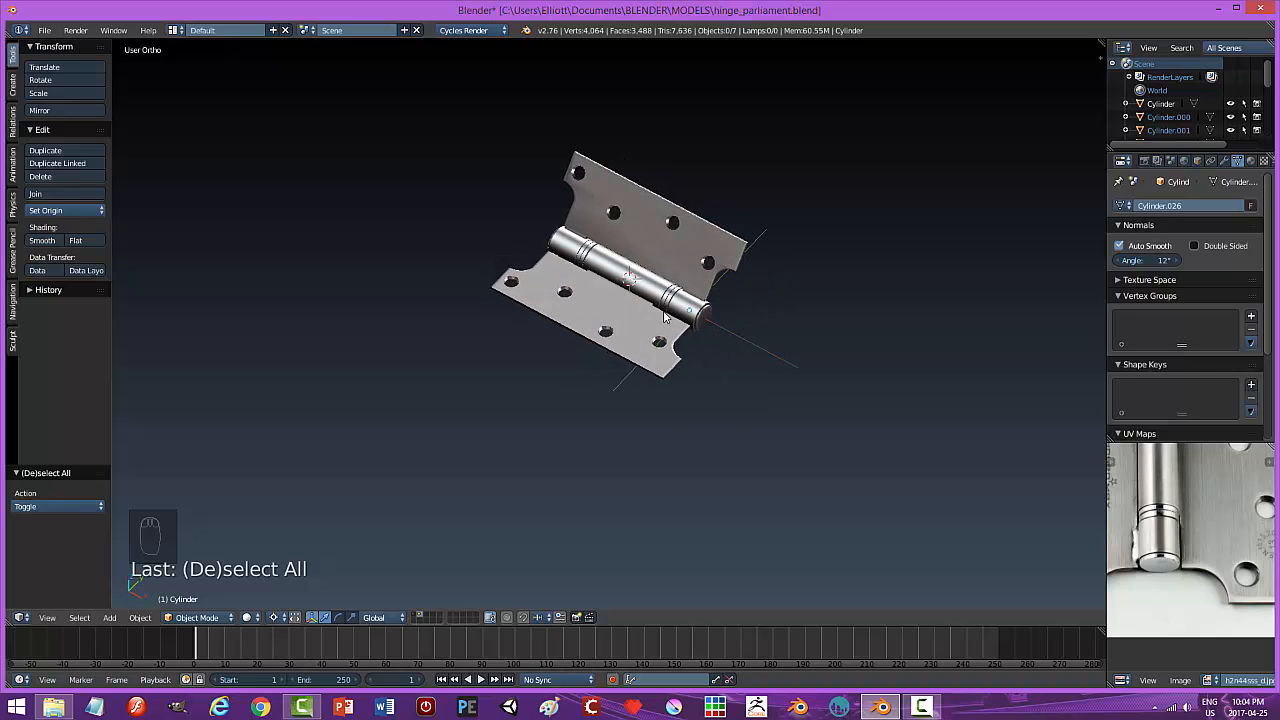
{"action": "middle_click_drag", "start_coordinate": [727, 325], "coordinate": [731, 290]}
{"action": "scroll", "coordinate": [784, 358], "scroll_direction": "up", "scroll_amount": 5}
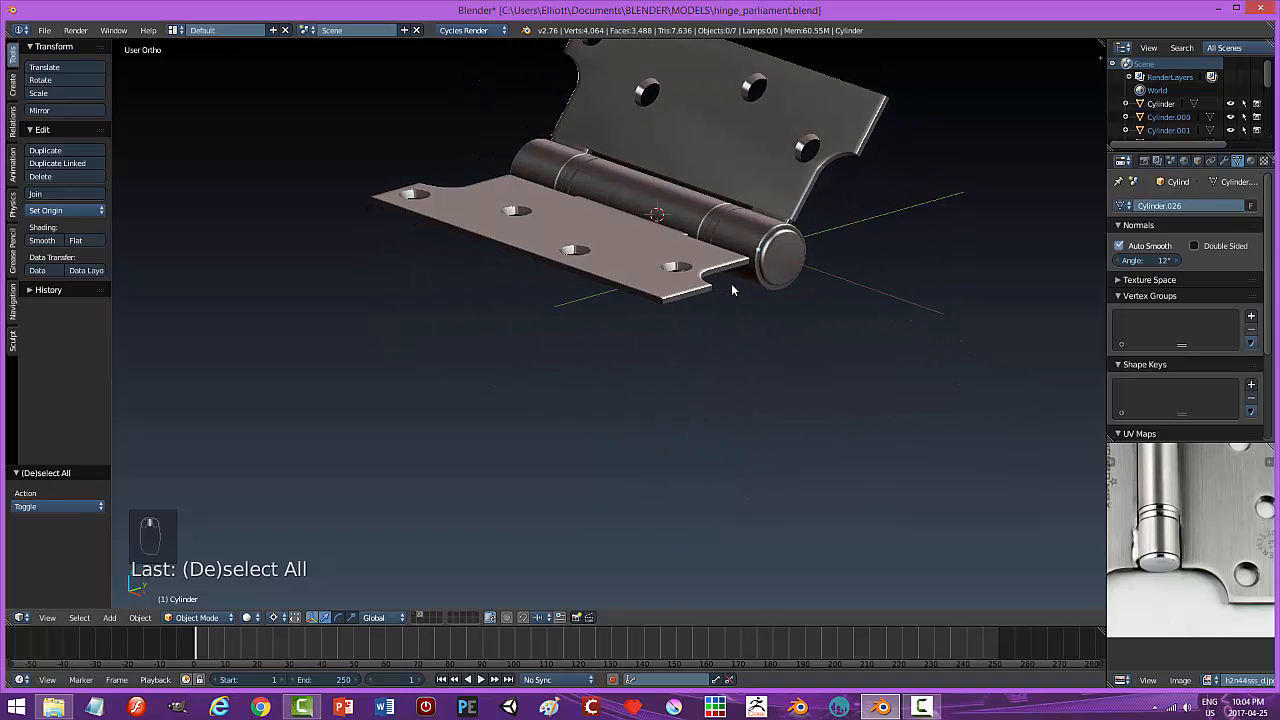